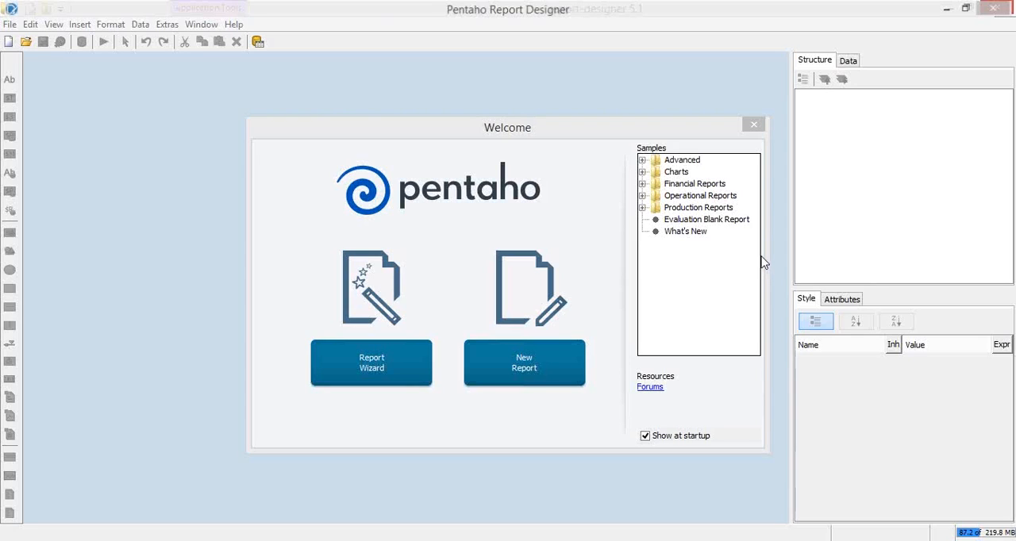
Browse the sample report categories in the Welcome dialog, including the samples listed under Advanced
{"action": "left_click", "coordinate": [638, 63]}
{"action": "left_click_drag", "start_coordinate": [590, 125], "coordinate": [533, 95]}
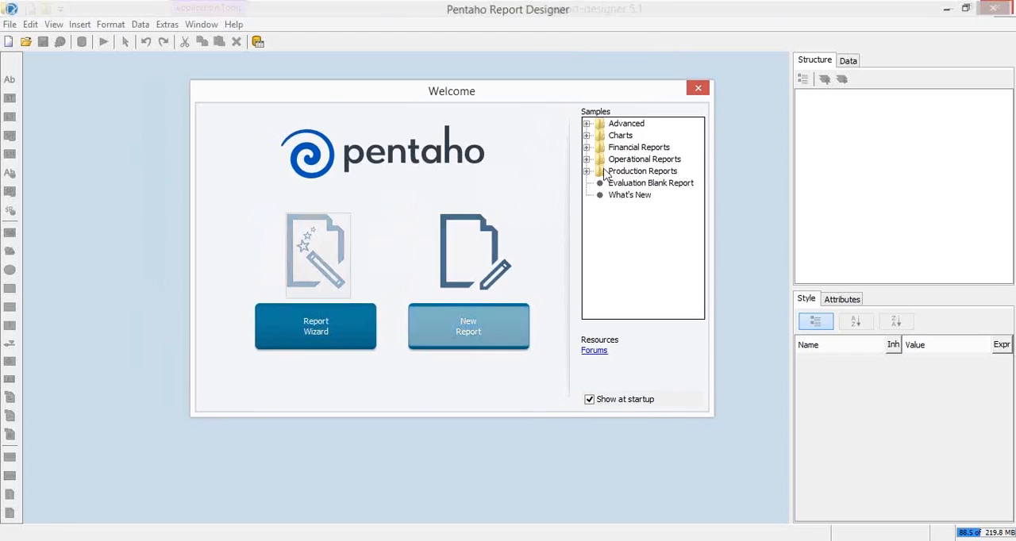
{"action": "left_click", "coordinate": [624, 137]}
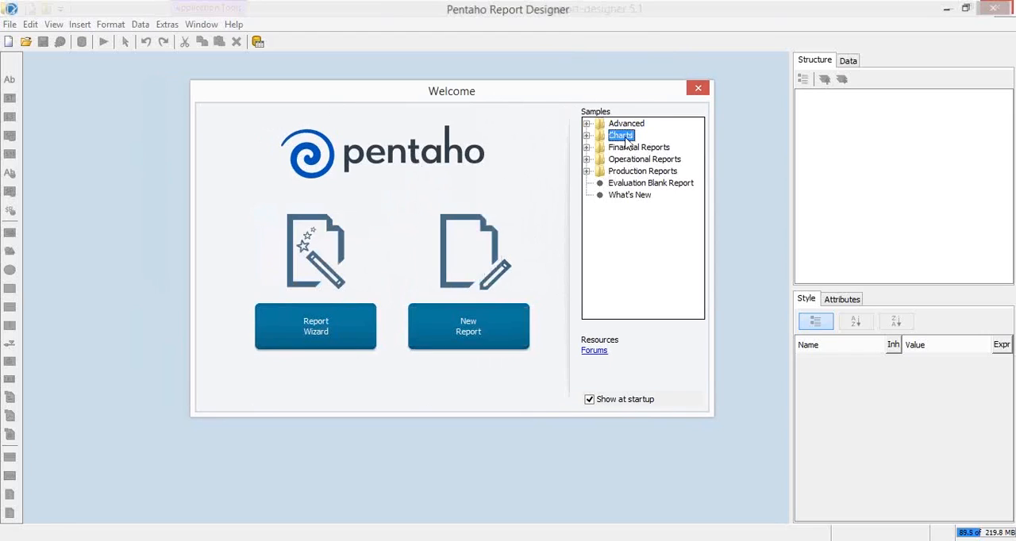
{"action": "left_click", "coordinate": [625, 148]}
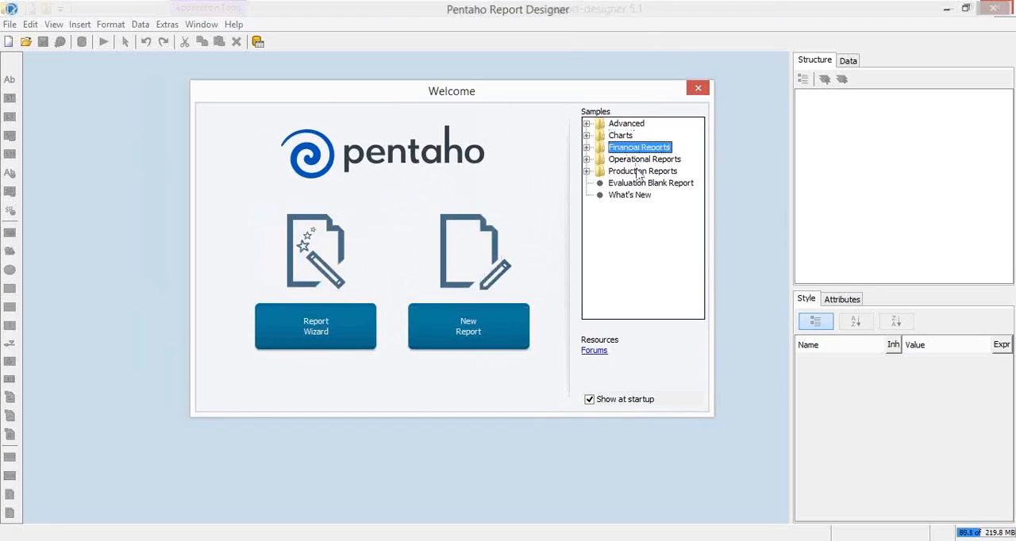
{"action": "left_click", "coordinate": [586, 124]}
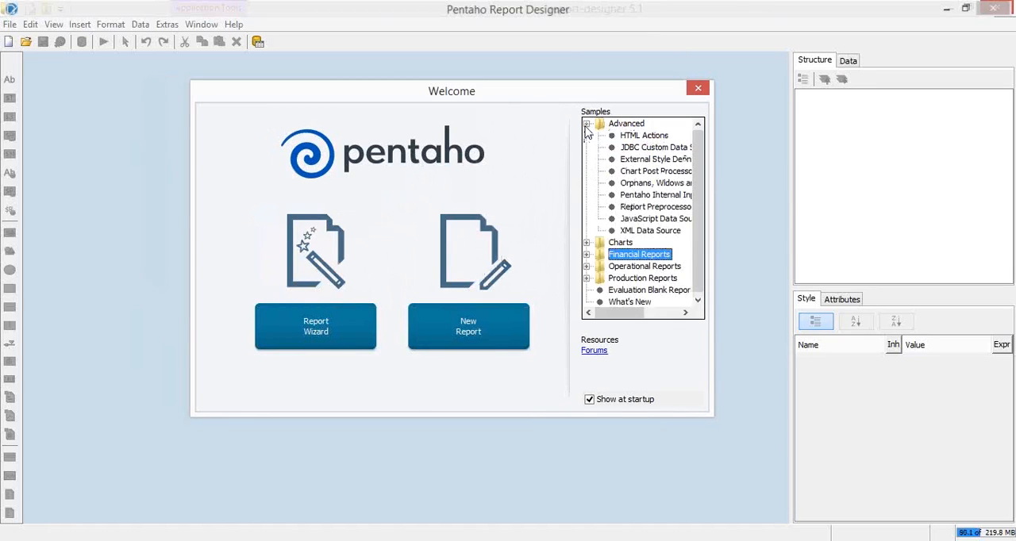
{"action": "left_click", "coordinate": [639, 136]}
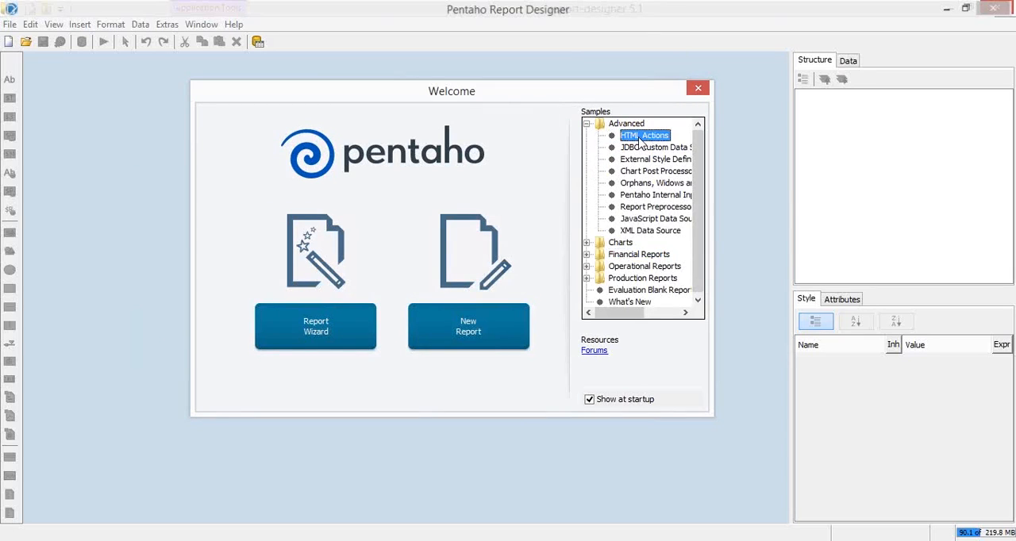
{"action": "left_click", "coordinate": [639, 148]}
{"action": "left_click", "coordinate": [640, 159]}
{"action": "left_click", "coordinate": [639, 171]}
{"action": "left_click", "coordinate": [635, 195]}
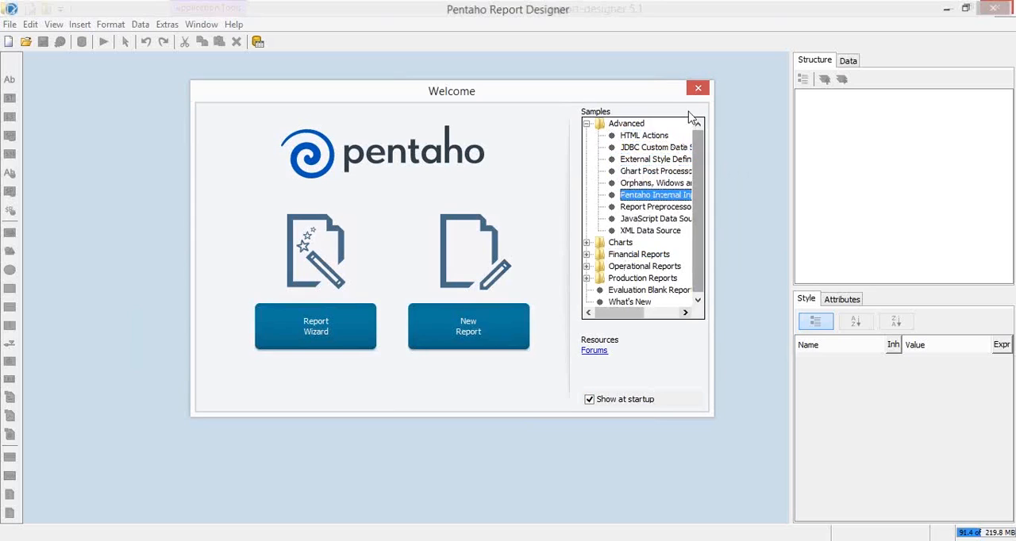
Close the Welcome dialog and create a new blank report
{"action": "left_click", "coordinate": [696, 92]}
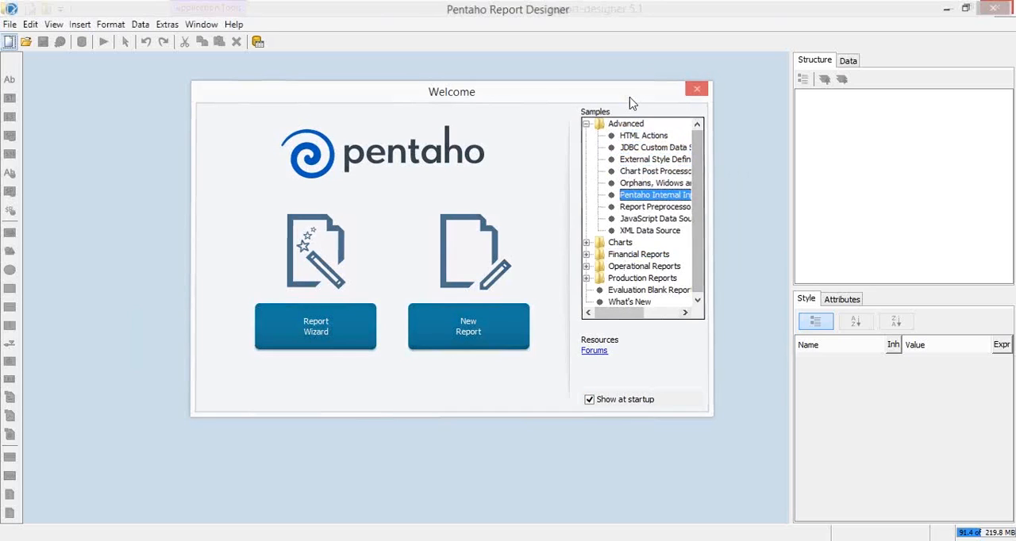
{"action": "left_click", "coordinate": [10, 24]}
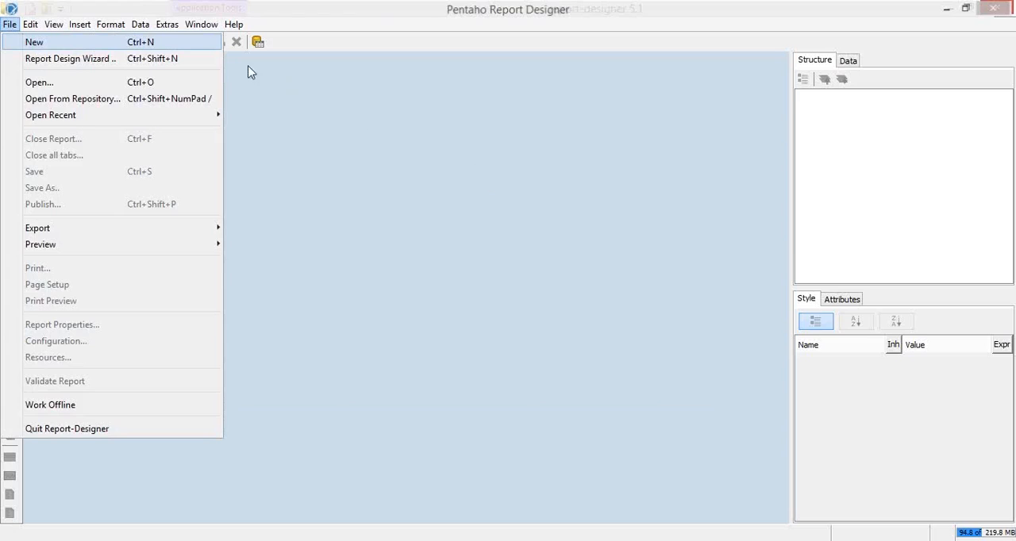
{"action": "left_click", "coordinate": [79, 42]}
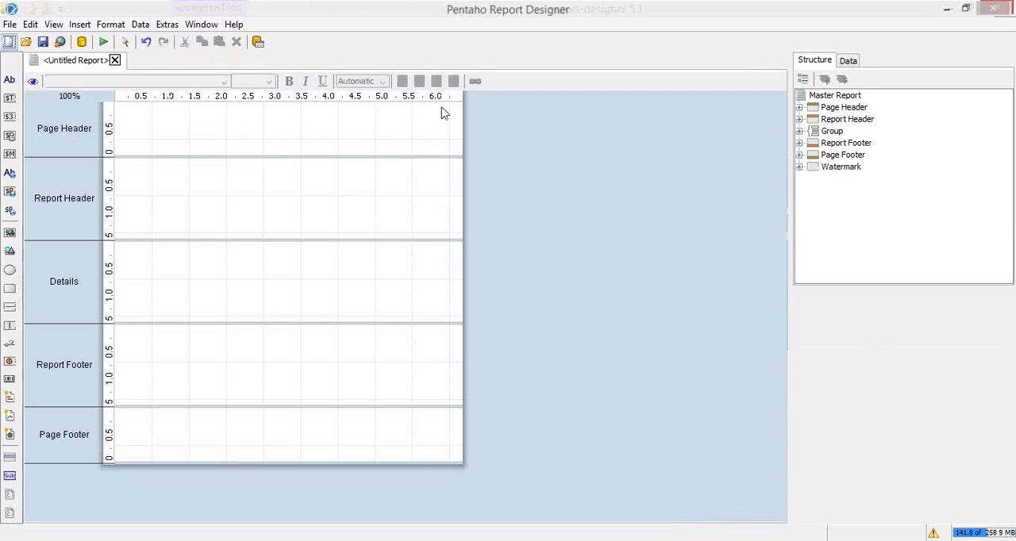
Set the report's standard page size to LETTER_EXTRA and dismiss the prompt about adjusting report elements
{"action": "left_click", "coordinate": [10, 24]}
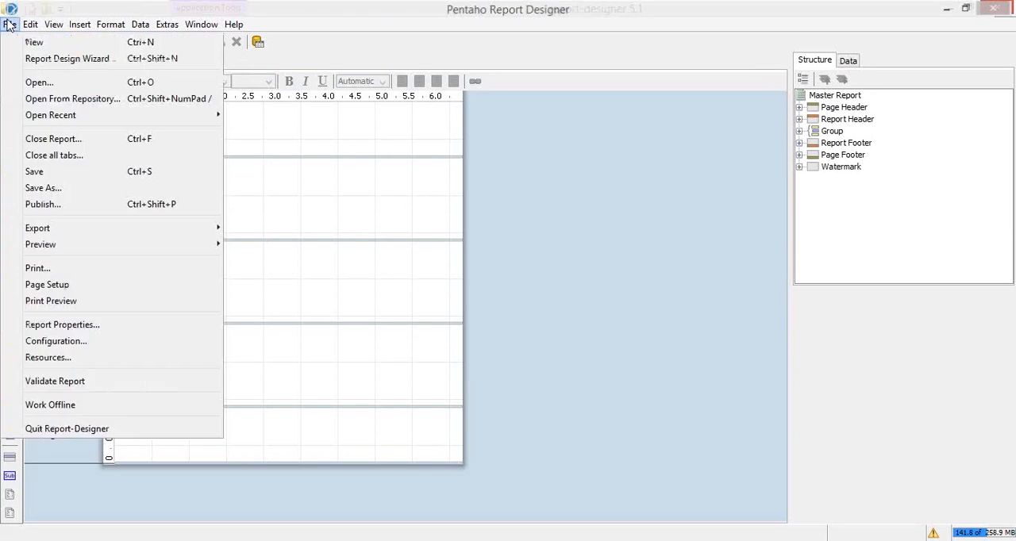
{"action": "left_click", "coordinate": [64, 290]}
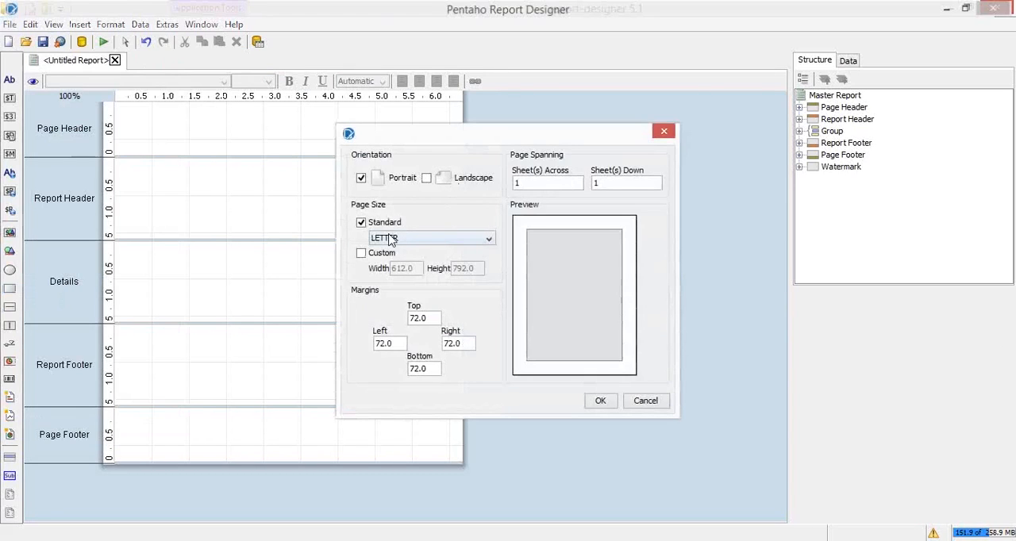
{"action": "left_click", "coordinate": [435, 241]}
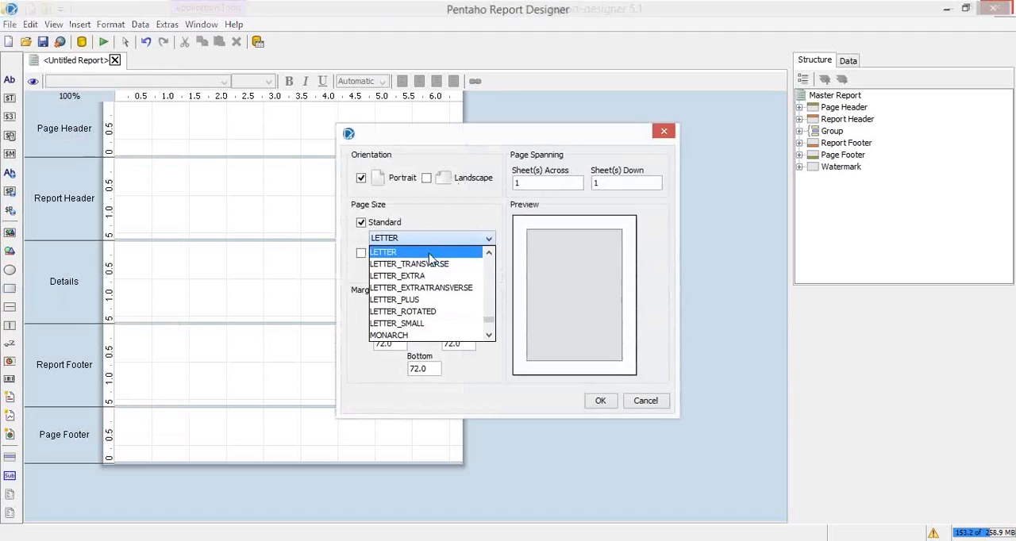
{"action": "left_click", "coordinate": [463, 265]}
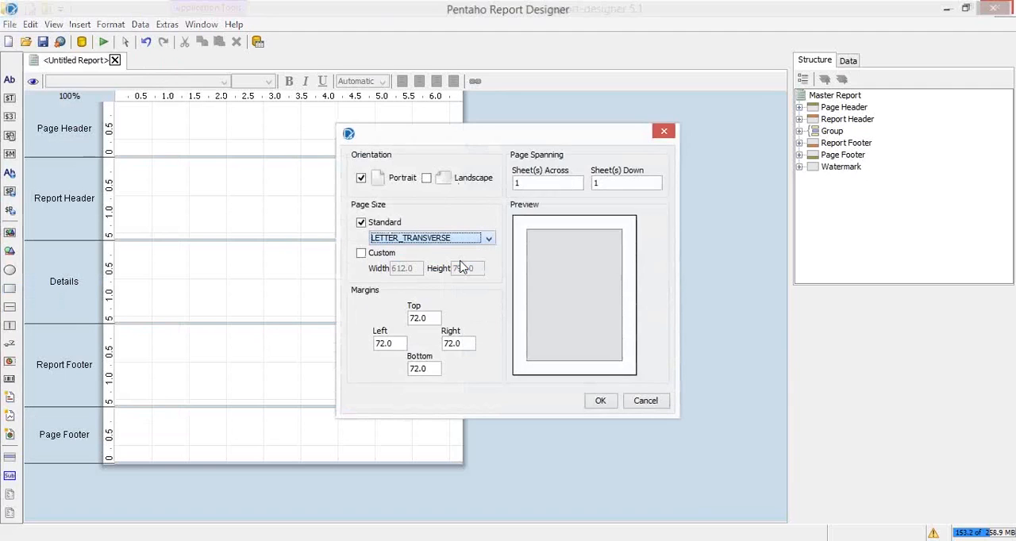
{"action": "left_click", "coordinate": [443, 240]}
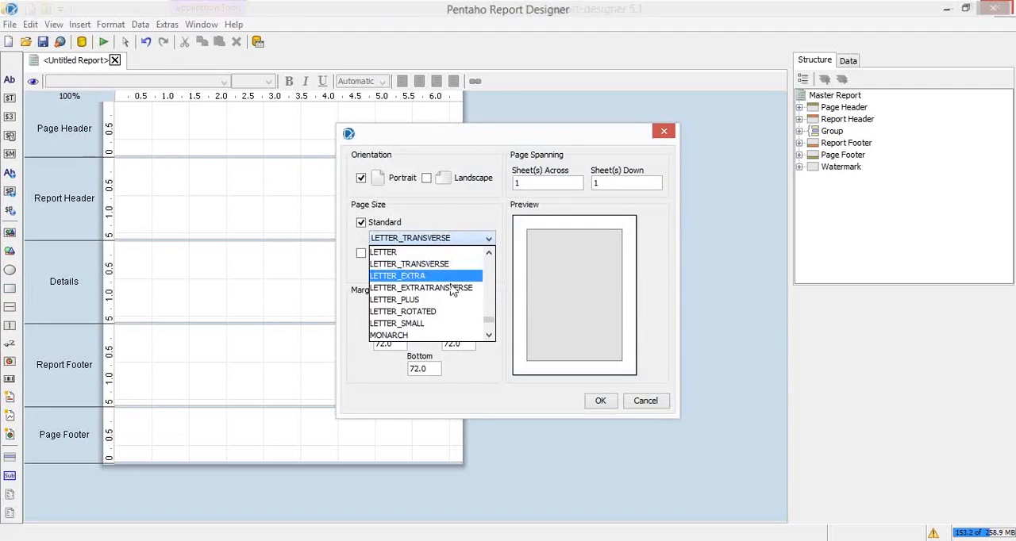
{"action": "left_click", "coordinate": [443, 279]}
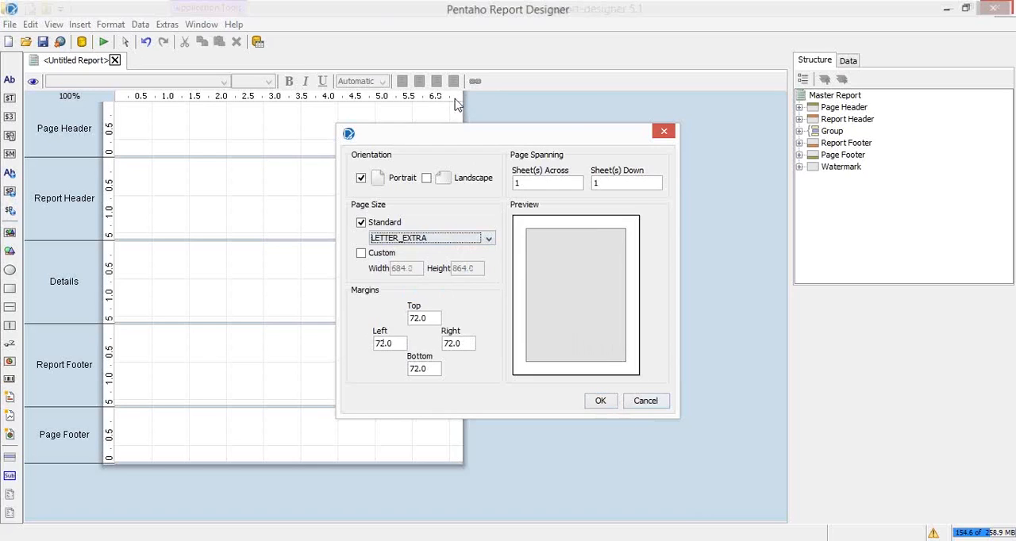
{"action": "left_click", "coordinate": [601, 402]}
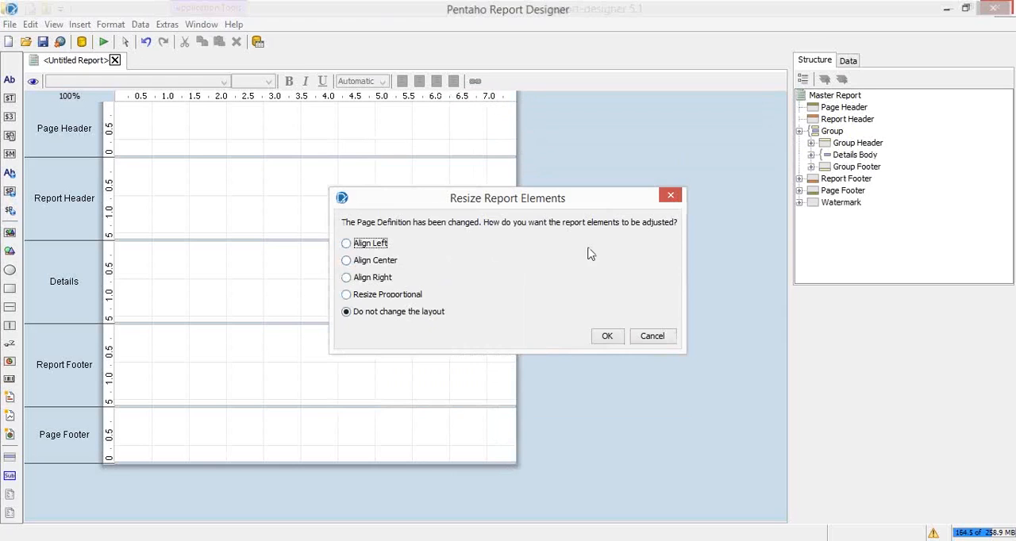
{"action": "left_click", "coordinate": [666, 338]}
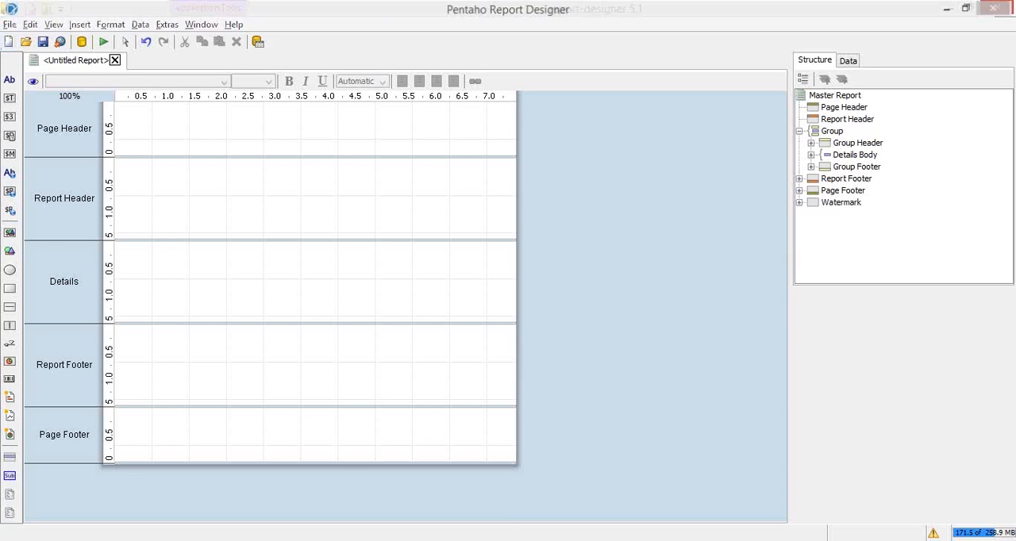
Switch to the PowerPoint slide show and review the first-example instructions for creating a report
{"action": "mouse_move", "coordinate": [386, 522]}
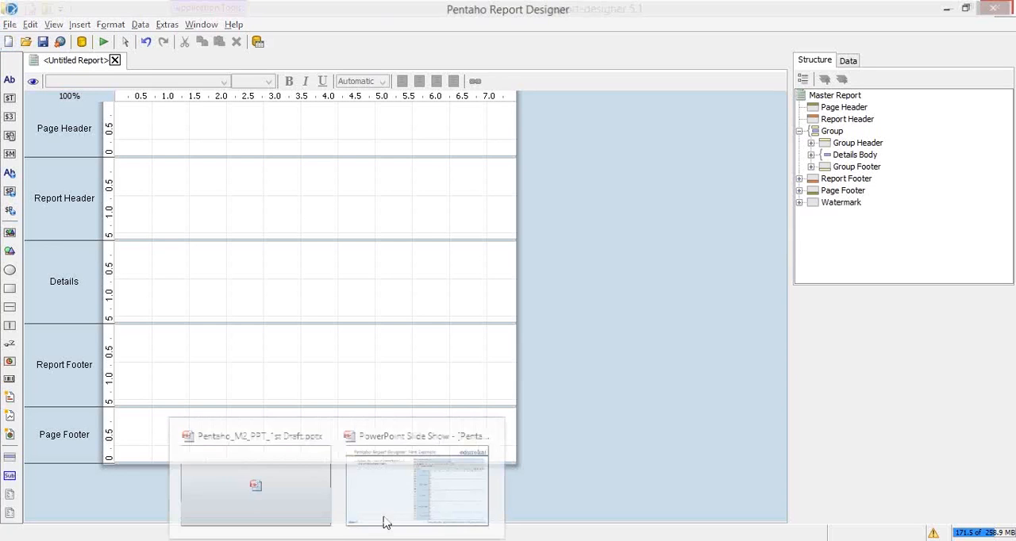
{"action": "left_click", "coordinate": [401, 461]}
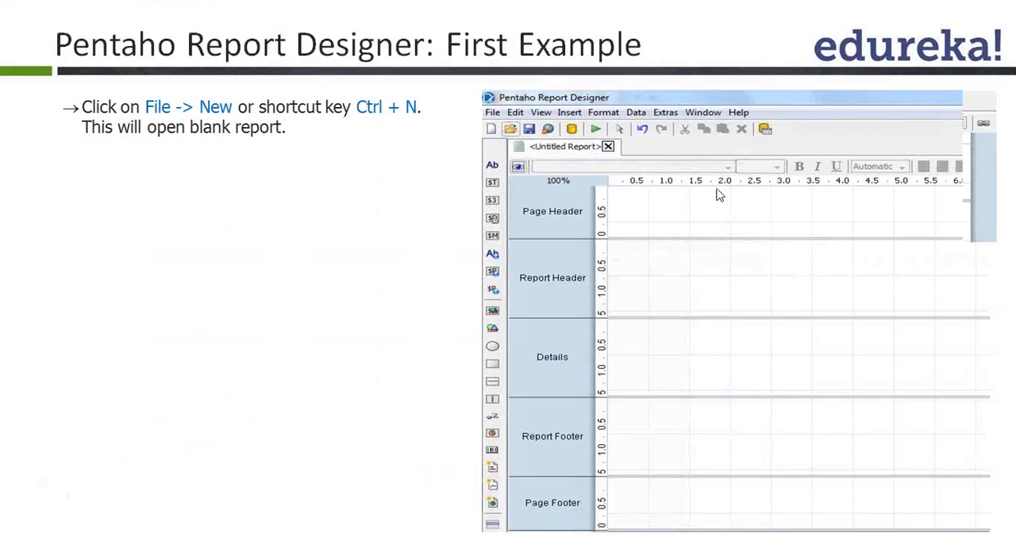
{"action": "key", "text": "Right"}
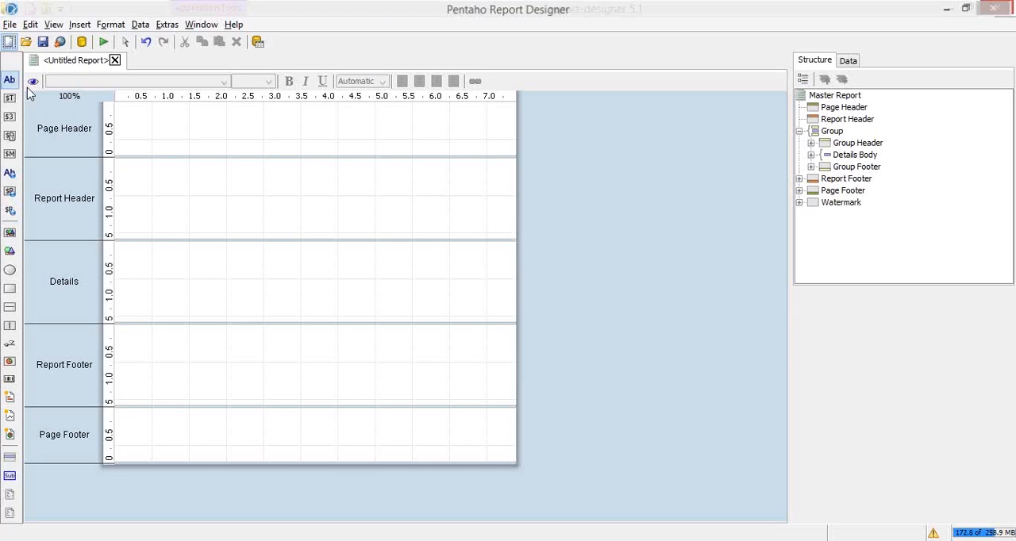
Add a label to the Page Header band with the text "Pange Header" and font size 20
{"action": "left_click_drag", "start_coordinate": [8, 80], "coordinate": [277, 127]}
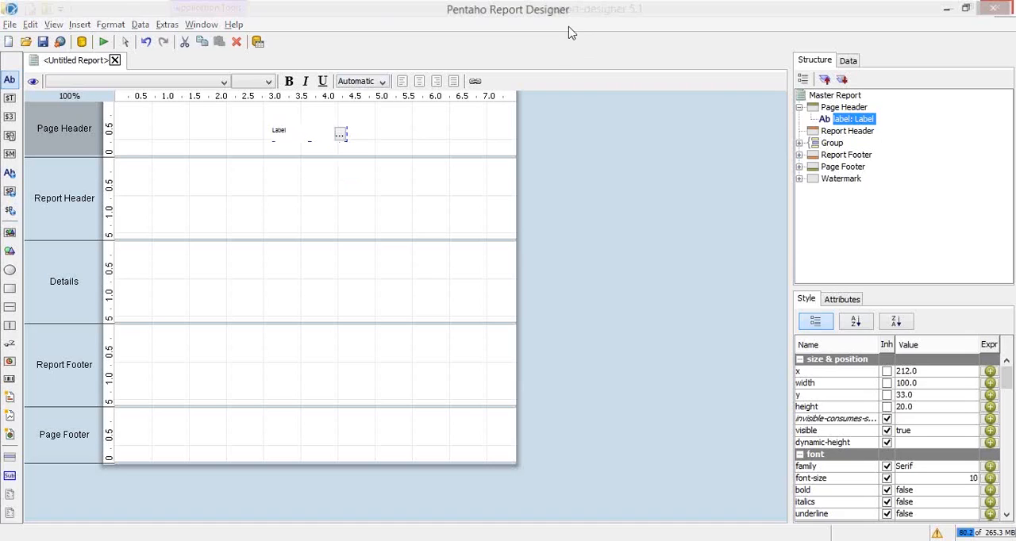
{"action": "double_click", "coordinate": [341, 139]}
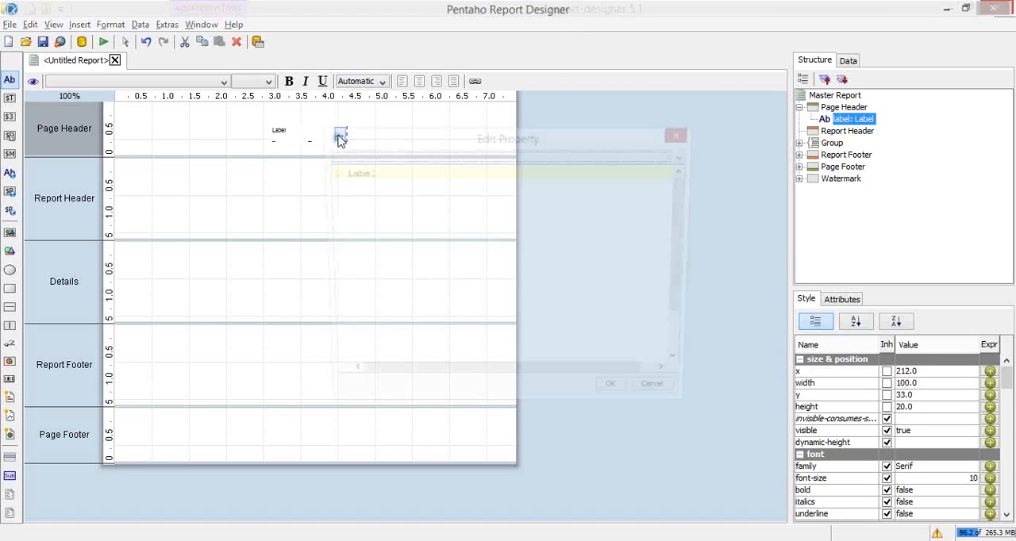
{"action": "left_click_drag", "start_coordinate": [408, 186], "coordinate": [340, 161]}
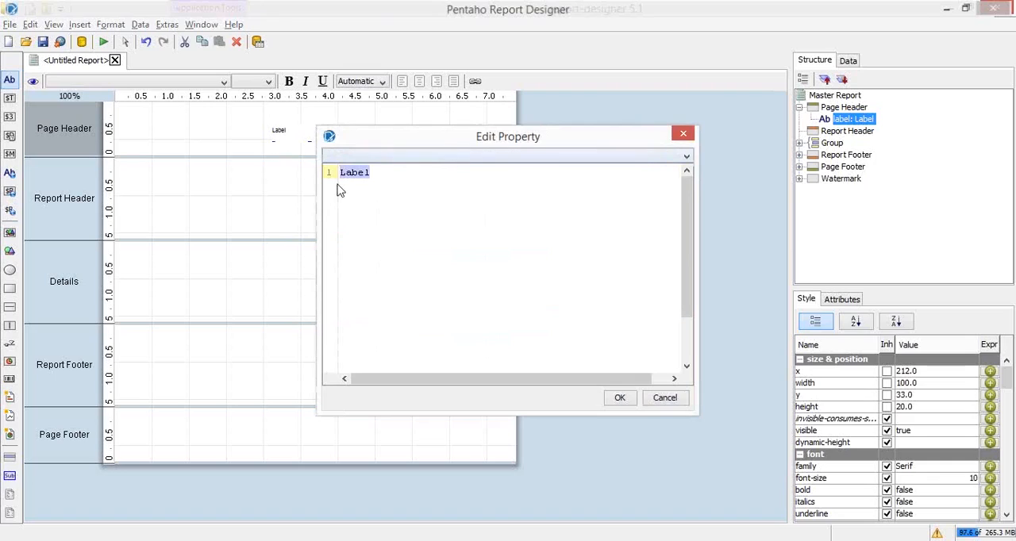
{"action": "type", "text": "Pange"}
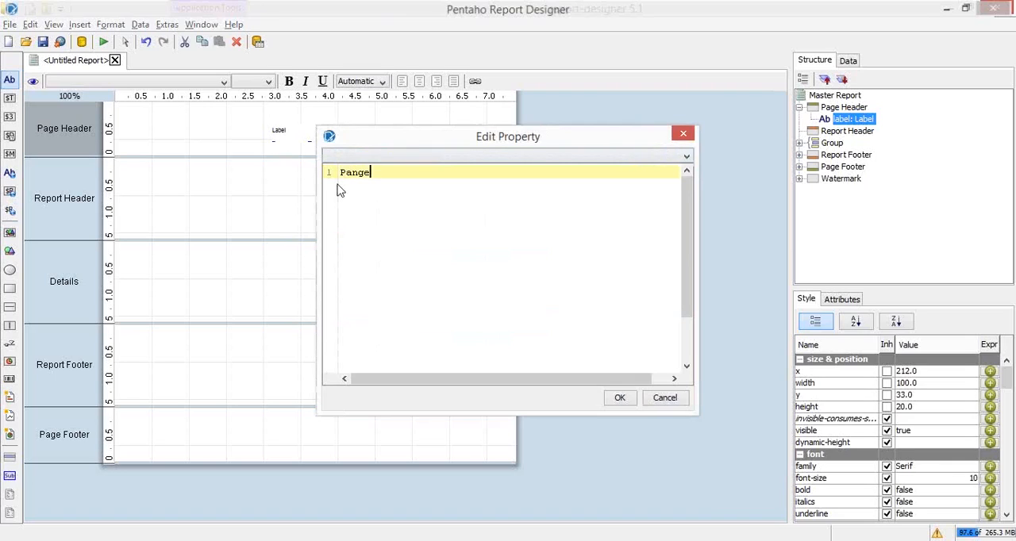
{"action": "type", "text": " Header"}
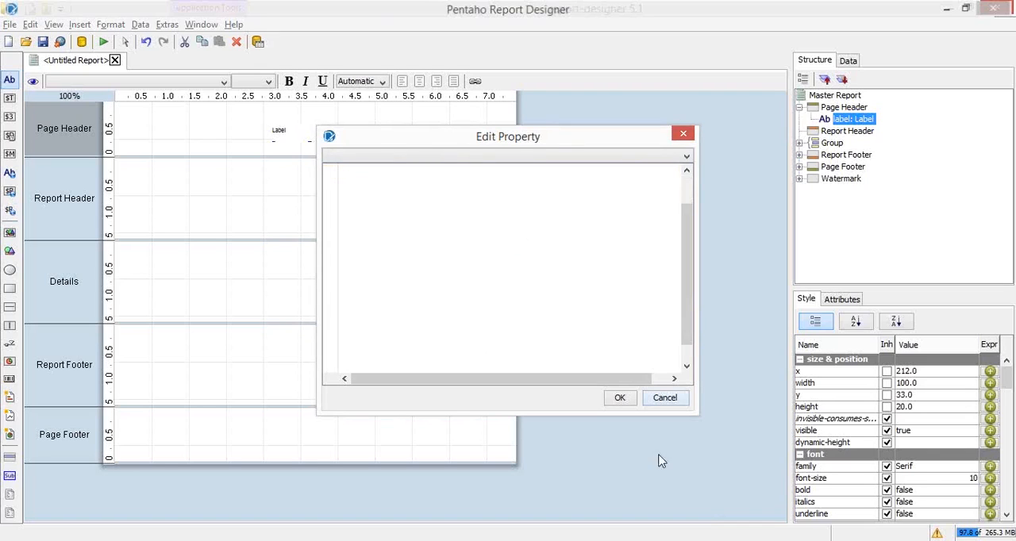
{"action": "left_click", "coordinate": [619, 398]}
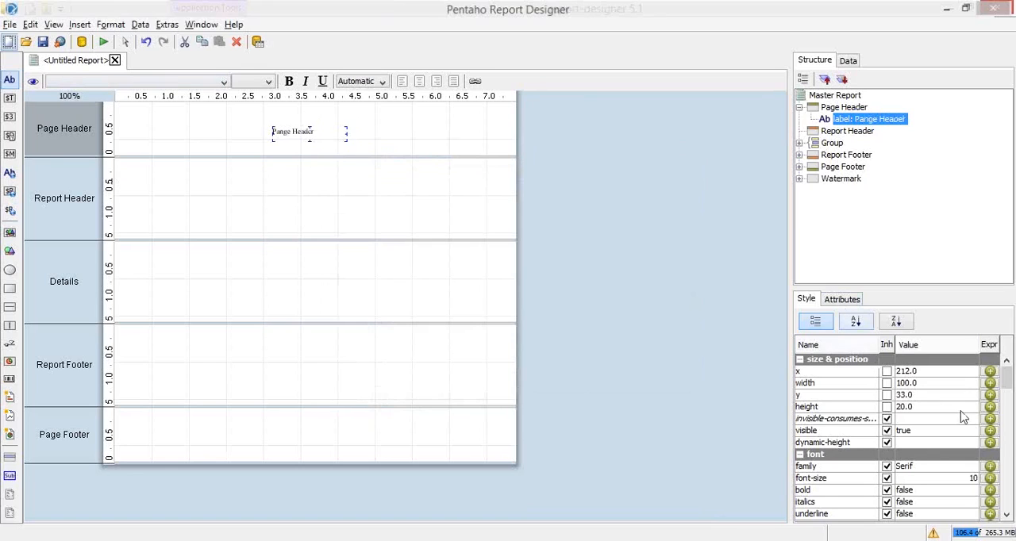
{"action": "double_click", "coordinate": [960, 481]}
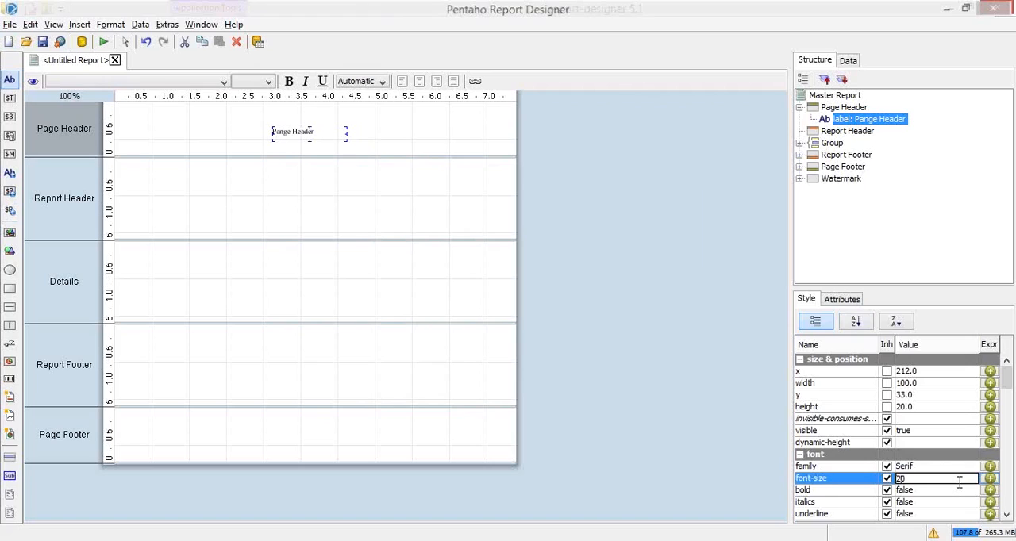
{"action": "key", "text": "Return"}
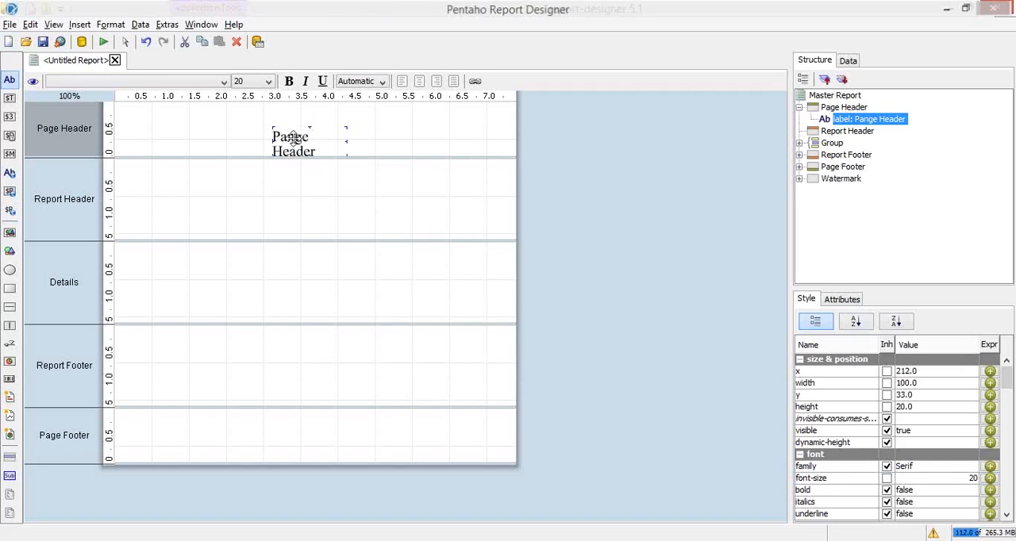
Widen the Page Header label to about 162 and move it to about x 179, y 21
{"action": "key", "text": "Up"}
{"action": "key", "text": "Up"}
{"action": "key", "text": "Up"}
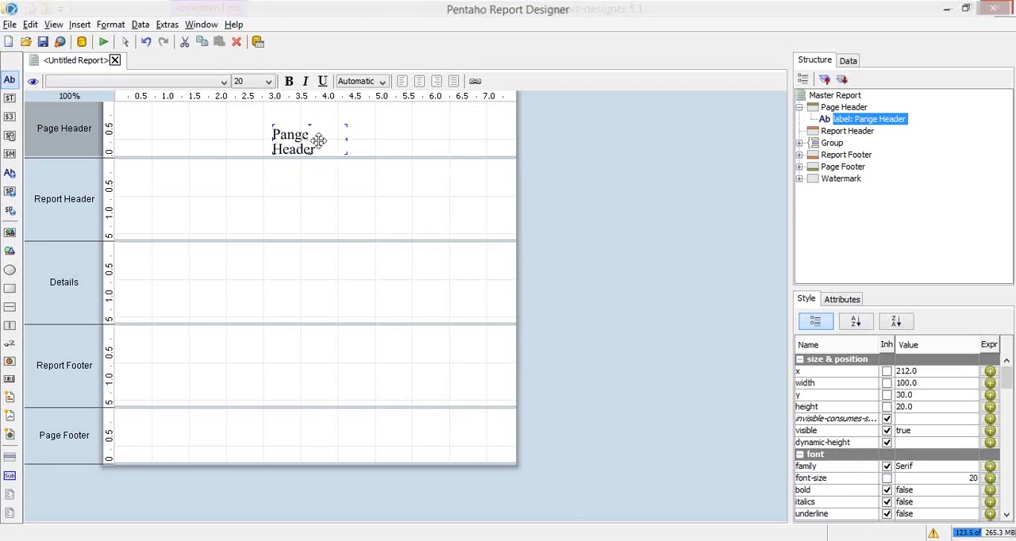
{"action": "left_click_drag", "start_coordinate": [352, 140], "coordinate": [400, 134]}
{"action": "left_click_drag", "start_coordinate": [337, 135], "coordinate": [297, 128]}
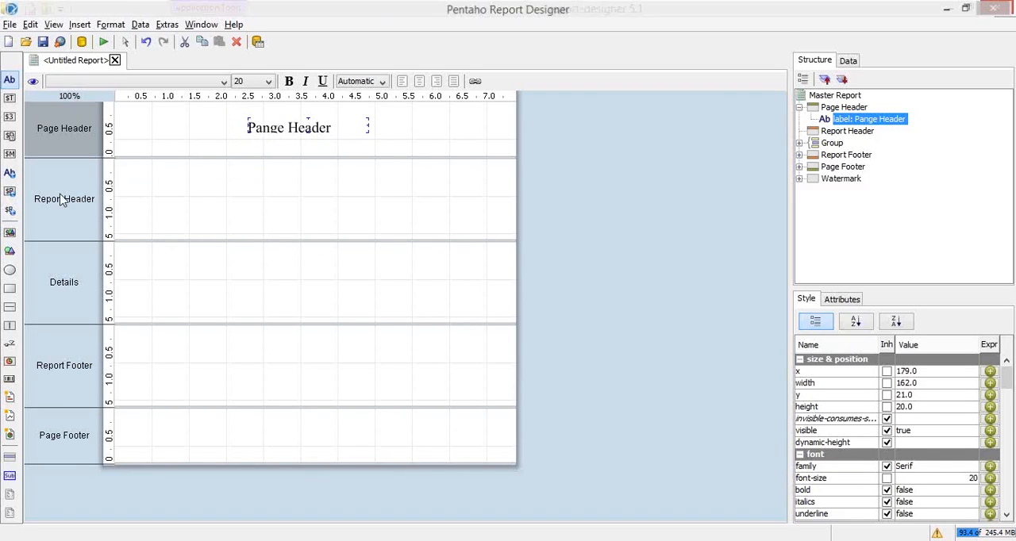
Add a label at about x 188, y 42 in the Report Header band with the text "Reporting Header"
{"action": "left_click", "coordinate": [177, 216]}
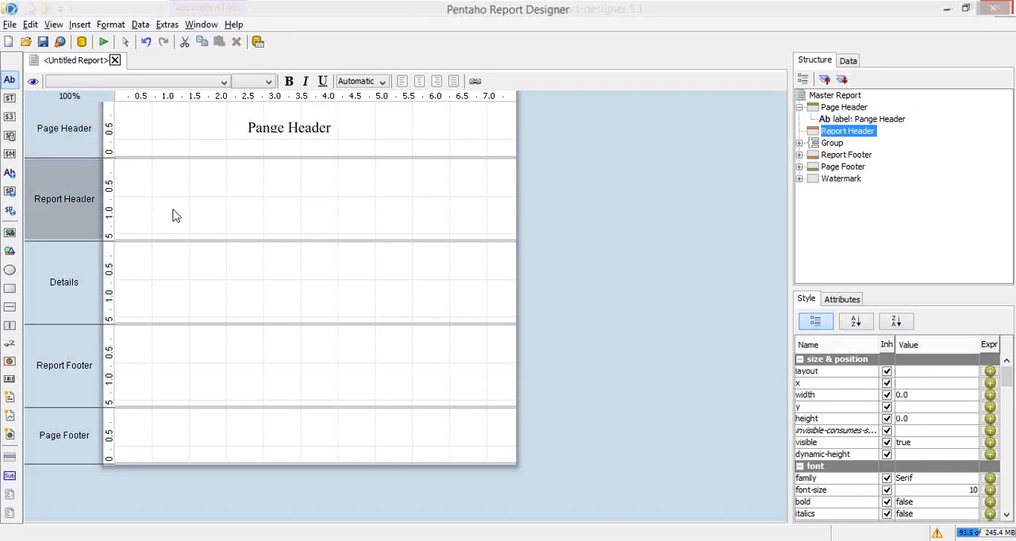
{"action": "double_click", "coordinate": [10, 81]}
{"action": "left_click_drag", "start_coordinate": [9, 80], "coordinate": [255, 193]}
{"action": "double_click", "coordinate": [321, 198]}
{"action": "left_click", "coordinate": [321, 198]}
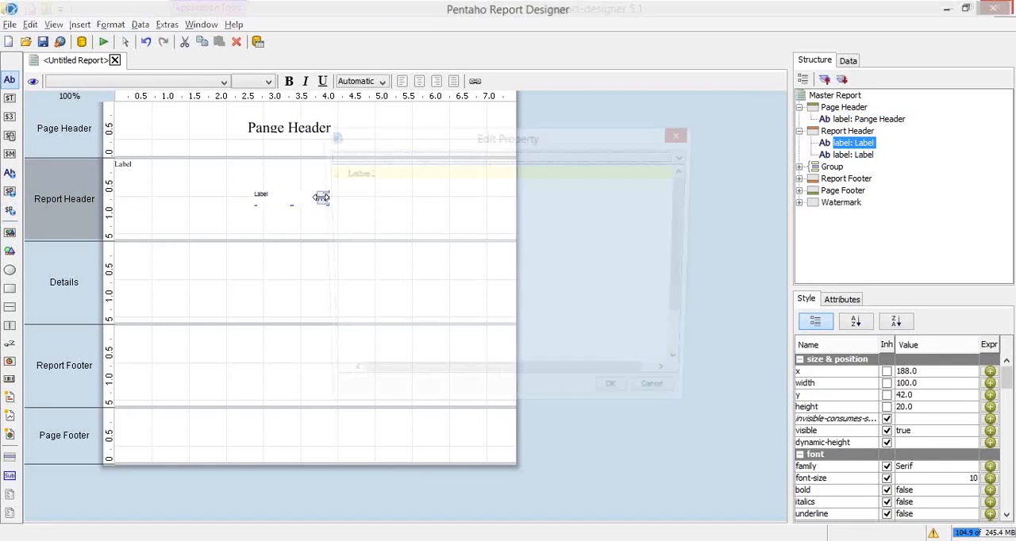
{"action": "key", "text": "ctrl+a"}
{"action": "type", "text": "Re"}
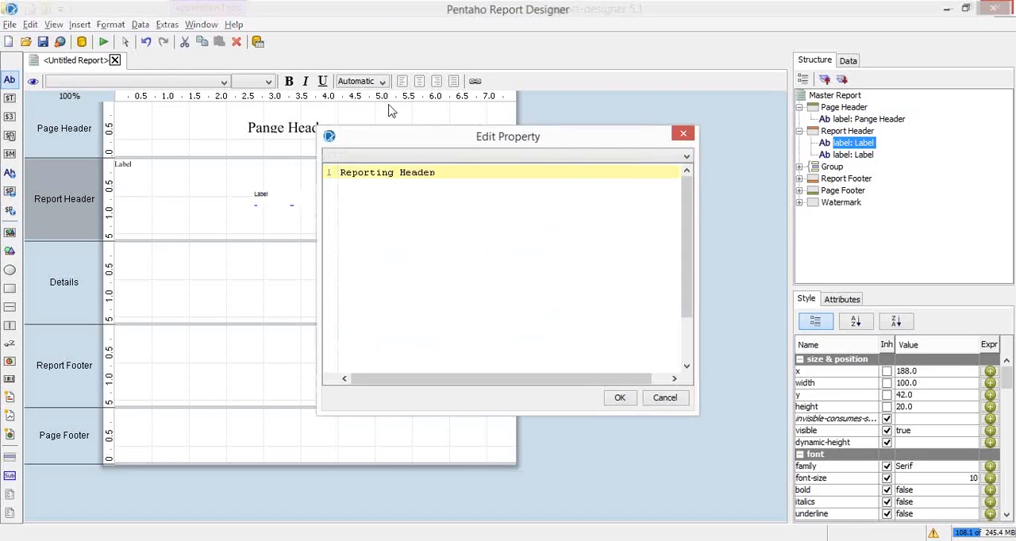
{"action": "left_click", "coordinate": [619, 398]}
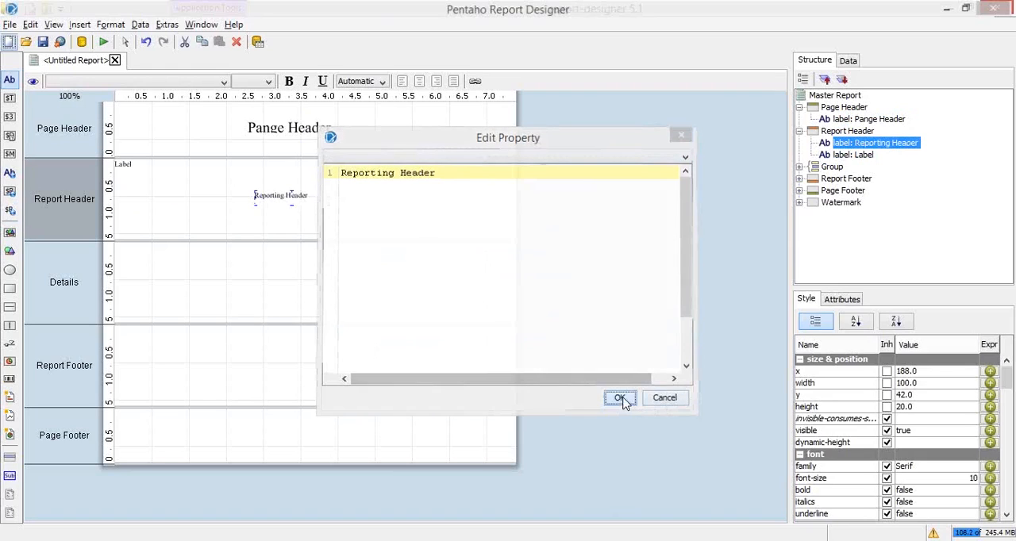
Copy the Page Header label and paste its formatting onto the "Reporting Header" label
{"action": "left_click", "coordinate": [302, 128]}
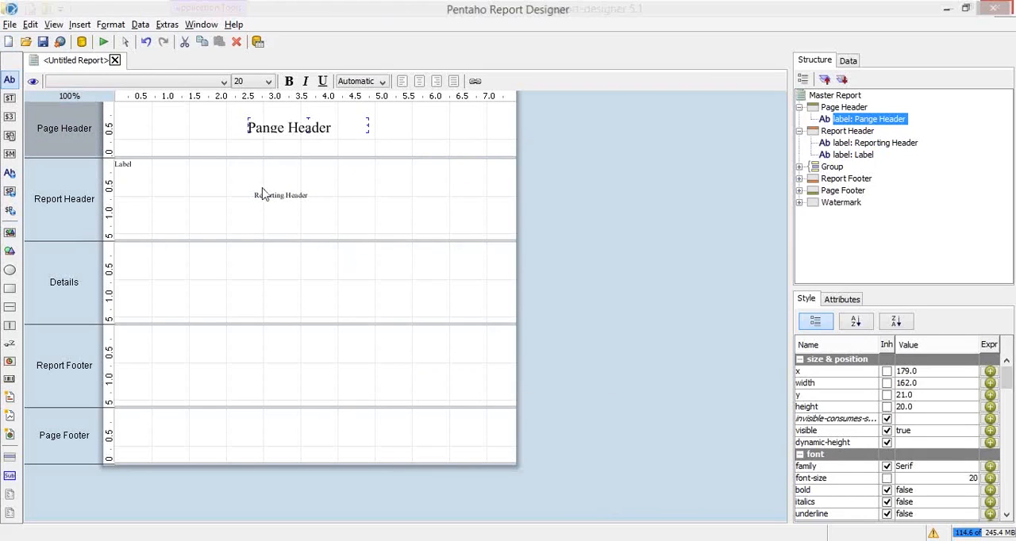
{"action": "right_click", "coordinate": [273, 130]}
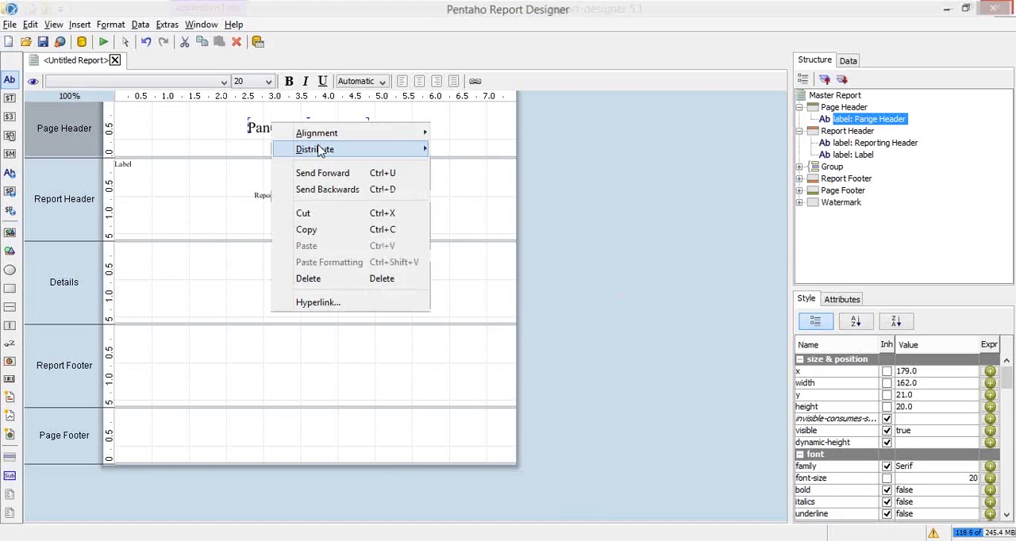
{"action": "left_click", "coordinate": [293, 224]}
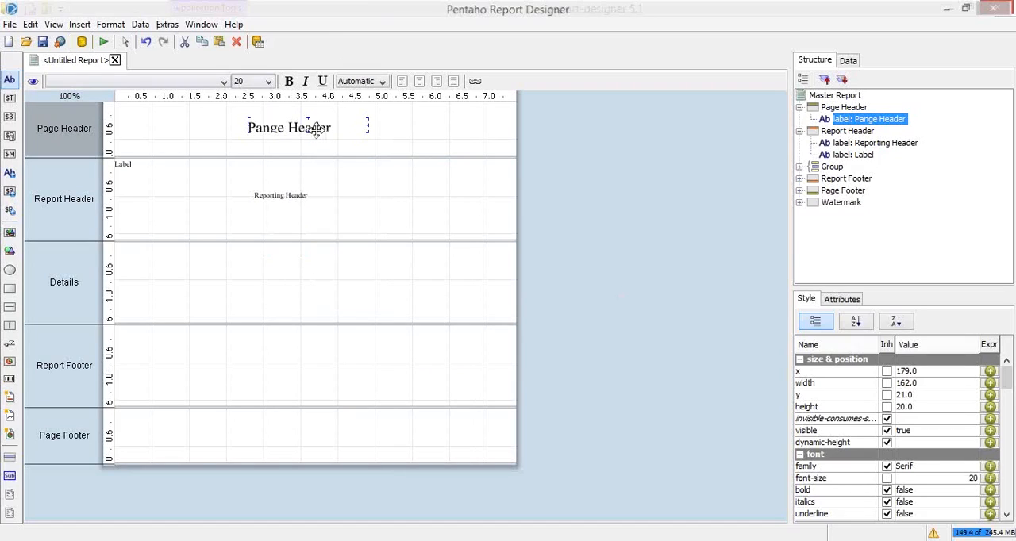
{"action": "left_click", "coordinate": [269, 193]}
{"action": "right_click", "coordinate": [269, 192]}
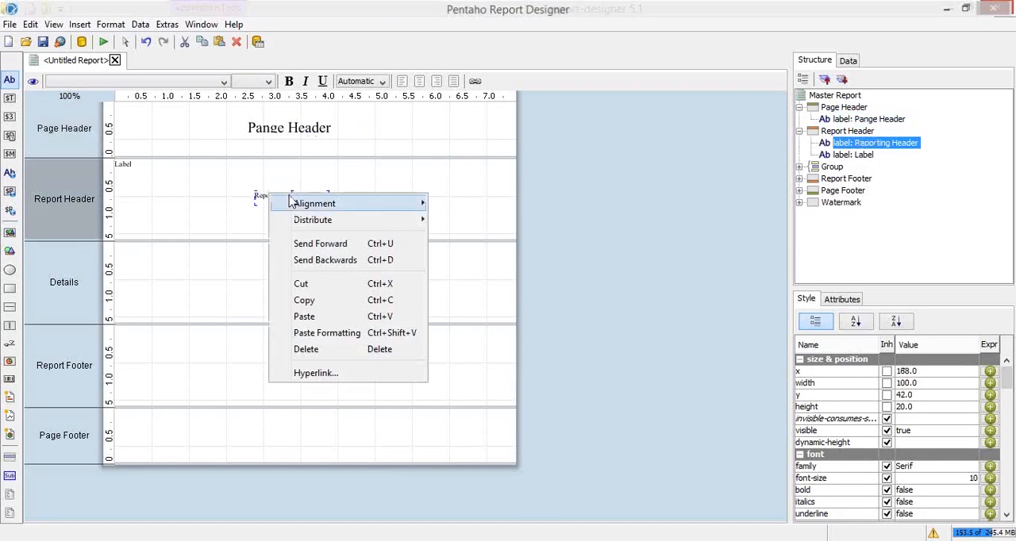
{"action": "left_click", "coordinate": [350, 335]}
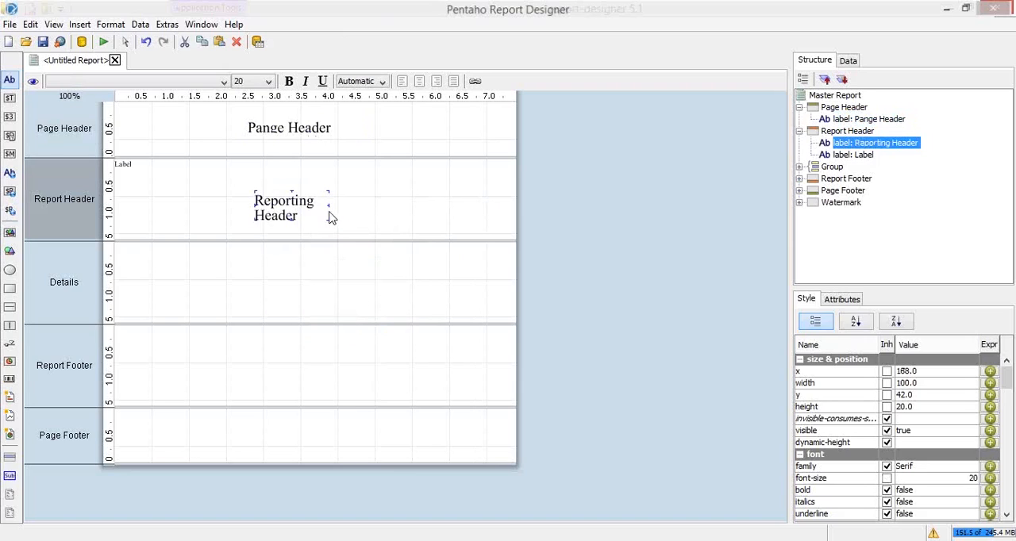
Widen the "Reporting Header" label to about 159 and move it to about x 167, y 42
{"action": "left_click_drag", "start_coordinate": [335, 202], "coordinate": [374, 204]}
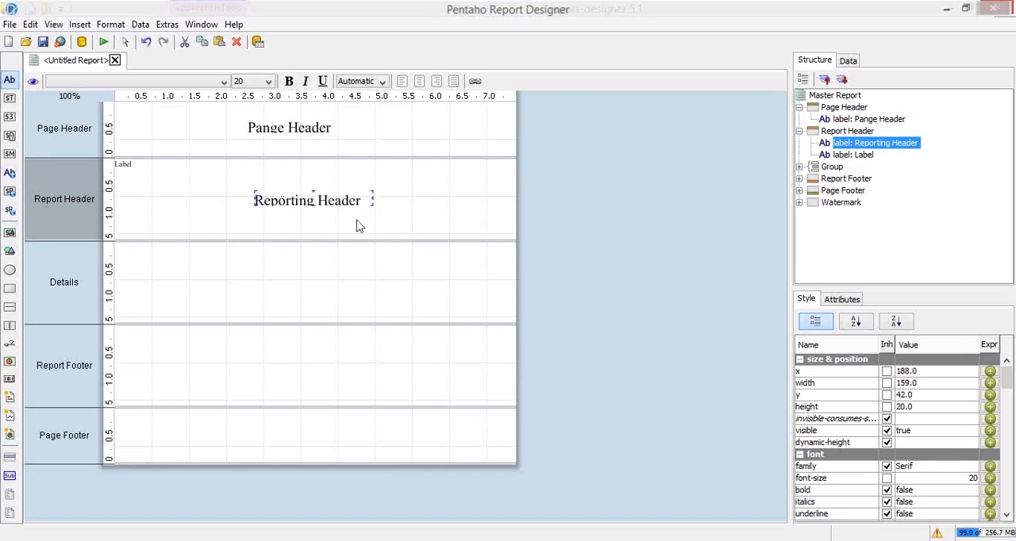
{"action": "left_click_drag", "start_coordinate": [315, 200], "coordinate": [298, 205]}
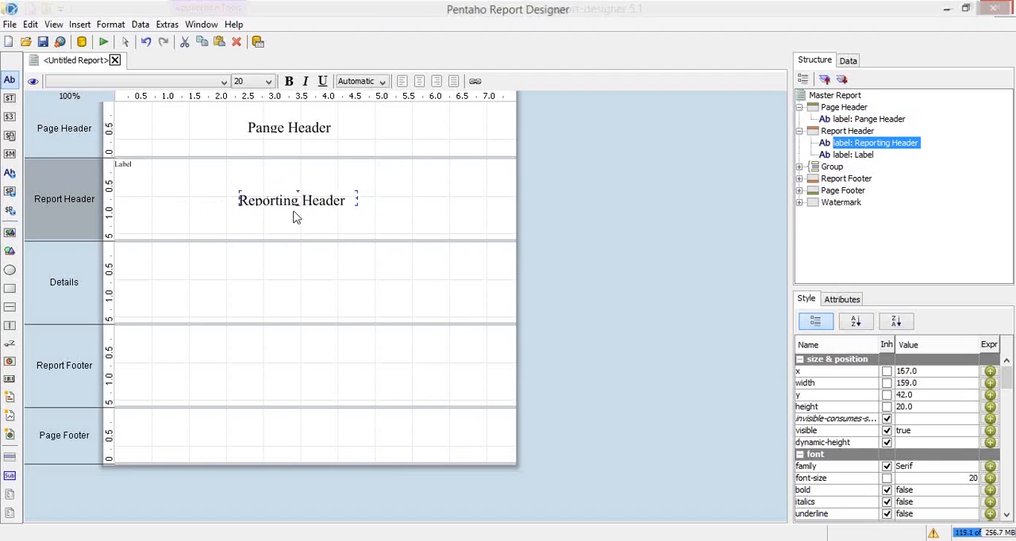
Set the height of the Page Header label and the "Reporting Header" label to 30
{"action": "left_click", "coordinate": [280, 127]}
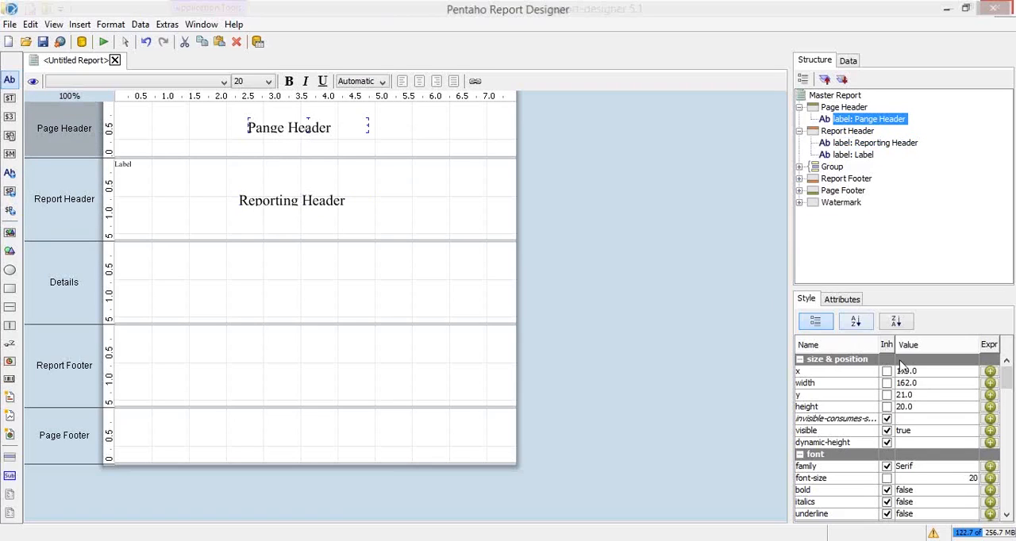
{"action": "left_click", "coordinate": [905, 407]}
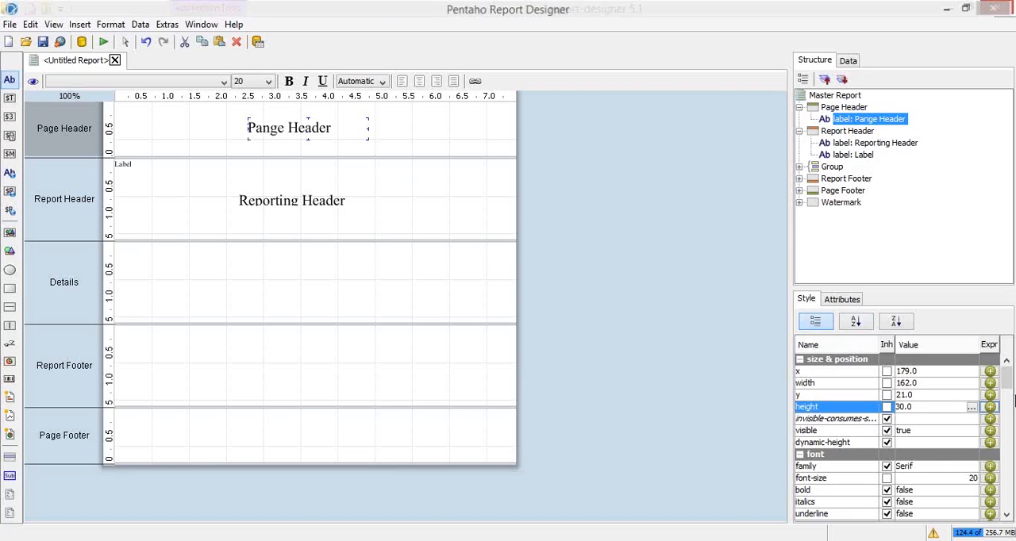
{"action": "key", "text": "Return"}
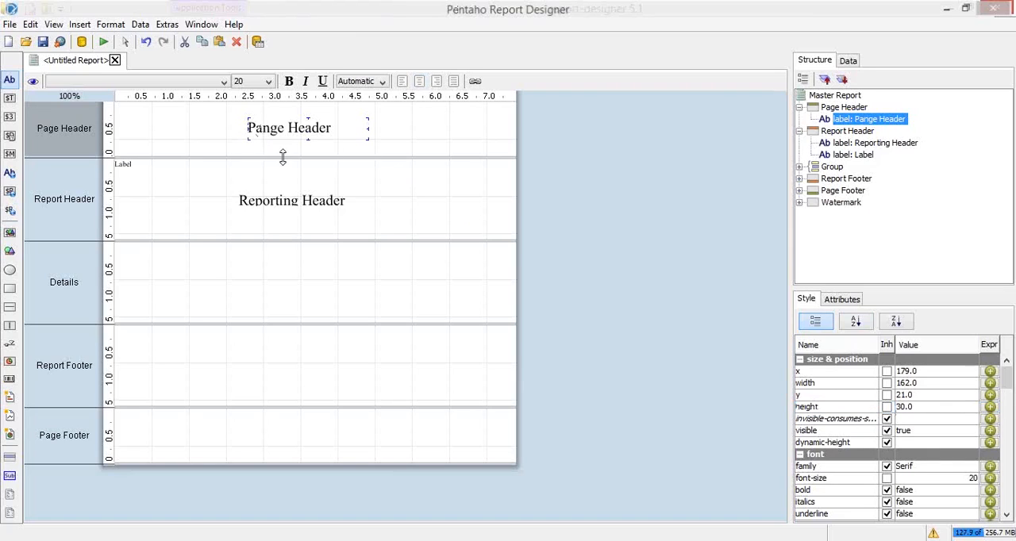
{"action": "left_click", "coordinate": [268, 211]}
{"action": "left_click", "coordinate": [905, 405]}
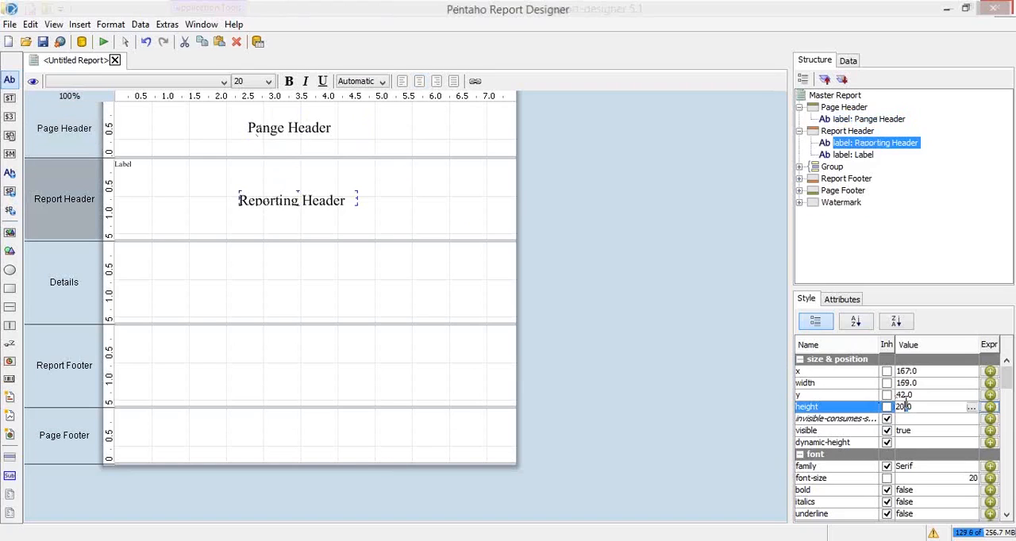
{"action": "left_click_drag", "start_coordinate": [901, 406], "coordinate": [887, 410]}
{"action": "type", "text": "3"}
{"action": "key", "text": "Return"}
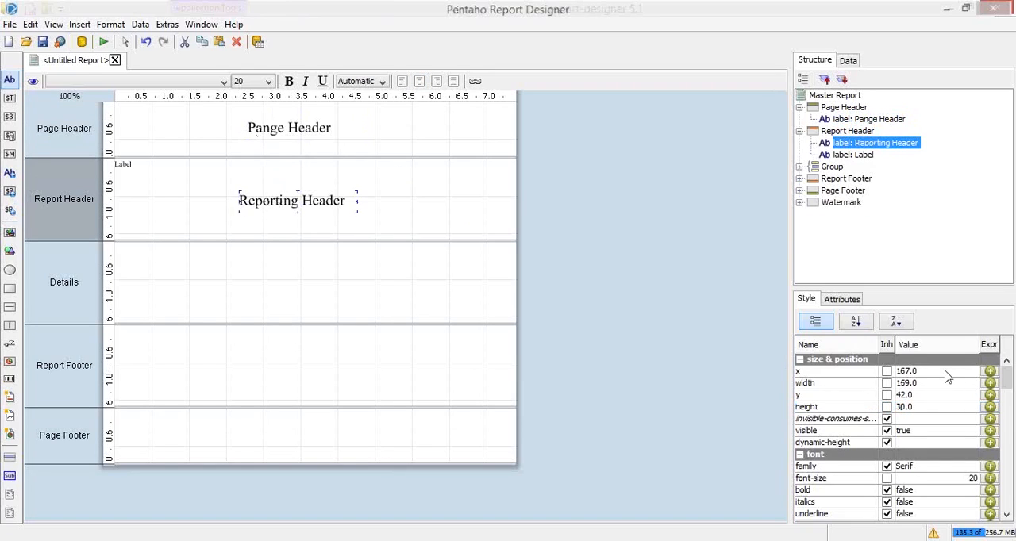
Add a label at about x 236, y 60 in the Details band with the text "Details"
{"action": "left_click", "coordinate": [243, 295]}
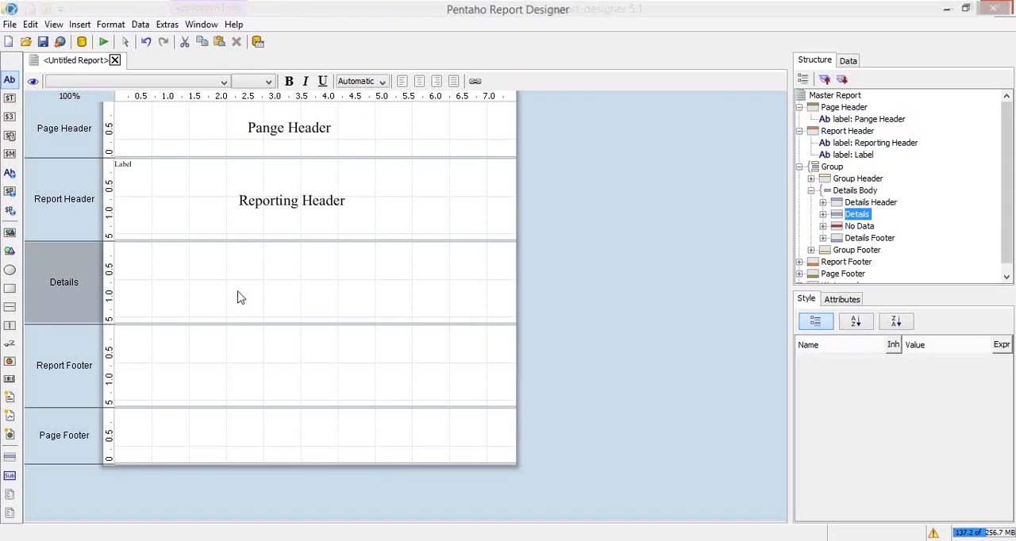
{"action": "left_click_drag", "start_coordinate": [9, 80], "coordinate": [321, 293]}
{"action": "left_click", "coordinate": [358, 295]}
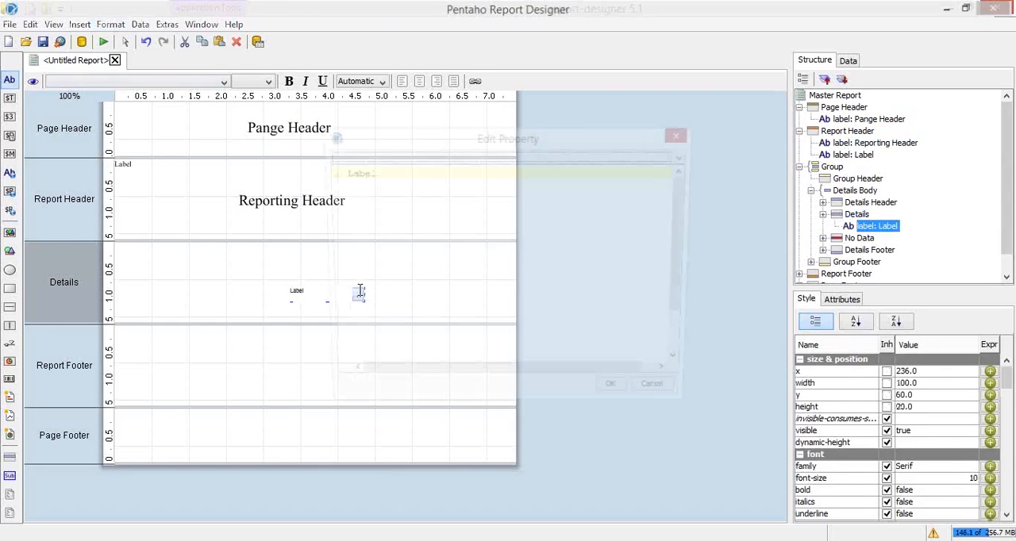
{"action": "key", "text": "ctrl+a"}
{"action": "type", "text": "Det"}
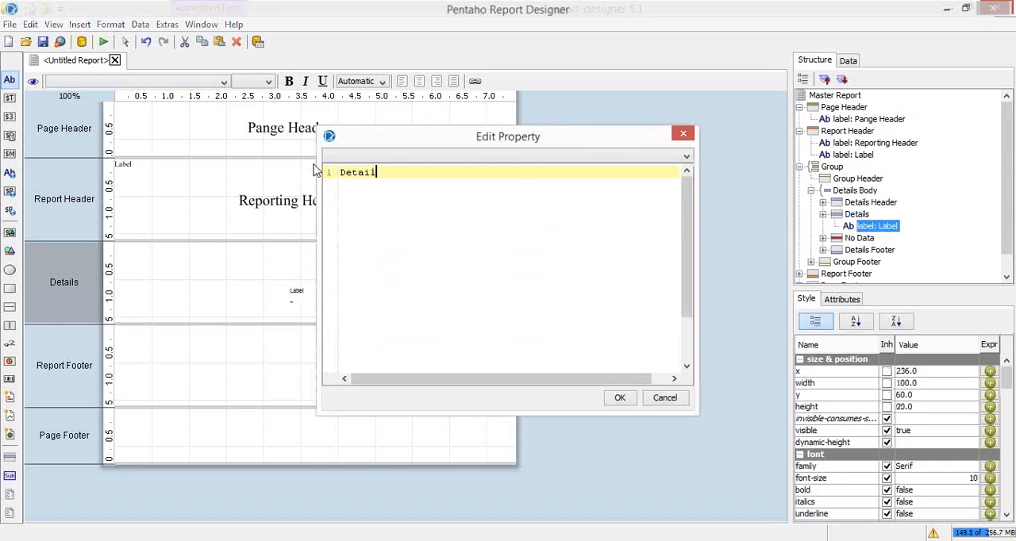
{"action": "left_click", "coordinate": [619, 398]}
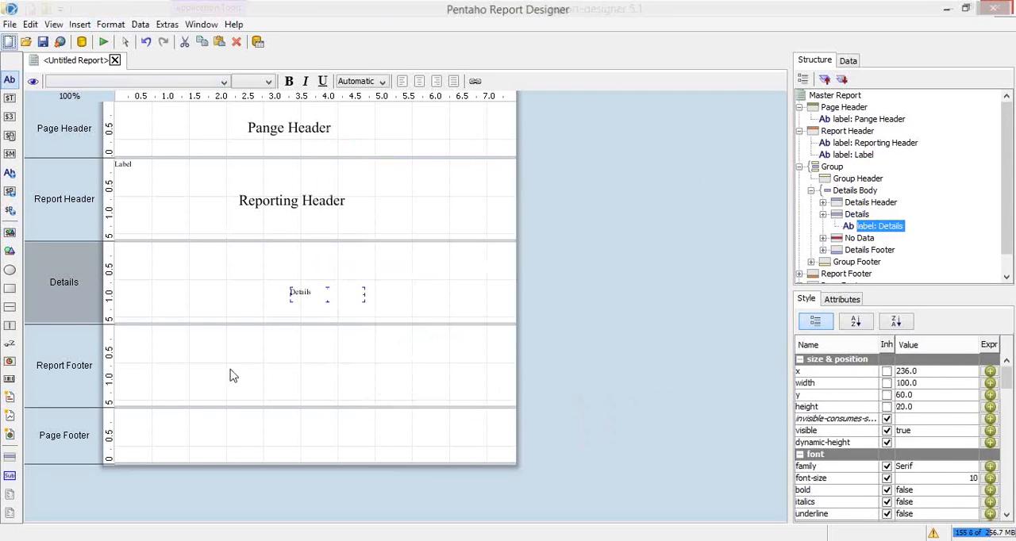
Add a label at about x 236, y 48 in the Report Footer band with the text "Report Footer"
{"action": "left_click", "coordinate": [230, 375]}
{"action": "left_click_drag", "start_coordinate": [9, 81], "coordinate": [290, 365]}
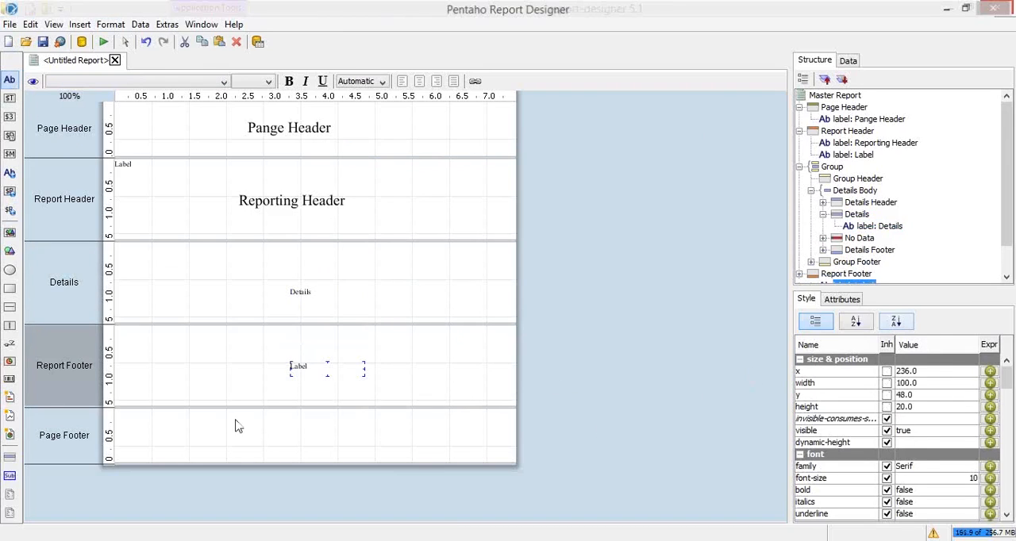
{"action": "left_click", "coordinate": [850, 301]}
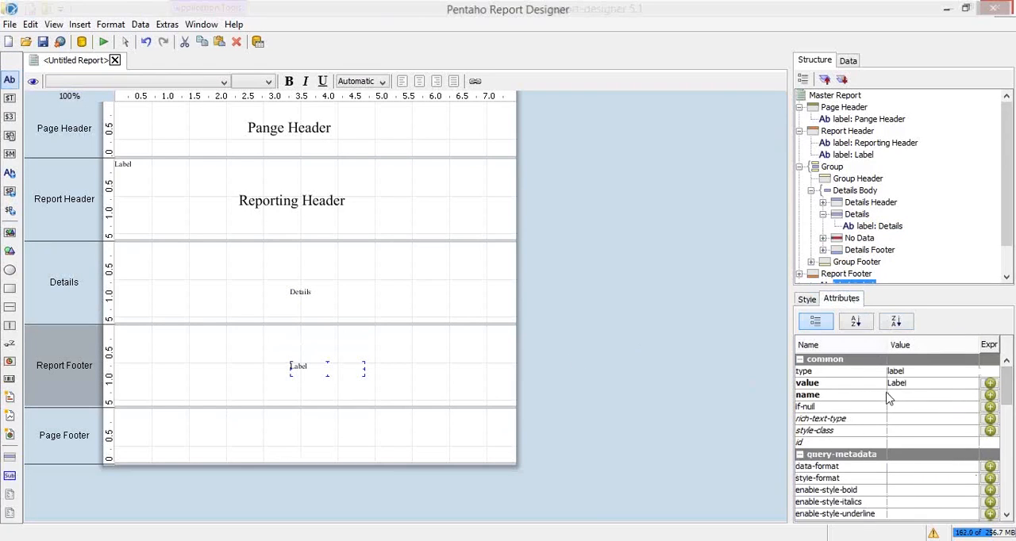
{"action": "left_click", "coordinate": [918, 384]}
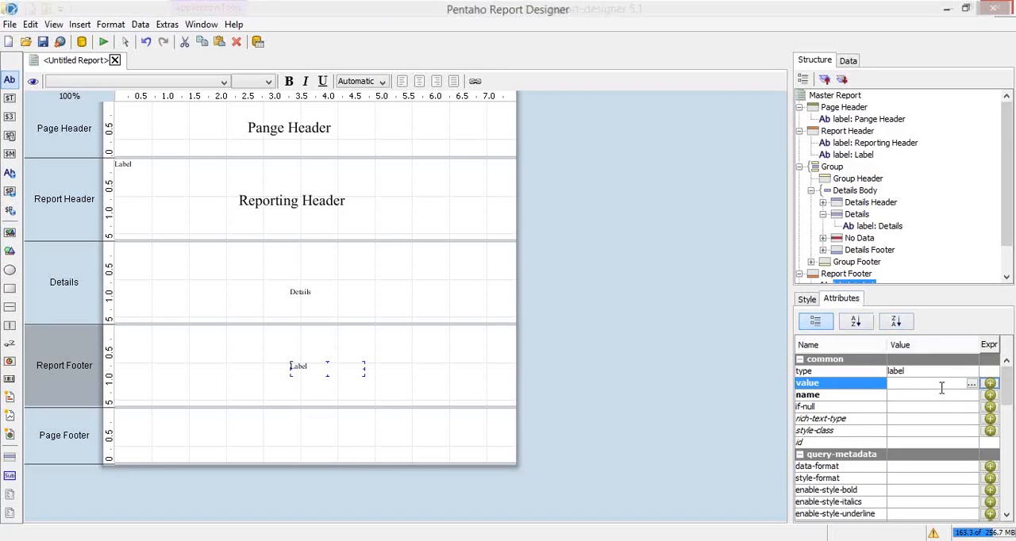
{"action": "type", "text": "Report Footer"}
{"action": "key", "text": "Return"}
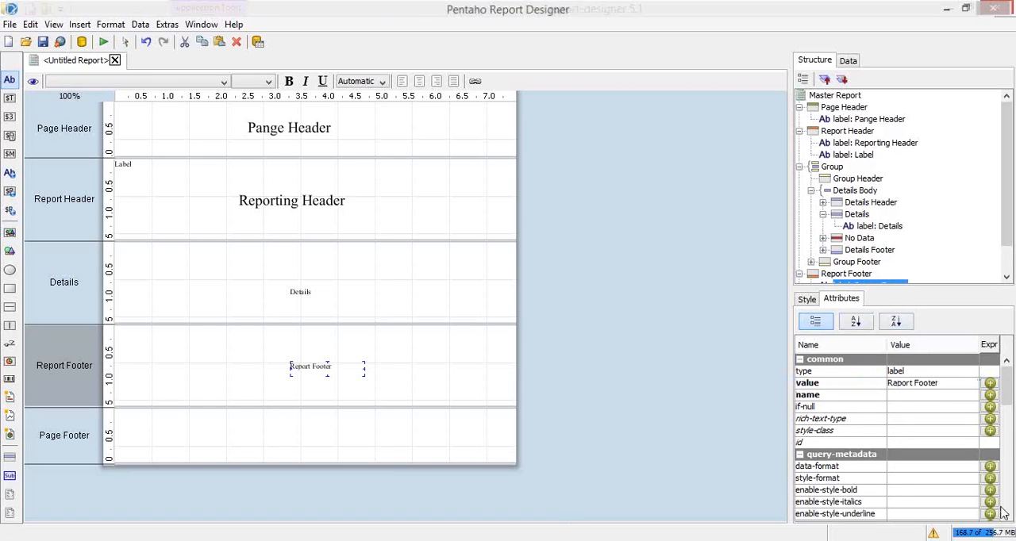
Add a label near the middle of the Page Footer band with the text "Page Footer"
{"action": "left_click", "coordinate": [125, 454]}
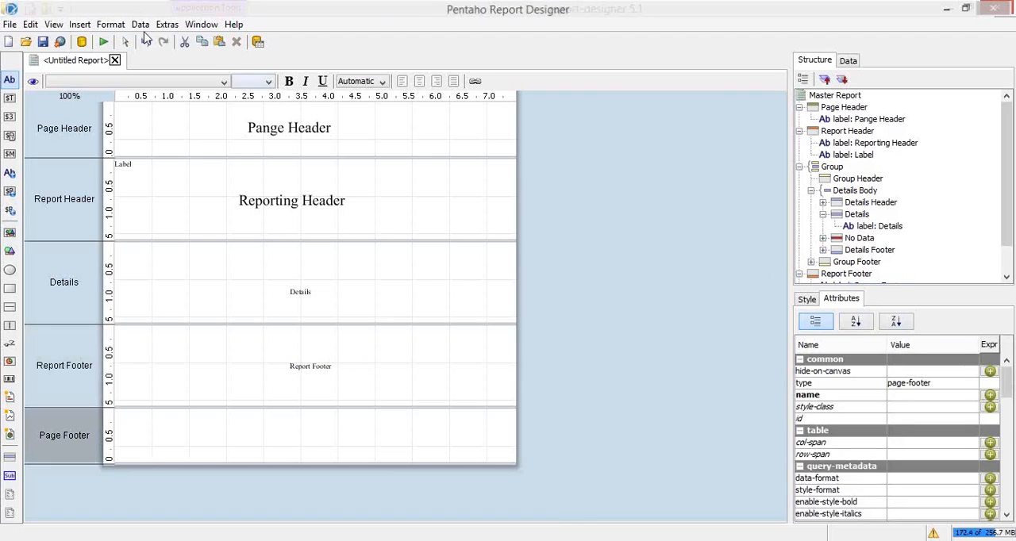
{"action": "left_click_drag", "start_coordinate": [11, 79], "coordinate": [280, 435]}
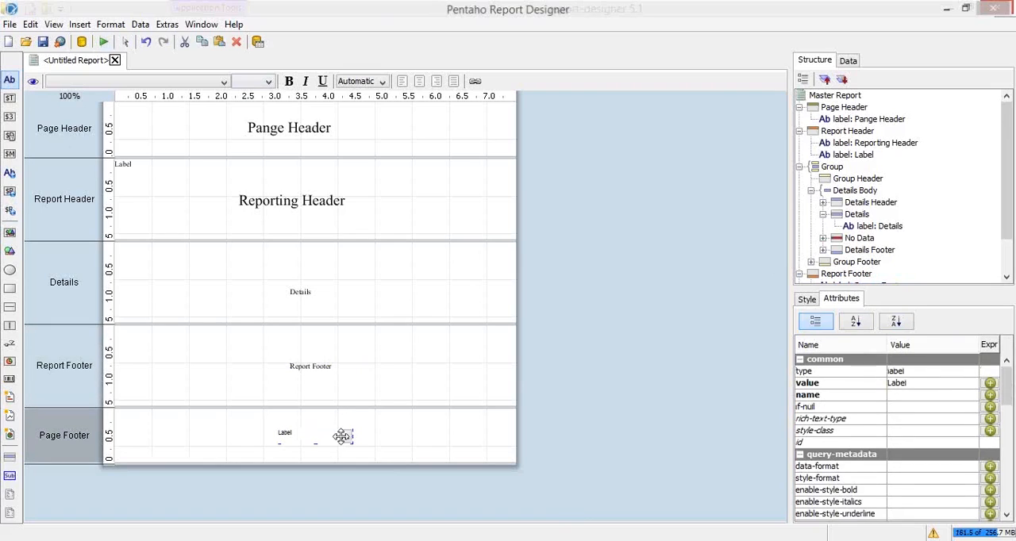
{"action": "left_click", "coordinate": [348, 438]}
{"action": "left_click_drag", "start_coordinate": [389, 176], "coordinate": [303, 152]}
{"action": "type", "text": "Page F"}
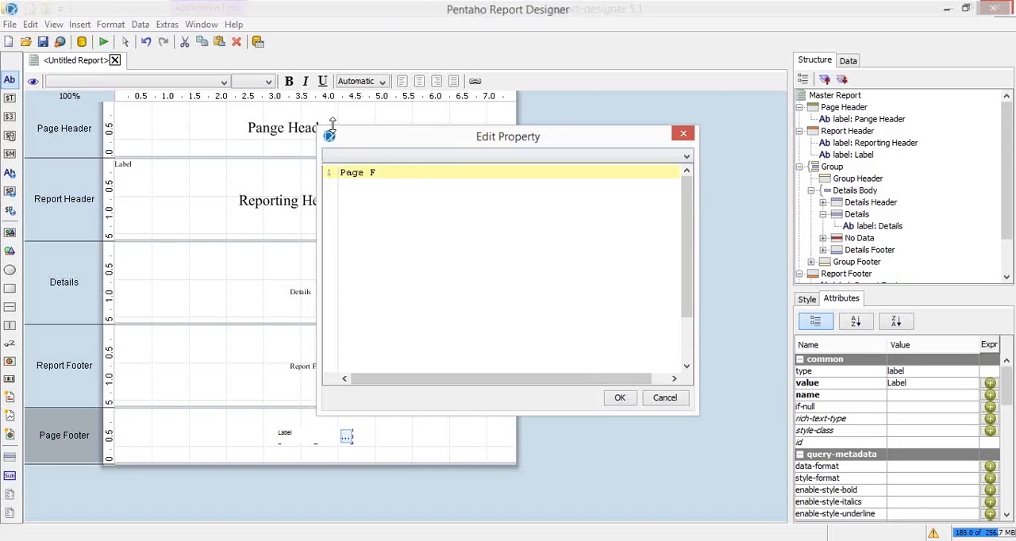
{"action": "type", "text": "ooter"}
{"action": "left_click", "coordinate": [619, 398]}
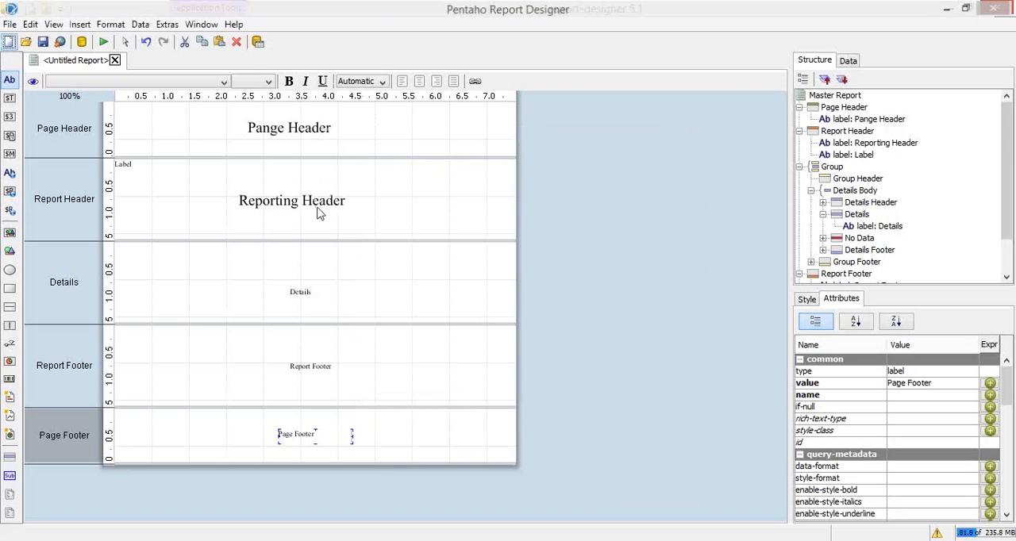
Paste the copied Page Header label formatting onto the Details, Report Footer and Page Footer labels together
{"action": "left_click", "coordinate": [323, 205]}
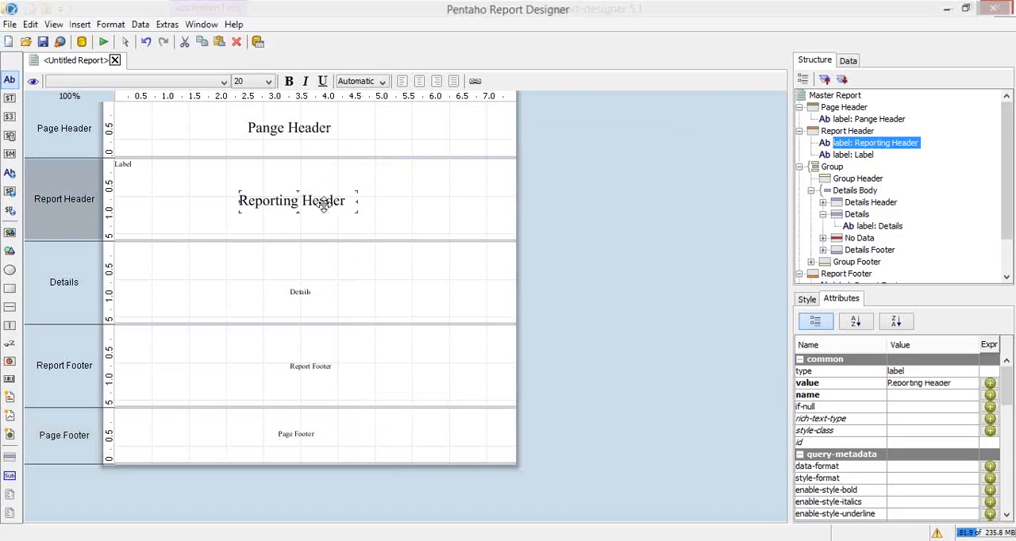
{"action": "left_click", "coordinate": [306, 293]}
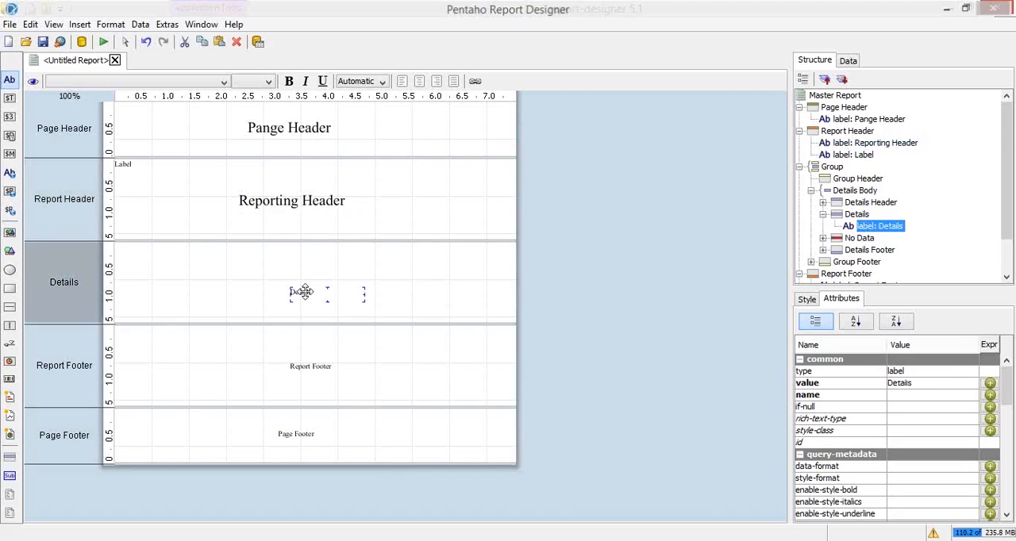
{"action": "left_click", "coordinate": [312, 363], "text": "shift"}
{"action": "left_click", "coordinate": [300, 435], "text": "shift"}
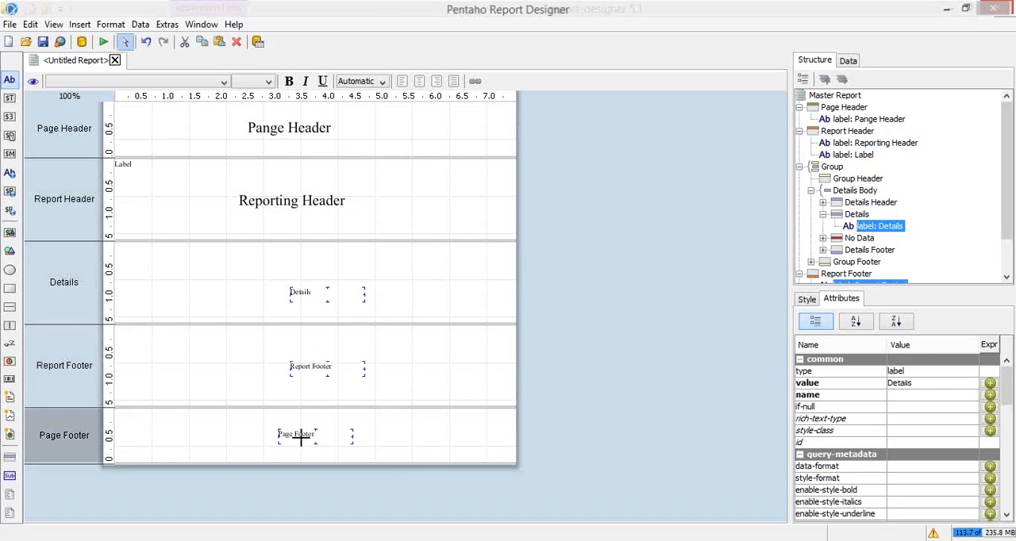
{"action": "right_click", "coordinate": [324, 296]}
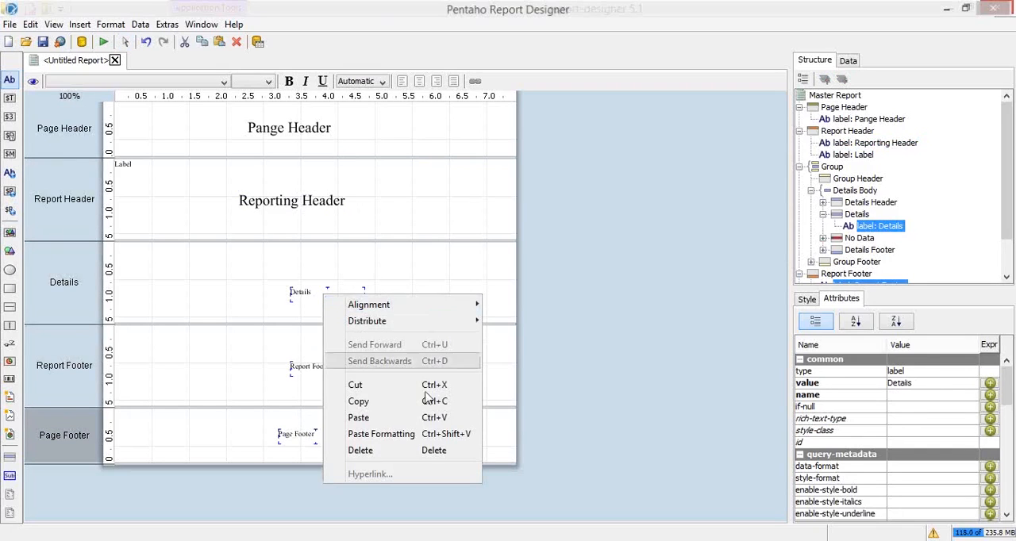
{"action": "left_click", "coordinate": [405, 441]}
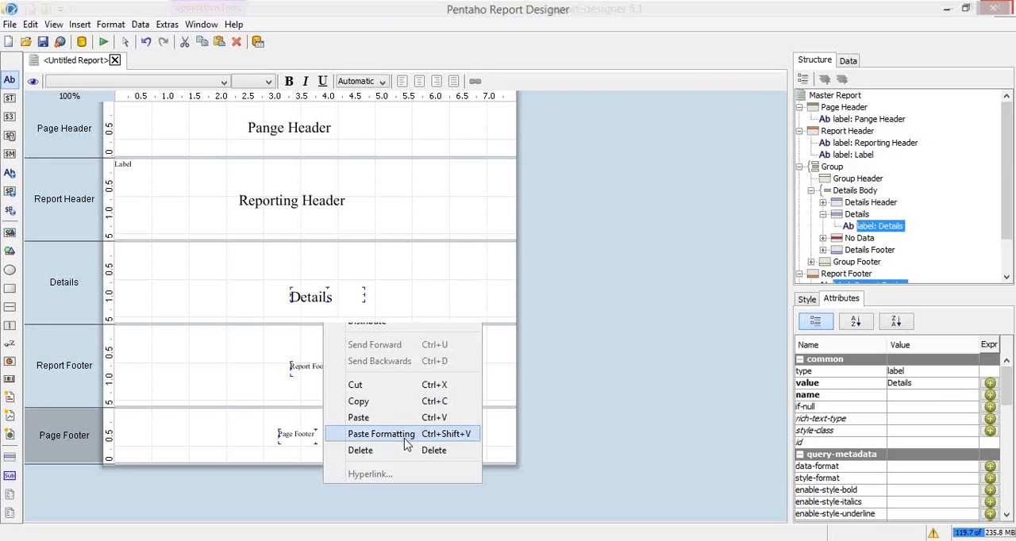
{"action": "left_click", "coordinate": [414, 294]}
Set the width of the Details, Report Footer and Page Footer labels to 200 in one edit
{"action": "left_click", "coordinate": [315, 296]}
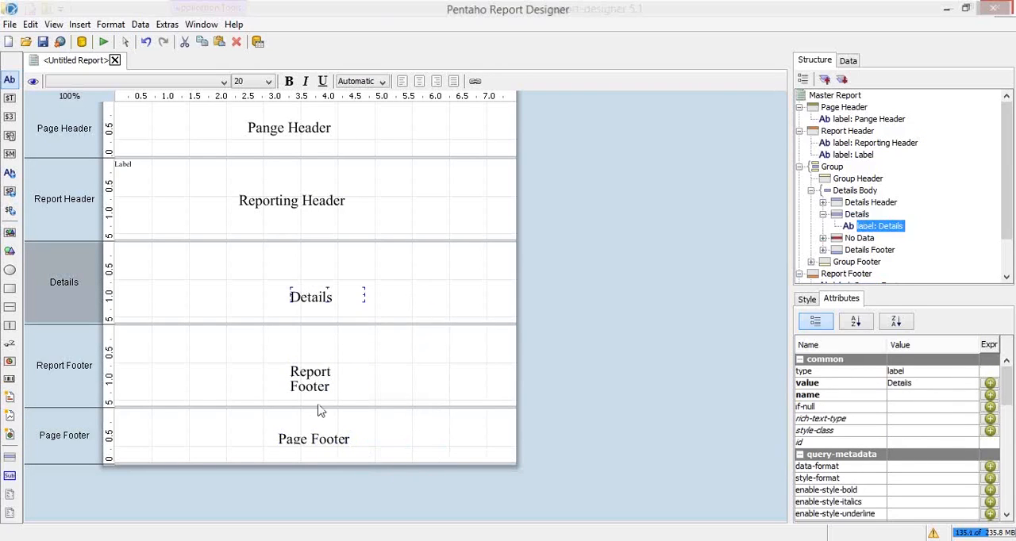
{"action": "left_click", "coordinate": [315, 381], "text": "shift"}
{"action": "left_click", "coordinate": [296, 439], "text": "shift"}
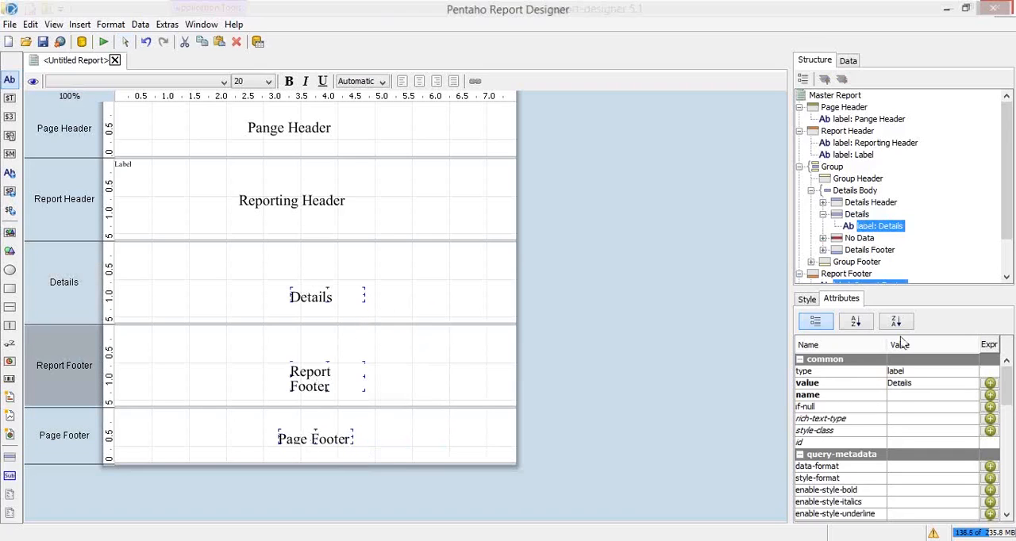
{"action": "left_click", "coordinate": [807, 299]}
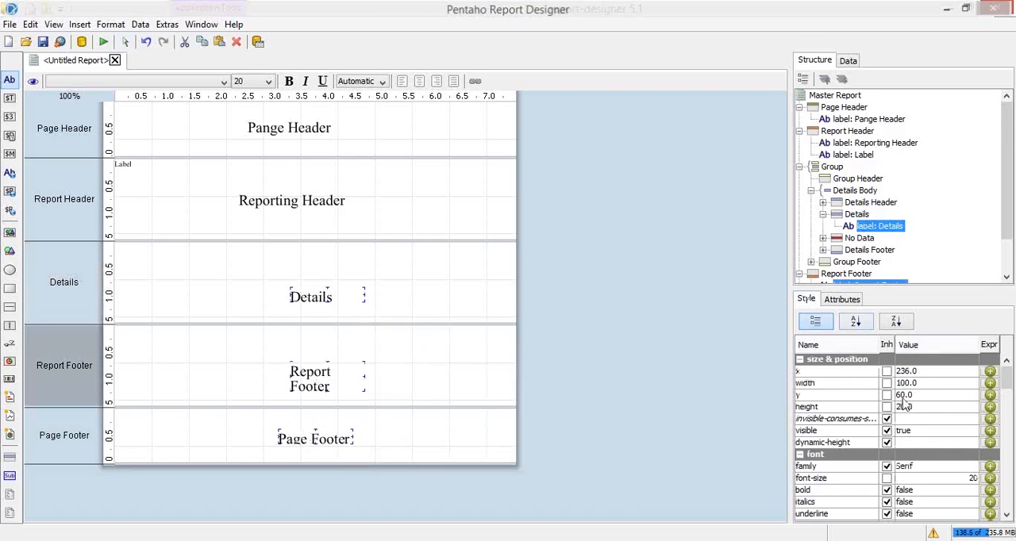
{"action": "left_click", "coordinate": [909, 384]}
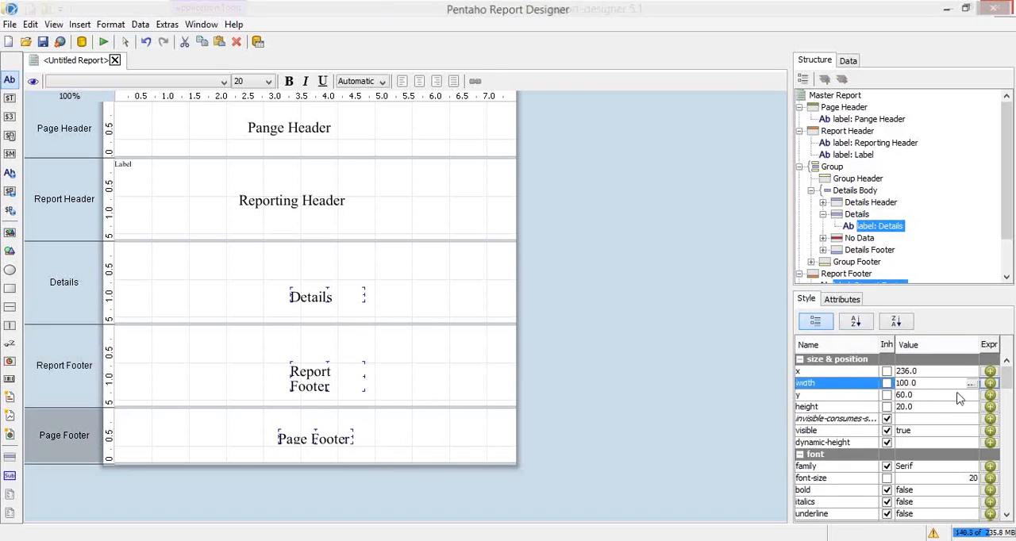
{"action": "key", "text": "BackSpace"}
{"action": "type", "text": "2"}
{"action": "key", "text": "Return"}
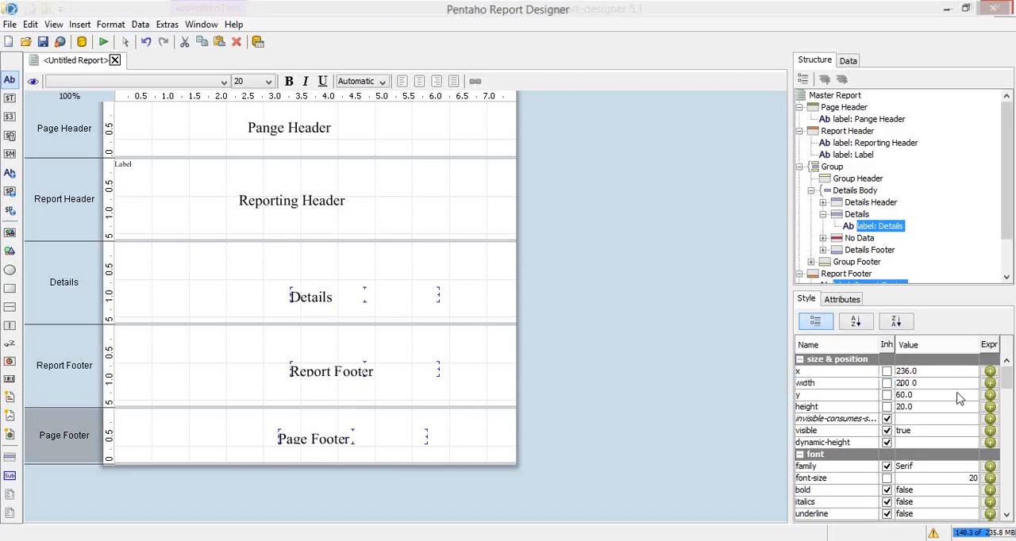
Edit the shared height of the Details, Report Footer and Page Footer labels and clear the label selection
{"action": "left_click", "coordinate": [905, 407]}
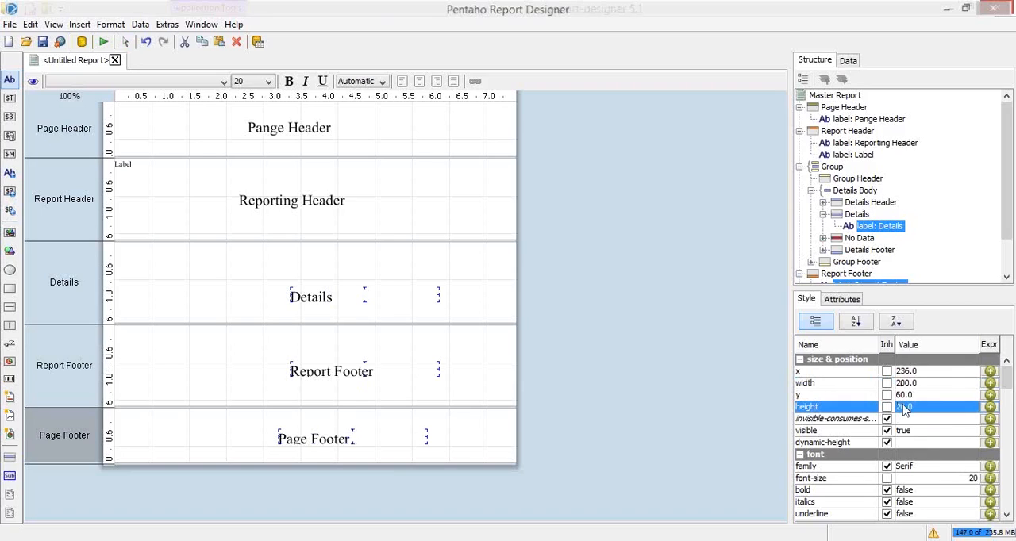
{"action": "left_click", "coordinate": [902, 409]}
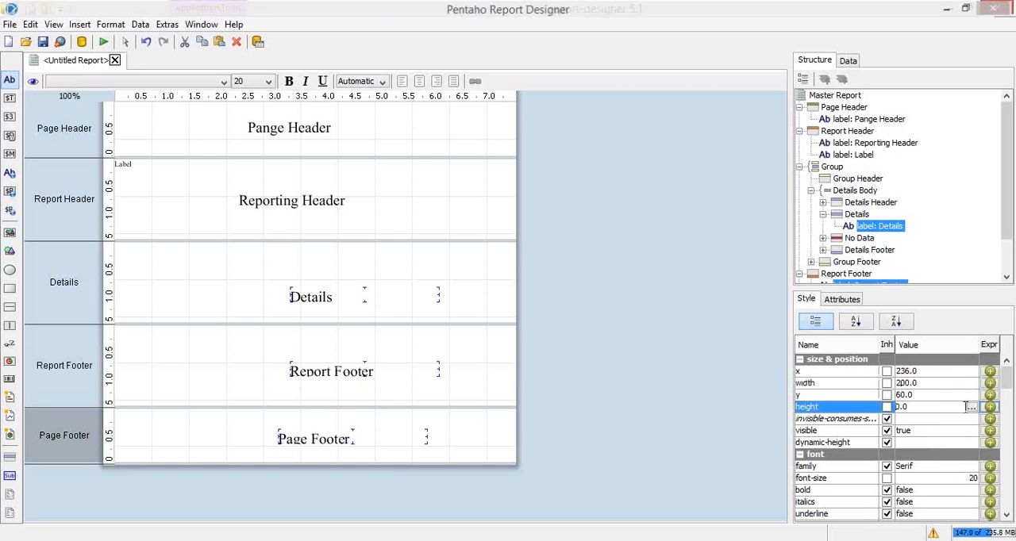
{"action": "key", "text": "Return"}
{"action": "left_click", "coordinate": [388, 216]}
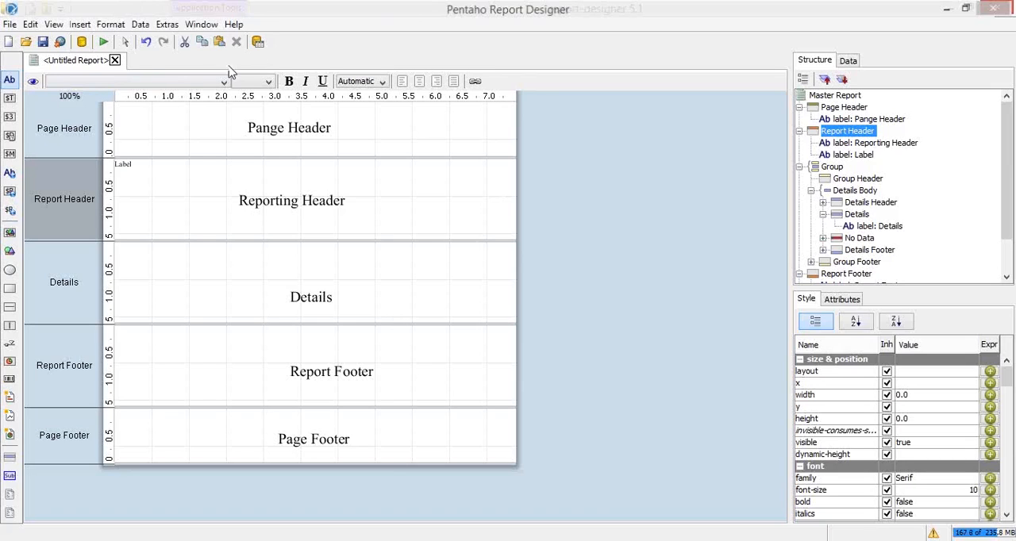
Preview the report in Print Preview, check the page from its header to its footer, and close the preview
{"action": "left_click", "coordinate": [104, 43]}
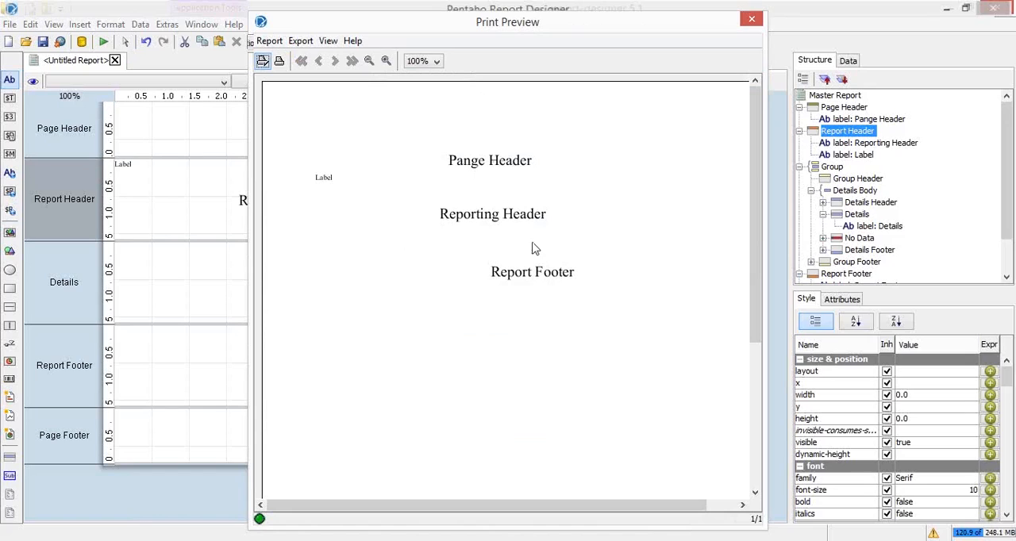
{"action": "left_click_drag", "start_coordinate": [758, 158], "coordinate": [746, 451]}
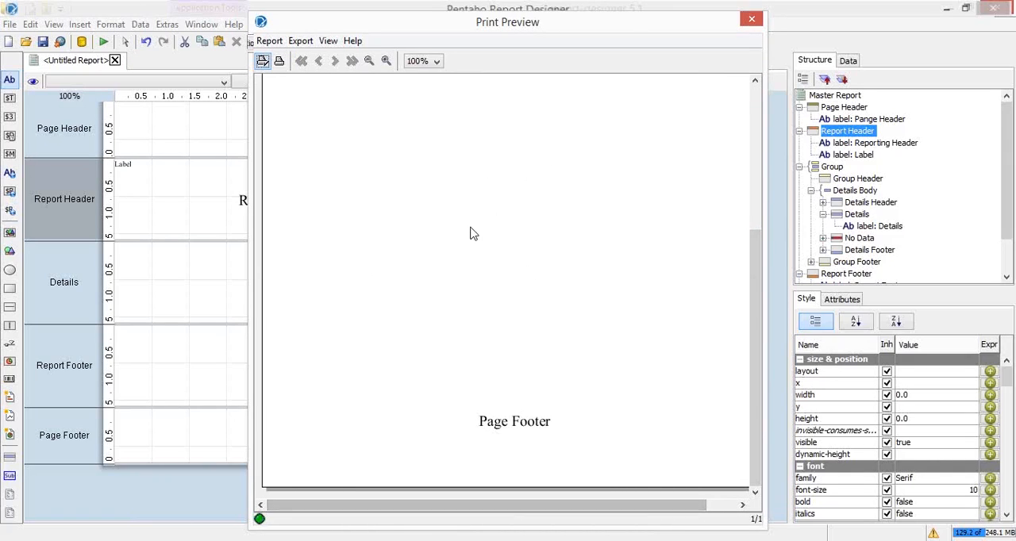
{"action": "left_click_drag", "start_coordinate": [754, 274], "coordinate": [732, 106]}
{"action": "left_click_drag", "start_coordinate": [755, 187], "coordinate": [509, 421]}
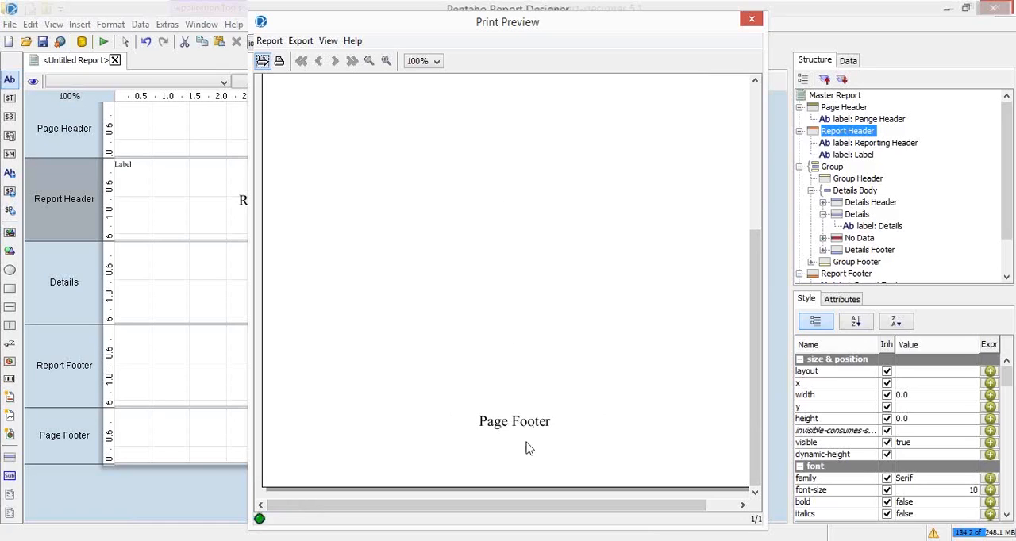
{"action": "left_click_drag", "start_coordinate": [755, 347], "coordinate": [742, 389]}
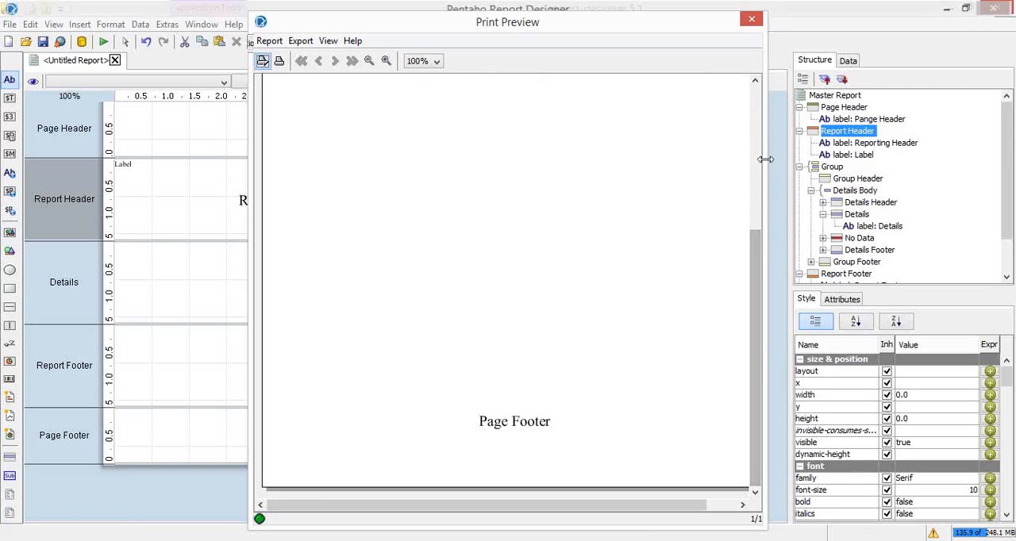
{"action": "scroll", "coordinate": [757, 151], "scroll_direction": "up", "scroll_amount": 6}
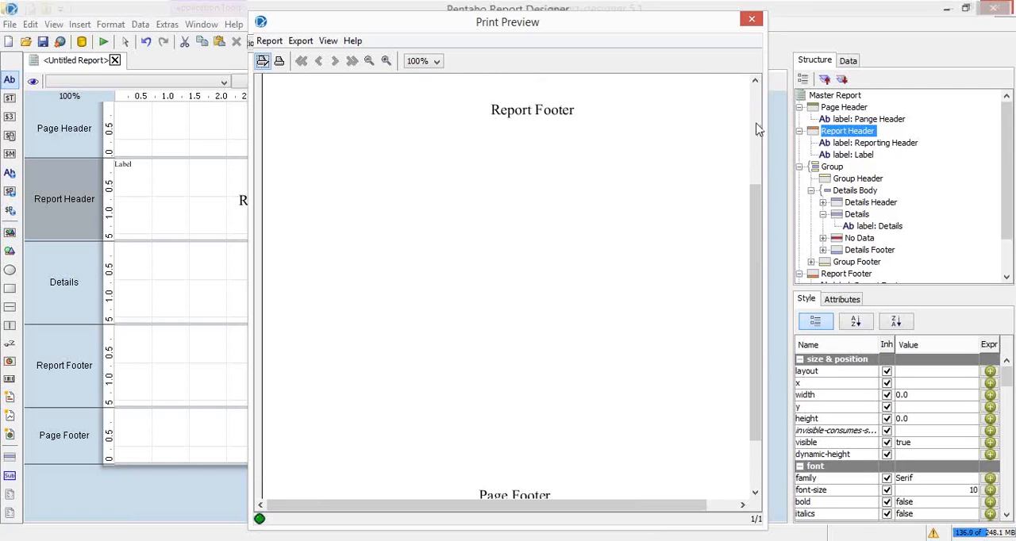
{"action": "left_click", "coordinate": [753, 19]}
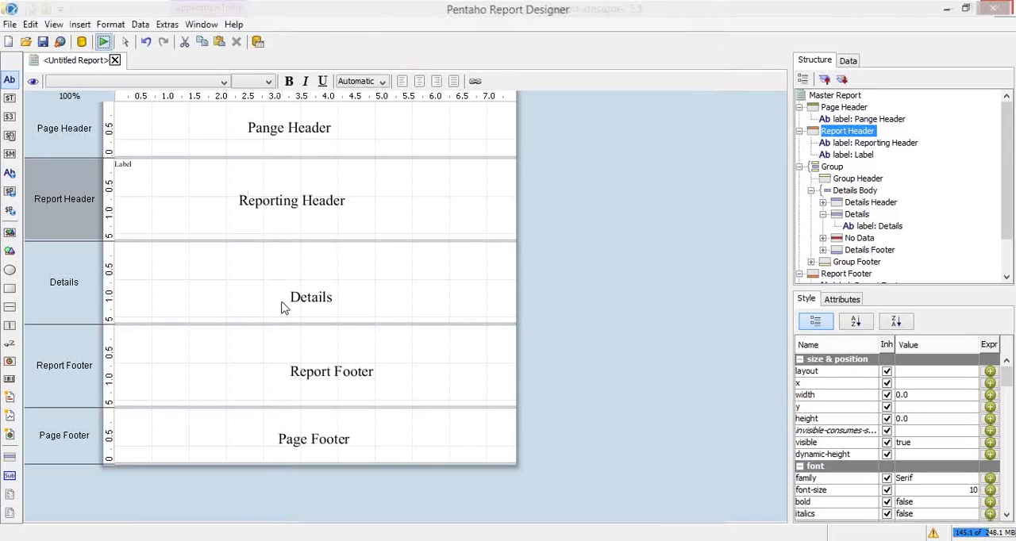
Unhide the No Data band under Details Body so that it shows in the report layout
{"action": "left_click", "coordinate": [860, 239]}
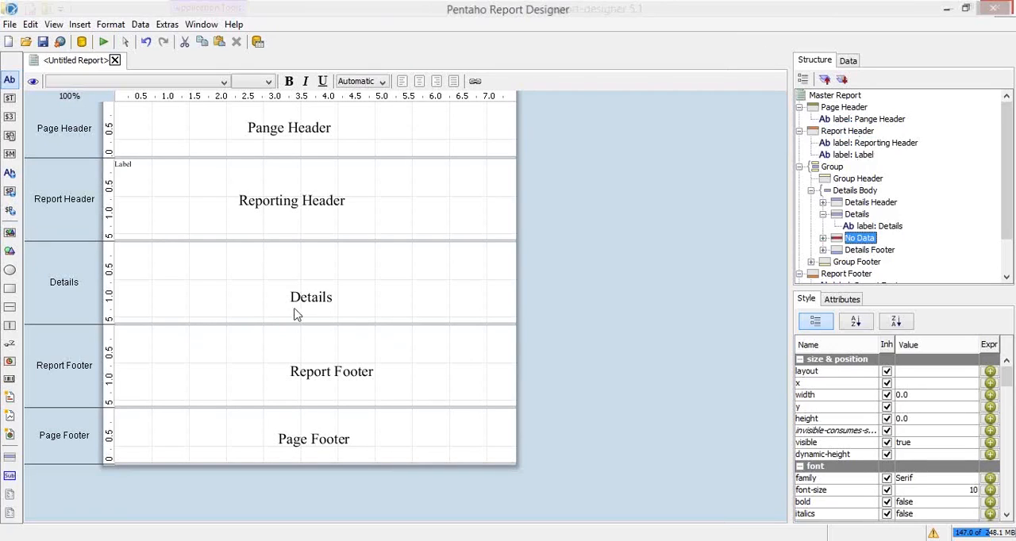
{"action": "right_click", "coordinate": [871, 240]}
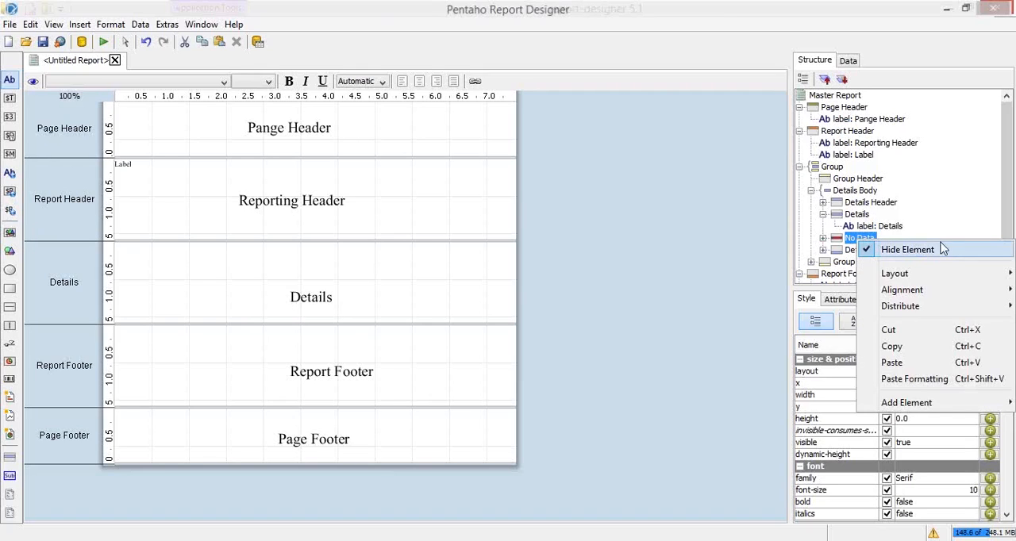
{"action": "left_click", "coordinate": [870, 251]}
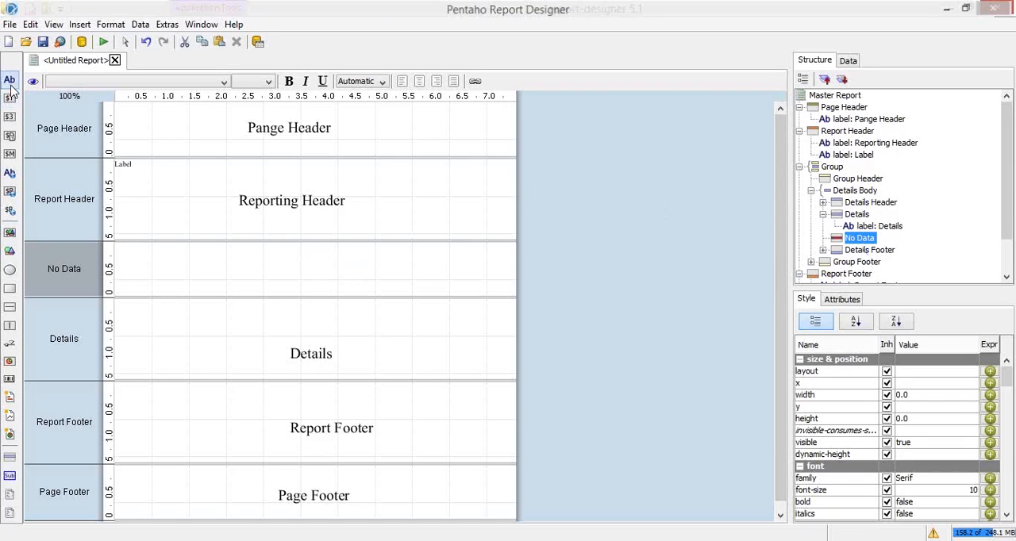
Add a label to the No Data band and place it at about x 179, y 20
{"action": "left_click_drag", "start_coordinate": [10, 84], "coordinate": [127, 249]}
{"action": "key", "text": "Delete"}
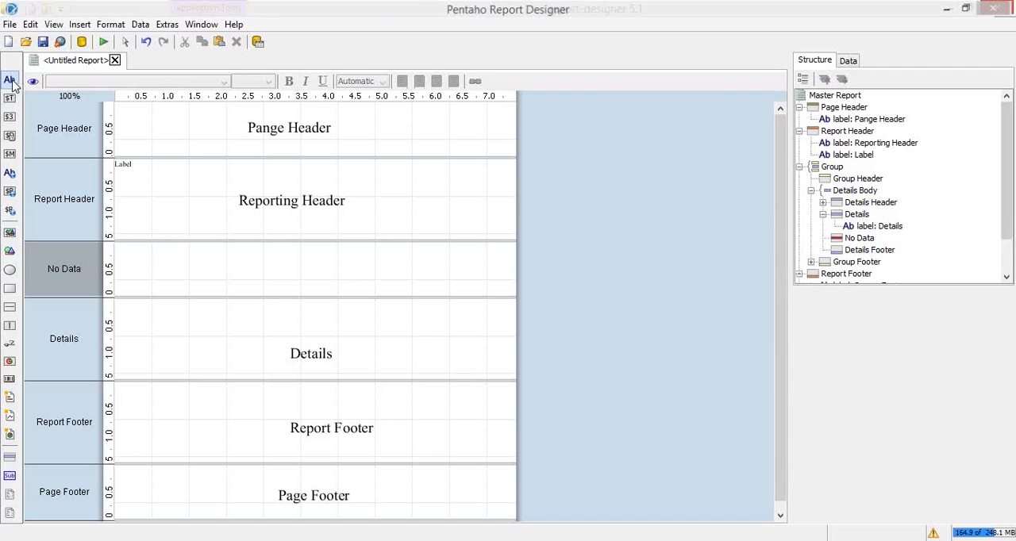
{"action": "left_click", "coordinate": [169, 288]}
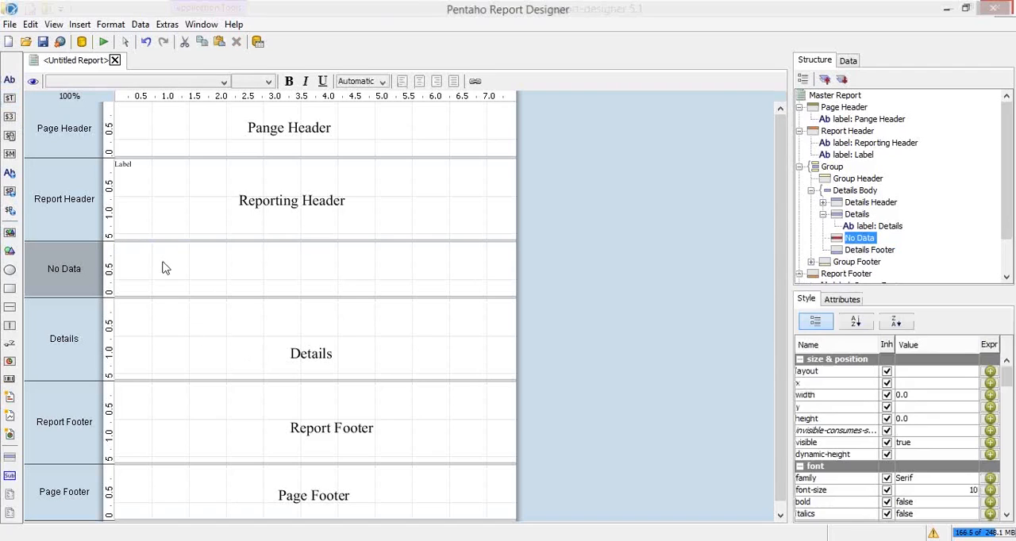
{"action": "key", "text": "ctrl+z"}
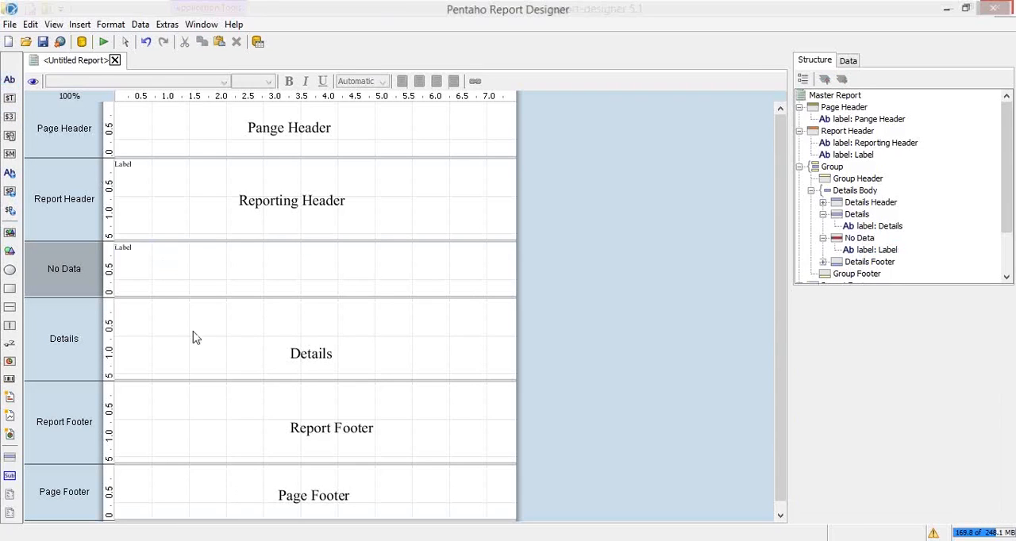
{"action": "left_click", "coordinate": [125, 249]}
{"action": "left_click_drag", "start_coordinate": [147, 254], "coordinate": [278, 267]}
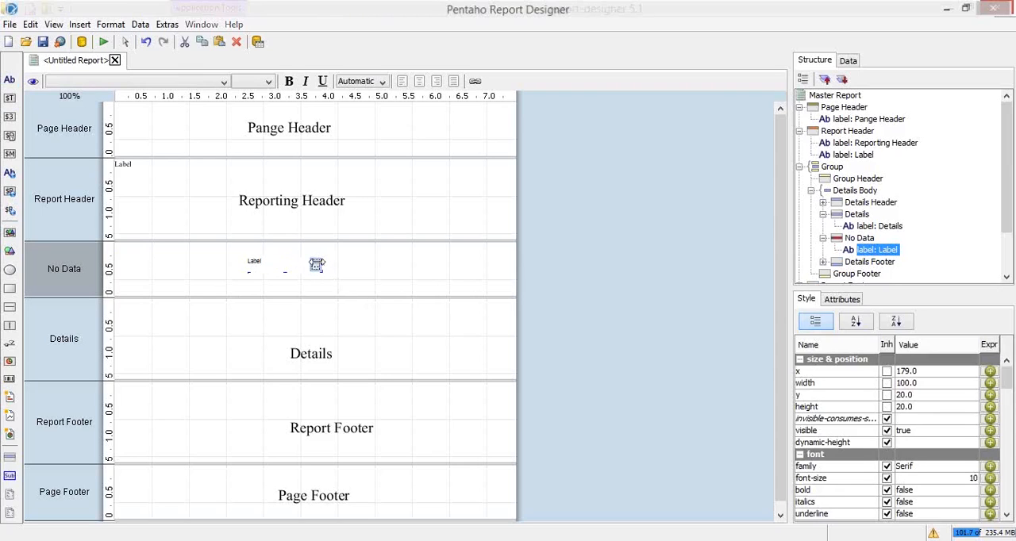
Set the text of the No Data band's label to "Sorry, No Data available!"
{"action": "left_click", "coordinate": [316, 264]}
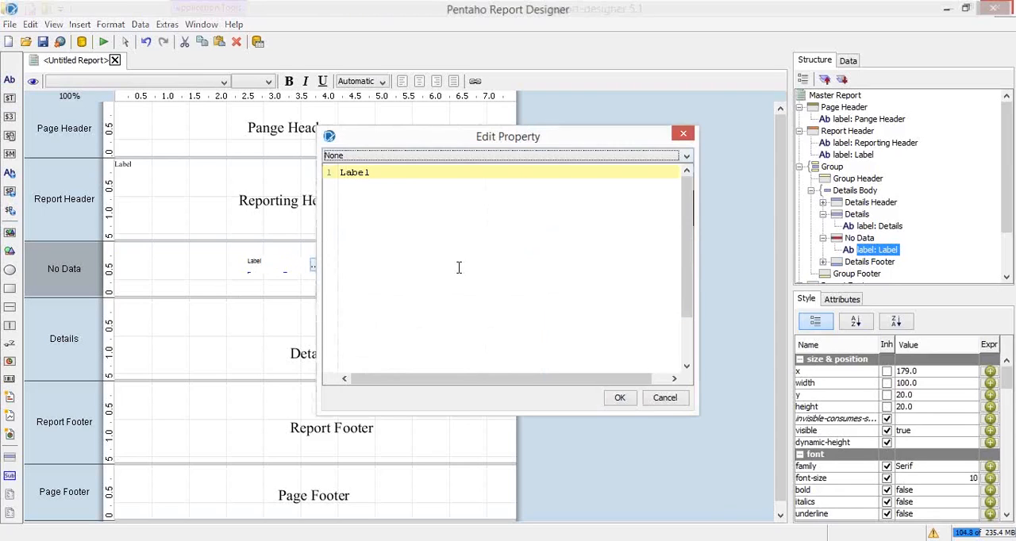
{"action": "key", "text": "ctrl+a"}
{"action": "type", "text": "So"}
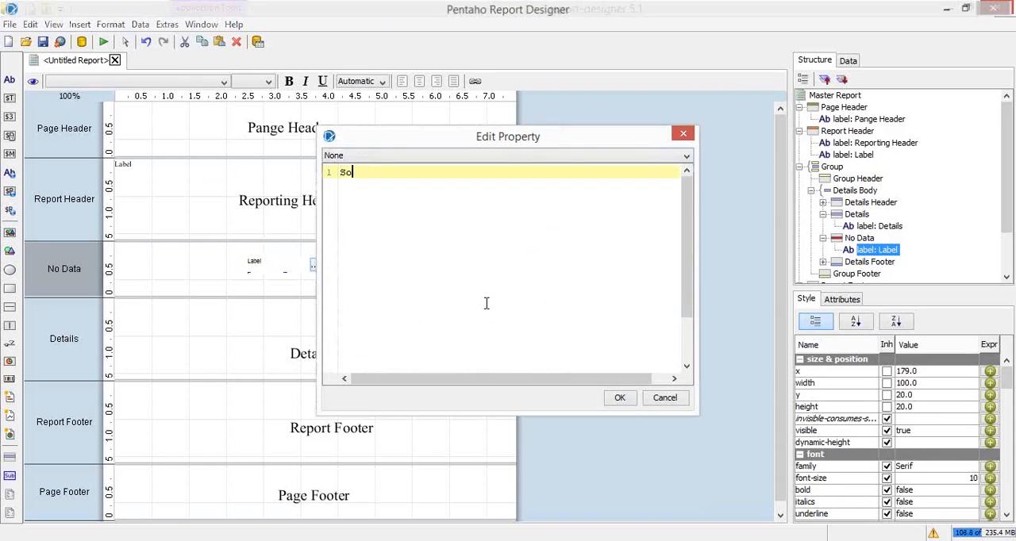
{"action": "type", "text": "rry, No Data available!"}
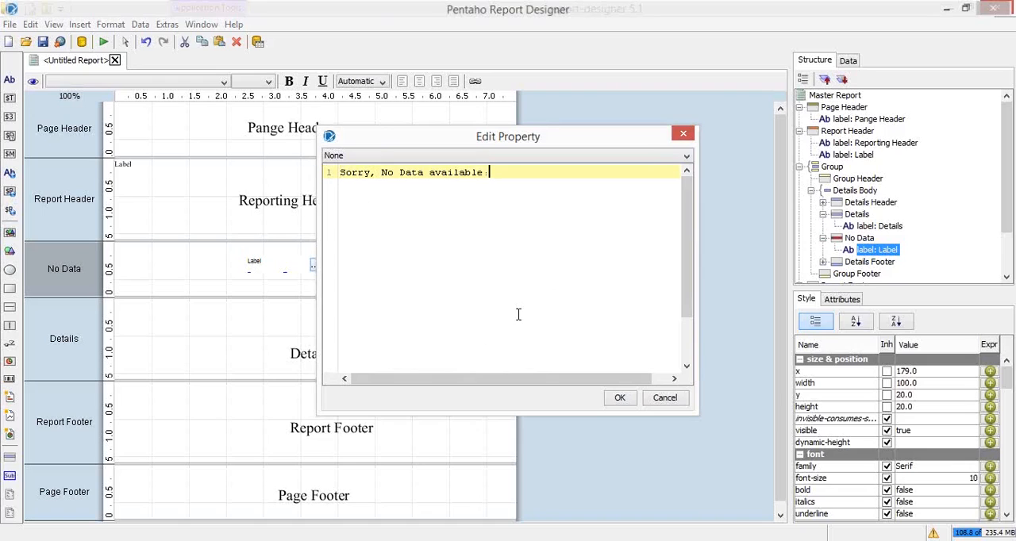
{"action": "left_click", "coordinate": [620, 399]}
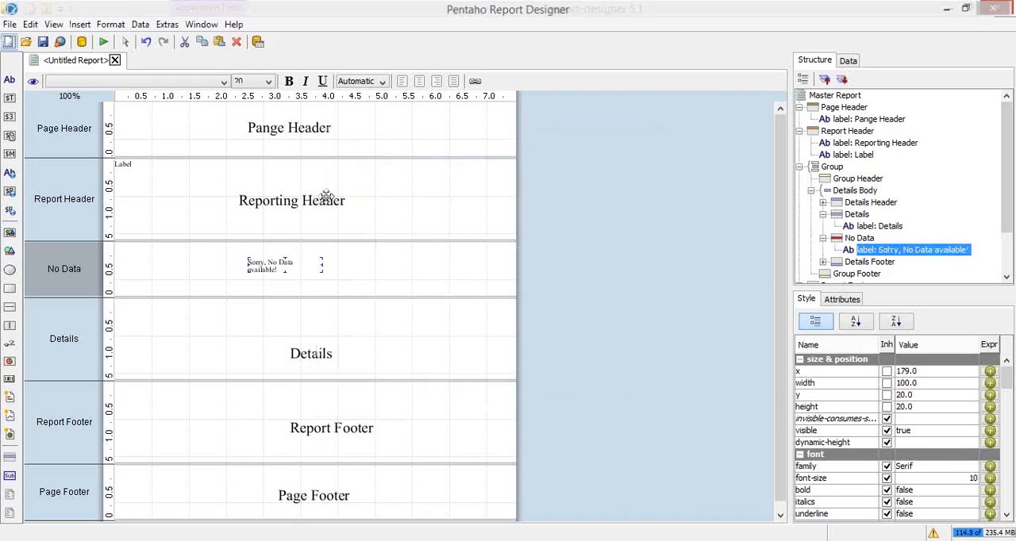
Paste the Reporting Header label's formatting onto the No Data label and widen that label to about 219
{"action": "left_click", "coordinate": [255, 198]}
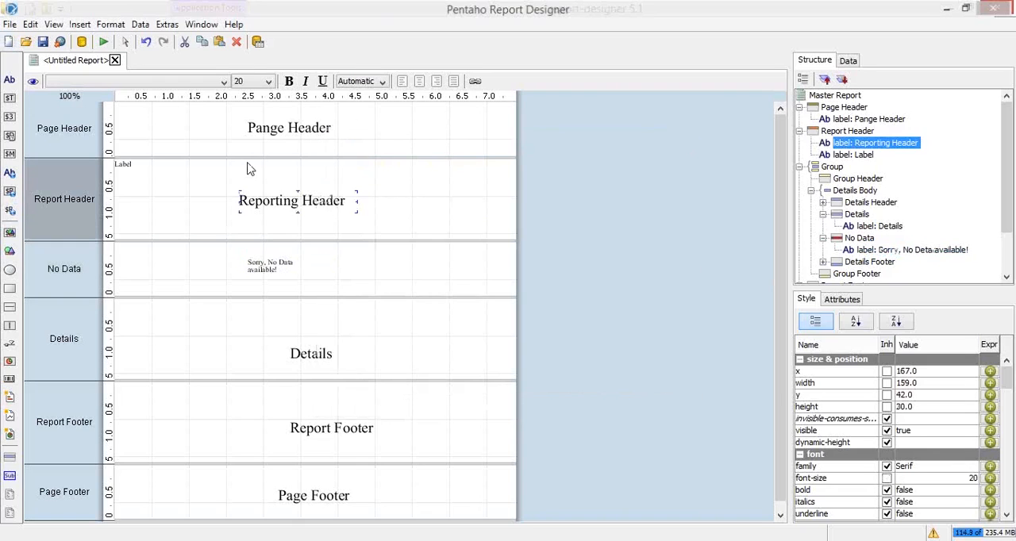
{"action": "right_click", "coordinate": [275, 269]}
{"action": "left_click", "coordinate": [341, 411]}
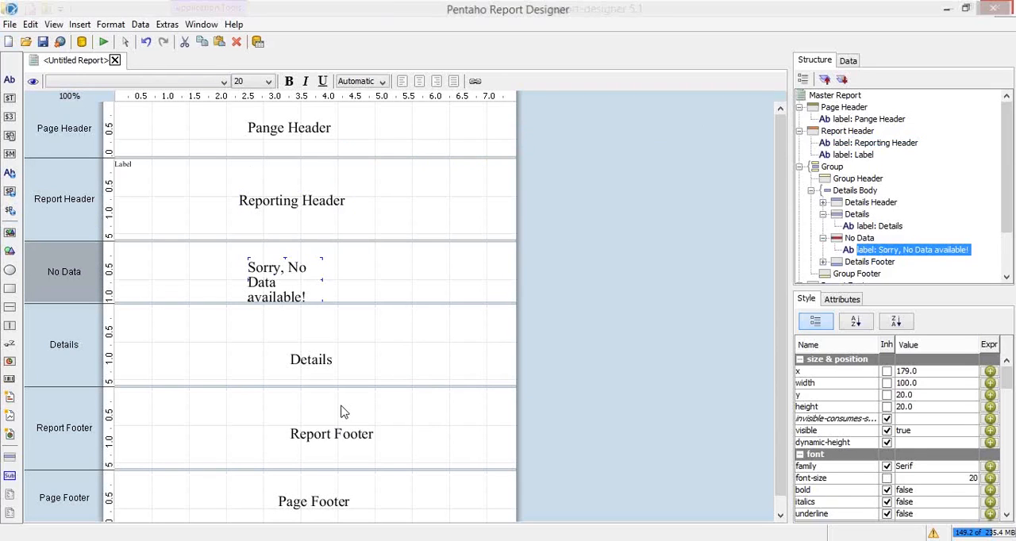
{"action": "left_click_drag", "start_coordinate": [334, 272], "coordinate": [411, 268]}
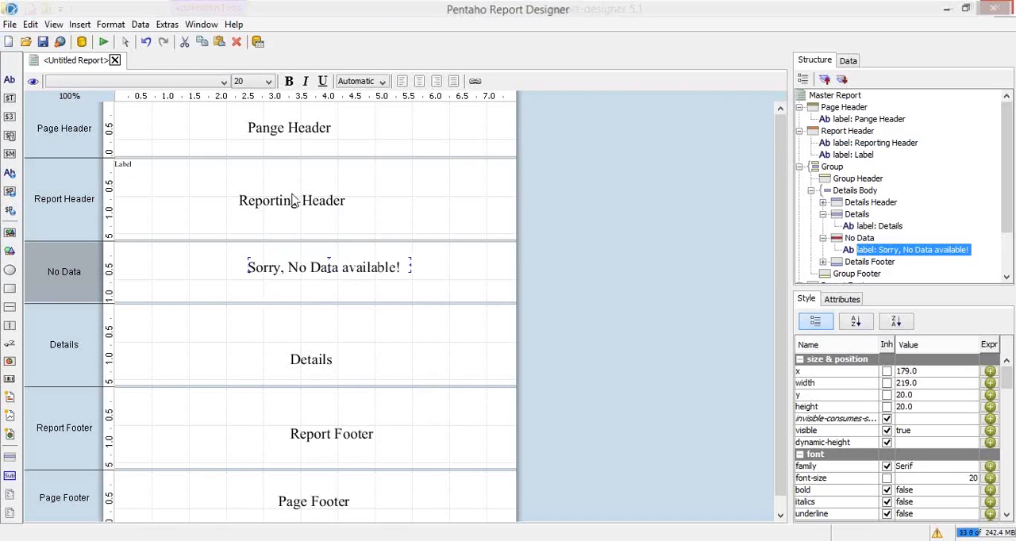
Preview the report as a PDF and check its header, no-data message and footer labels
{"action": "left_click", "coordinate": [103, 41]}
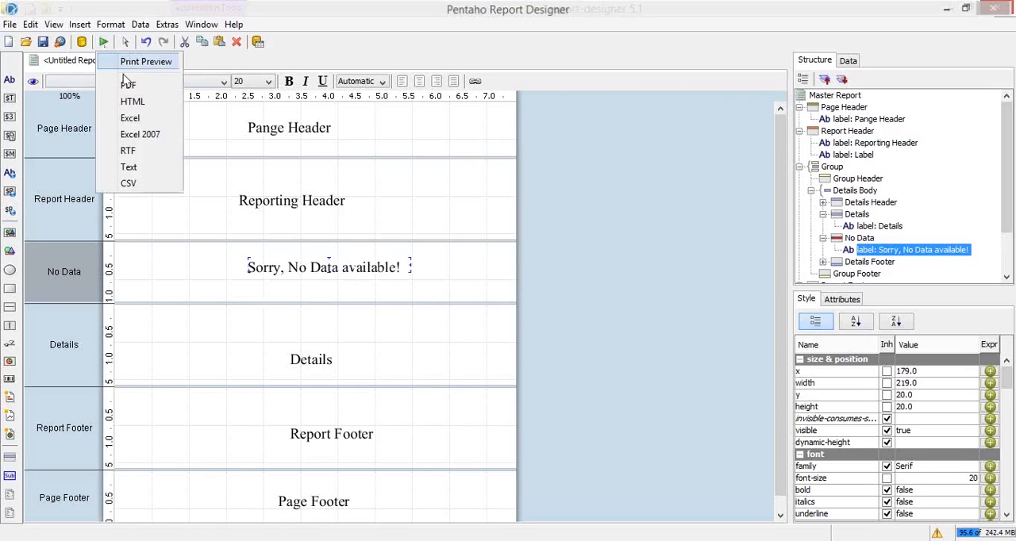
{"action": "left_click", "coordinate": [129, 86]}
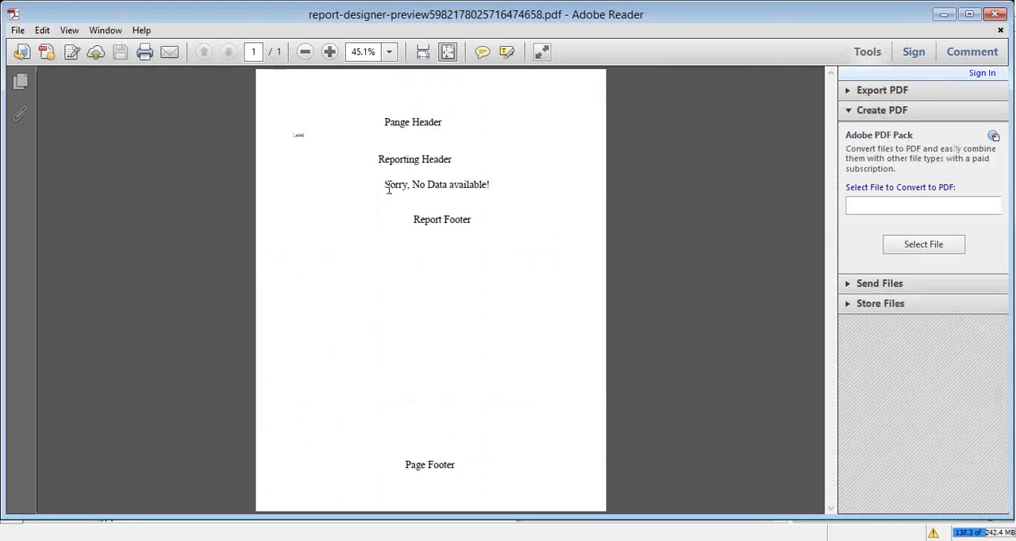
{"action": "left_click_drag", "start_coordinate": [388, 189], "coordinate": [489, 467]}
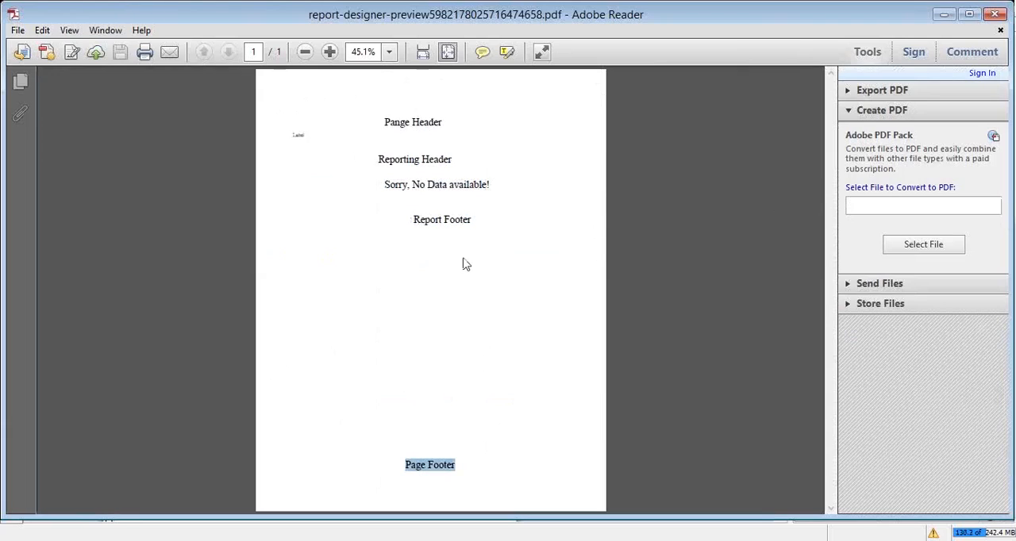
{"action": "left_click_drag", "start_coordinate": [384, 184], "coordinate": [640, 199]}
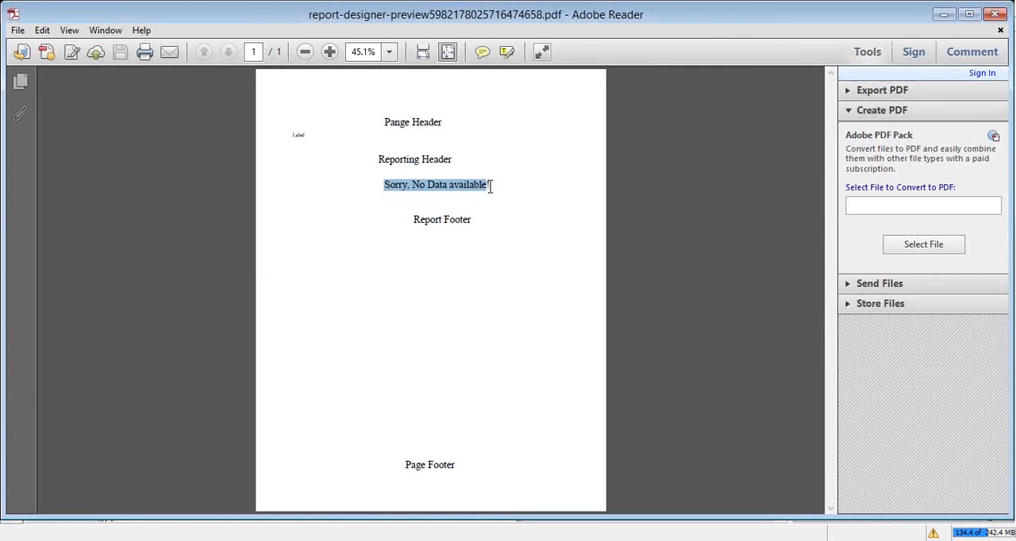
{"action": "left_click", "coordinate": [542, 195]}
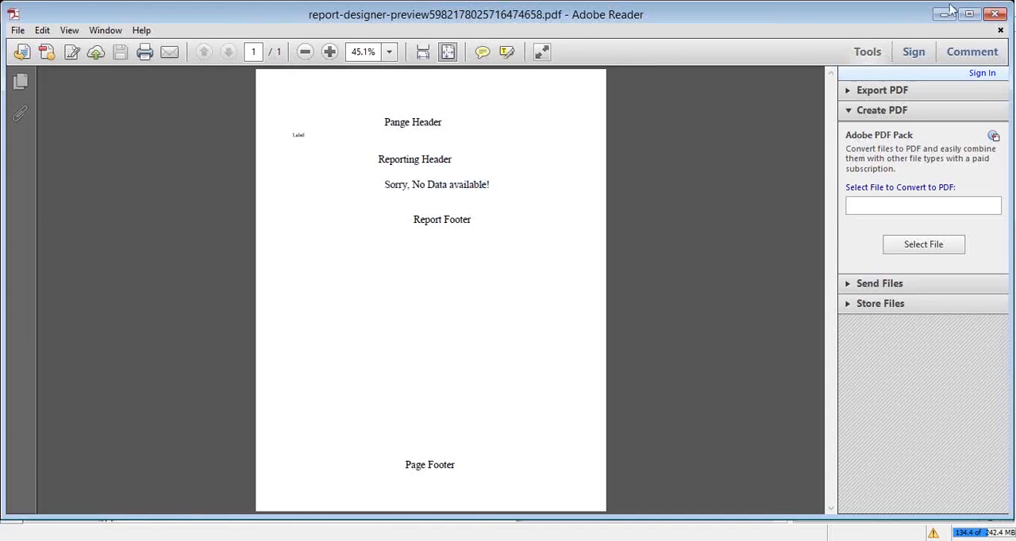
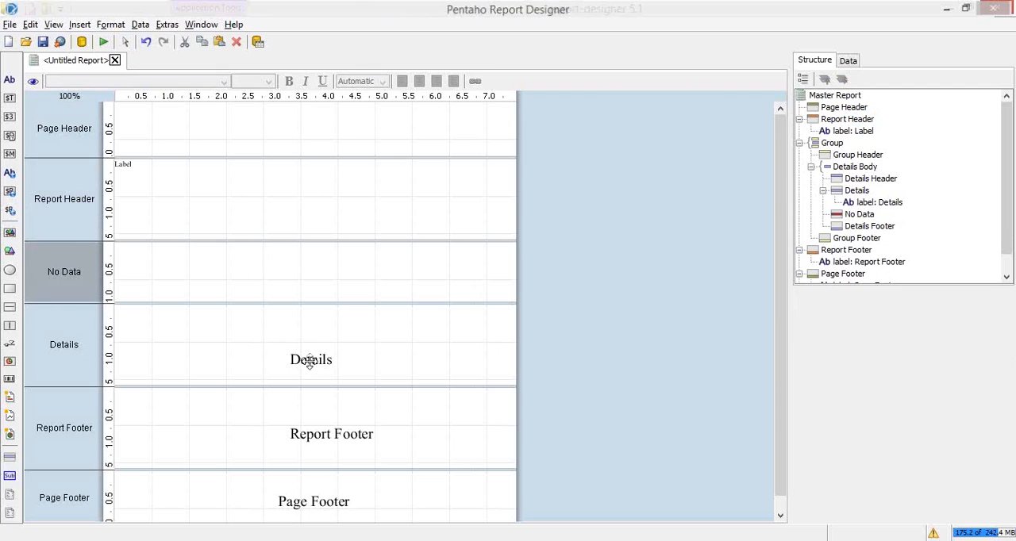
Delete the labels from the Details, Report Footer and Page Footer bands
{"action": "left_click", "coordinate": [309, 361]}
{"action": "key", "text": "Delete"}
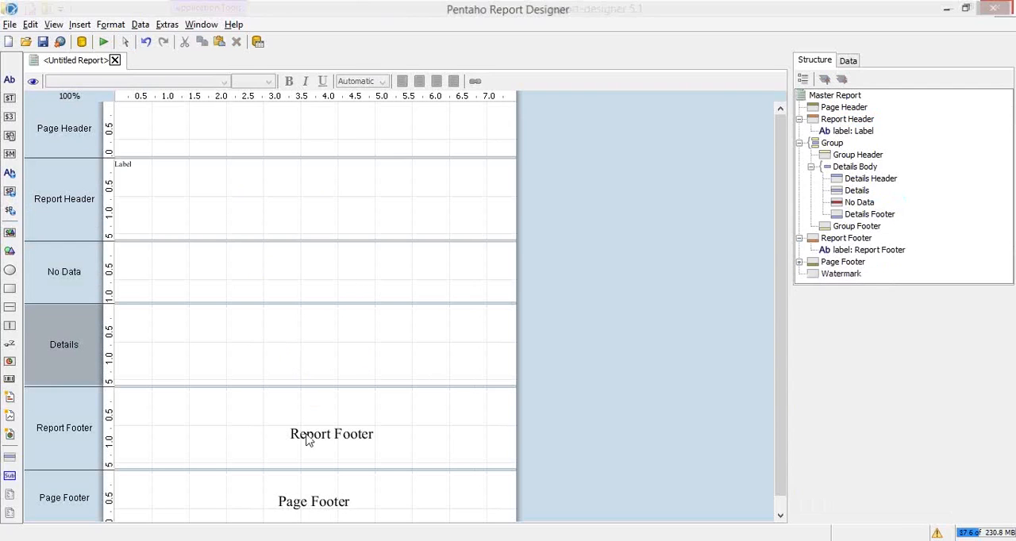
{"action": "left_click", "coordinate": [306, 435]}
{"action": "key", "text": "Delete"}
{"action": "left_click", "coordinate": [301, 503]}
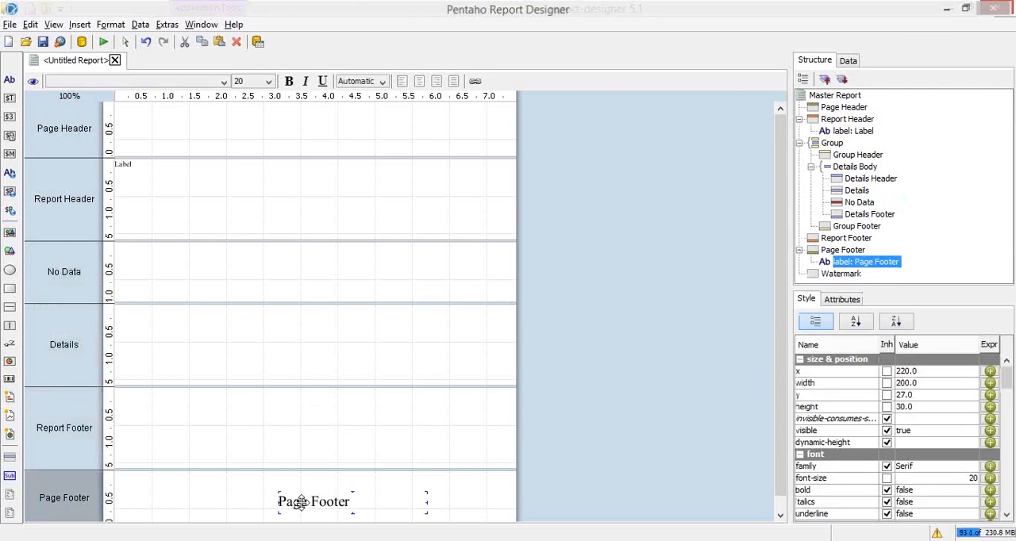
{"action": "key", "text": "Delete"}
Start adding a Table data source to the report's data sets
{"action": "left_click", "coordinate": [850, 61]}
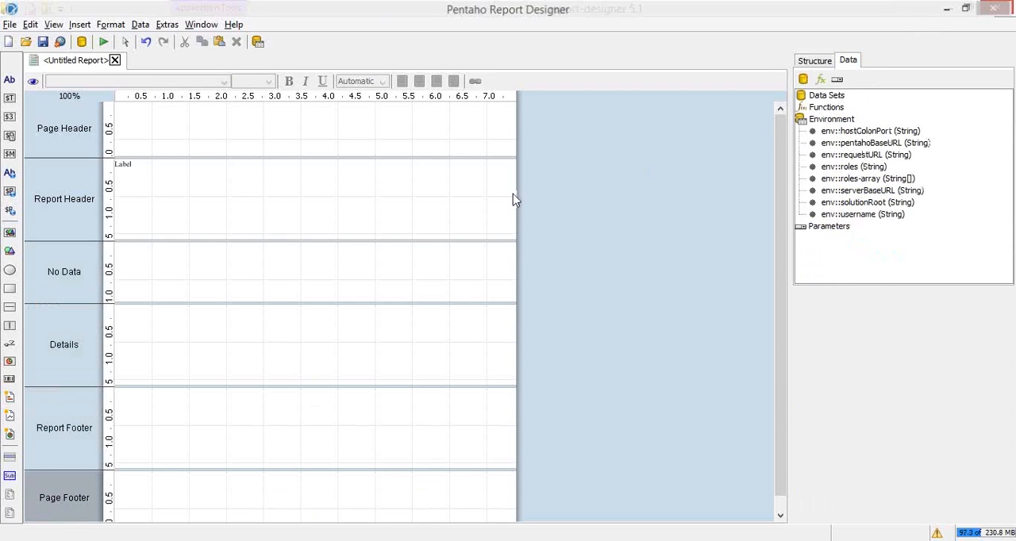
{"action": "left_click", "coordinate": [838, 100]}
{"action": "right_click", "coordinate": [838, 100]}
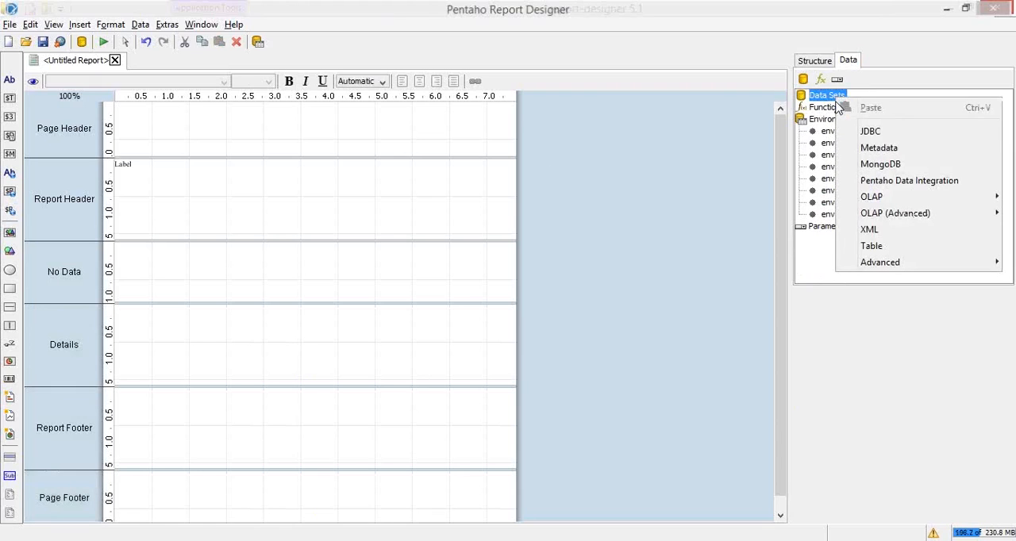
{"action": "left_click", "coordinate": [880, 247]}
{"action": "key", "text": "alt+Tab"}
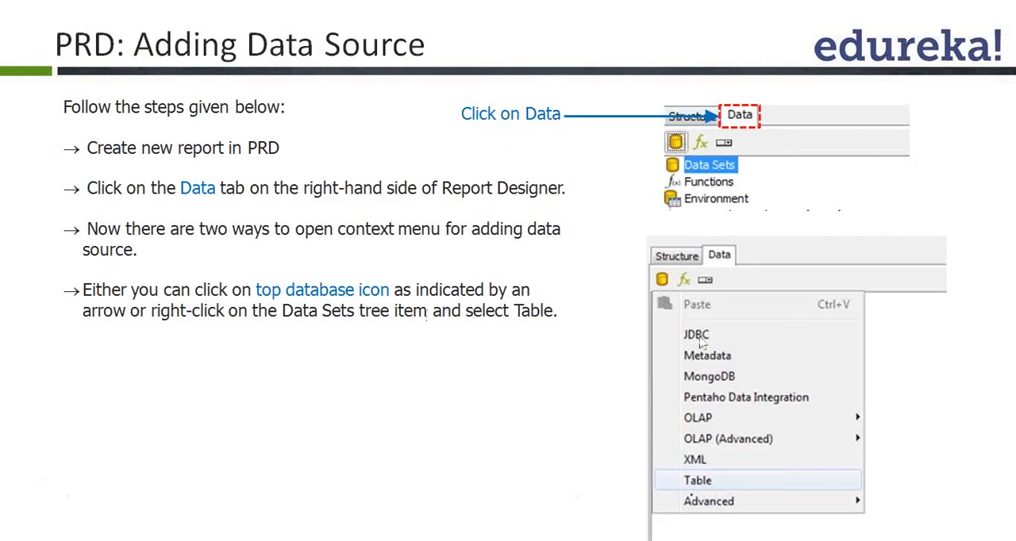
{"action": "left_click", "coordinate": [714, 486]}
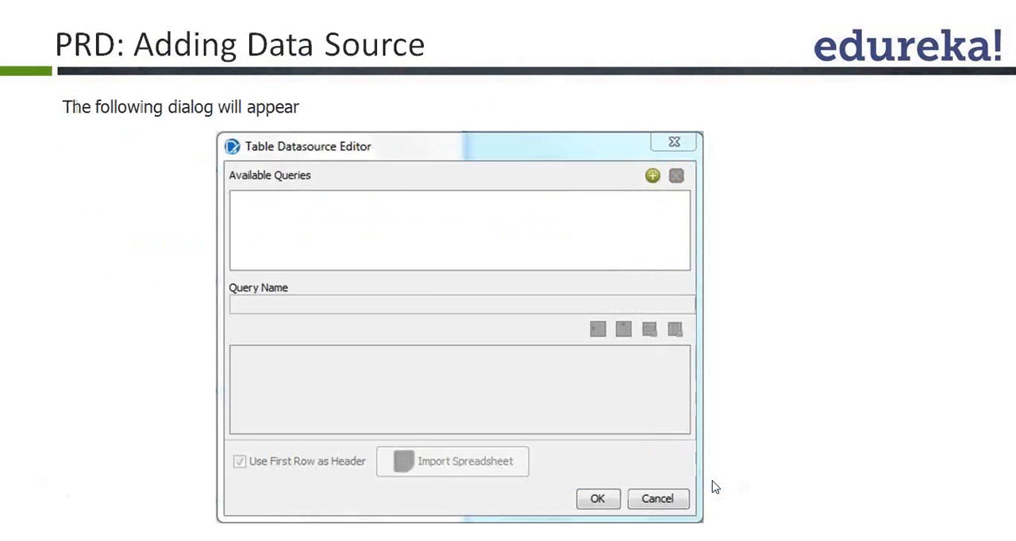
{"action": "key", "text": "Left"}
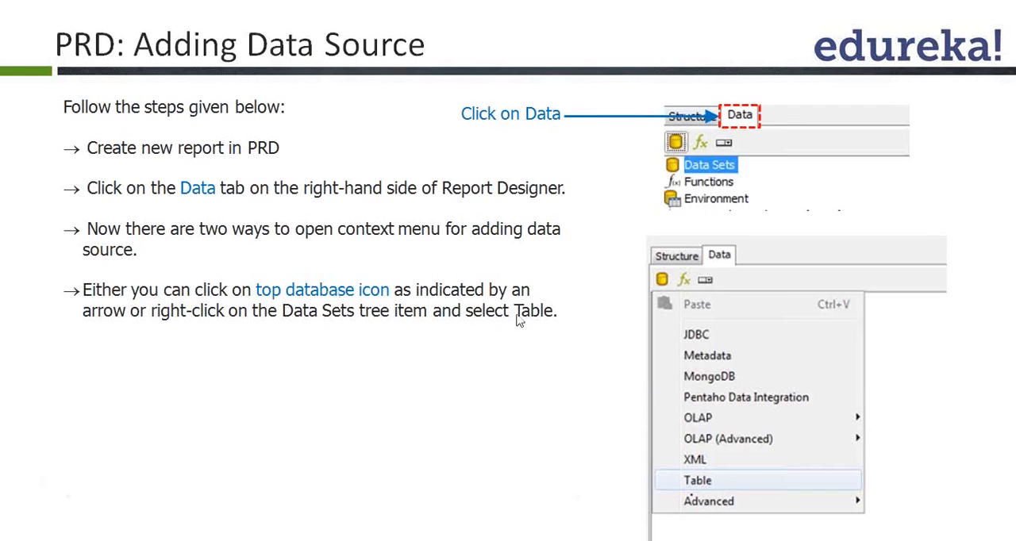
{"action": "left_click", "coordinate": [728, 257]}
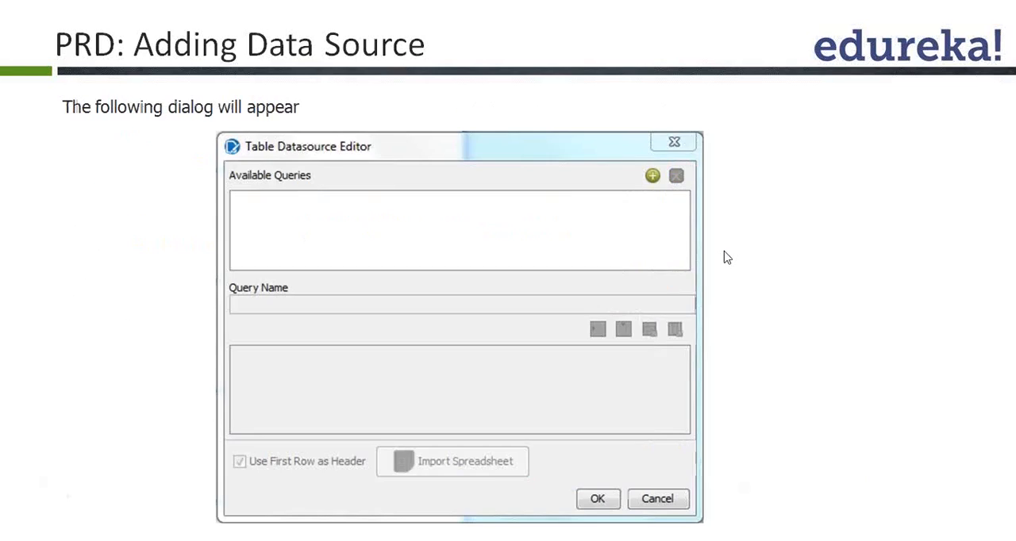
{"action": "key", "text": "alt+Tab"}
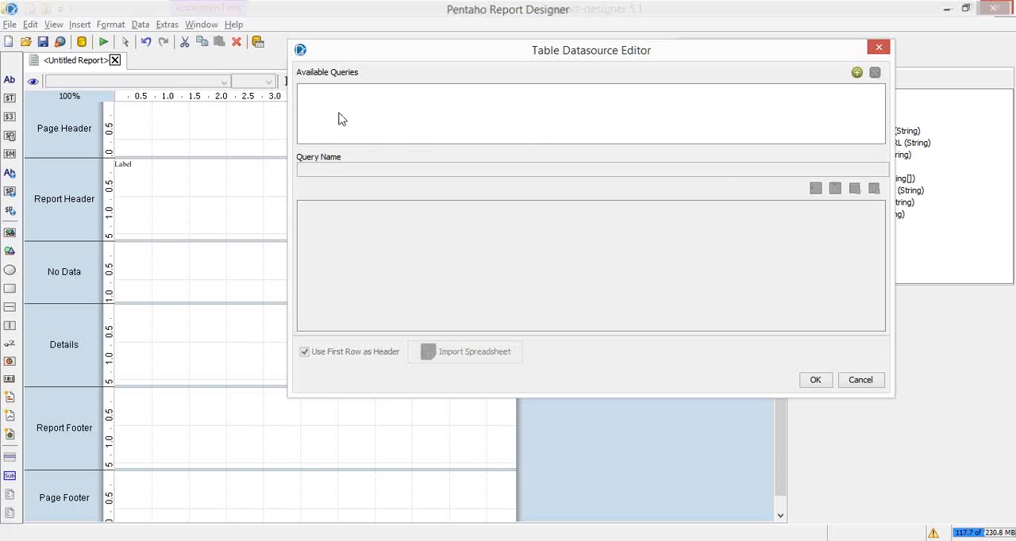
Add a new query to the table data source and view the data types available for its ID column
{"action": "left_click", "coordinate": [858, 74]}
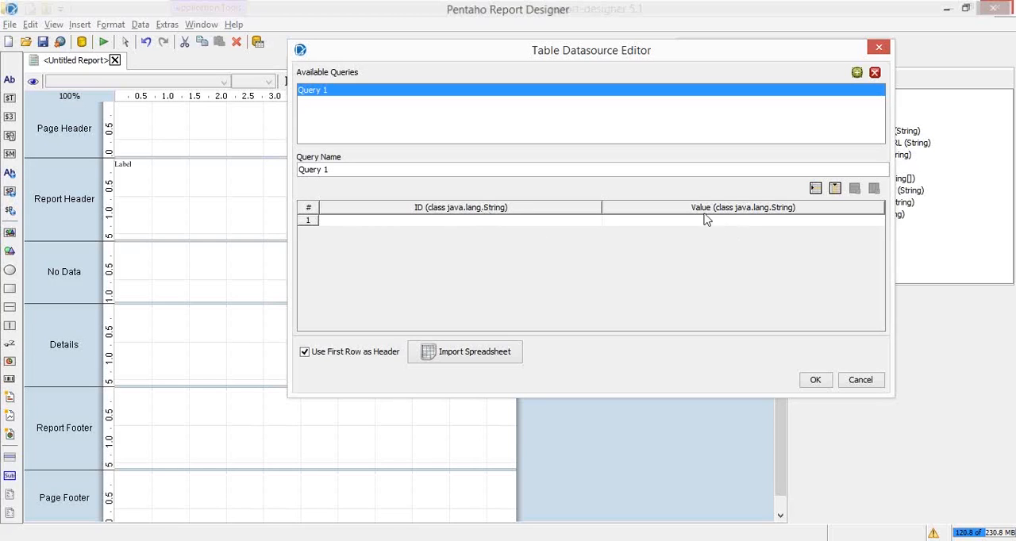
{"action": "left_click", "coordinate": [778, 216]}
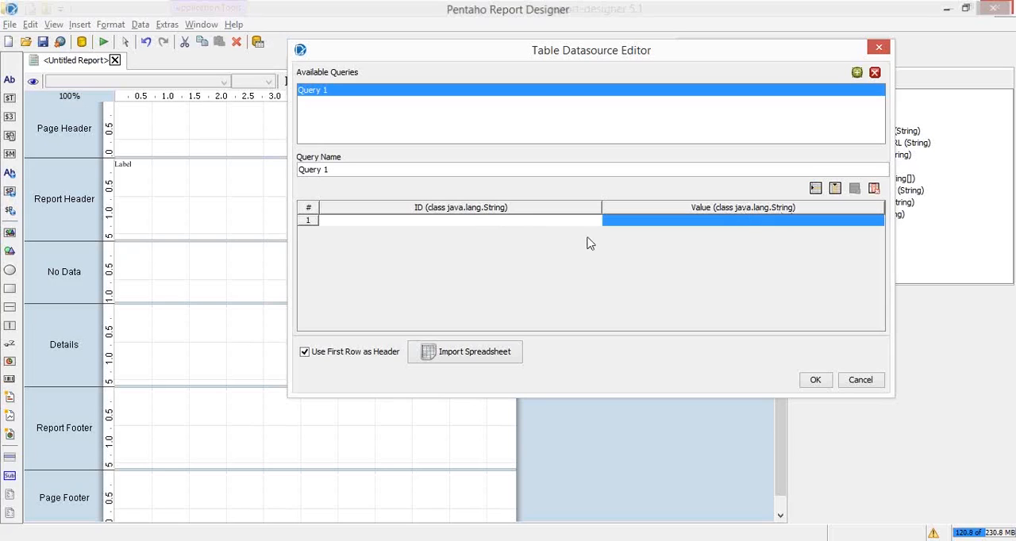
{"action": "left_click", "coordinate": [503, 208]}
{"action": "double_click", "coordinate": [495, 206]}
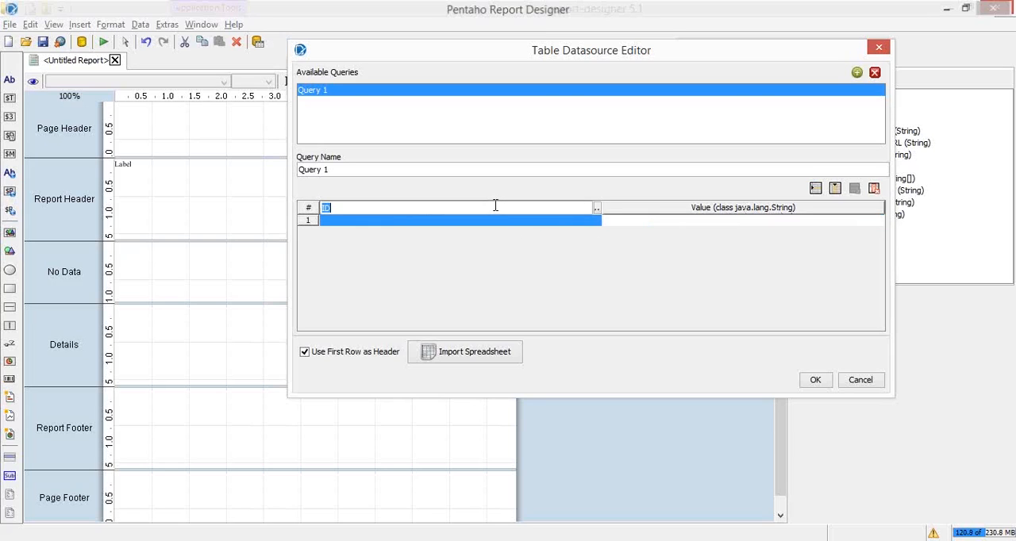
{"action": "left_click", "coordinate": [597, 209]}
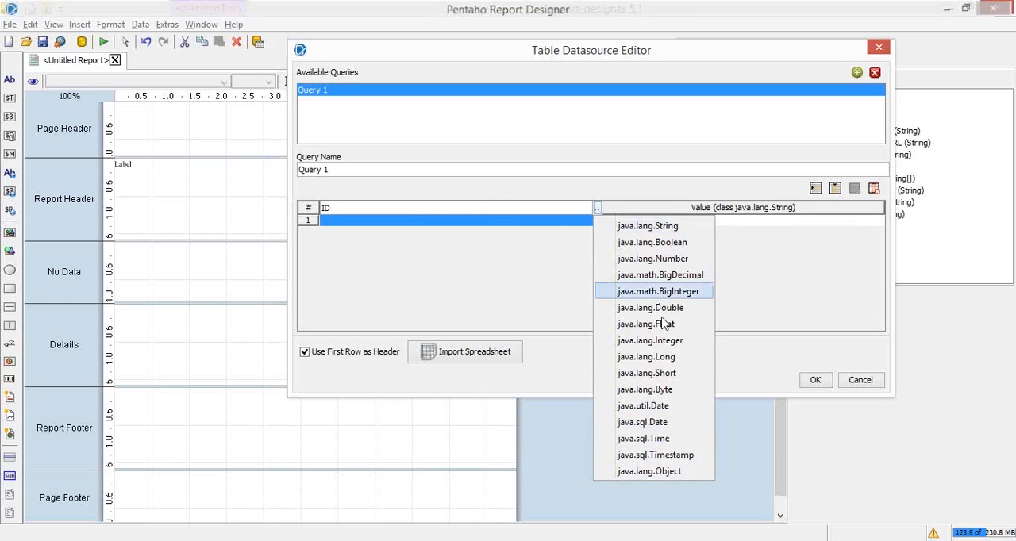
{"action": "left_click", "coordinate": [447, 254]}
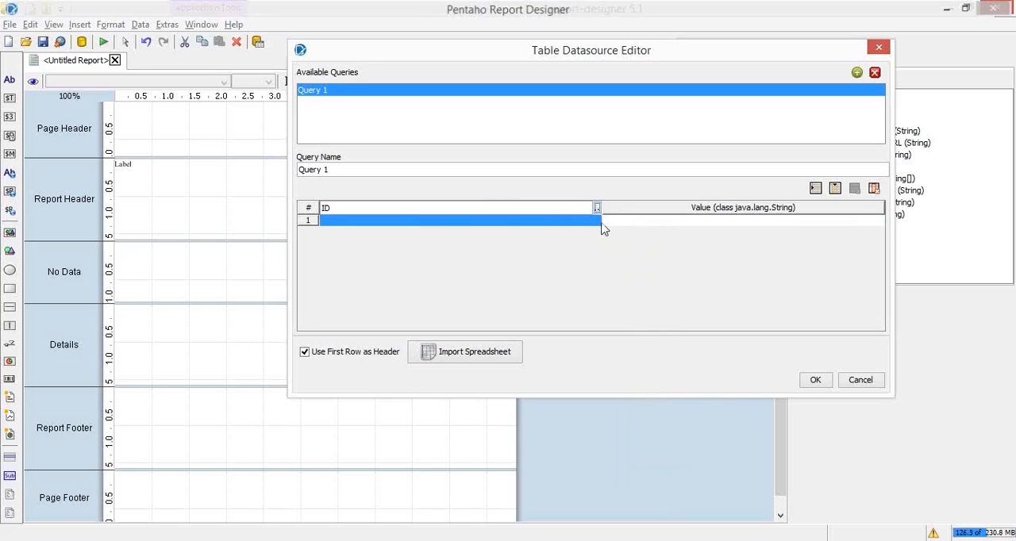
{"action": "double_click", "coordinate": [449, 228]}
{"action": "double_click", "coordinate": [605, 220]}
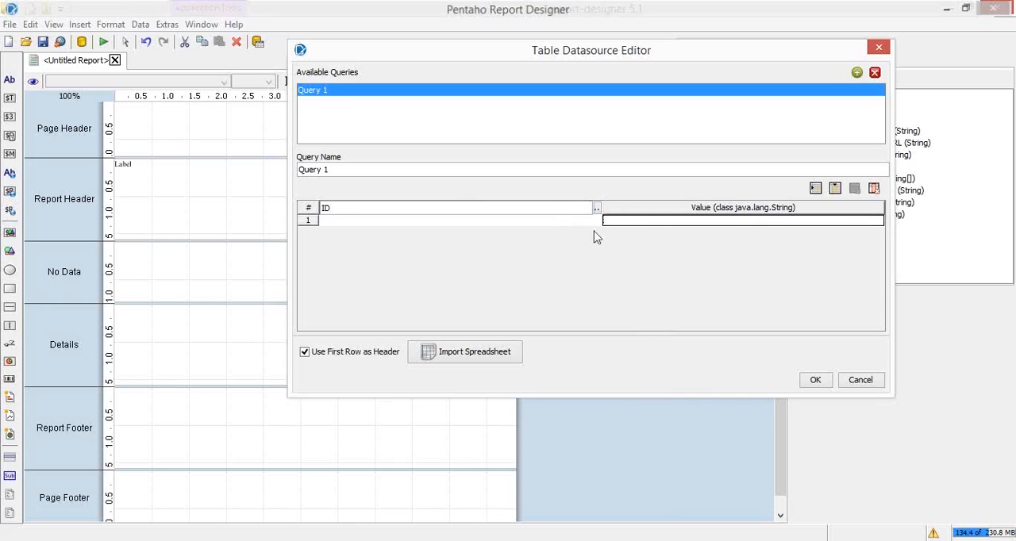
{"action": "left_click", "coordinate": [596, 208]}
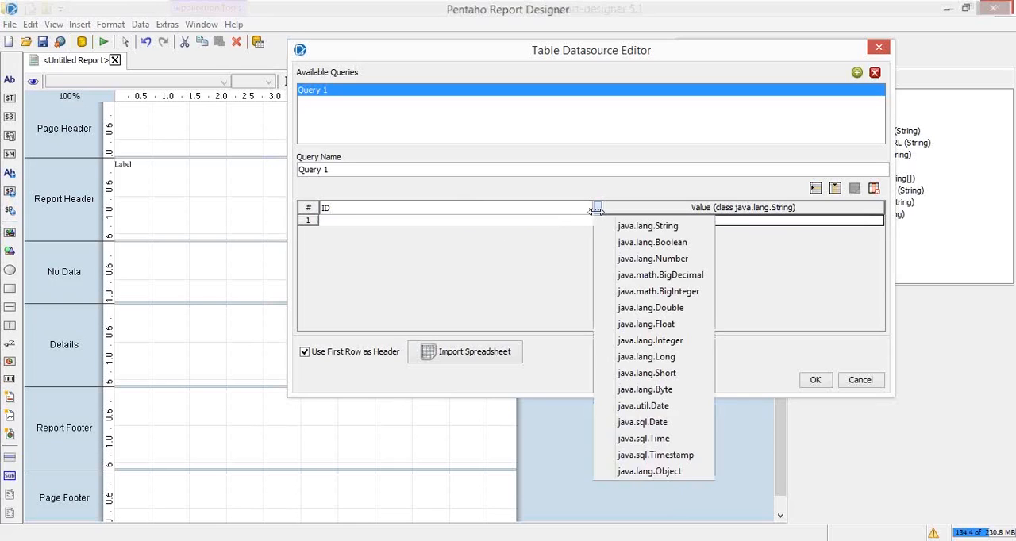
{"action": "left_click", "coordinate": [472, 270]}
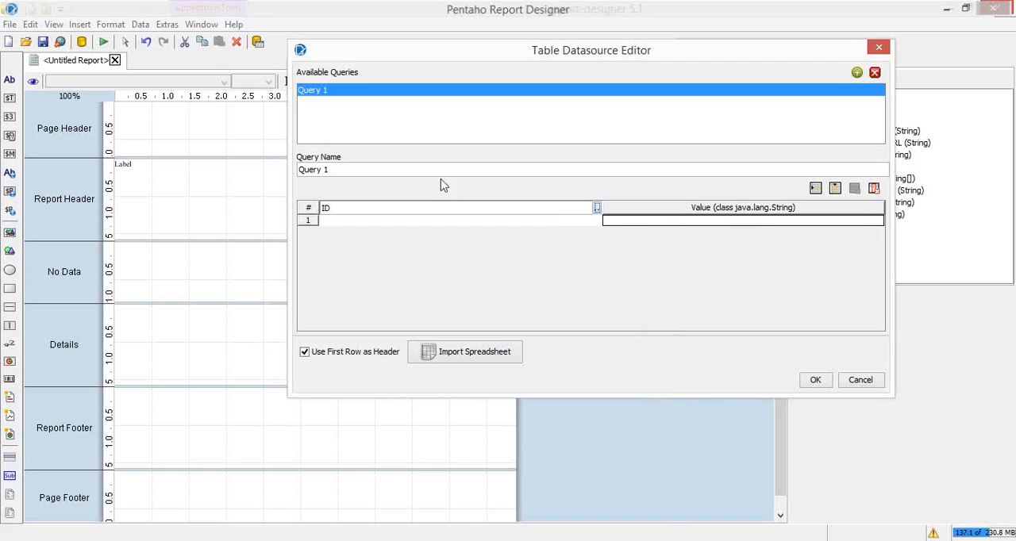
{"action": "left_click", "coordinate": [650, 208]}
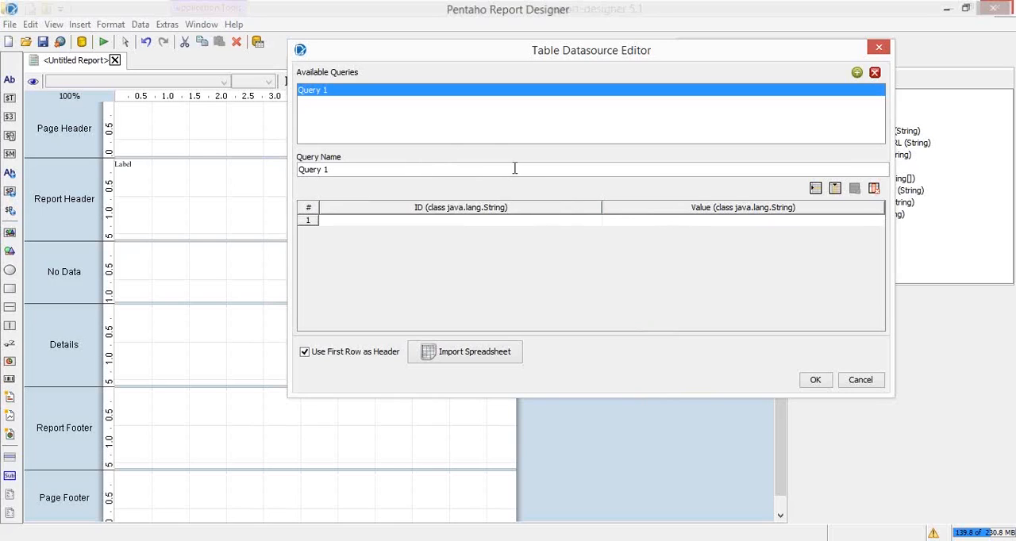
Rename the new query to "default"
{"action": "left_click", "coordinate": [370, 169]}
{"action": "left_click_drag", "start_coordinate": [370, 170], "coordinate": [251, 170]}
{"action": "key", "text": "alt+Tab"}
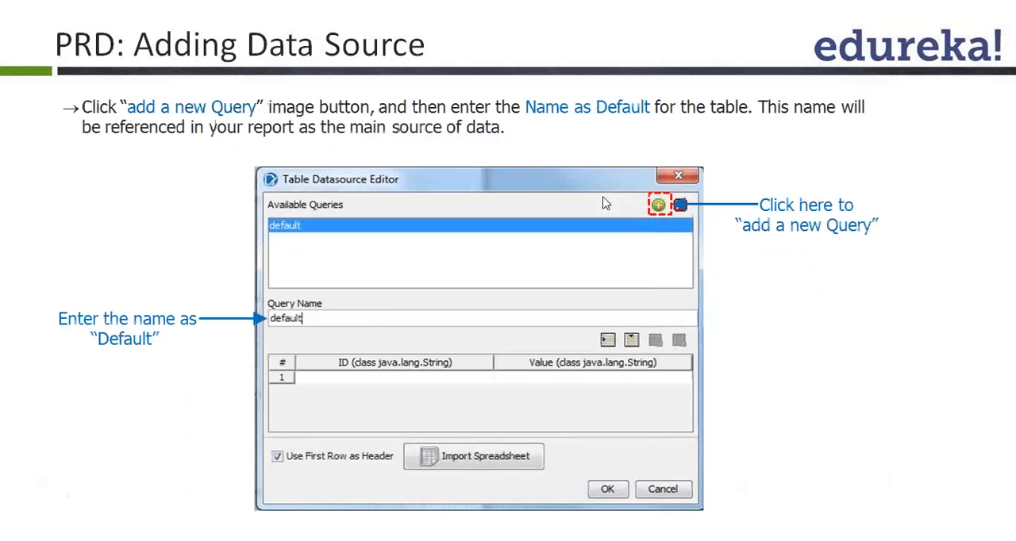
{"action": "key", "text": "alt+Tab"}
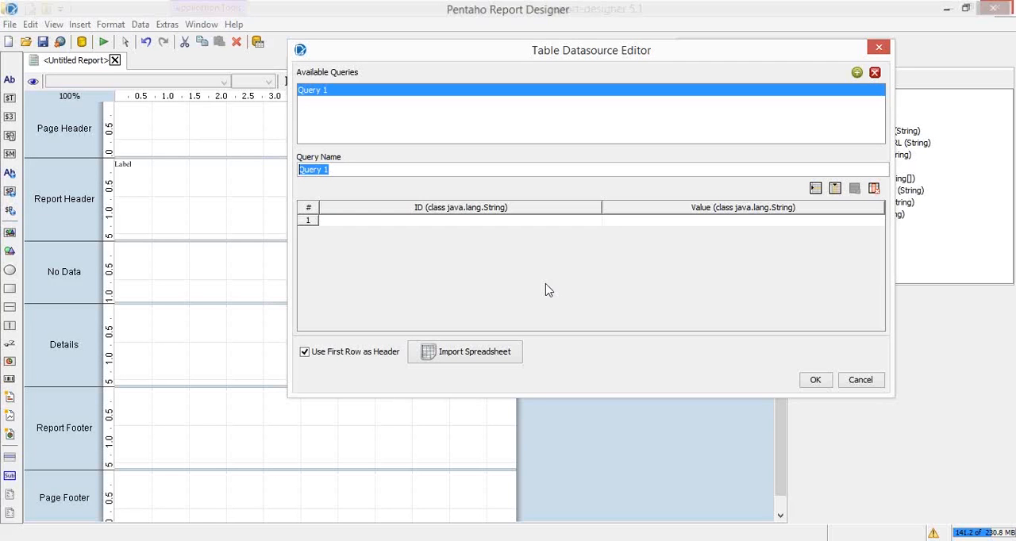
{"action": "type", "text": "default"}
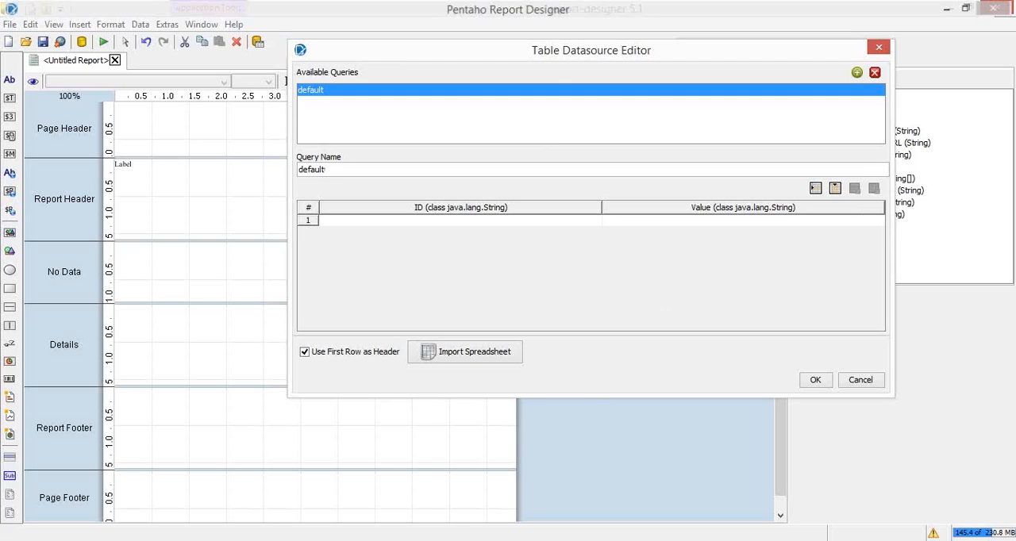
Switch to Excel and browse for a workbook to open in the edureka\deliverables folder on drive E
{"action": "mouse_move", "coordinate": [202, 502]}
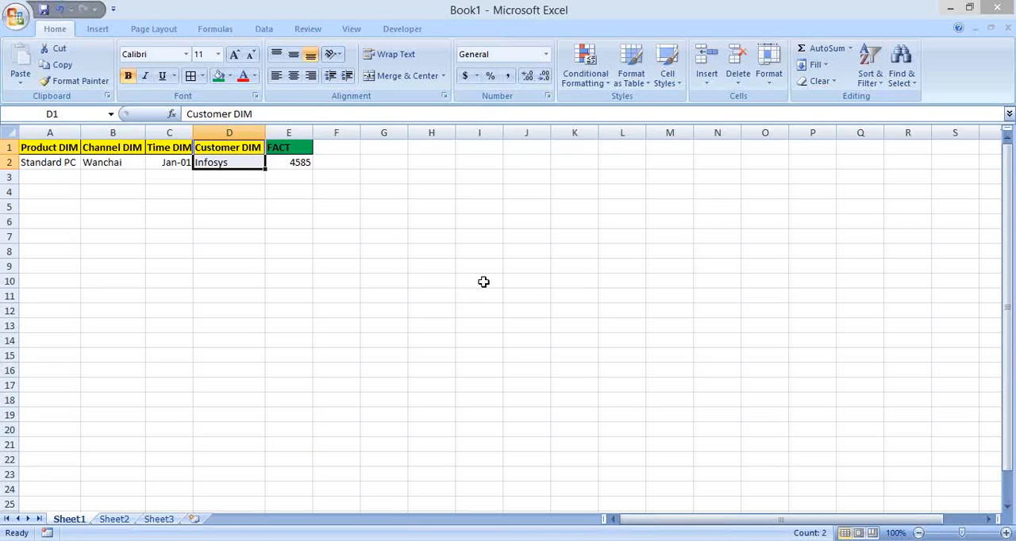
{"action": "key", "text": "alt+f"}
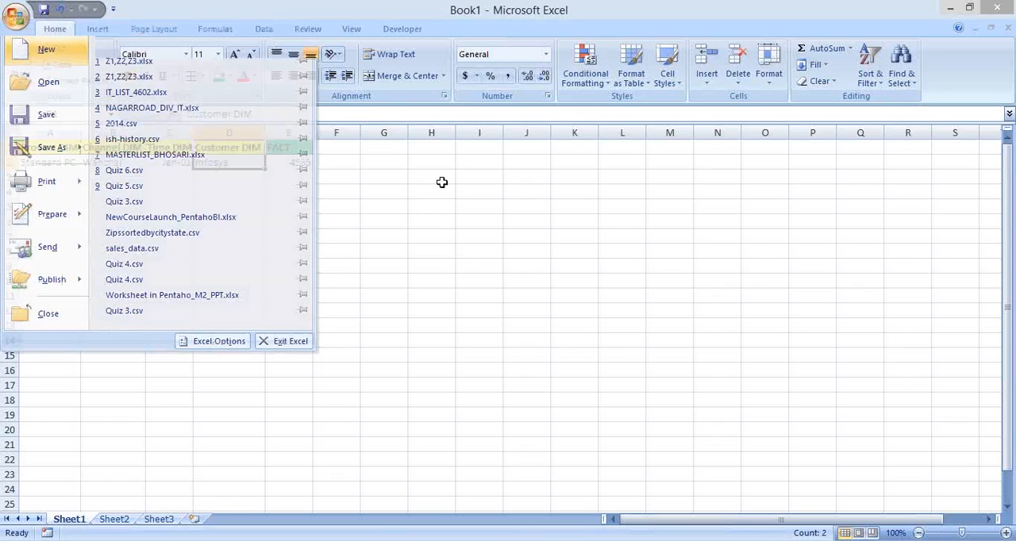
{"action": "key", "text": "o"}
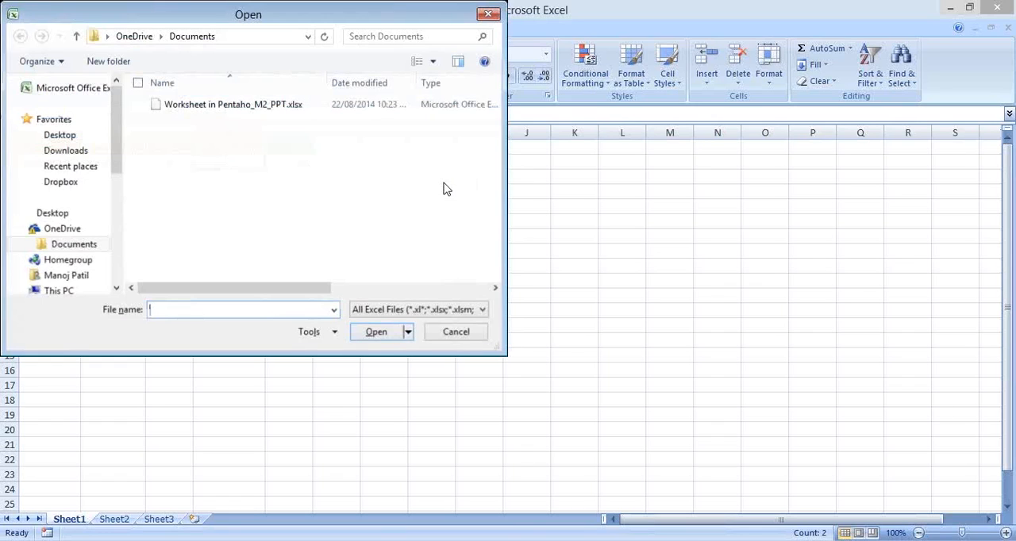
{"action": "type", "text": "E"}
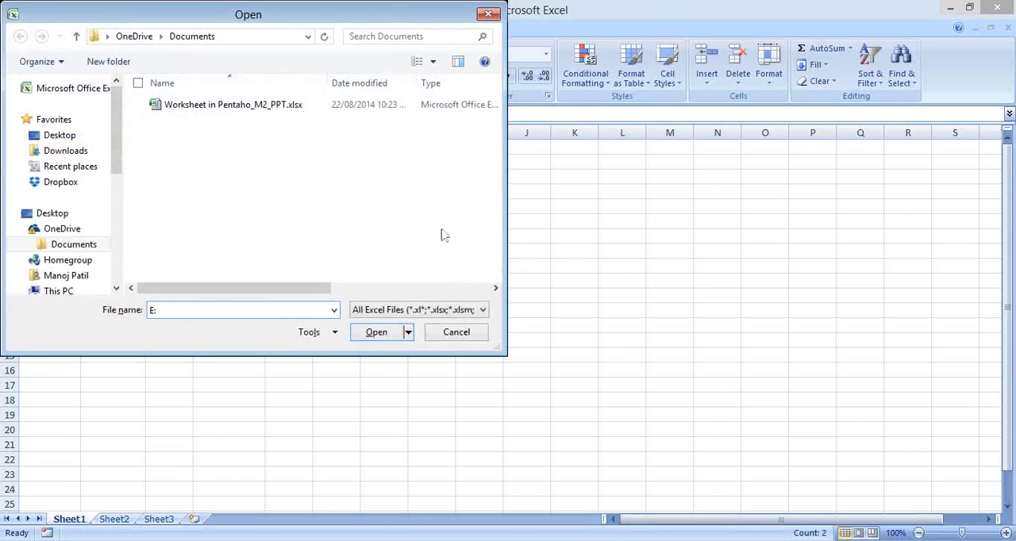
{"action": "type", "text": ":\\manon"}
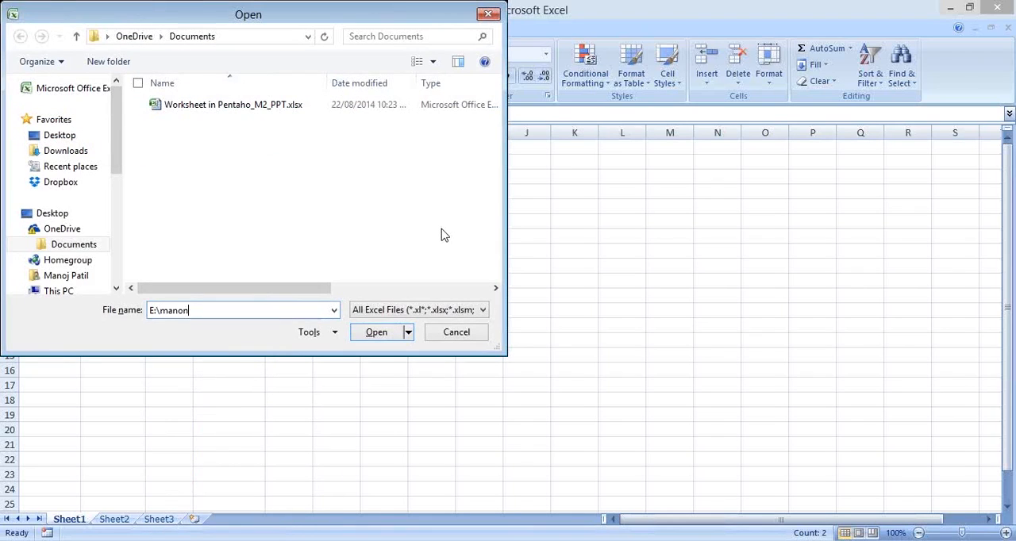
{"action": "key", "text": "BackSpace"}
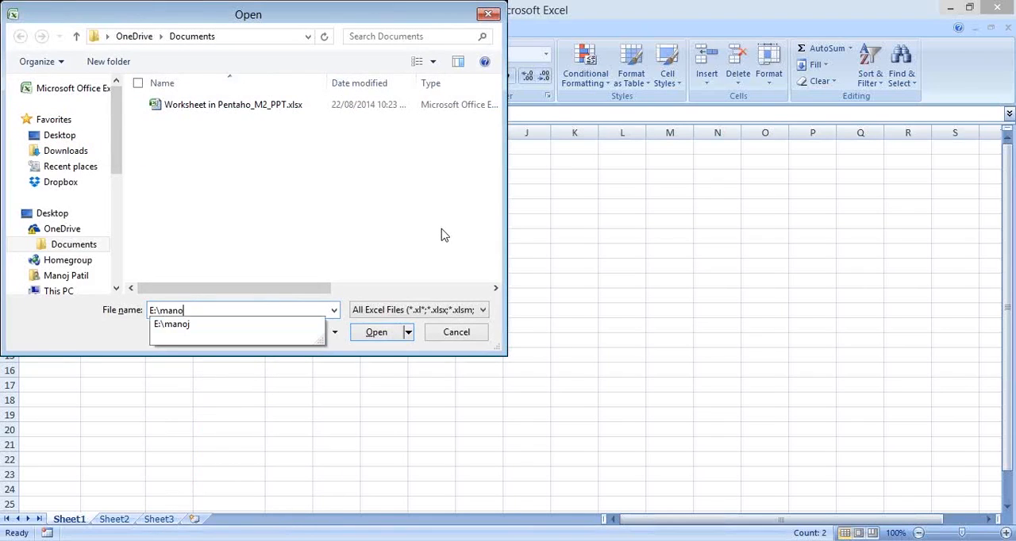
{"action": "key", "text": "Down"}
{"action": "type", "text": "\\"}
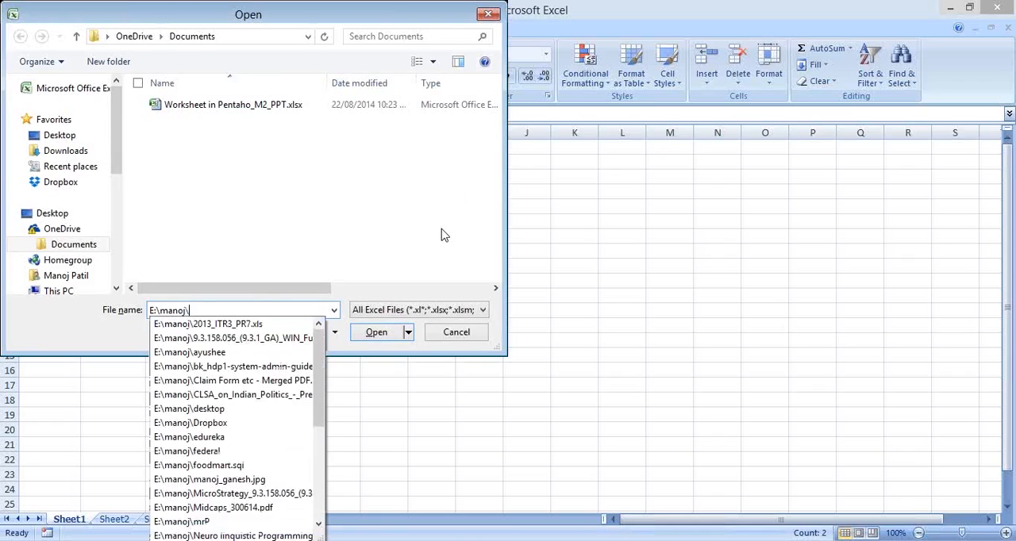
{"action": "type", "text": "edureka\\"}
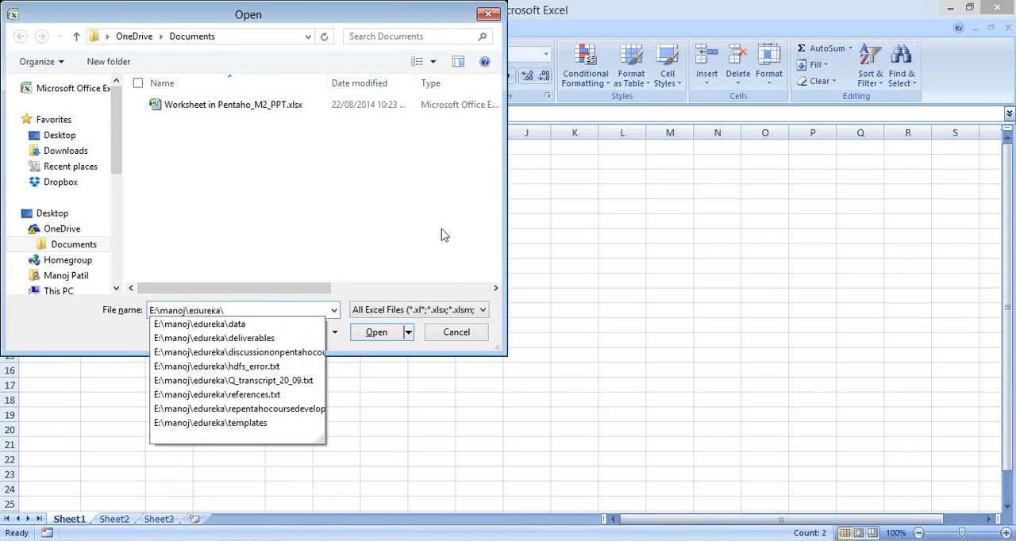
{"action": "key", "text": "Down"}
{"action": "key", "text": "Down"}
{"action": "key", "text": "Return"}
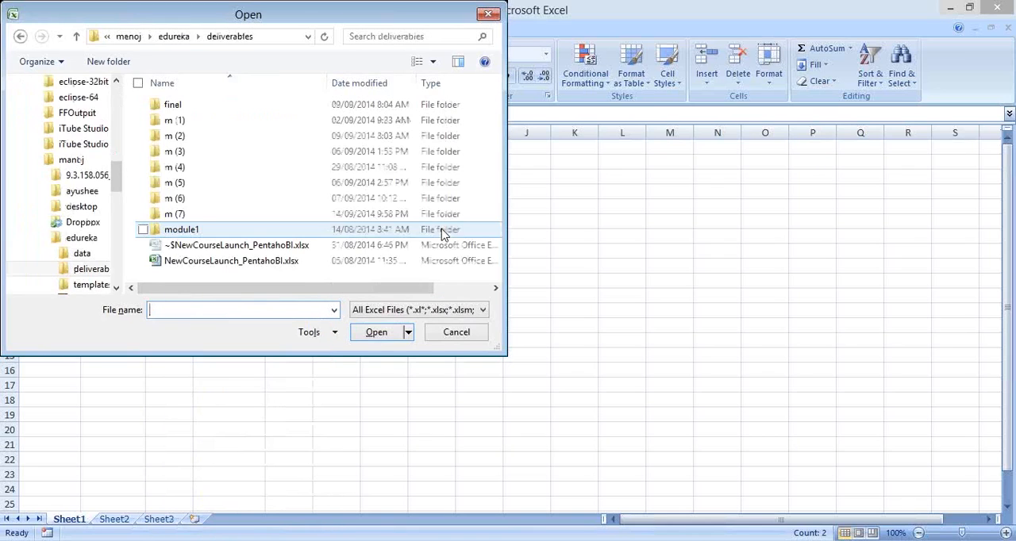
Go into the final folder and its Module1 subfolder in the Open dialog
{"action": "double_click", "coordinate": [268, 105]}
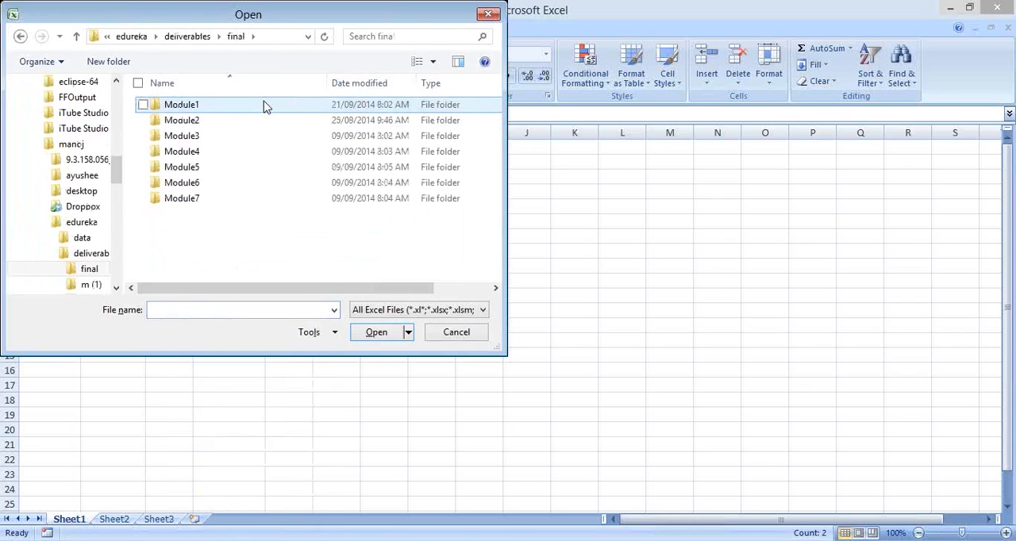
{"action": "double_click", "coordinate": [266, 106]}
{"action": "left_click", "coordinate": [385, 334]}
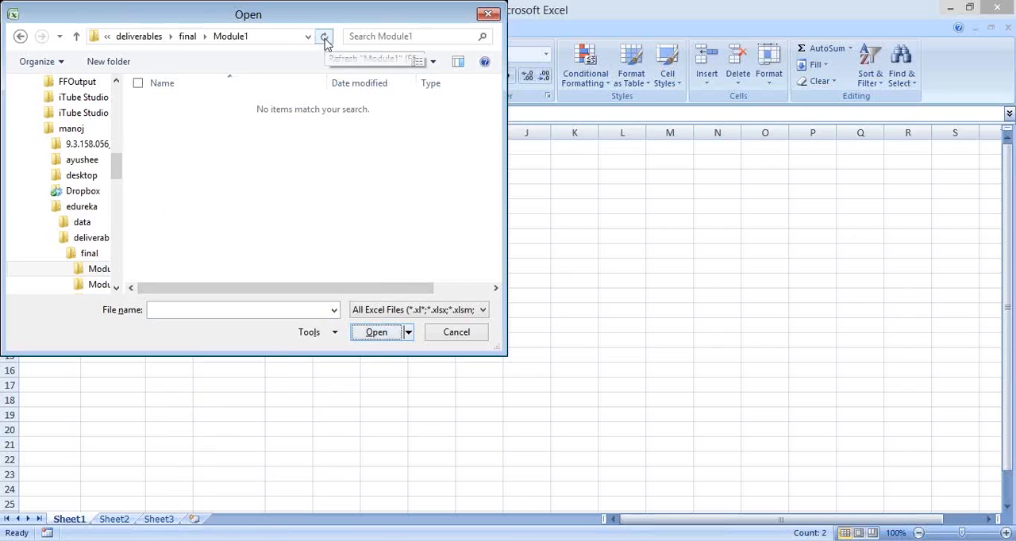
Open the Module1 folder shown in the Open dialog in a separate File Explorer window using its copied path
{"action": "left_click", "coordinate": [263, 35]}
{"action": "key", "text": "super+r"}
{"action": "type", "text": "C:\\manoj\\edureka\\deliverables\\final\\Module1"}
{"action": "key", "text": "Return"}
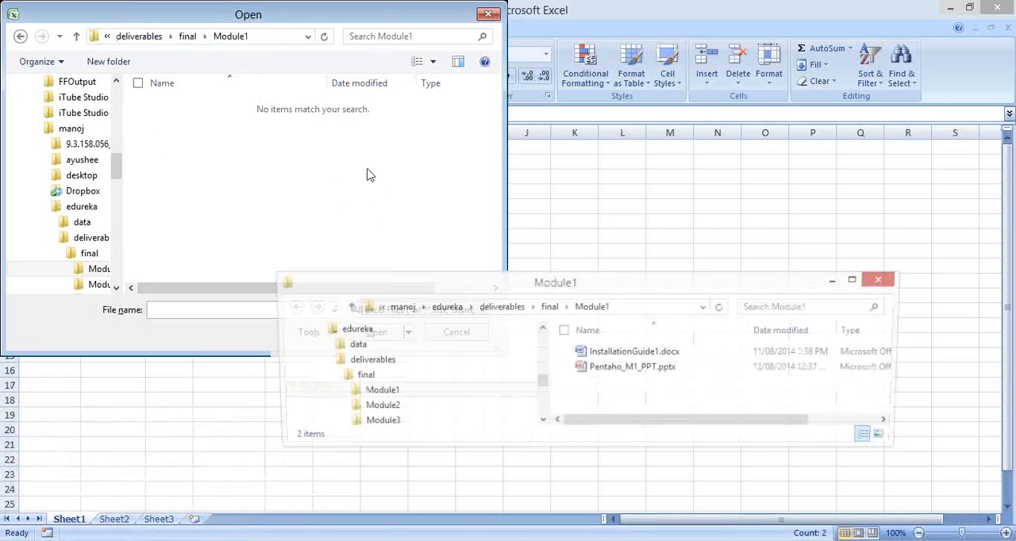
Go up to the deliverables folder and look through the files in its m (1) subfolder
{"action": "left_click", "coordinate": [550, 308]}
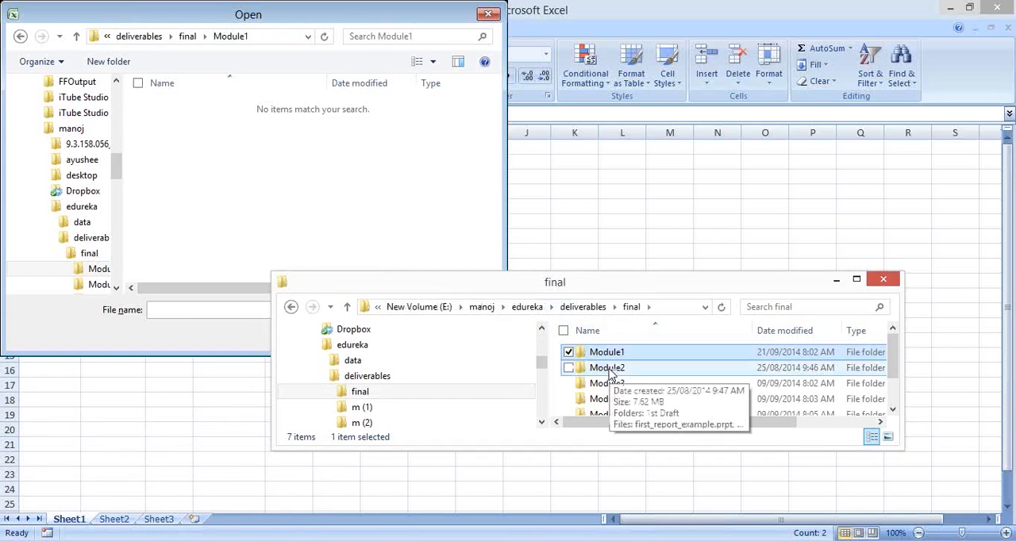
{"action": "left_click", "coordinate": [583, 307]}
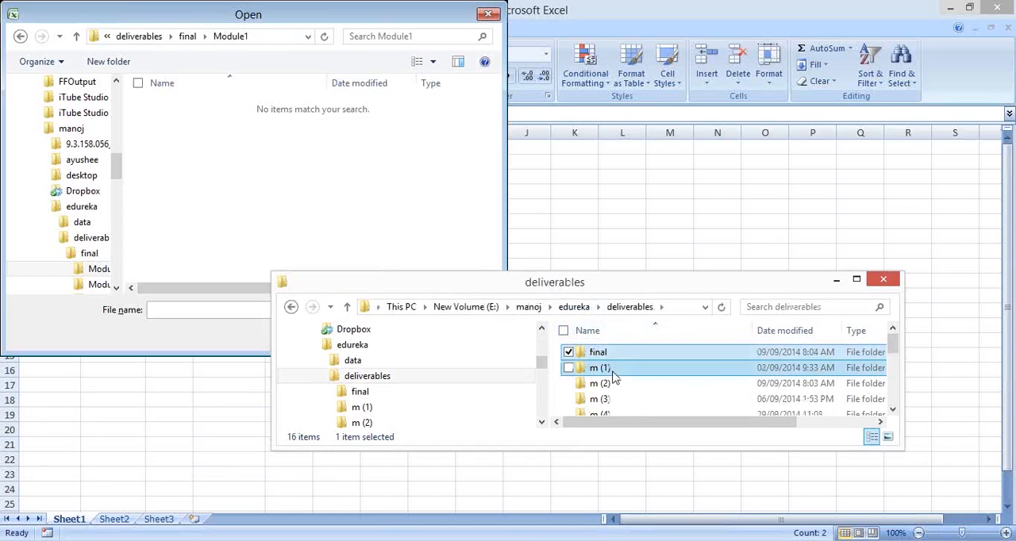
{"action": "double_click", "coordinate": [600, 369]}
{"action": "left_click_drag", "start_coordinate": [646, 283], "coordinate": [597, 135]}
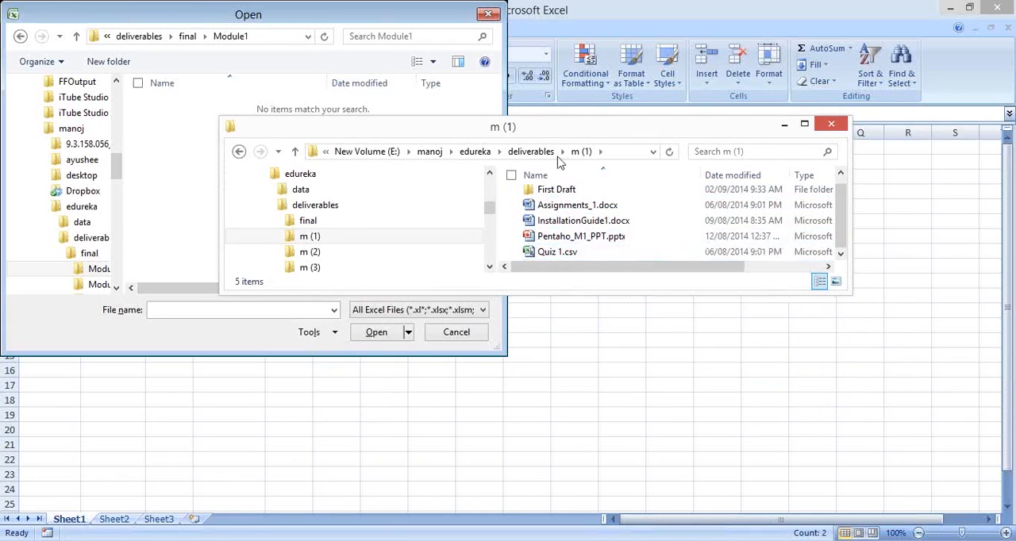
Open forbes_top_100_2014_3D.xlsx from the m (2) subfolder of deliverables and dismiss Excel's Open dialog
{"action": "left_click", "coordinate": [532, 151]}
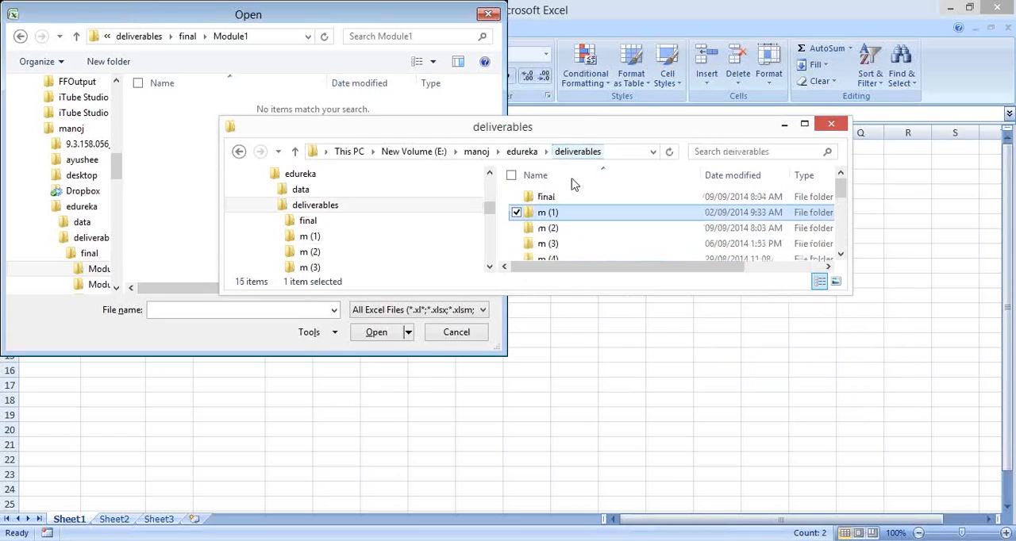
{"action": "left_click", "coordinate": [588, 230]}
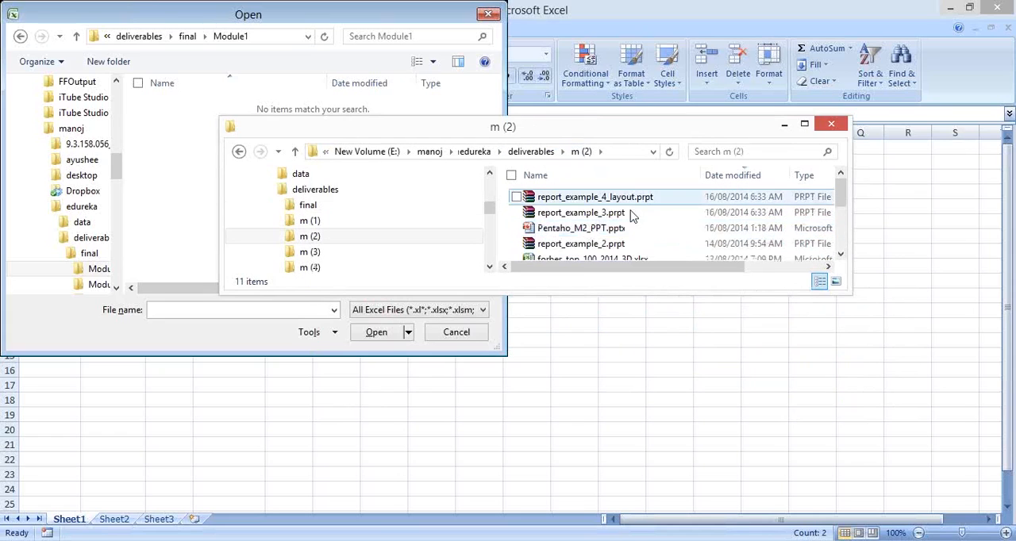
{"action": "left_click", "coordinate": [600, 247]}
{"action": "key", "text": "Down"}
{"action": "key", "text": "Return"}
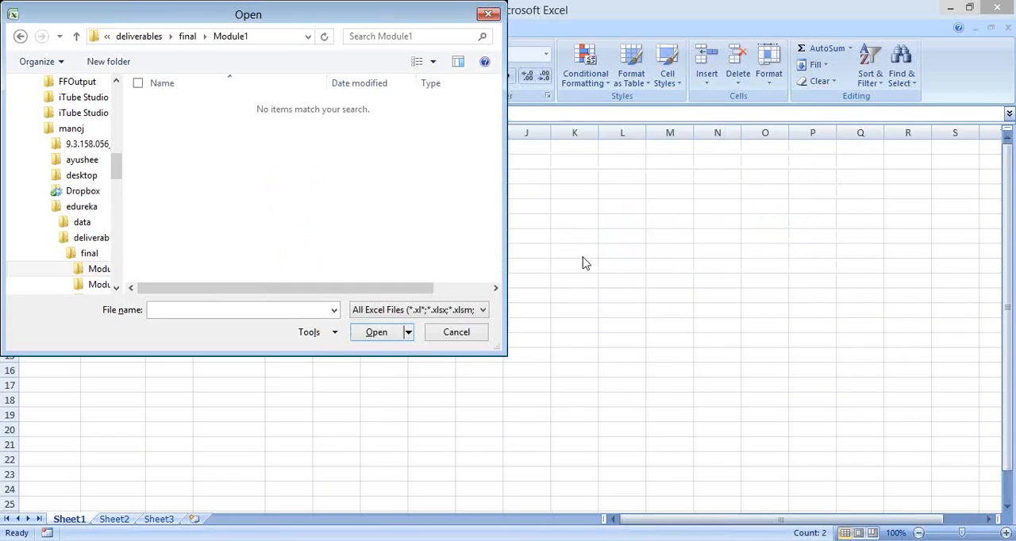
{"action": "left_click", "coordinate": [455, 334]}
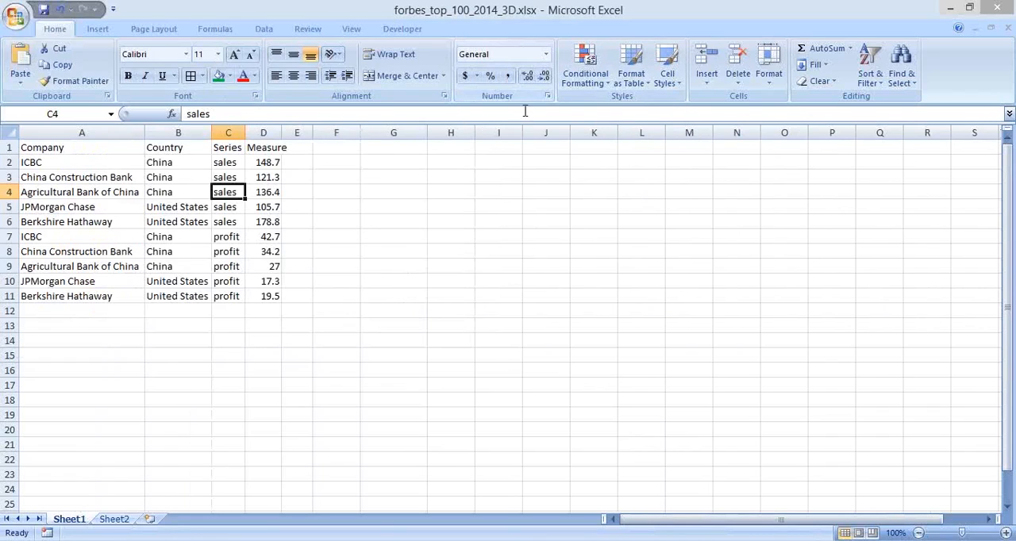
Examine the workbook's header row and the contents of the Company, Country and Series columns on Sheet1
{"action": "left_click_drag", "start_coordinate": [69, 148], "coordinate": [266, 147]}
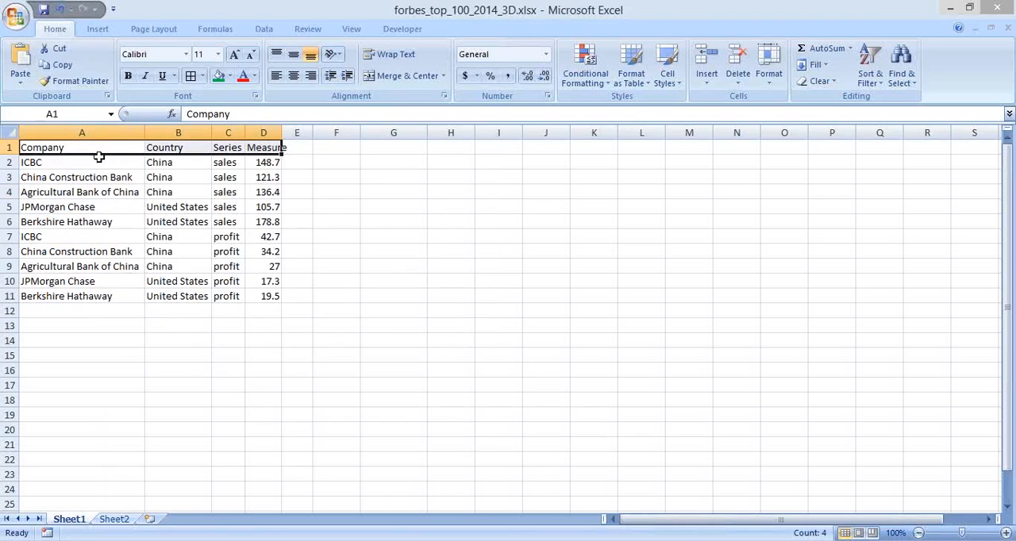
{"action": "left_click", "coordinate": [263, 252]}
{"action": "left_click_drag", "start_coordinate": [48, 148], "coordinate": [72, 296]}
{"action": "left_click", "coordinate": [199, 146]}
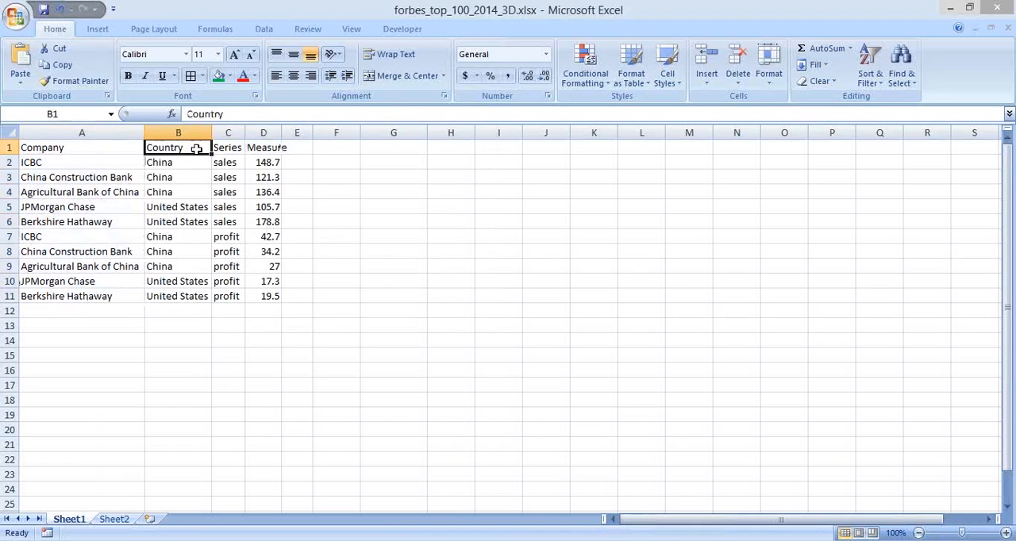
{"action": "left_click_drag", "start_coordinate": [180, 267], "coordinate": [181, 273]}
{"action": "left_click_drag", "start_coordinate": [228, 147], "coordinate": [218, 287]}
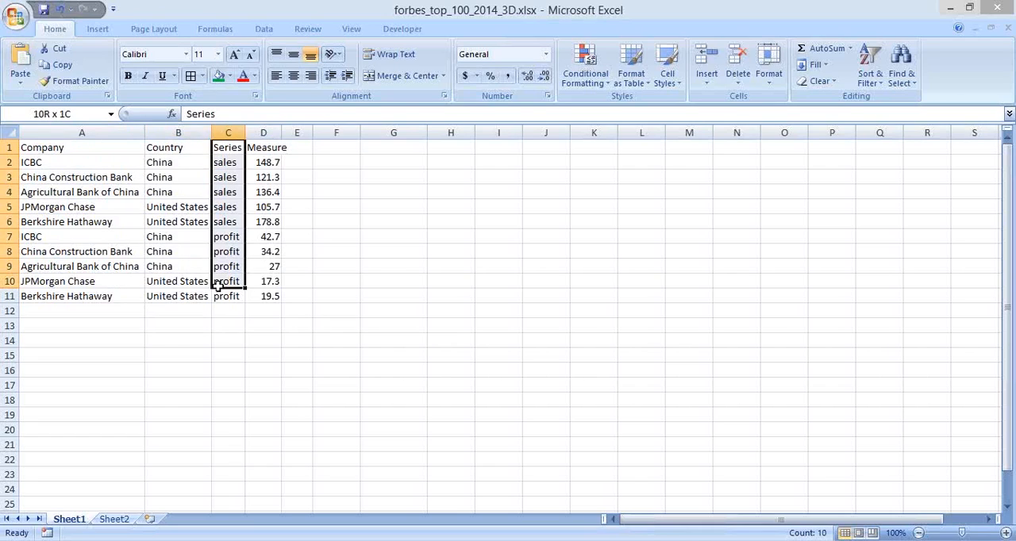
{"action": "key", "text": "Right"}
{"action": "key", "text": "Left"}
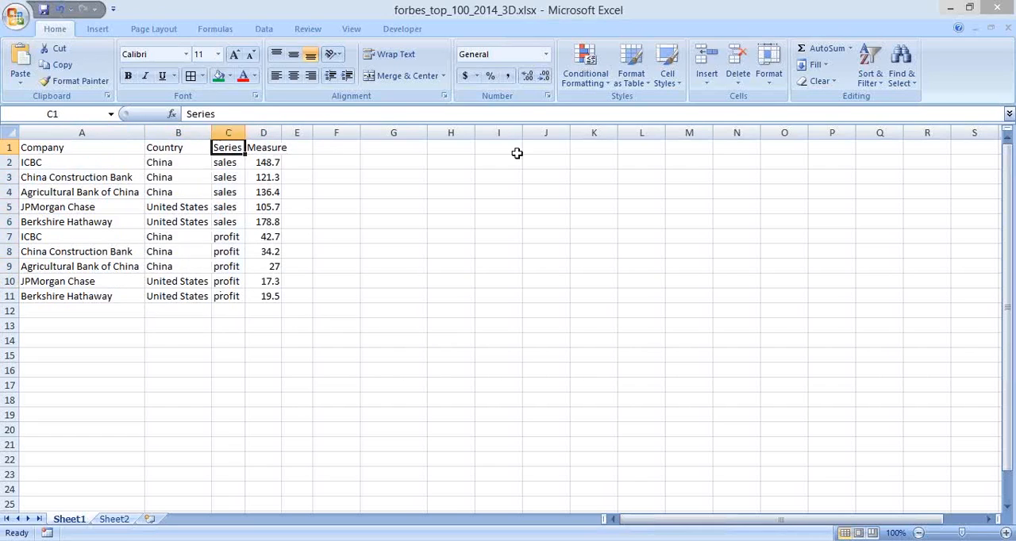
Make the Company to Measure headers in A1:D1 bold and autofit the width of column D
{"action": "key", "text": "Left"}
{"action": "key", "text": "Left"}
{"action": "key", "text": "ctrl+shift+Right"}
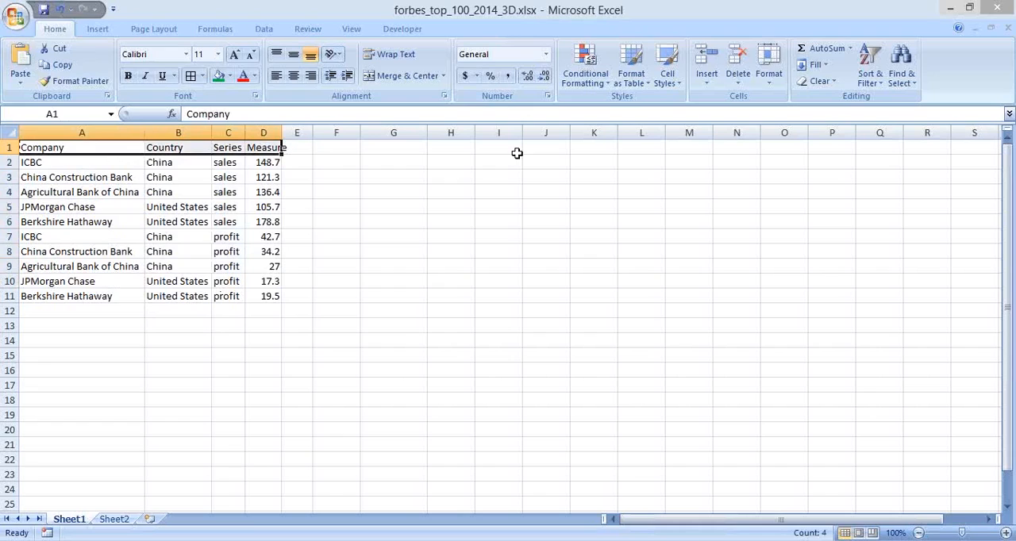
{"action": "key", "text": "ctrl+b"}
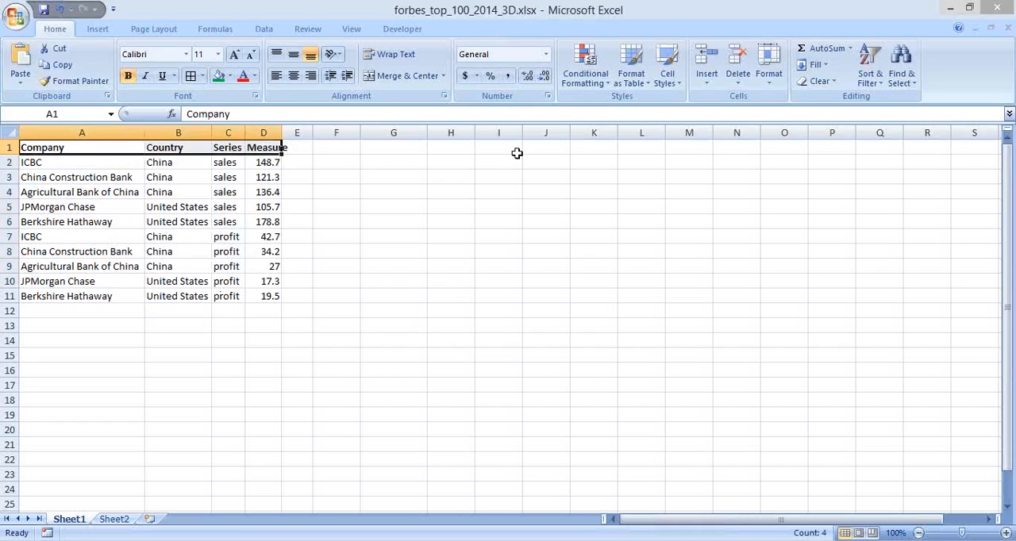
{"action": "double_click", "coordinate": [281, 128]}
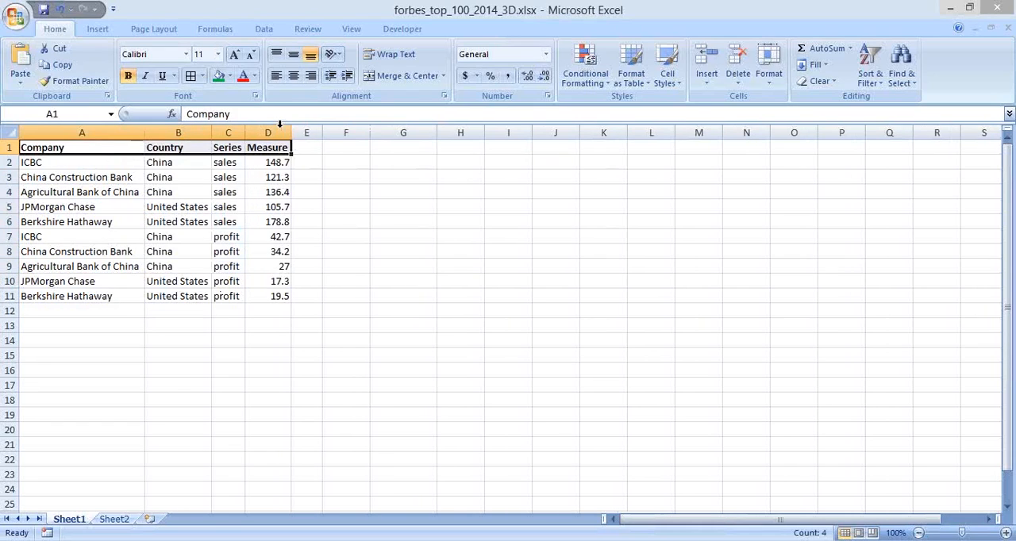
{"action": "left_click", "coordinate": [228, 192]}
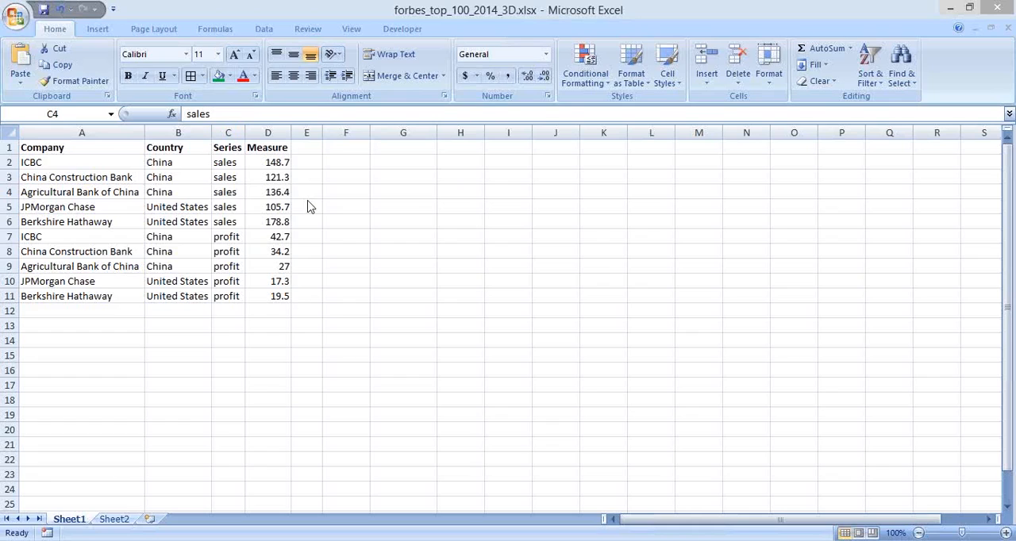
Switch to Pentaho Report Designer and move the Table Datasource Editor aside to uncover the Data tree
{"action": "key", "text": "alt+Tab"}
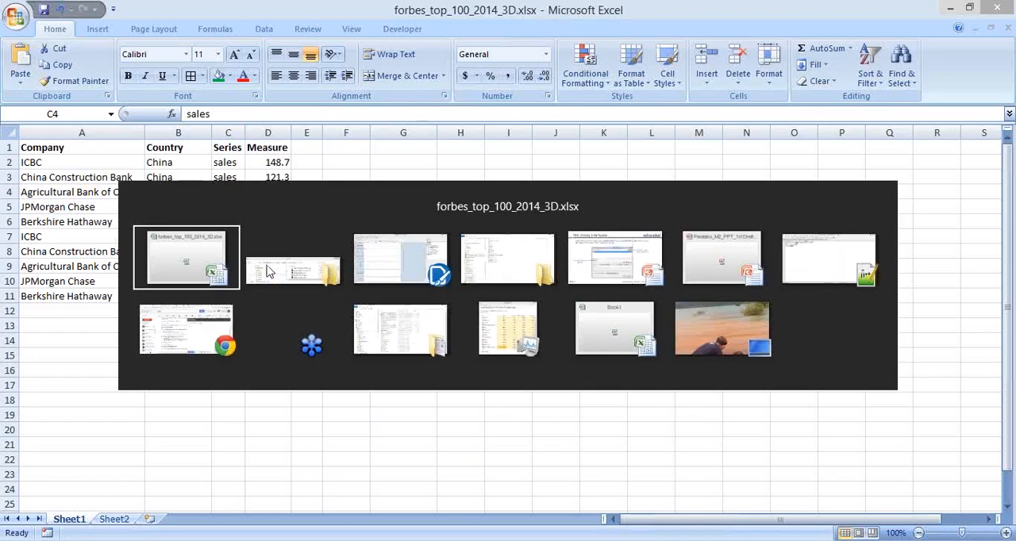
{"action": "key", "text": "Tab"}
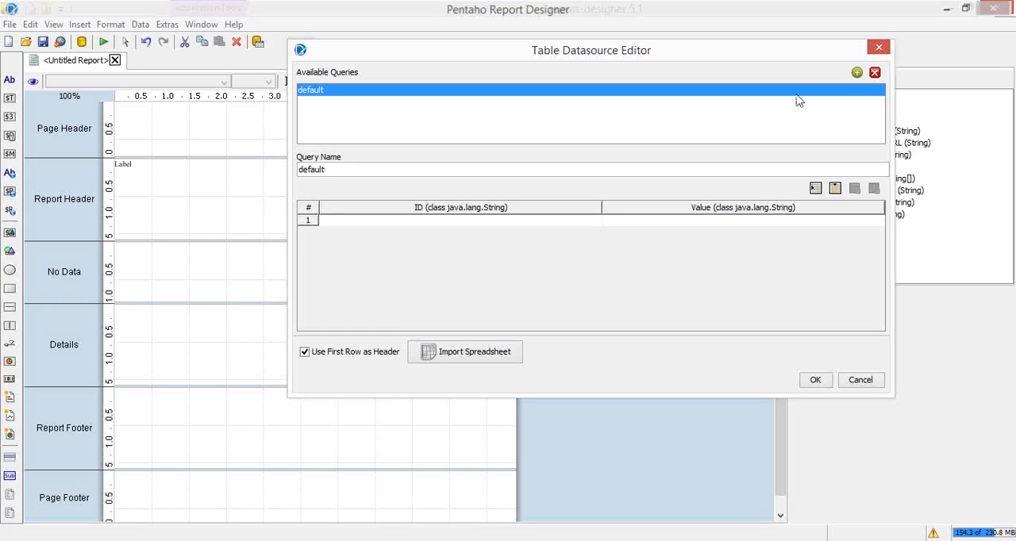
{"action": "left_click_drag", "start_coordinate": [762, 62], "coordinate": [663, 59]}
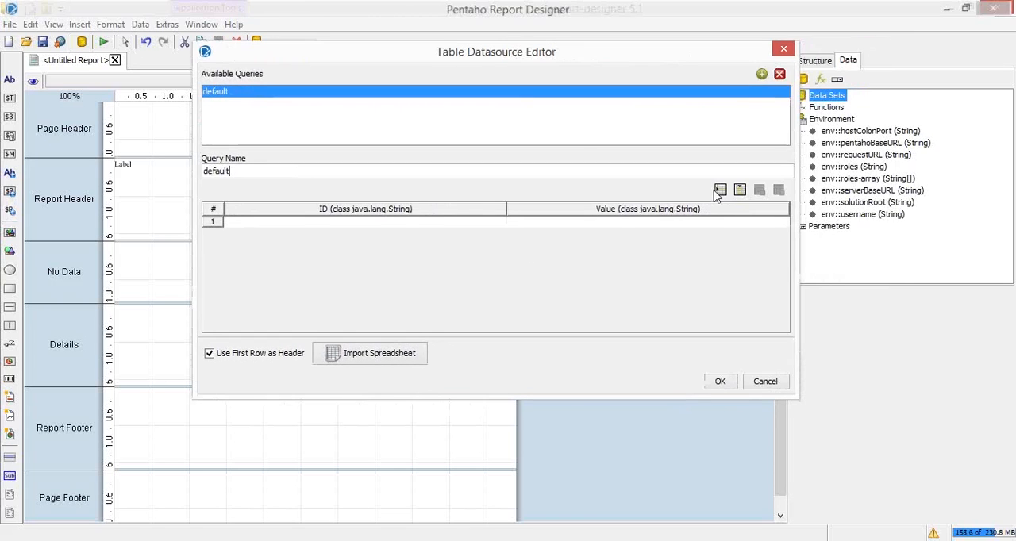
Add two empty rows and one extra column to the default query's table
{"action": "left_click", "coordinate": [719, 190]}
{"action": "left_click", "coordinate": [719, 191]}
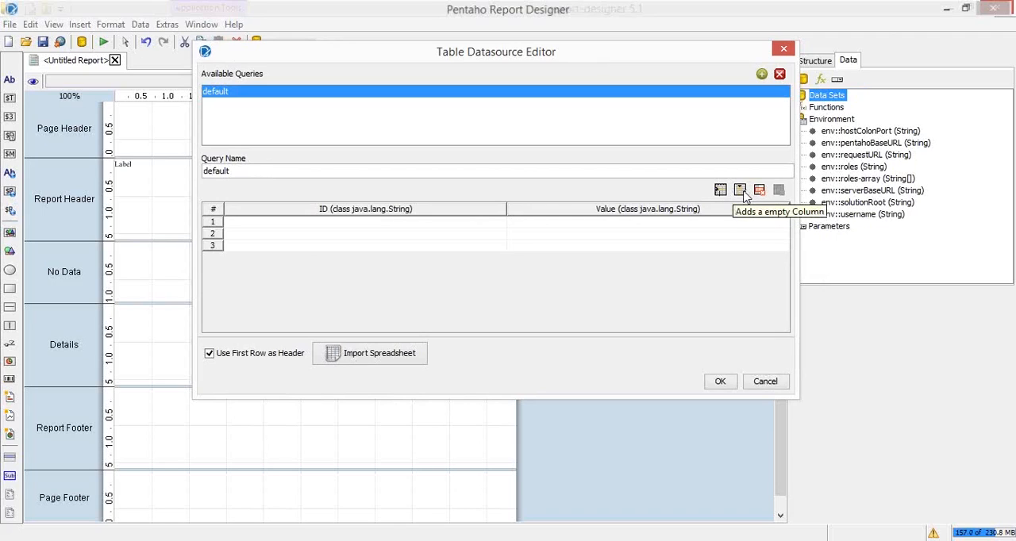
{"action": "left_click", "coordinate": [528, 227]}
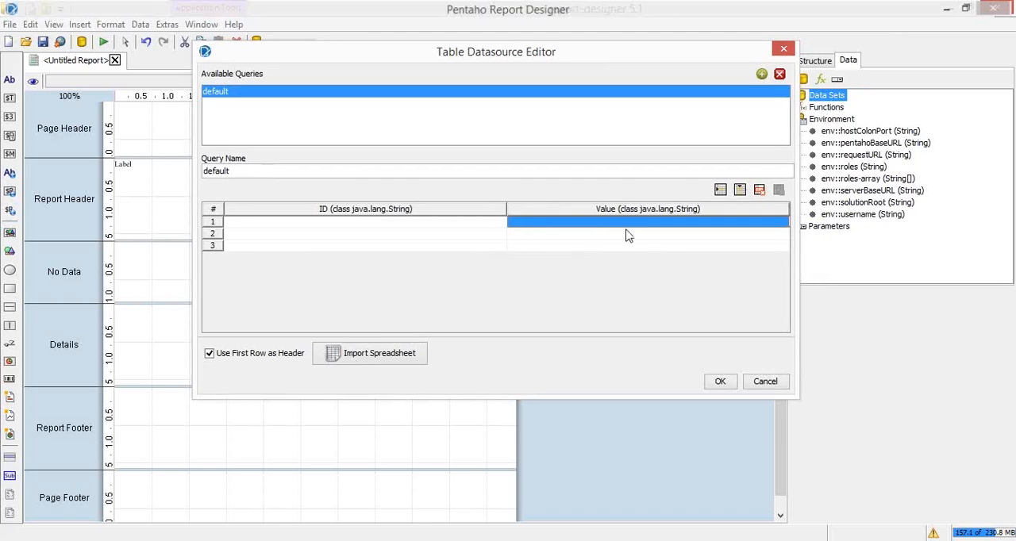
{"action": "left_click", "coordinate": [740, 190]}
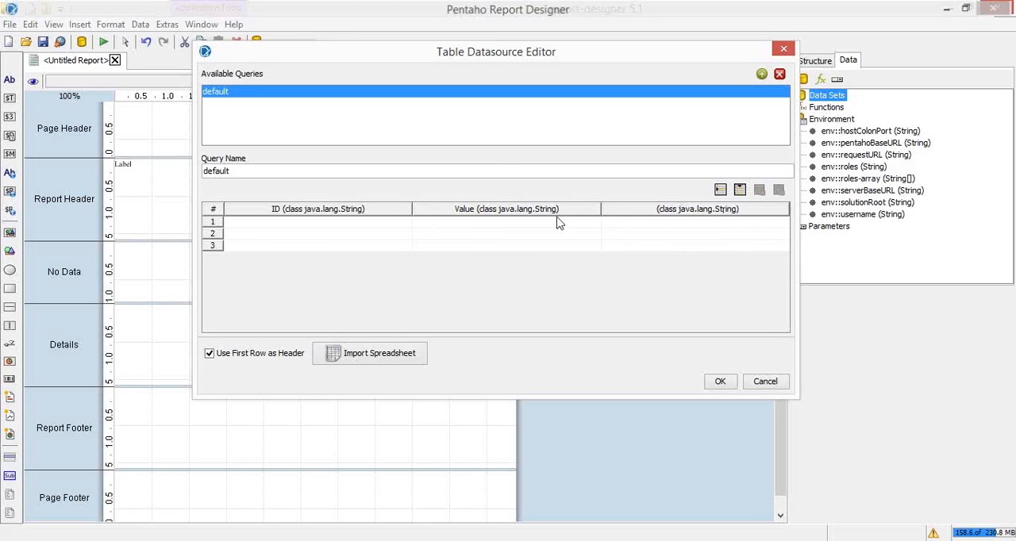
Import Sheet1 of forbes_top_100_2014_3D.xlsx into the default query, checking the workbook's sheets in Excel before confirming, and widen the editor
{"action": "left_click", "coordinate": [384, 362]}
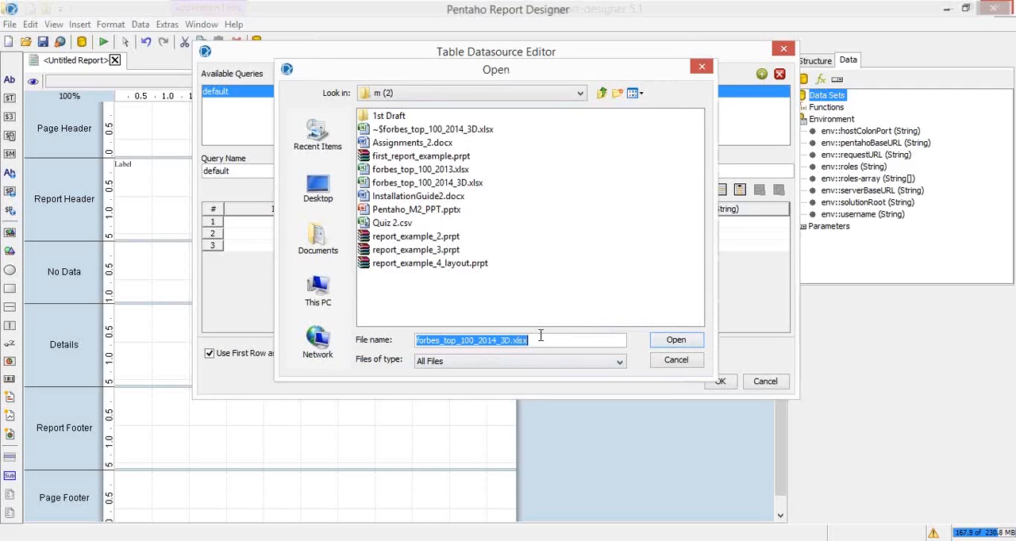
{"action": "left_click", "coordinate": [663, 345]}
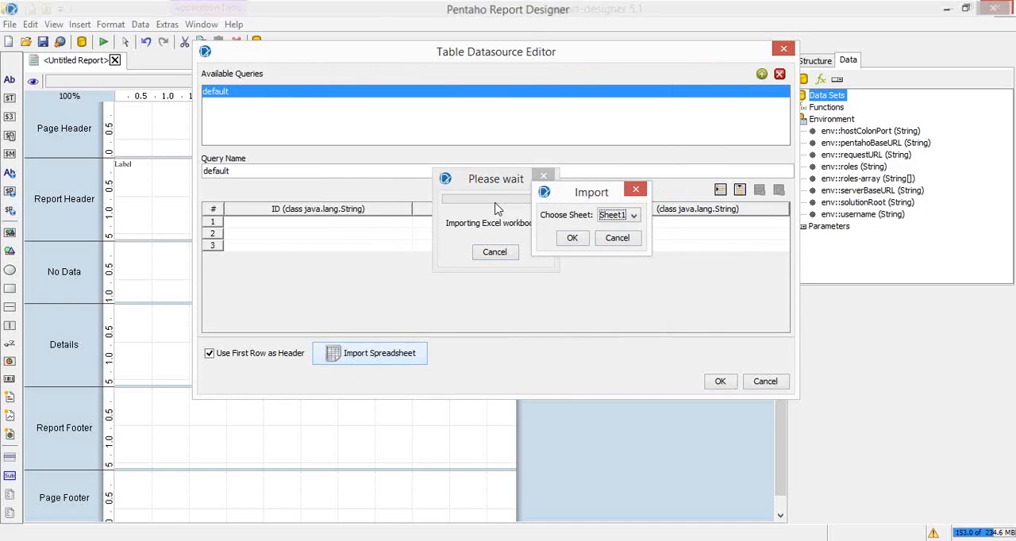
{"action": "key", "text": "alt+Tab"}
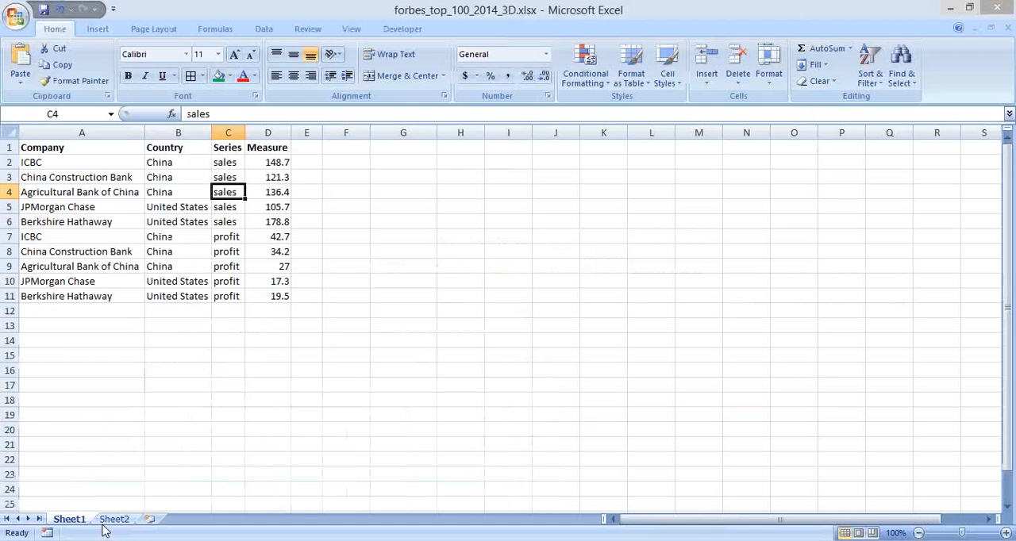
{"action": "left_click", "coordinate": [111, 521]}
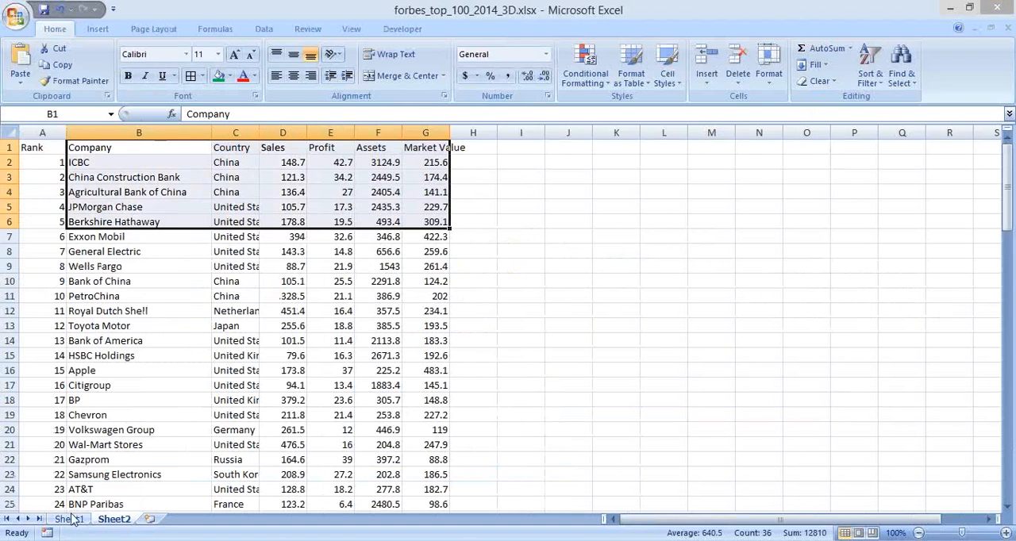
{"action": "left_click", "coordinate": [69, 520]}
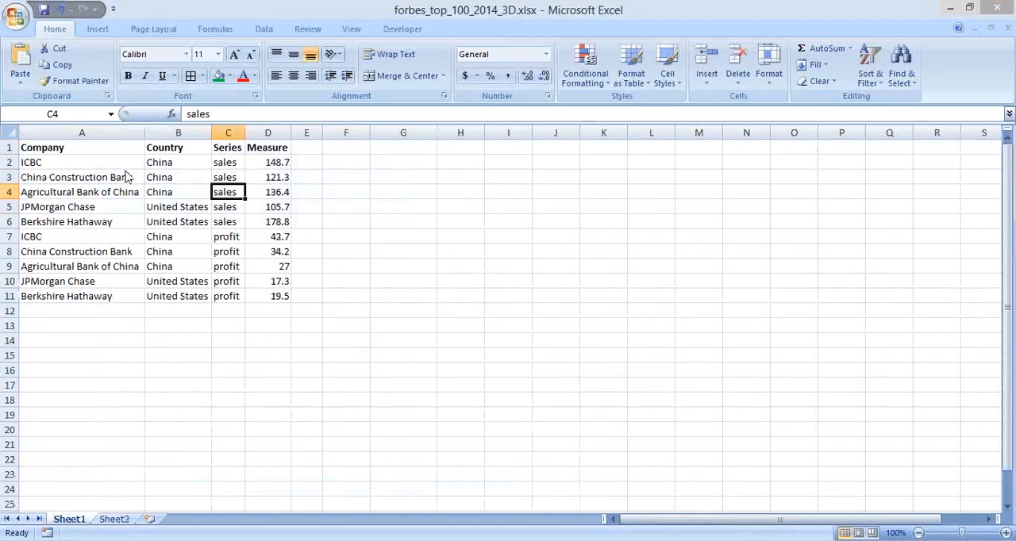
{"action": "key", "text": "alt+Tab"}
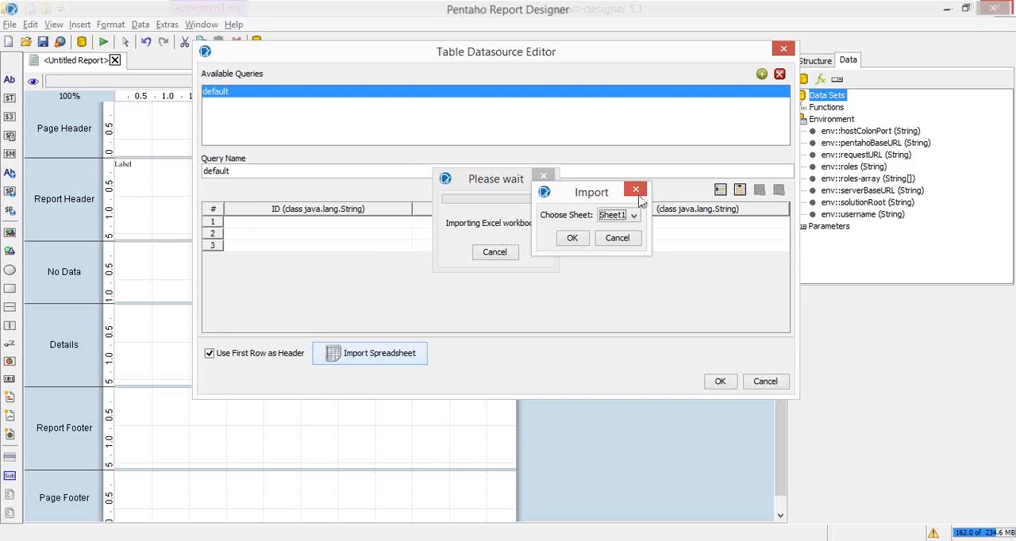
{"action": "left_click", "coordinate": [572, 239]}
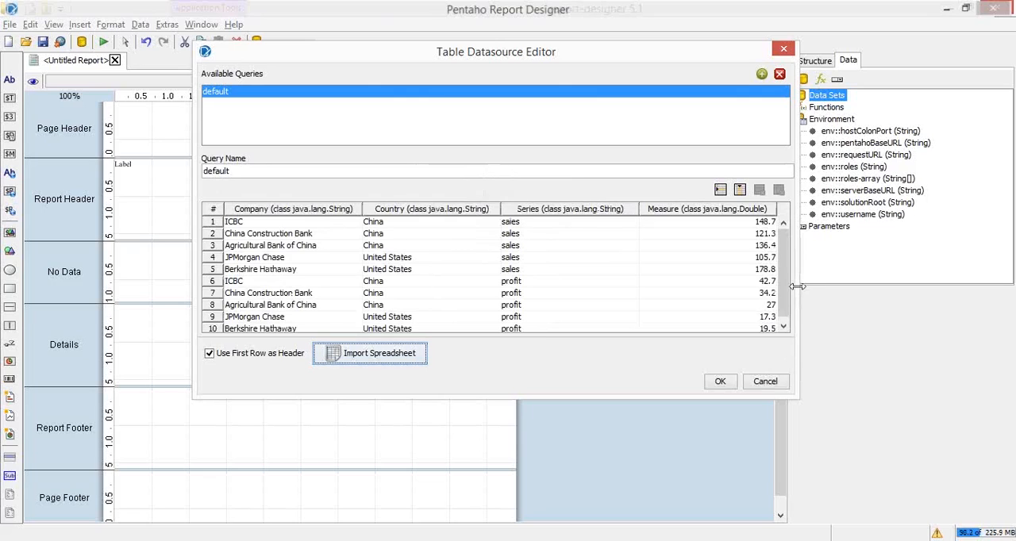
{"action": "left_click_drag", "start_coordinate": [797, 286], "coordinate": [938, 262]}
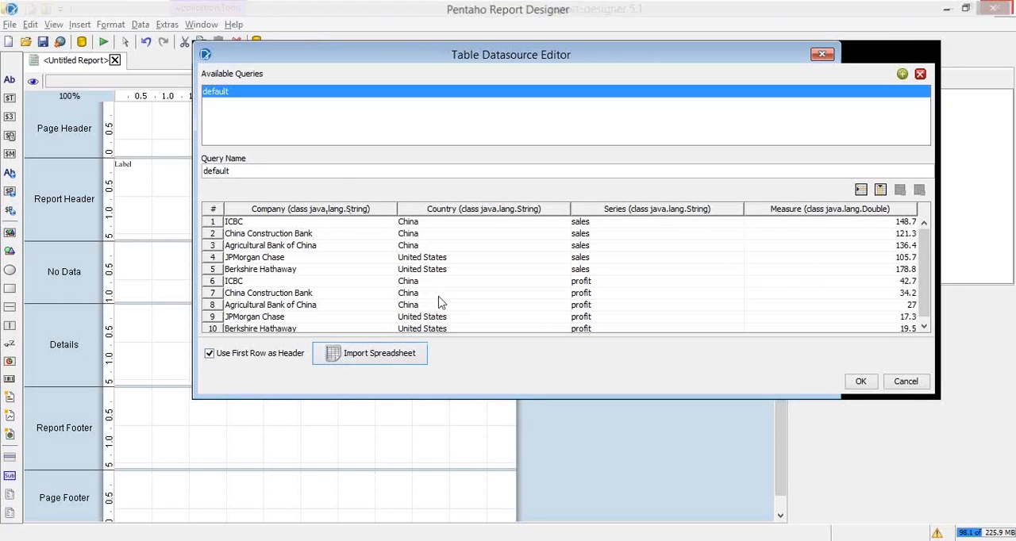
Compare the Country, Series and Measure headers of the Excel workbook with the columns and rows imported into the default query
{"action": "key", "text": "alt+Tab"}
{"action": "key", "text": "alt+Tab"}
{"action": "key", "text": "alt+Tab"}
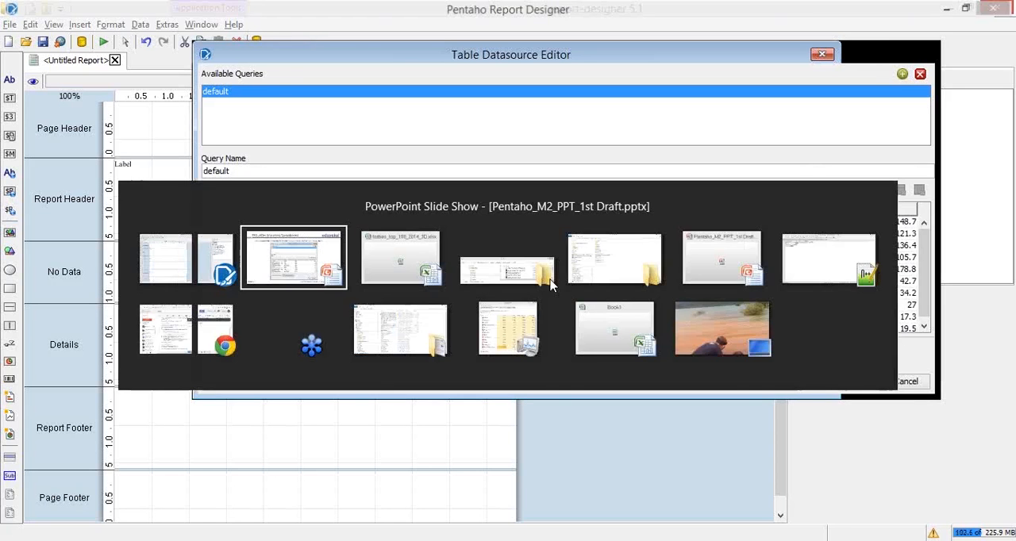
{"action": "key", "text": "alt+Tab"}
{"action": "left_click", "coordinate": [191, 151]}
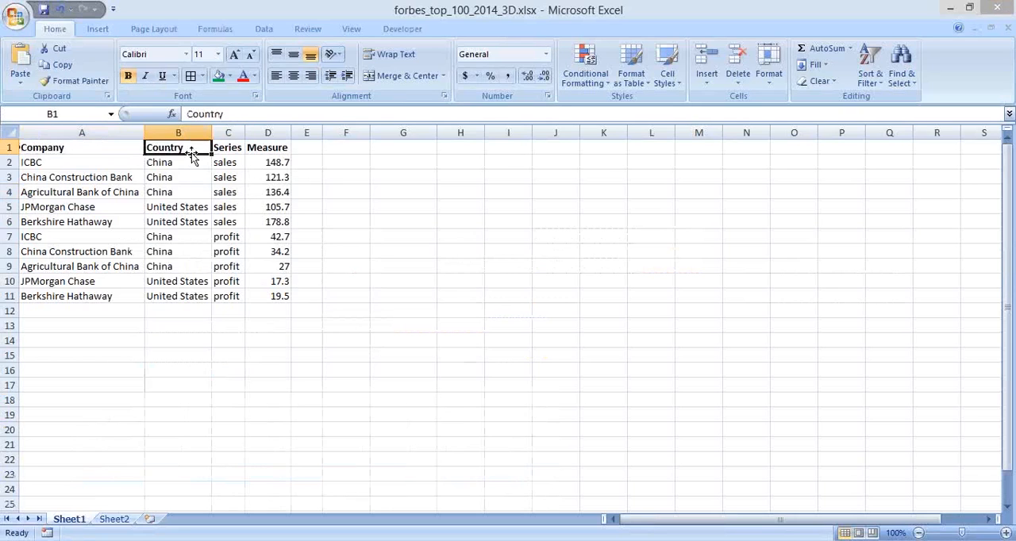
{"action": "left_click", "coordinate": [226, 151]}
{"action": "left_click", "coordinate": [269, 147]}
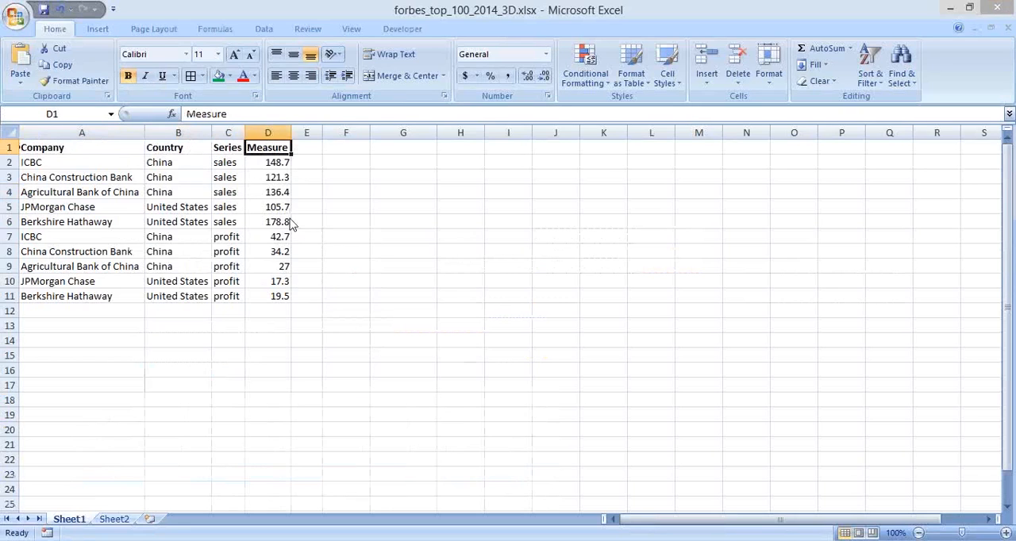
{"action": "key", "text": "alt+Tab"}
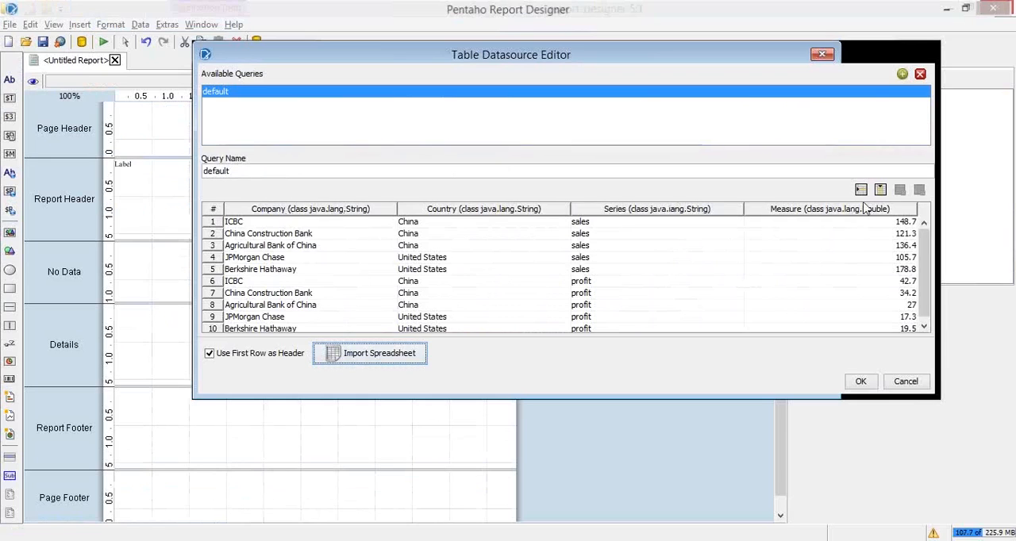
{"action": "left_click", "coordinate": [337, 232]}
{"action": "left_click", "coordinate": [358, 222]}
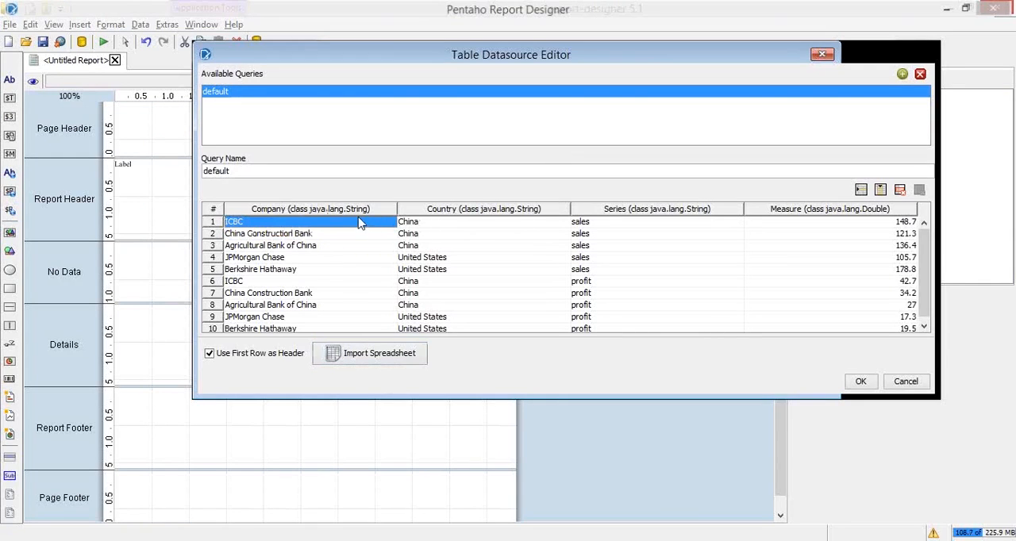
Check the default query's imported rows, from the first row's Measure value to the Berkshire Hathaway profit row
{"action": "left_click", "coordinate": [872, 223]}
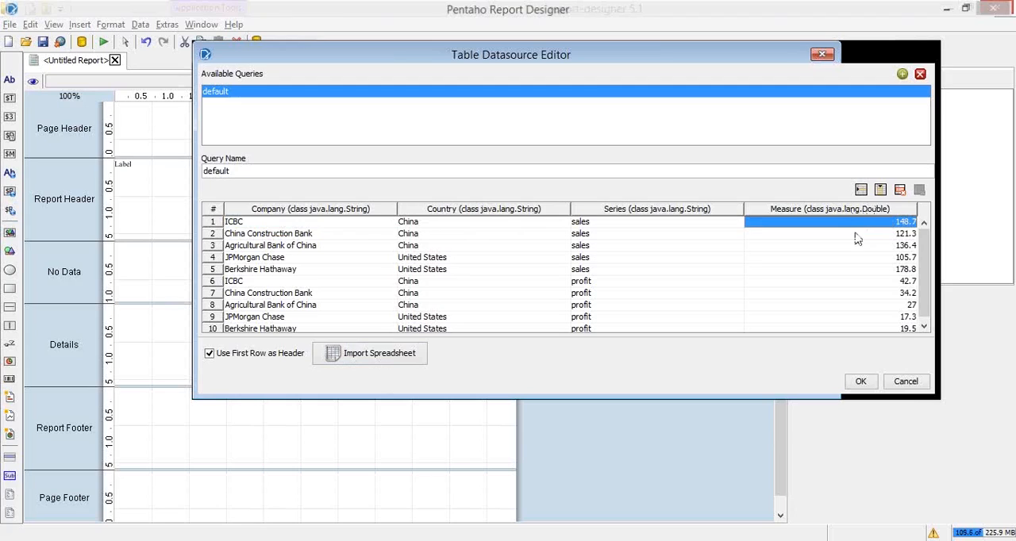
{"action": "left_click", "coordinate": [289, 235]}
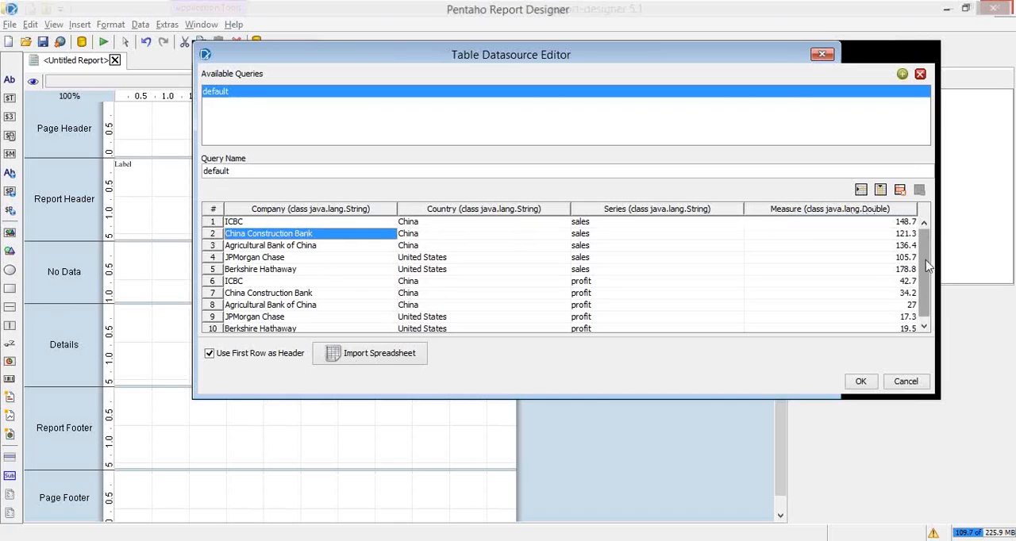
{"action": "left_click_drag", "start_coordinate": [927, 261], "coordinate": [929, 295]}
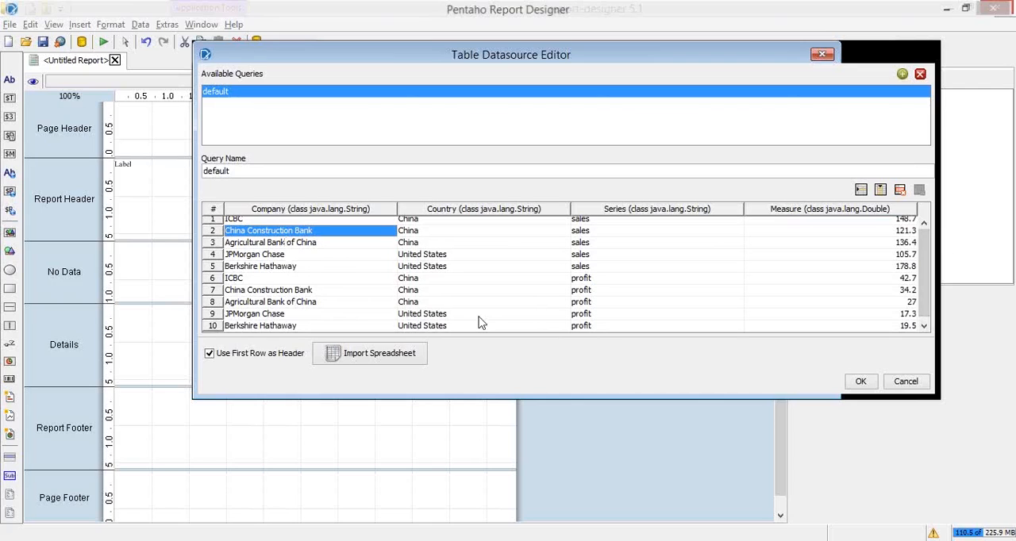
{"action": "left_click", "coordinate": [259, 326]}
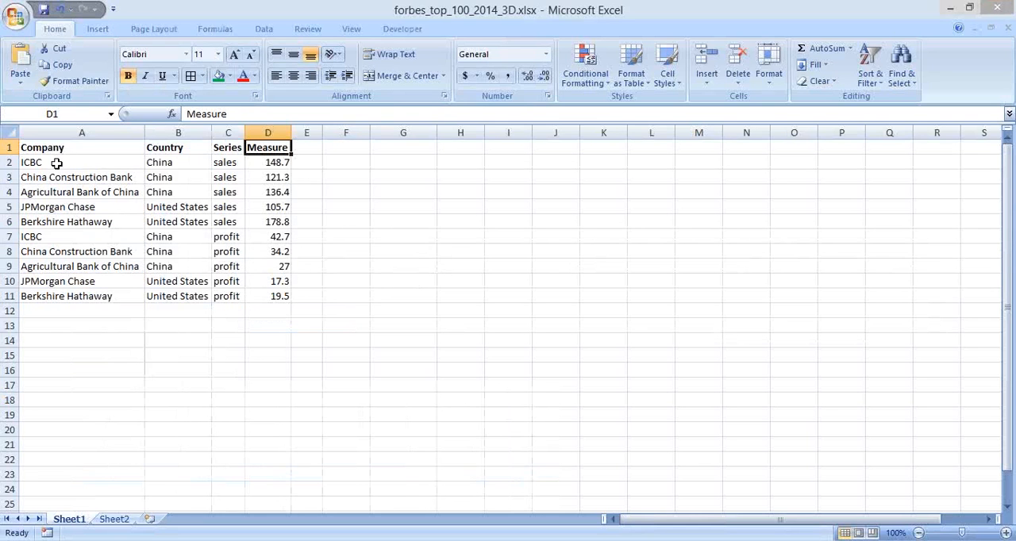
Switch to forbes_top_100_2014_3D.xlsx in Excel and review the Company, Country, Series and Measure data in A2:D11
{"action": "left_click", "coordinate": [88, 161]}
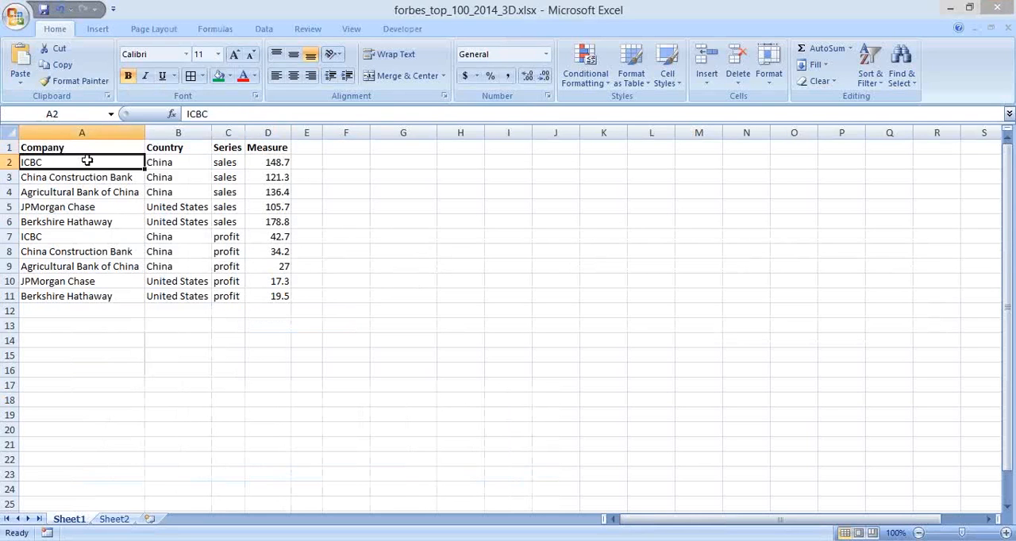
{"action": "left_click_drag", "start_coordinate": [88, 161], "coordinate": [284, 297]}
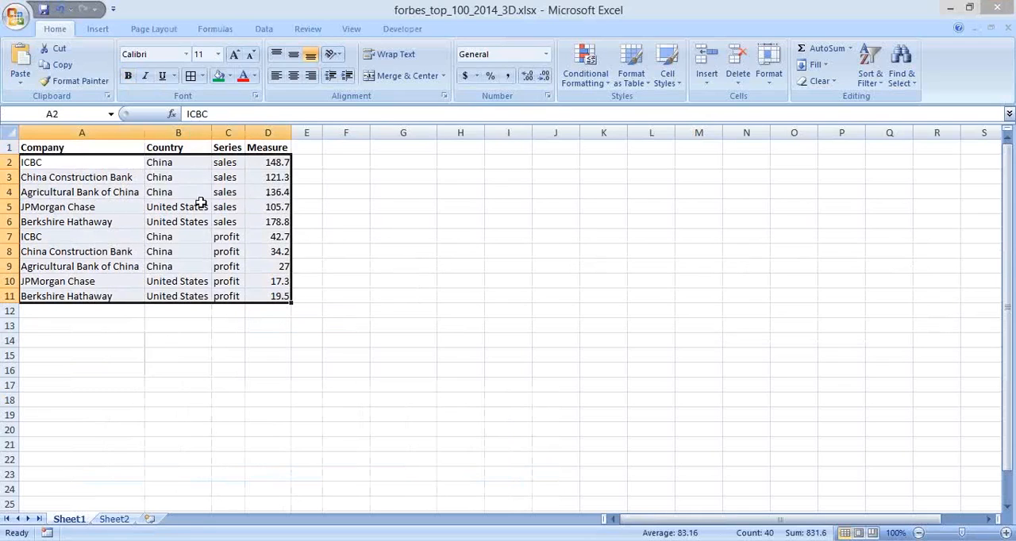
{"action": "left_click", "coordinate": [93, 162]}
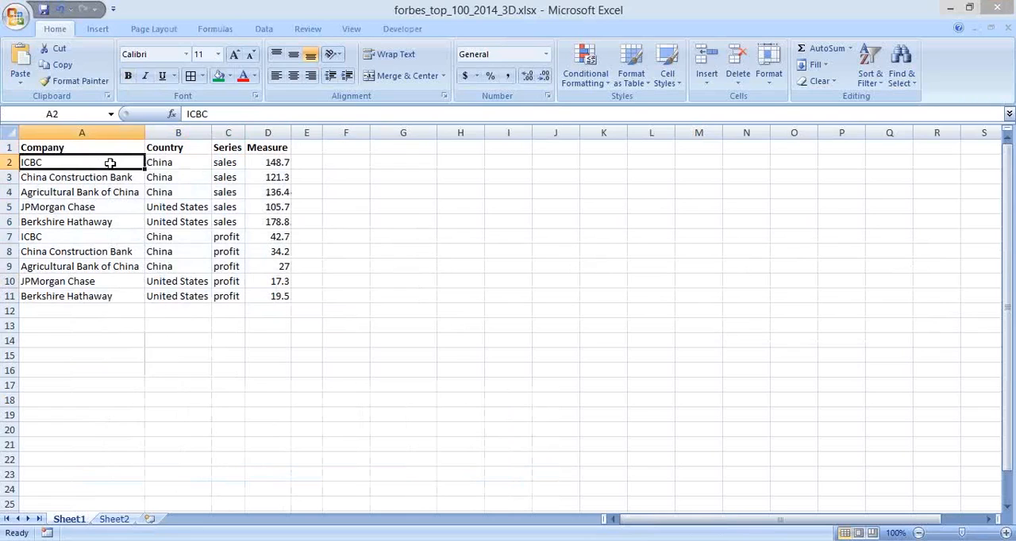
{"action": "left_click", "coordinate": [168, 165]}
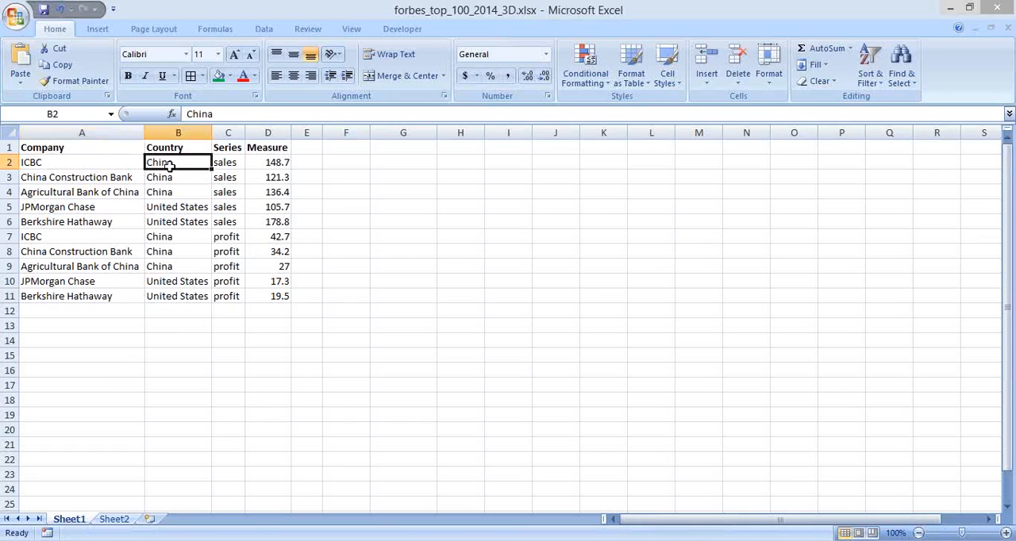
{"action": "left_click_drag", "start_coordinate": [134, 163], "coordinate": [279, 300]}
{"action": "left_click_drag", "start_coordinate": [233, 165], "coordinate": [226, 299]}
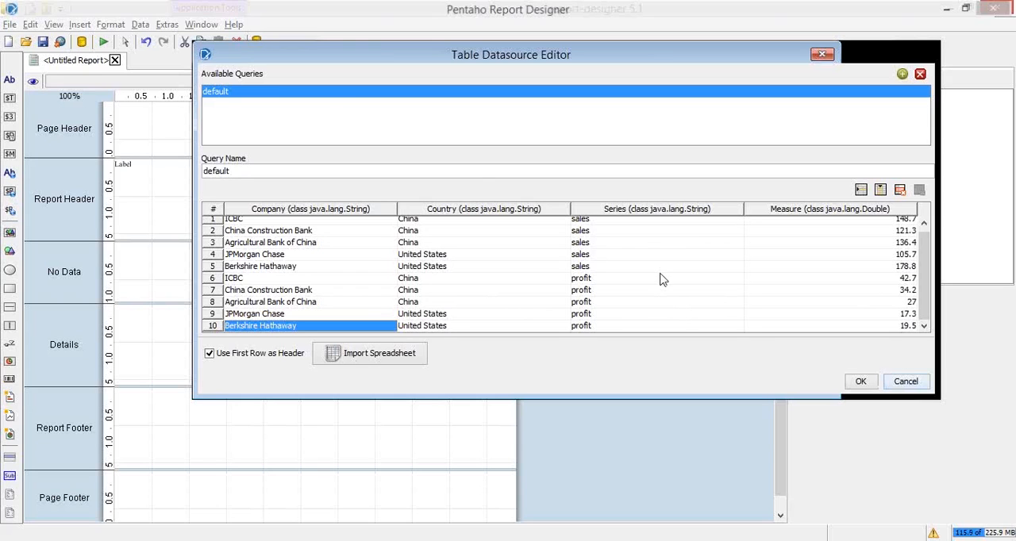
Read the "PRD: What's Next?" slide in PowerPoint, return to Pentaho Report Designer and confirm the table data source
{"action": "key", "text": "alt+Tab"}
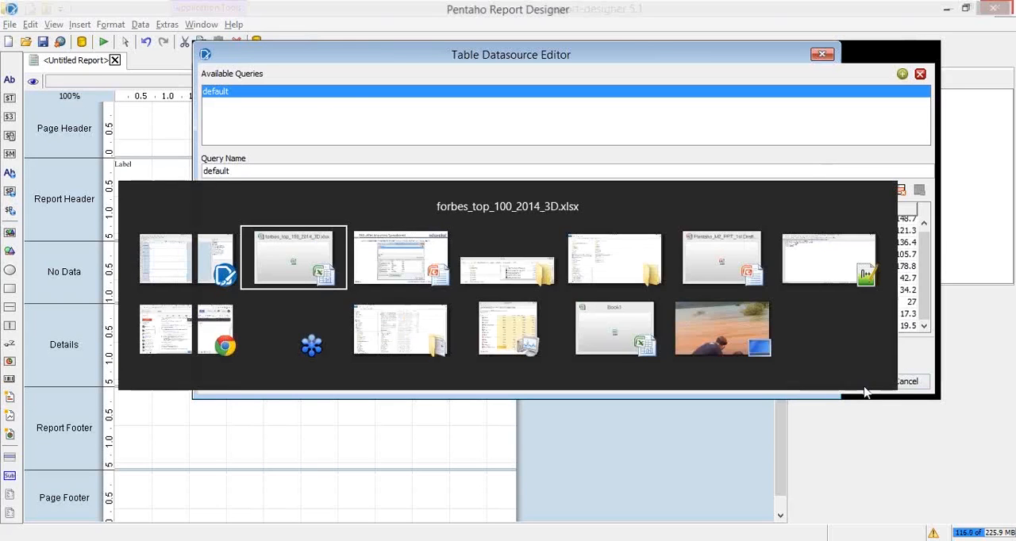
{"action": "key", "text": "alt+Tab"}
{"action": "left_click", "coordinate": [788, 299]}
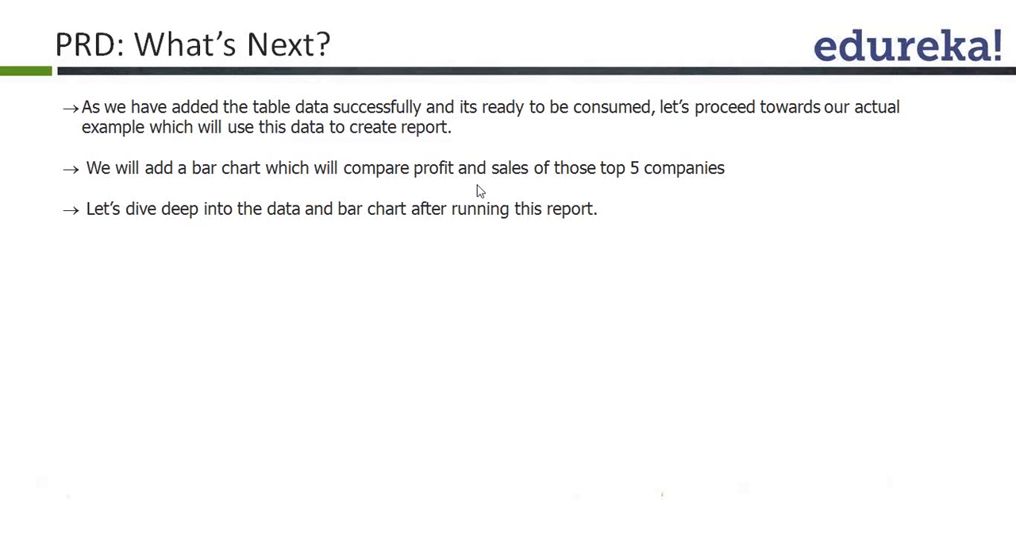
{"action": "key", "text": "alt+Tab"}
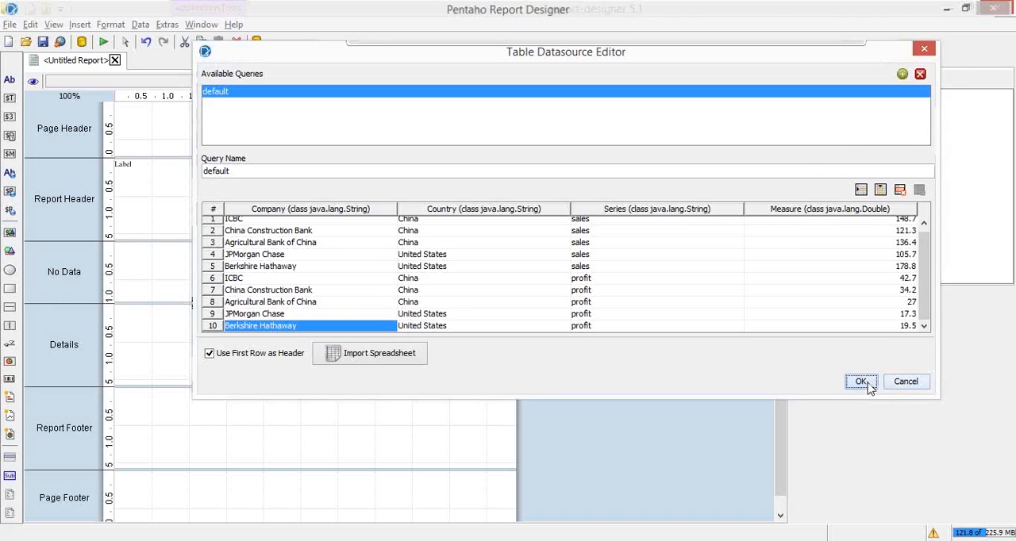
{"action": "left_click", "coordinate": [861, 382]}
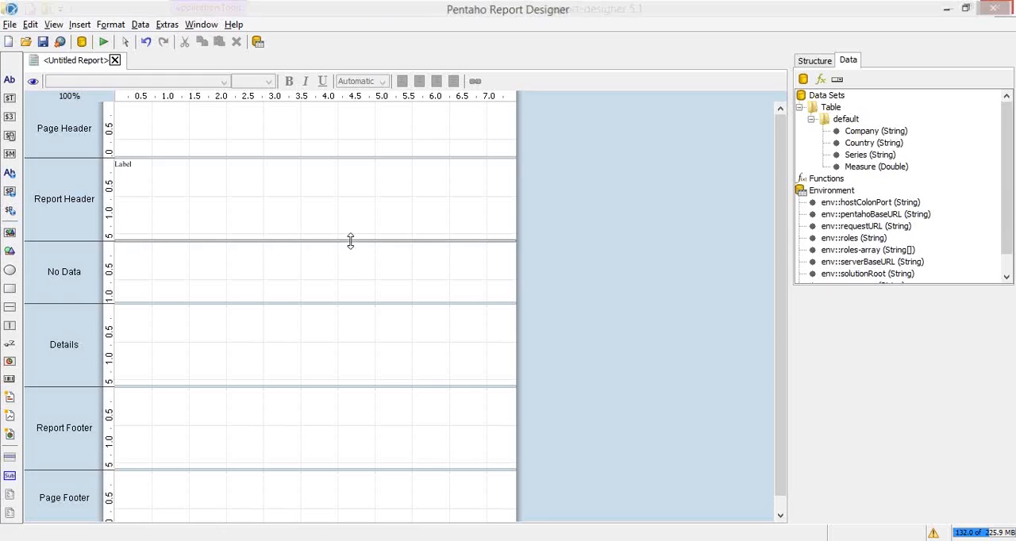
Enlarge the Report Header band to about 4.5 inches tall and shrink all the other report bands to thin strips
{"action": "left_click_drag", "start_coordinate": [350, 241], "coordinate": [342, 378]}
{"action": "left_click_drag", "start_coordinate": [325, 440], "coordinate": [341, 393]}
{"action": "left_click_drag", "start_coordinate": [281, 476], "coordinate": [284, 401]}
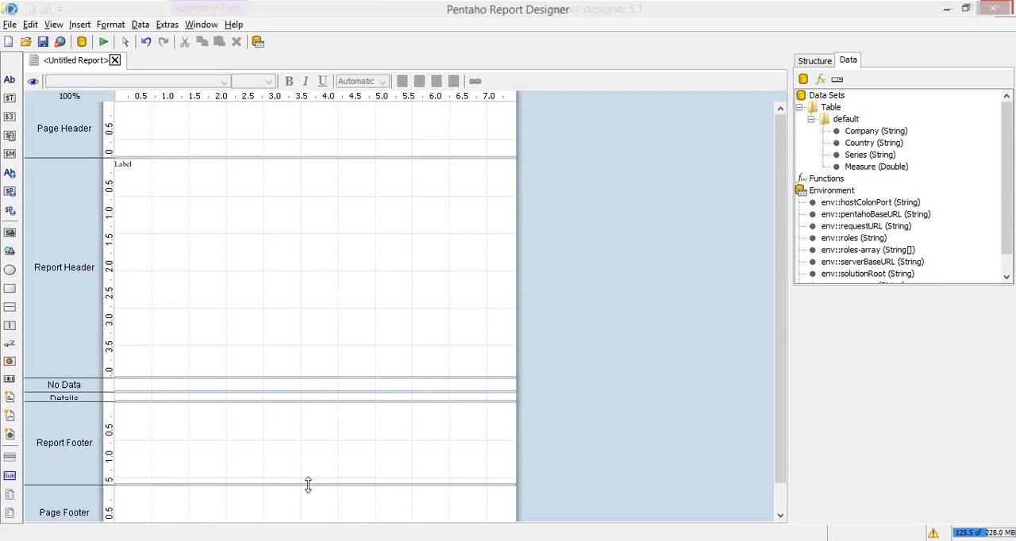
{"action": "left_click_drag", "start_coordinate": [311, 484], "coordinate": [322, 414]}
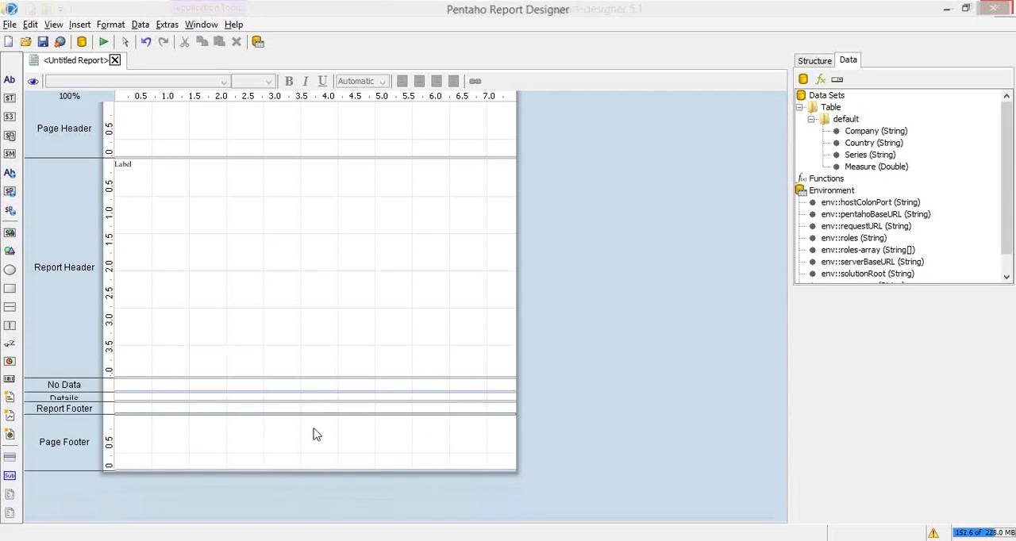
{"action": "left_click_drag", "start_coordinate": [289, 471], "coordinate": [300, 427]}
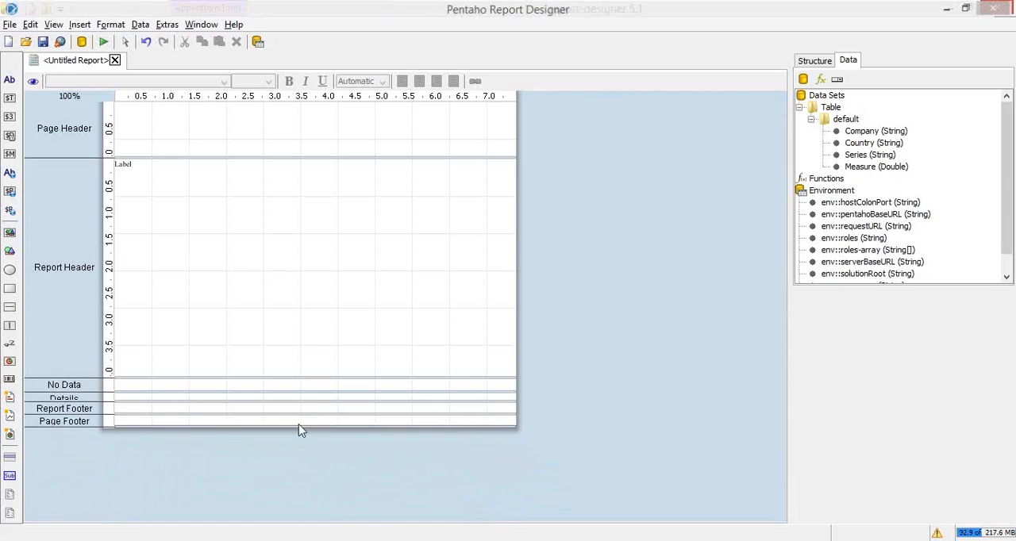
{"action": "left_click_drag", "start_coordinate": [284, 379], "coordinate": [280, 401]}
{"action": "left_click_drag", "start_coordinate": [317, 159], "coordinate": [324, 112]}
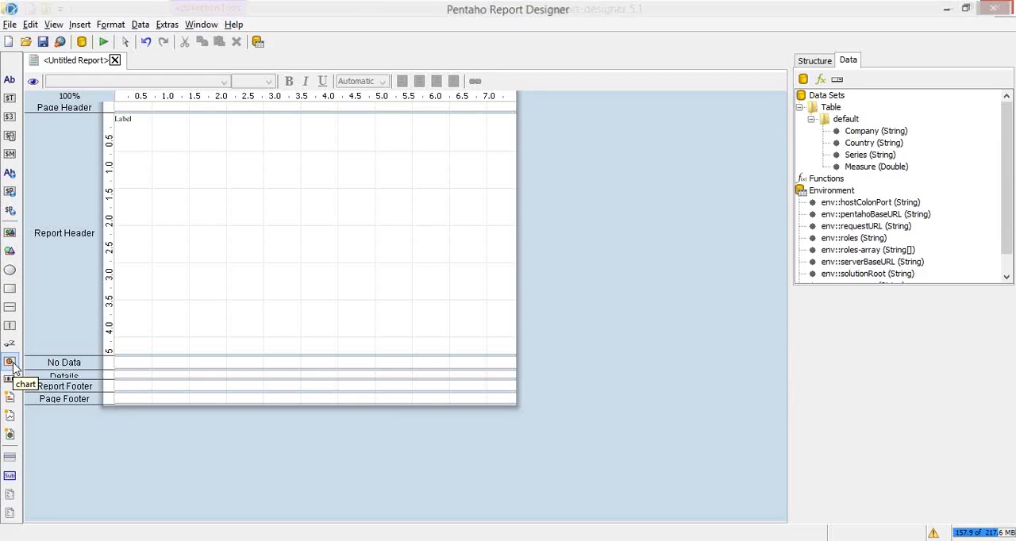
Add a bar chart in the middle of the Report Header and set its chart-title to "Top 5 Global Companies"
{"action": "left_click_drag", "start_coordinate": [12, 367], "coordinate": [210, 175]}
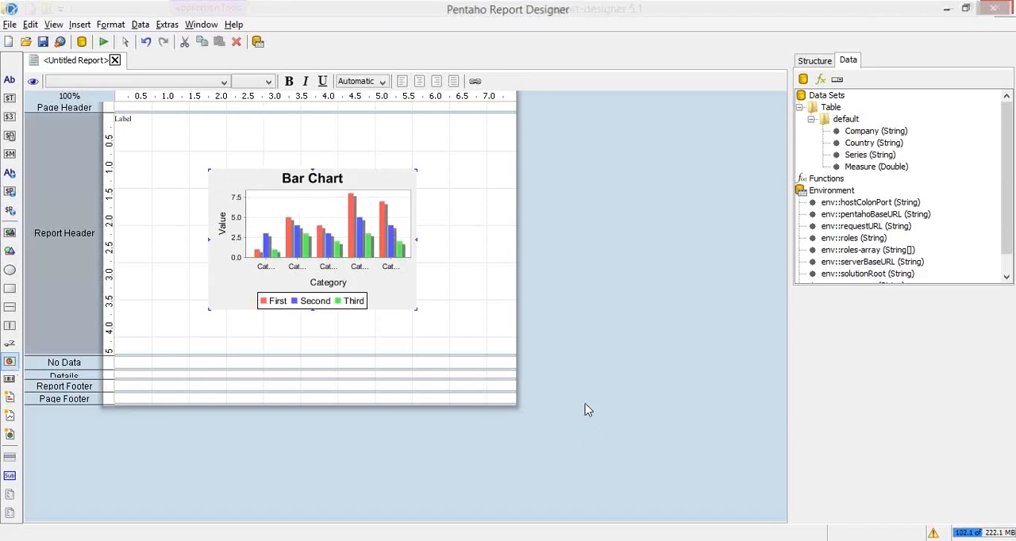
{"action": "double_click", "coordinate": [353, 230]}
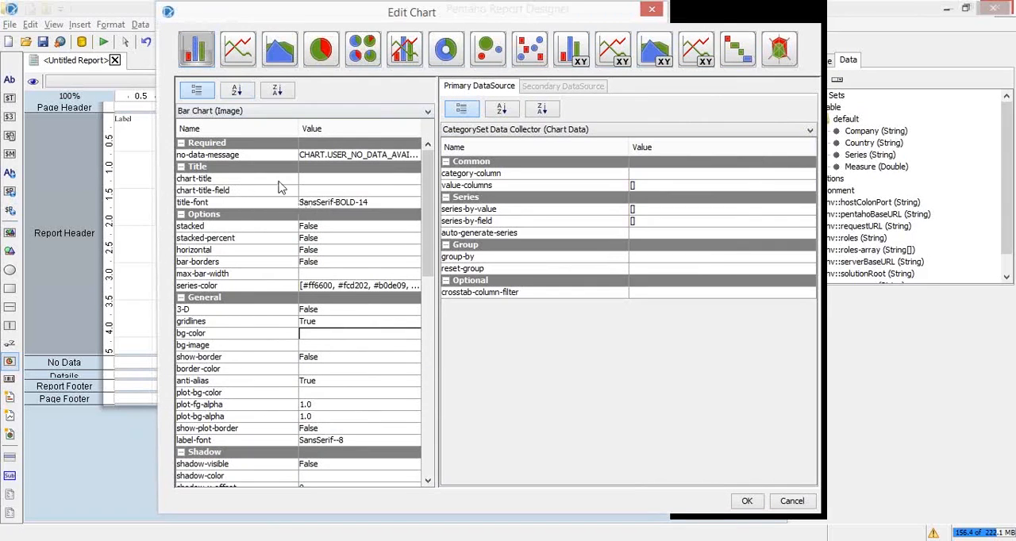
{"action": "left_click", "coordinate": [350, 181]}
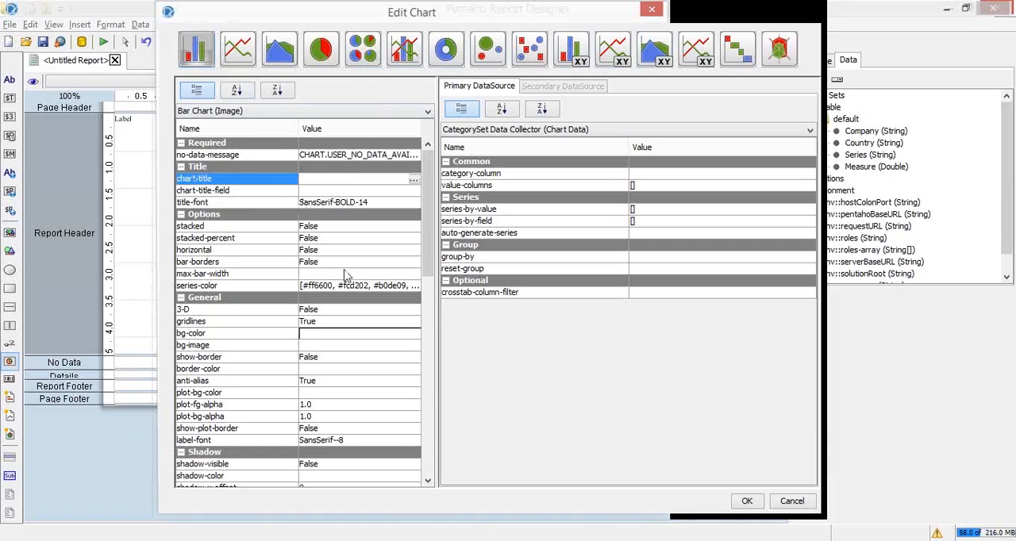
{"action": "type", "text": "Top 5 Global"}
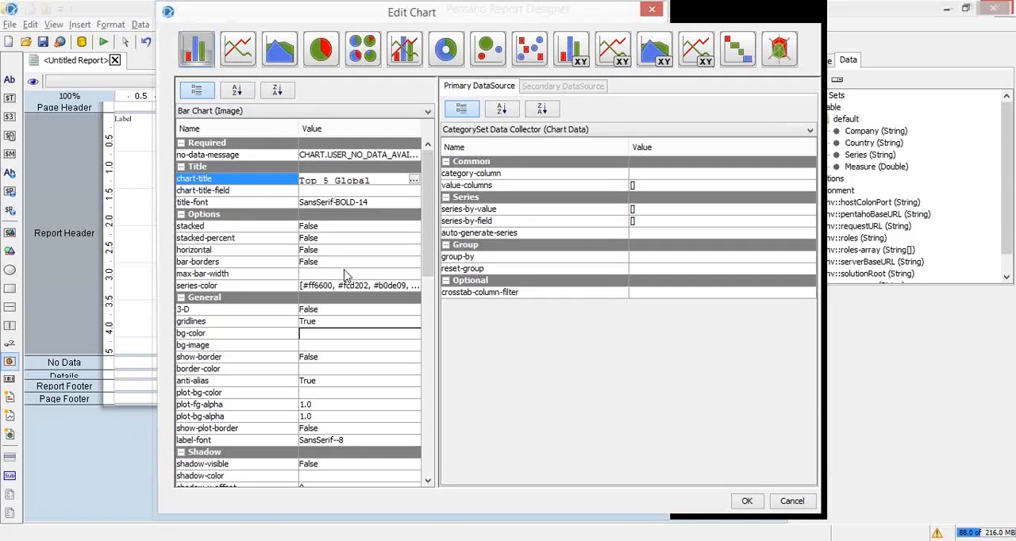
{"action": "type", "text": " Compa"}
{"action": "left_click", "coordinate": [311, 191]}
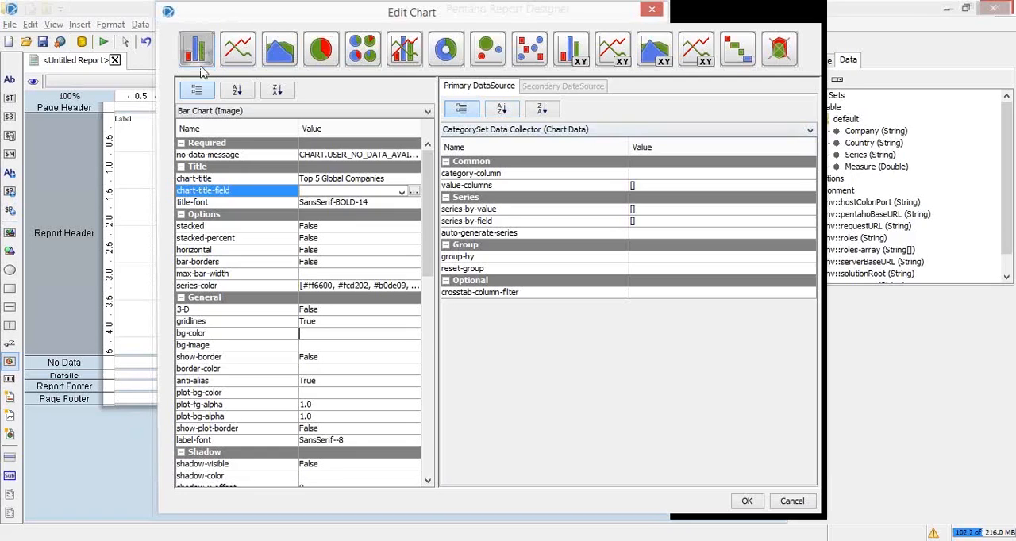
Switch to the Pentaho_M2_PPT_1st Draft.pptx slide show in PowerPoint
{"action": "key", "text": "alt+Tab"}
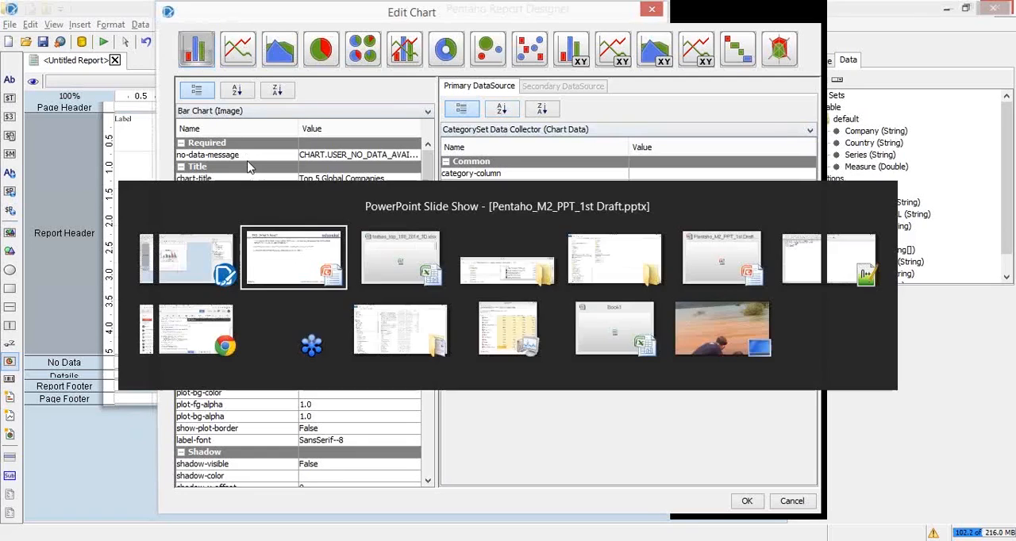
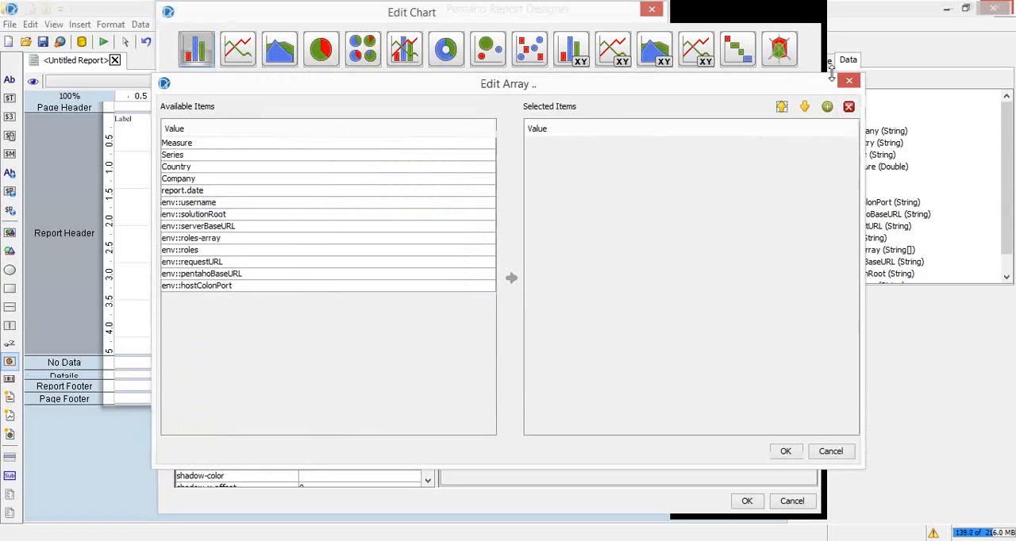
Set the bar chart's value-columns property to the Measure field
{"action": "left_click", "coordinate": [848, 81]}
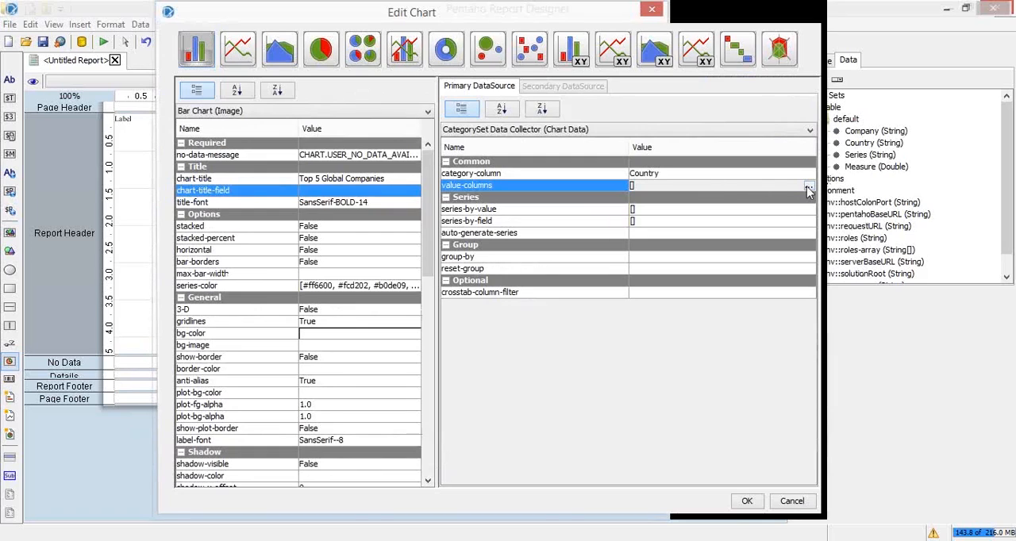
{"action": "left_click", "coordinate": [807, 186]}
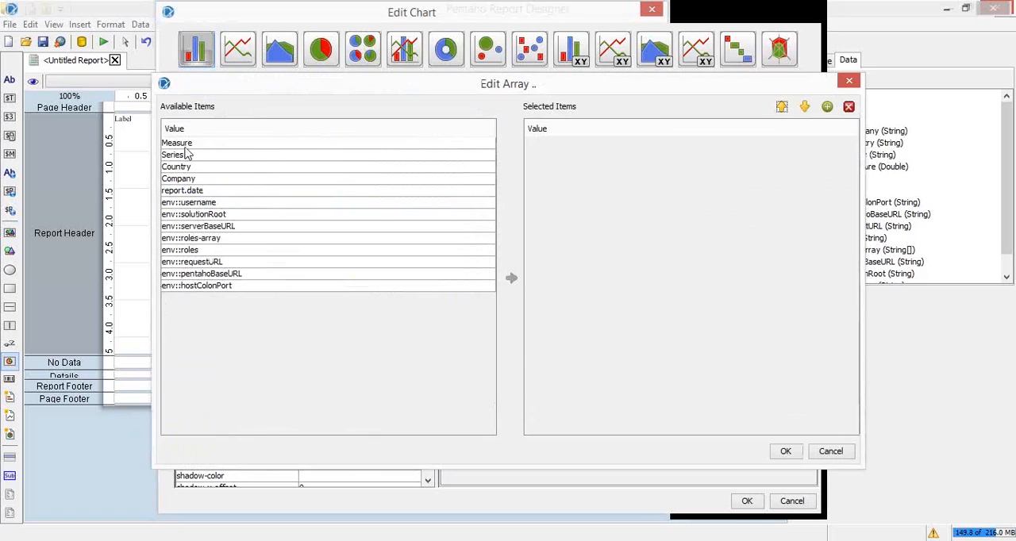
{"action": "left_click", "coordinate": [186, 146]}
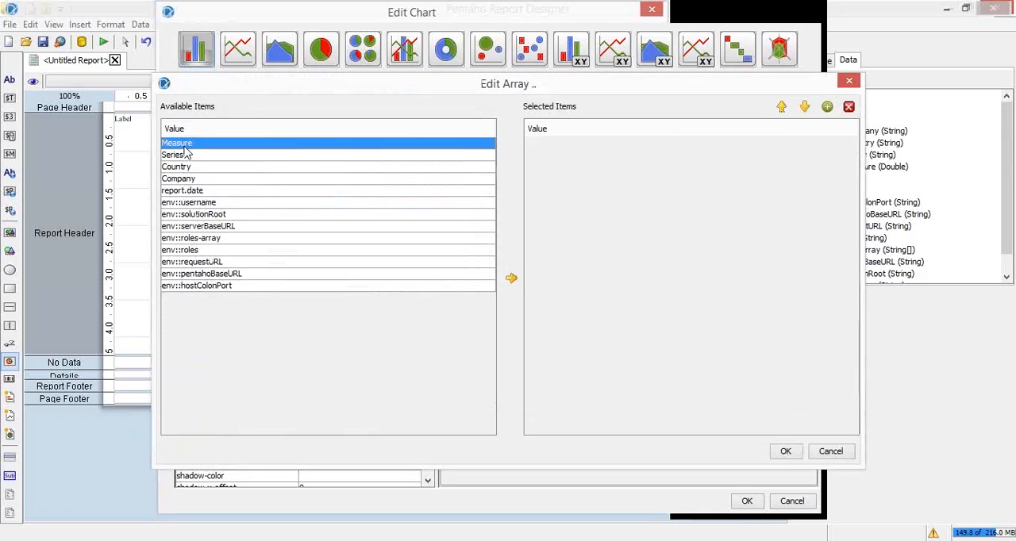
{"action": "left_click", "coordinate": [512, 280]}
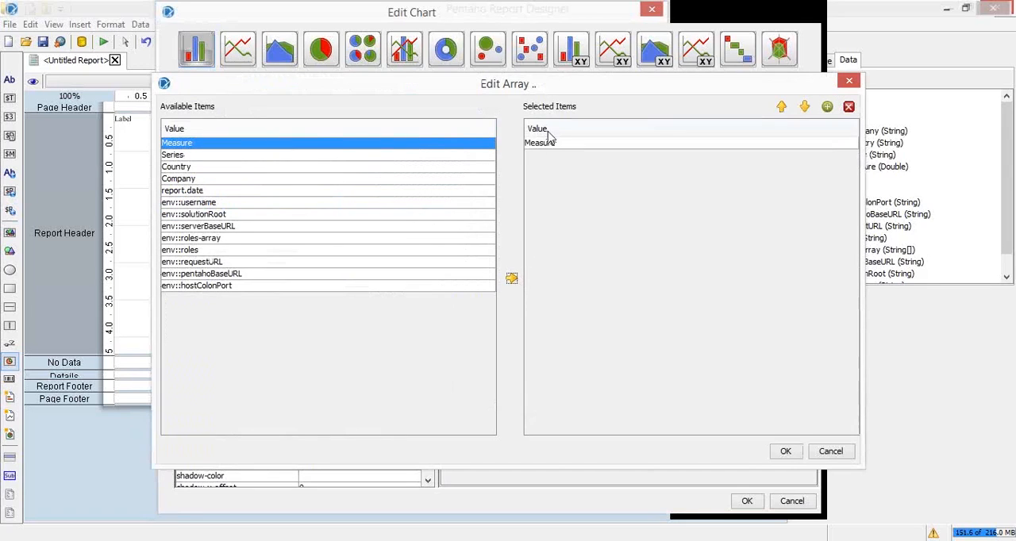
{"action": "left_click", "coordinate": [778, 453]}
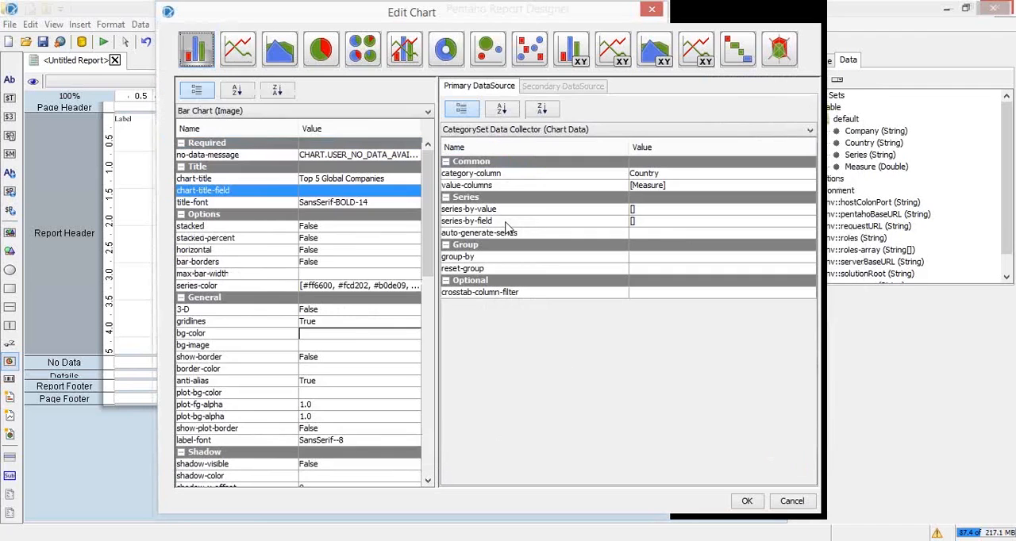
Set the chart's series-by-field property to a single Series entry, removing the duplicate from the selected items
{"action": "left_click", "coordinate": [674, 225]}
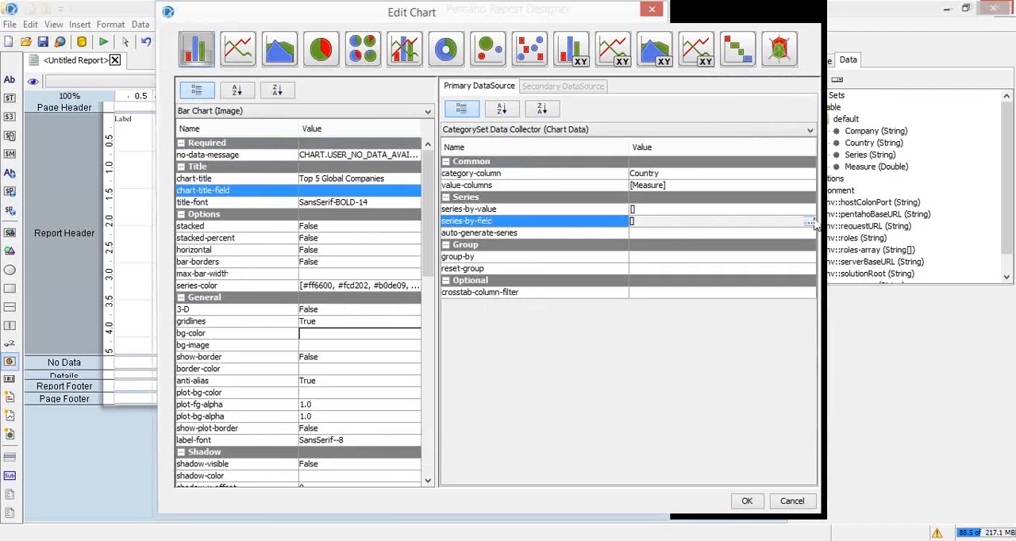
{"action": "left_click", "coordinate": [809, 223]}
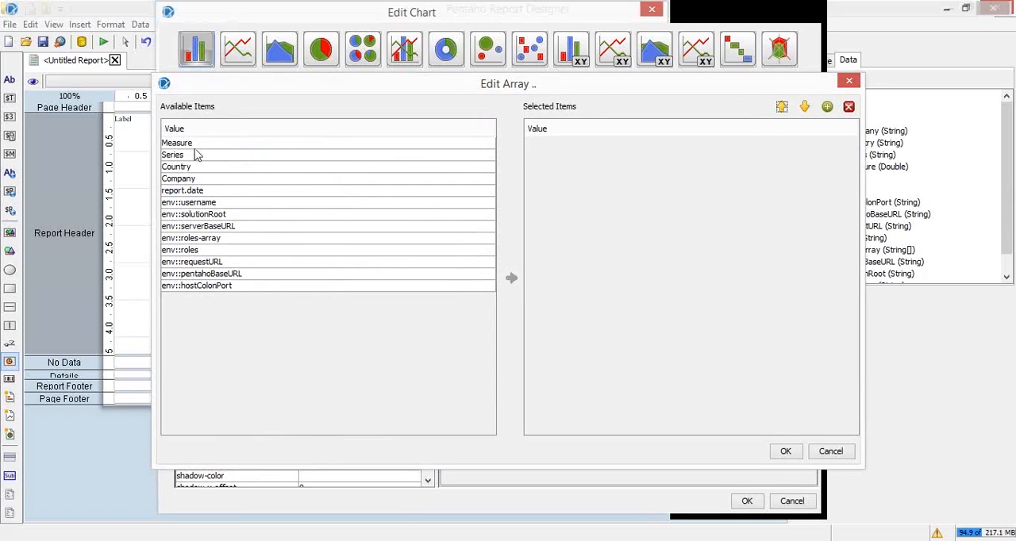
{"action": "left_click", "coordinate": [194, 156]}
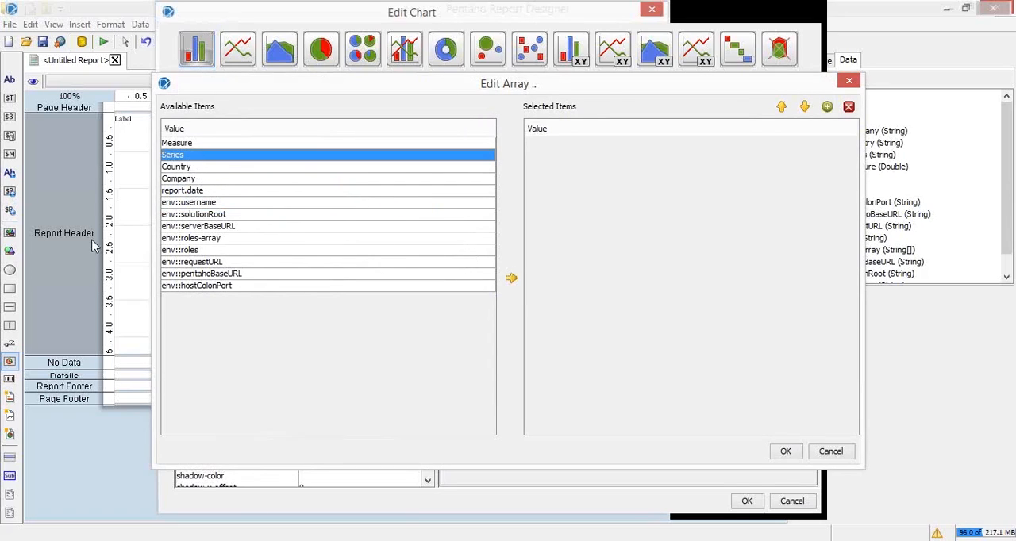
{"action": "left_click", "coordinate": [512, 279]}
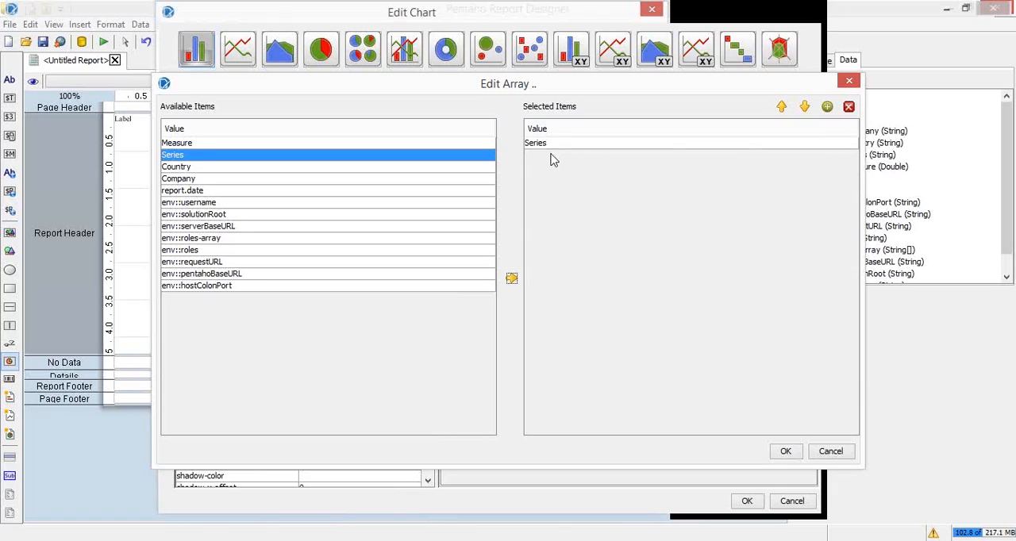
{"action": "left_click", "coordinate": [512, 278]}
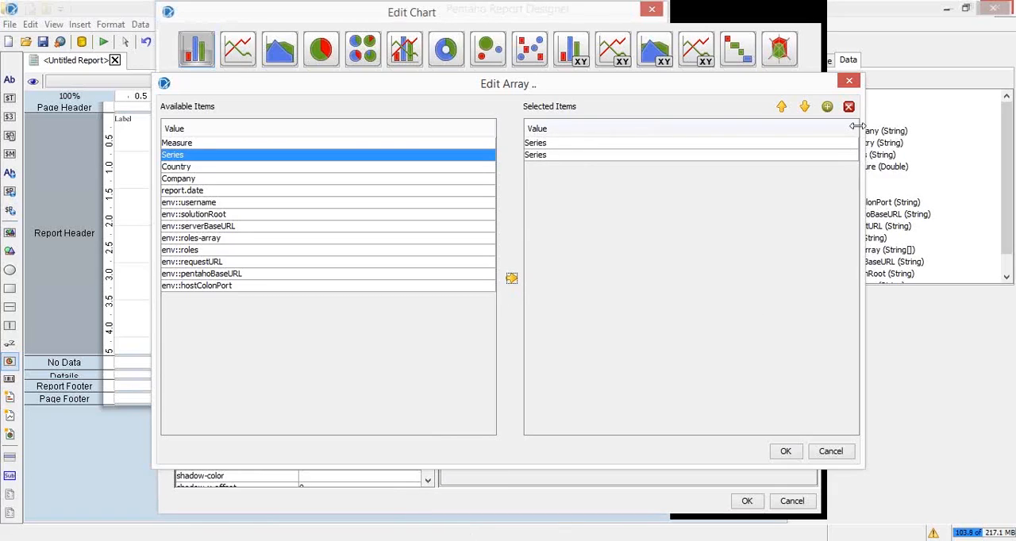
{"action": "left_click", "coordinate": [784, 156]}
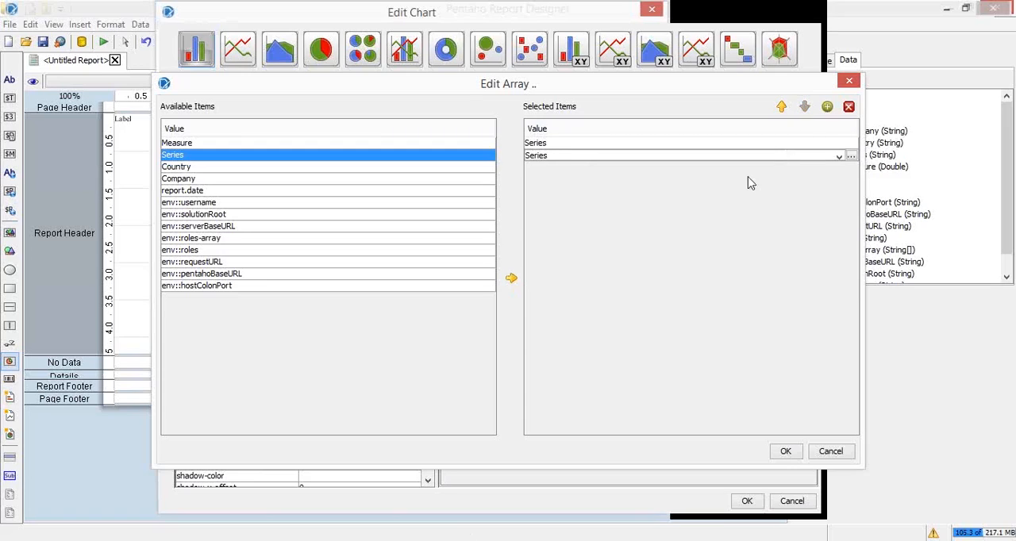
{"action": "left_click", "coordinate": [849, 108]}
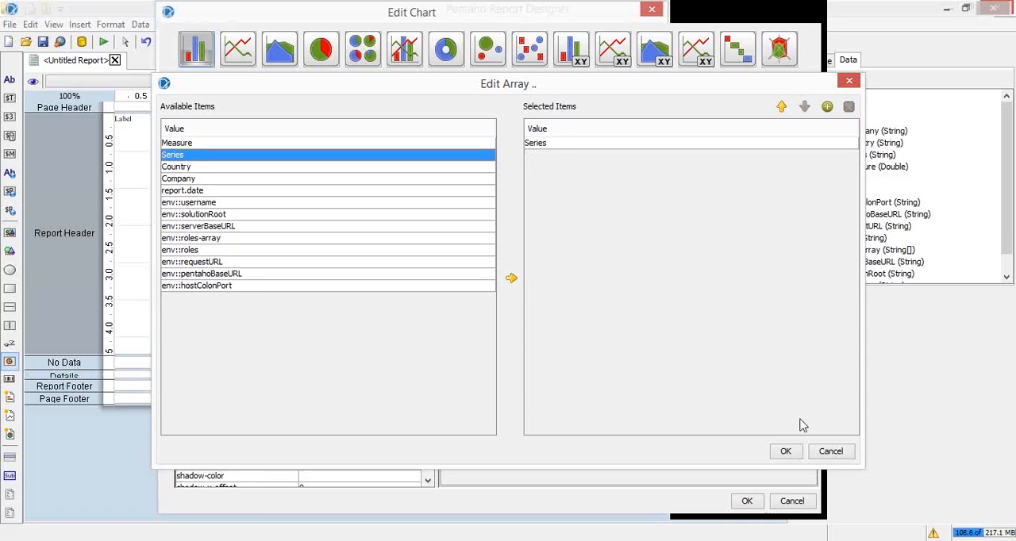
{"action": "left_click", "coordinate": [786, 452]}
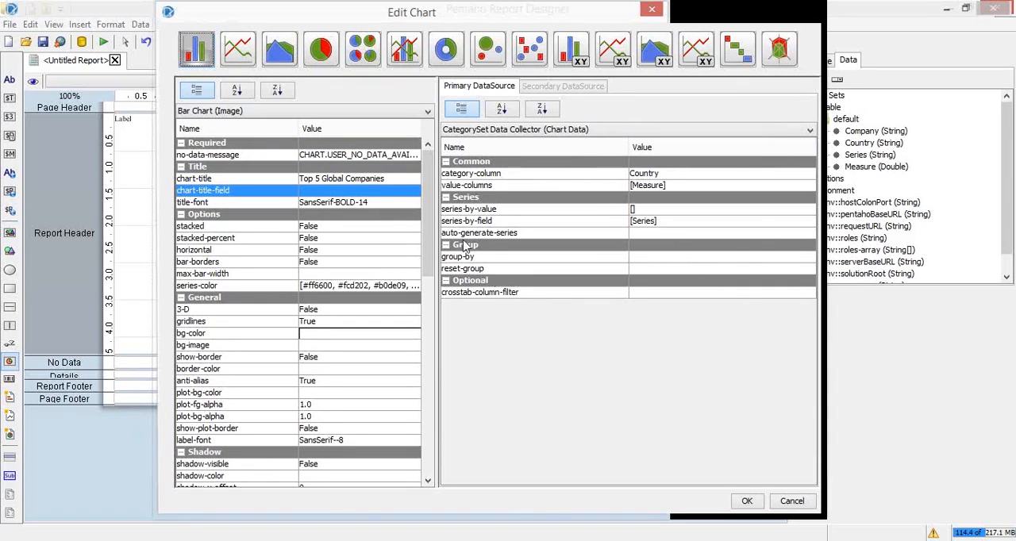
Review the selected items of the series-by-field property and close its array editor without changes
{"action": "left_click", "coordinate": [684, 223]}
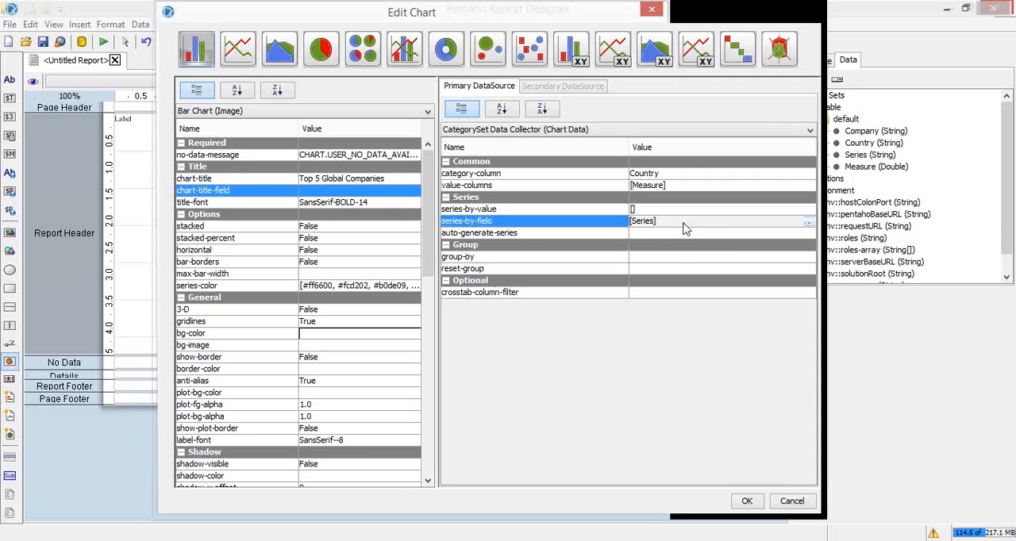
{"action": "left_click", "coordinate": [813, 222]}
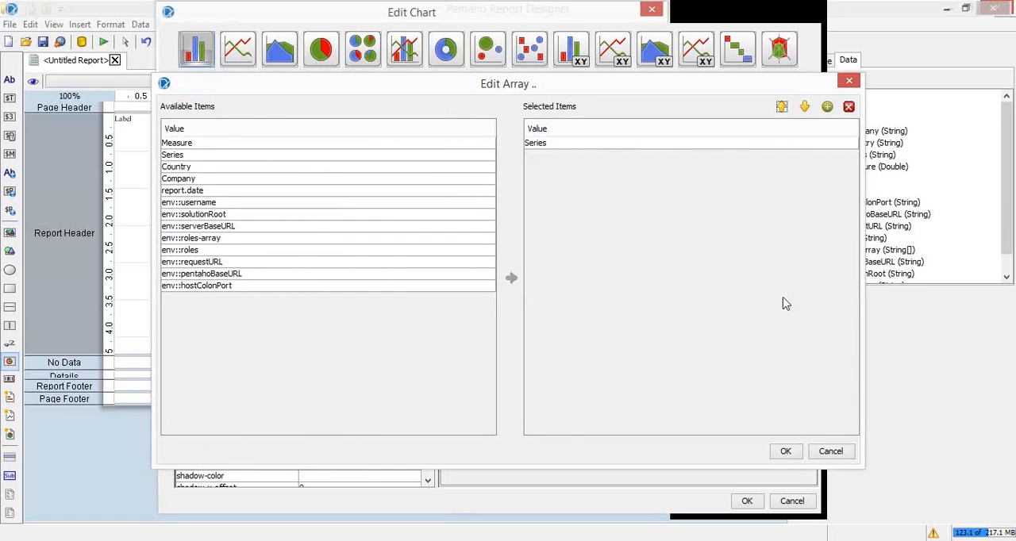
{"action": "left_click", "coordinate": [829, 452]}
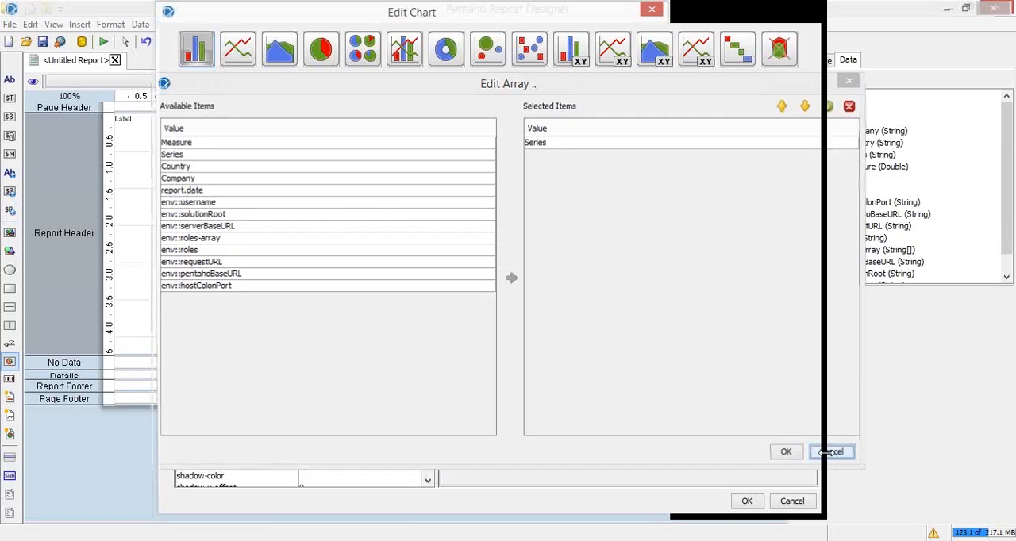
{"action": "left_click", "coordinate": [827, 452]}
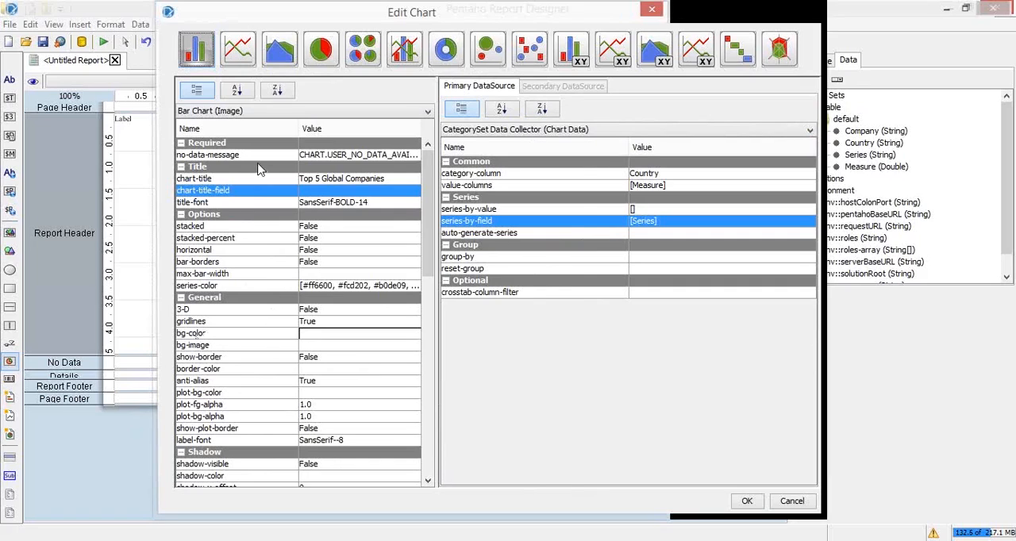
Apply the bar chart settings and preview the report
{"action": "left_click", "coordinate": [354, 180]}
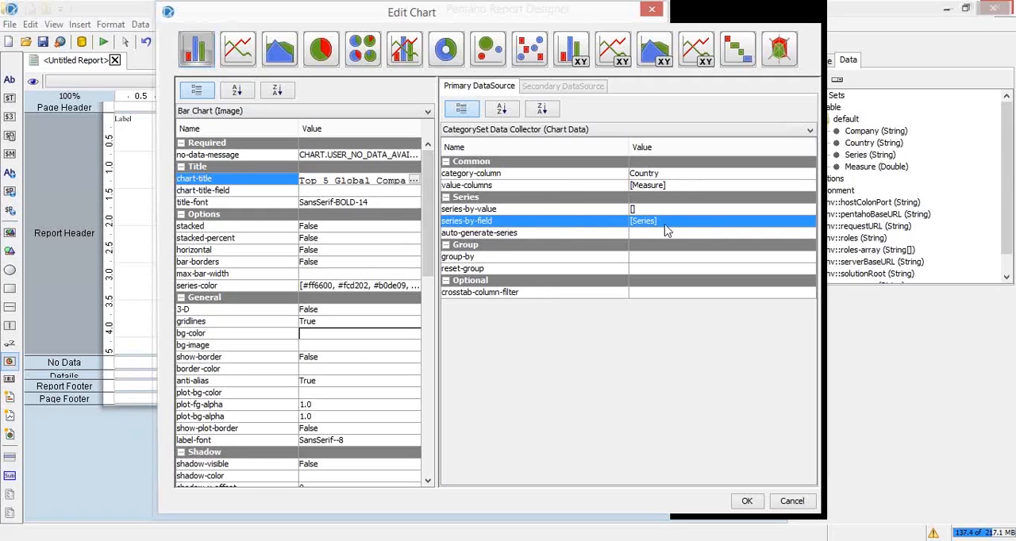
{"action": "left_click", "coordinate": [754, 508]}
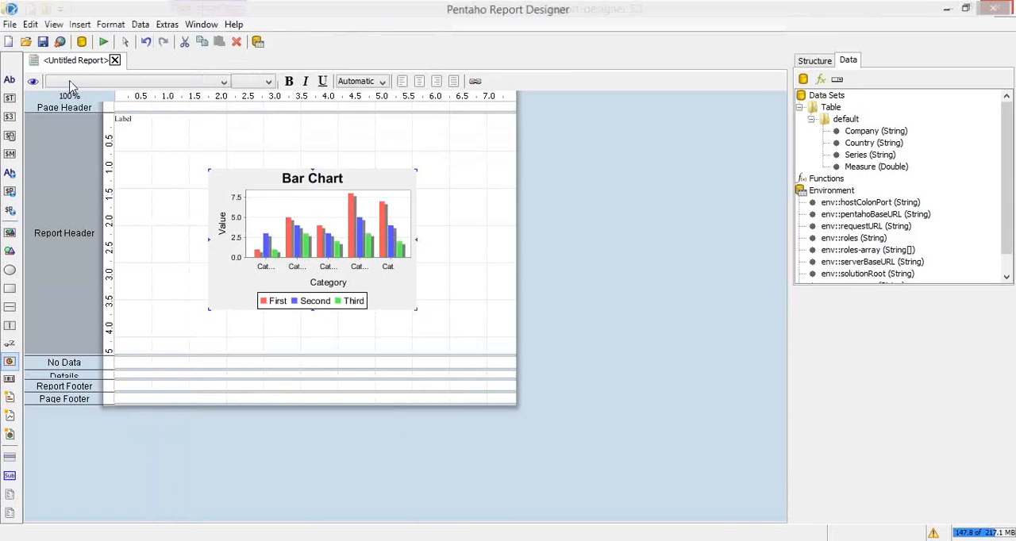
{"action": "left_click", "coordinate": [103, 41]}
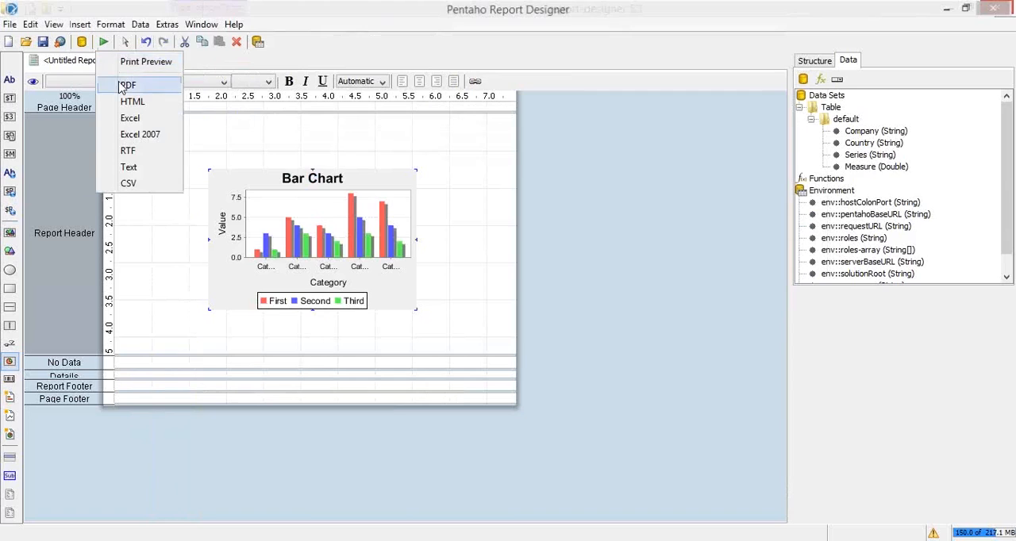
{"action": "left_click", "coordinate": [132, 84]}
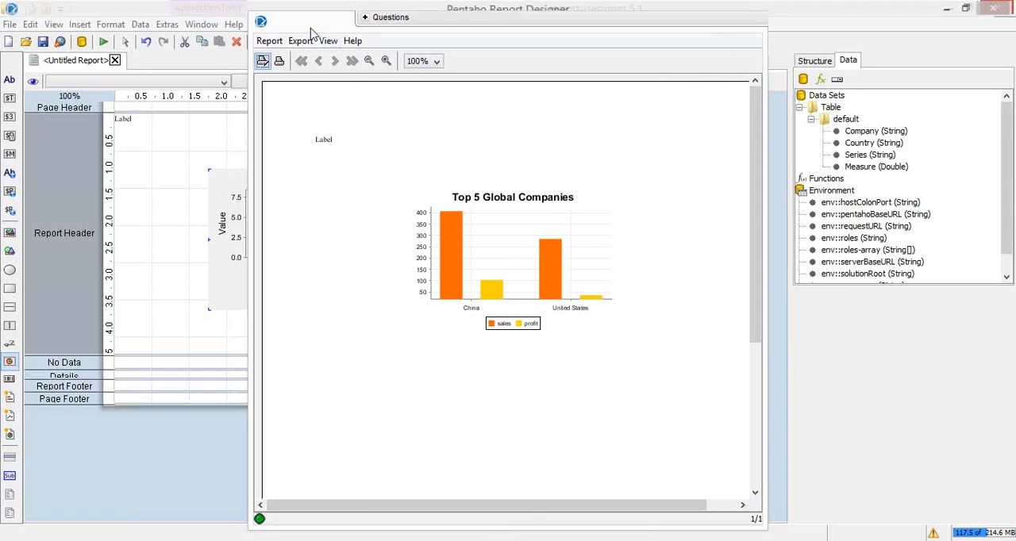
{"action": "left_click_drag", "start_coordinate": [312, 27], "coordinate": [290, 61]}
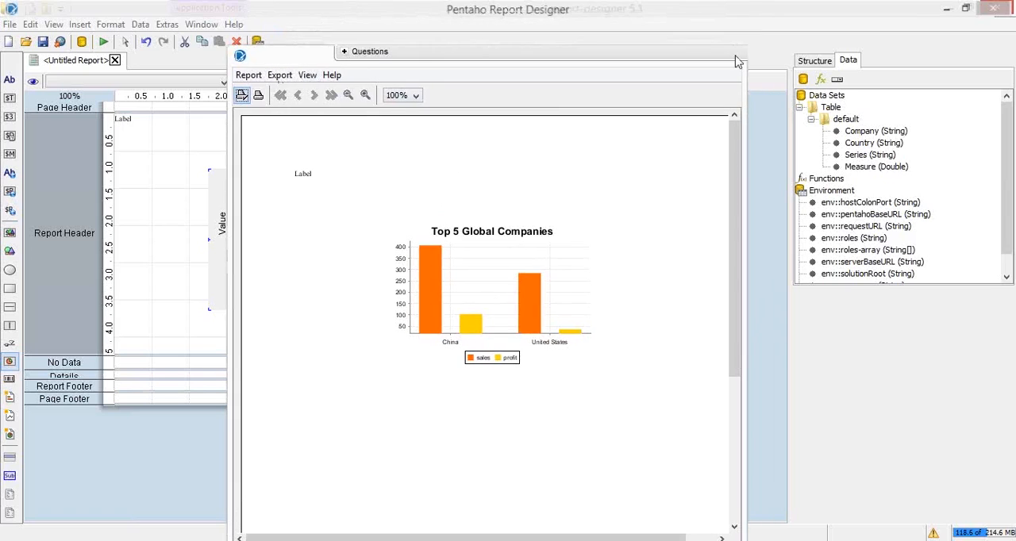
{"action": "left_click", "coordinate": [103, 42]}
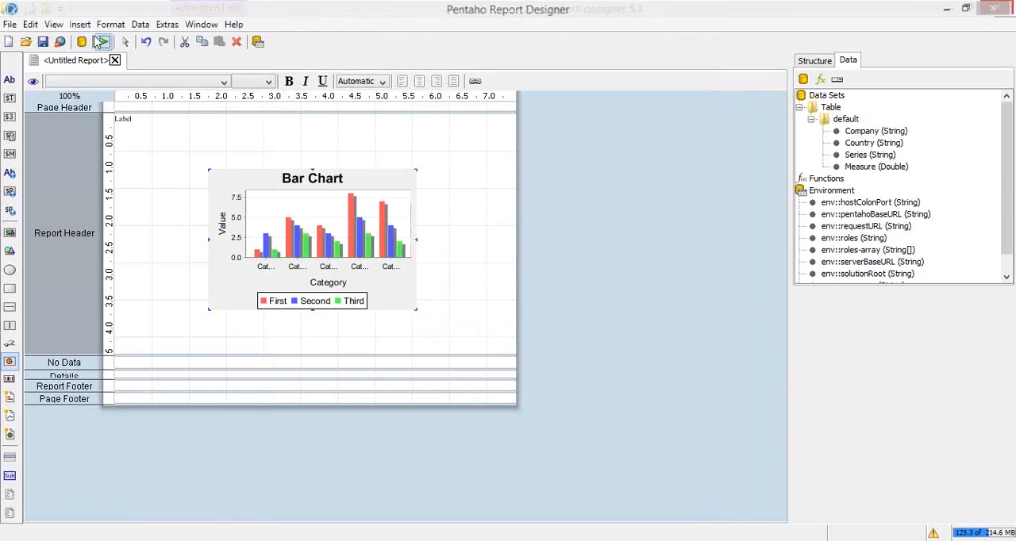
{"action": "left_click", "coordinate": [146, 83]}
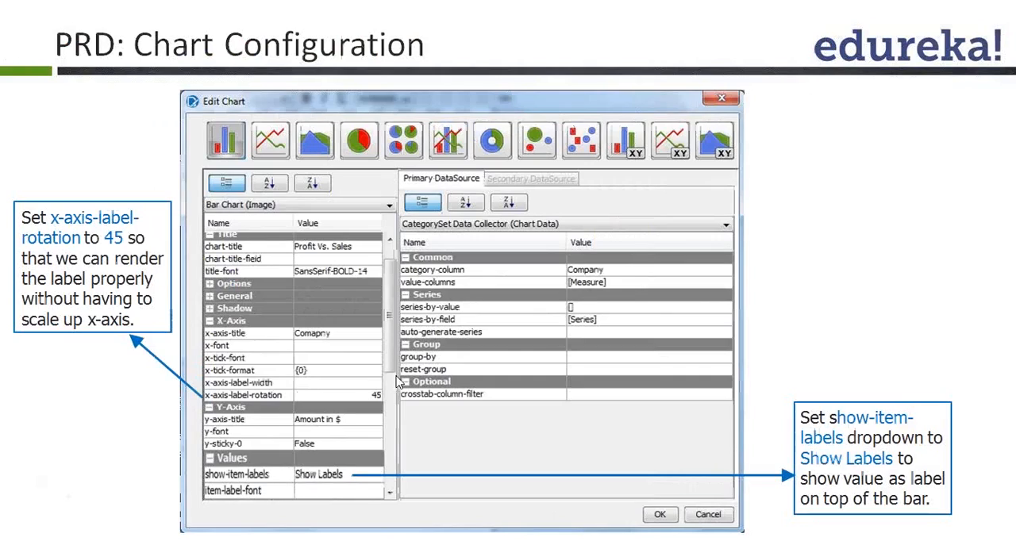
Switch back to Pentaho Report Designer and look through the bar chart's grouped properties in the chart editor
{"action": "key", "text": "alt+Tab"}
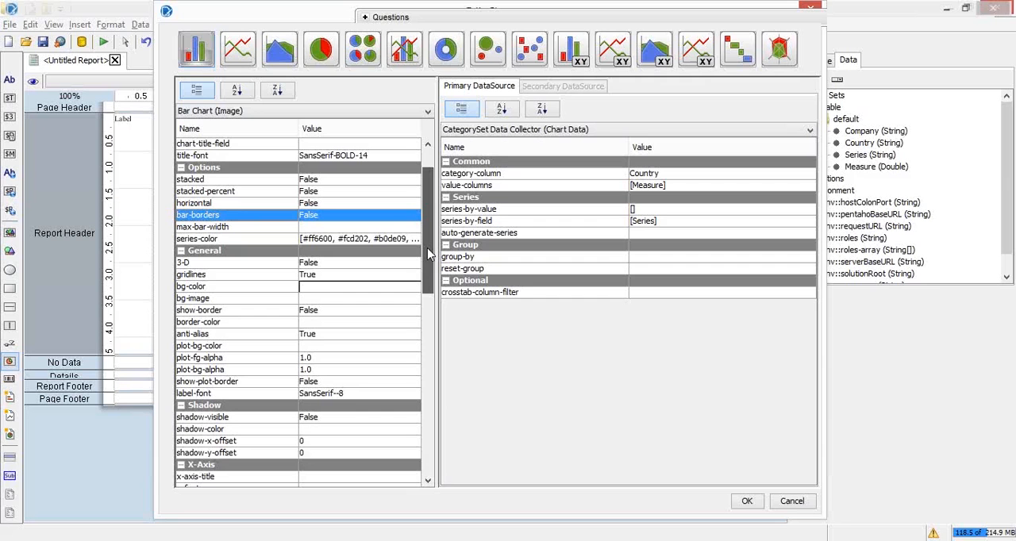
{"action": "left_click_drag", "start_coordinate": [428, 254], "coordinate": [434, 305]}
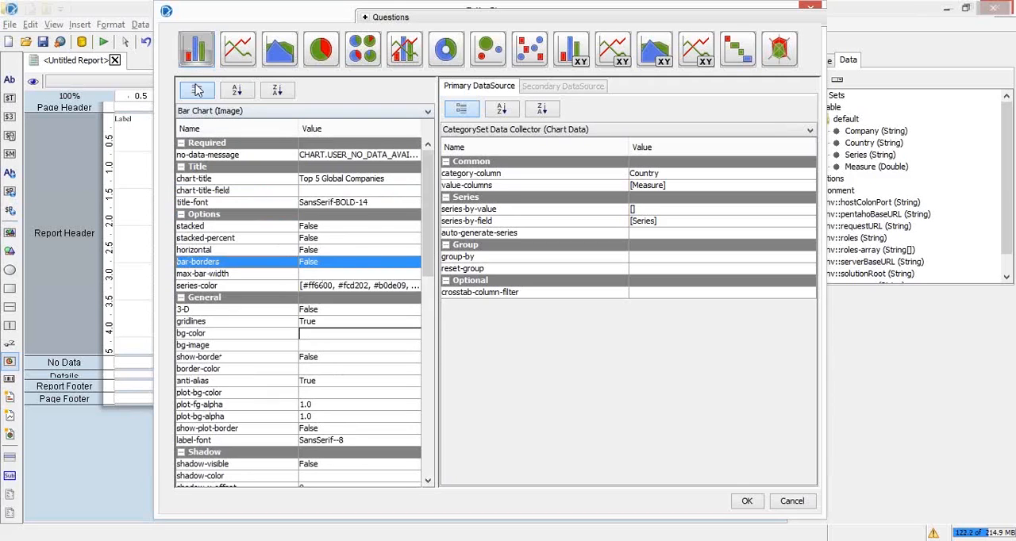
{"action": "left_click", "coordinate": [197, 90]}
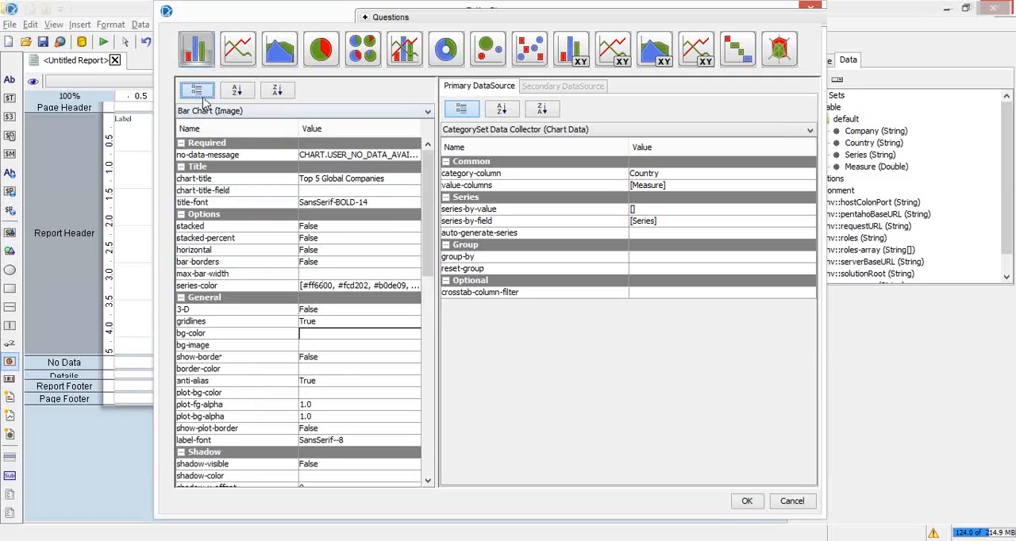
{"action": "left_click", "coordinate": [227, 155]}
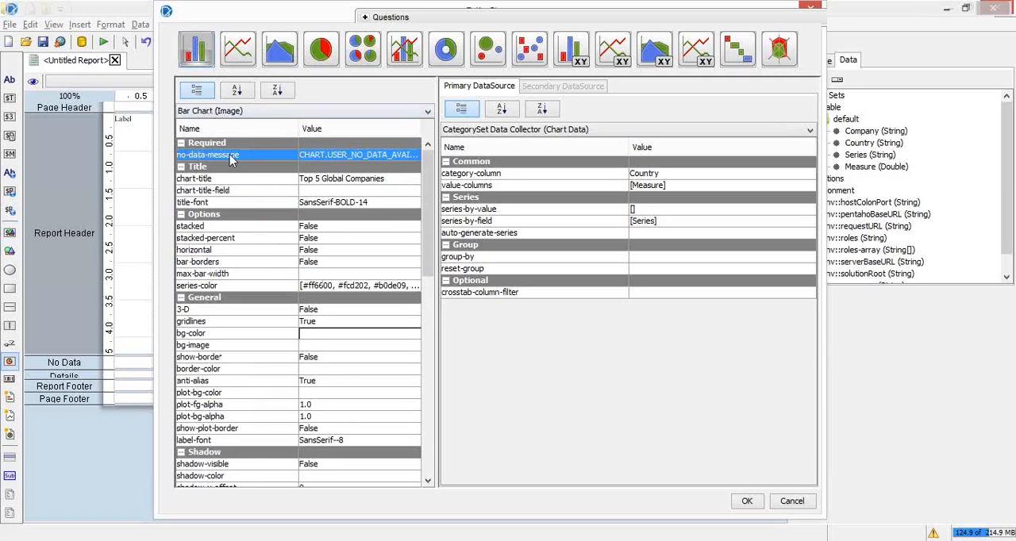
{"action": "left_click", "coordinate": [199, 93]}
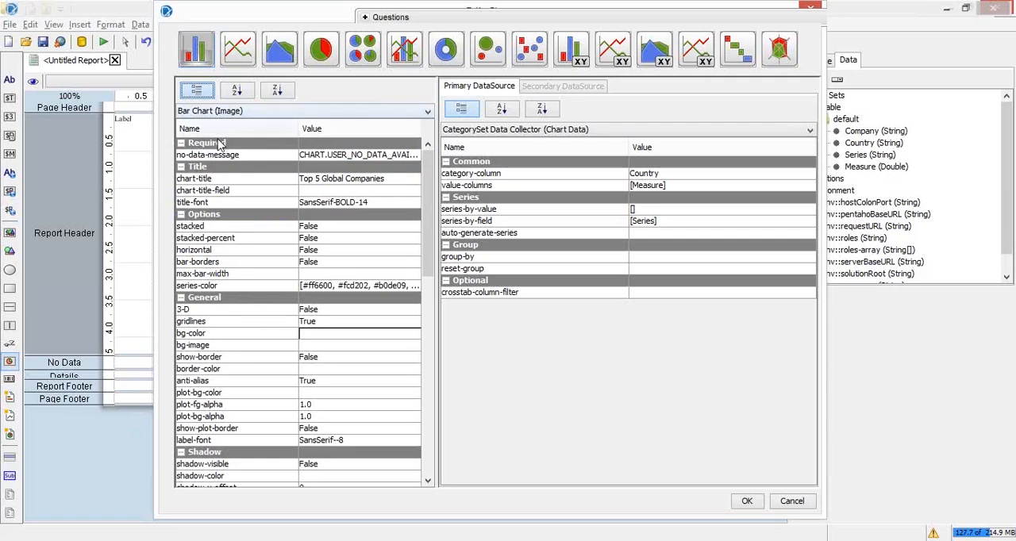
{"action": "left_click", "coordinate": [218, 142]}
{"action": "left_click", "coordinate": [197, 90]}
{"action": "left_click", "coordinate": [233, 156]}
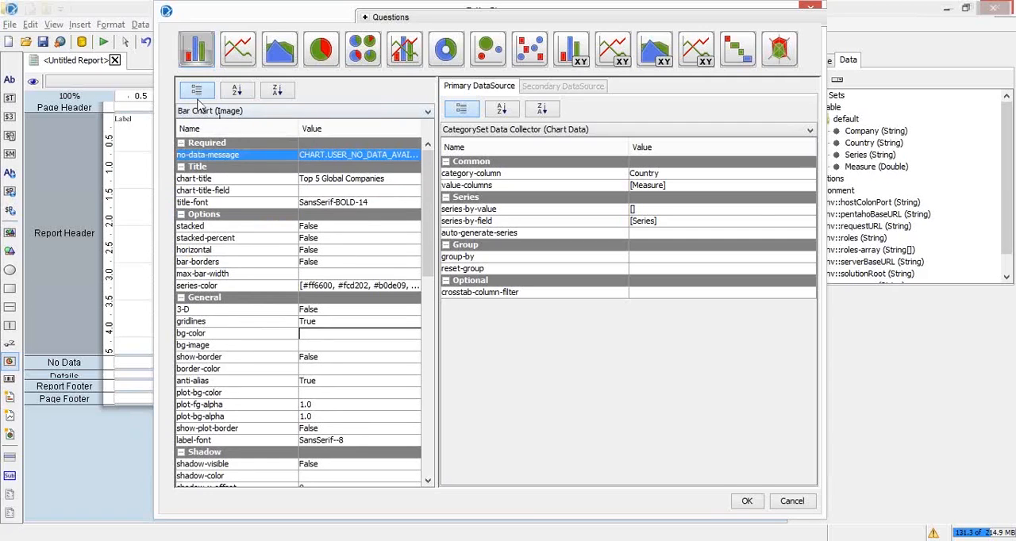
{"action": "left_click", "coordinate": [414, 227]}
{"action": "left_click", "coordinate": [428, 286]}
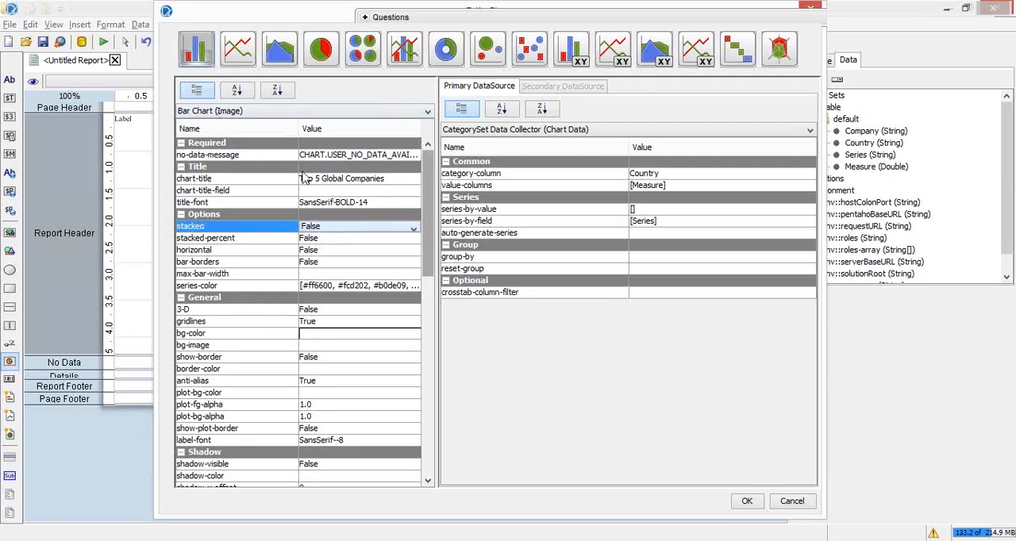
Collapse the Required, Title and Options property groups and bring the X-Axis properties into view
{"action": "left_click", "coordinate": [181, 143]}
{"action": "left_click", "coordinate": [181, 154]}
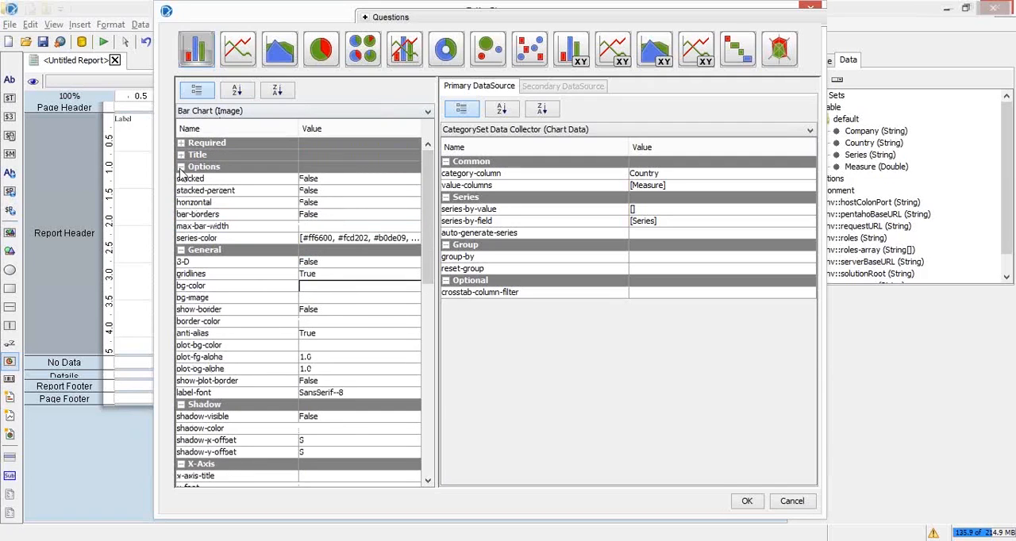
{"action": "left_click", "coordinate": [181, 167]}
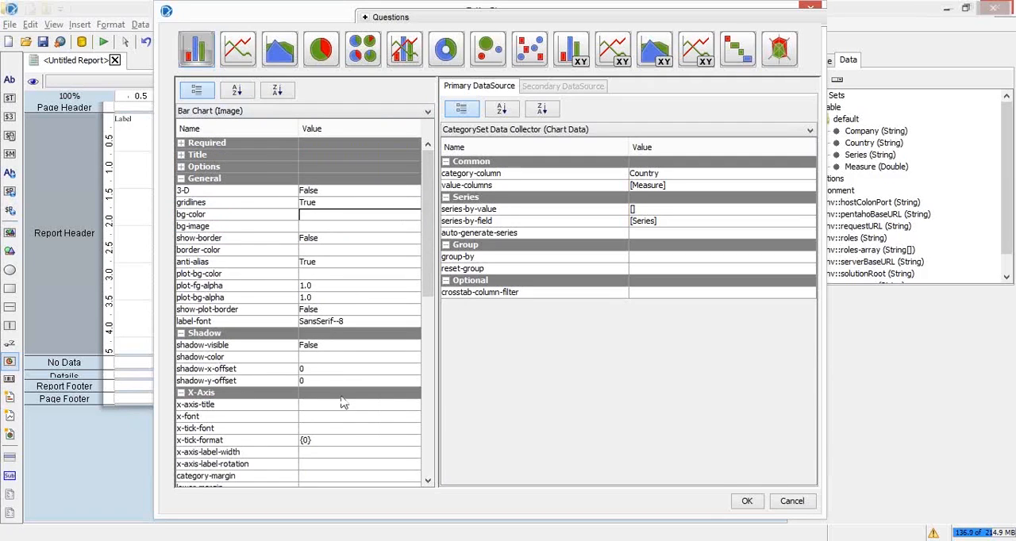
{"action": "left_click_drag", "start_coordinate": [428, 269], "coordinate": [424, 296]}
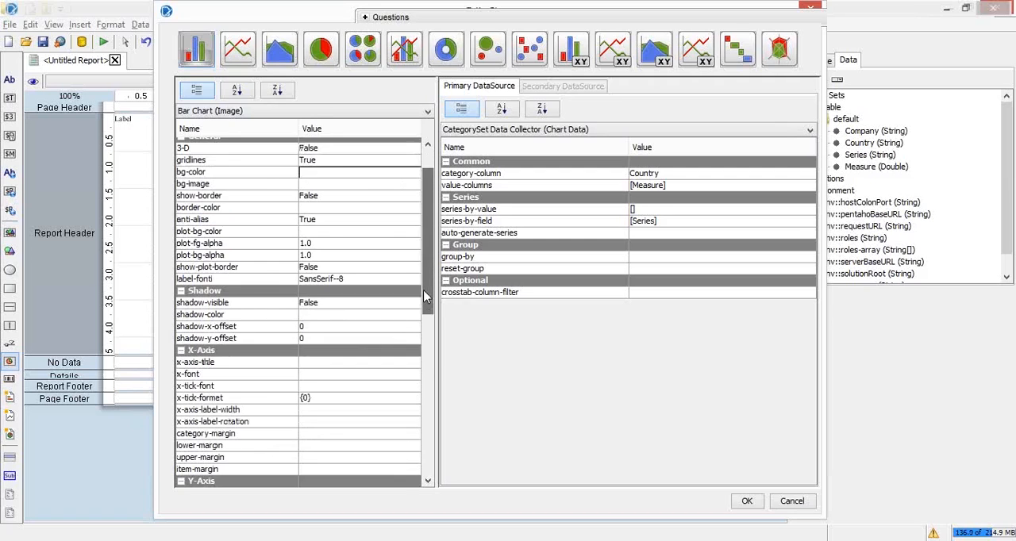
{"action": "scroll", "coordinate": [223, 277], "scroll_direction": "down", "scroll_amount": 5}
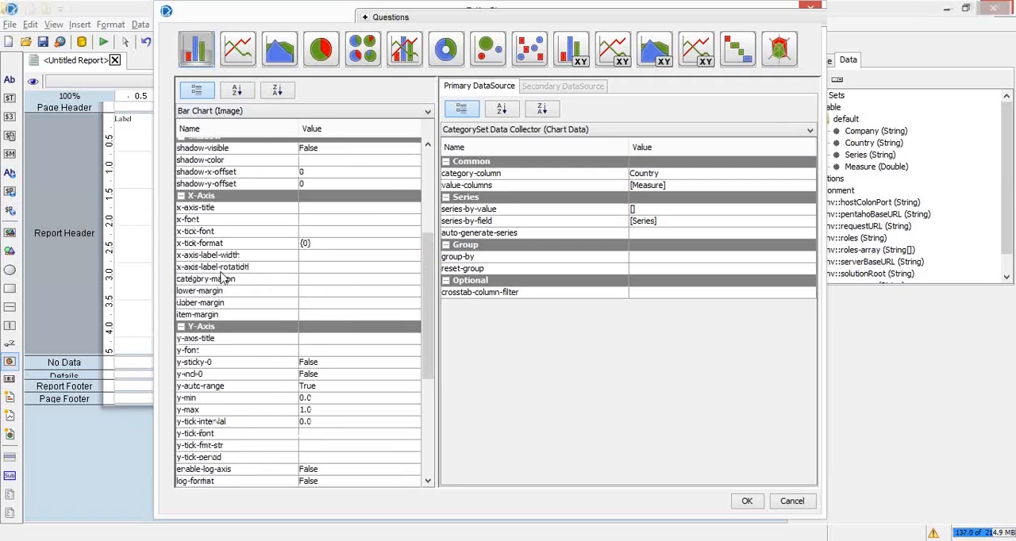
Set the bar chart's x-axis label rotation to 45 and apply the chart settings
{"action": "left_click", "coordinate": [262, 268]}
{"action": "left_click", "coordinate": [357, 266]}
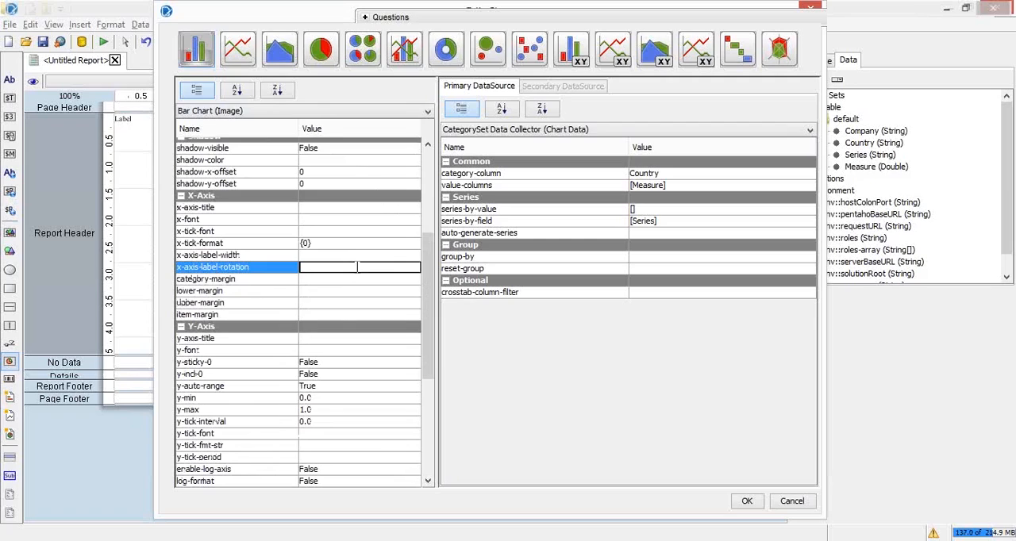
{"action": "type", "text": "45"}
{"action": "key", "text": "Return"}
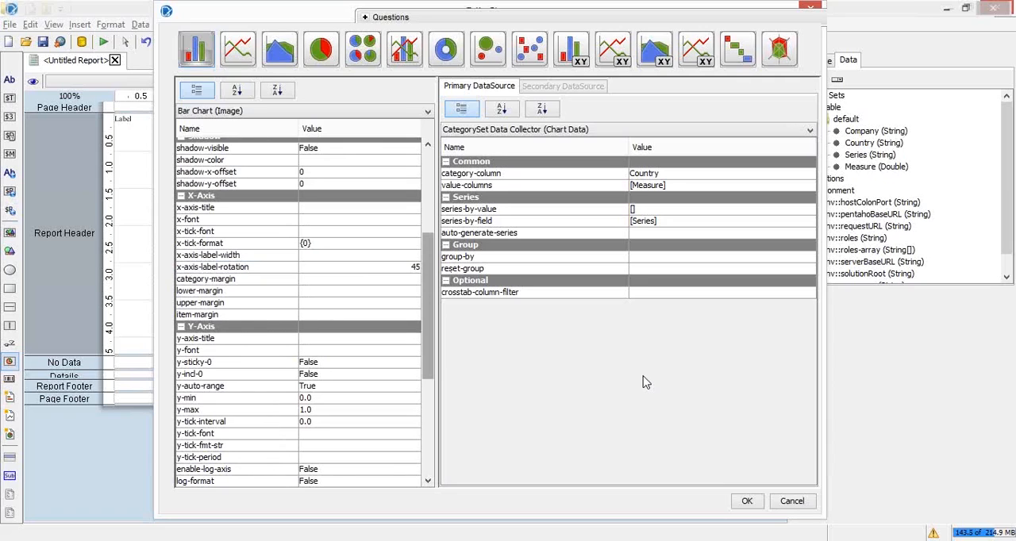
{"action": "left_click", "coordinate": [747, 500]}
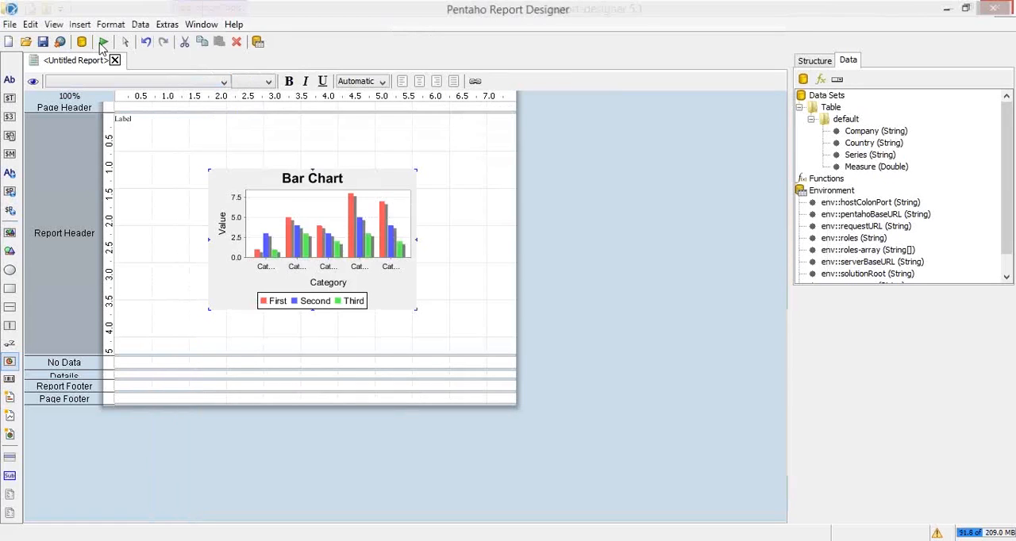
Preview the report to check the rotated category labels on the bar chart, and close the preview
{"action": "left_click", "coordinate": [103, 42]}
{"action": "left_click", "coordinate": [129, 64]}
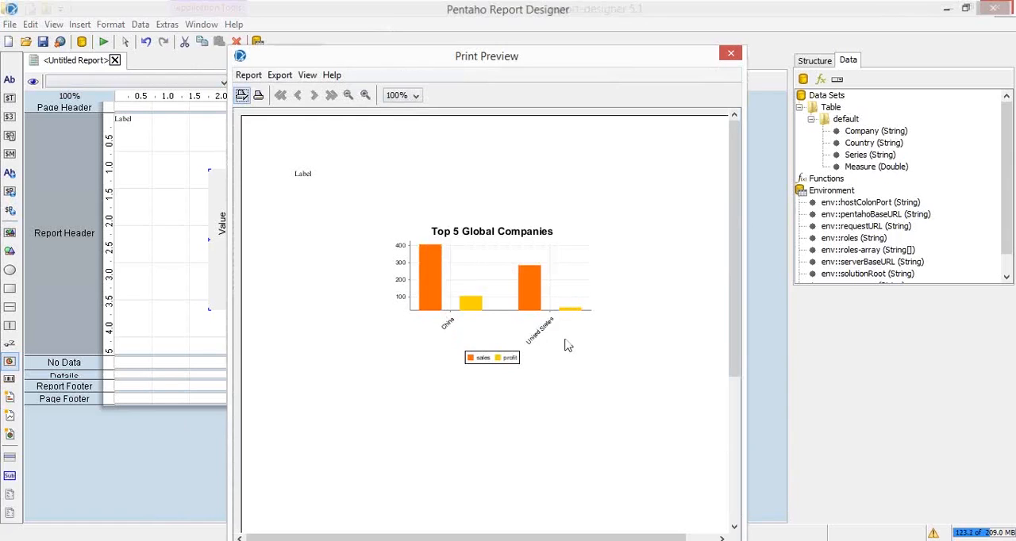
{"action": "left_click", "coordinate": [99, 43]}
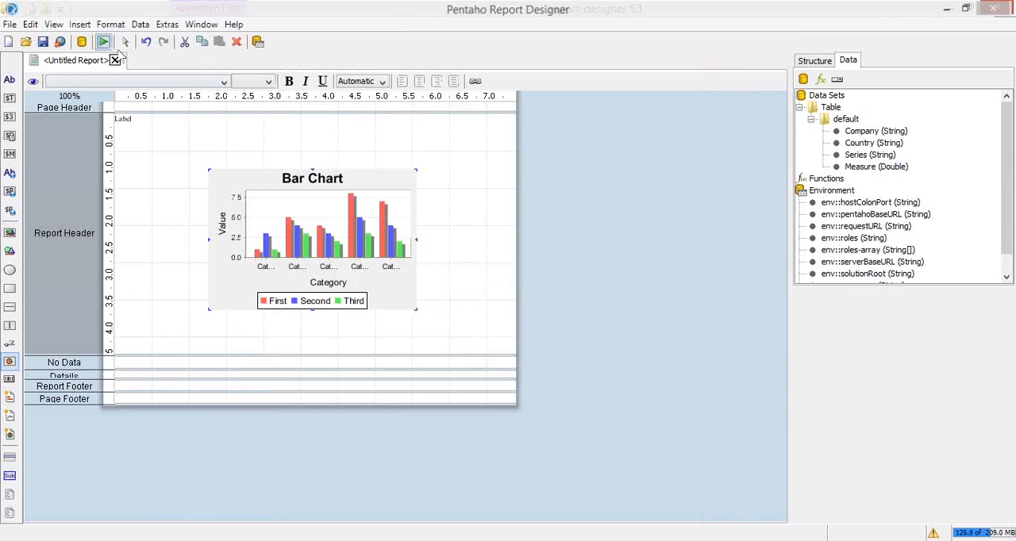
Reopen the bar chart for editing and review its chart properties and primary data source settings
{"action": "double_click", "coordinate": [356, 230]}
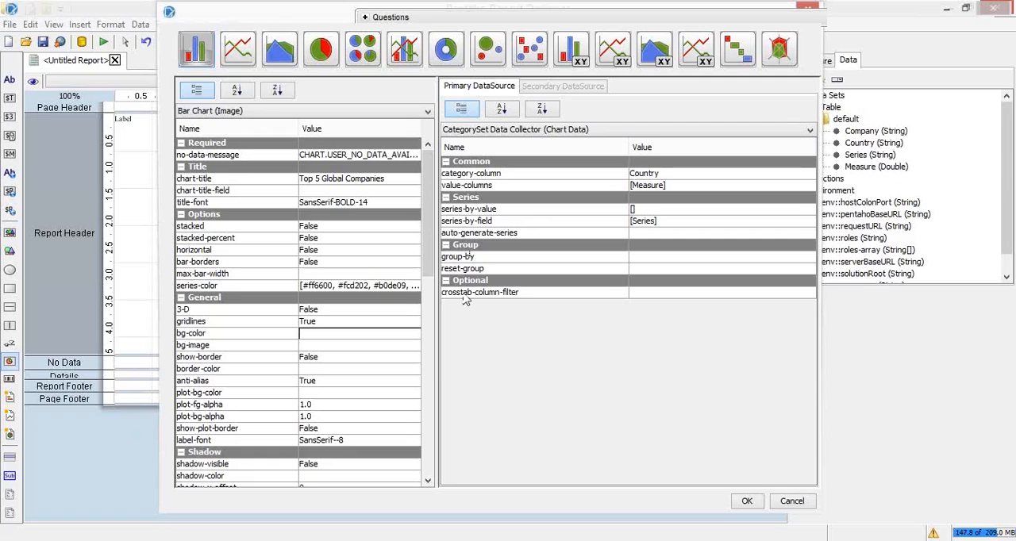
{"action": "left_click", "coordinate": [863, 20]}
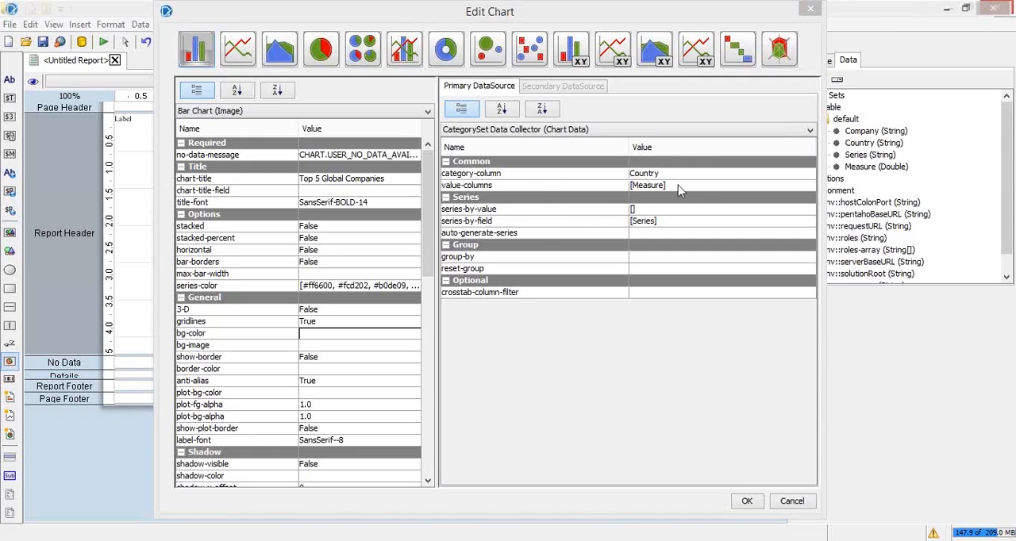
{"action": "left_click", "coordinate": [136, 236]}
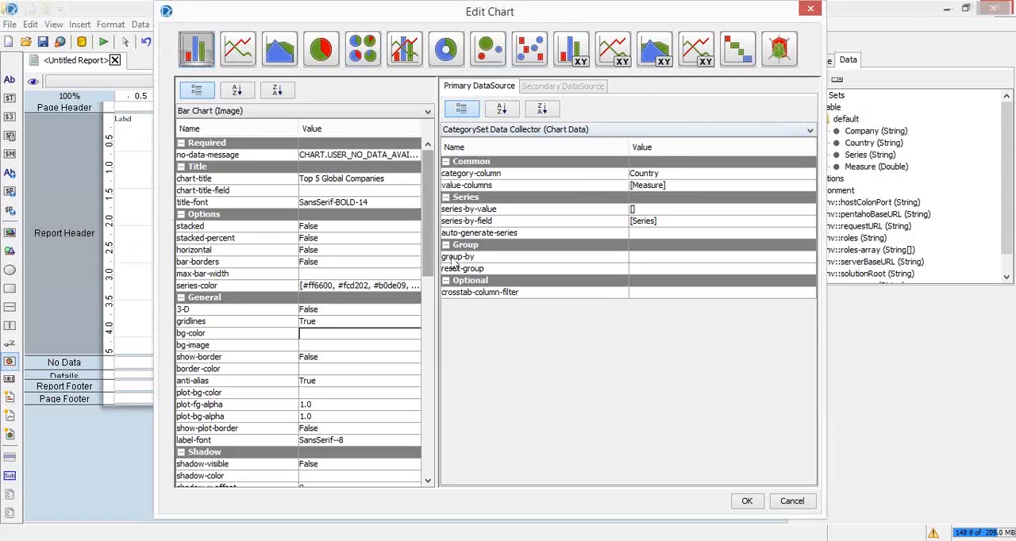
{"action": "left_click_drag", "start_coordinate": [628, 16], "coordinate": [536, 41]}
Switch to the presentation and view the Profit vs. Sales chart of the PRD Running Chart Example
{"action": "key", "text": "alt+Tab"}
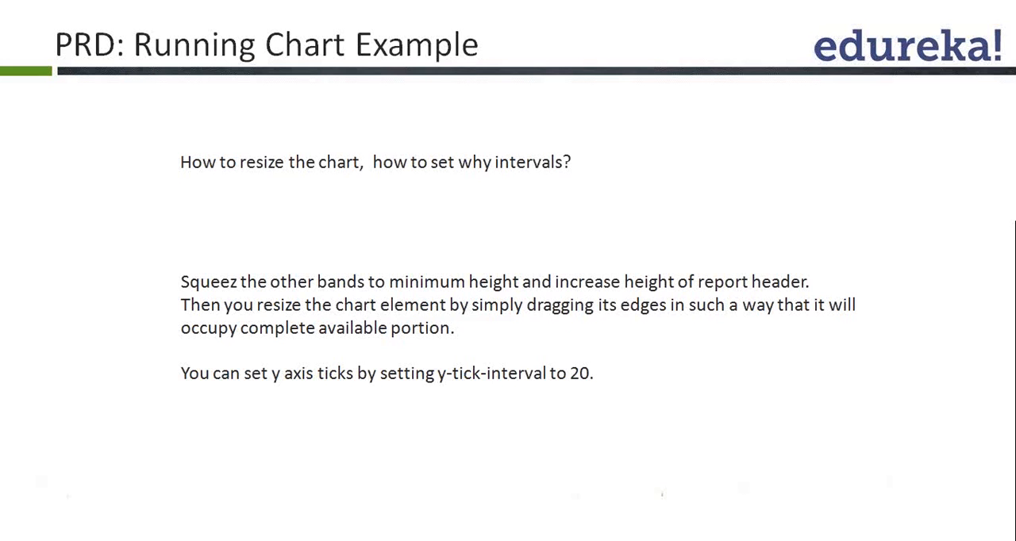
{"action": "left_click", "coordinate": [182, 17]}
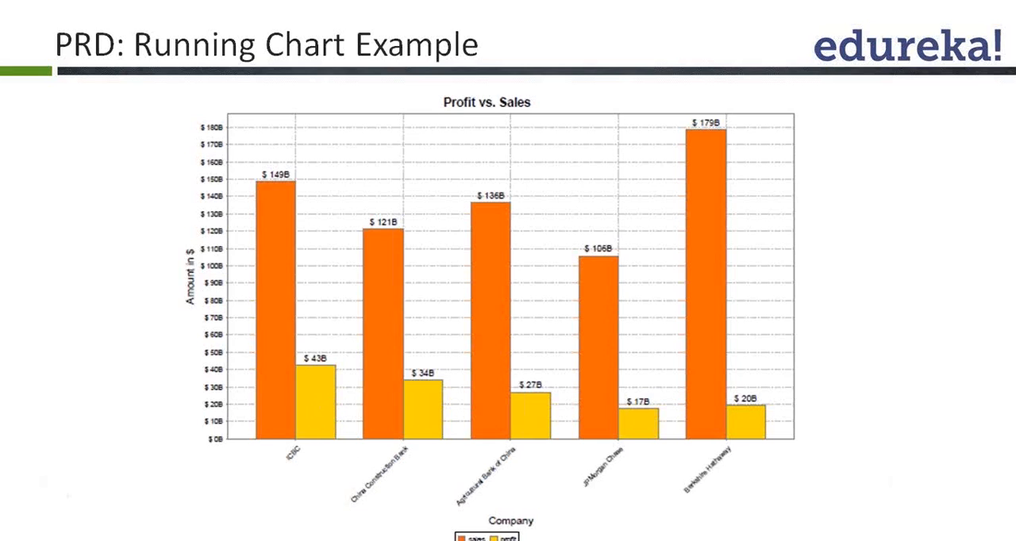
Check the bar chart's series-by-field setting, and switch to the forbes_top_100_2014_3D.xlsx workbook to examine the sales and profit rows of the Series column
{"action": "key", "text": "alt+Tab"}
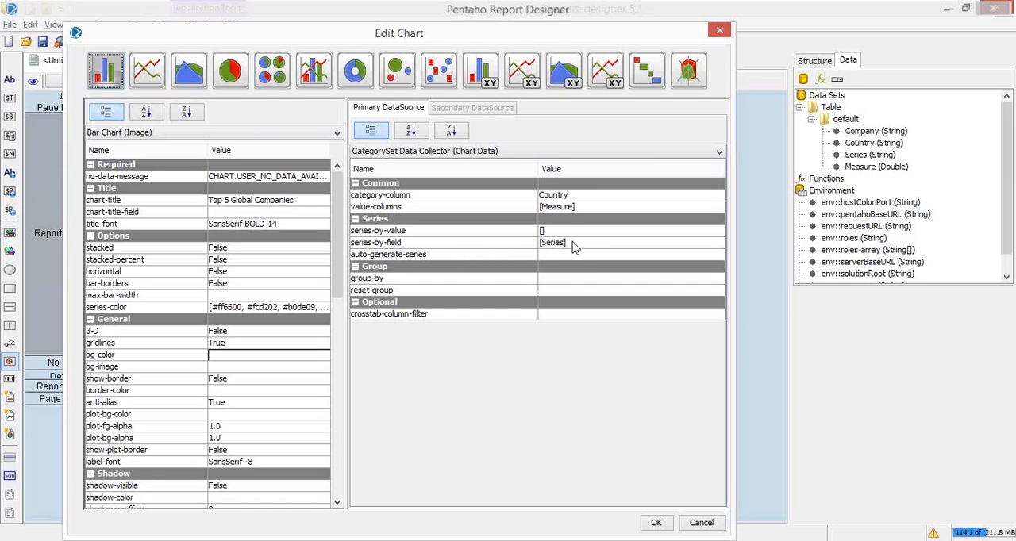
{"action": "left_click", "coordinate": [579, 248]}
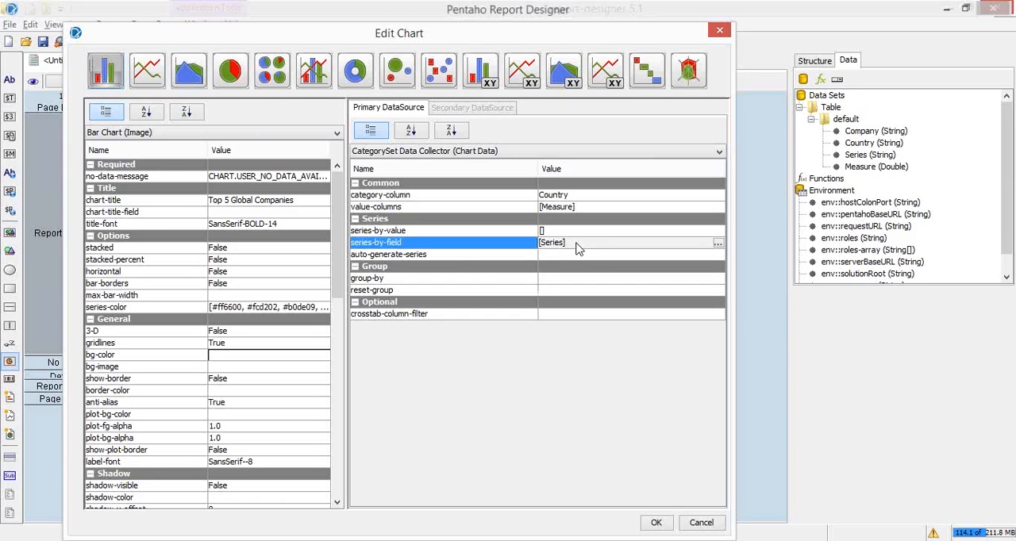
{"action": "key", "text": "alt+Tab"}
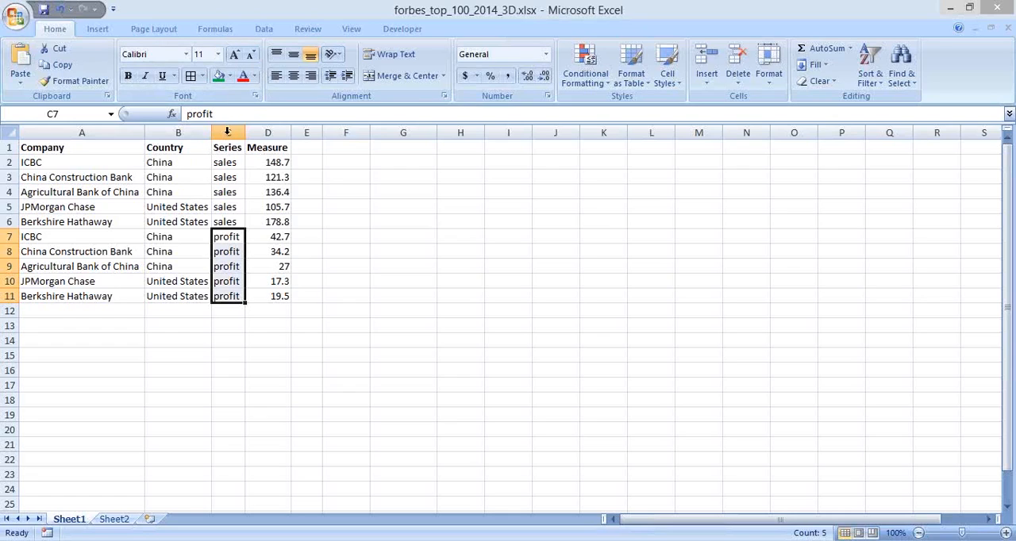
{"action": "left_click", "coordinate": [227, 131]}
{"action": "left_click_drag", "start_coordinate": [229, 153], "coordinate": [227, 296]}
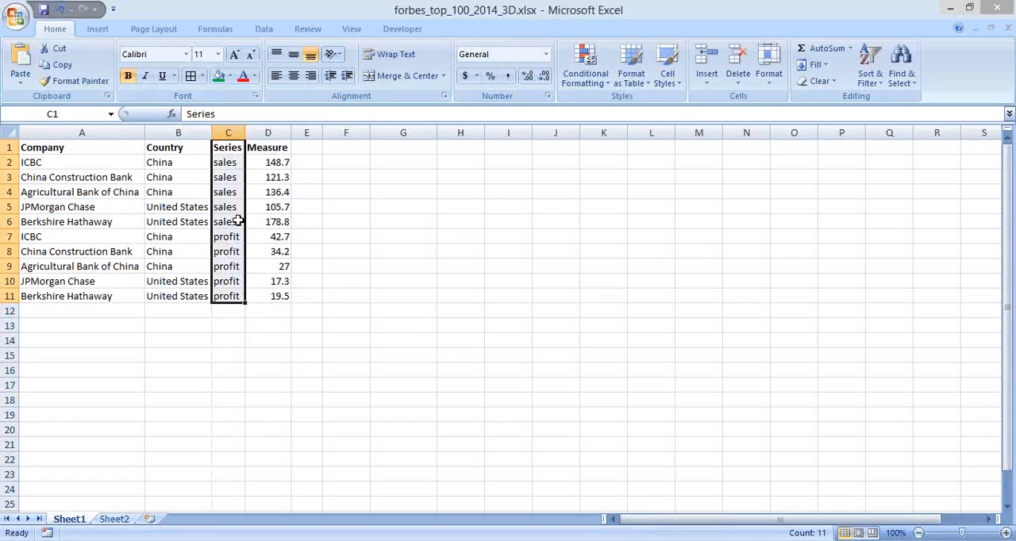
{"action": "left_click", "coordinate": [225, 163]}
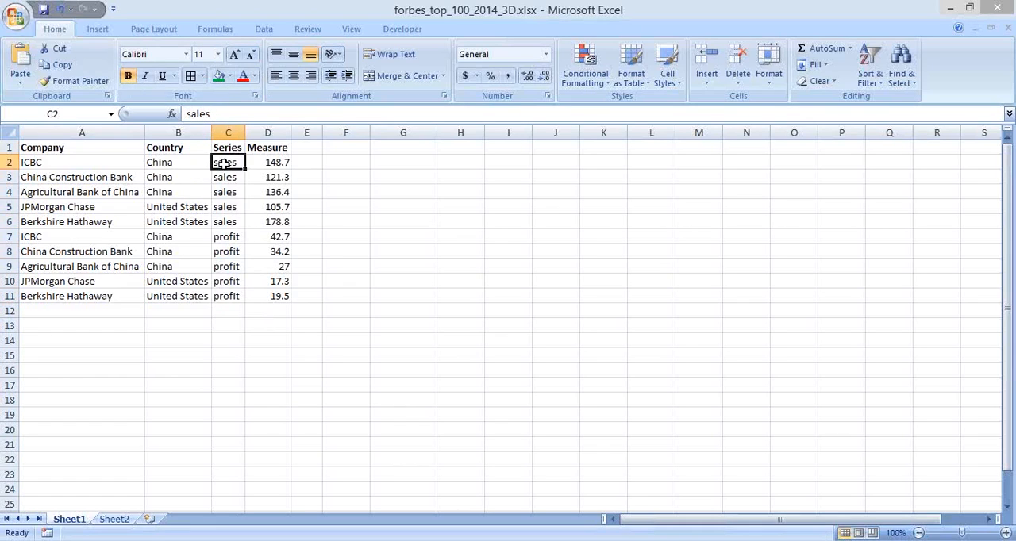
{"action": "left_click_drag", "start_coordinate": [226, 237], "coordinate": [221, 297]}
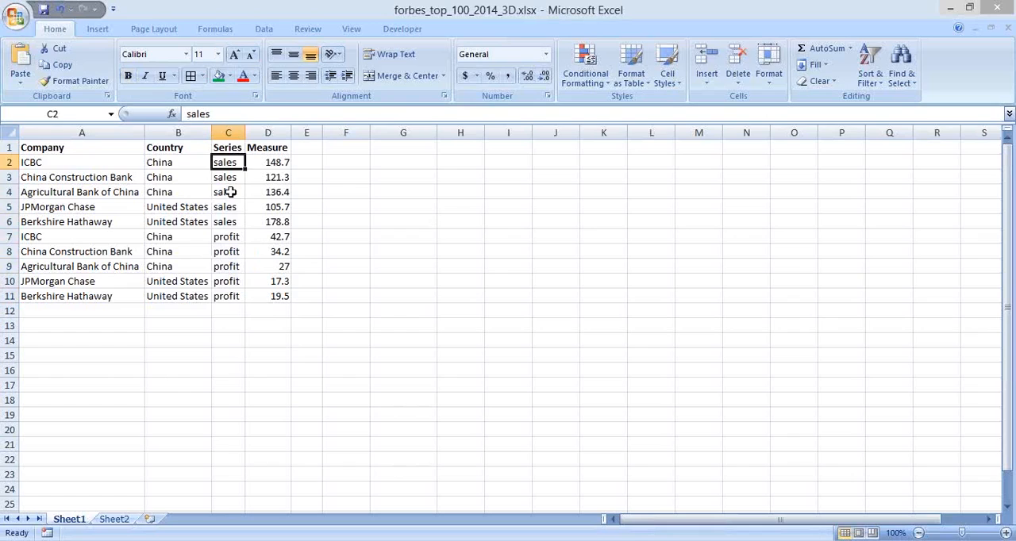
{"action": "left_click_drag", "start_coordinate": [229, 192], "coordinate": [230, 222]}
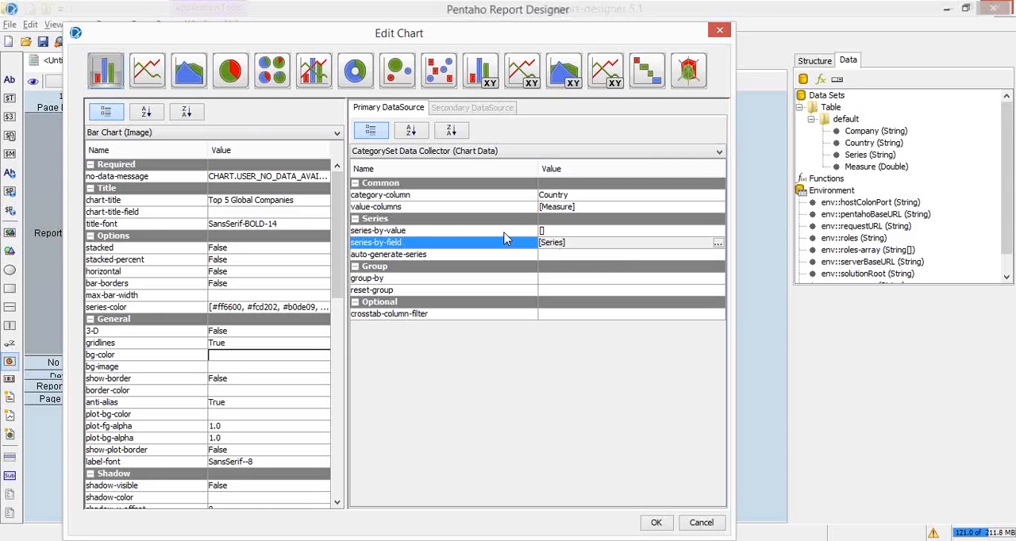
Return to the chart settings and remove Series from the bar chart's series-by-field selection
{"action": "left_click", "coordinate": [505, 231]}
{"action": "left_click", "coordinate": [587, 232]}
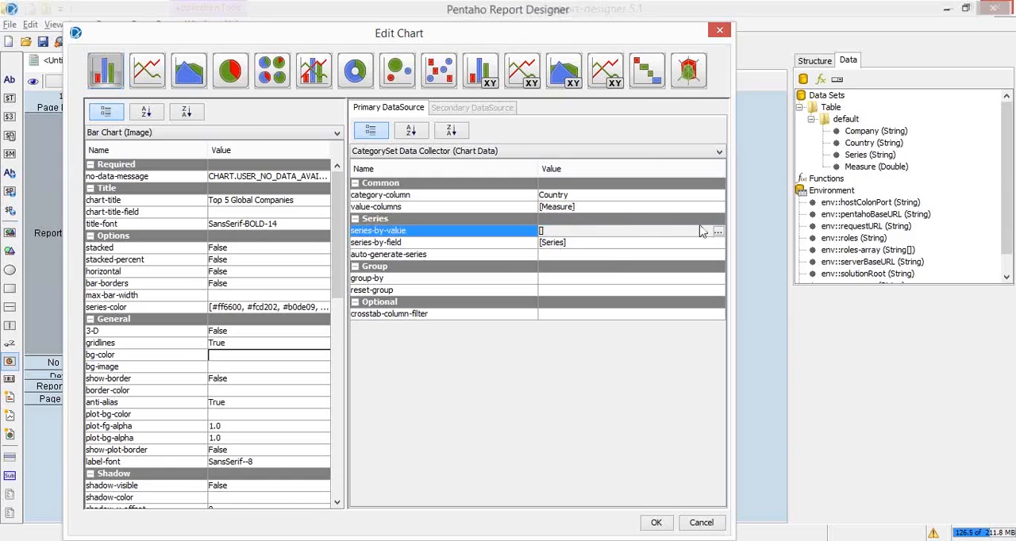
{"action": "left_click", "coordinate": [671, 244]}
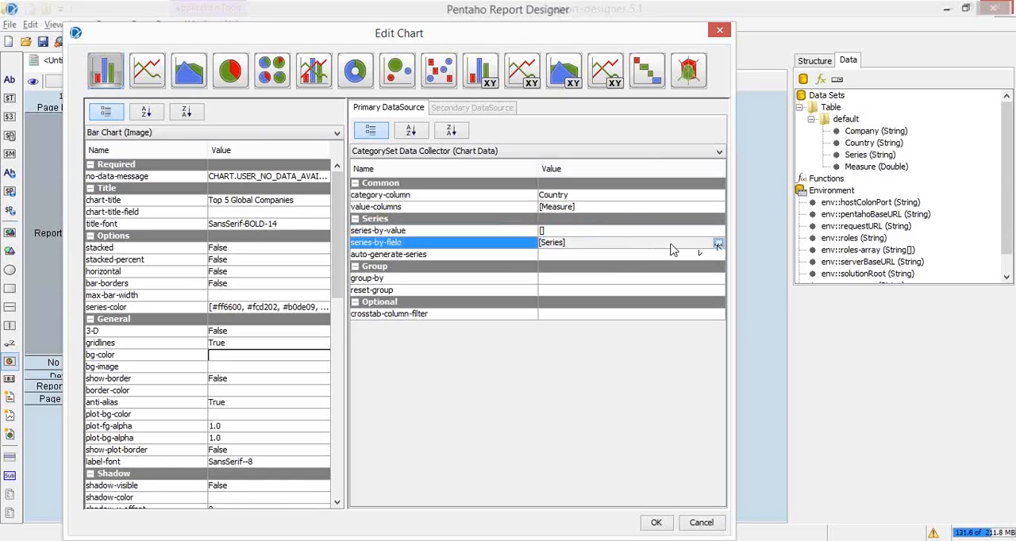
{"action": "left_click", "coordinate": [718, 244]}
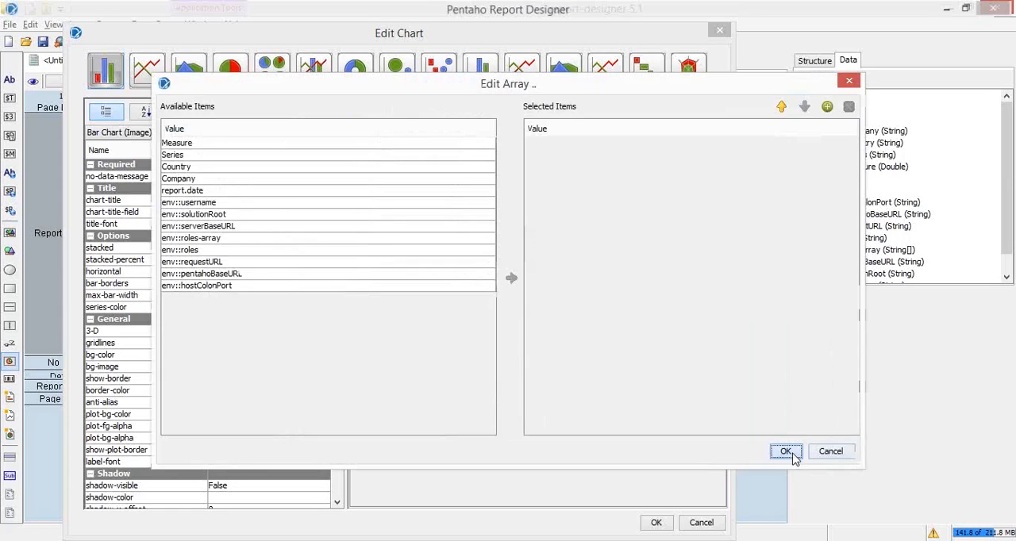
{"action": "left_click", "coordinate": [789, 453]}
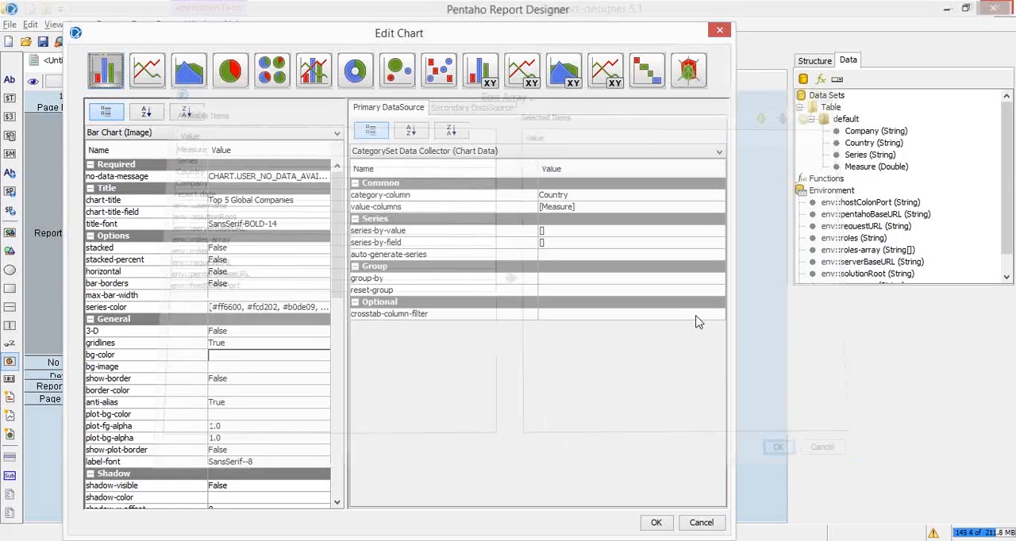
View the series-by-value array of the bar chart and close it without changes
{"action": "left_click", "coordinate": [706, 232]}
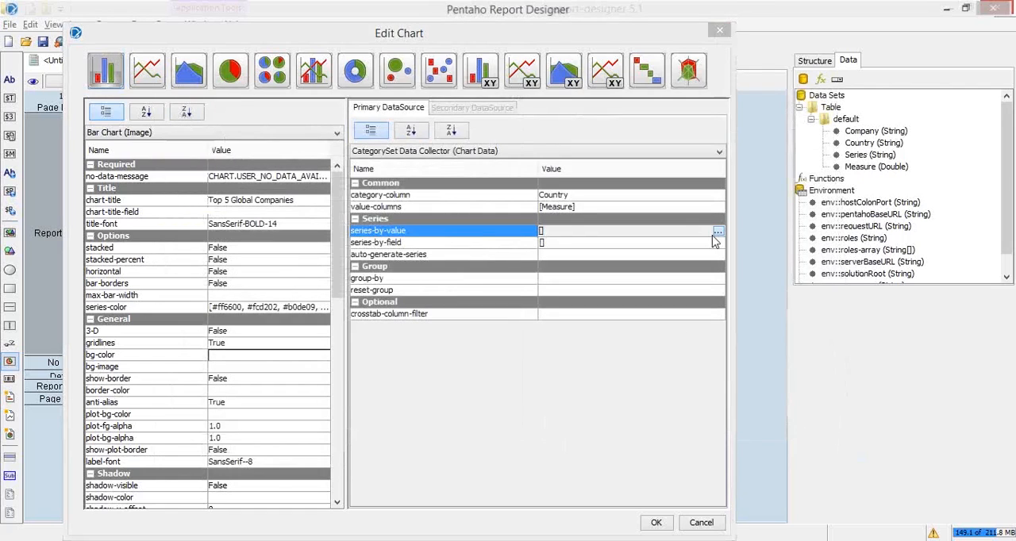
{"action": "left_click", "coordinate": [718, 232]}
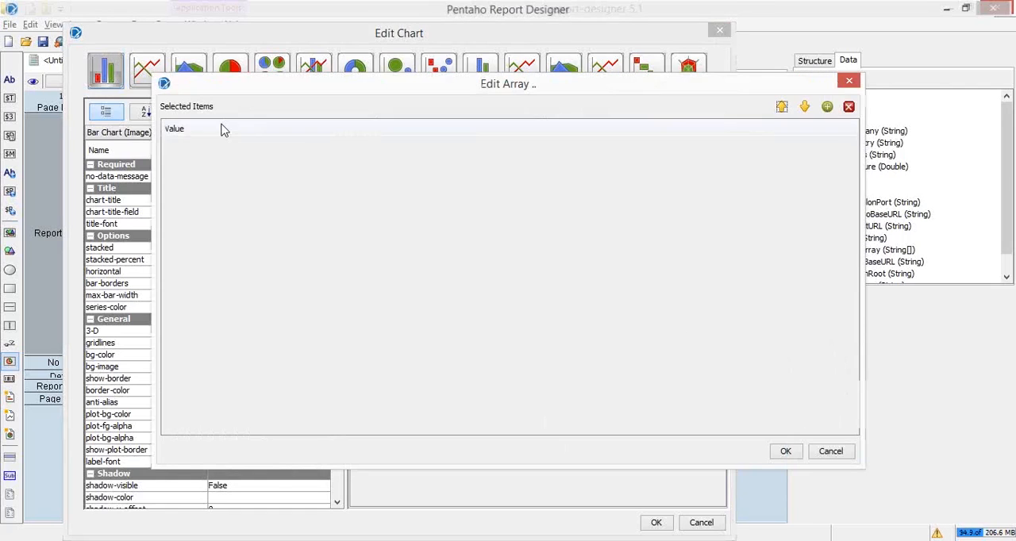
{"action": "left_click", "coordinate": [848, 458]}
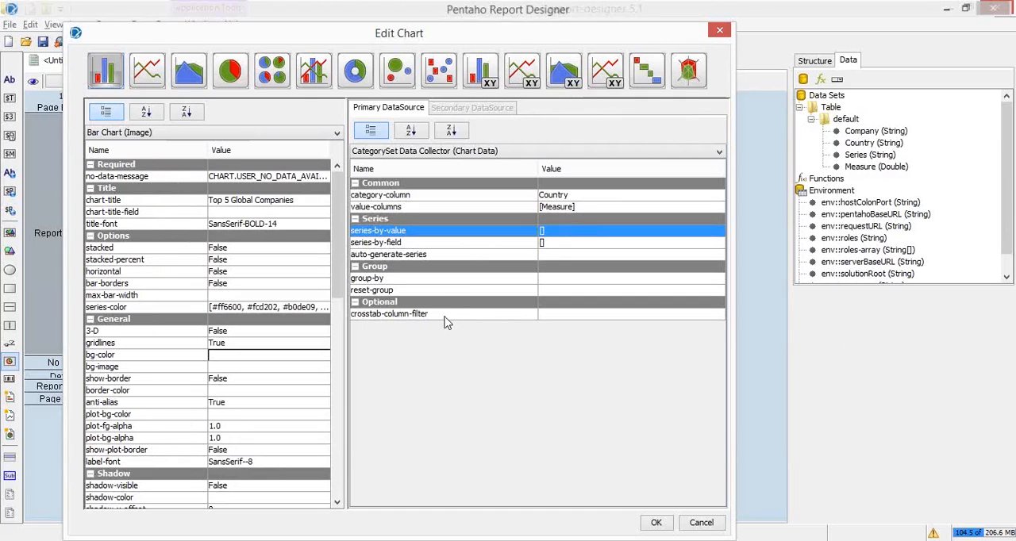
Inspect the available and selected items of the value-columns array, including Series, and cancel the array editor
{"action": "left_click", "coordinate": [503, 210]}
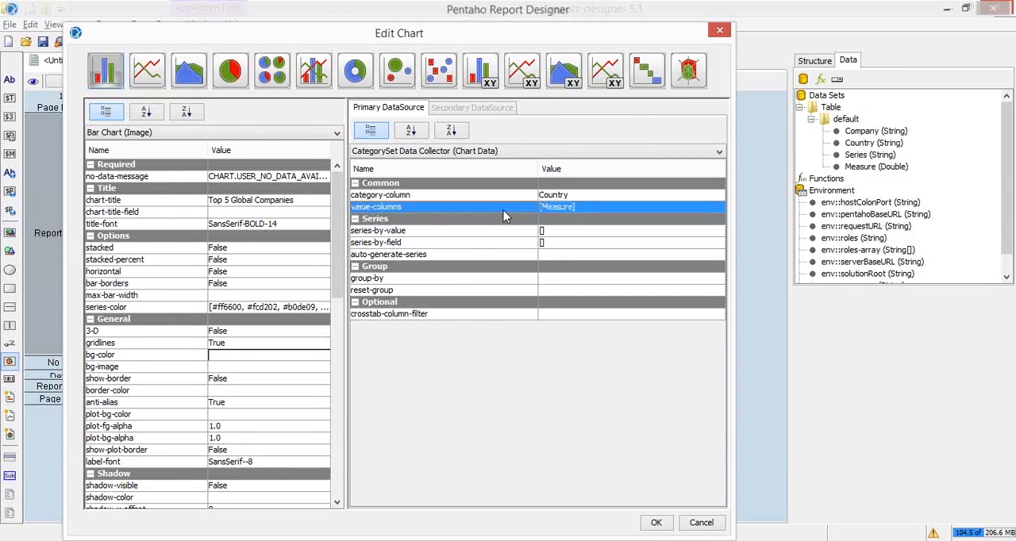
{"action": "left_click", "coordinate": [582, 209]}
{"action": "left_click", "coordinate": [518, 212]}
{"action": "left_click", "coordinate": [717, 210]}
{"action": "left_click", "coordinate": [718, 210]}
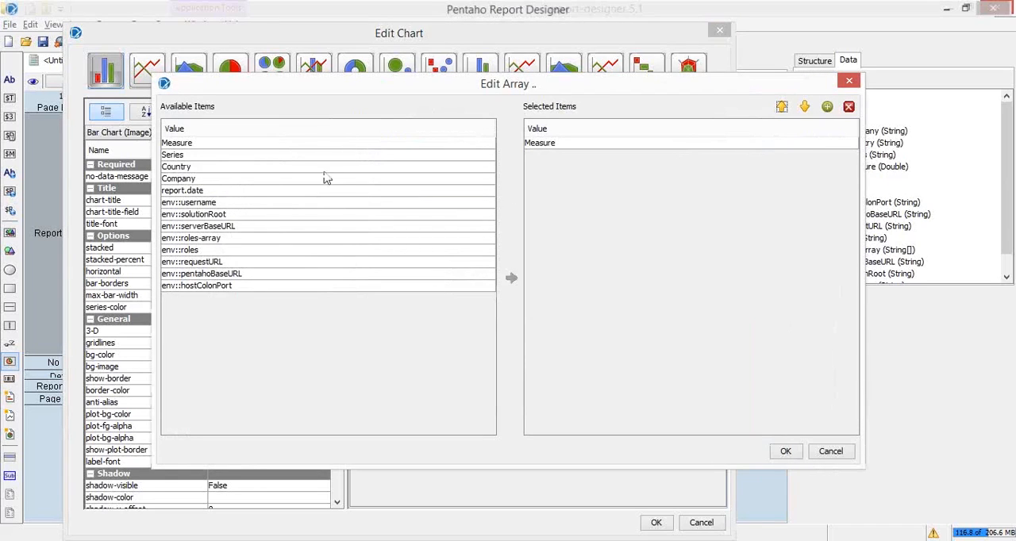
{"action": "left_click", "coordinate": [224, 159]}
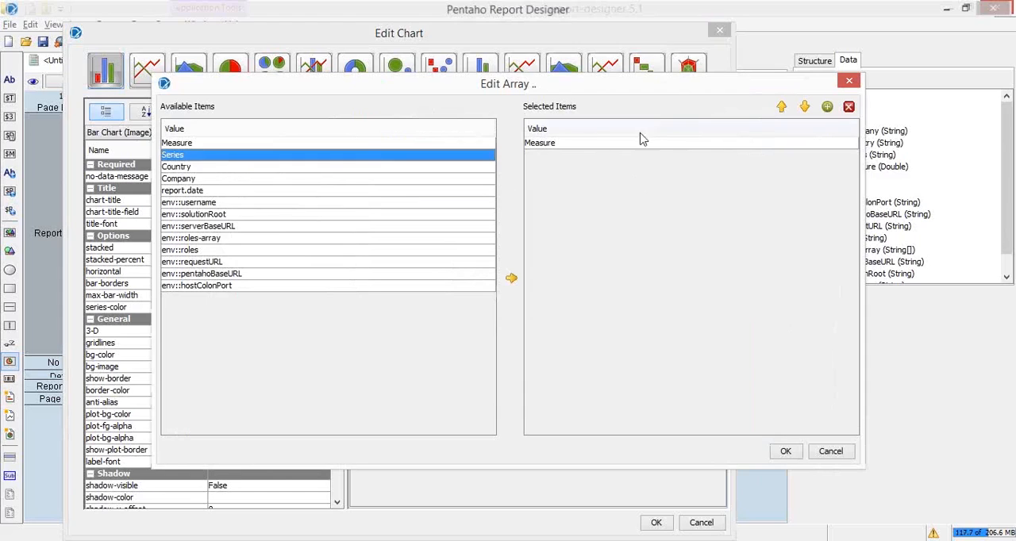
{"action": "left_click", "coordinate": [845, 454]}
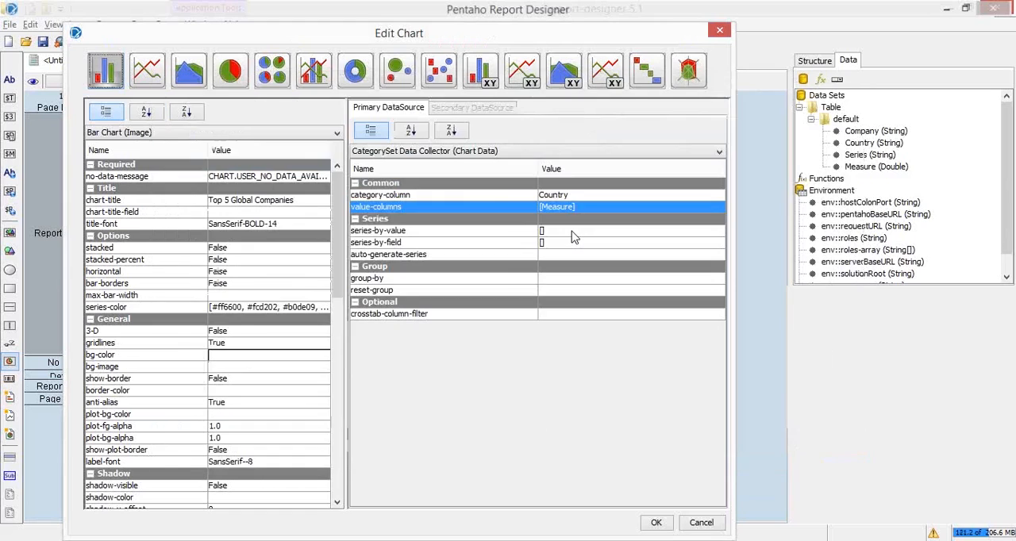
Recheck the series-by-value array for selectable items and dismiss the array editor
{"action": "left_click", "coordinate": [575, 234]}
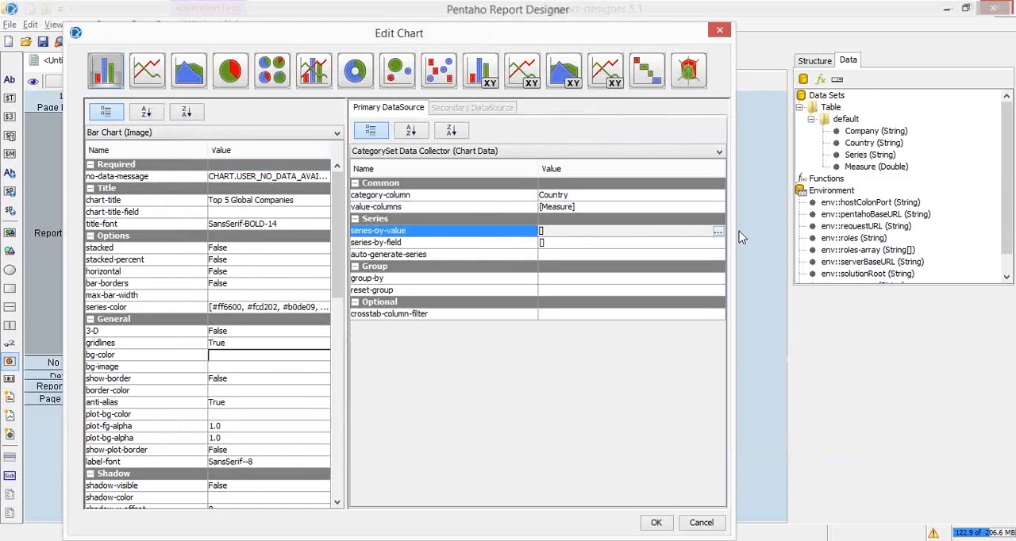
{"action": "left_click", "coordinate": [719, 232]}
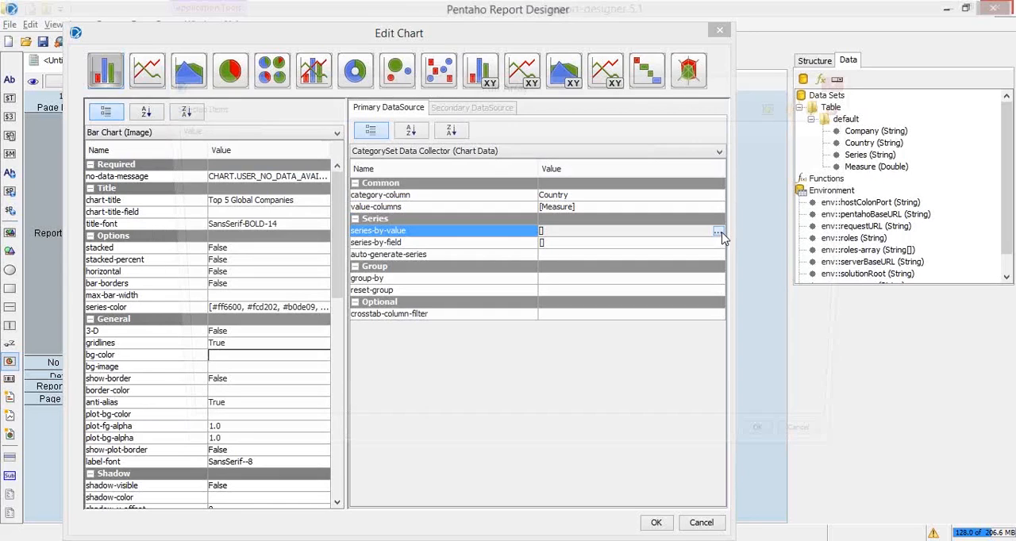
{"action": "left_click", "coordinate": [718, 232]}
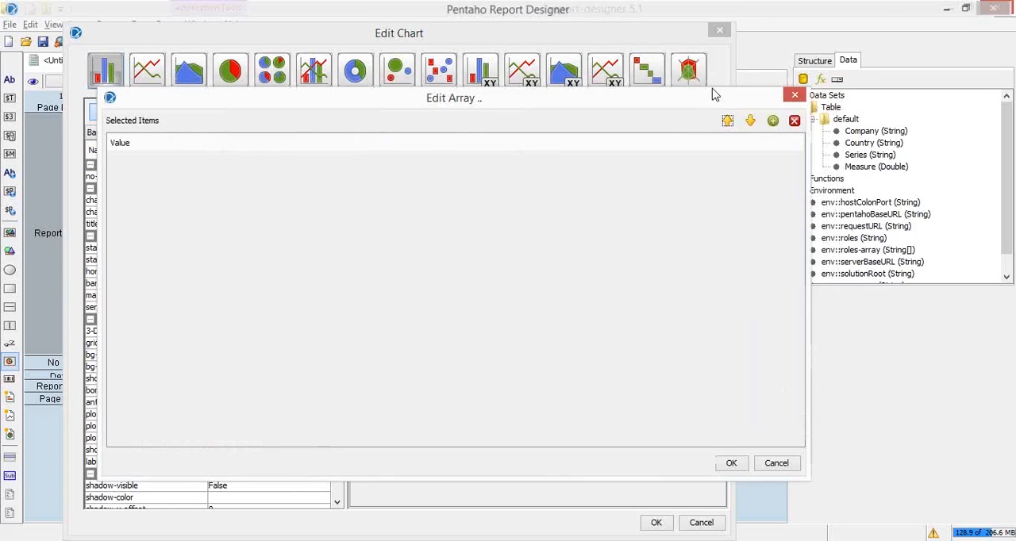
{"action": "key", "text": "Escape"}
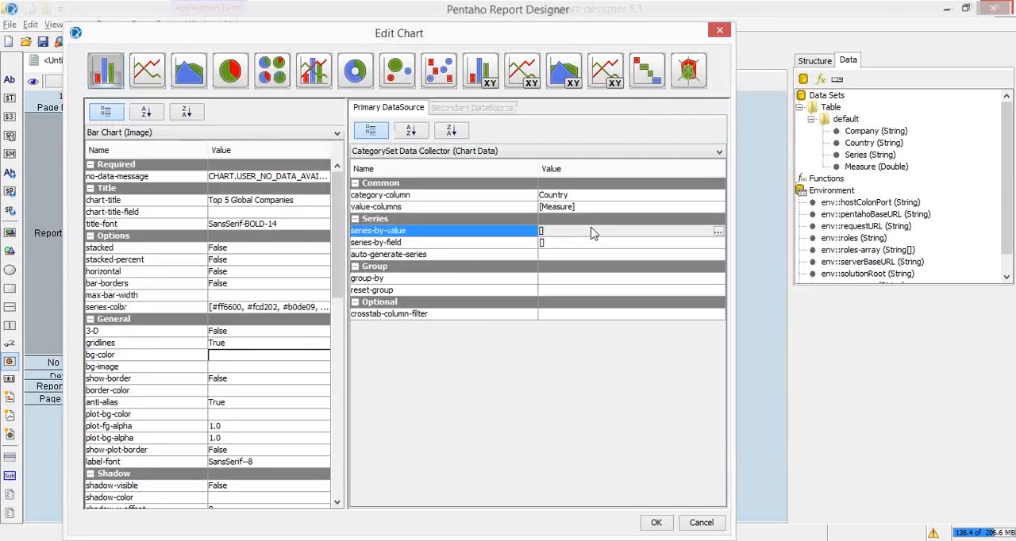
Switch to the presentation to compare the Profit vs. Sales chart with the chart settings, and open the Questions pane
{"action": "key", "text": "alt+Tab"}
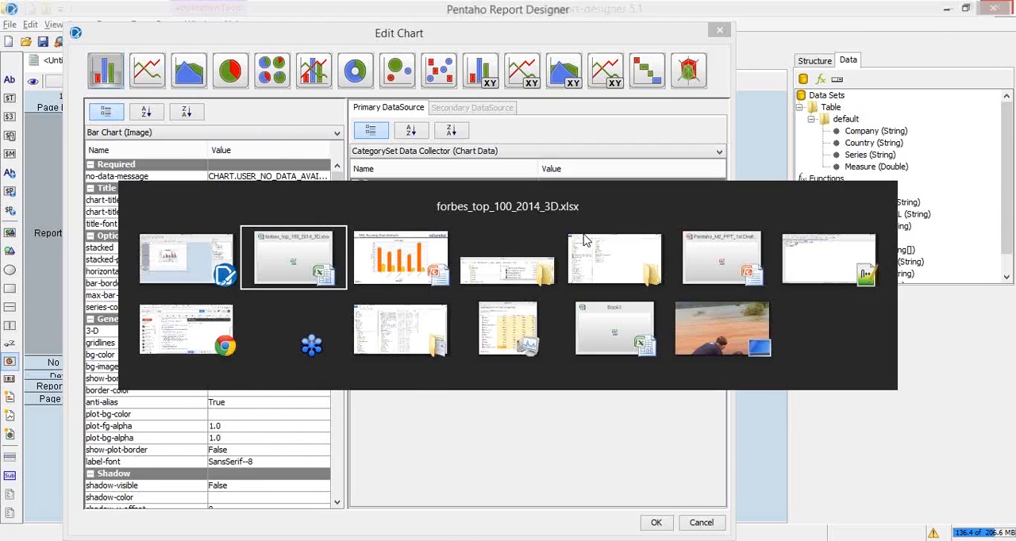
{"action": "key", "text": "alt+Tab"}
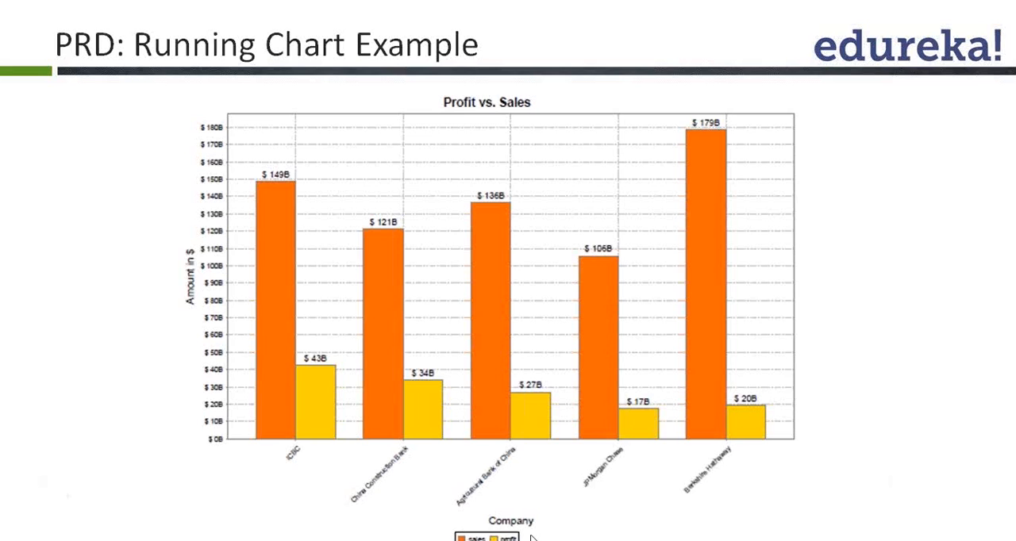
{"action": "key", "text": "alt+Tab"}
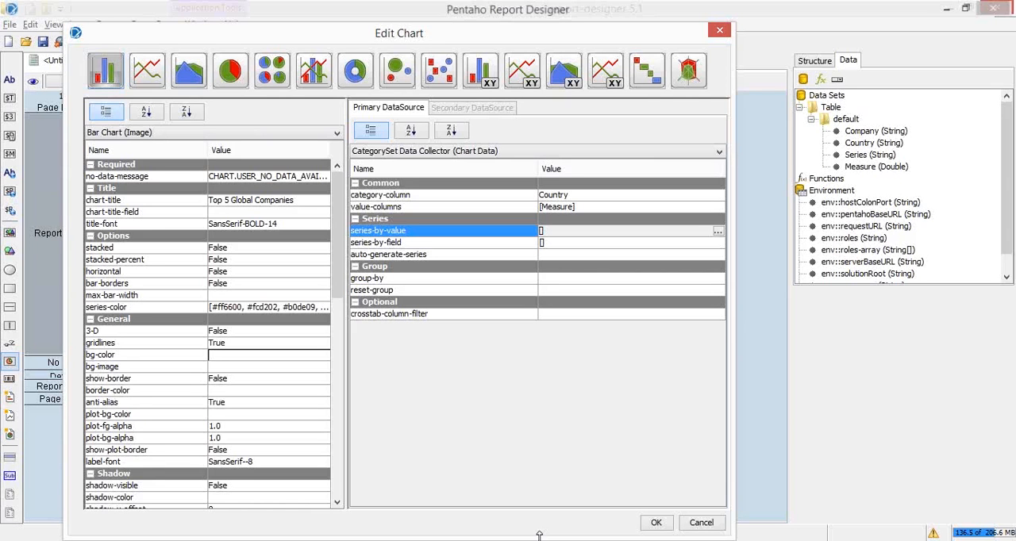
{"action": "key", "text": "alt+Tab"}
{"action": "left_click", "coordinate": [1010, 211]}
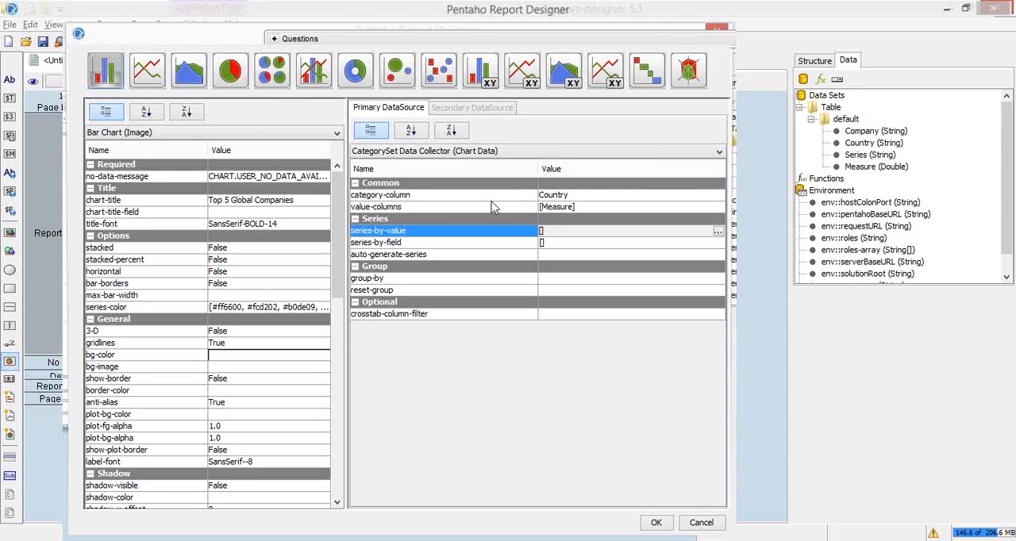
Return to the chart settings and set the bar chart's category-column to Company
{"action": "key", "text": "alt+Tab"}
{"action": "left_click", "coordinate": [705, 196]}
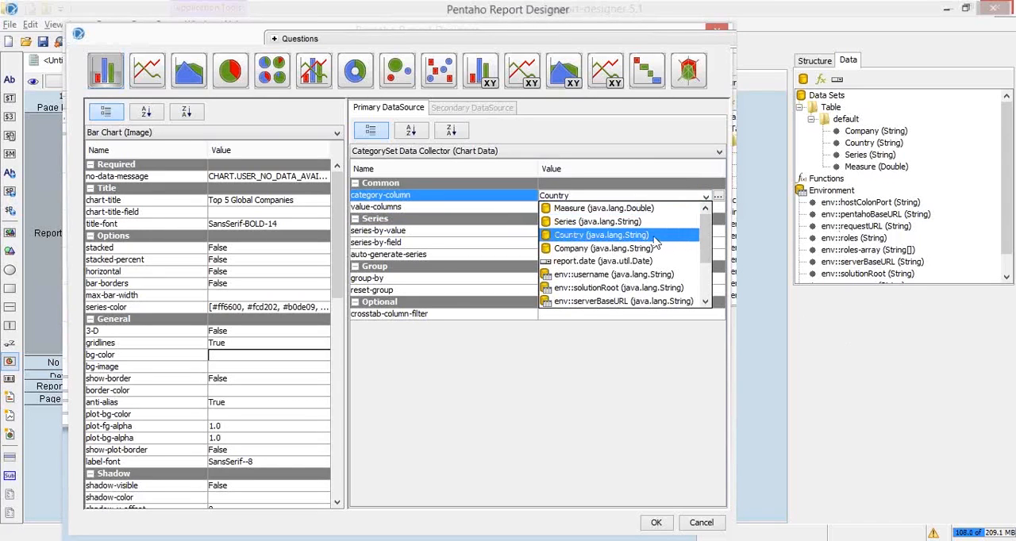
{"action": "left_click", "coordinate": [627, 248]}
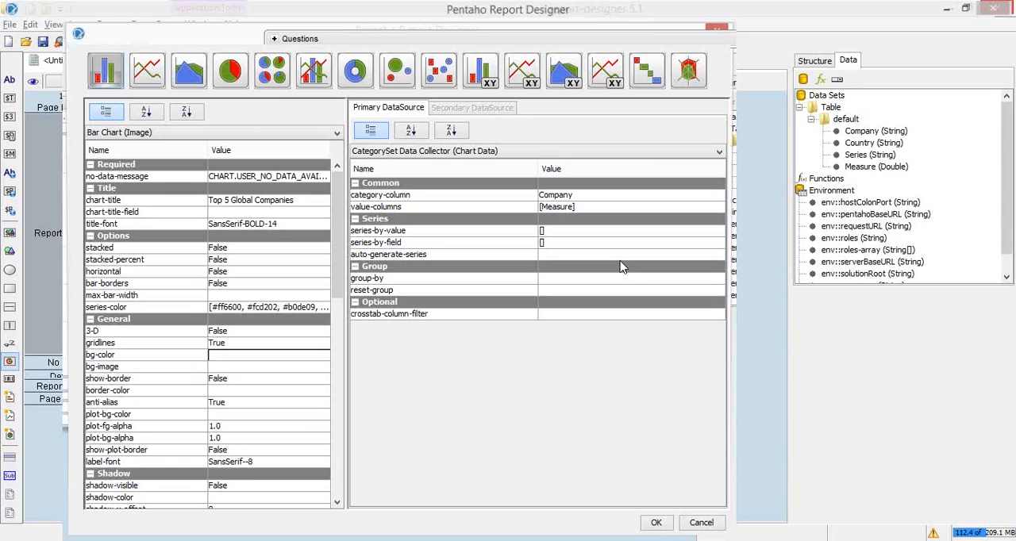
Add Series to the selected items of the bar chart's series-by-field and confirm the array
{"action": "left_click", "coordinate": [717, 238]}
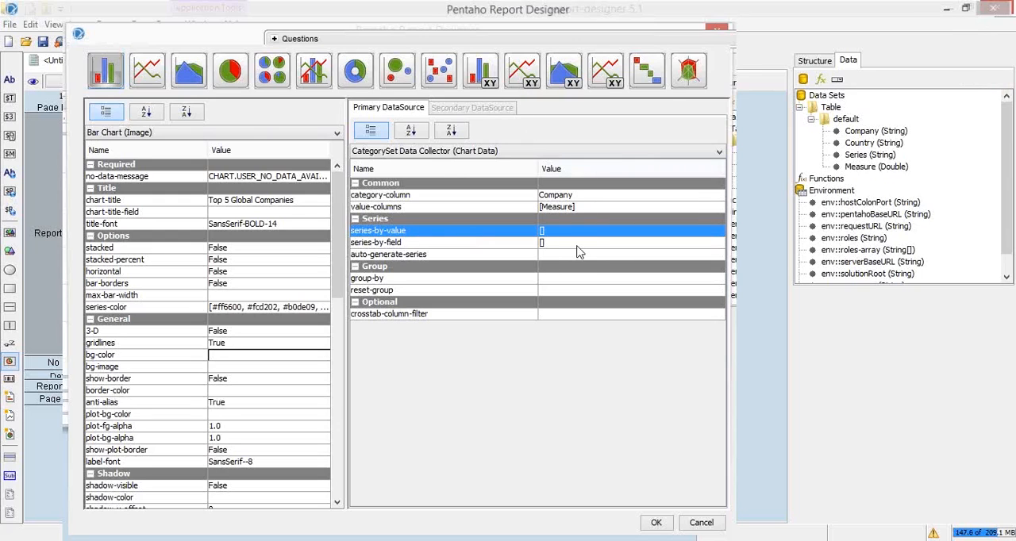
{"action": "left_click", "coordinate": [601, 209]}
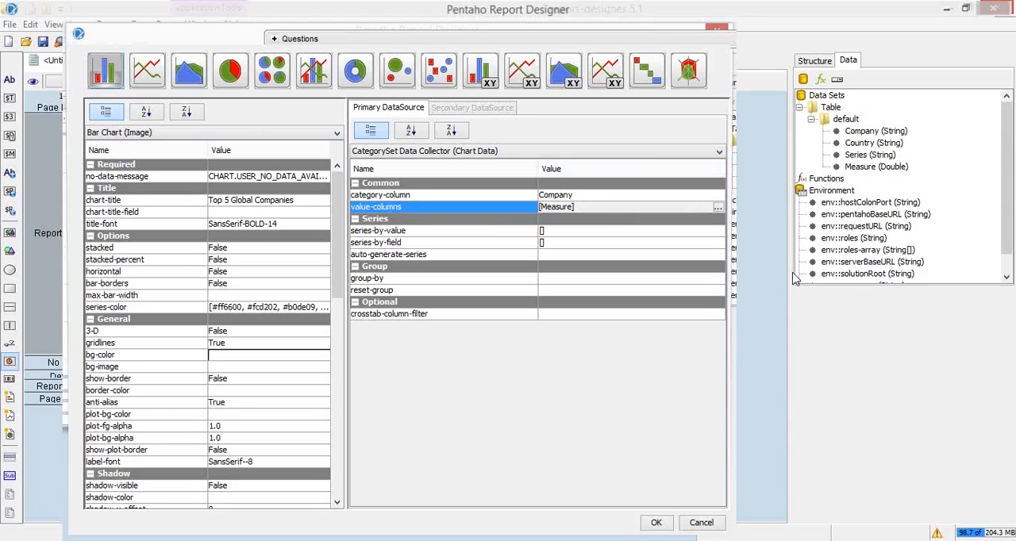
{"action": "left_click", "coordinate": [575, 233]}
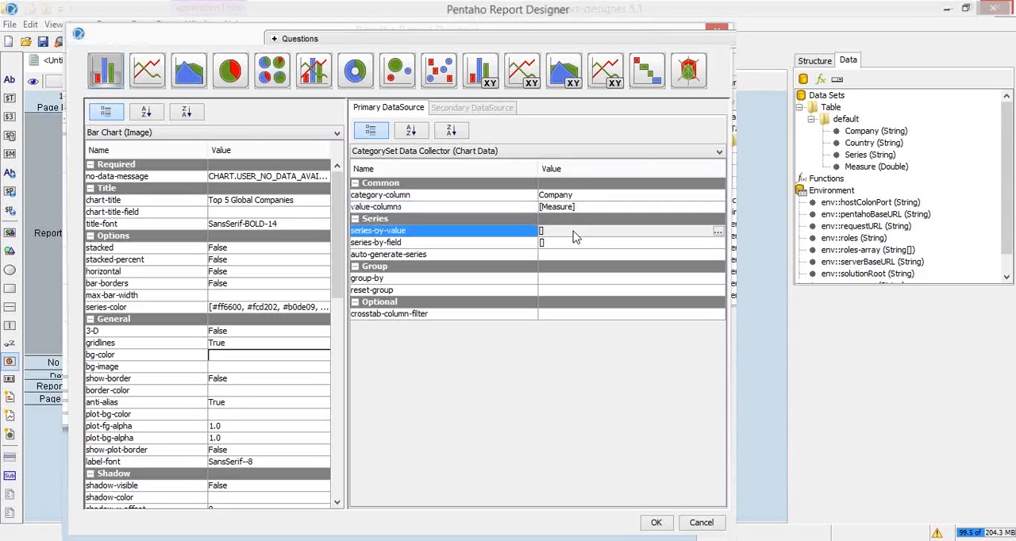
{"action": "left_click", "coordinate": [573, 231]}
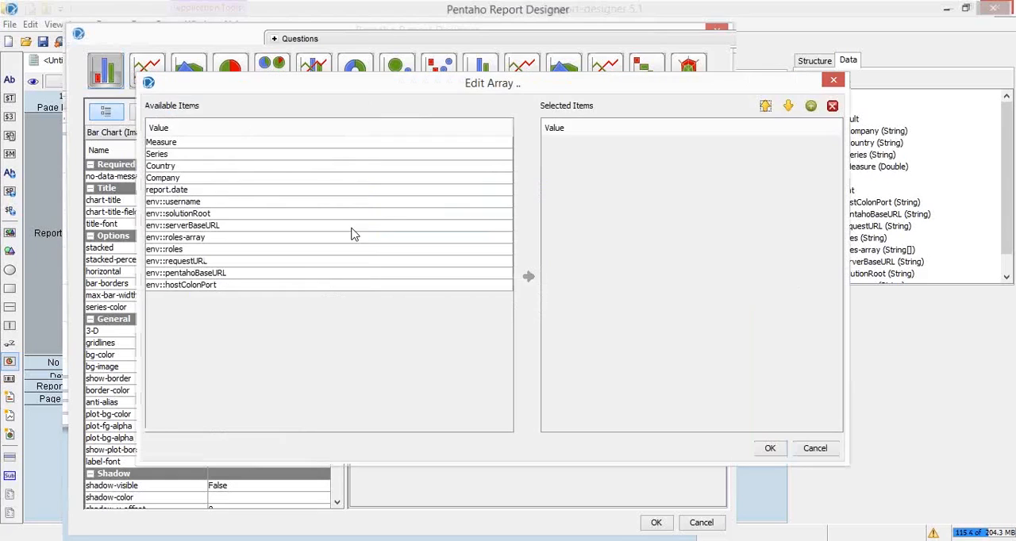
{"action": "left_click", "coordinate": [191, 155]}
{"action": "left_click", "coordinate": [528, 277]}
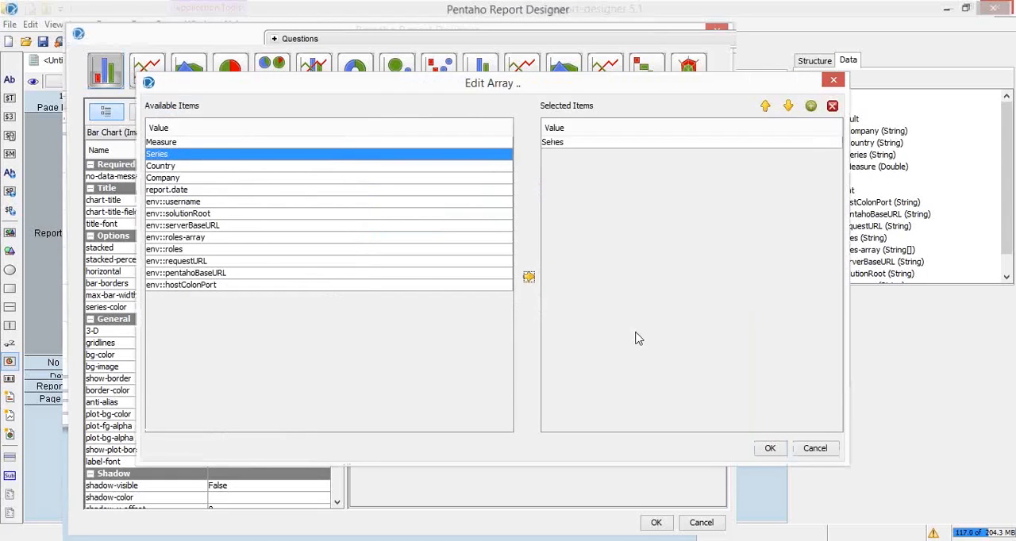
{"action": "left_click", "coordinate": [780, 450]}
{"action": "key", "text": "Return"}
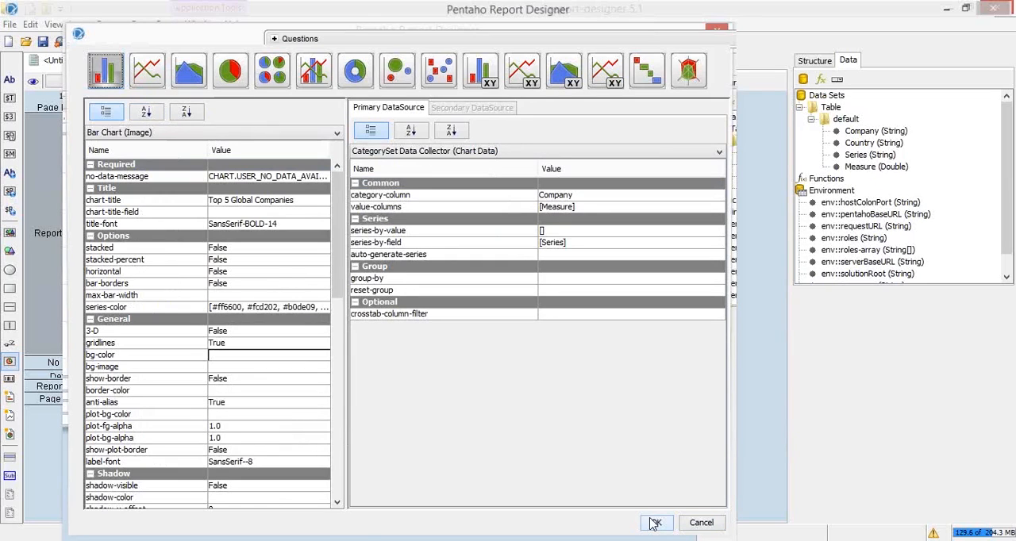
Apply the chart settings, check the Top 5 Global Companies bar chart in a print preview, and close the preview
{"action": "left_click", "coordinate": [655, 524]}
{"action": "left_click", "coordinate": [104, 42]}
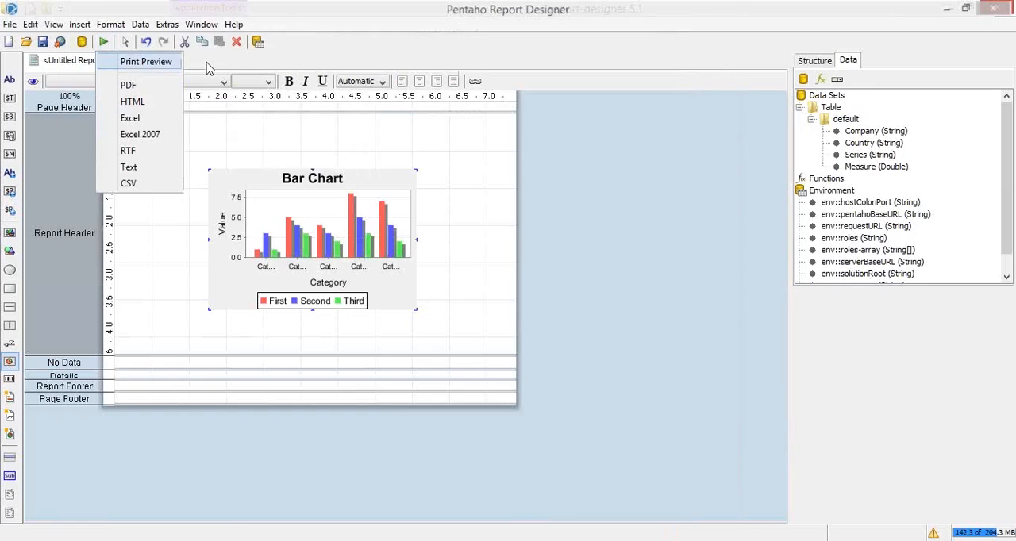
{"action": "left_click", "coordinate": [127, 62]}
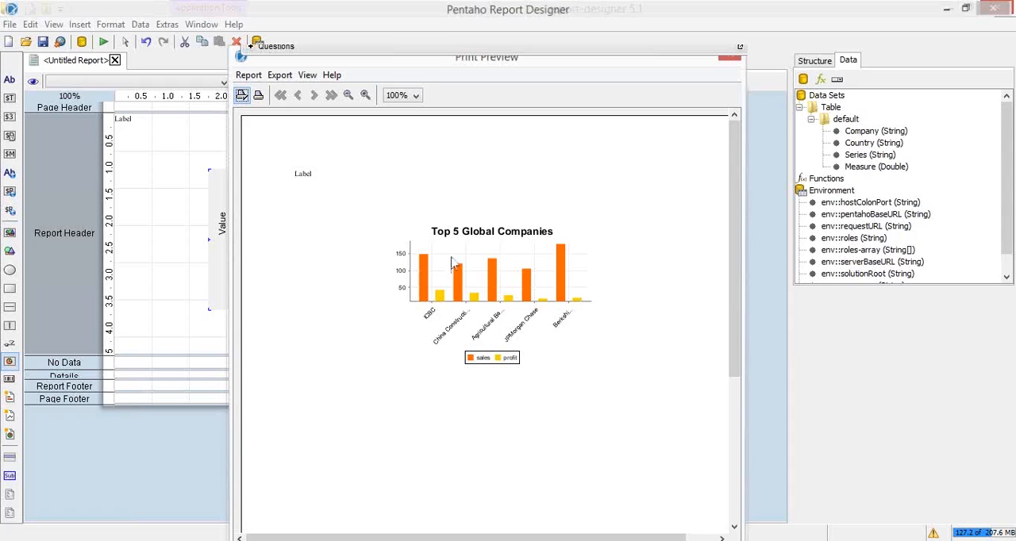
{"action": "left_click_drag", "start_coordinate": [398, 70], "coordinate": [367, 72]}
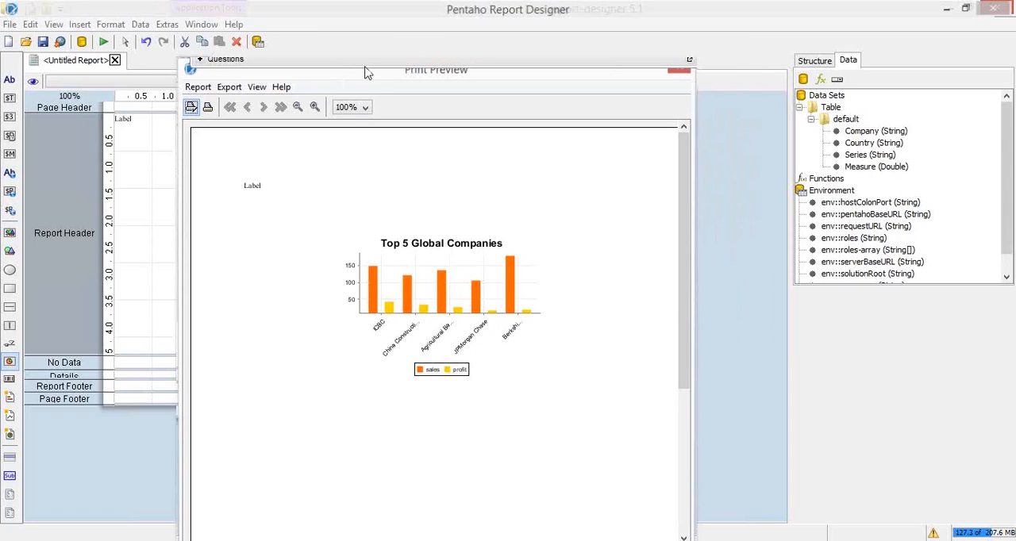
{"action": "mouse_move", "coordinate": [366, 72]}
{"action": "left_mouse_down"}
{"action": "mouse_move", "coordinate": [309, 13]}
{"action": "mouse_move", "coordinate": [389, 68]}
{"action": "mouse_move", "coordinate": [365, 32]}
{"action": "mouse_move", "coordinate": [358, 143]}
{"action": "mouse_move", "coordinate": [368, 65]}
{"action": "mouse_move", "coordinate": [360, 39]}
{"action": "mouse_move", "coordinate": [359, 77]}
{"action": "left_mouse_up"}
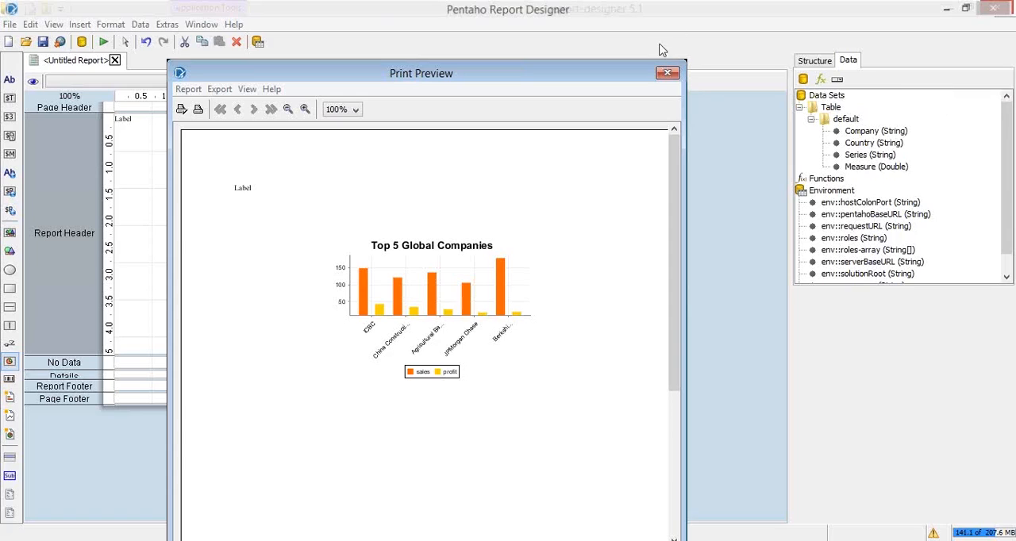
{"action": "left_click", "coordinate": [666, 73]}
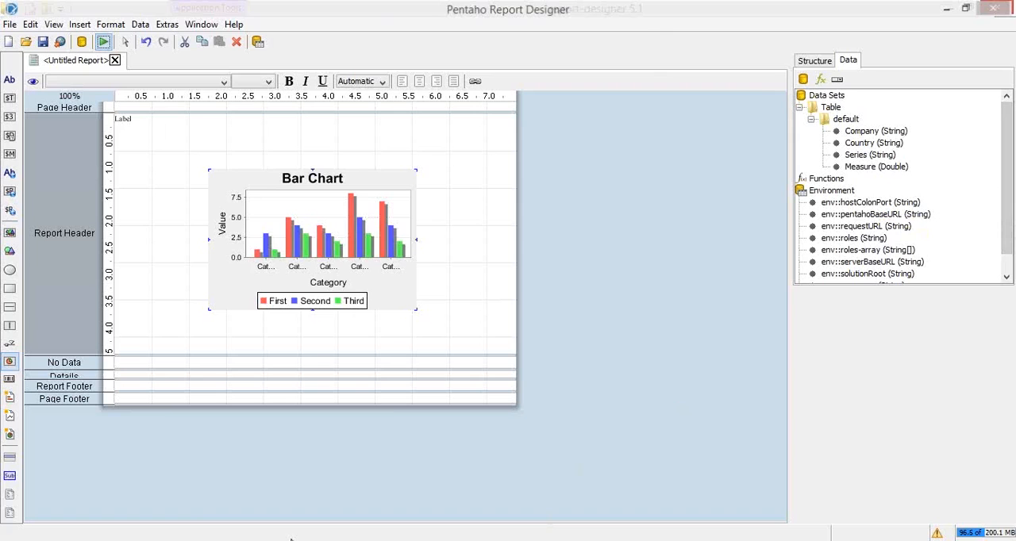
Switch to the presentation to review the slides on resizing the chart and configuring its axis labels, and return to Pentaho Report Designer
{"action": "mouse_move", "coordinate": [291, 540]}
{"action": "left_click", "coordinate": [413, 476]}
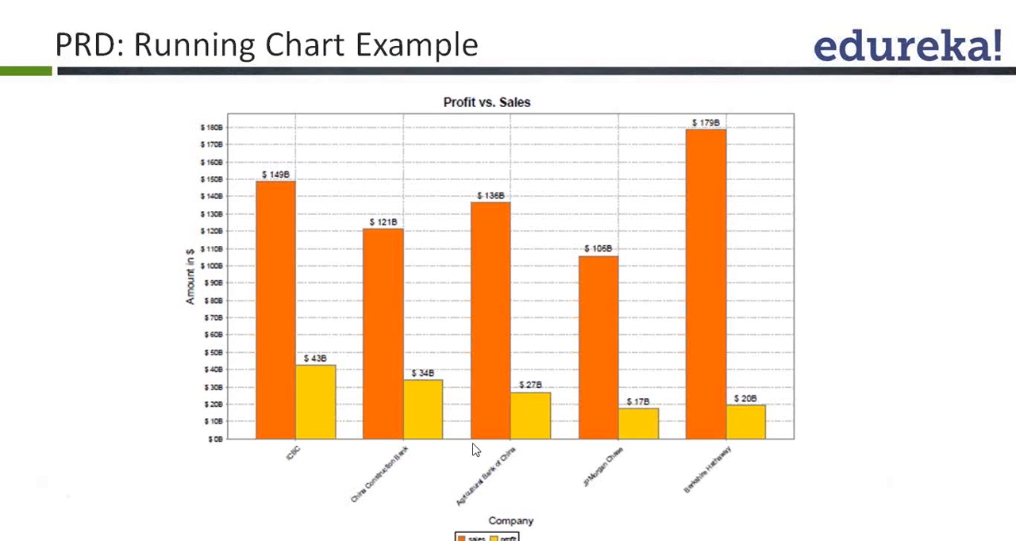
{"action": "left_click", "coordinate": [491, 345]}
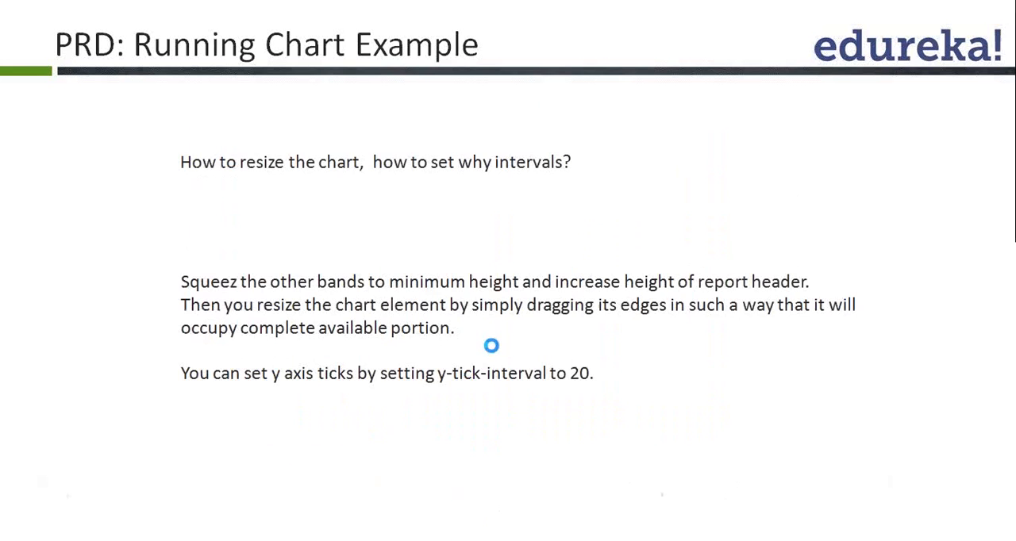
{"action": "left_click", "coordinate": [492, 346]}
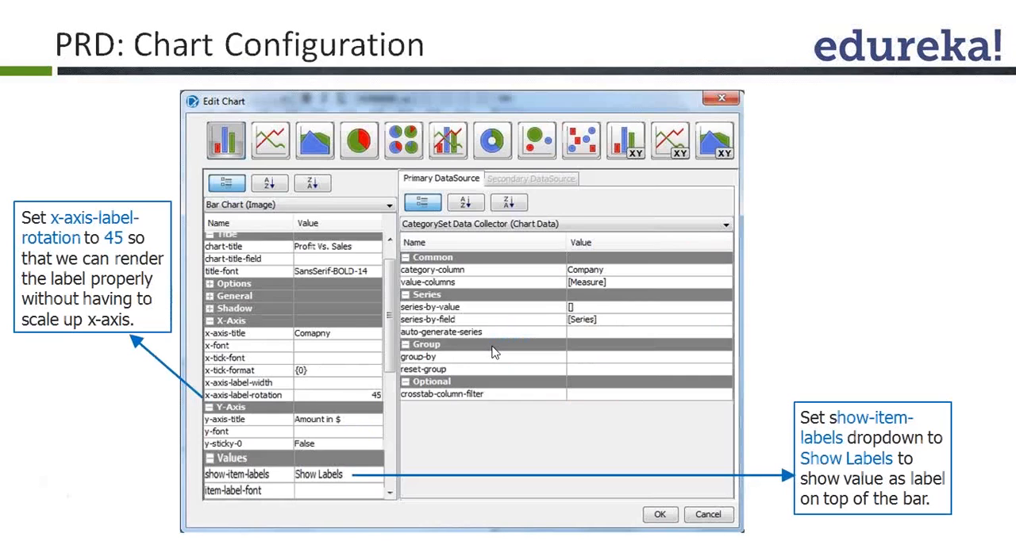
{"action": "left_click", "coordinate": [492, 345]}
{"action": "key", "text": "alt+Tab"}
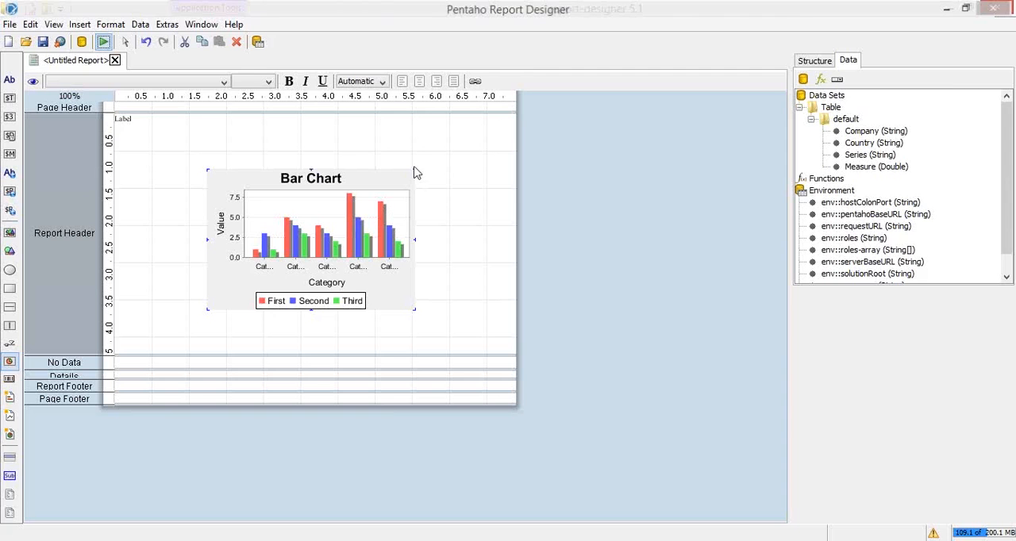
Enlarge the bar chart to span the full page width and nearly the full height of the Report Header band
{"action": "left_click_drag", "start_coordinate": [412, 169], "coordinate": [465, 115]}
{"action": "left_click_drag", "start_coordinate": [202, 313], "coordinate": [114, 347]}
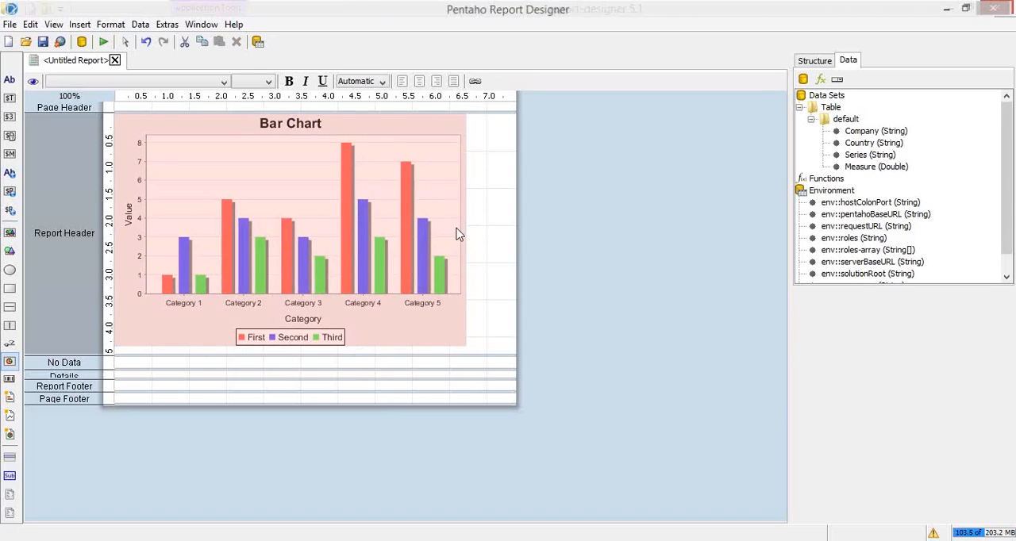
{"action": "left_click_drag", "start_coordinate": [466, 230], "coordinate": [516, 230]}
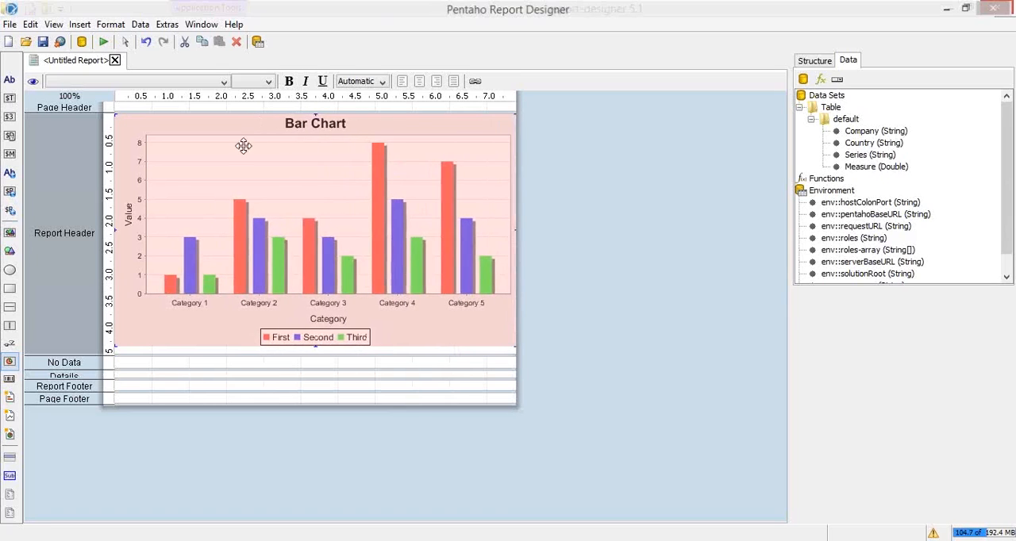
Open the bar chart's settings and examine its title, options, general, shadow and X-axis properties
{"action": "double_click", "coordinate": [417, 189]}
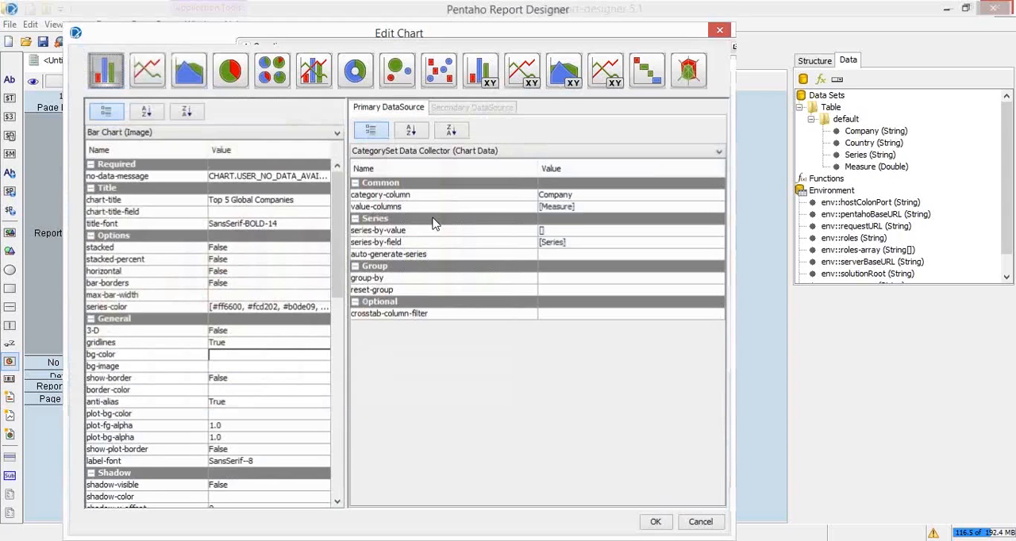
{"action": "scroll", "coordinate": [335, 236], "scroll_direction": "down", "scroll_amount": 2}
{"action": "scroll", "coordinate": [335, 237], "scroll_direction": "up", "scroll_amount": 2}
{"action": "left_click", "coordinate": [297, 223]}
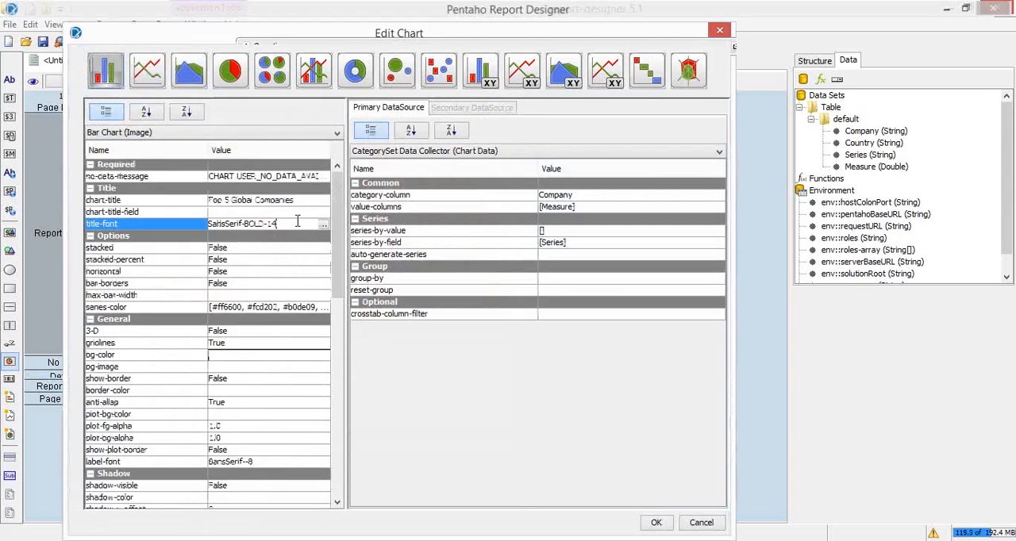
{"action": "scroll", "coordinate": [342, 227], "scroll_direction": "down", "scroll_amount": 1}
{"action": "scroll", "coordinate": [342, 234], "scroll_direction": "down", "scroll_amount": 1}
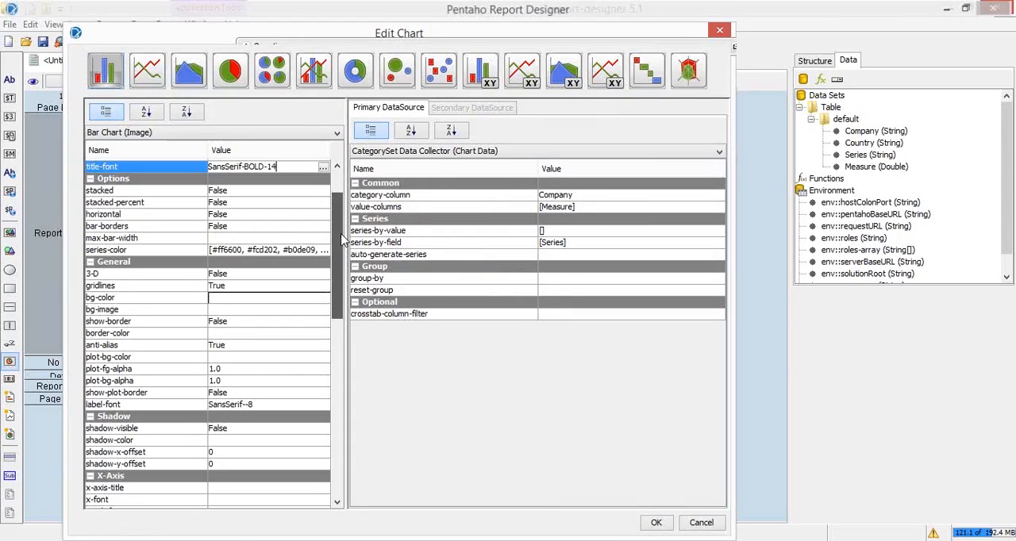
{"action": "left_click_drag", "start_coordinate": [341, 239], "coordinate": [346, 270]}
{"action": "scroll", "coordinate": [346, 270], "scroll_direction": "down", "scroll_amount": 1}
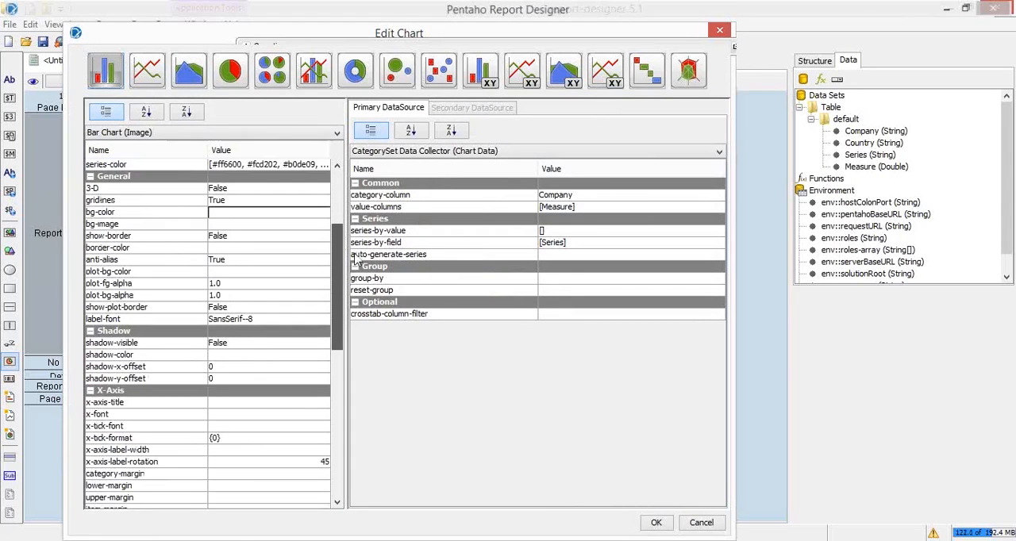
{"action": "scroll", "coordinate": [346, 223], "scroll_direction": "up", "scroll_amount": 4}
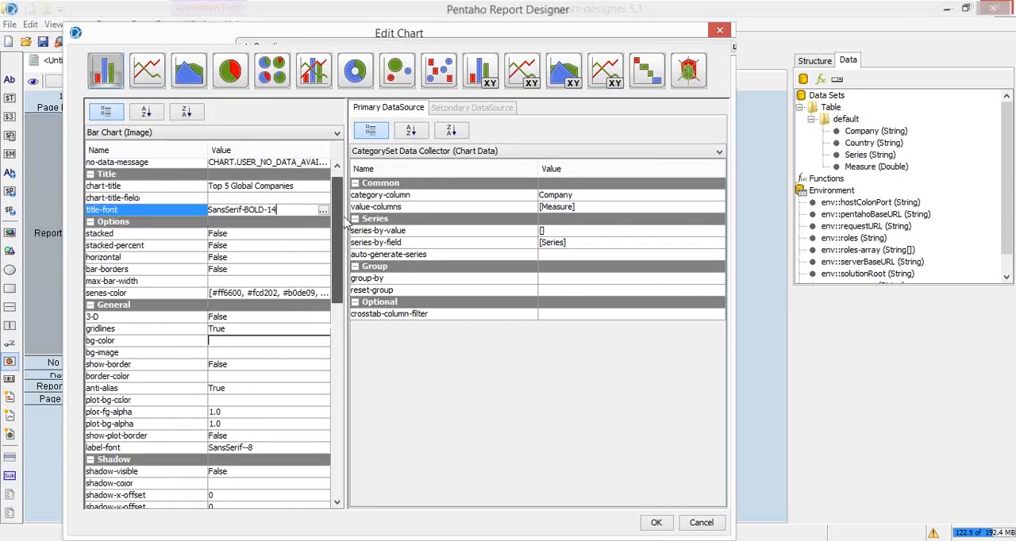
{"action": "scroll", "coordinate": [344, 230], "scroll_direction": "down", "scroll_amount": 2}
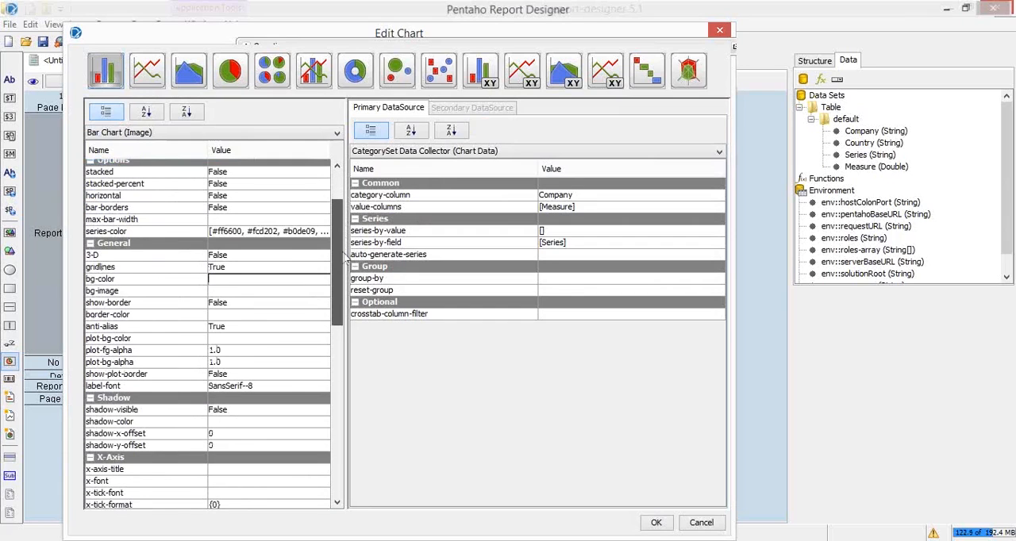
{"action": "scroll", "coordinate": [343, 256], "scroll_direction": "down", "scroll_amount": 2}
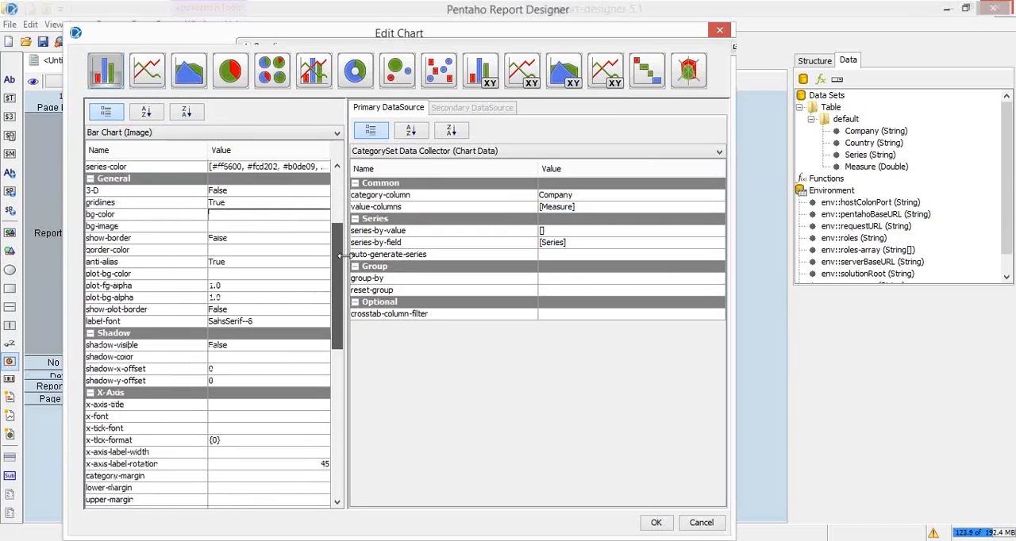
{"action": "scroll", "coordinate": [342, 257], "scroll_direction": "up", "scroll_amount": 1}
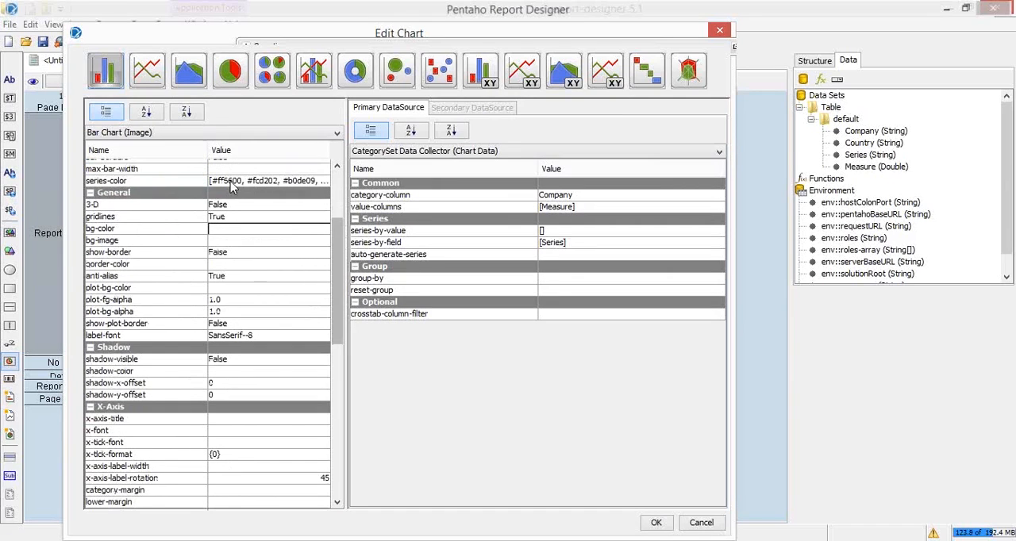
Open the bar chart's series-color array and remove the yellow #fcd202 from the selected items
{"action": "left_click", "coordinate": [233, 185]}
{"action": "left_click", "coordinate": [322, 181]}
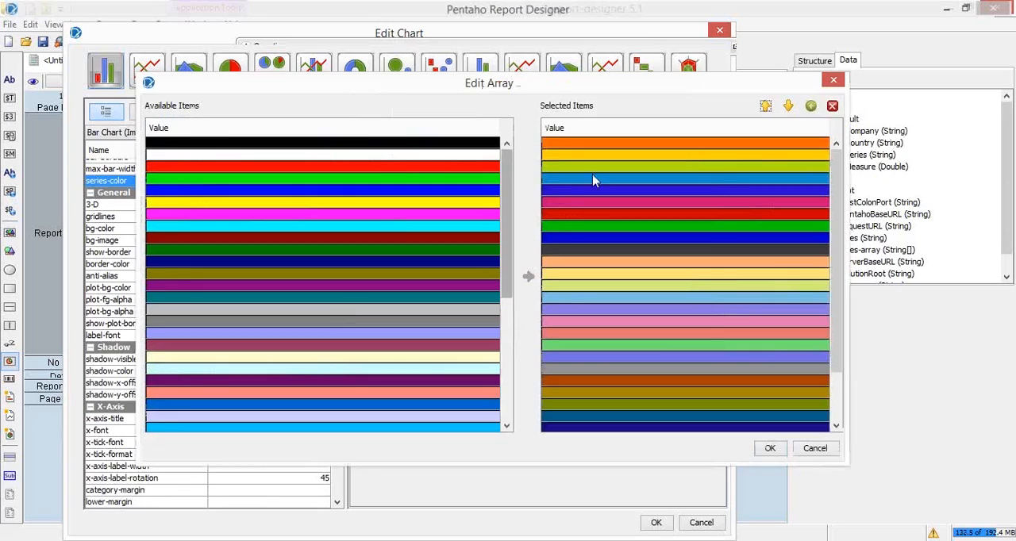
{"action": "left_click", "coordinate": [571, 143]}
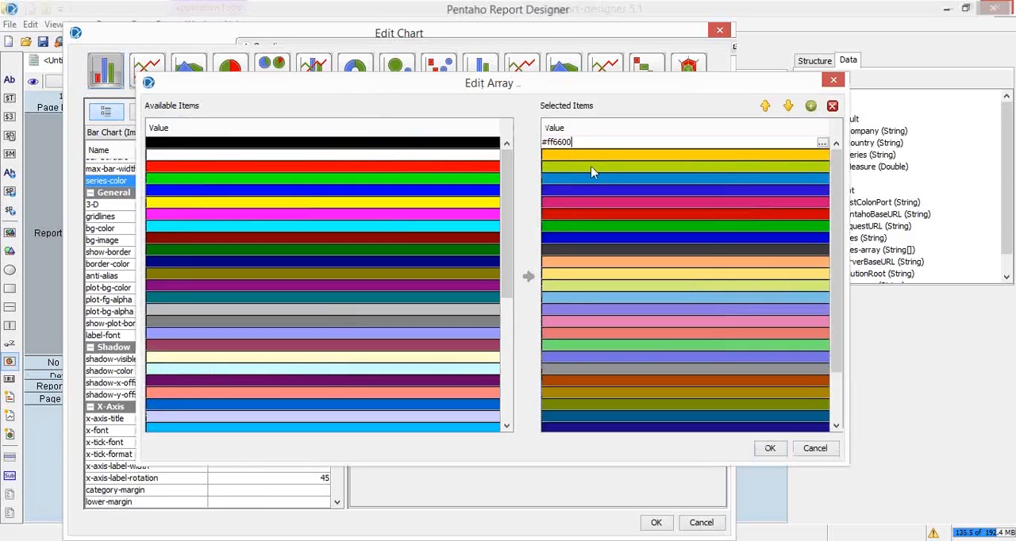
{"action": "left_click", "coordinate": [592, 154]}
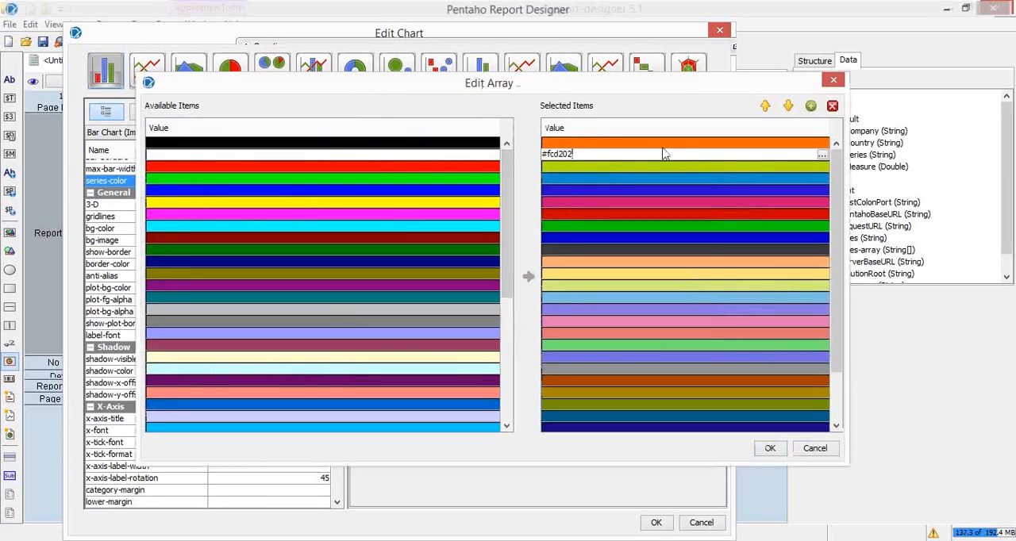
{"action": "left_click", "coordinate": [618, 141]}
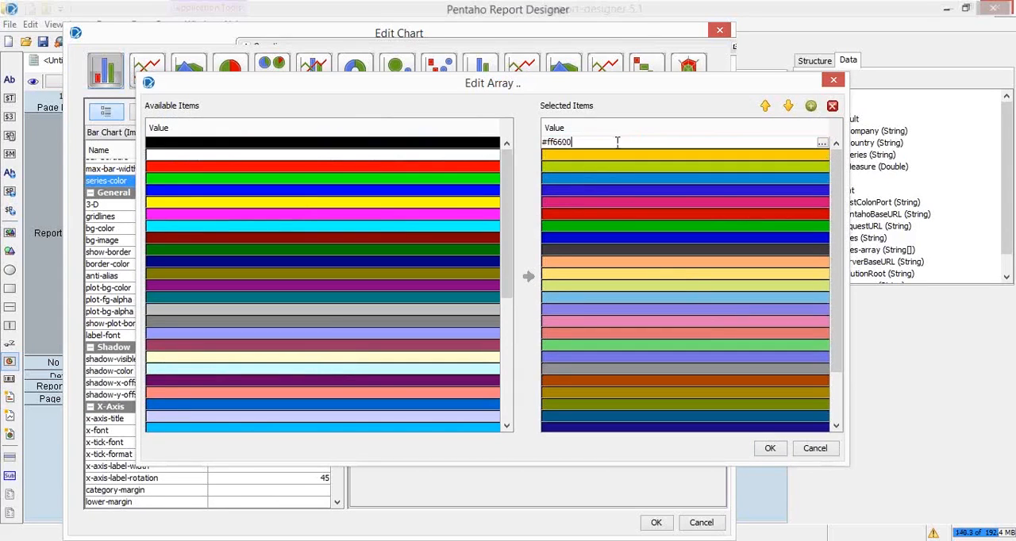
{"action": "left_click", "coordinate": [700, 154]}
{"action": "left_click", "coordinate": [832, 106]}
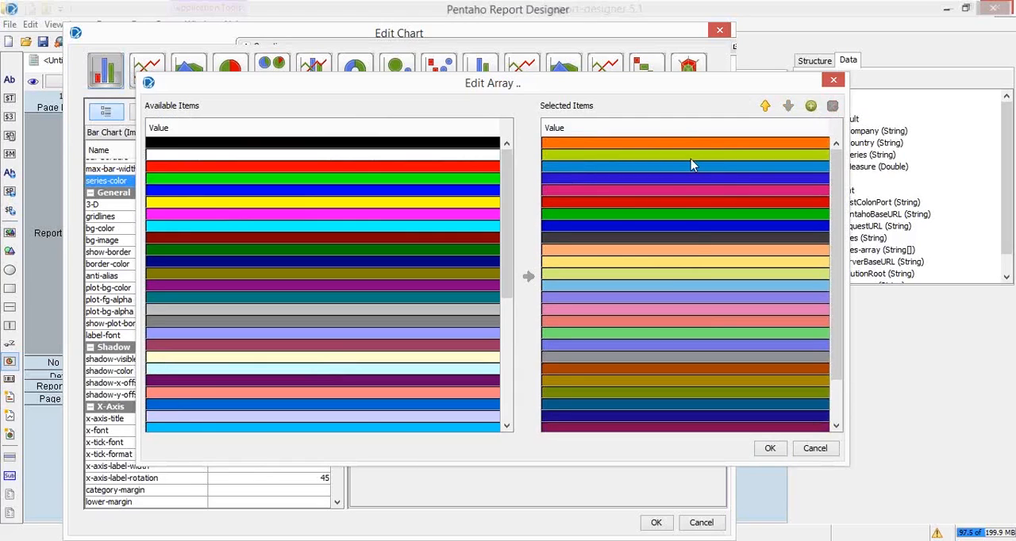
Move the blue #0000cc up to second place in the selected series colors and confirm the array
{"action": "left_click", "coordinate": [627, 226]}
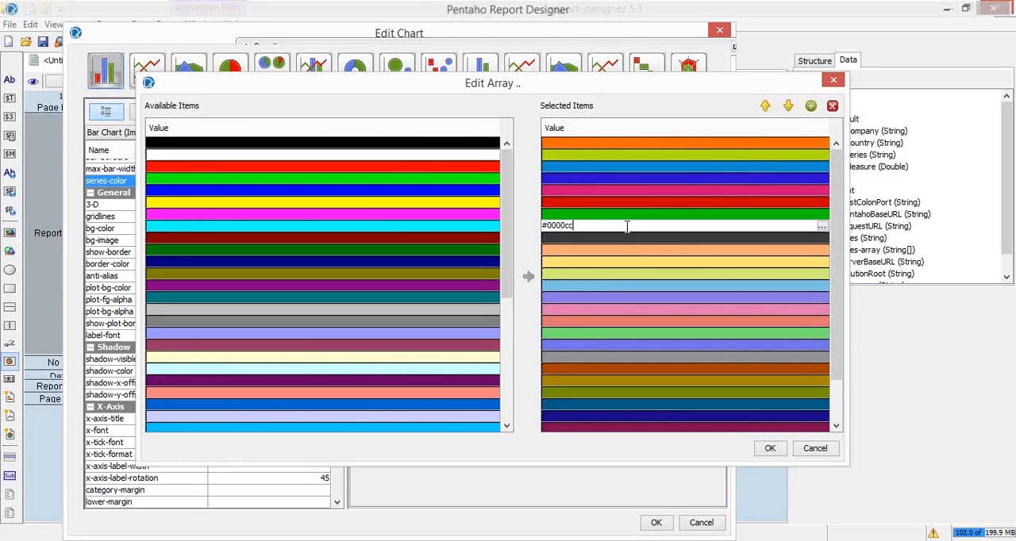
{"action": "left_click", "coordinate": [766, 106]}
{"action": "left_click", "coordinate": [766, 106]}
{"action": "left_click", "coordinate": [766, 106]}
{"action": "left_click", "coordinate": [766, 107]}
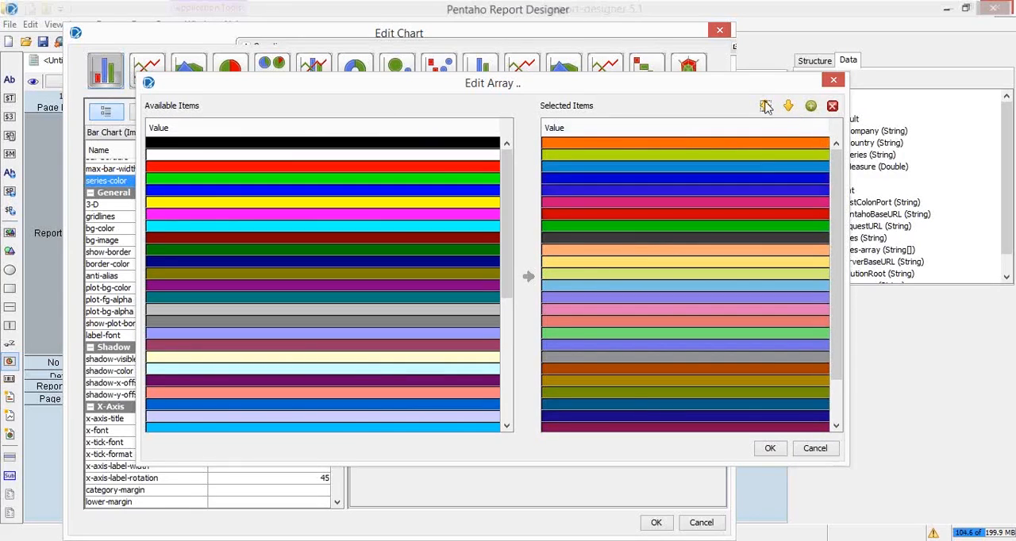
{"action": "left_click", "coordinate": [766, 107]}
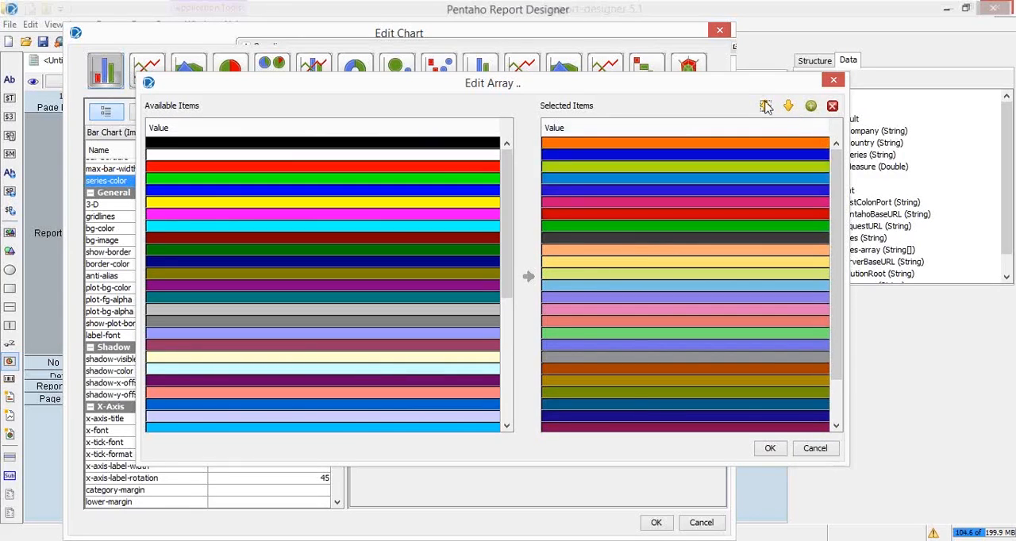
{"action": "left_click", "coordinate": [770, 450]}
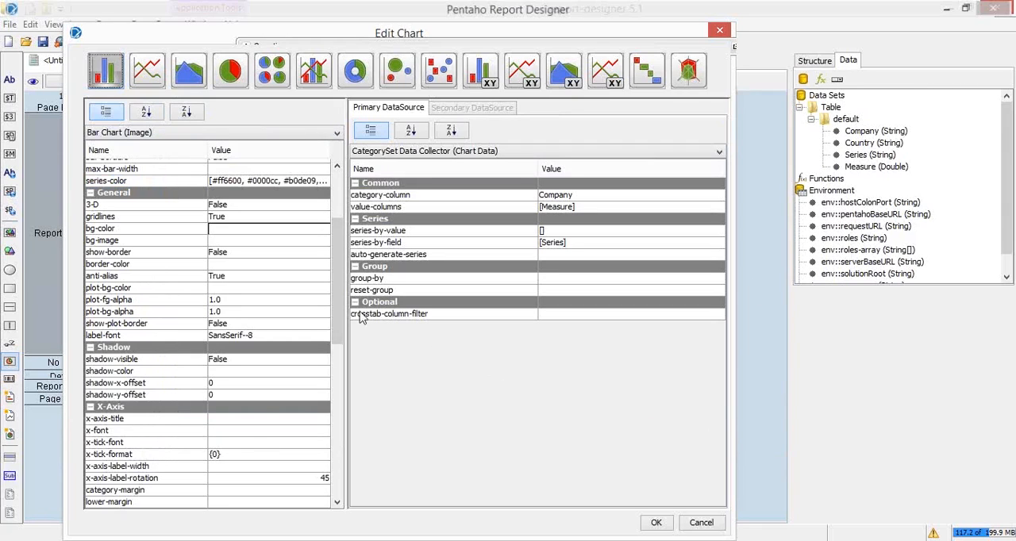
Examine the chart's Y-axis, values and legend properties, including the enable-log-axis and log-format settings
{"action": "left_click_drag", "start_coordinate": [335, 281], "coordinate": [365, 365]}
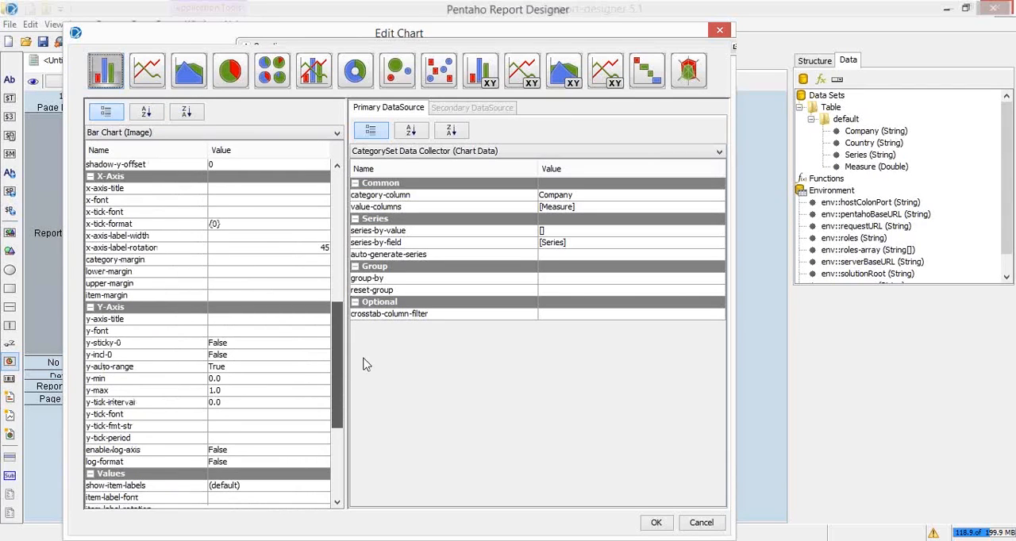
{"action": "scroll", "coordinate": [327, 364], "scroll_direction": "up", "scroll_amount": 2}
{"action": "left_click_drag", "start_coordinate": [339, 353], "coordinate": [339, 397]}
{"action": "scroll", "coordinate": [255, 254], "scroll_direction": "down", "scroll_amount": 1}
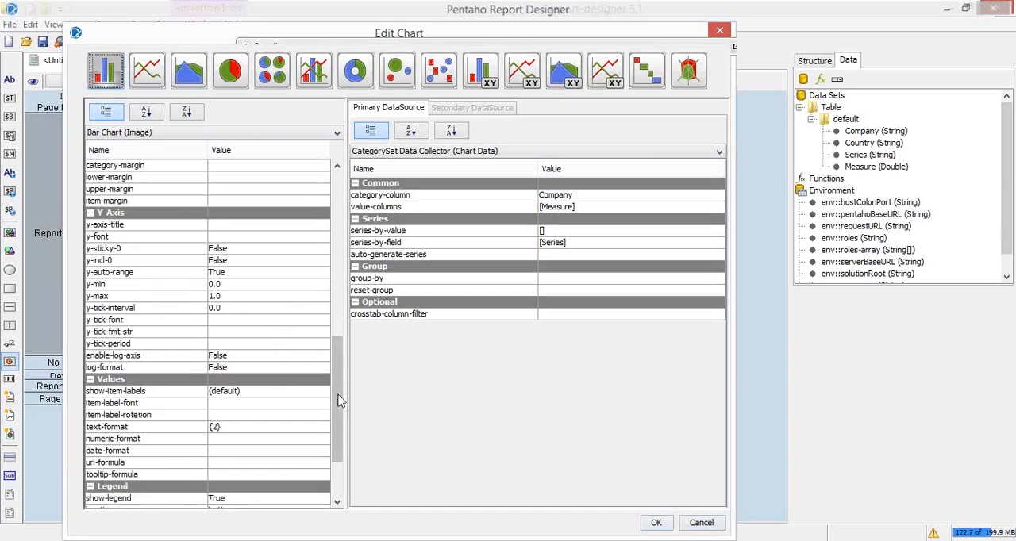
{"action": "left_click_drag", "start_coordinate": [338, 392], "coordinate": [338, 391]}
{"action": "scroll", "coordinate": [267, 429], "scroll_direction": "up", "scroll_amount": 2}
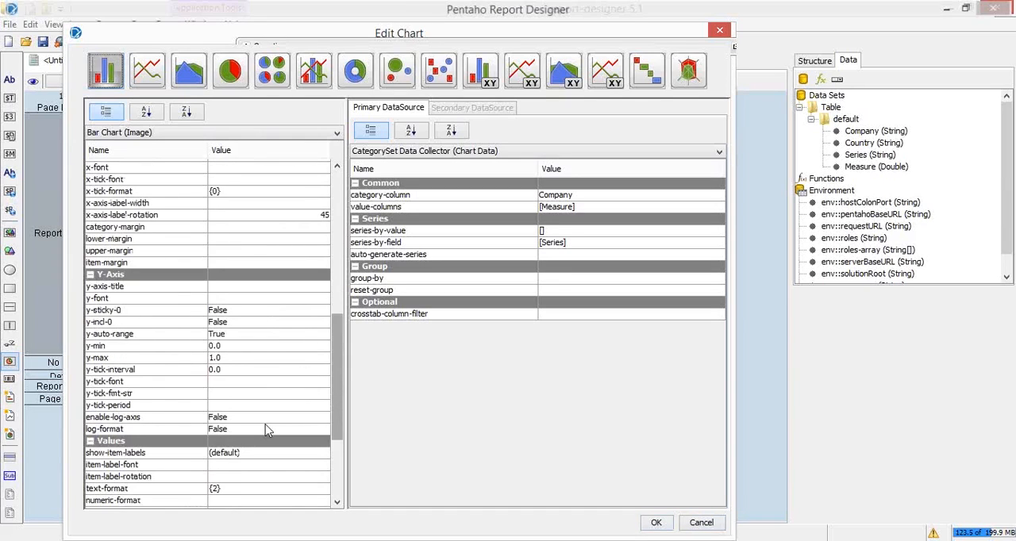
{"action": "left_click", "coordinate": [248, 417]}
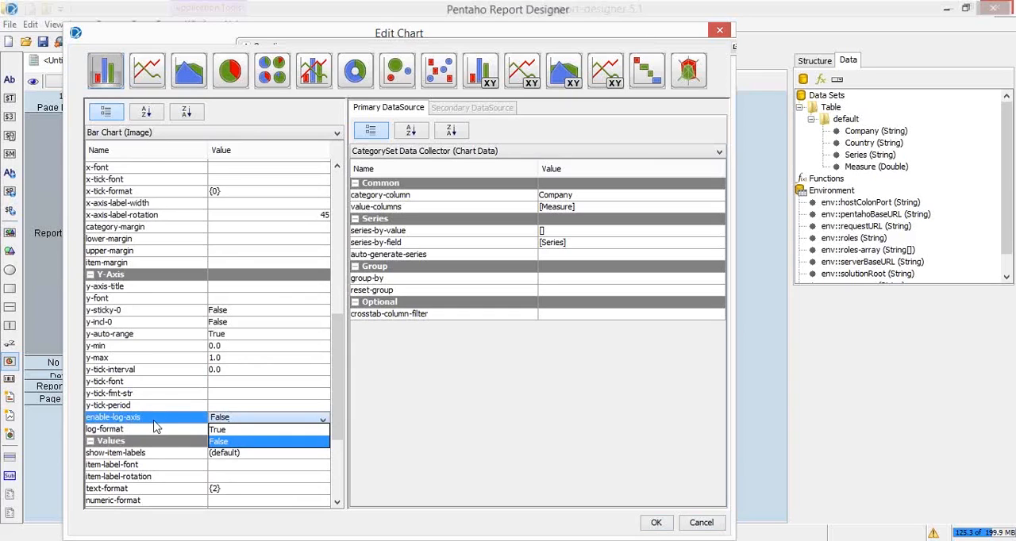
{"action": "left_click", "coordinate": [343, 362]}
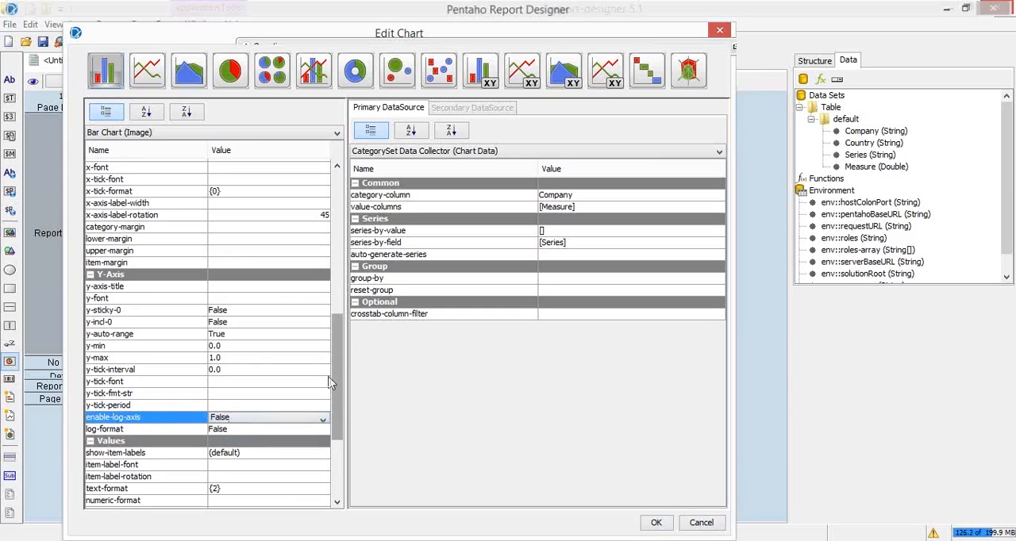
{"action": "scroll", "coordinate": [334, 354], "scroll_direction": "down", "scroll_amount": 1}
{"action": "left_click_drag", "start_coordinate": [334, 353], "coordinate": [337, 422]}
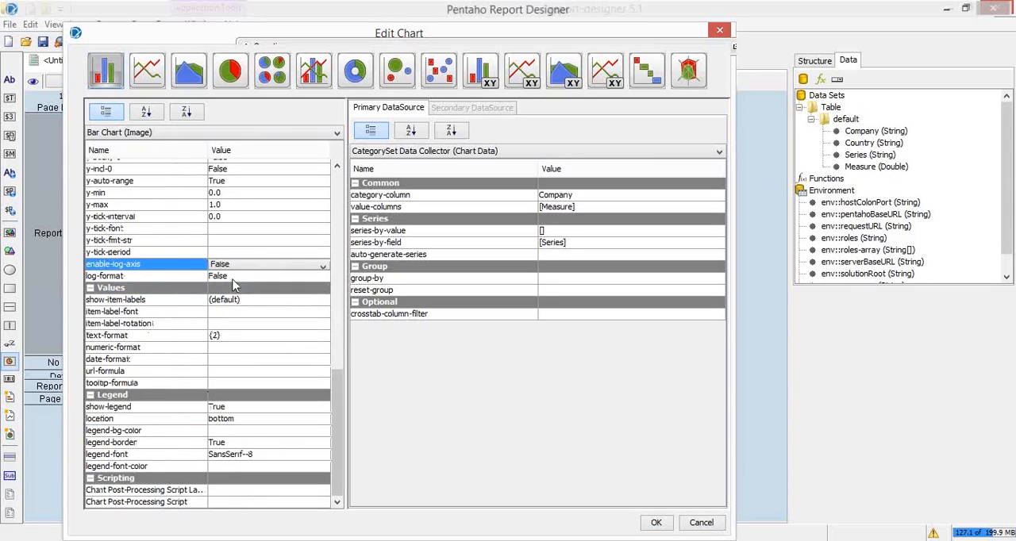
{"action": "left_click", "coordinate": [249, 277]}
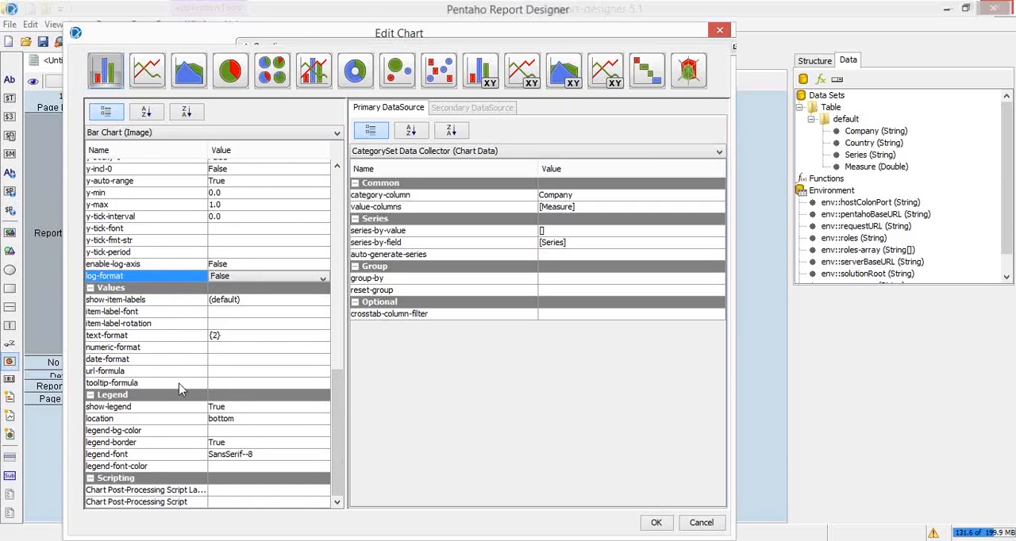
Set the bar chart's numeric-format under Values to "$ ###,##.00"
{"action": "left_click", "coordinate": [159, 349]}
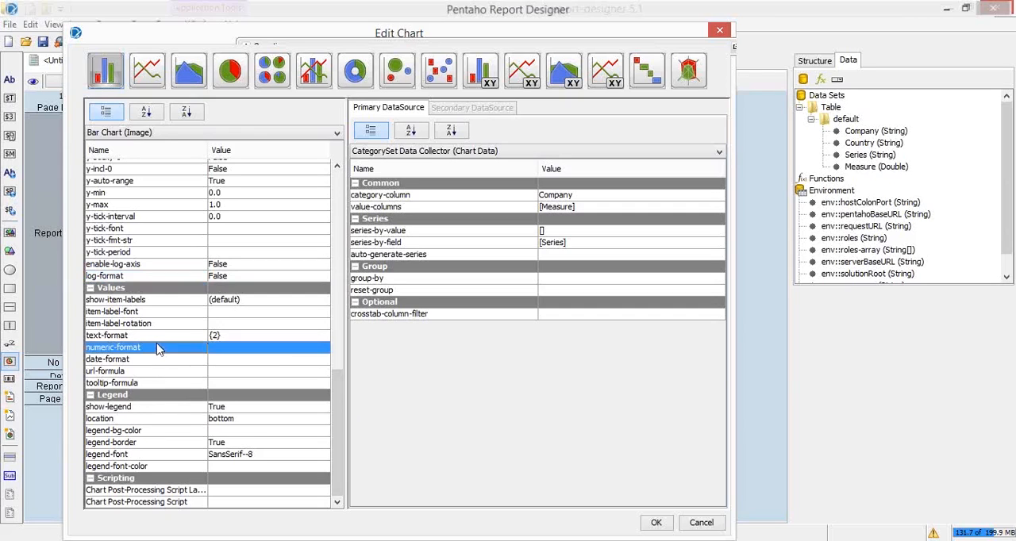
{"action": "left_click", "coordinate": [228, 349]}
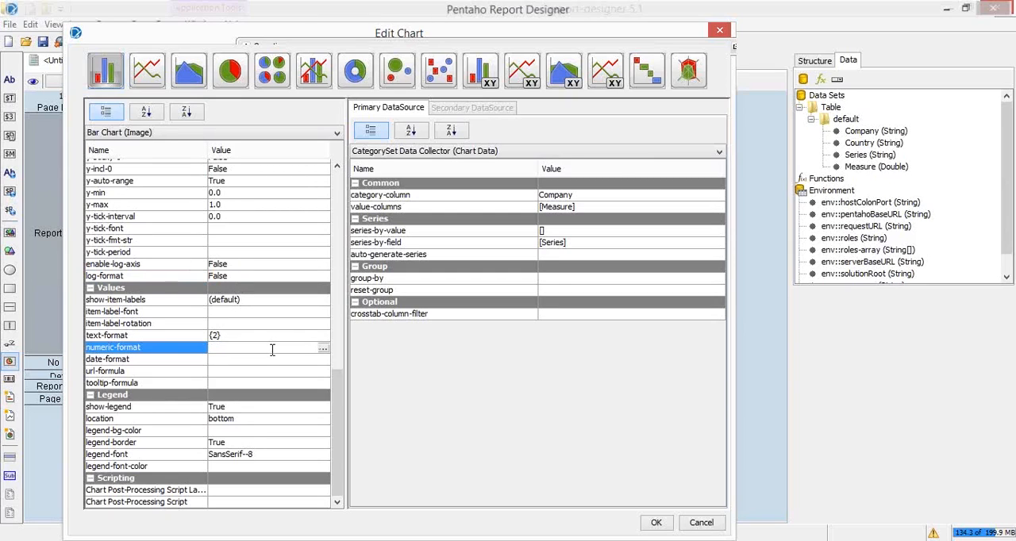
{"action": "type", "text": "$"}
{"action": "type", "text": "#"}
{"action": "type", "text": "##"}
{"action": "type", "text": ","}
{"action": "type", "text": "##"}
{"action": "type", "text": ",##"}
{"action": "key", "text": "BackSpace"}
{"action": "key", "text": "BackSpace"}
{"action": "key", "text": "BackSpace"}
{"action": "type", "text": ".00"}
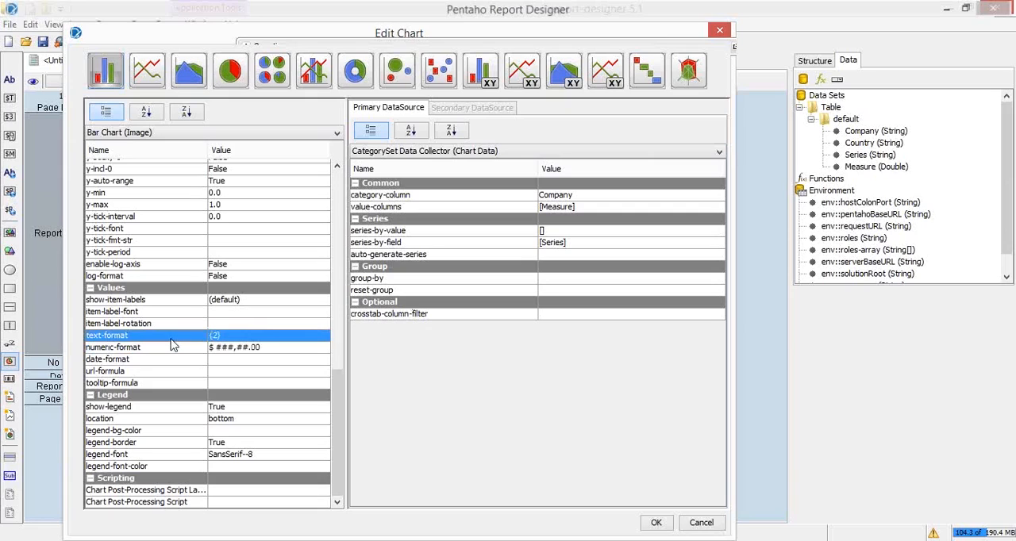
{"action": "left_click", "coordinate": [214, 334]}
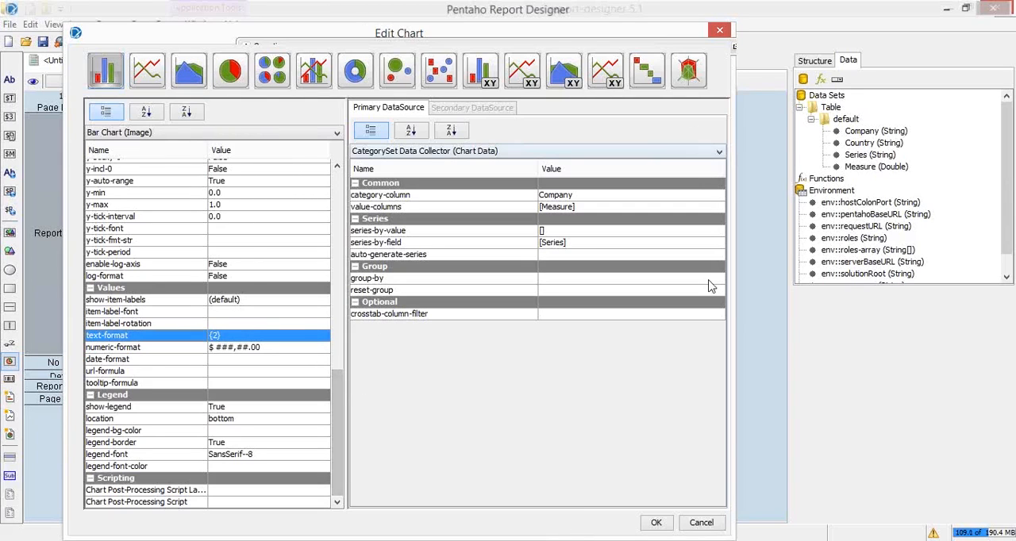
Apply the chart settings and check the report in a PDF preview, closing it when done
{"action": "left_click", "coordinate": [658, 525]}
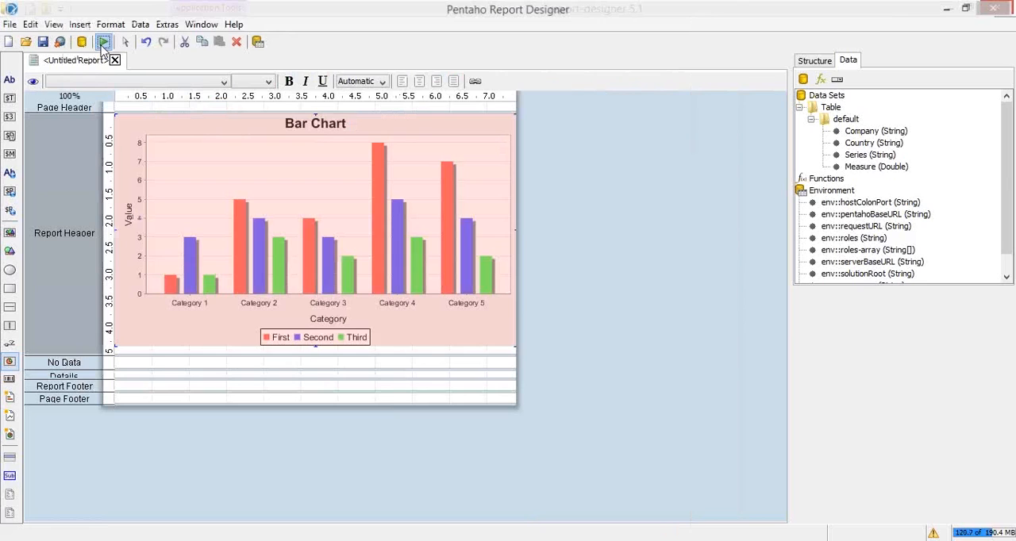
{"action": "left_click", "coordinate": [103, 43]}
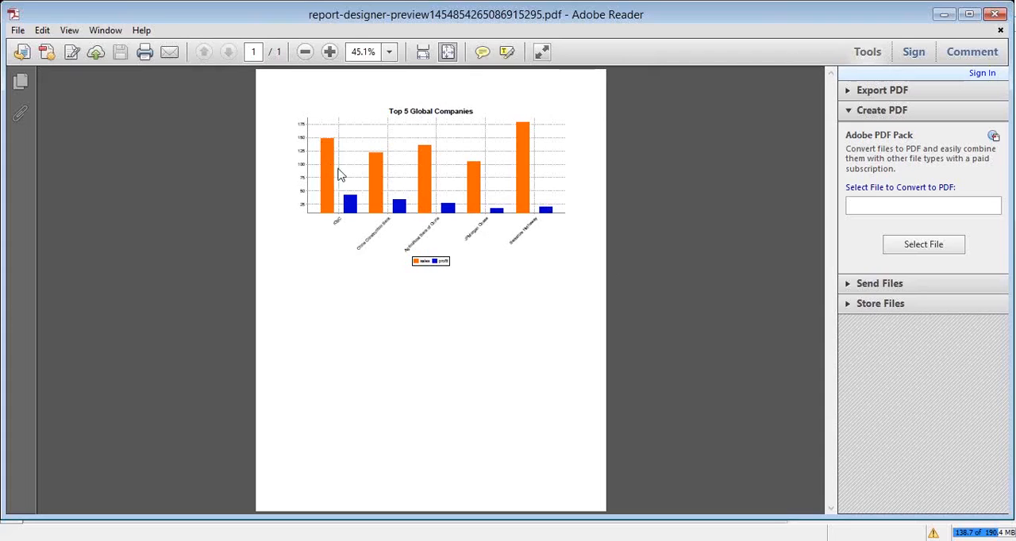
{"action": "left_click", "coordinate": [990, 5]}
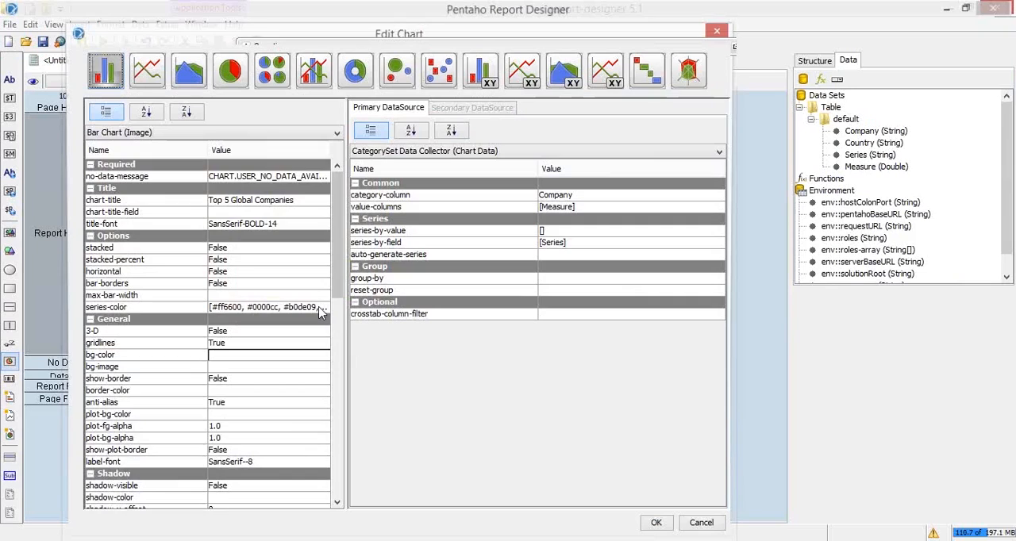
Set the bar chart's show-item-labels to Show Labels and check the report in the print preview
{"action": "scroll", "coordinate": [320, 313], "scroll_direction": "down", "scroll_amount": 3}
{"action": "left_click_drag", "start_coordinate": [337, 314], "coordinate": [338, 476]}
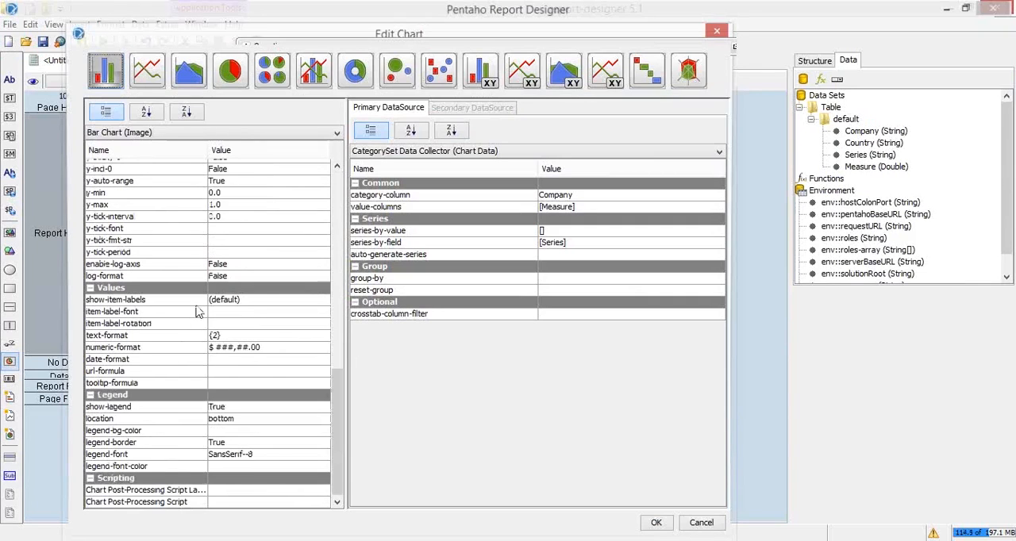
{"action": "left_click", "coordinate": [270, 302]}
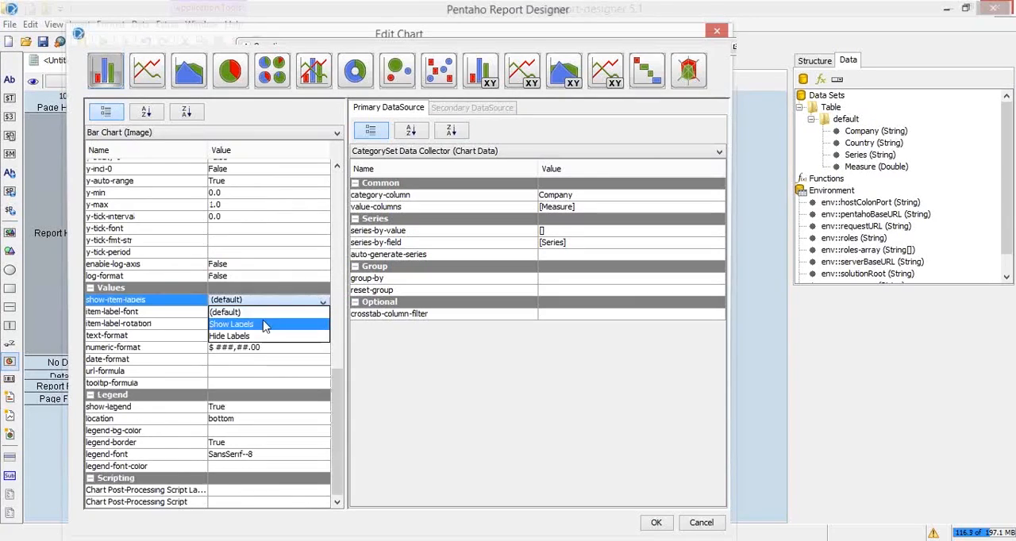
{"action": "left_click", "coordinate": [265, 324]}
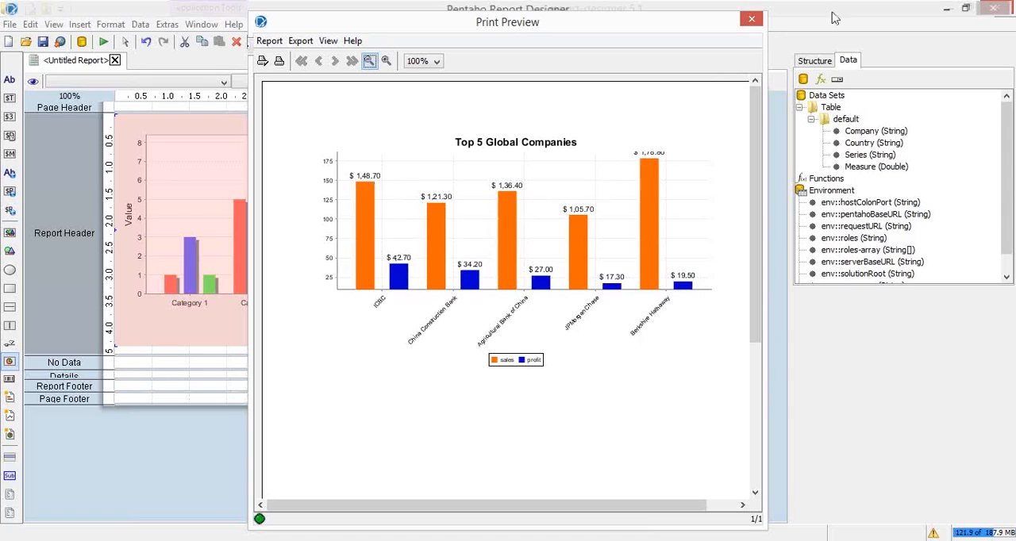
{"action": "left_click", "coordinate": [752, 20]}
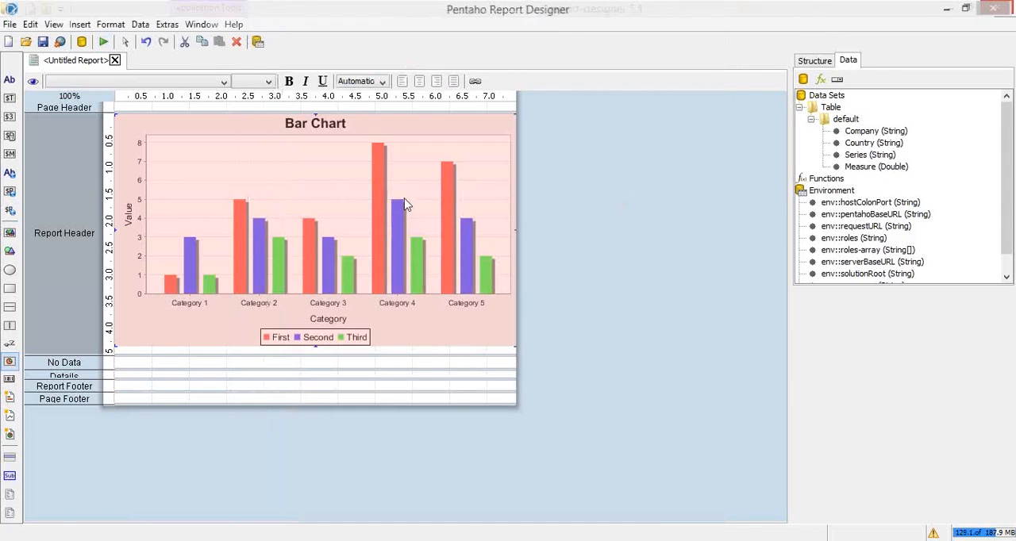
Correct the bar chart's numeric-format to "$ ###,###.00" and check the report in the print preview
{"action": "double_click", "coordinate": [404, 204]}
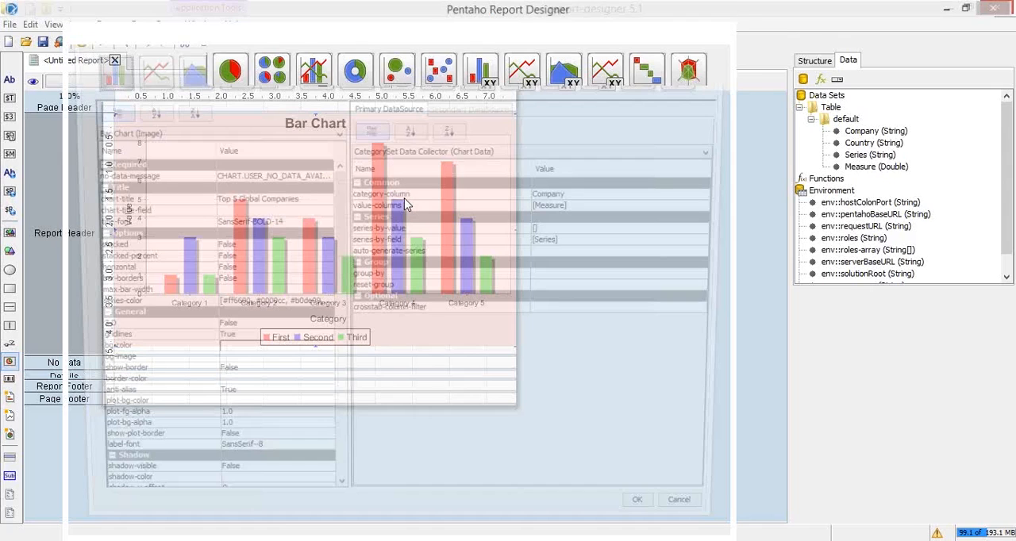
{"action": "scroll", "coordinate": [341, 233], "scroll_direction": "down", "scroll_amount": 1}
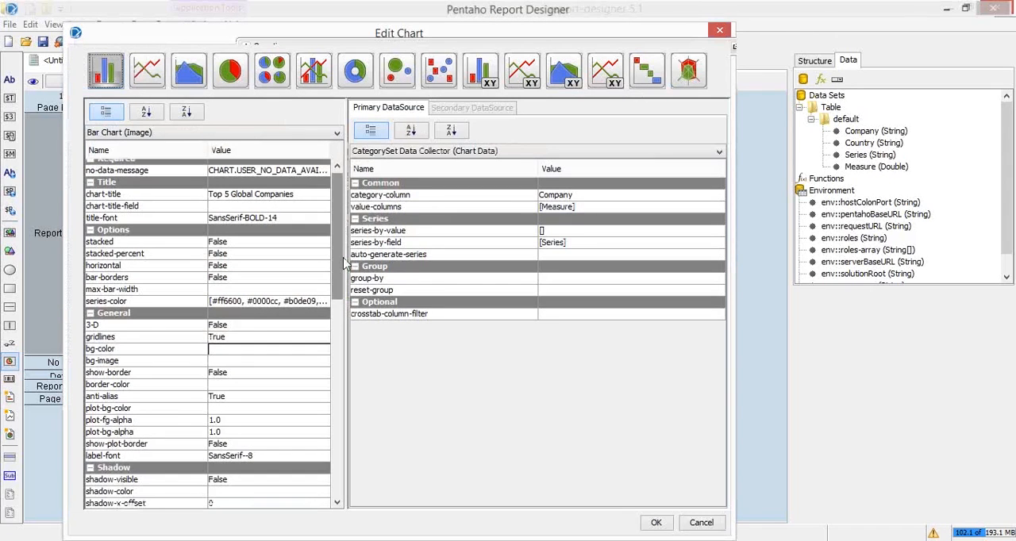
{"action": "left_click_drag", "start_coordinate": [344, 258], "coordinate": [342, 454]}
{"action": "left_click", "coordinate": [244, 347]}
{"action": "key", "text": "BackSpace"}
{"action": "type", "text": ",###.00"}
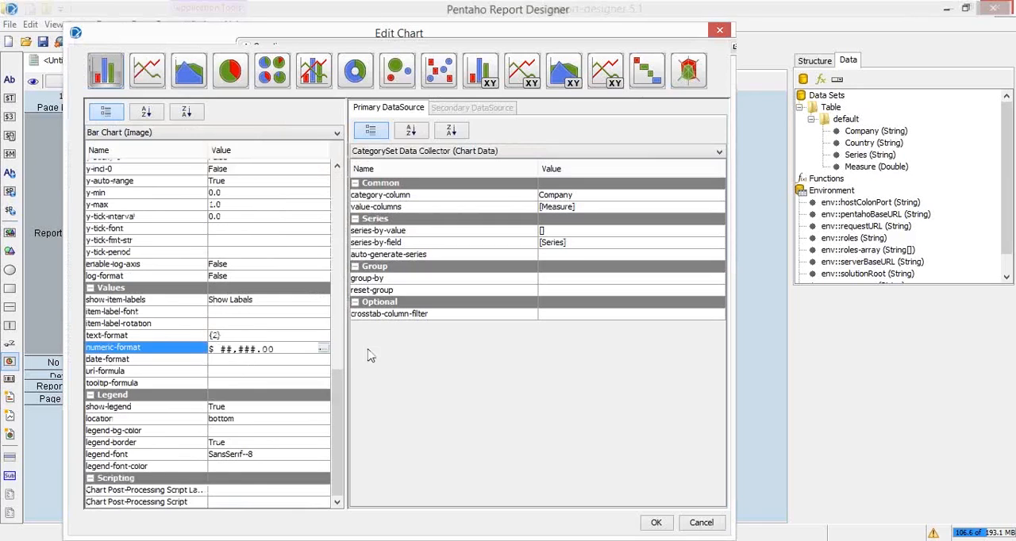
{"action": "key", "text": "Left"}
{"action": "type", "text": "#"}
{"action": "left_click", "coordinate": [367, 357]}
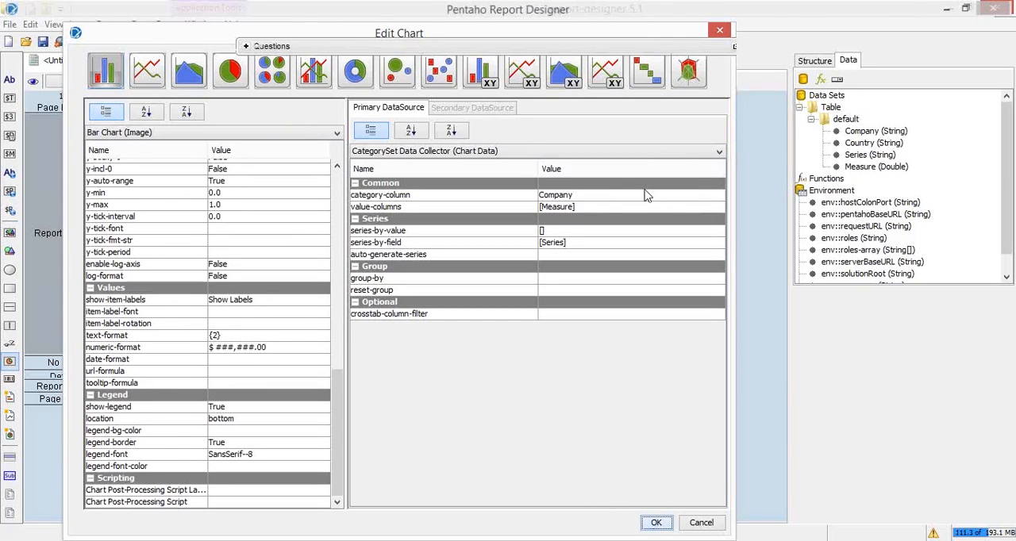
{"action": "key", "text": "Return"}
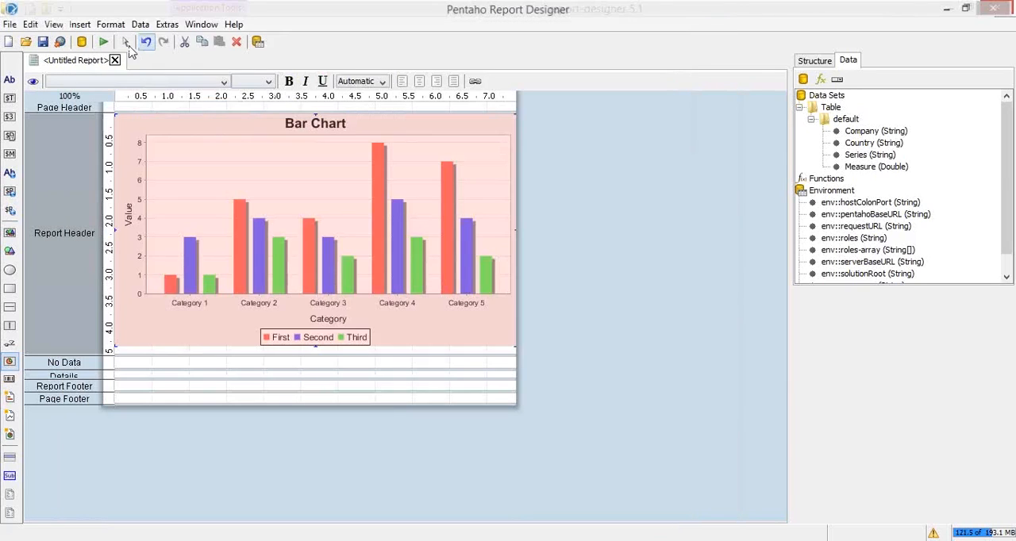
{"action": "left_click", "coordinate": [103, 41]}
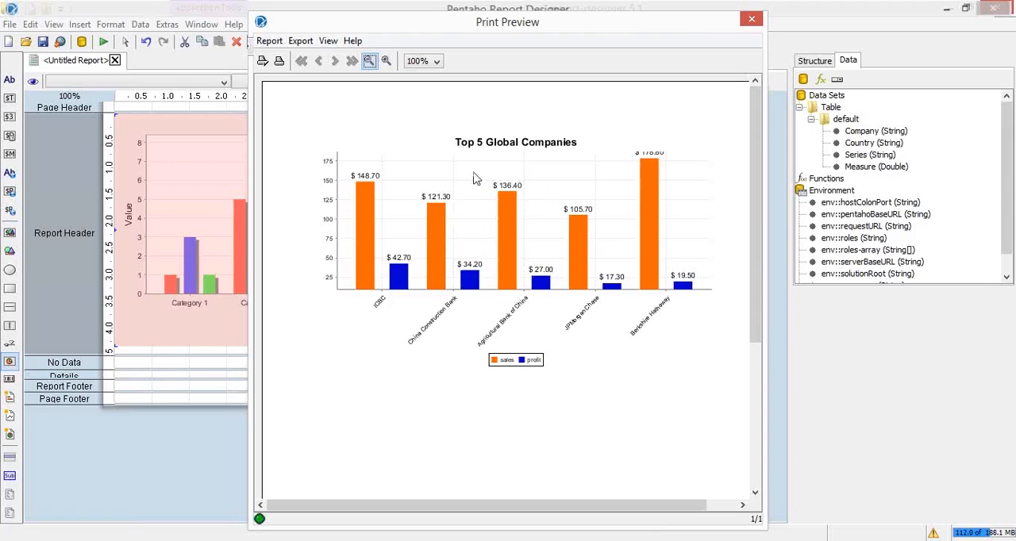
{"action": "left_click", "coordinate": [745, 17]}
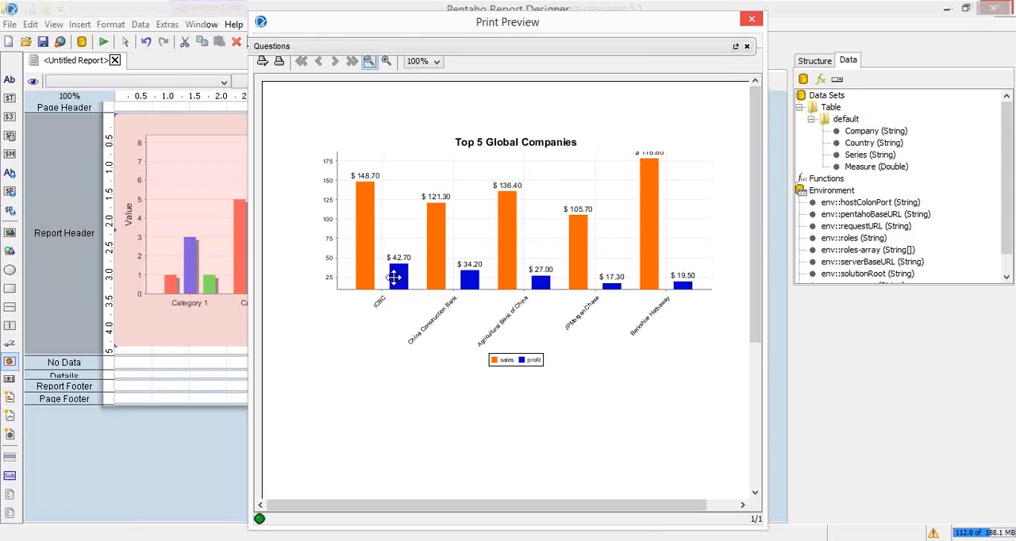
Reopen the bar chart's settings and append B to the numeric-format so it reads "$ ###,###.00B"
{"action": "double_click", "coordinate": [395, 284]}
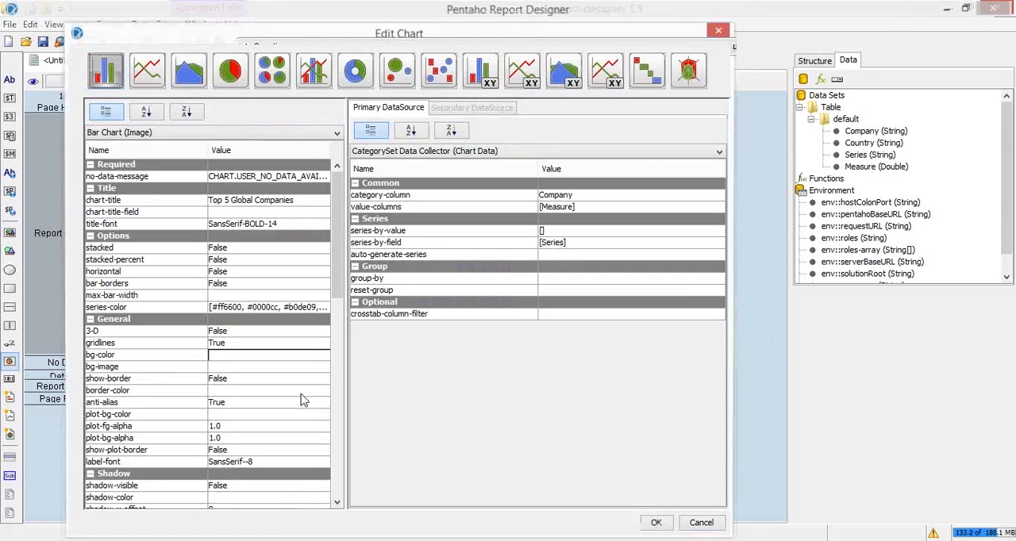
{"action": "scroll", "coordinate": [300, 381], "scroll_direction": "down", "scroll_amount": 4}
{"action": "scroll", "coordinate": [274, 357], "scroll_direction": "down", "scroll_amount": 6}
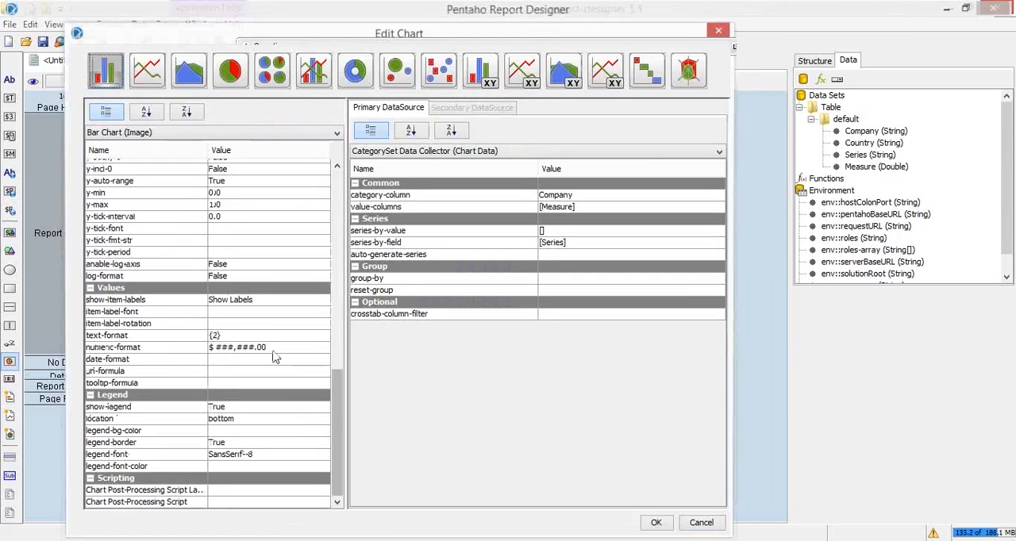
{"action": "left_click", "coordinate": [274, 350]}
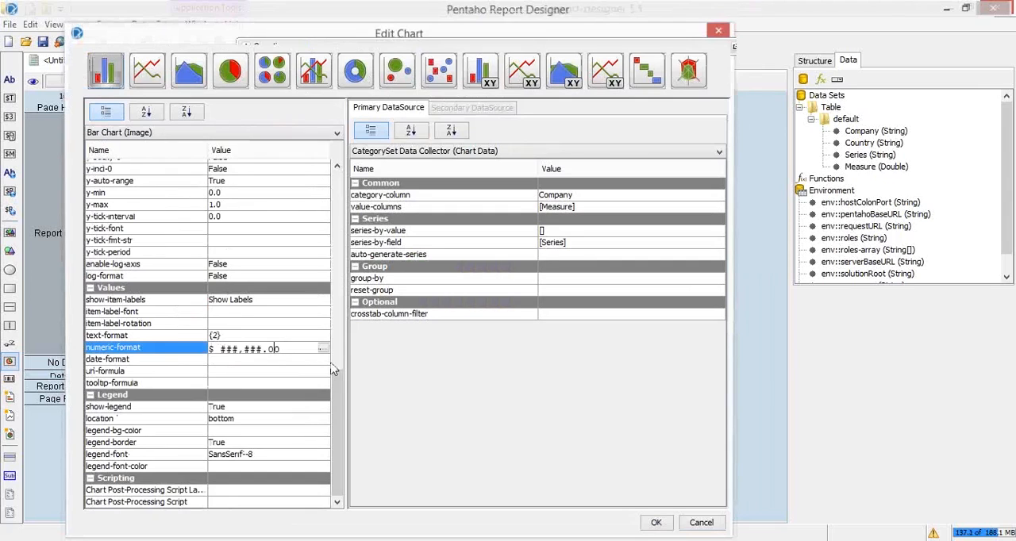
{"action": "type", "text": "B"}
Set the chart's item-label-rotation to 45, apply the settings and check the report in a PDF preview
{"action": "left_click", "coordinate": [225, 325]}
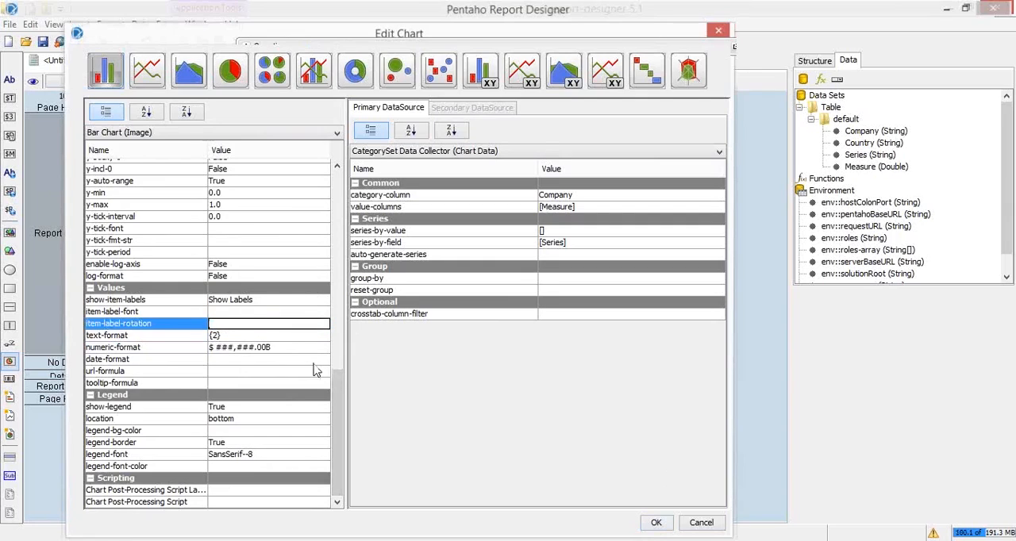
{"action": "type", "text": "45"}
{"action": "key", "text": "Return"}
{"action": "left_click", "coordinate": [656, 523]}
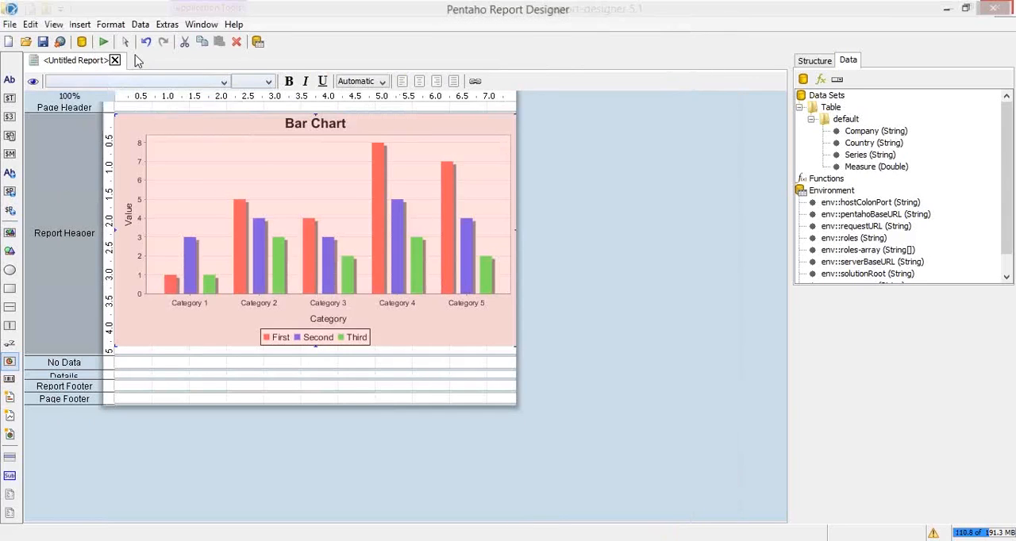
{"action": "left_click", "coordinate": [103, 41]}
{"action": "left_click", "coordinate": [130, 82]}
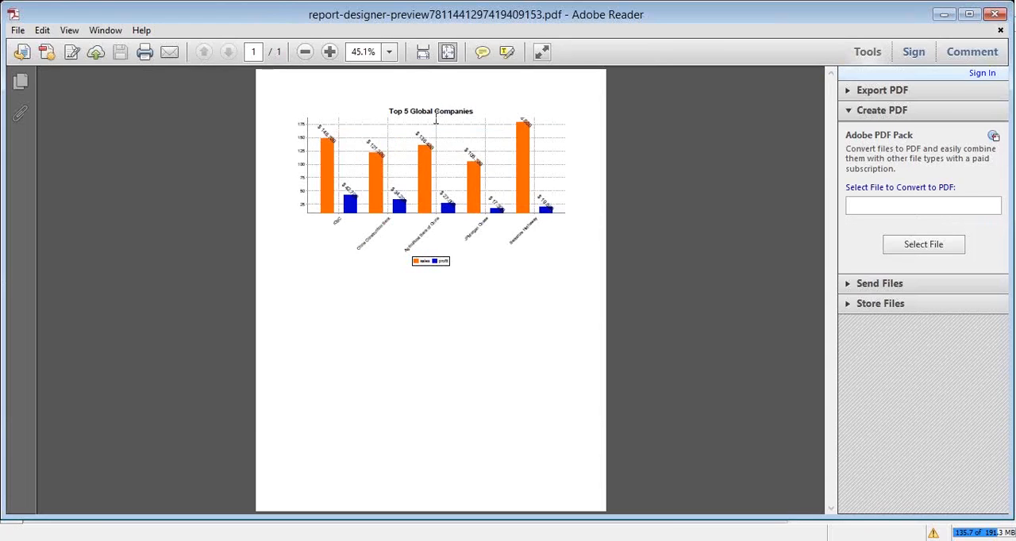
{"action": "left_click", "coordinate": [994, 14]}
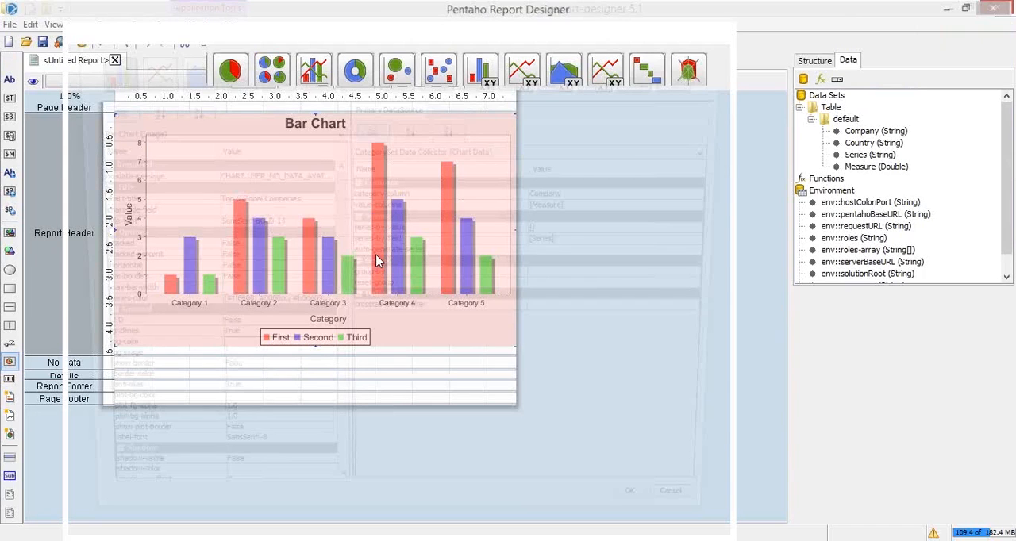
Clear the chart's x-axis-label-rotation value and apply the settings
{"action": "scroll", "coordinate": [319, 416], "scroll_direction": "down", "scroll_amount": 7}
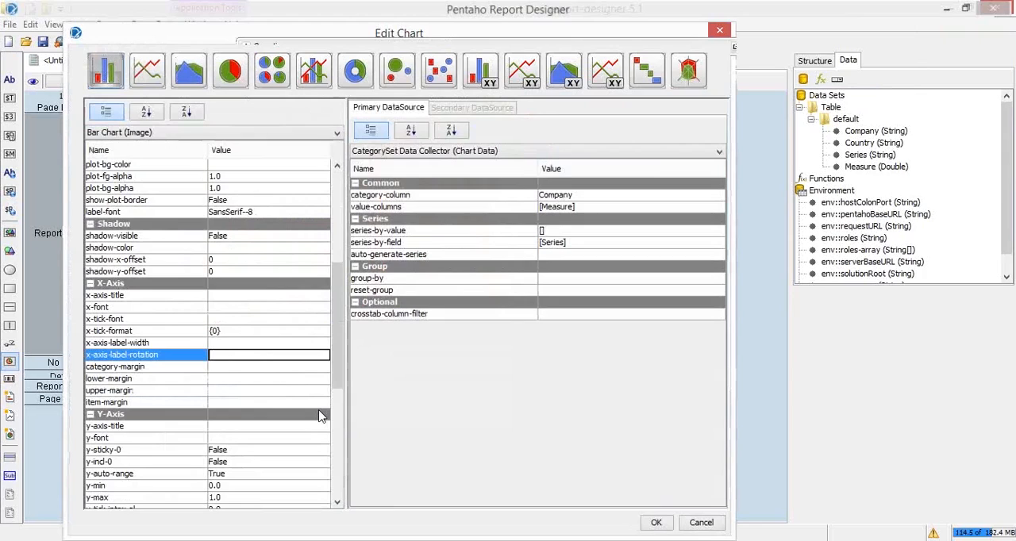
{"action": "left_click", "coordinate": [658, 522]}
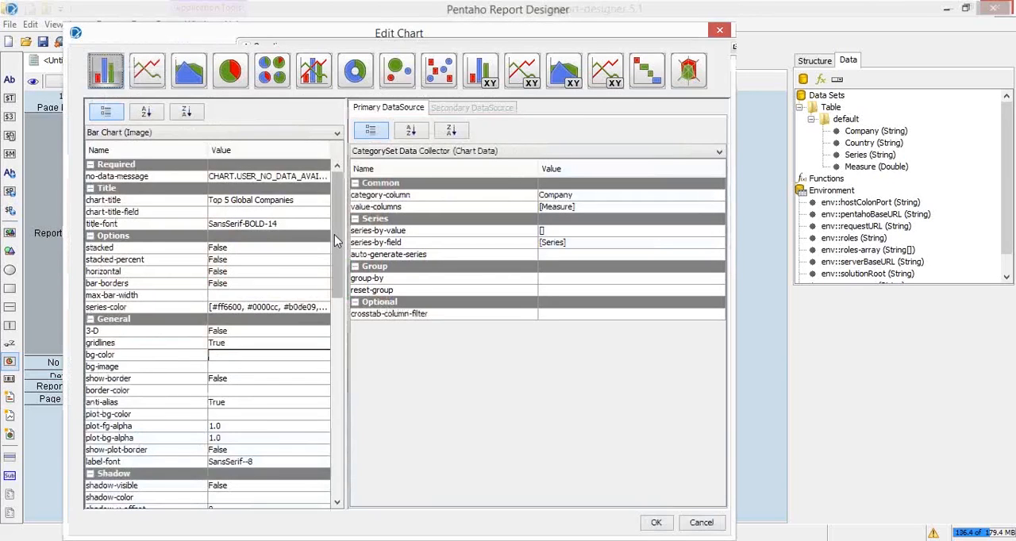
Clear the item-label-rotation value in the Values properties of the bar chart
{"action": "left_click_drag", "start_coordinate": [334, 234], "coordinate": [354, 336]}
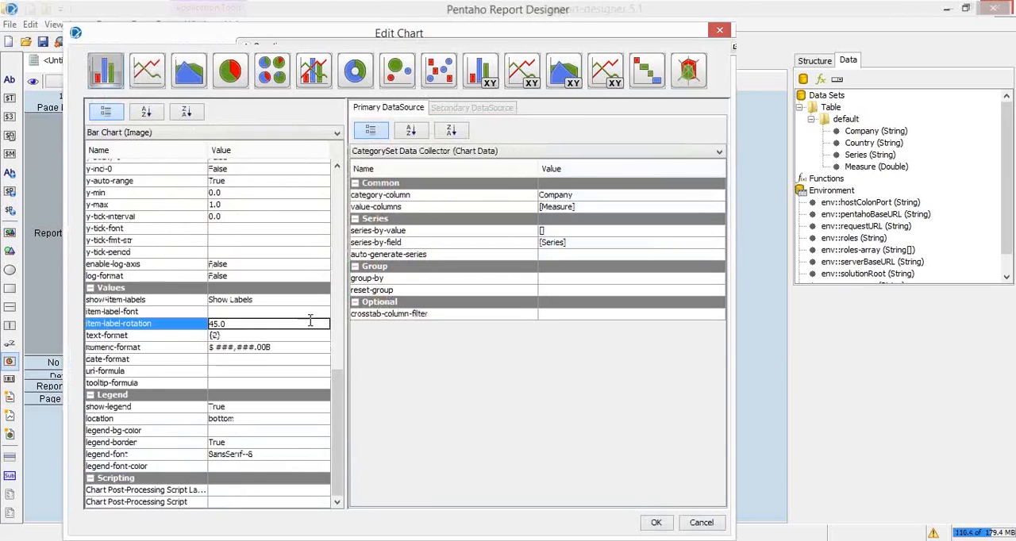
{"action": "key", "text": "BackSpace"}
{"action": "key", "text": "BackSpace"}
{"action": "key", "text": "BackSpace"}
{"action": "key", "text": "BackSpace"}
{"action": "left_click", "coordinate": [284, 349]}
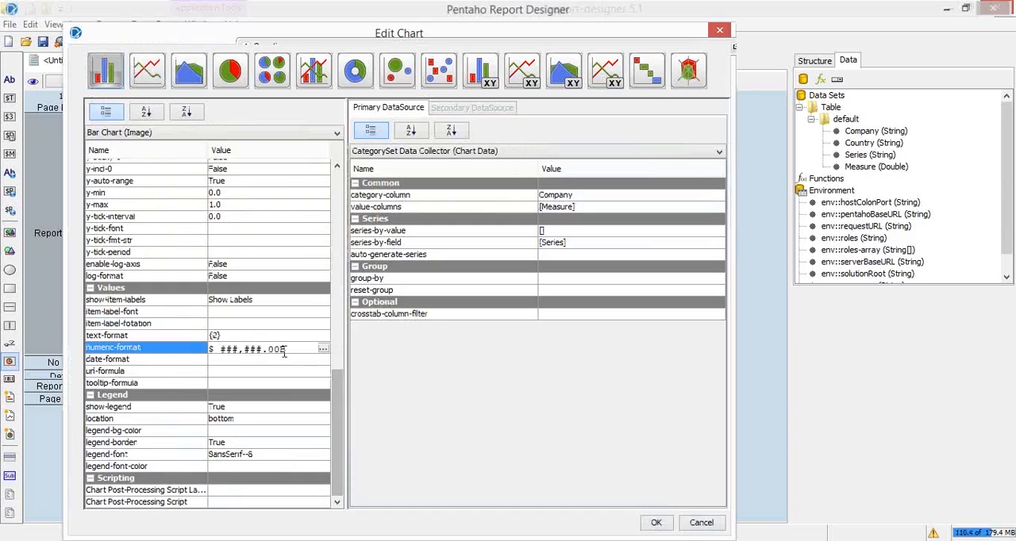
Set the chart's x-axis-label-rotation to 45, apply the settings and check the report in the print preview
{"action": "left_click_drag", "start_coordinate": [335, 403], "coordinate": [325, 332]}
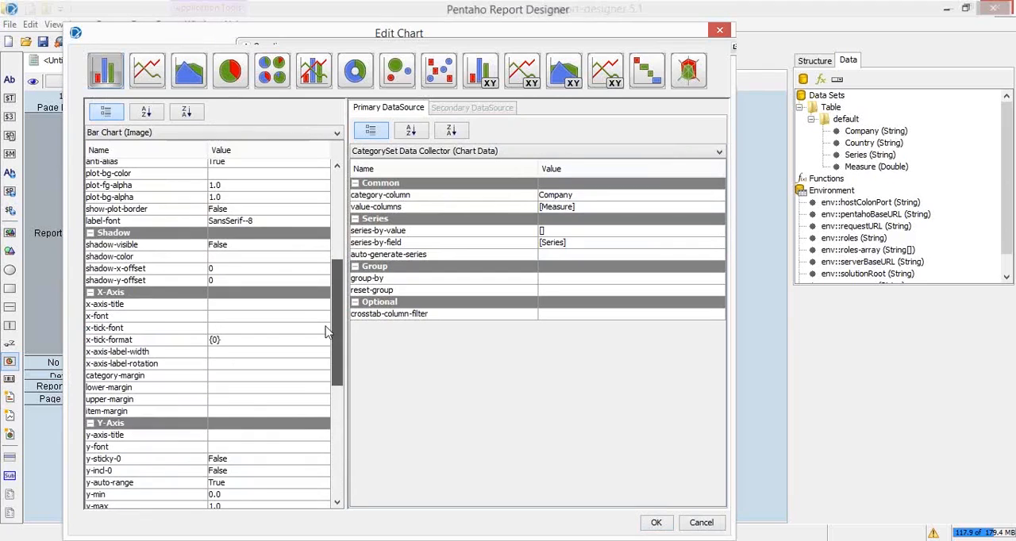
{"action": "double_click", "coordinate": [216, 364]}
{"action": "type", "text": "45"}
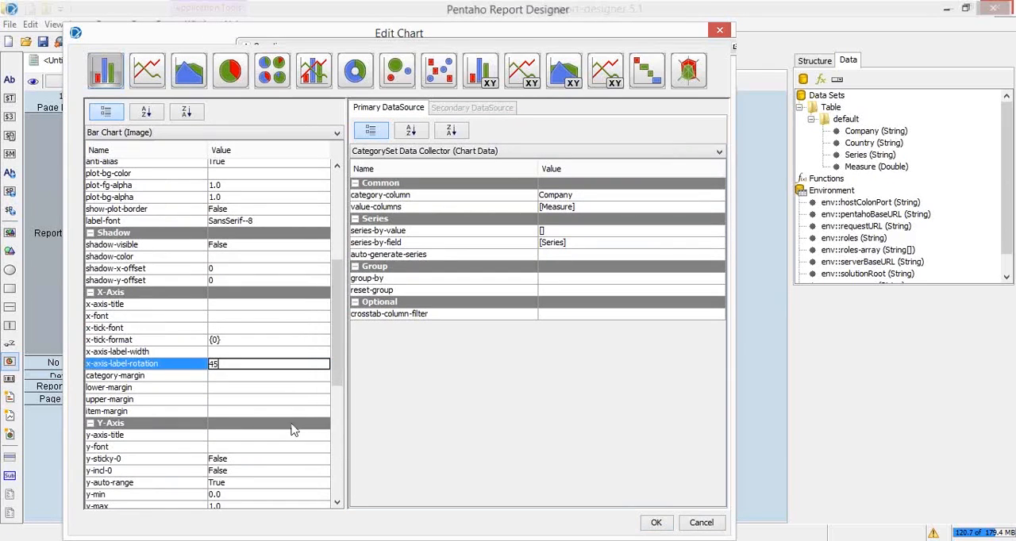
{"action": "key", "text": "Return"}
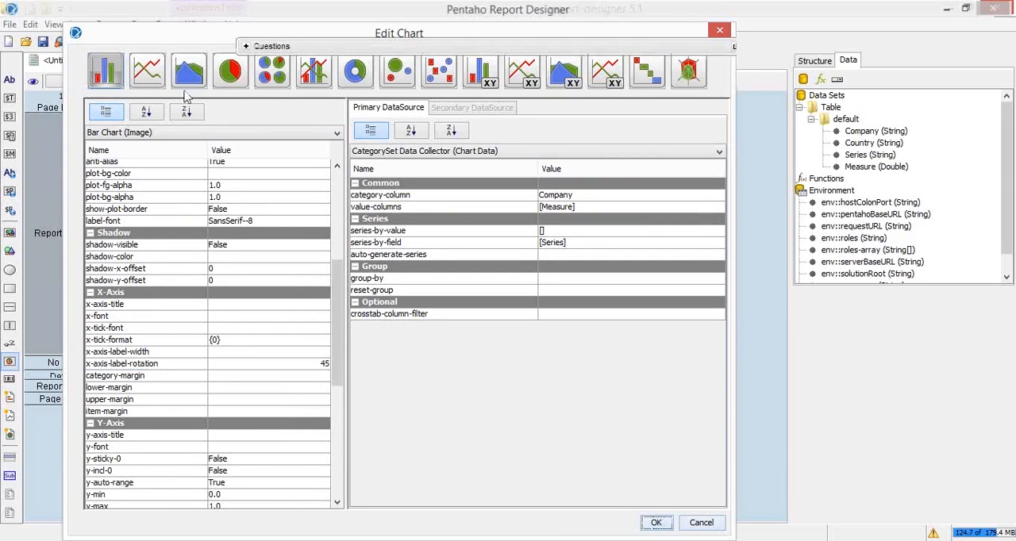
{"action": "left_click", "coordinate": [103, 41]}
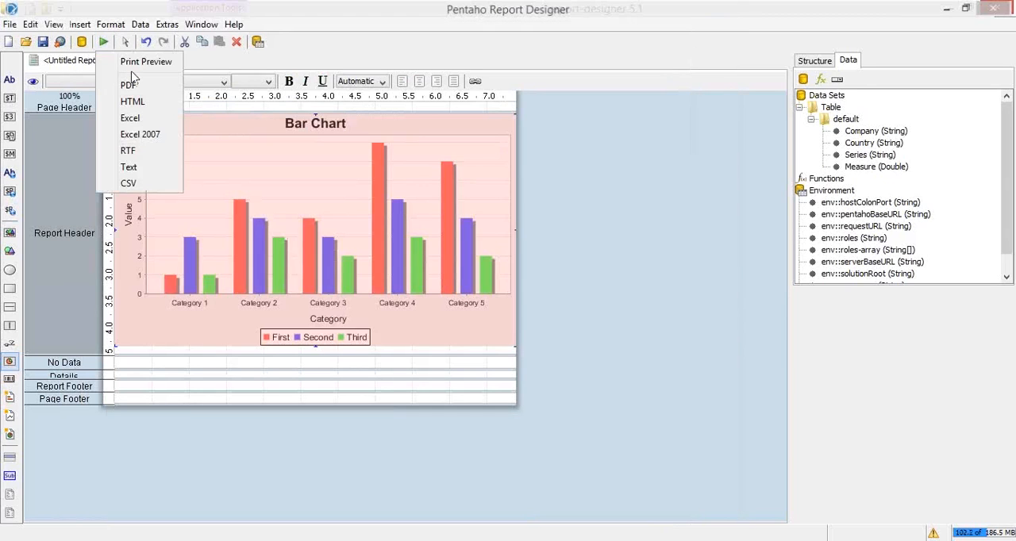
{"action": "left_click", "coordinate": [127, 62]}
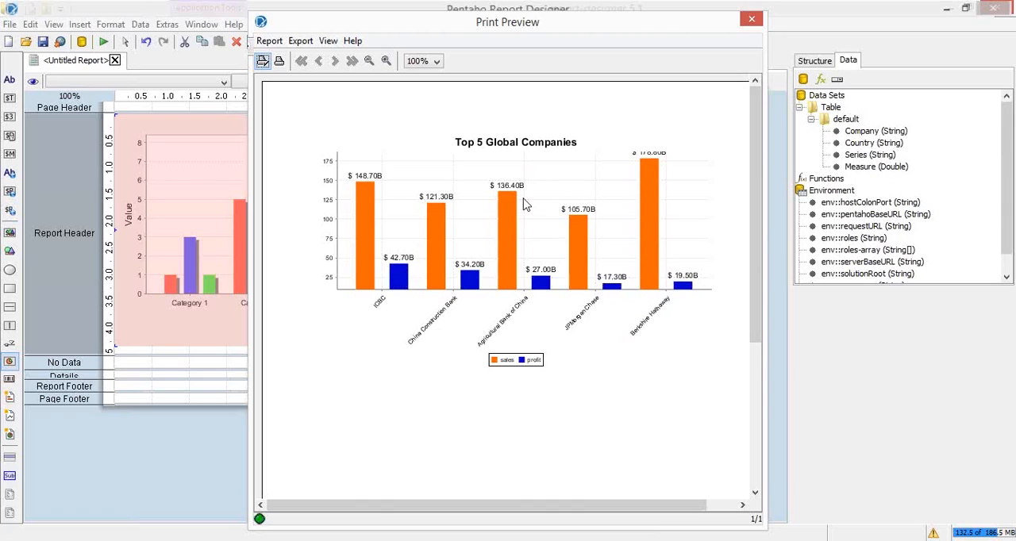
{"action": "left_click", "coordinate": [748, 23]}
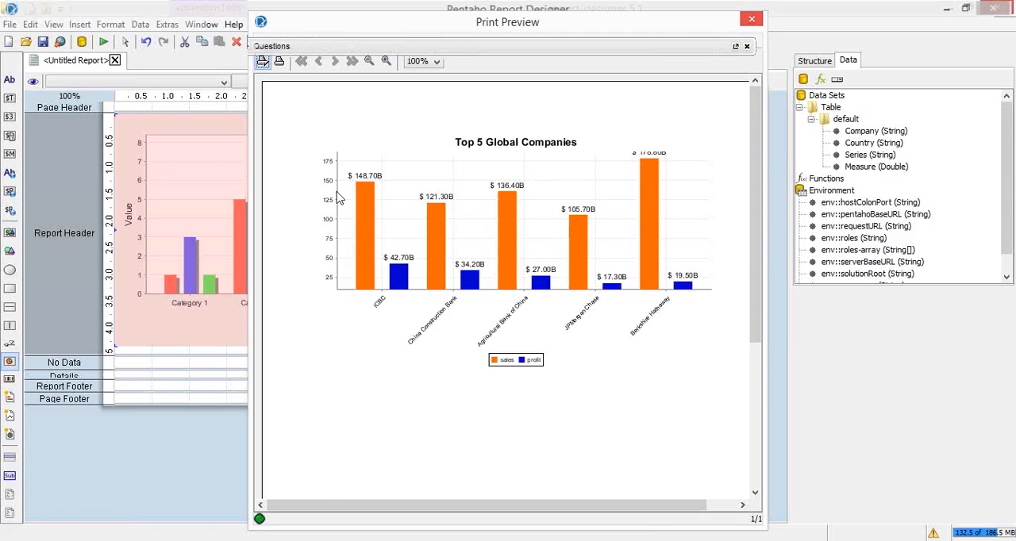
{"action": "double_click", "coordinate": [336, 191]}
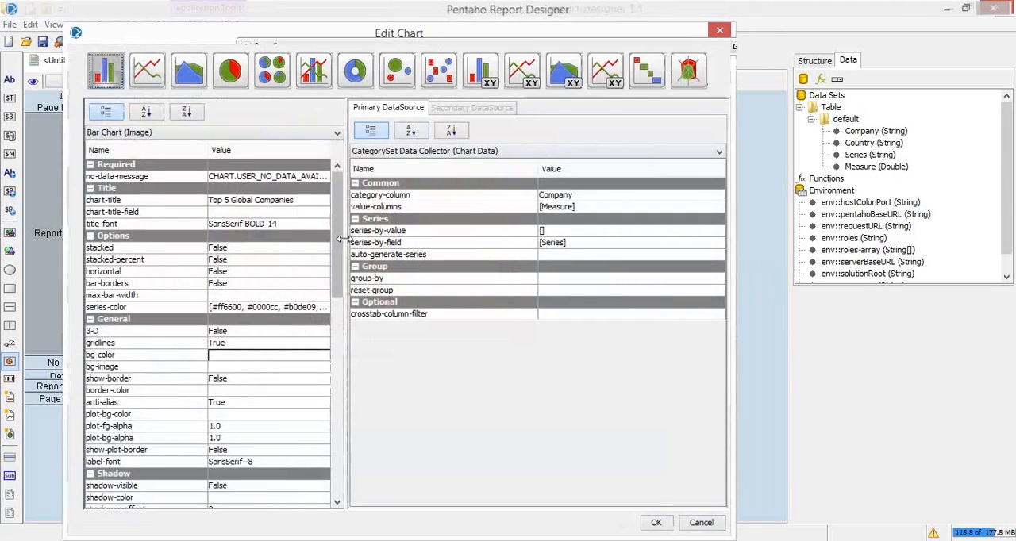
{"action": "left_click", "coordinate": [723, 29]}
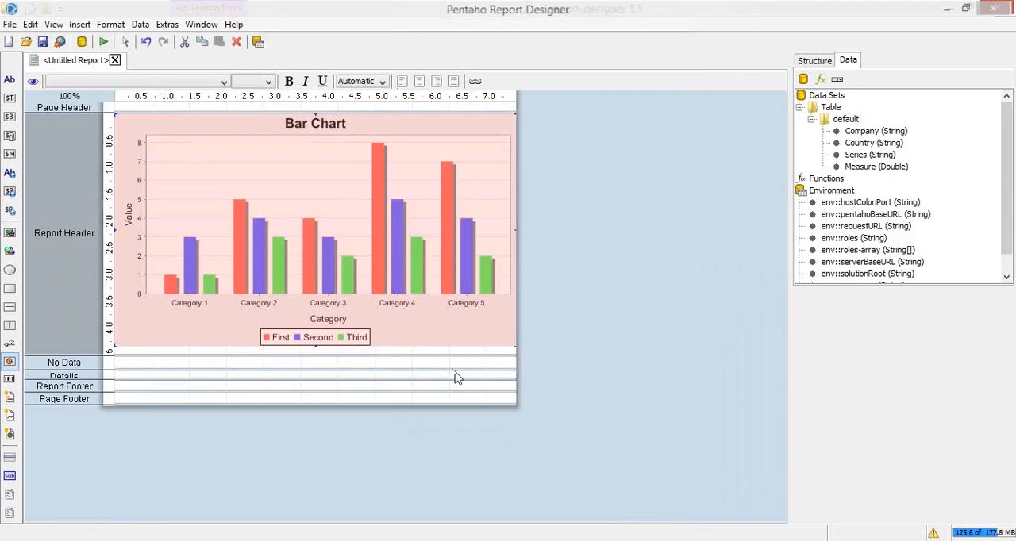
{"action": "left_click", "coordinate": [847, 119]}
{"action": "left_click", "coordinate": [832, 107]}
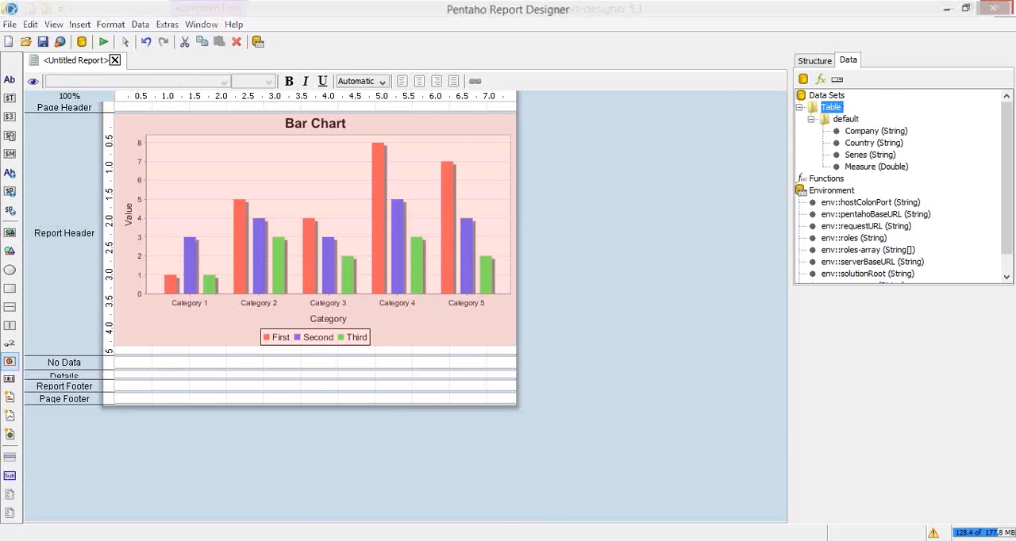
{"action": "mouse_move", "coordinate": [334, 538]}
{"action": "left_click", "coordinate": [405, 448]}
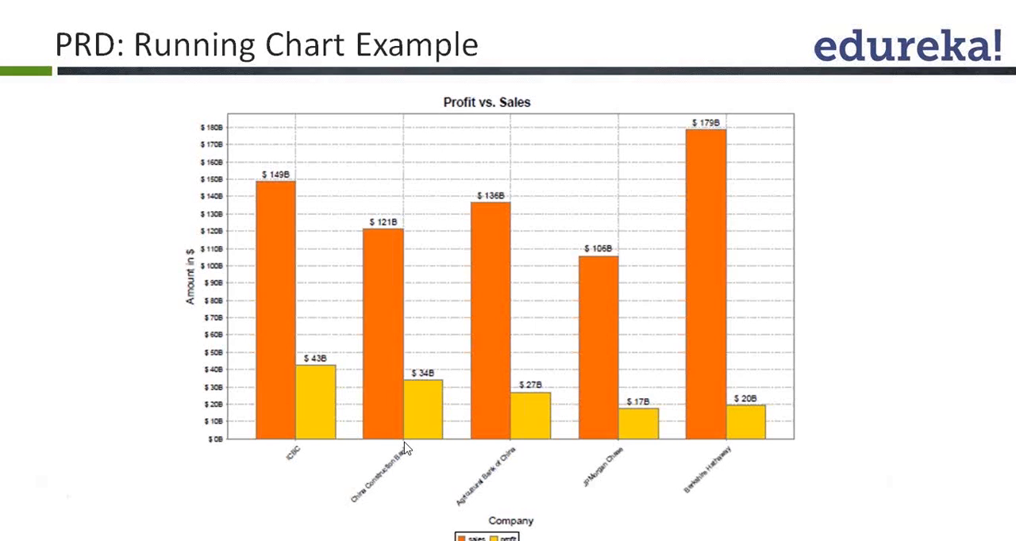
{"action": "left_click", "coordinate": [460, 278]}
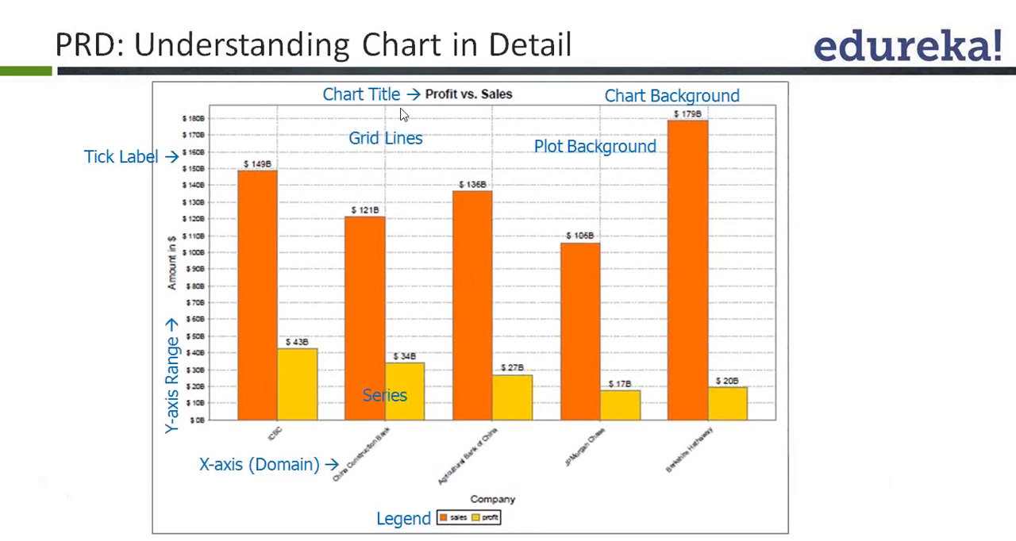
{"action": "left_click", "coordinate": [512, 102]}
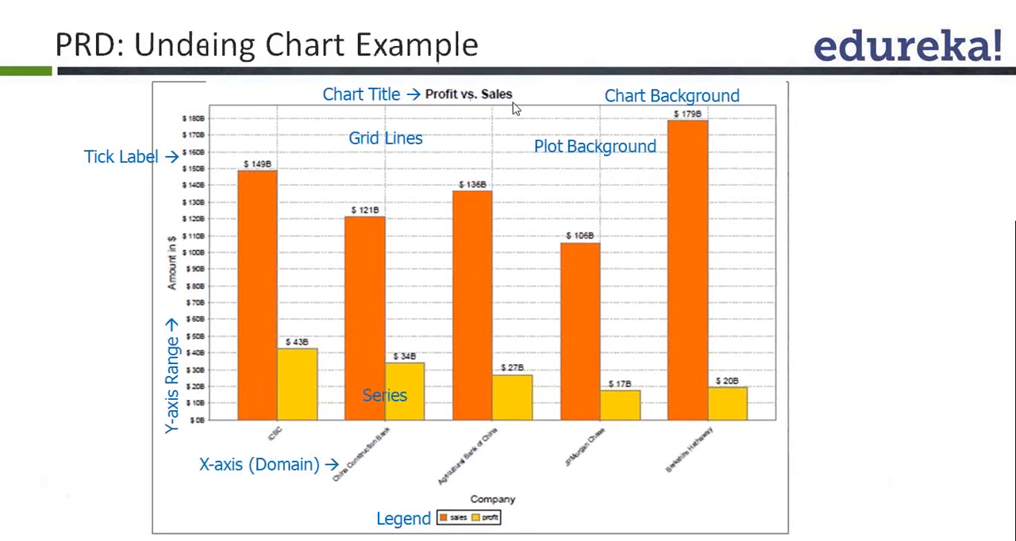
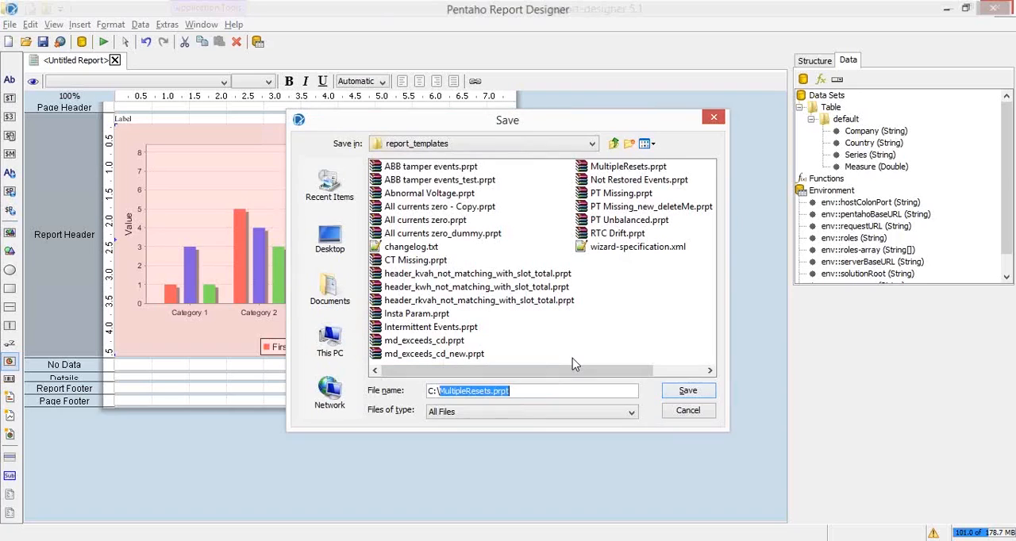
Try to save the report as Bar_chart_example.prpt in the C:\ root and dismiss the exception details
{"action": "key", "text": "shift+Right"}
{"action": "type", "text": "Bar_"}
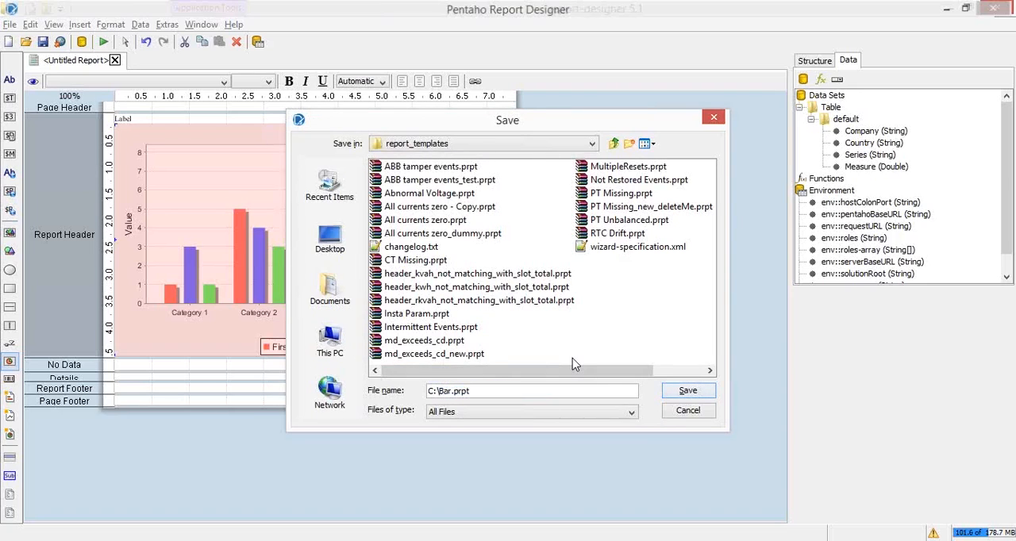
{"action": "type", "text": "chart_example"}
{"action": "key", "text": "Return"}
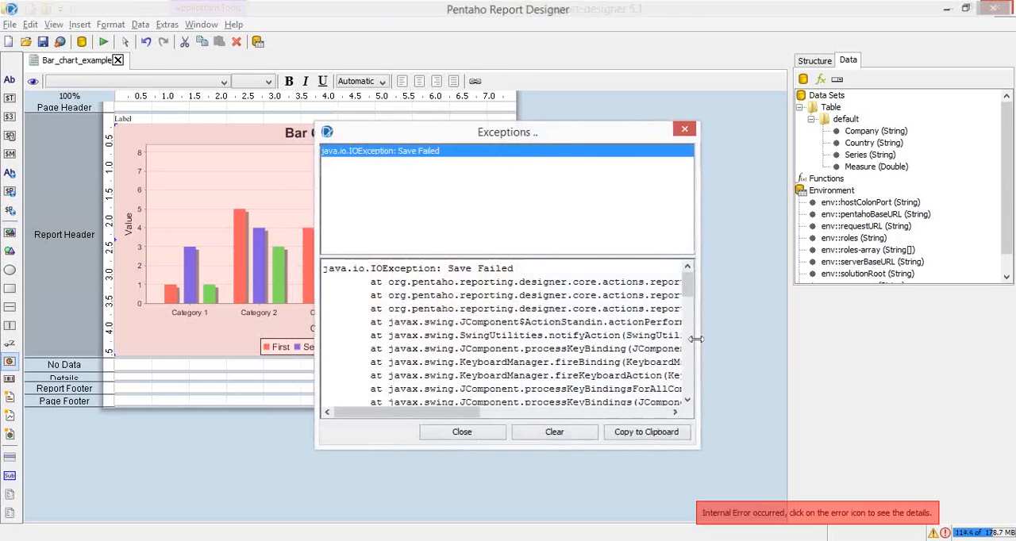
{"action": "left_click_drag", "start_coordinate": [695, 339], "coordinate": [1014, 339]}
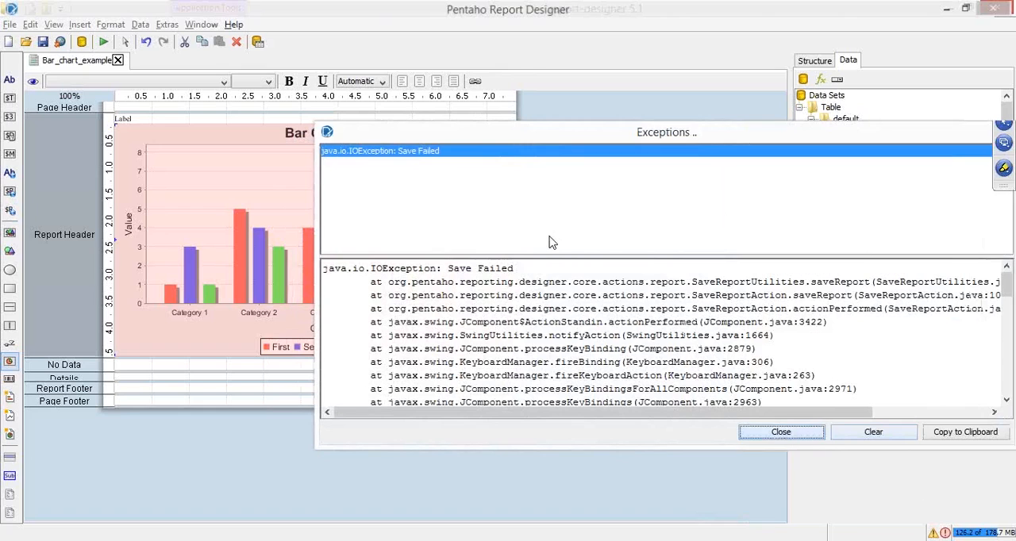
{"action": "key", "text": "Escape"}
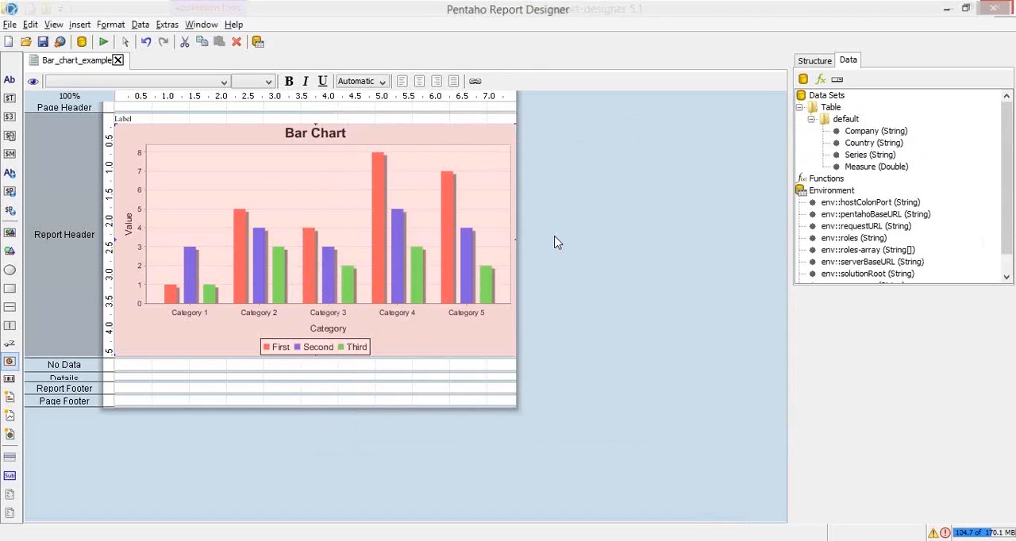
Save the report as E:\Bar_chart_example.prpt
{"action": "key", "text": "ctrl+s"}
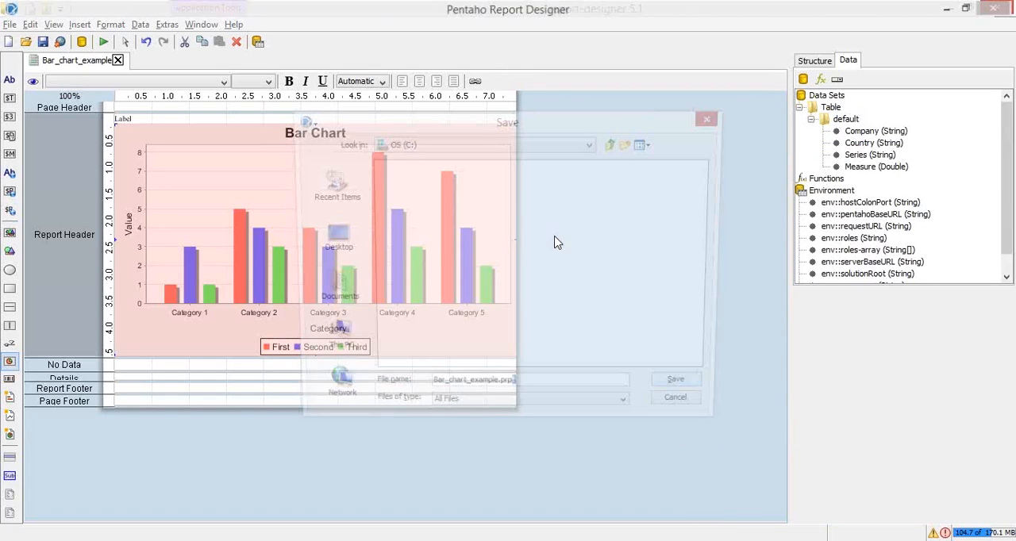
{"action": "left_click", "coordinate": [508, 391]}
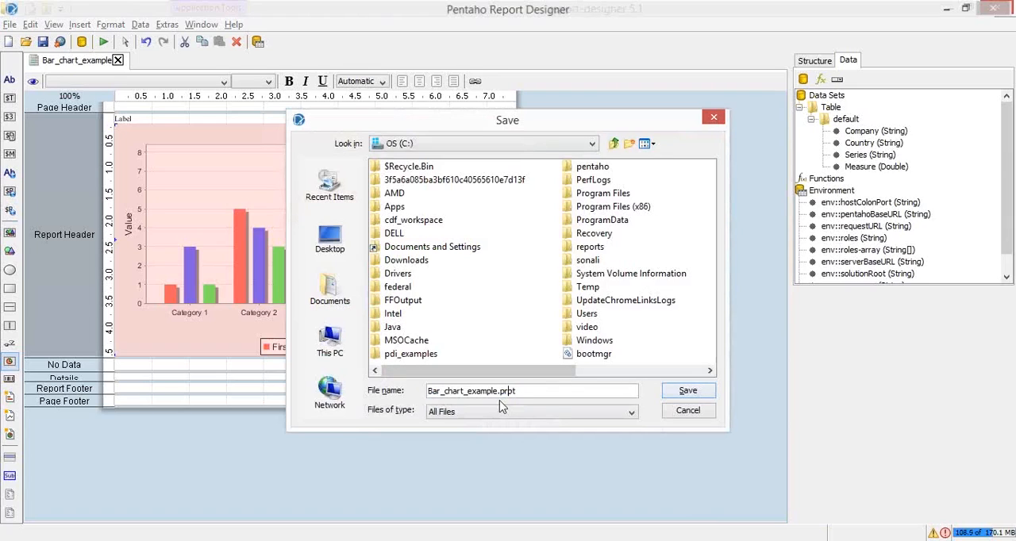
{"action": "key", "text": "Home"}
{"action": "type", "text": "E:\\"}
{"action": "left_click", "coordinate": [127, 540]}
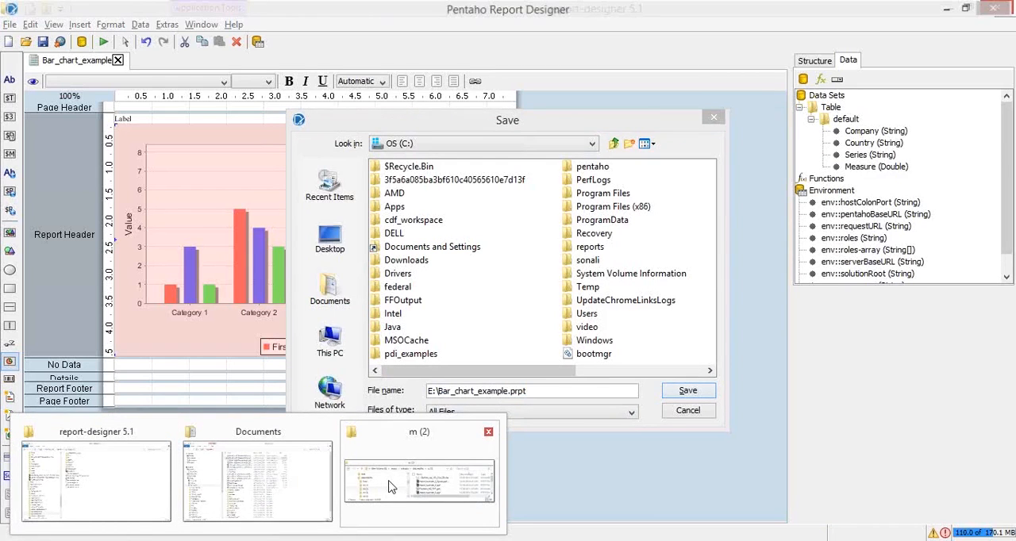
{"action": "left_click", "coordinate": [389, 487]}
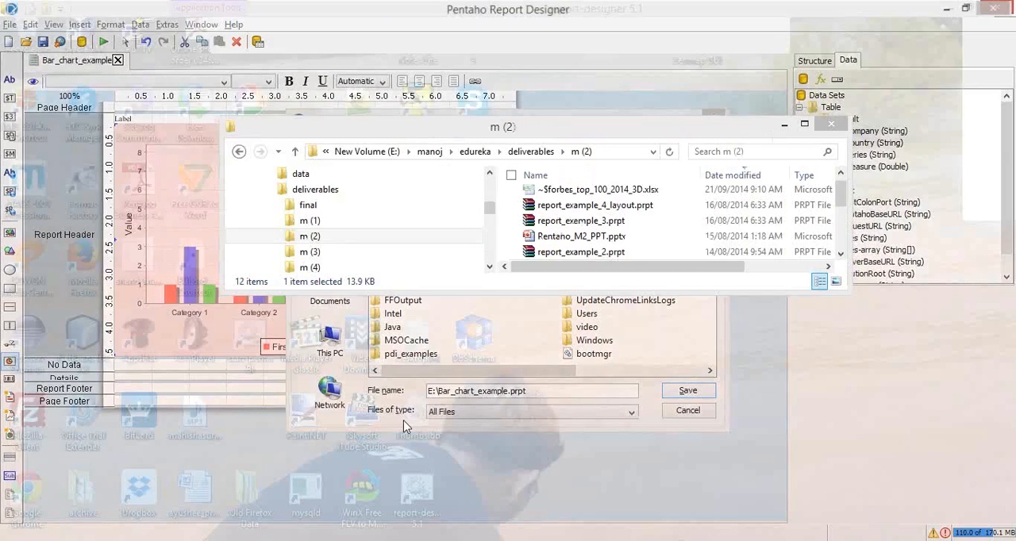
{"action": "left_click", "coordinate": [686, 395]}
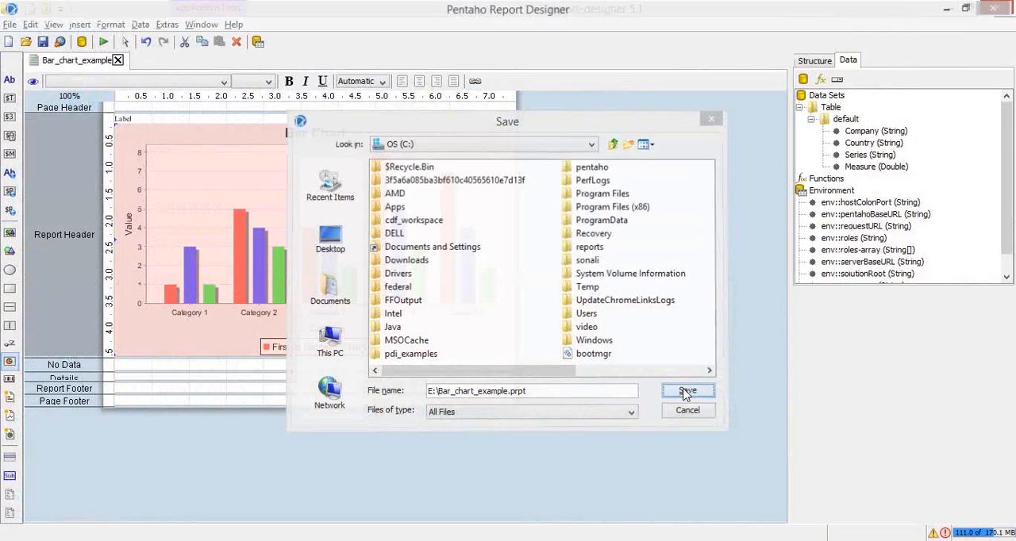
Switch to File Explorer and locate Bar_chart_example.prpt in the root of New Volume (E:)
{"action": "mouse_move", "coordinate": [151, 539]}
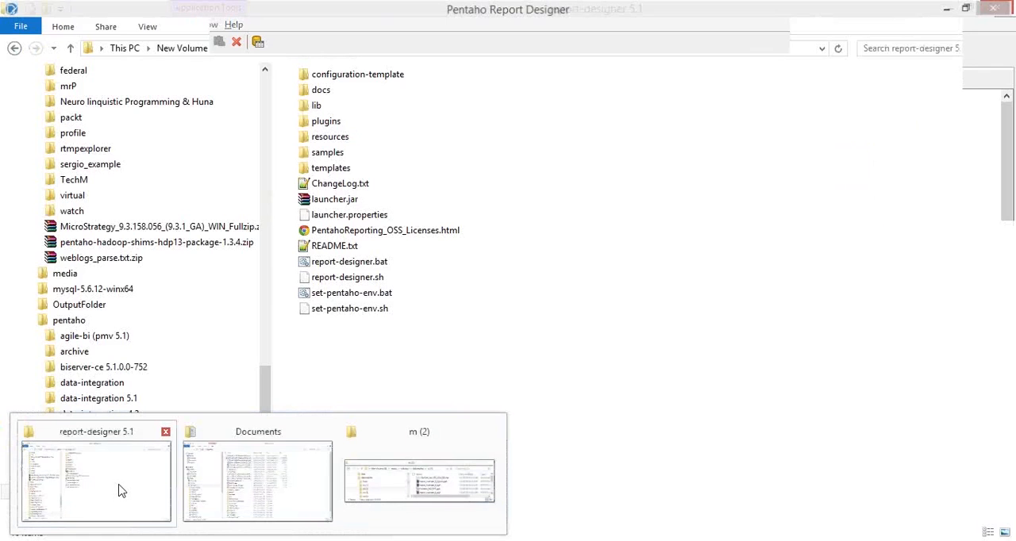
{"action": "left_click", "coordinate": [152, 483]}
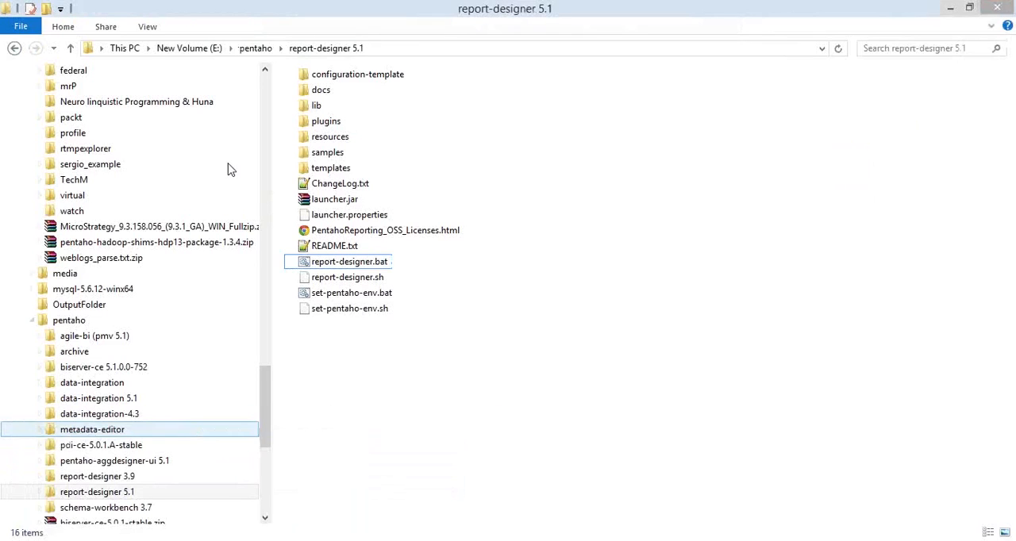
{"action": "left_click", "coordinate": [189, 48]}
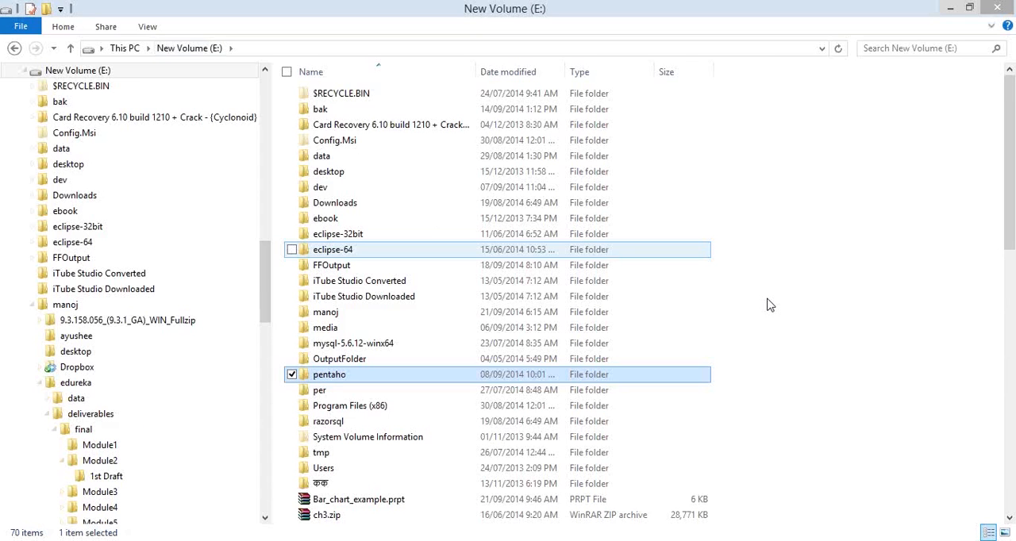
{"action": "key", "text": "b"}
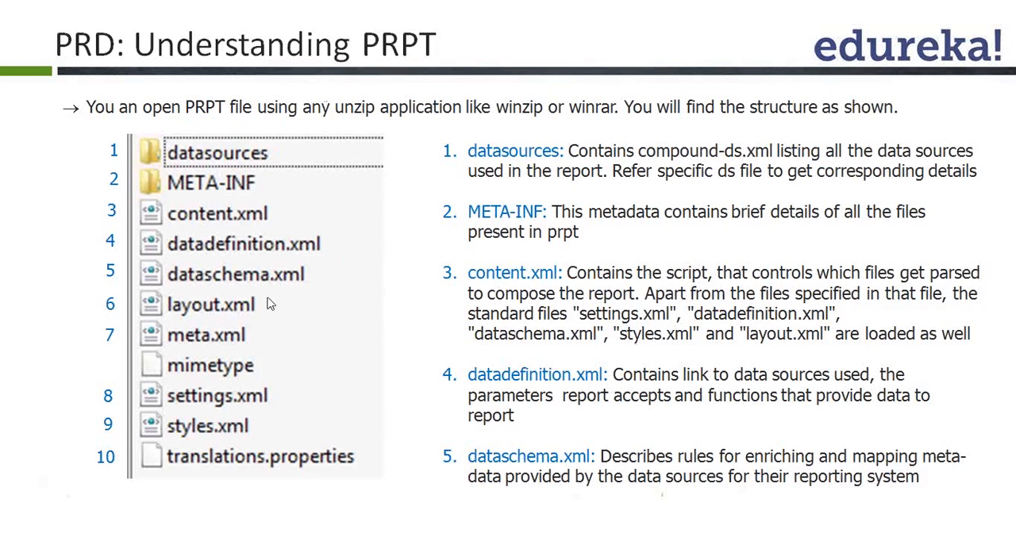
Open Bar_chart_example.prpt as an archive in 7-Zip
{"action": "key", "text": "alt+Tab"}
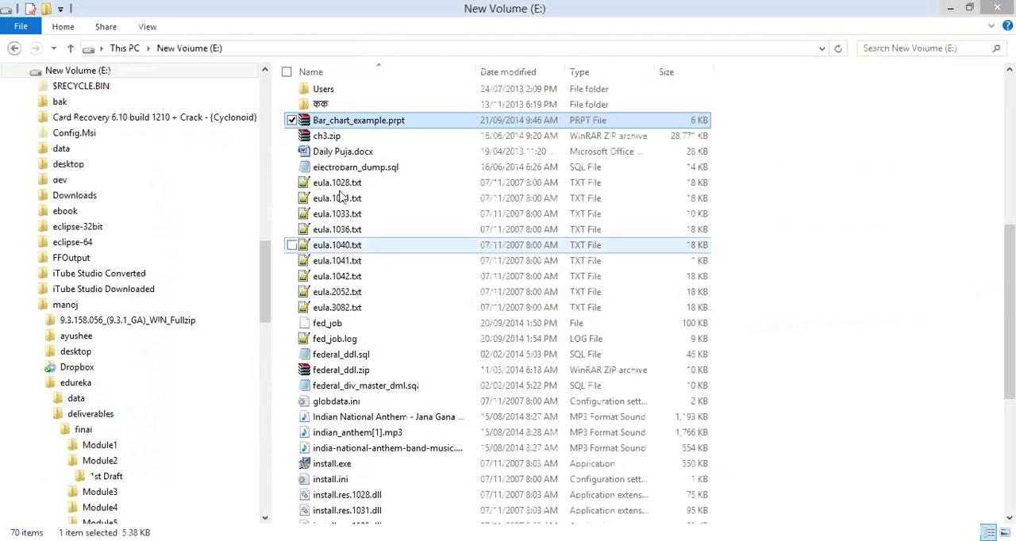
{"action": "right_click", "coordinate": [408, 128]}
{"action": "mouse_move", "coordinate": [342, 150]}
{"action": "left_click", "coordinate": [490, 150]}
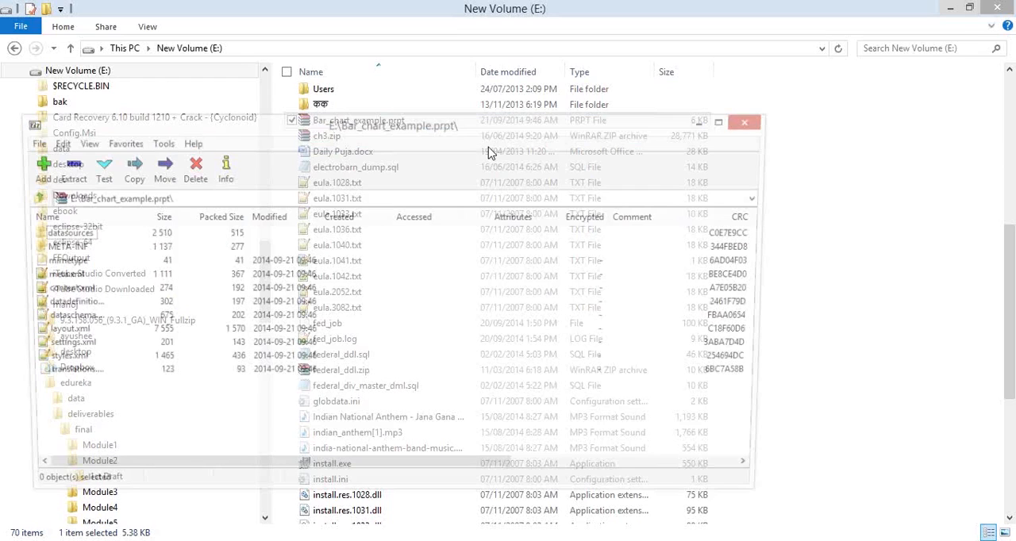
Look through the archive's top-level entries, including META-INF and mimetype, and maximize the archive window
{"action": "left_click_drag", "start_coordinate": [468, 124], "coordinate": [491, 21]}
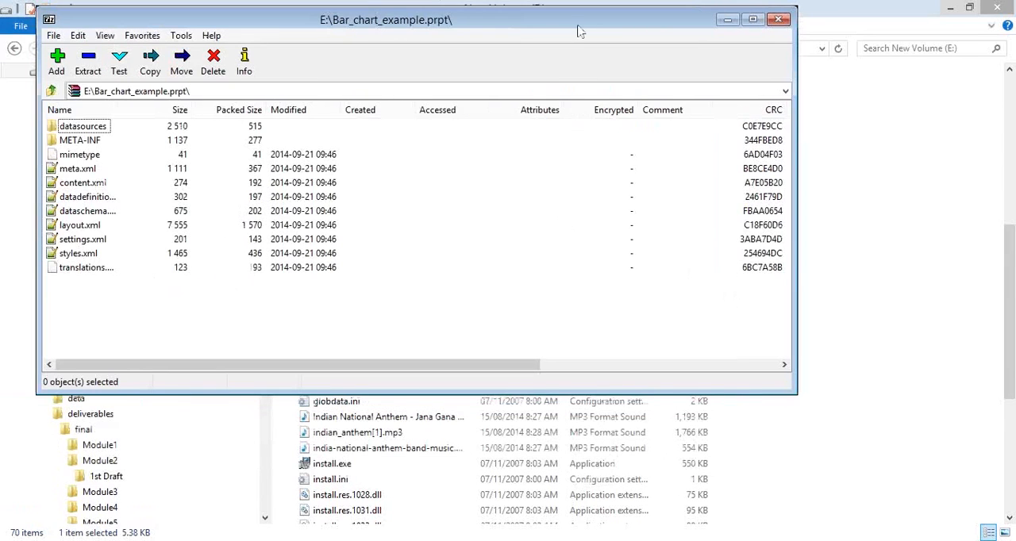
{"action": "left_click_drag", "start_coordinate": [580, 31], "coordinate": [590, 35]}
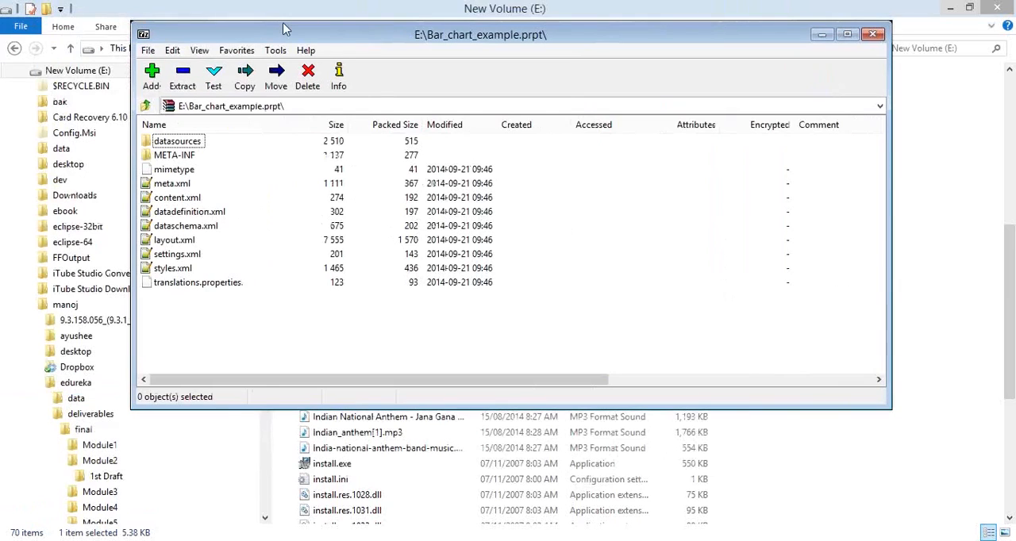
{"action": "left_click_drag", "start_coordinate": [326, 36], "coordinate": [266, 45]}
{"action": "left_click", "coordinate": [116, 146]}
{"action": "left_click", "coordinate": [117, 158]}
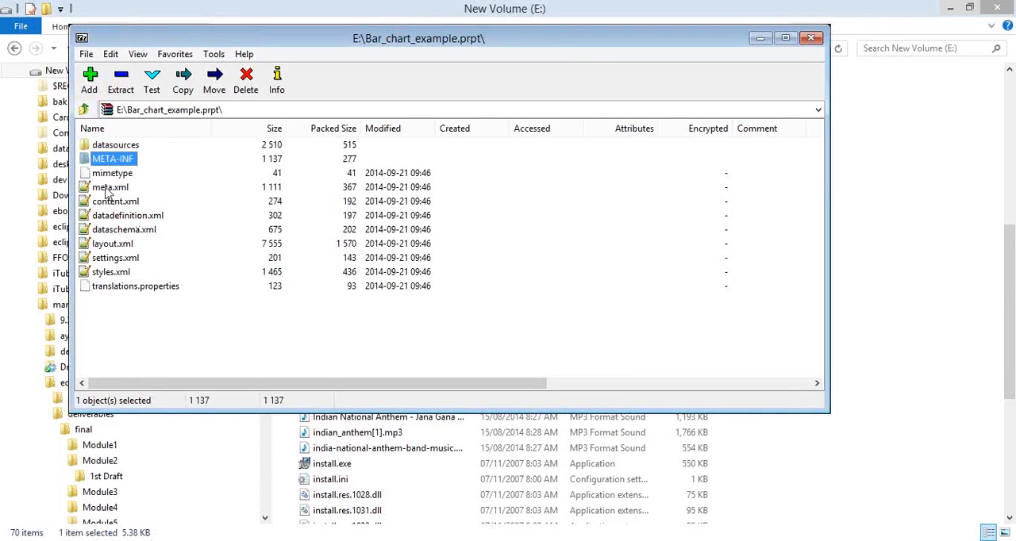
{"action": "left_click", "coordinate": [112, 176]}
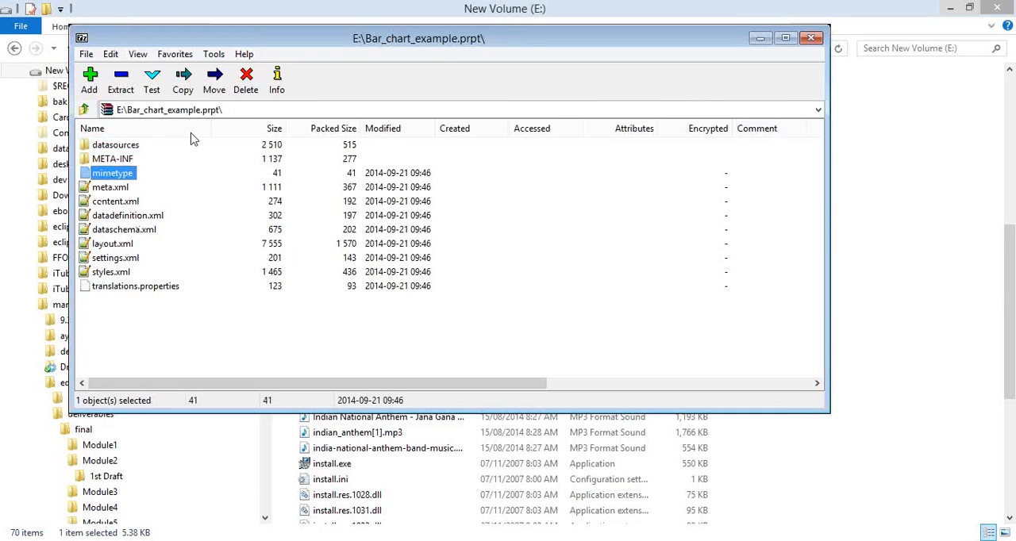
{"action": "double_click", "coordinate": [239, 39]}
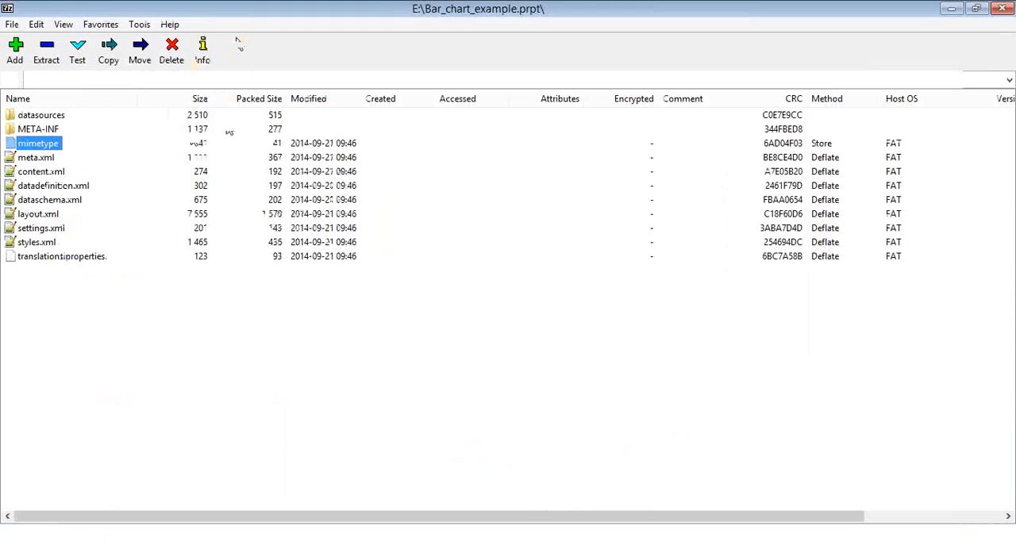
Open the archive's datasources folder, check it against the Understanding PRPT slide and select compound-ds.xml
{"action": "key", "text": "alt+Tab"}
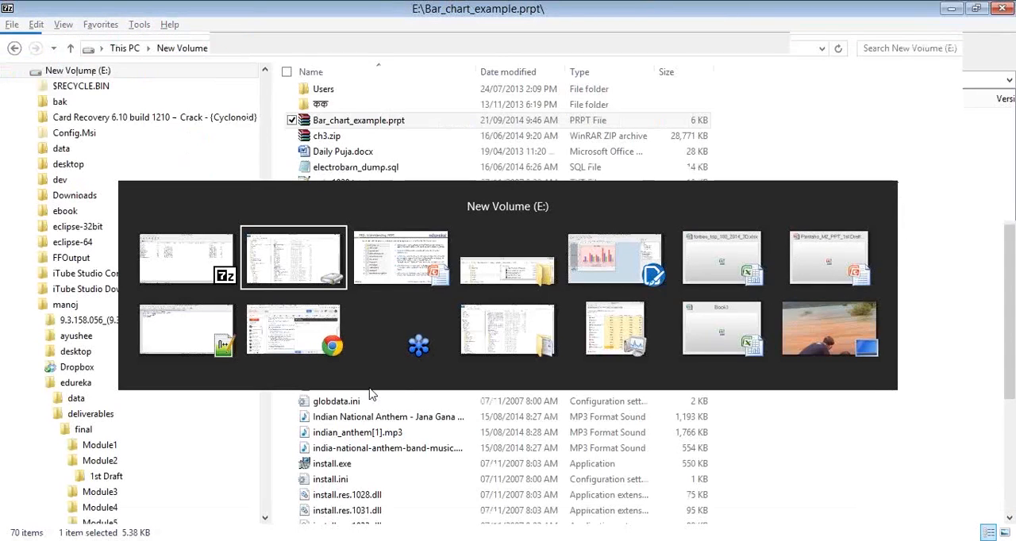
{"action": "key", "text": "alt+Tab"}
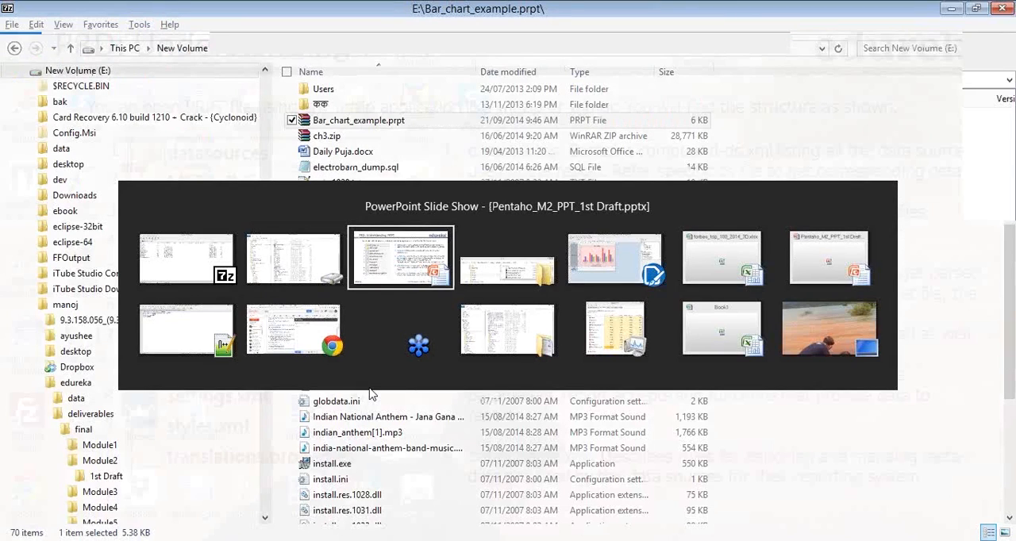
{"action": "left_click", "coordinate": [186, 258]}
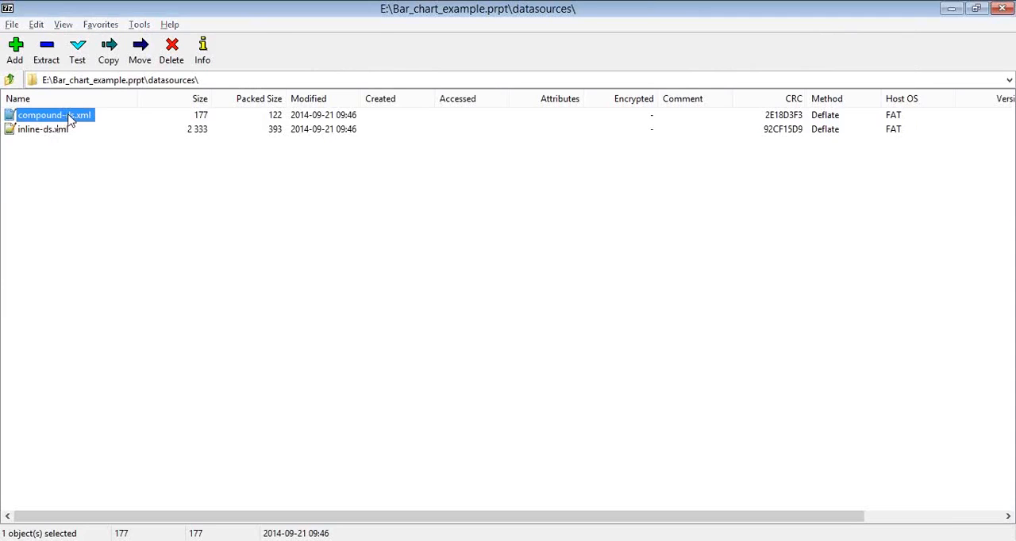
{"action": "key", "text": "alt+Tab"}
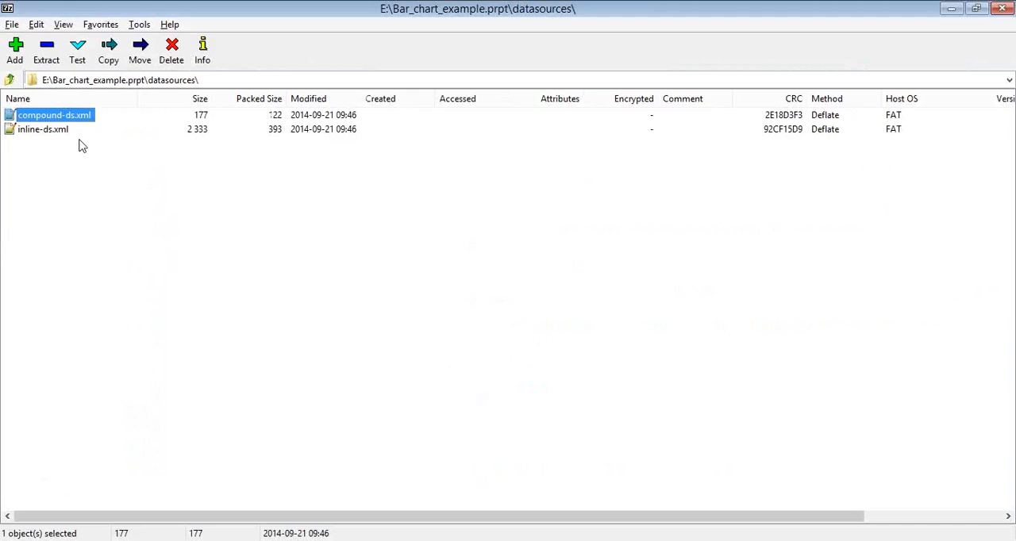
{"action": "key", "text": "Down"}
{"action": "left_click", "coordinate": [86, 115]}
Open compound-ds.xml in Notepad for a look, close it and reopen the file in Notepad++
{"action": "right_click", "coordinate": [76, 118]}
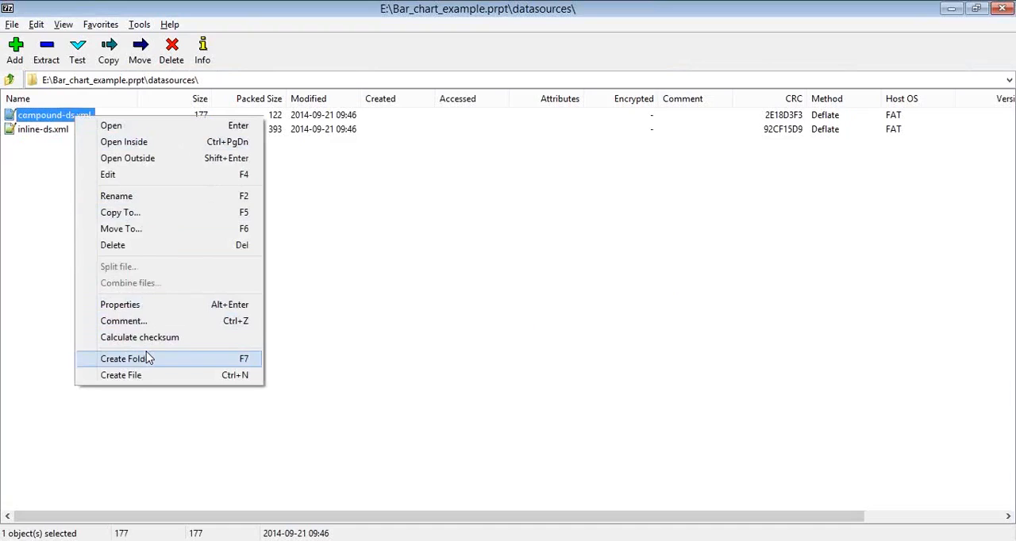
{"action": "left_click", "coordinate": [181, 176]}
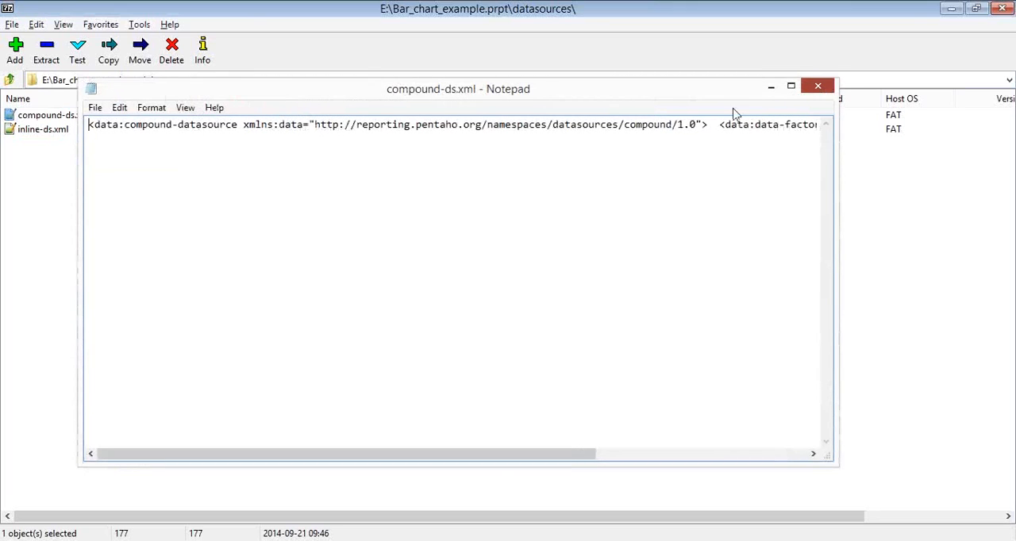
{"action": "right_click", "coordinate": [43, 115]}
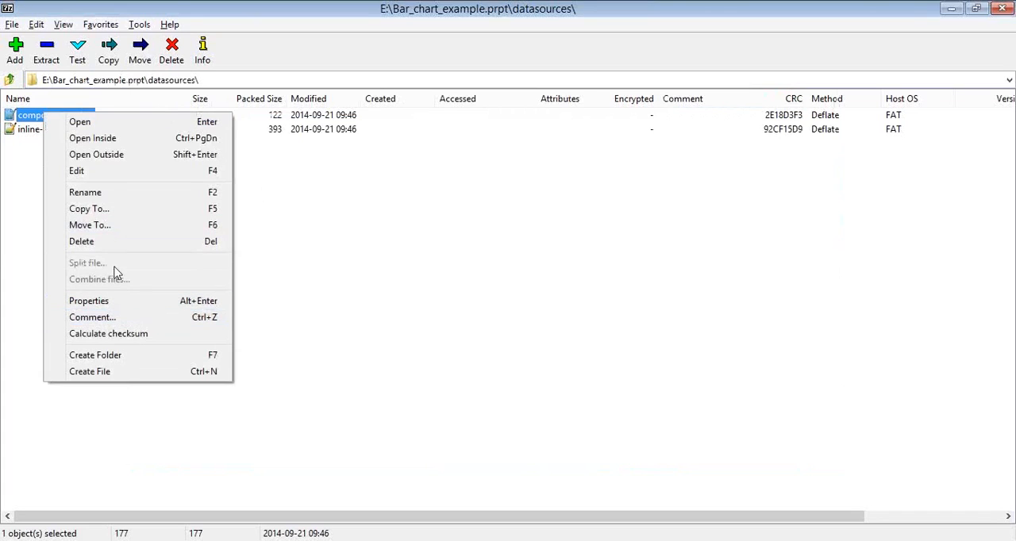
{"action": "left_click", "coordinate": [100, 121]}
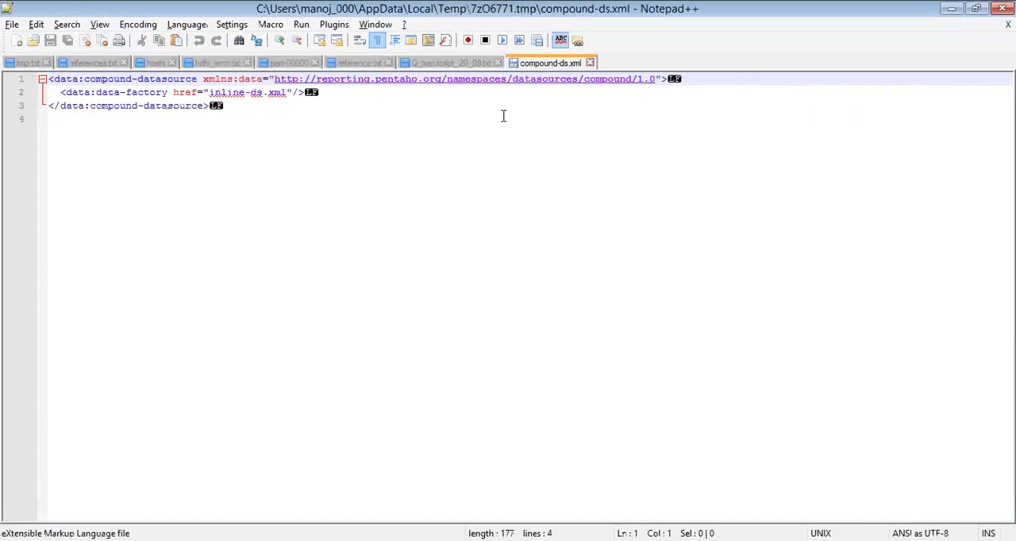
Hide the end-of-line symbols in compound-ds.xml and examine the data-factory line that references inline-ds.xml
{"action": "left_click", "coordinate": [503, 116]}
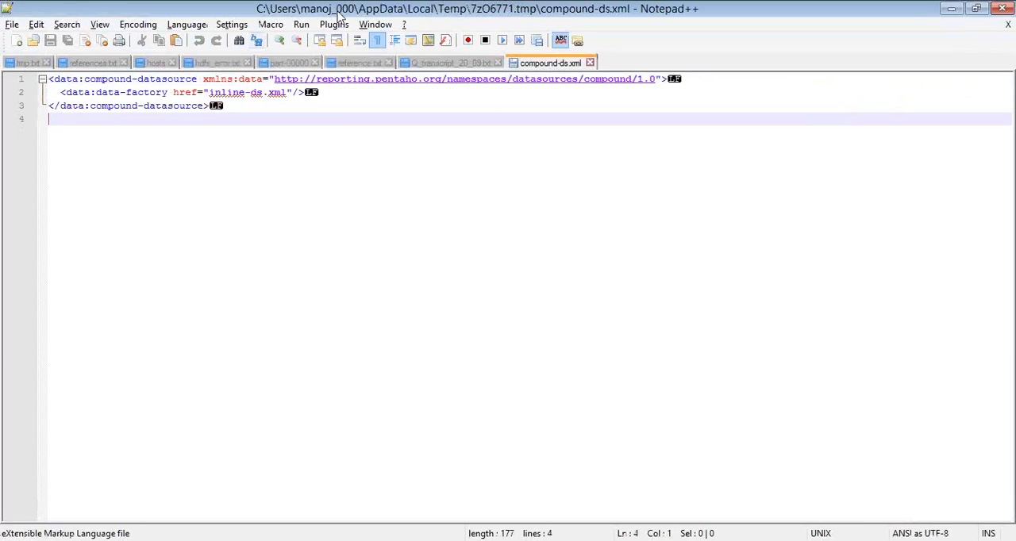
{"action": "left_click", "coordinate": [377, 40]}
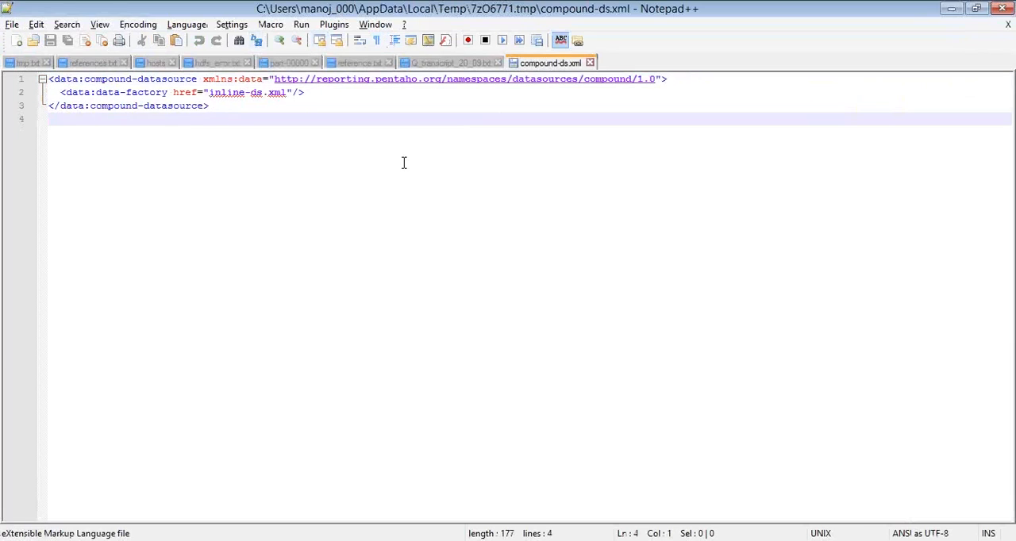
{"action": "key", "text": "ctrl+Home"}
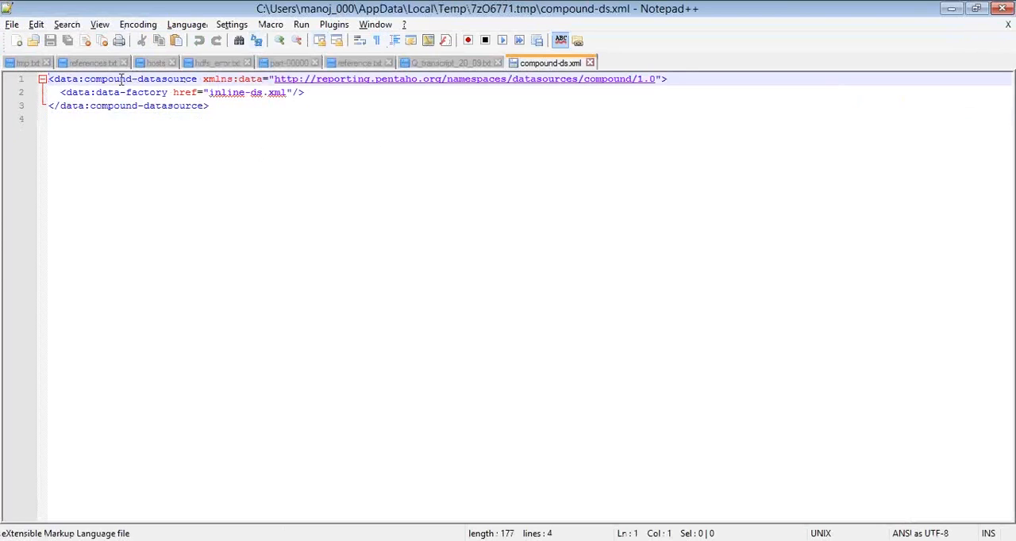
{"action": "left_click", "coordinate": [61, 92]}
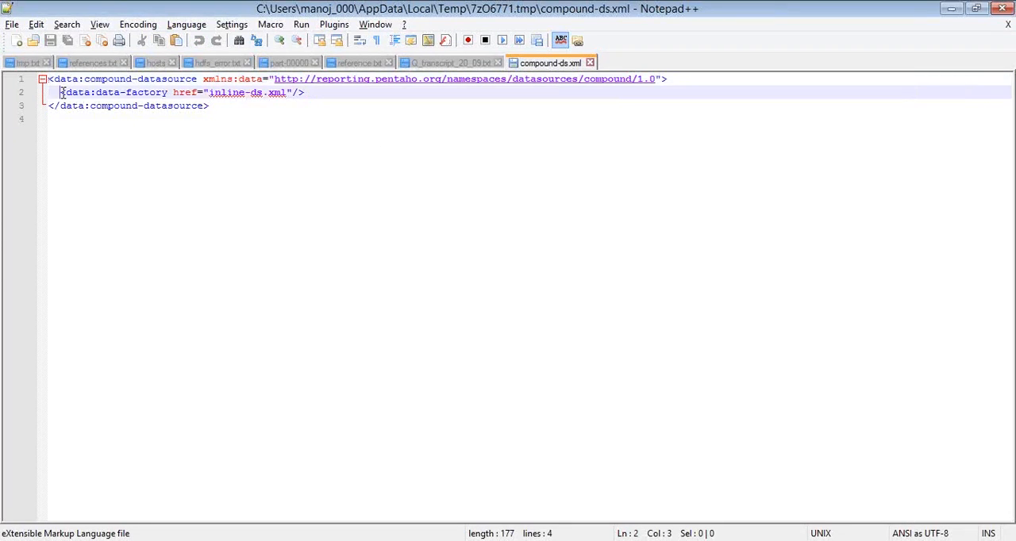
{"action": "left_click_drag", "start_coordinate": [62, 92], "coordinate": [324, 93]}
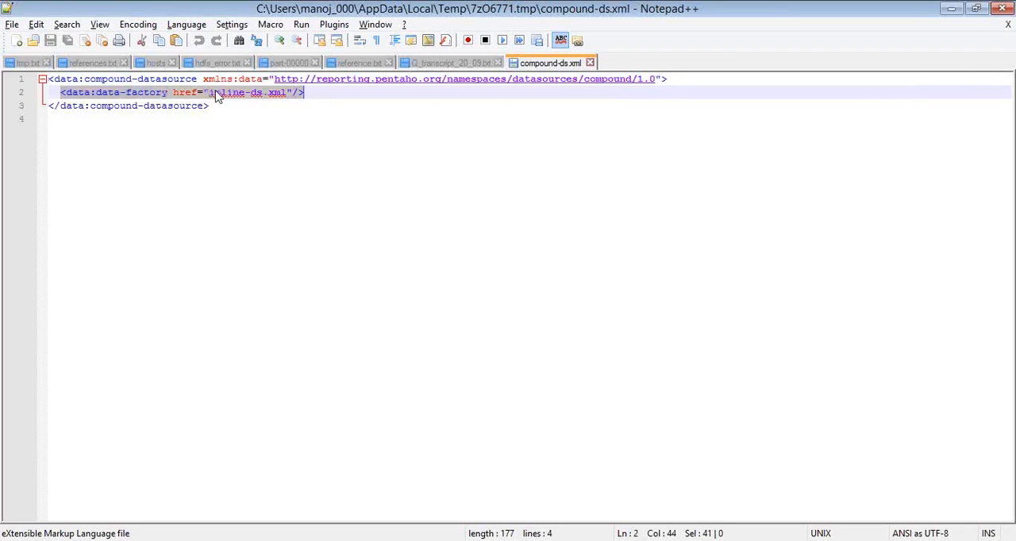
{"action": "left_click", "coordinate": [300, 96]}
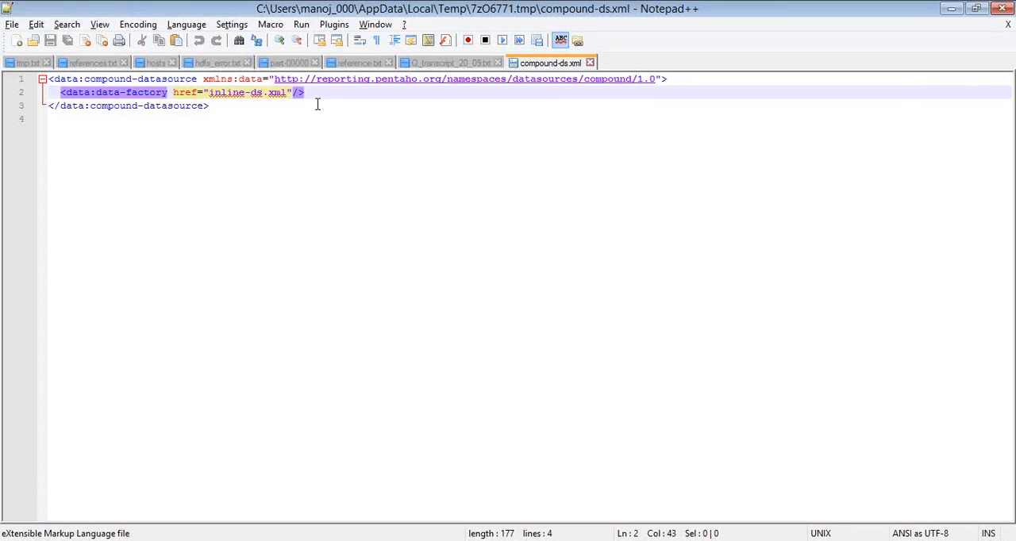
Highlight the inline-ds.xml reference in the data-factory line of compound-ds.xml and close the file without saving
{"action": "left_click", "coordinate": [314, 95]}
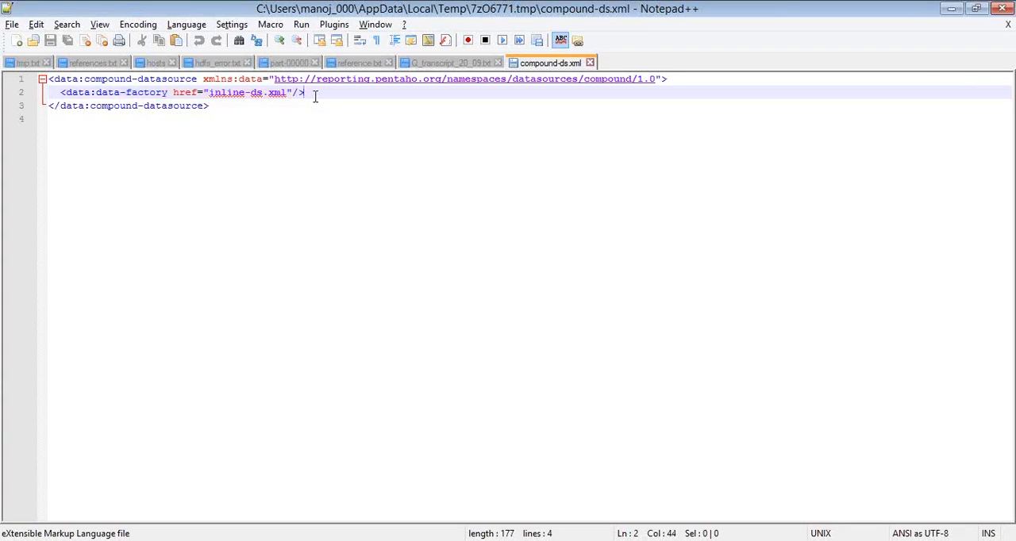
{"action": "key", "text": "Return"}
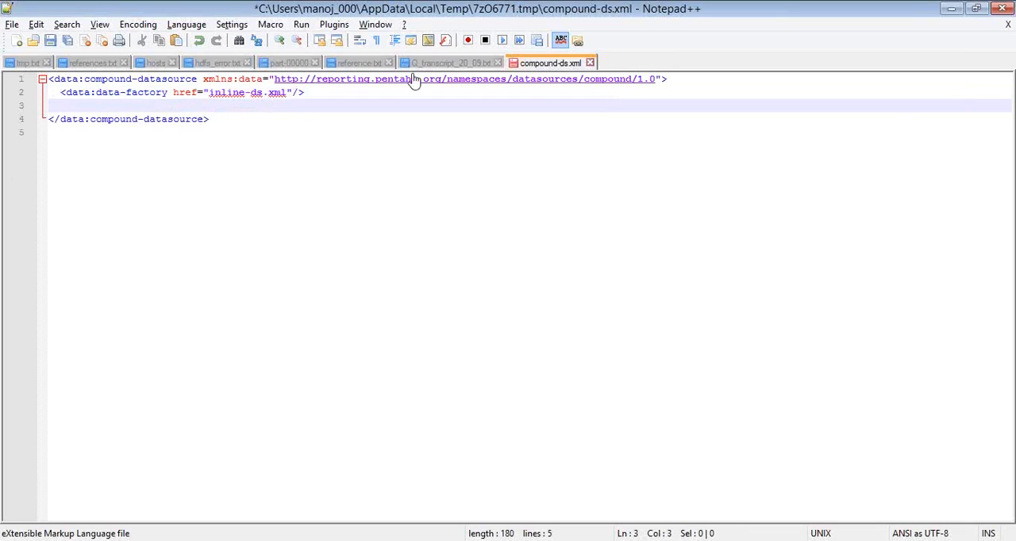
{"action": "left_click_drag", "start_coordinate": [208, 94], "coordinate": [286, 92]}
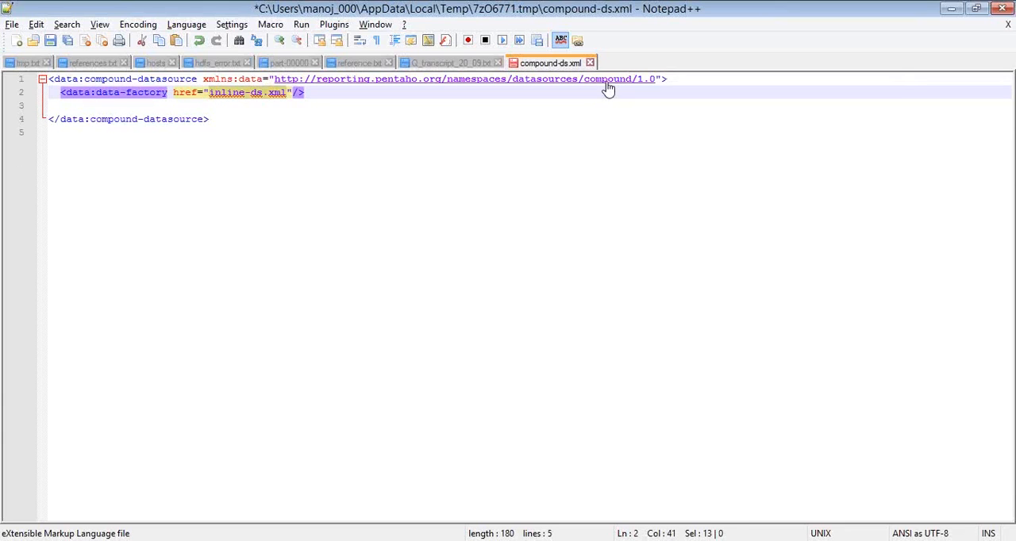
{"action": "left_click", "coordinate": [591, 64]}
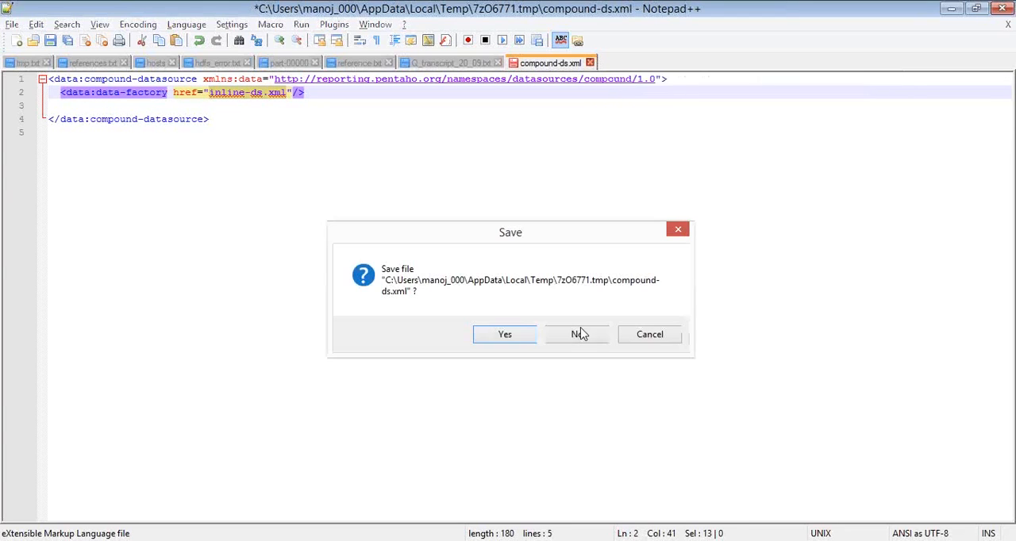
{"action": "left_click", "coordinate": [581, 334]}
Open inline-ds.xml from the archive's datasources folder and examine the names and types in its column definitions
{"action": "key", "text": "alt+Tab"}
{"action": "double_click", "coordinate": [33, 135]}
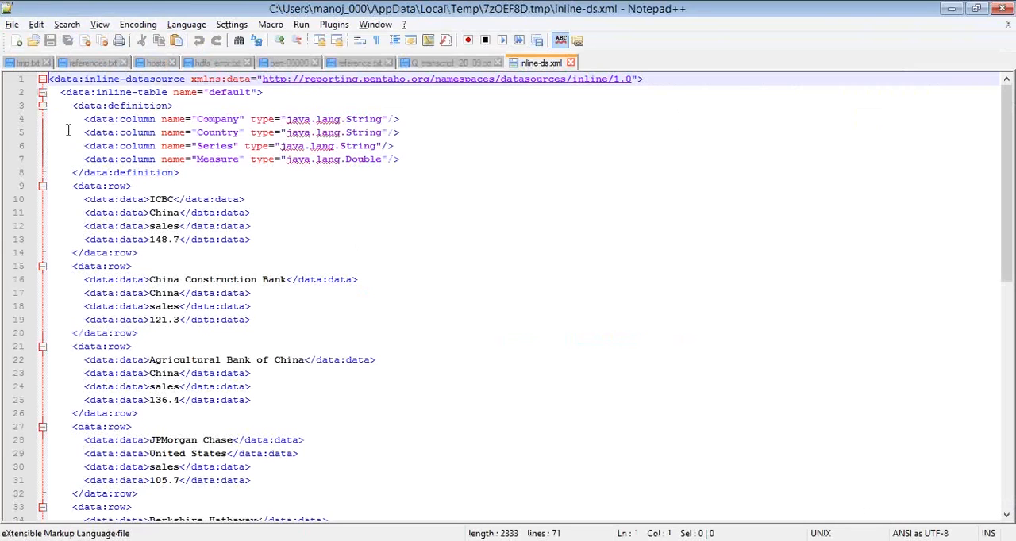
{"action": "left_click", "coordinate": [155, 133]}
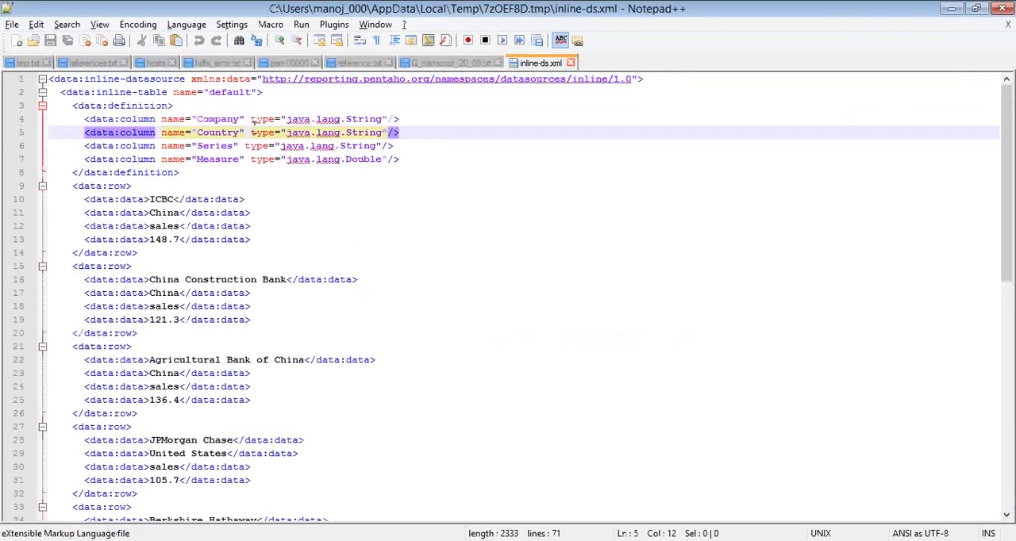
{"action": "double_click", "coordinate": [218, 119]}
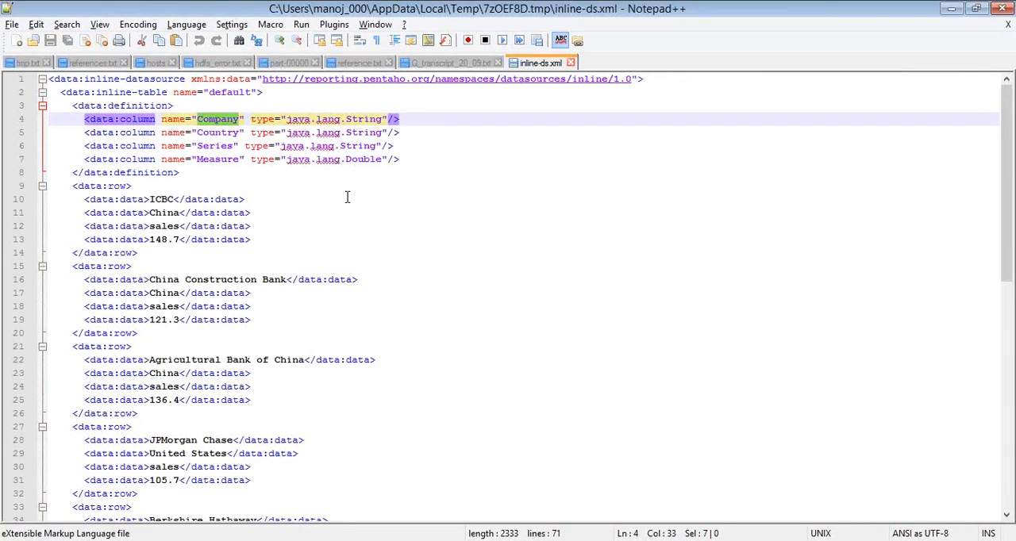
{"action": "left_click", "coordinate": [218, 132]}
{"action": "double_click", "coordinate": [219, 132]}
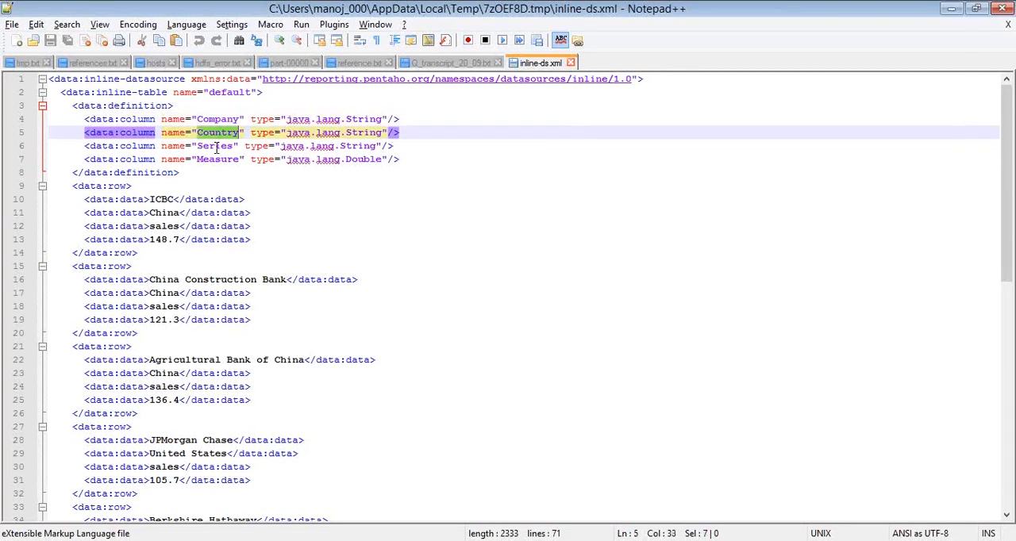
{"action": "left_click", "coordinate": [216, 147]}
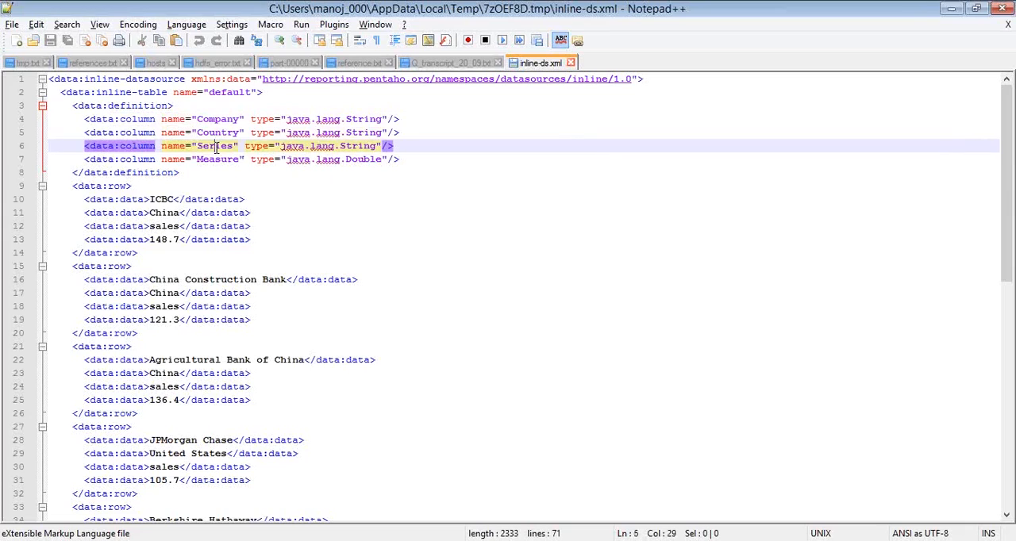
{"action": "left_click", "coordinate": [353, 120]}
{"action": "double_click", "coordinate": [353, 119]}
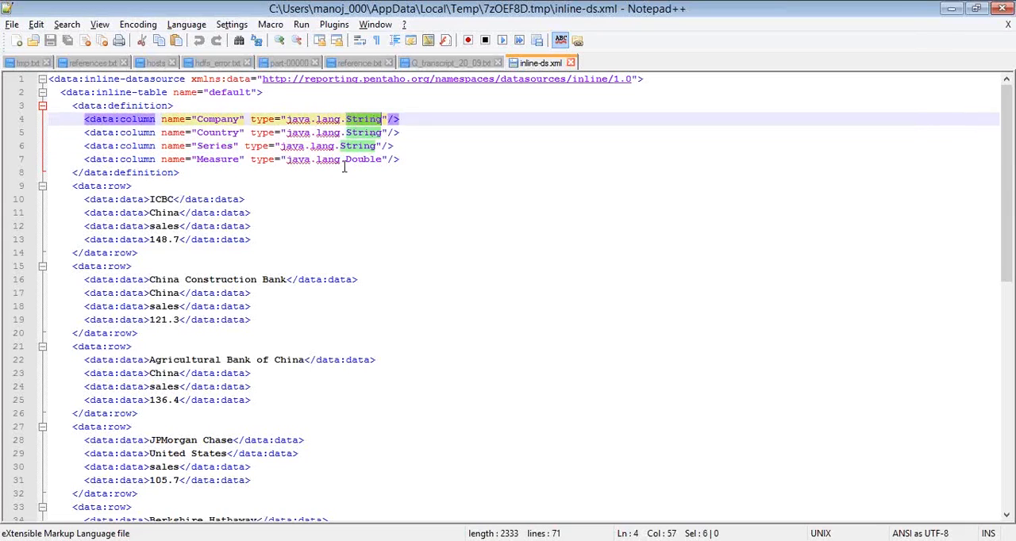
Examine the company, country, series and measure values in the first data row of inline-ds.xml
{"action": "left_click", "coordinate": [164, 199]}
{"action": "double_click", "coordinate": [165, 199]}
{"action": "double_click", "coordinate": [163, 213]}
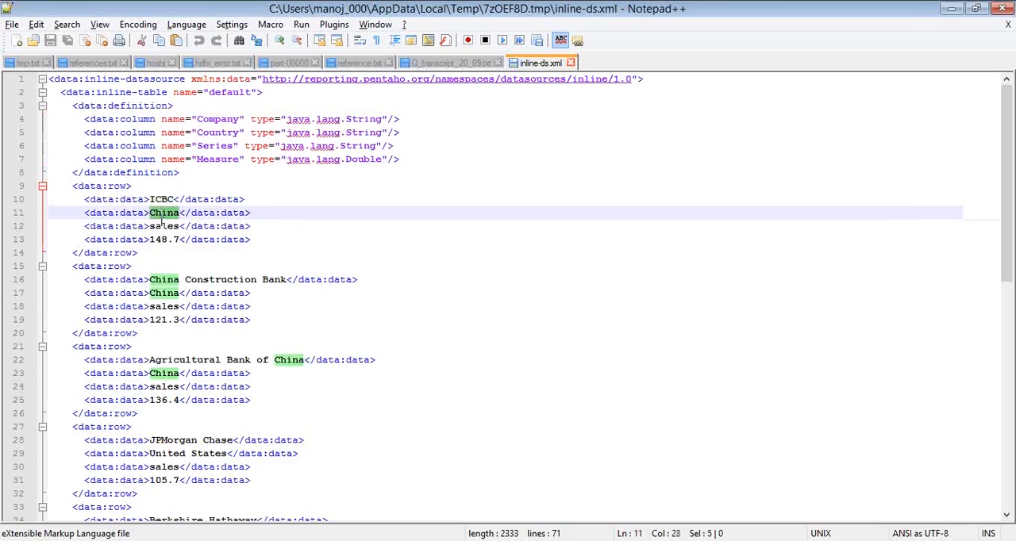
{"action": "double_click", "coordinate": [163, 226]}
{"action": "double_click", "coordinate": [158, 239]}
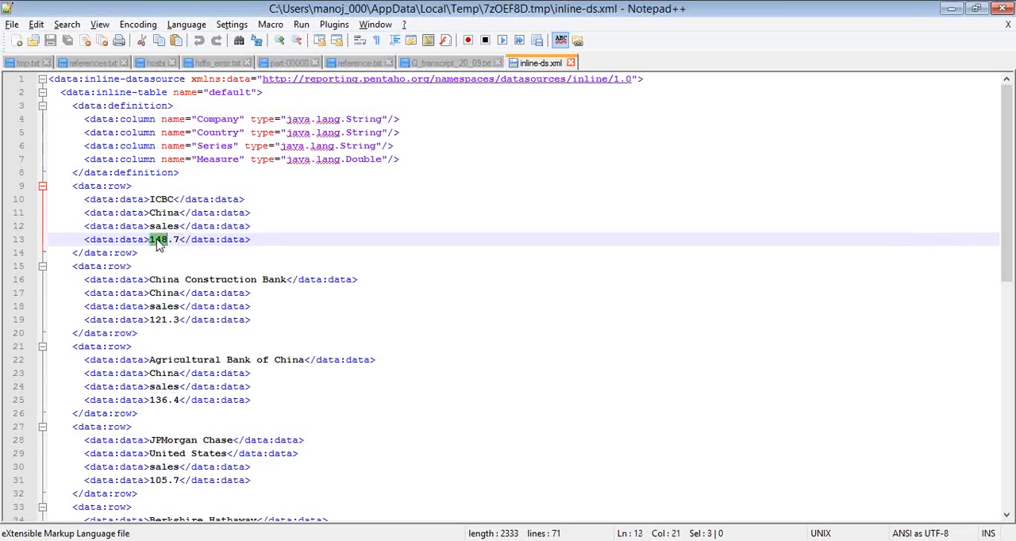
Compare the column definition block of inline-ds.xml with the start of its data rows
{"action": "double_click", "coordinate": [225, 119]}
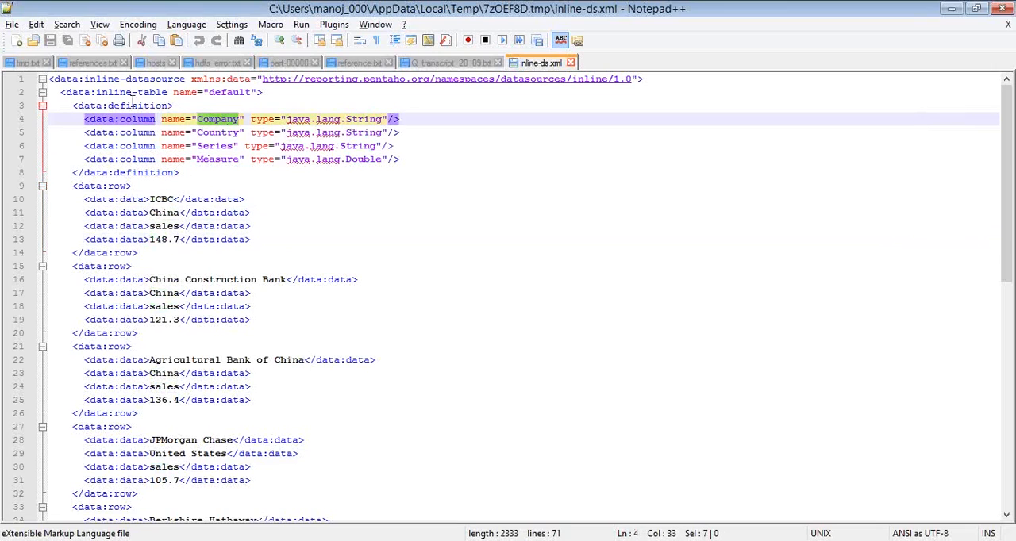
{"action": "left_click", "coordinate": [68, 106]}
{"action": "left_click", "coordinate": [176, 186], "text": "shift"}
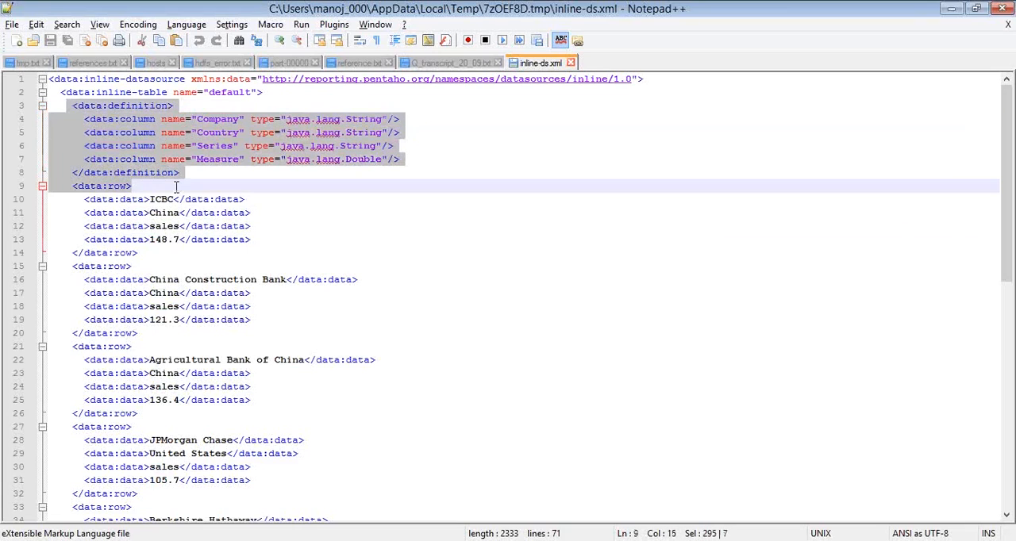
{"action": "left_click", "coordinate": [69, 185]}
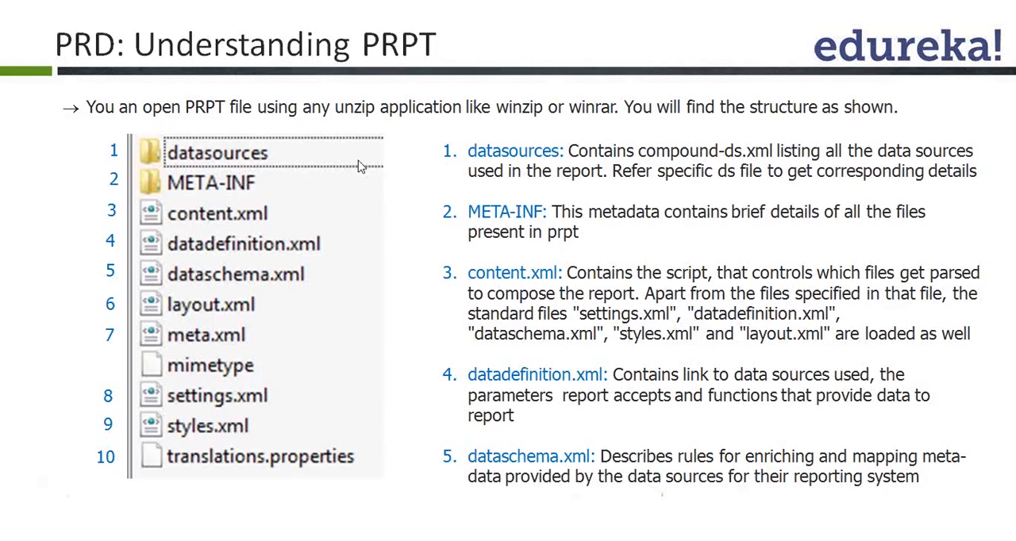
Switch to 7-Zip, return to the archive's root level and open manifest.xml from the META-INF folder
{"action": "key", "text": "alt+Tab"}
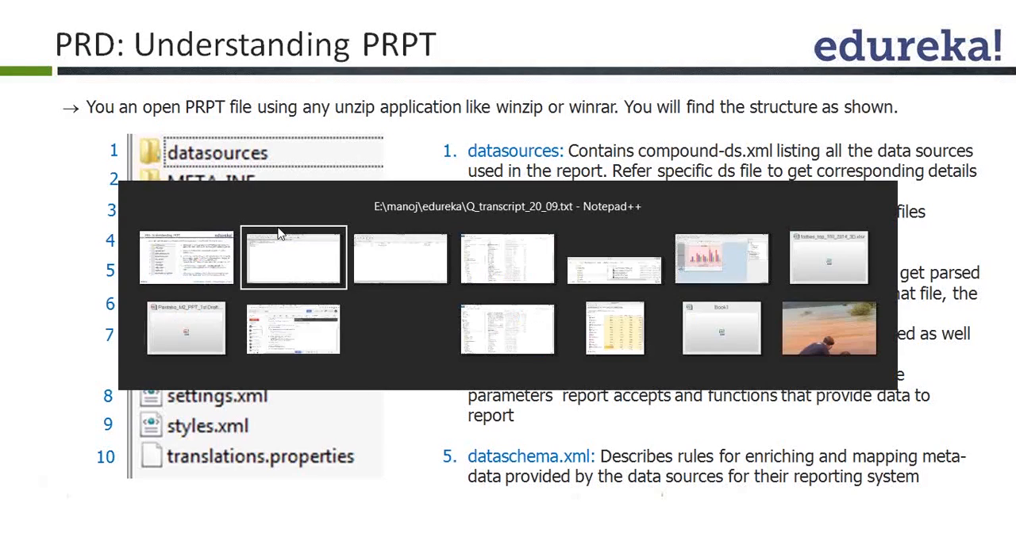
{"action": "key", "text": "alt+Tab"}
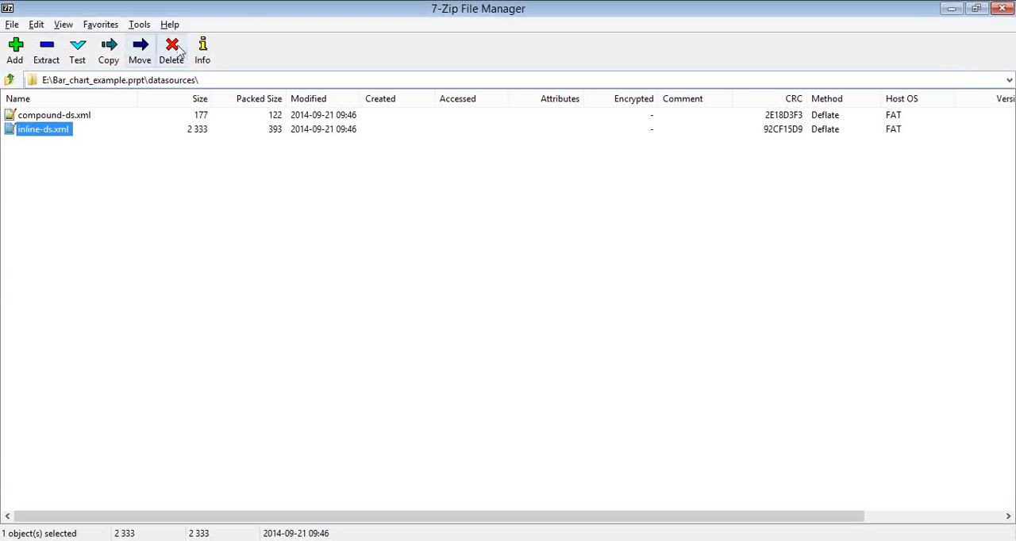
{"action": "left_click", "coordinate": [8, 79]}
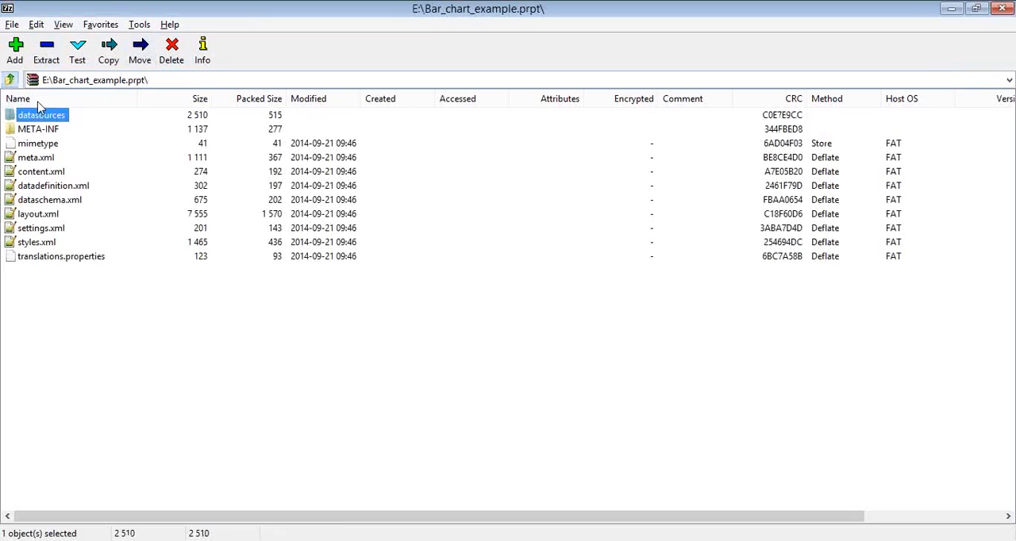
{"action": "double_click", "coordinate": [37, 128]}
{"action": "double_click", "coordinate": [66, 117]}
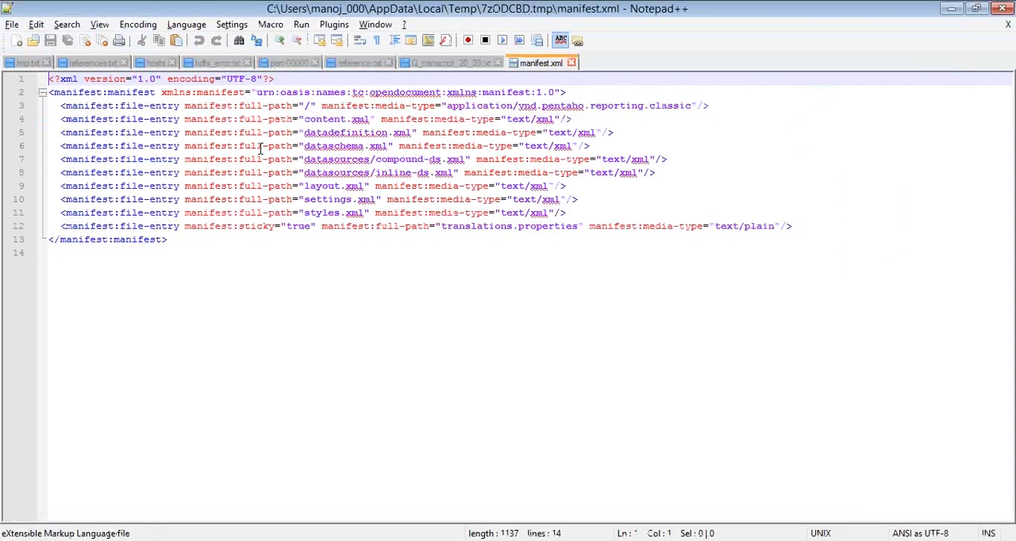
Examine the file entries in manifest.xml, including the datasources paths for compound-ds.xml and inline-ds.xml
{"action": "left_click", "coordinate": [61, 106]}
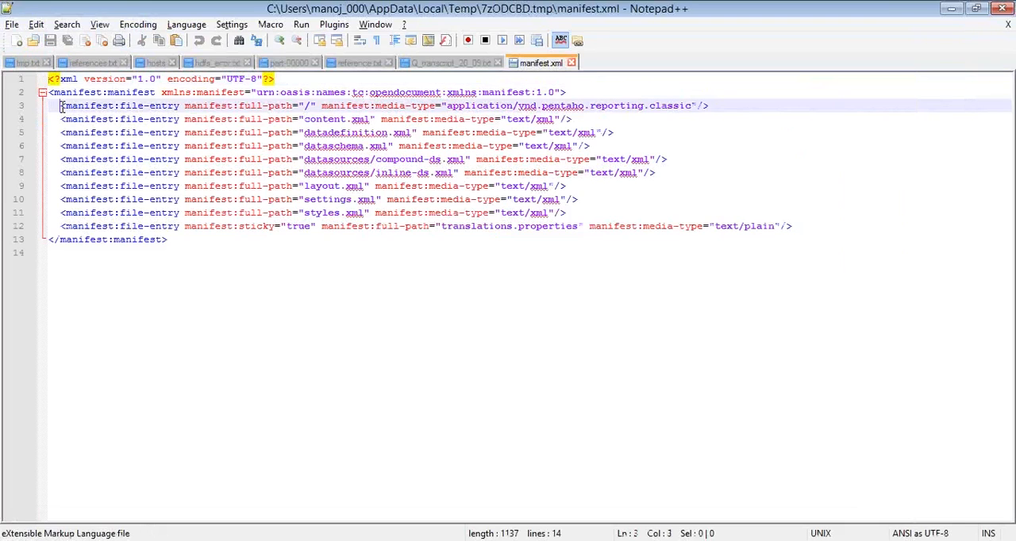
{"action": "left_click_drag", "start_coordinate": [61, 105], "coordinate": [340, 227]}
{"action": "left_click", "coordinate": [490, 160]}
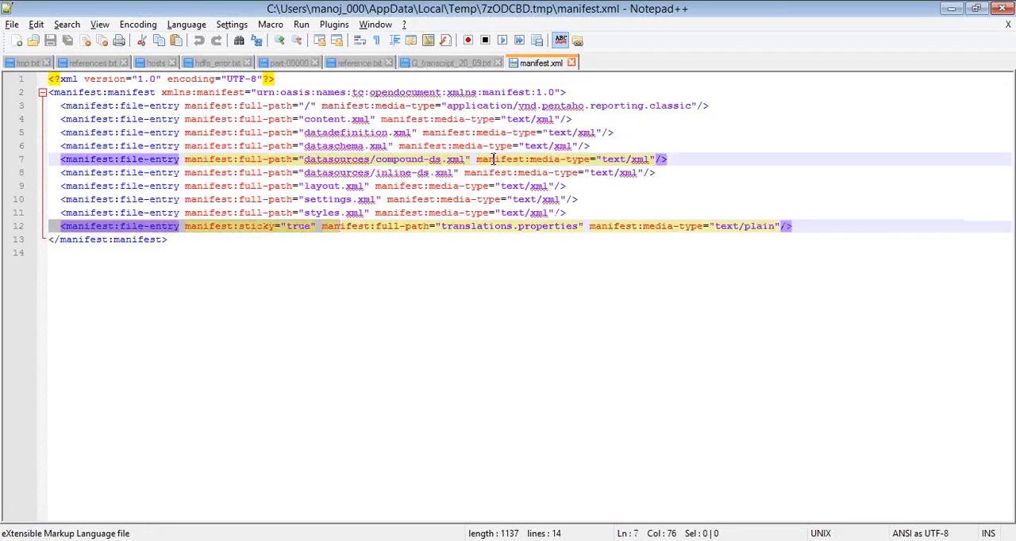
{"action": "left_click", "coordinate": [357, 132]}
{"action": "double_click", "coordinate": [350, 159]}
{"action": "double_click", "coordinate": [350, 172]}
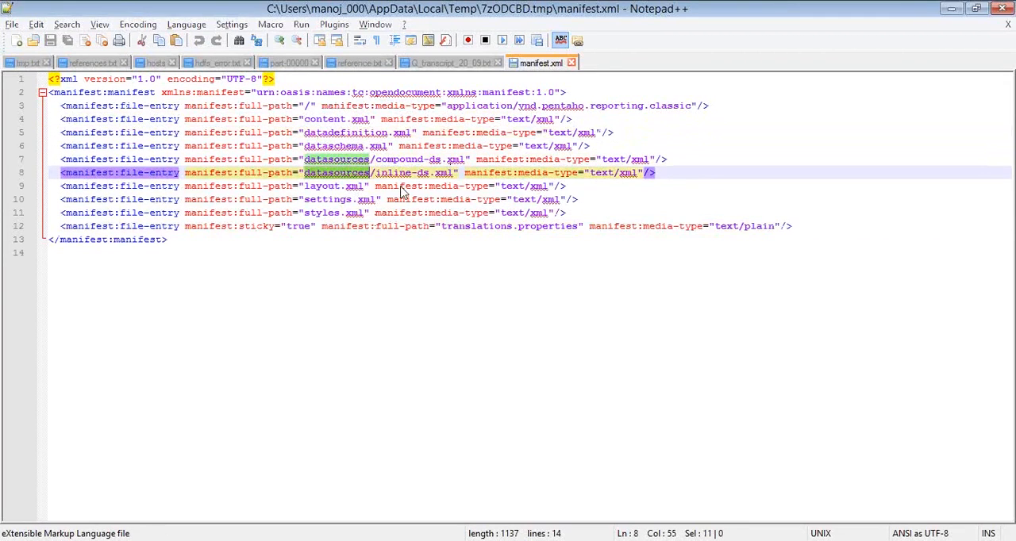
Switch back to Notepad++ from the archive, close manifest.xml without saving and leave the editor
{"action": "key", "text": "alt+Tab"}
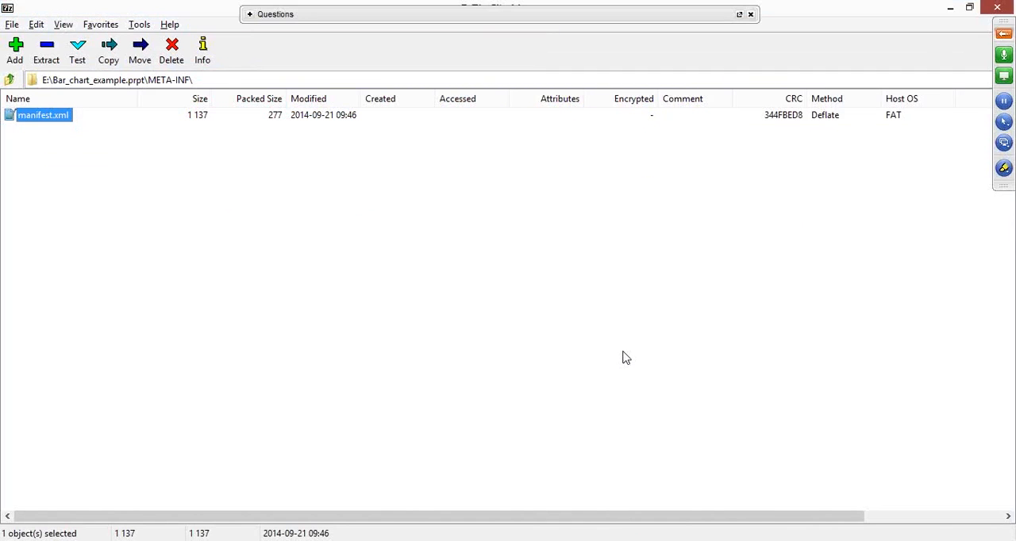
{"action": "key", "text": "alt+Tab"}
{"action": "left_click", "coordinate": [576, 339]}
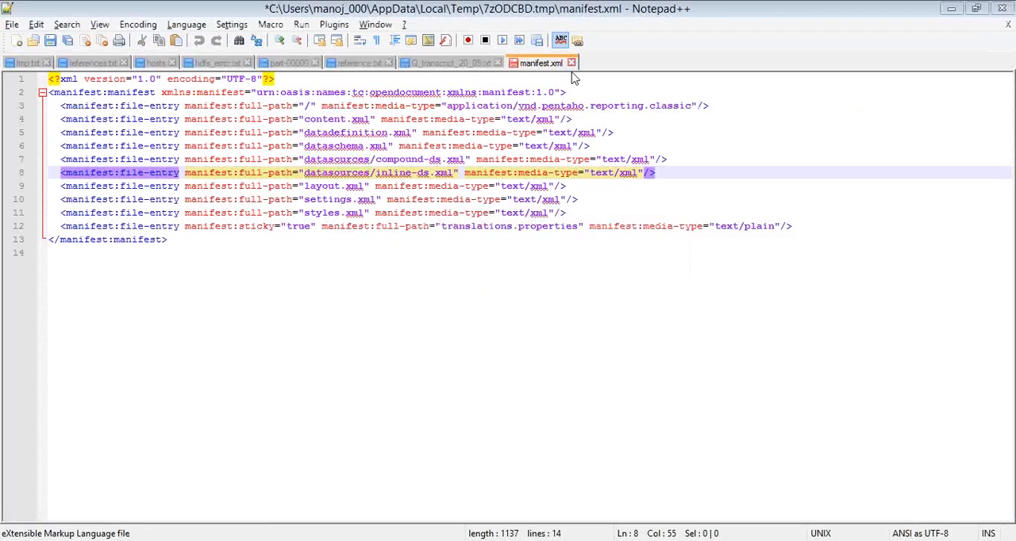
{"action": "left_click", "coordinate": [572, 63]}
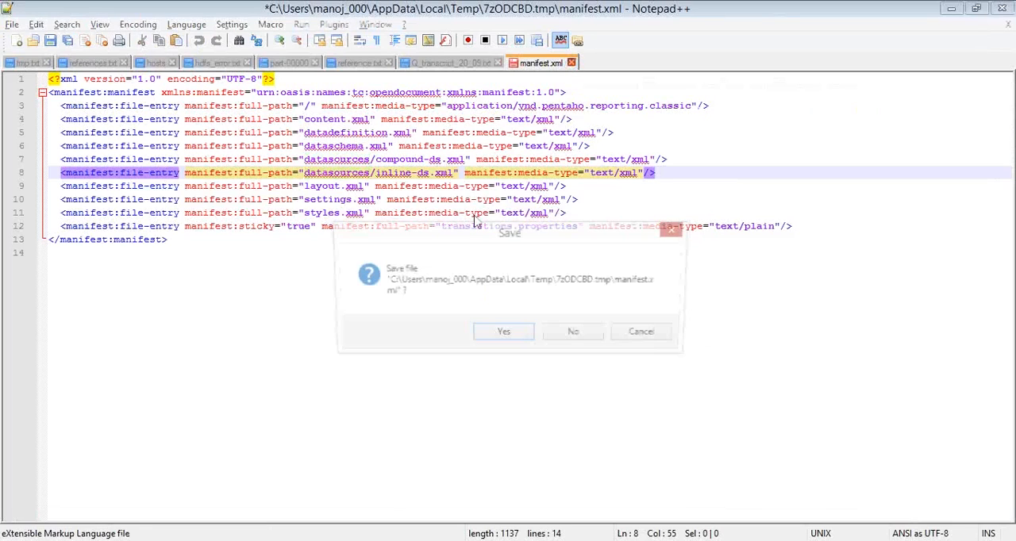
{"action": "left_click", "coordinate": [577, 334]}
{"action": "key", "text": "alt+Tab"}
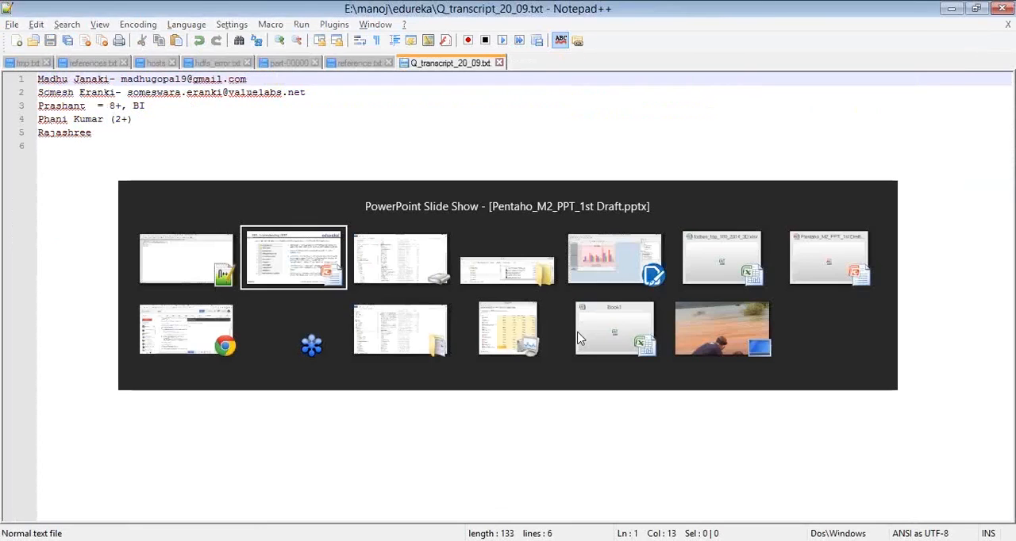
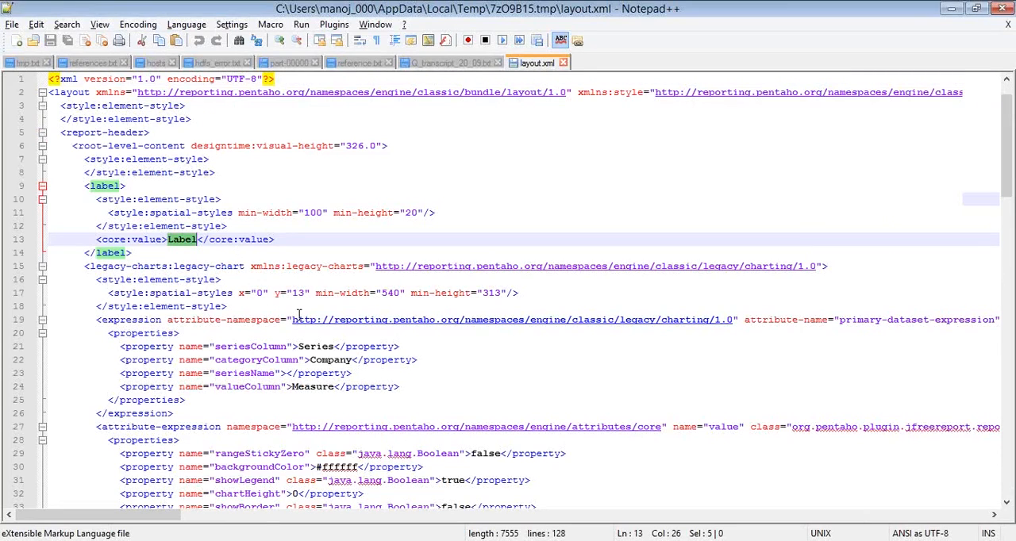
Examine the chart's primary dataset expression in layout.xml, including its seriesColumn, categoryColumn and valueColumn properties
{"action": "scroll", "coordinate": [299, 313], "scroll_direction": "down", "scroll_amount": 1}
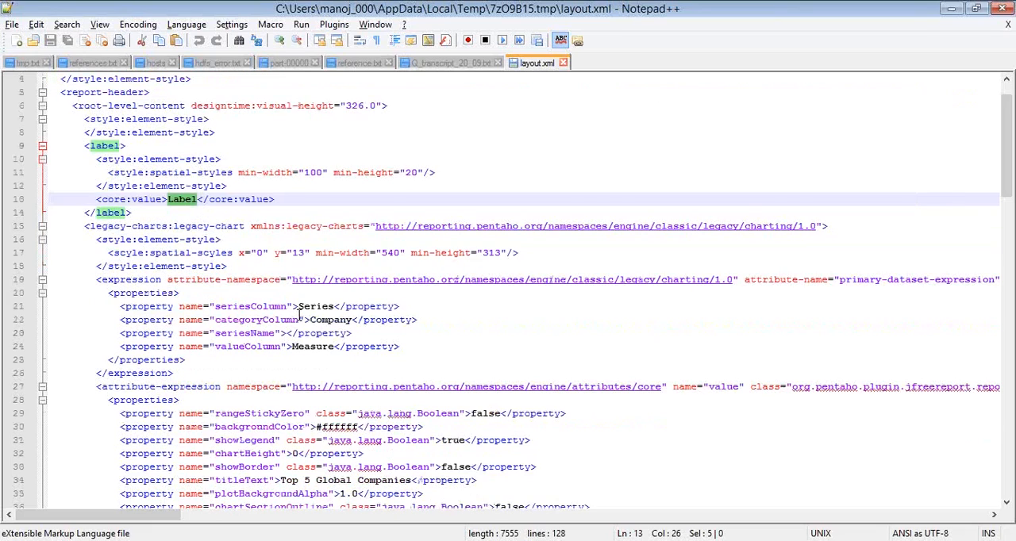
{"action": "double_click", "coordinate": [250, 307]}
{"action": "double_click", "coordinate": [115, 280]}
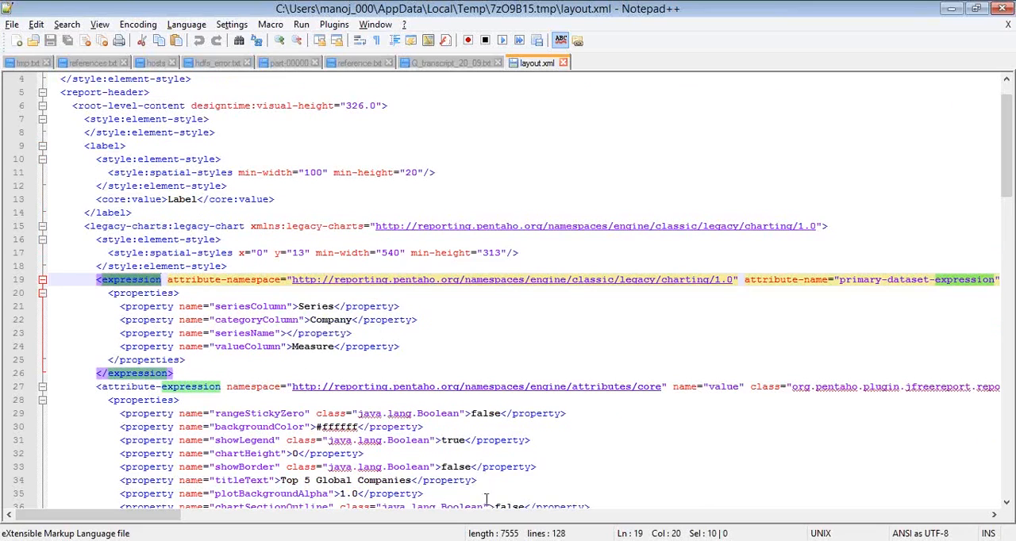
{"action": "scroll", "coordinate": [509, 286], "scroll_direction": "down", "scroll_amount": 10}
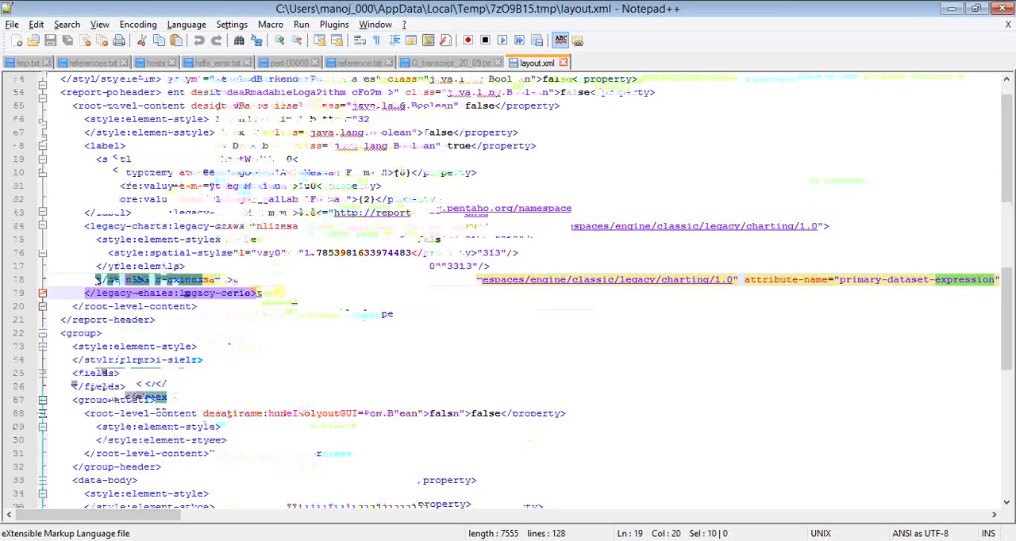
{"action": "scroll", "coordinate": [245, 213], "scroll_direction": "up", "scroll_amount": 15}
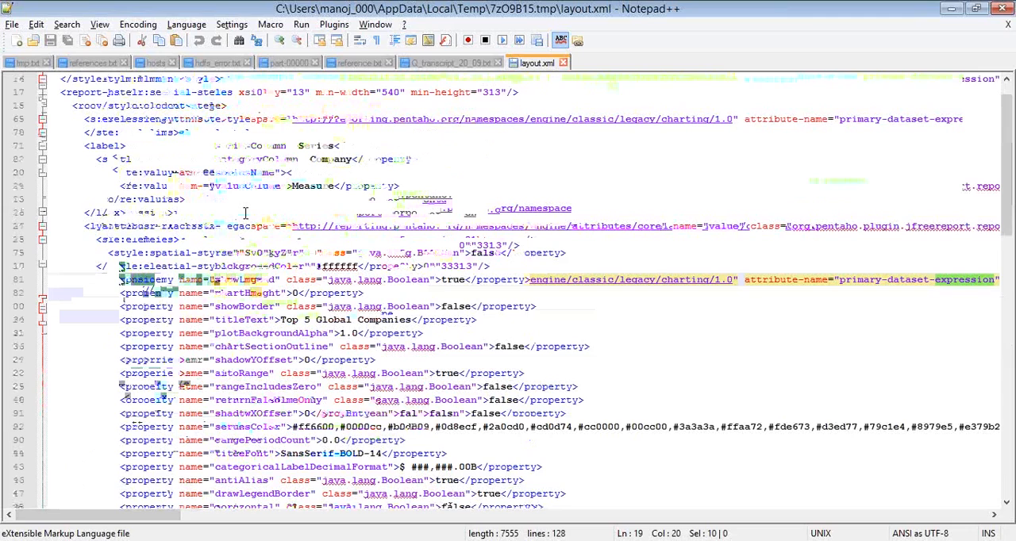
Examine the chart attribute-expression's properties block in layout.xml, from rangeStickyZero through to labelRotation
{"action": "double_click", "coordinate": [143, 239]}
{"action": "scroll", "coordinate": [363, 359], "scroll_direction": "down", "scroll_amount": 2}
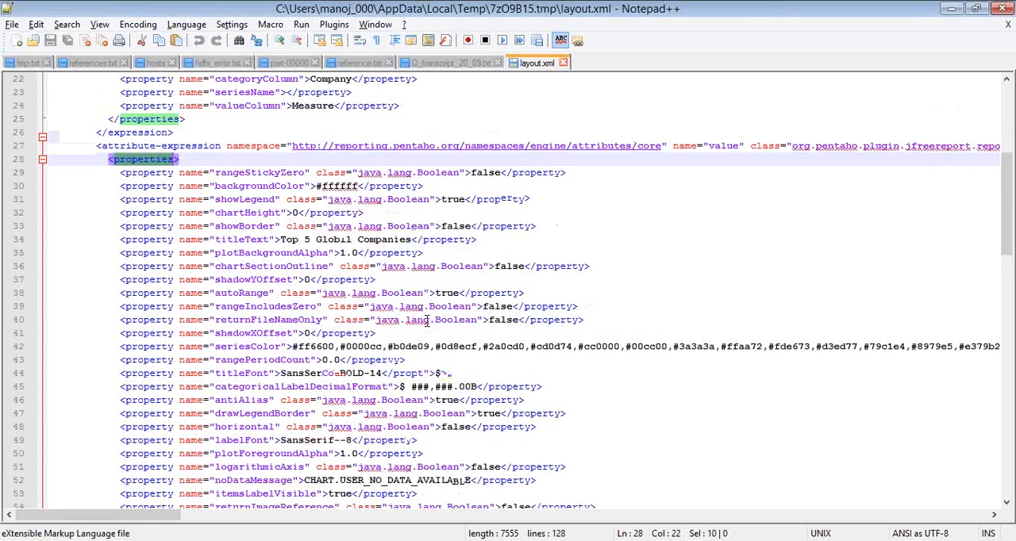
{"action": "scroll", "coordinate": [427, 320], "scroll_direction": "down", "scroll_amount": 2}
{"action": "scroll", "coordinate": [324, 258], "scroll_direction": "down", "scroll_amount": 3}
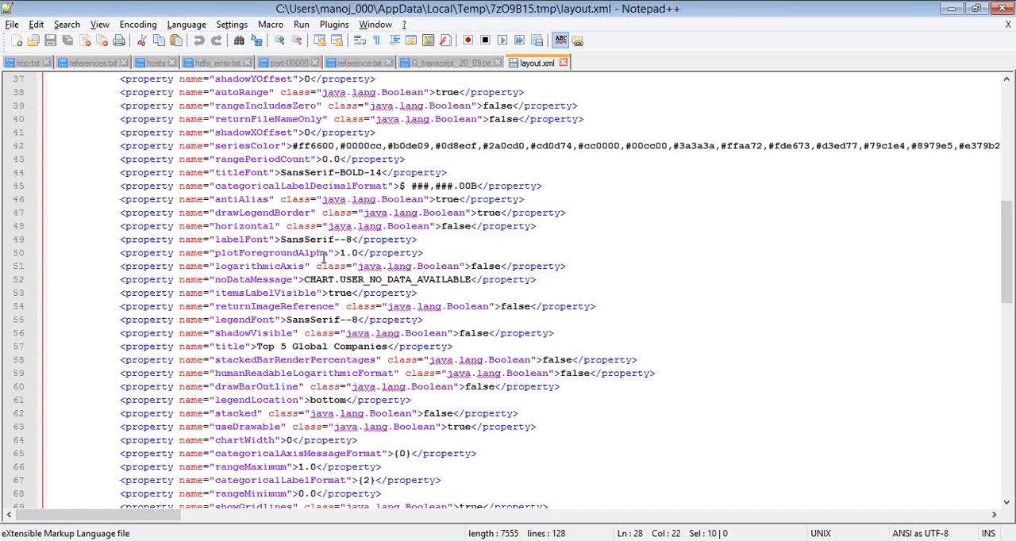
{"action": "scroll", "coordinate": [324, 258], "scroll_direction": "down", "scroll_amount": 2}
Search layout.xml for "rotation" and close the search
{"action": "key", "text": "ctrl+f"}
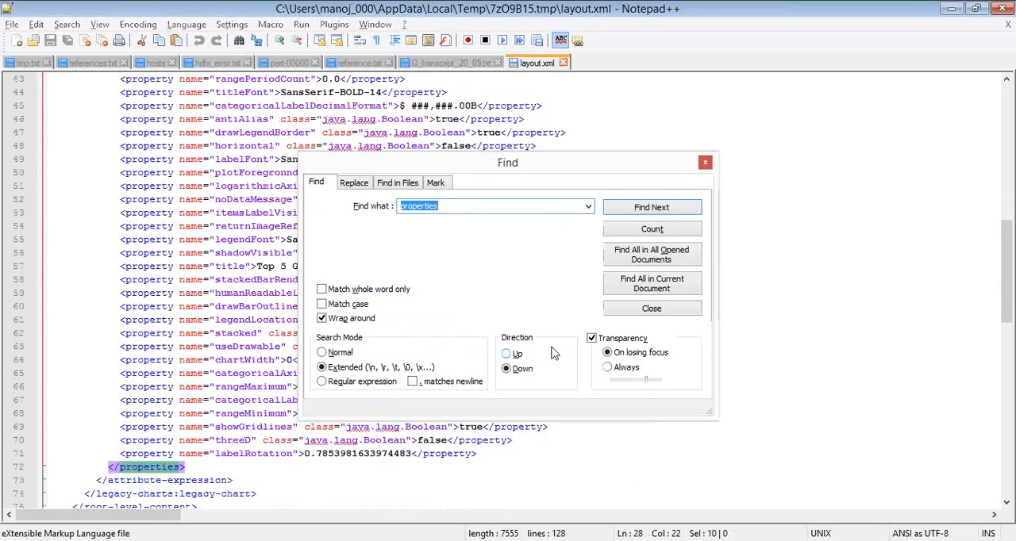
{"action": "type", "text": "rotation"}
{"action": "key", "text": "Return"}
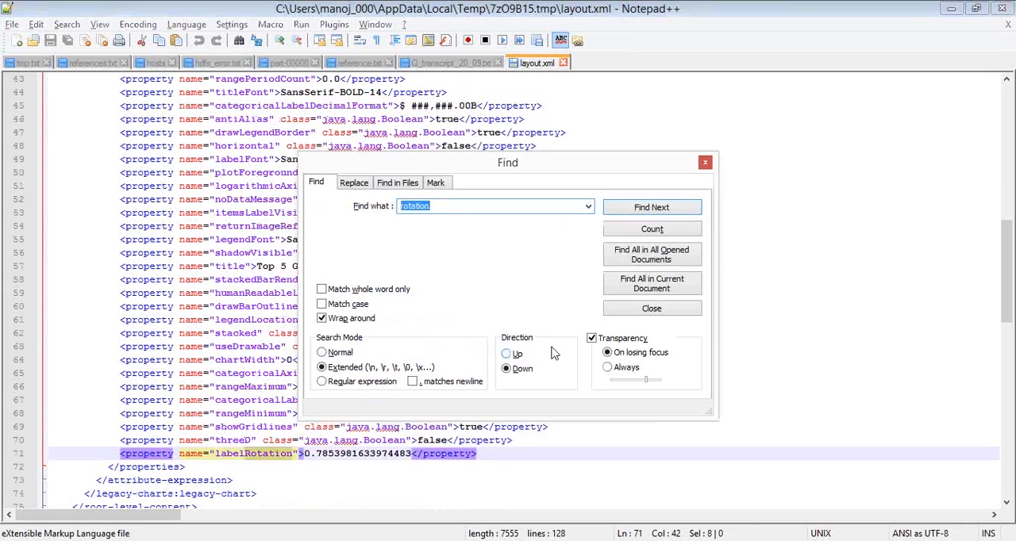
{"action": "key", "text": "Escape"}
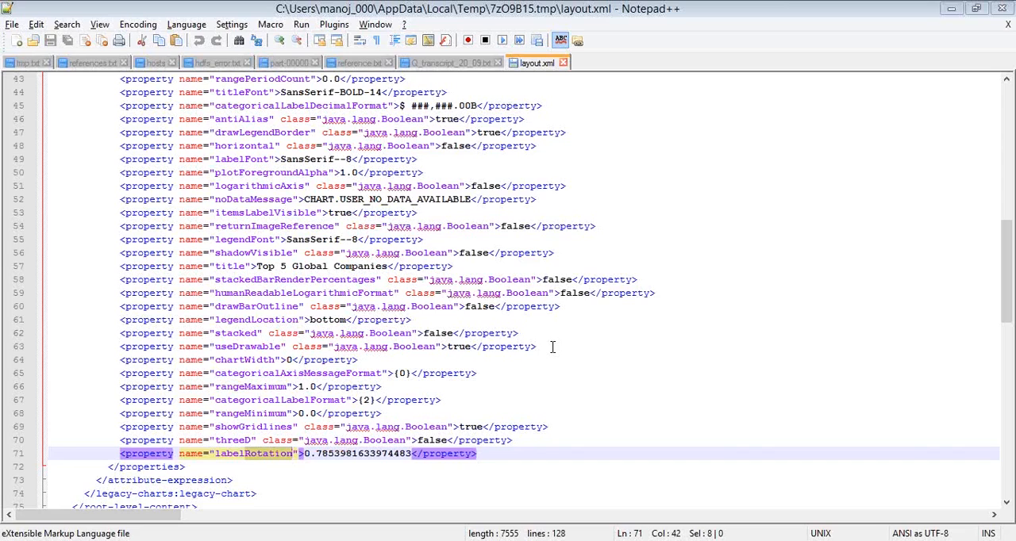
Switch from layout.xml to the 7-Zip archive listing, and on to the PowerPoint slide describing the PRPT file structure
{"action": "key", "text": "alt+Tab"}
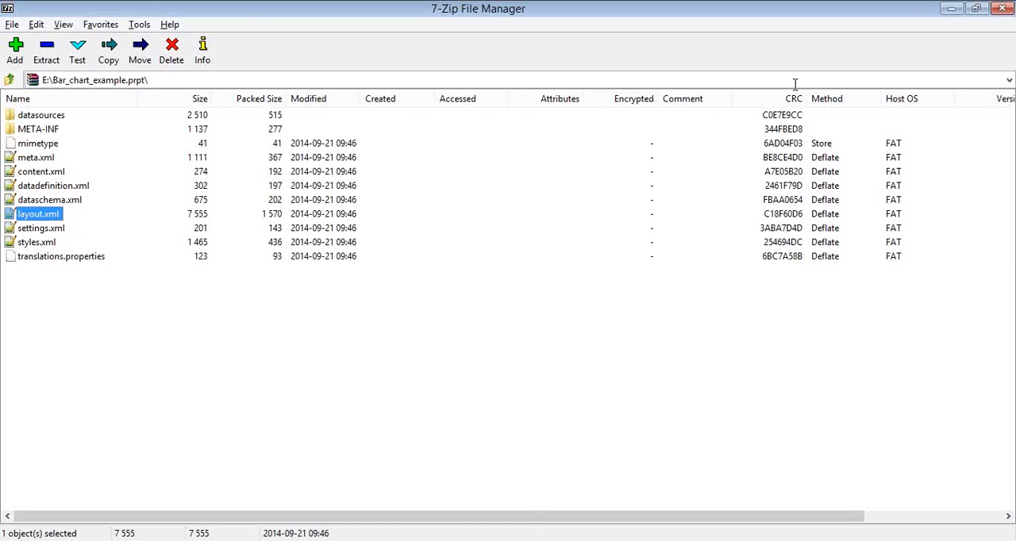
{"action": "key", "text": "alt+Tab"}
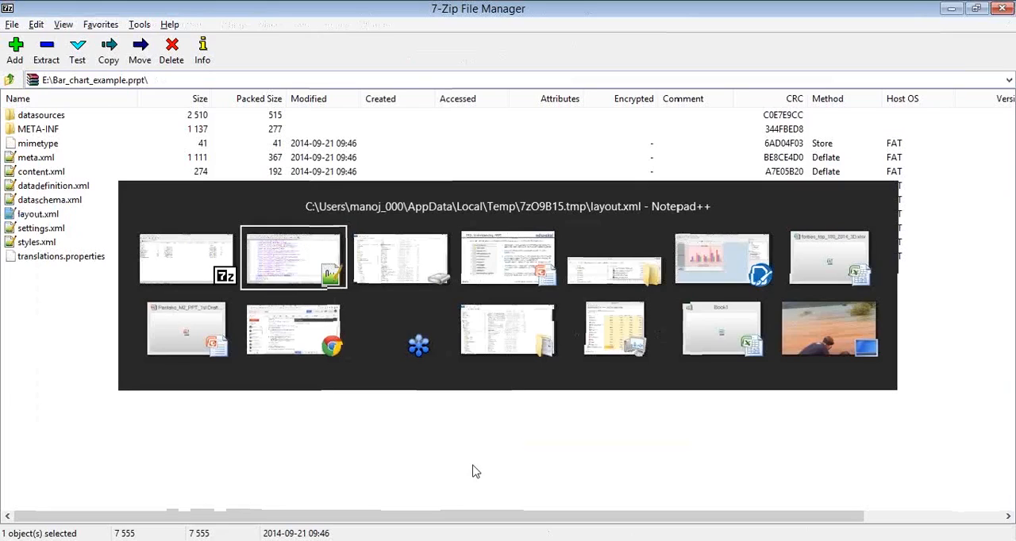
{"action": "key", "text": "alt+Tab"}
{"action": "key", "text": "alt+Tab"}
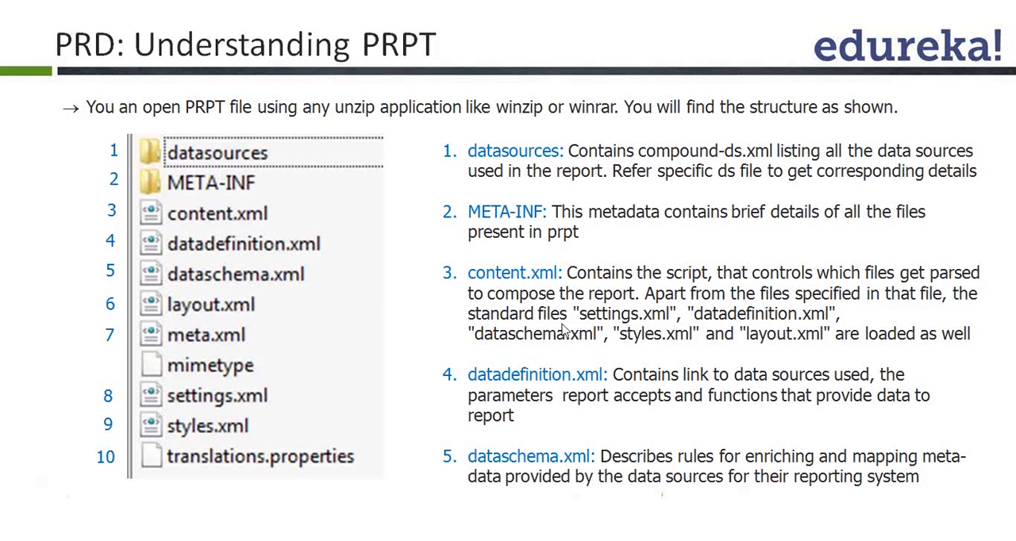
Switch to datadefinition.xml in Notepad++, highlight the compound-ds reference in its data-source element, and close the file
{"action": "key", "text": "alt+Tab"}
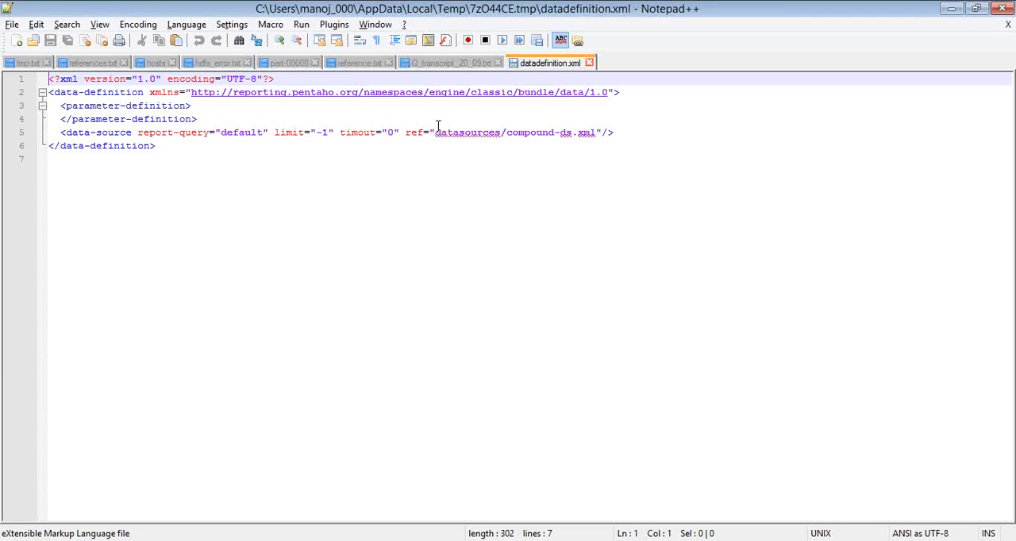
{"action": "left_click", "coordinate": [595, 133]}
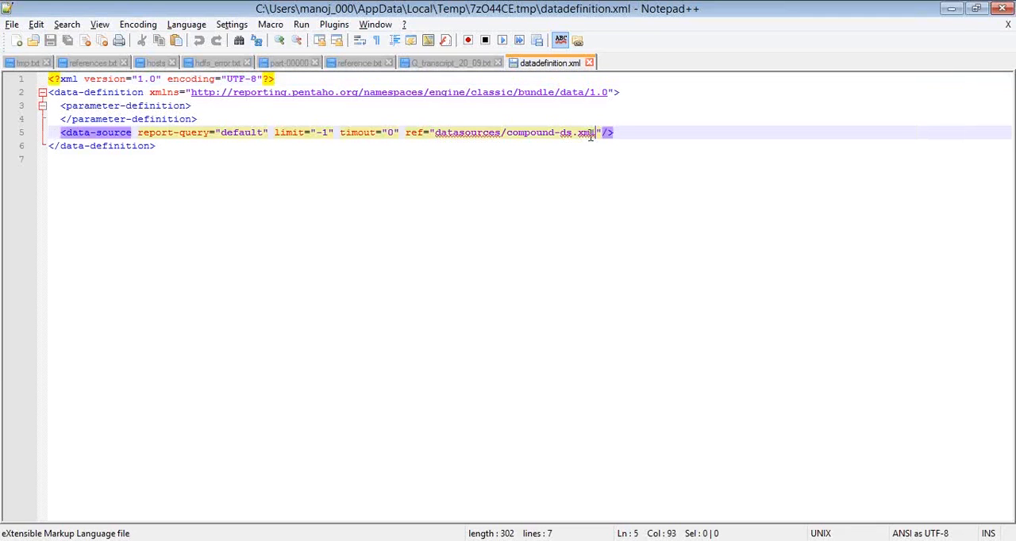
{"action": "left_click_drag", "start_coordinate": [506, 133], "coordinate": [577, 133]}
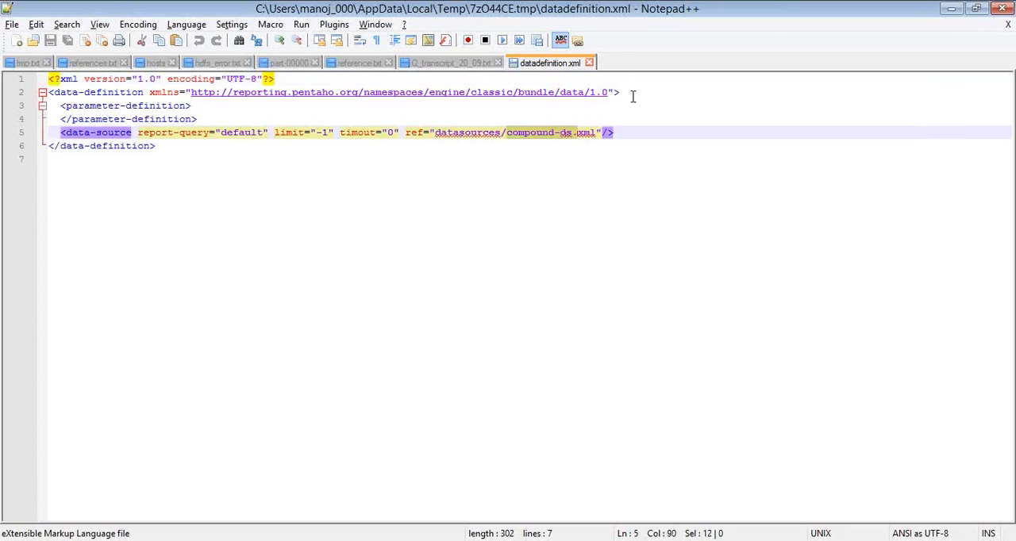
{"action": "left_click", "coordinate": [590, 63]}
Review the dataschema.xml description on the PowerPoint slide, switch to 7-Zip and open dataschema.xml from the archive
{"action": "key", "text": "alt+Tab"}
{"action": "key", "text": "alt+Tab"}
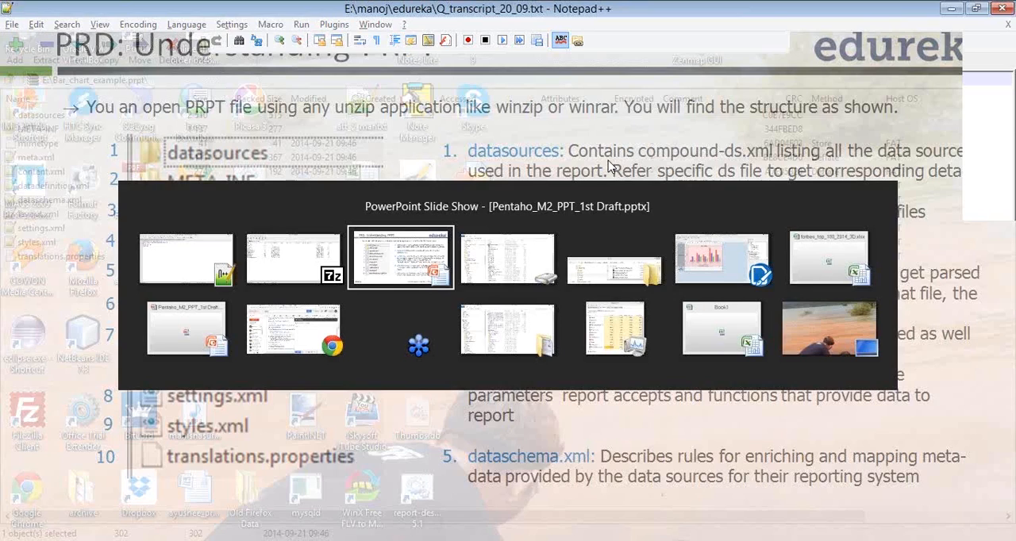
{"action": "key", "text": "alt+Tab"}
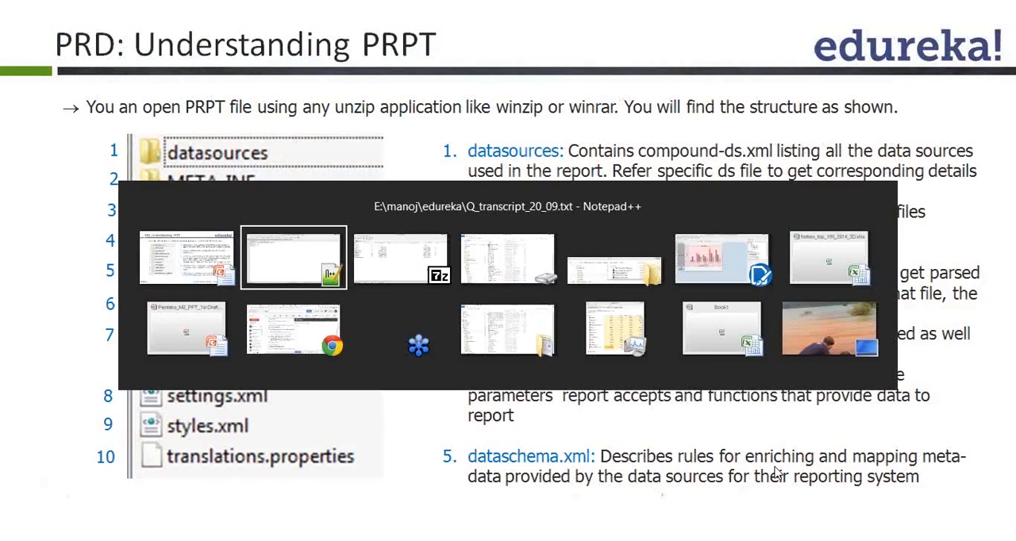
{"action": "key", "text": "alt+Tab"}
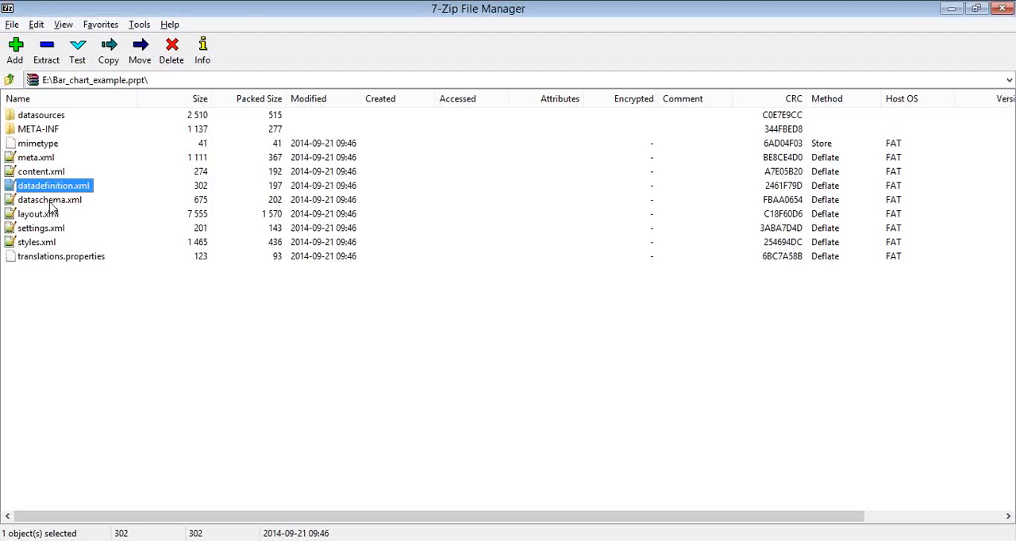
{"action": "left_click", "coordinate": [50, 201]}
{"action": "double_click", "coordinate": [51, 201]}
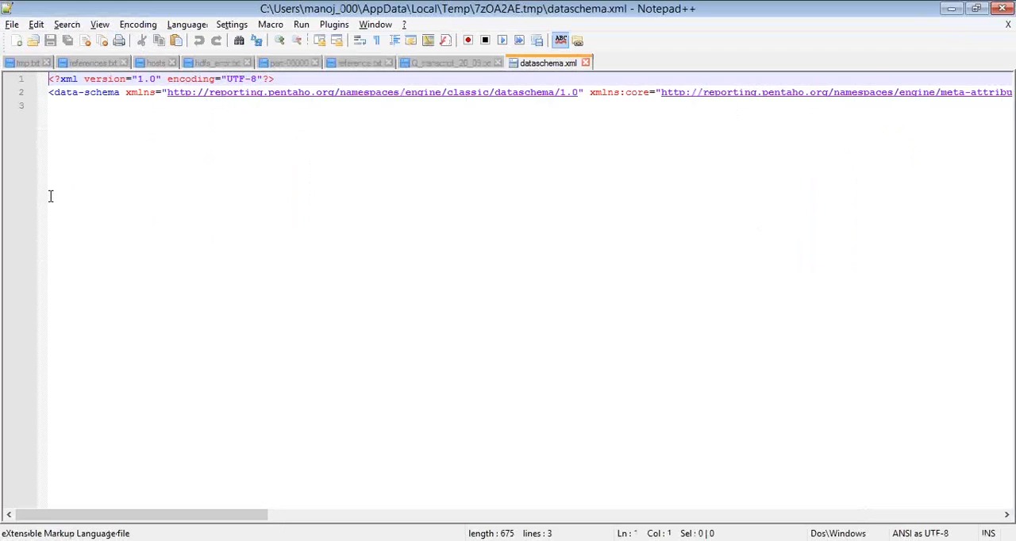
Inspect the data-schema element in dataschema.xml by splitting its closing tag onto a new line, and close the file without saving
{"action": "left_click", "coordinate": [84, 95]}
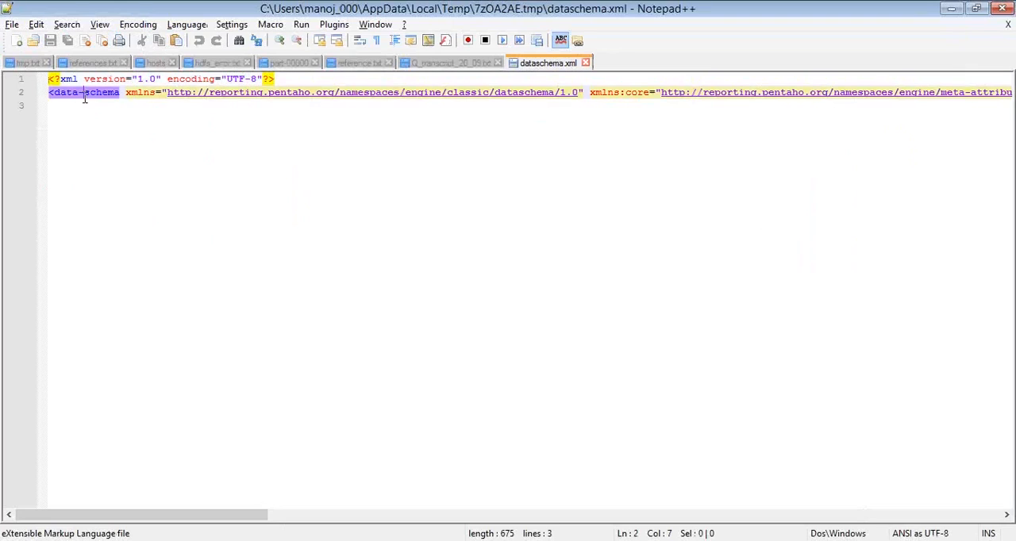
{"action": "key", "text": "End"}
{"action": "key", "text": "Left"}
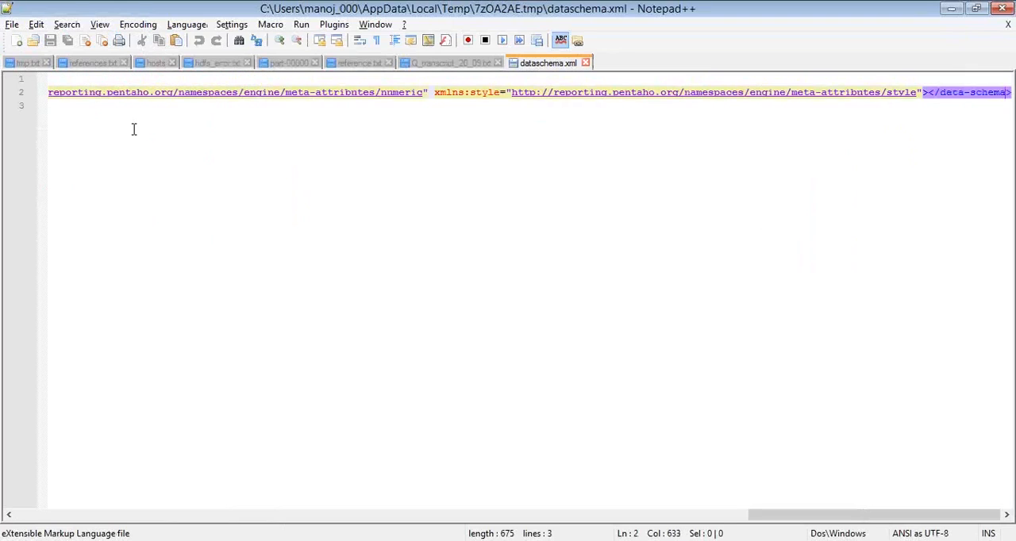
{"action": "key", "text": "Left"}
{"action": "key", "text": "Left"}
{"action": "key", "text": "Left"}
{"action": "key", "text": "Left"}
{"action": "key", "text": "Left"}
{"action": "key", "text": "Left"}
{"action": "key", "text": "Left"}
{"action": "key", "text": "Left"}
{"action": "key", "text": "Left"}
{"action": "key", "text": "Left"}
{"action": "key", "text": "Left"}
{"action": "key", "text": "Left"}
{"action": "key", "text": "Left"}
{"action": "key", "text": "Return"}
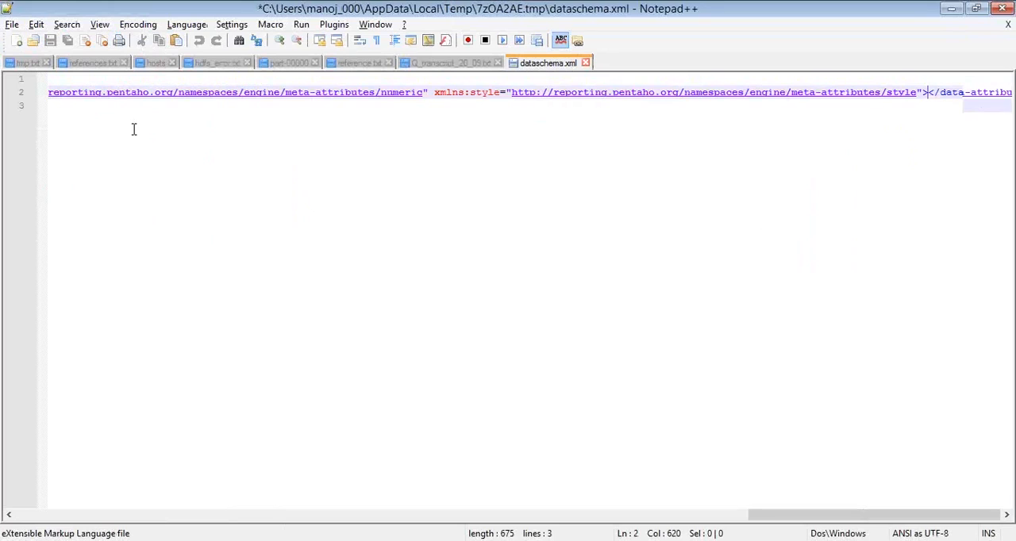
{"action": "key", "text": "Down"}
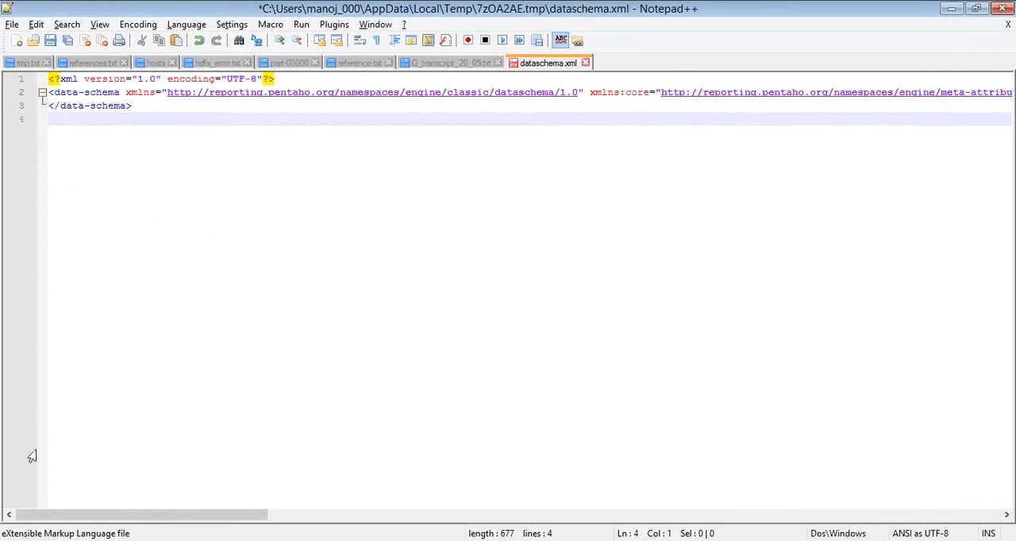
{"action": "left_click", "coordinate": [585, 63]}
{"action": "left_click", "coordinate": [588, 340]}
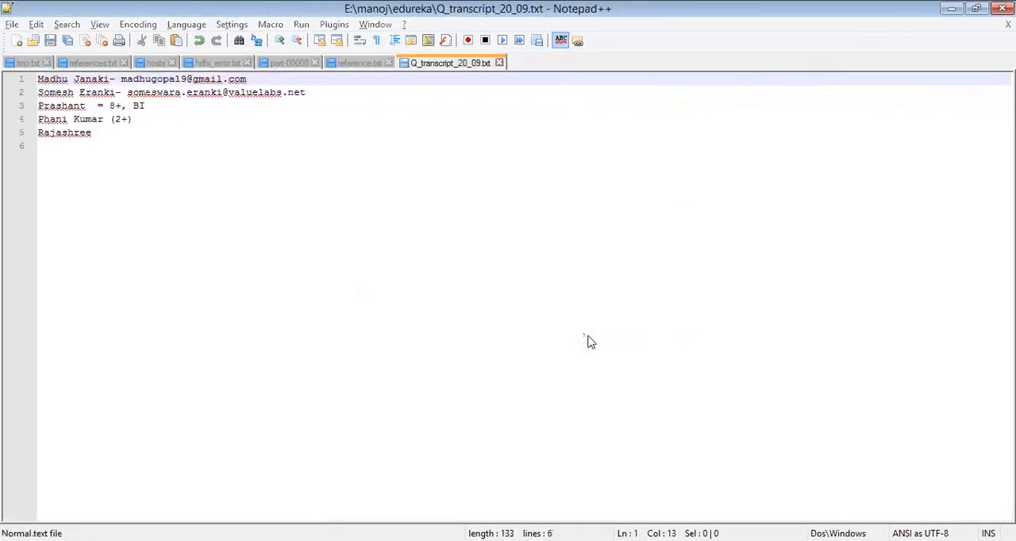
Switch to the PowerPoint slide show and advance to the PRPT slide describing layout.xml through wizard-specification
{"action": "key", "text": "alt+Tab"}
{"action": "key", "text": "alt+Tab"}
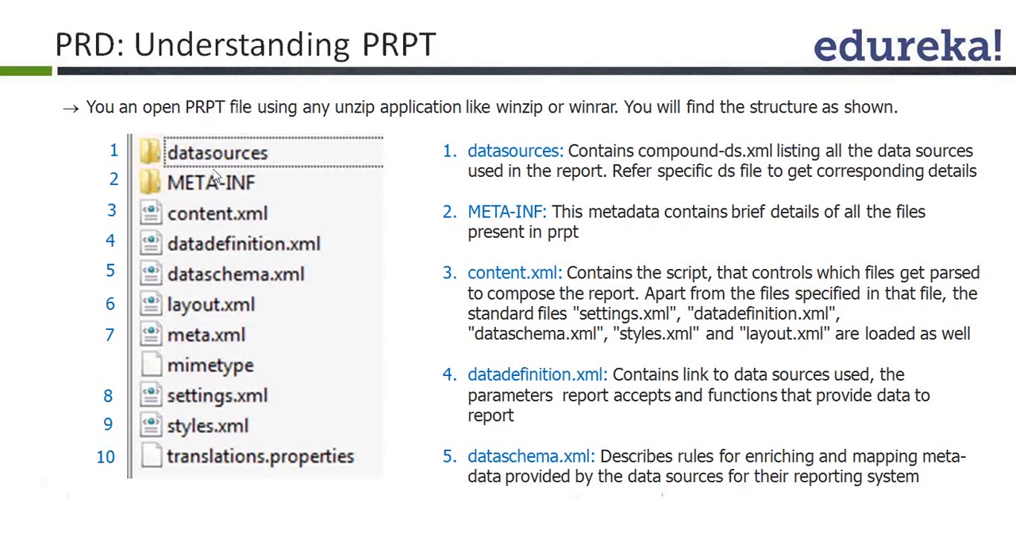
{"action": "key", "text": "Right"}
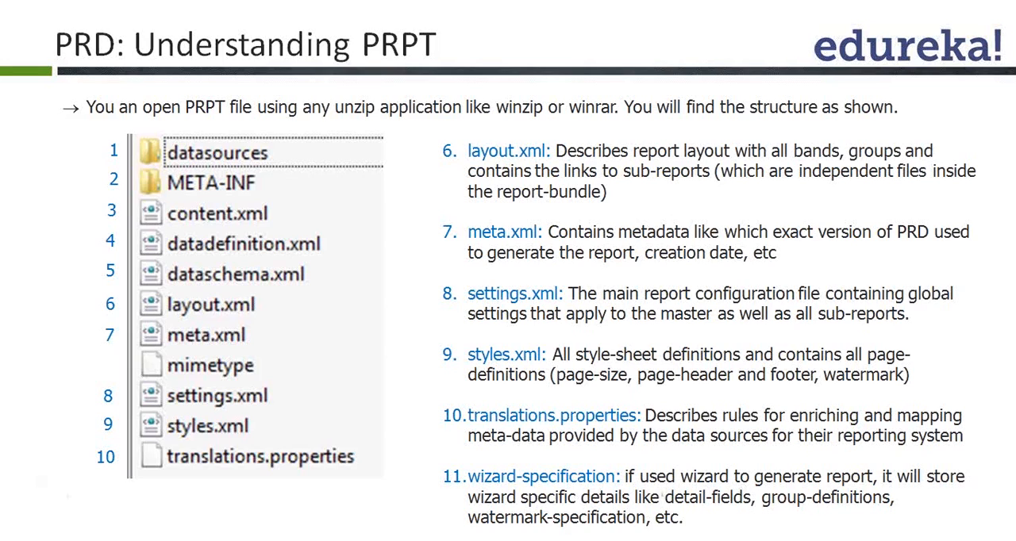
Open meta.xml from the 7-Zip archive, compare it with its slide description, and discard the file from Notepad++
{"action": "key", "text": "alt+Tab"}
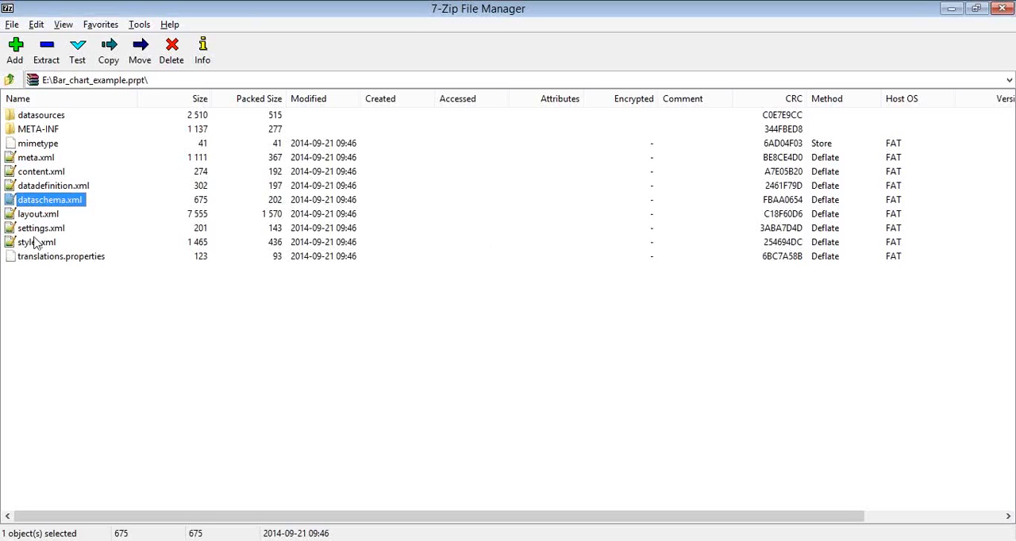
{"action": "left_click", "coordinate": [33, 162]}
{"action": "double_click", "coordinate": [33, 162]}
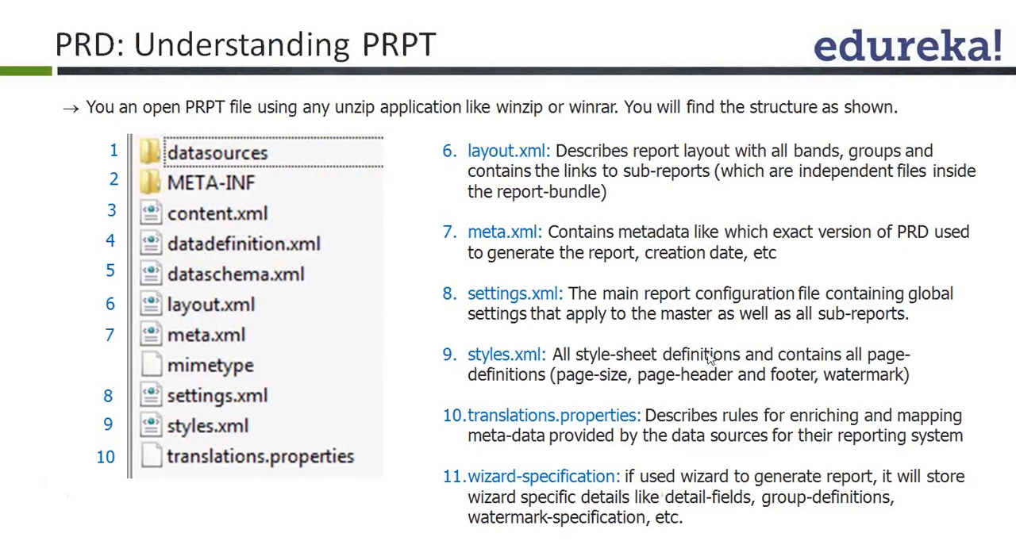
{"action": "key", "text": "alt+Tab"}
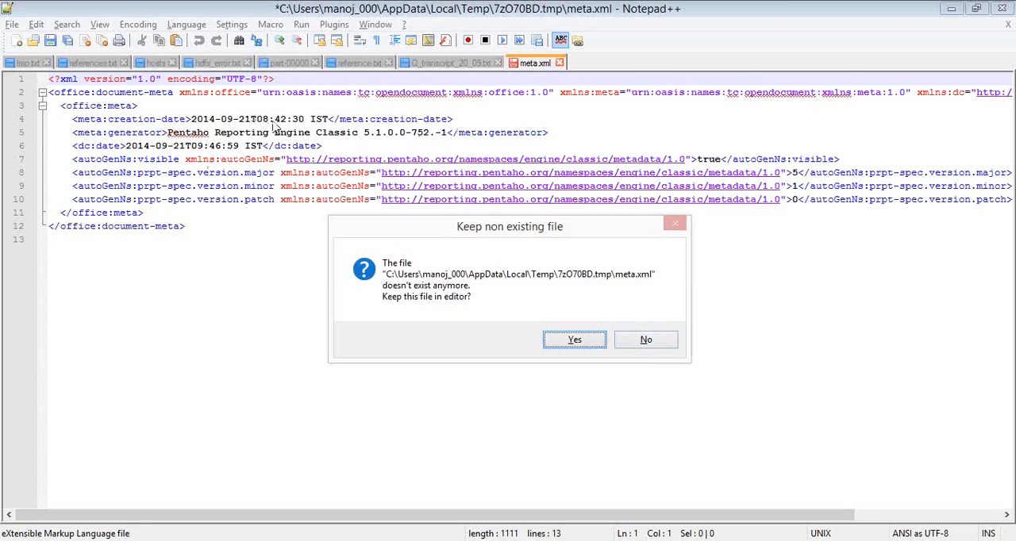
{"action": "left_click", "coordinate": [659, 339]}
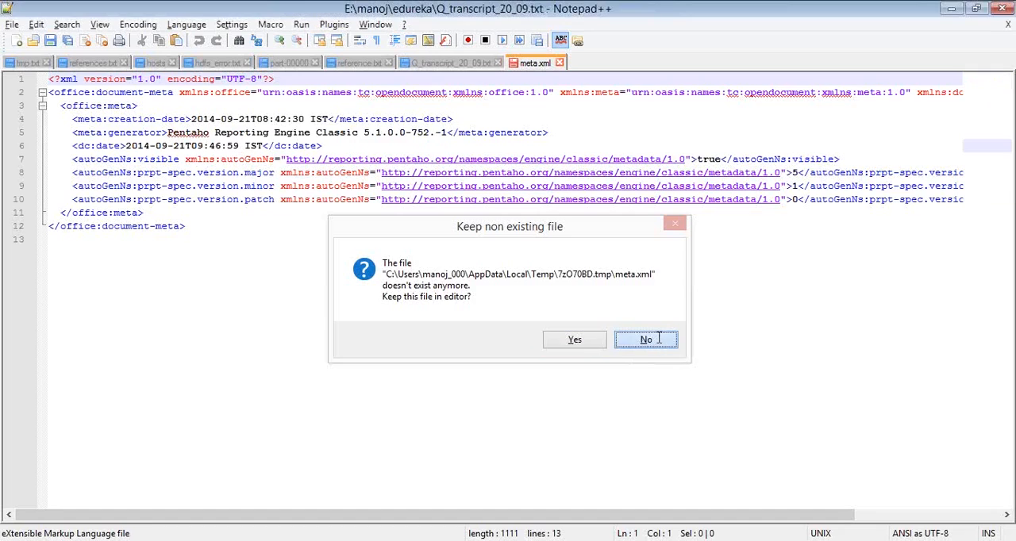
Review the settings.xml description on the PowerPoint slide, return to the 7-Zip archive and open settings.xml
{"action": "key", "text": "alt+Tab"}
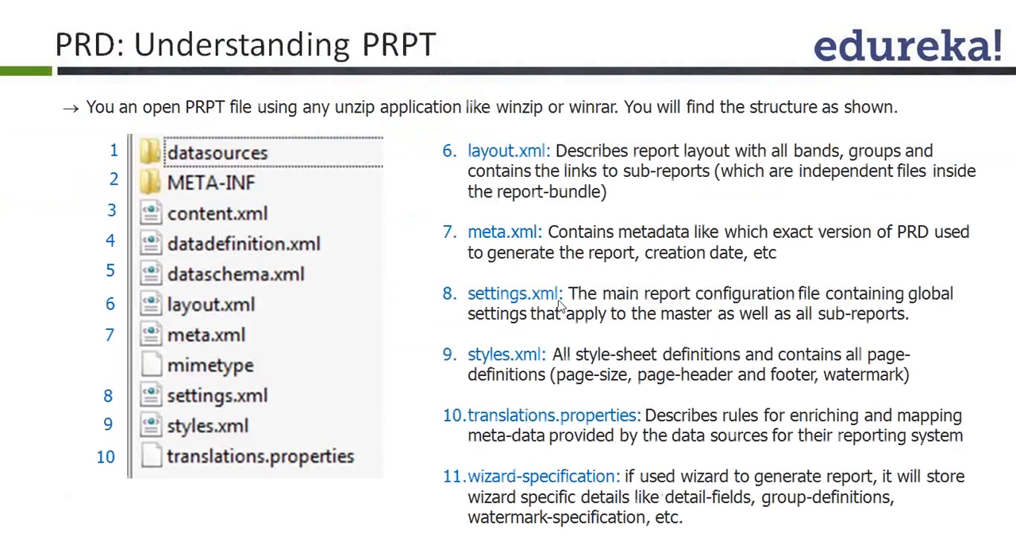
{"action": "key", "text": "alt+Tab"}
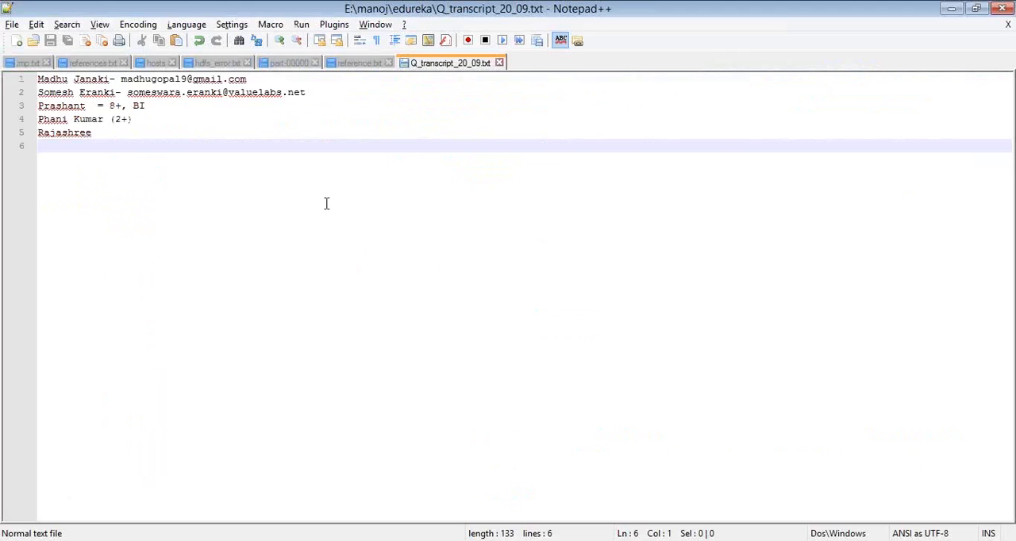
{"action": "key", "text": "alt+Tab"}
{"action": "key", "text": "alt+Tab"}
{"action": "key", "text": "Tab"}
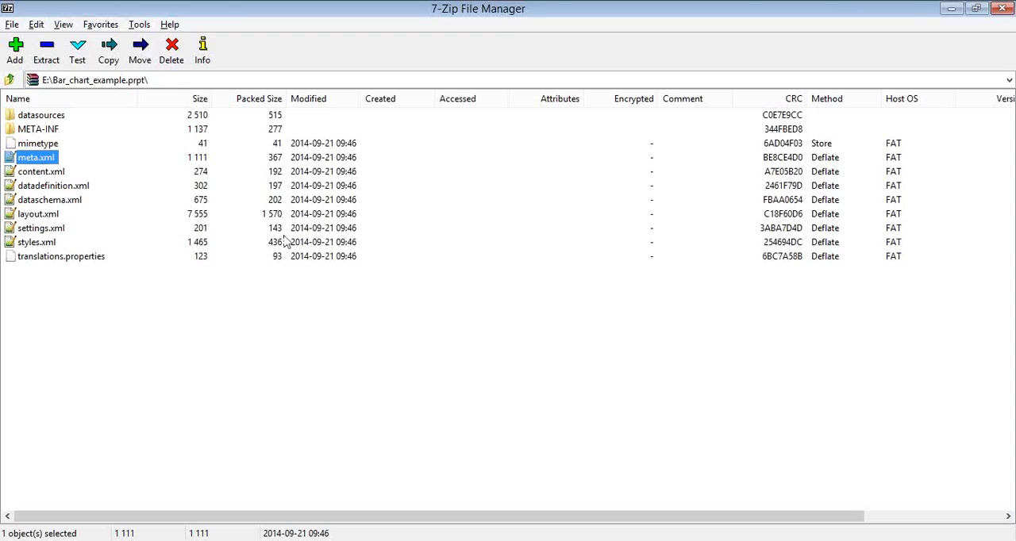
{"action": "double_click", "coordinate": [40, 229]}
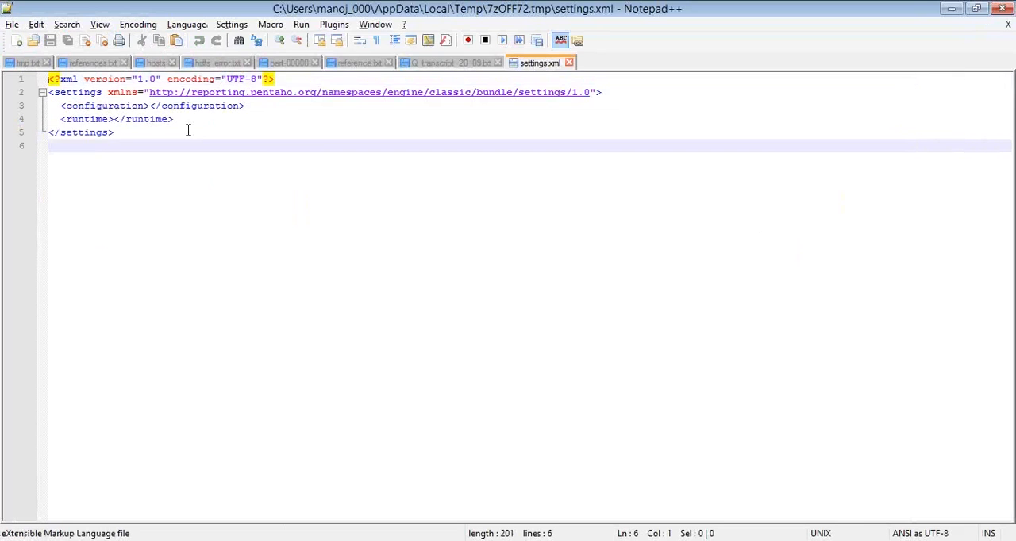
Examine the configuration and runtime elements in settings.xml
{"action": "key", "text": "Up"}
{"action": "key", "text": "Up"}
{"action": "key", "text": "End"}
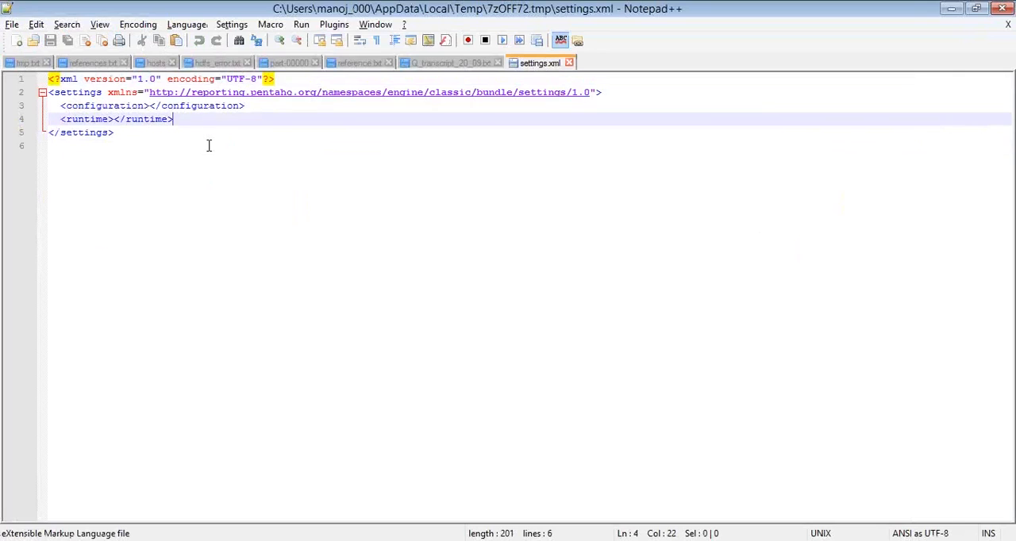
Finish inspecting the configuration element, close settings.xml in Notepad++ and switch to the PowerPoint slide show
{"action": "left_click", "coordinate": [145, 105]}
{"action": "left_click", "coordinate": [569, 63]}
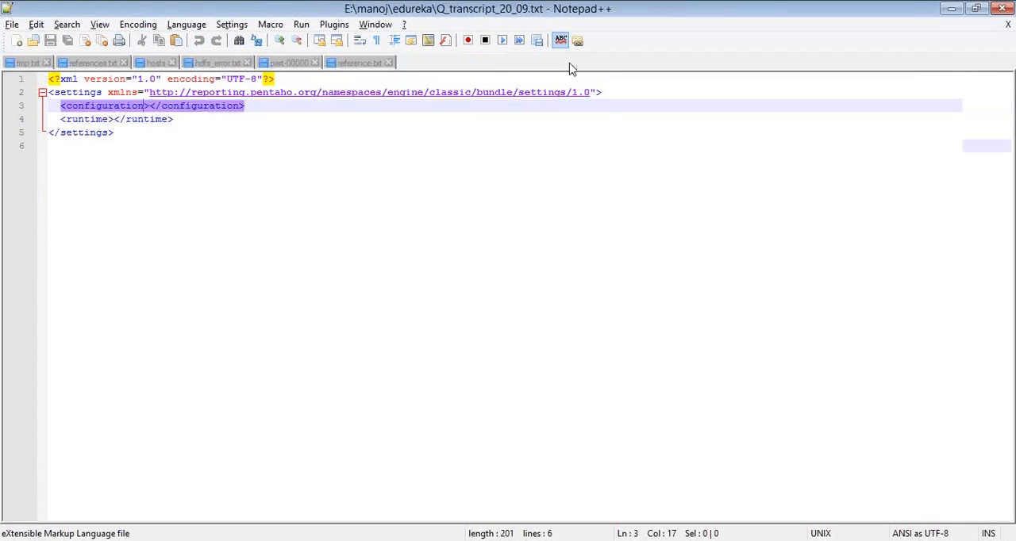
{"action": "key", "text": "alt+Tab"}
{"action": "key", "text": "alt+Tab"}
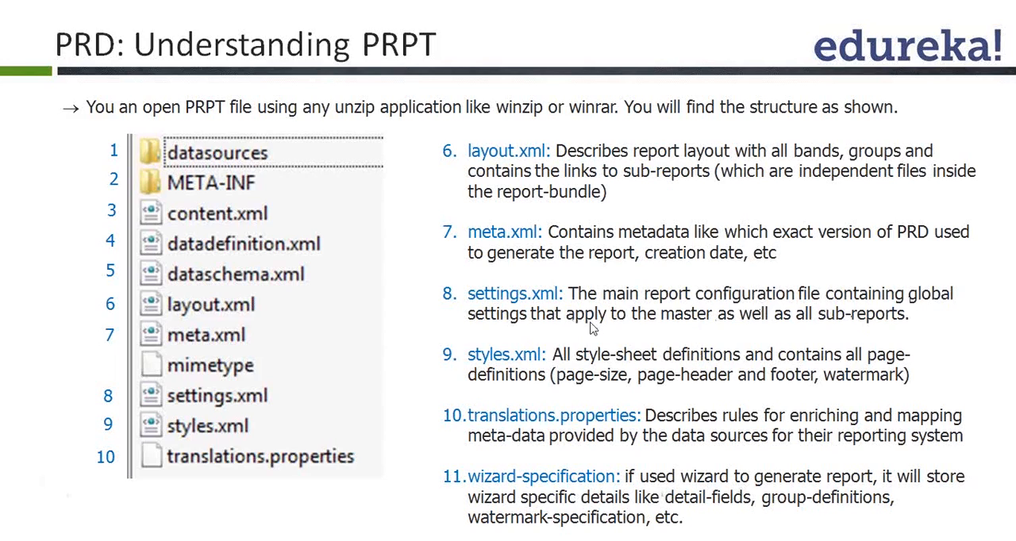
Review the styles.xml description on the PowerPoint slide and open styles.xml from the 7-Zip archive in Notepad++
{"action": "key", "text": "alt+Tab"}
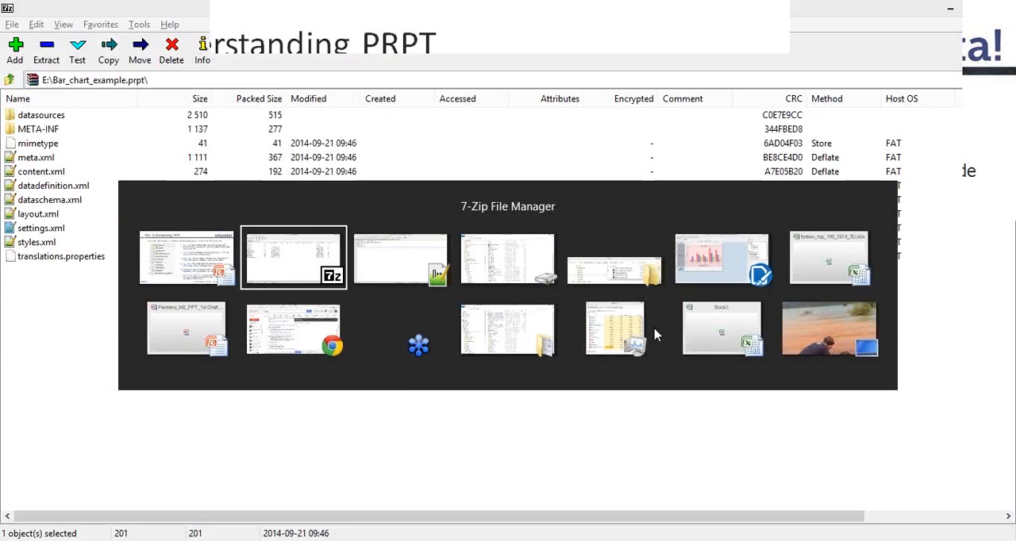
{"action": "key", "text": "Tab"}
{"action": "key", "text": "Tab"}
{"action": "key", "text": "Tab"}
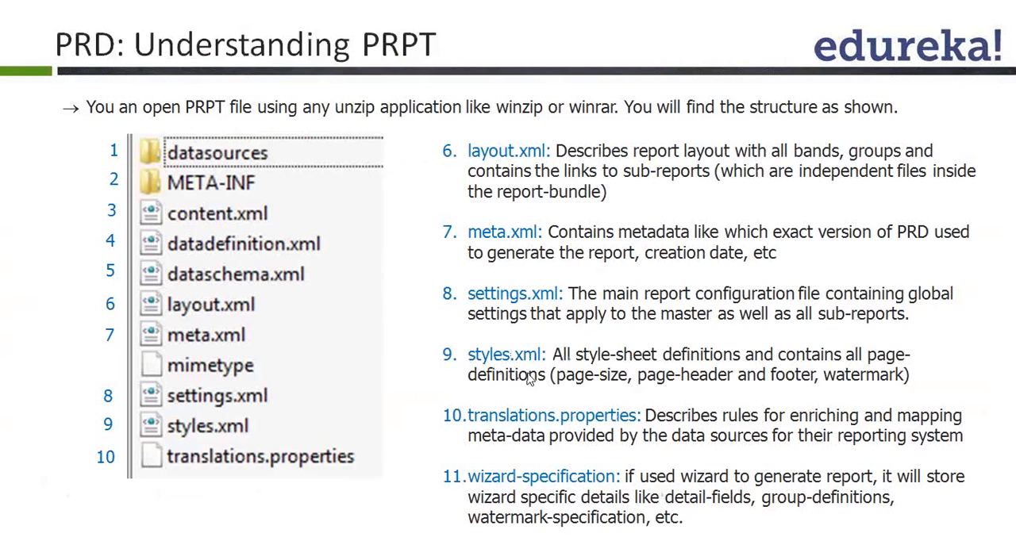
{"action": "key", "text": "alt+Tab"}
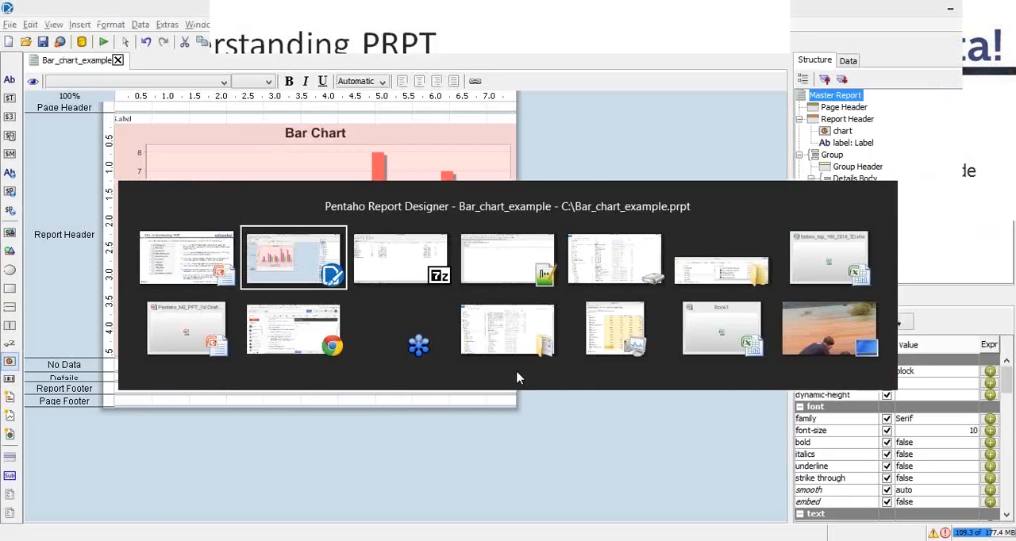
{"action": "key", "text": "alt+Tab"}
{"action": "key", "text": "alt+Tab"}
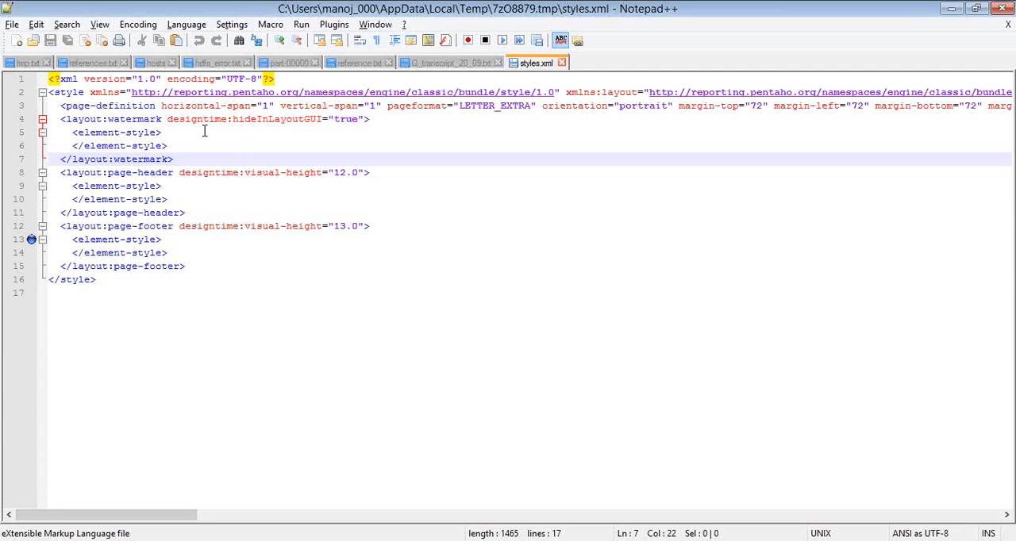
Examine the watermark, page-header and page-footer elements in styles.xml
{"action": "double_click", "coordinate": [139, 119]}
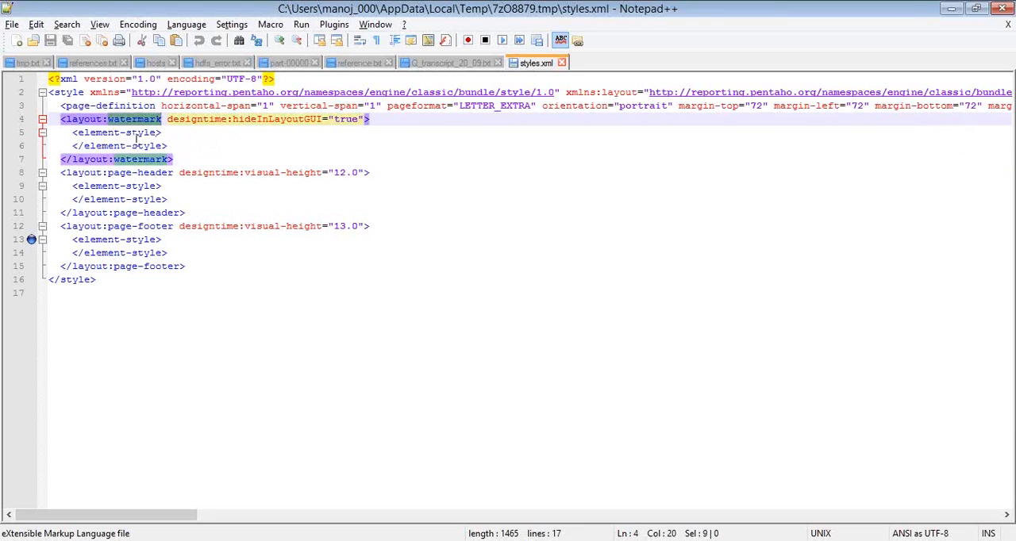
{"action": "left_click", "coordinate": [164, 133]}
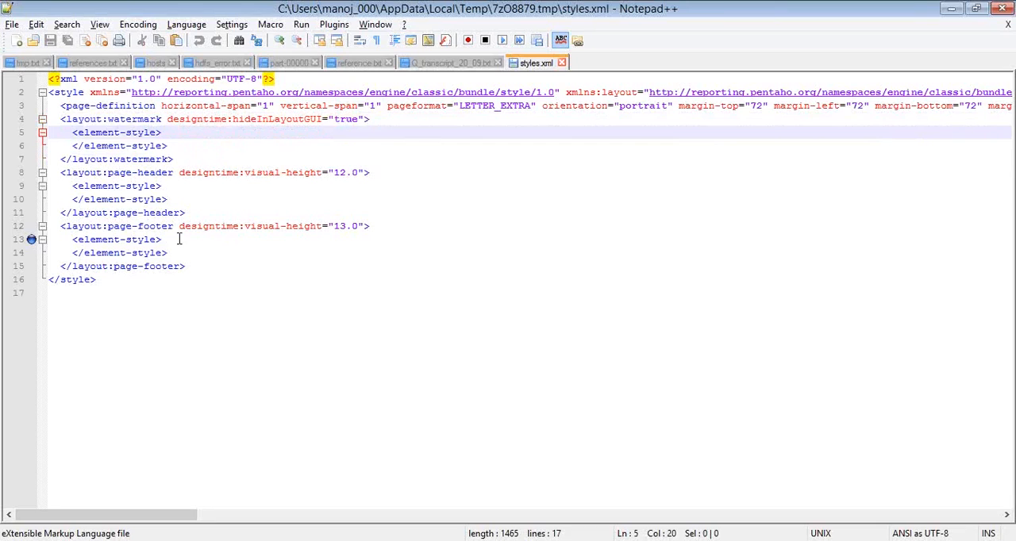
{"action": "left_click", "coordinate": [208, 196]}
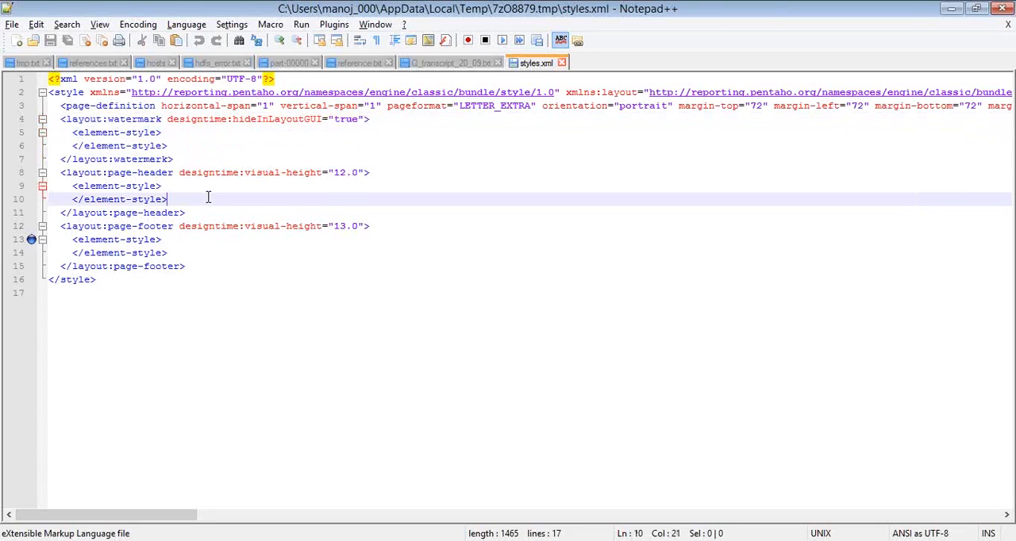
{"action": "left_click", "coordinate": [141, 173]}
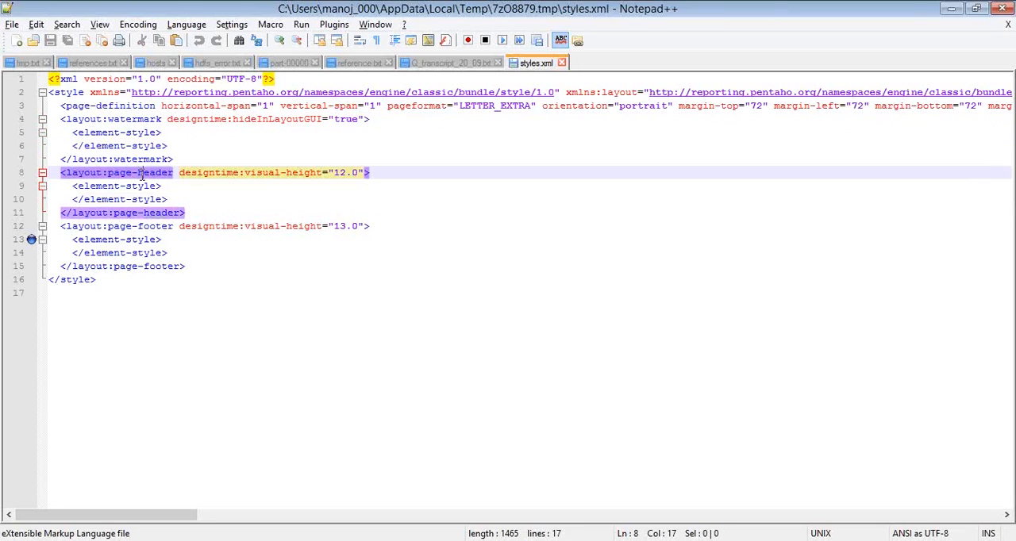
{"action": "left_click", "coordinate": [141, 226]}
{"action": "left_click", "coordinate": [220, 253]}
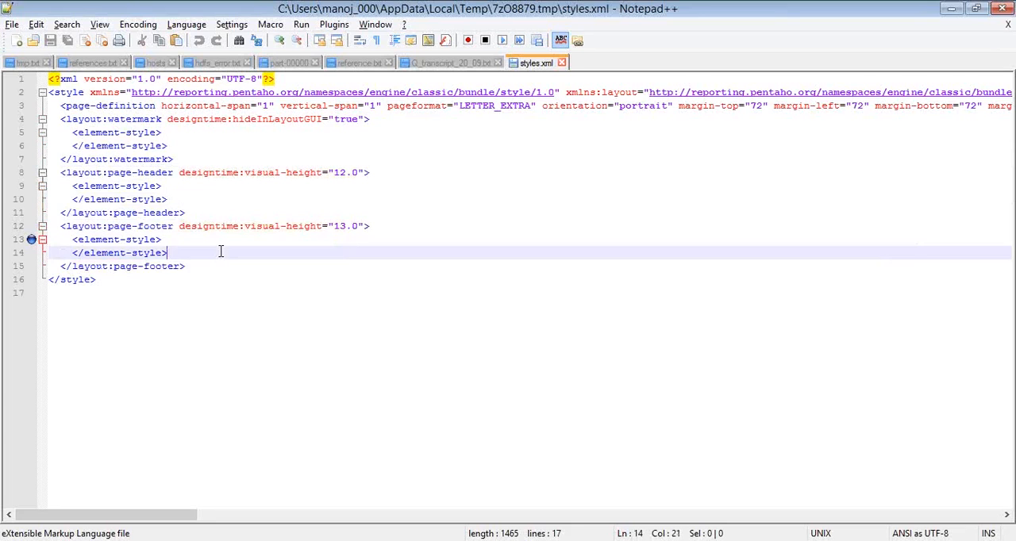
Close styles.xml in Notepad++ and switch back to the 7-Zip archive
{"action": "left_click", "coordinate": [561, 63]}
{"action": "key", "text": "alt+Tab"}
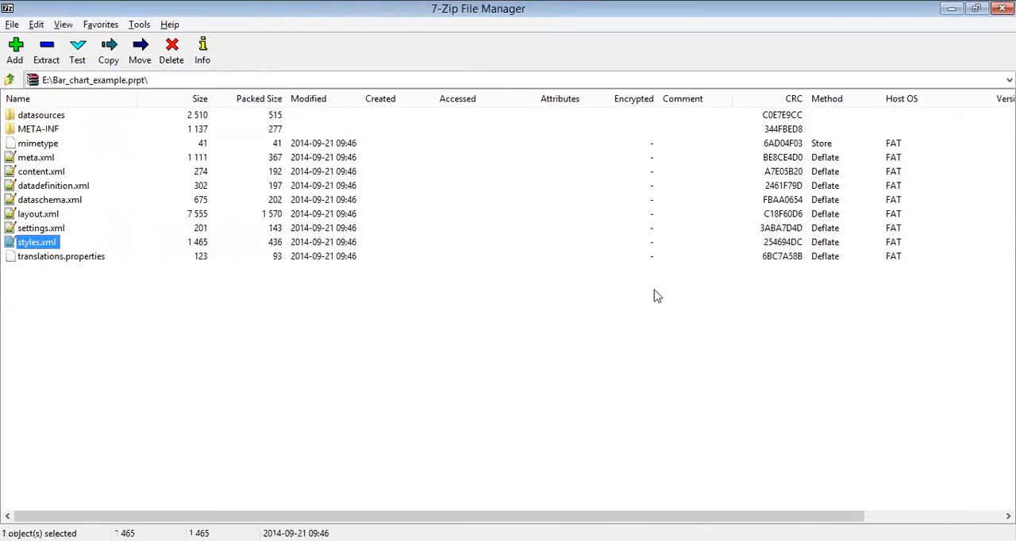
{"action": "key", "text": "alt+Tab"}
Open translations.properties from the 7-Zip archive for editing, read its contents and close Notepad
{"action": "left_click", "coordinate": [87, 260]}
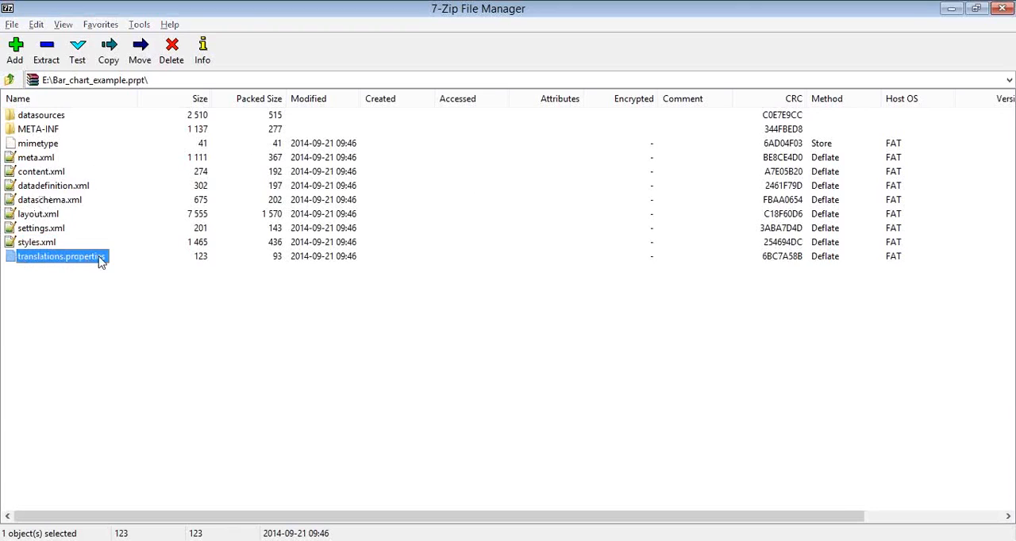
{"action": "double_click", "coordinate": [87, 260]}
{"action": "left_click", "coordinate": [88, 258]}
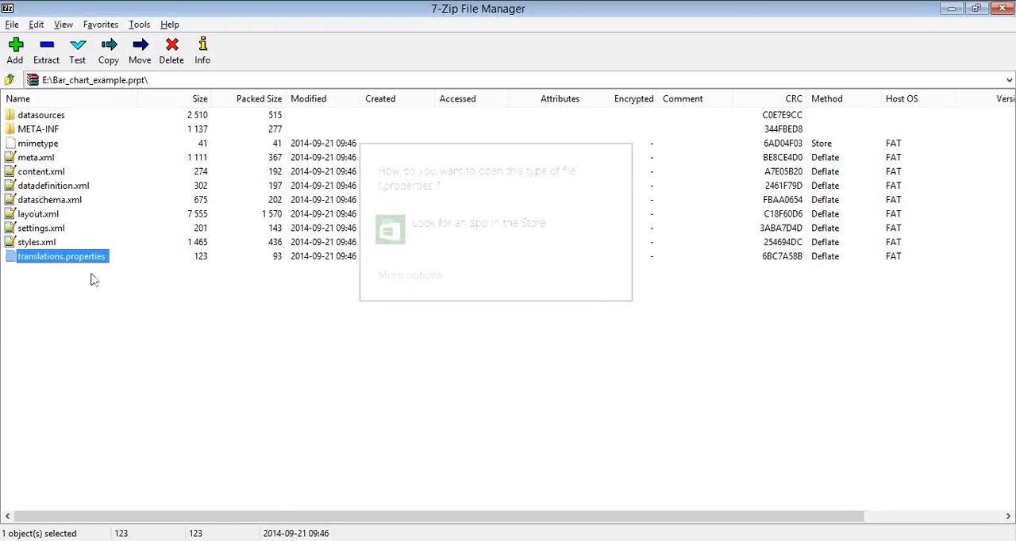
{"action": "right_click", "coordinate": [89, 263]}
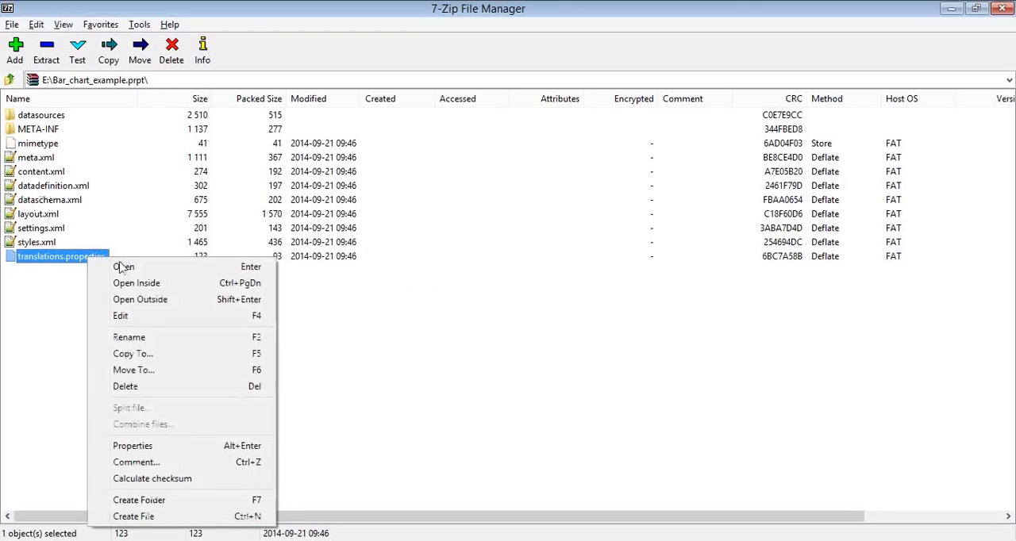
{"action": "left_click", "coordinate": [165, 316]}
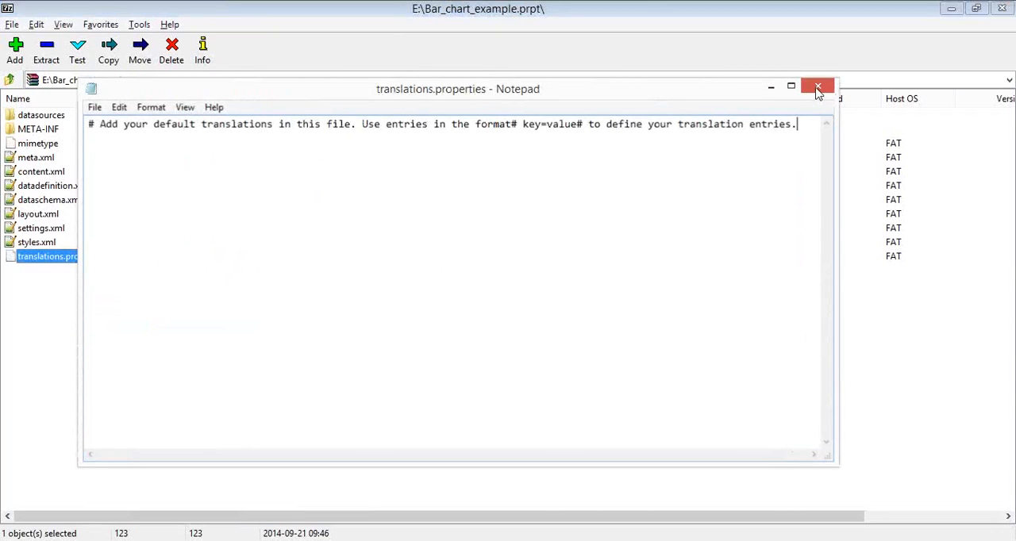
{"action": "left_click", "coordinate": [819, 89]}
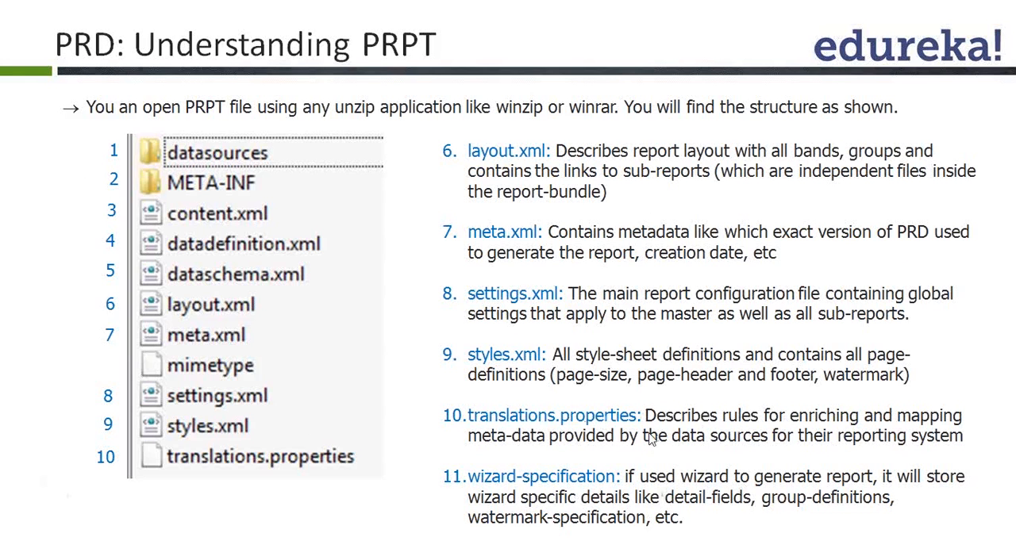
Advance the PowerPoint slide show to the Layout Types slide and switch to Pentaho Report Designer
{"action": "left_click", "coordinate": [549, 313]}
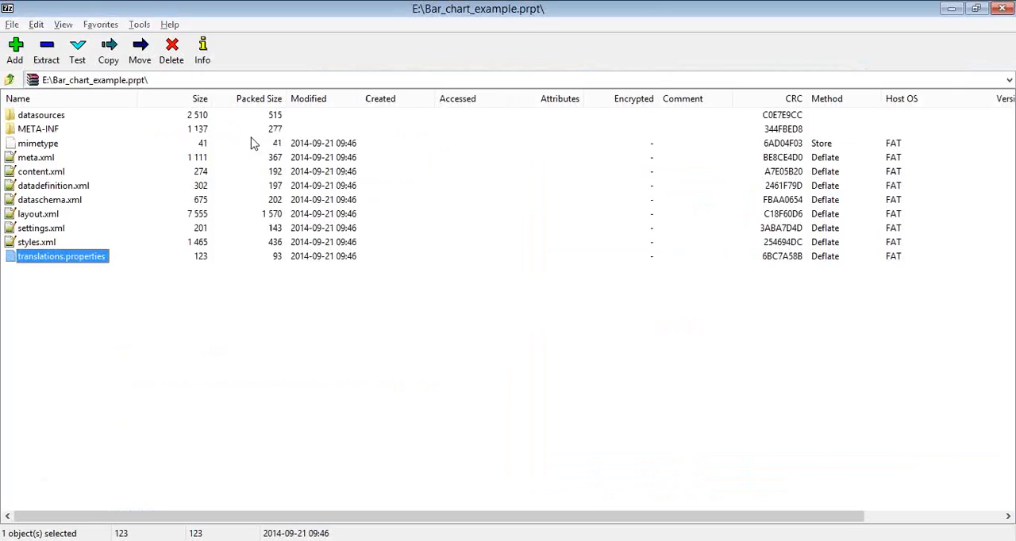
{"action": "key", "text": "alt+Tab"}
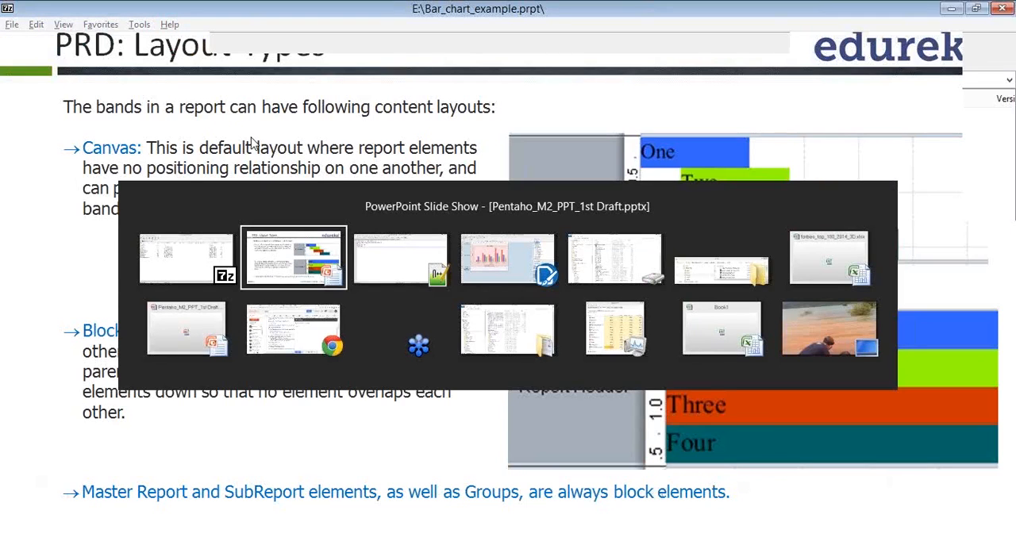
{"action": "key", "text": "alt+Tab"}
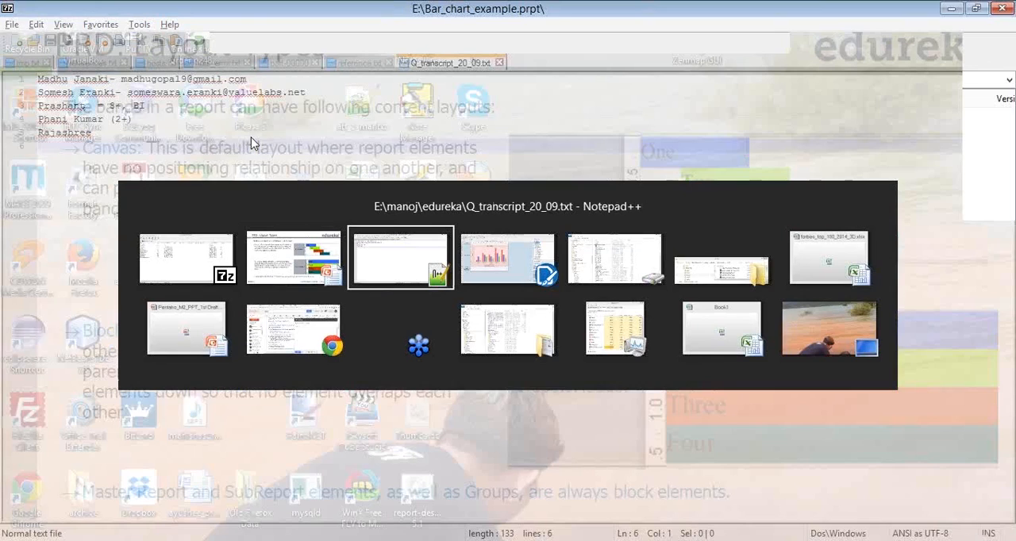
{"action": "key", "text": "alt+Tab"}
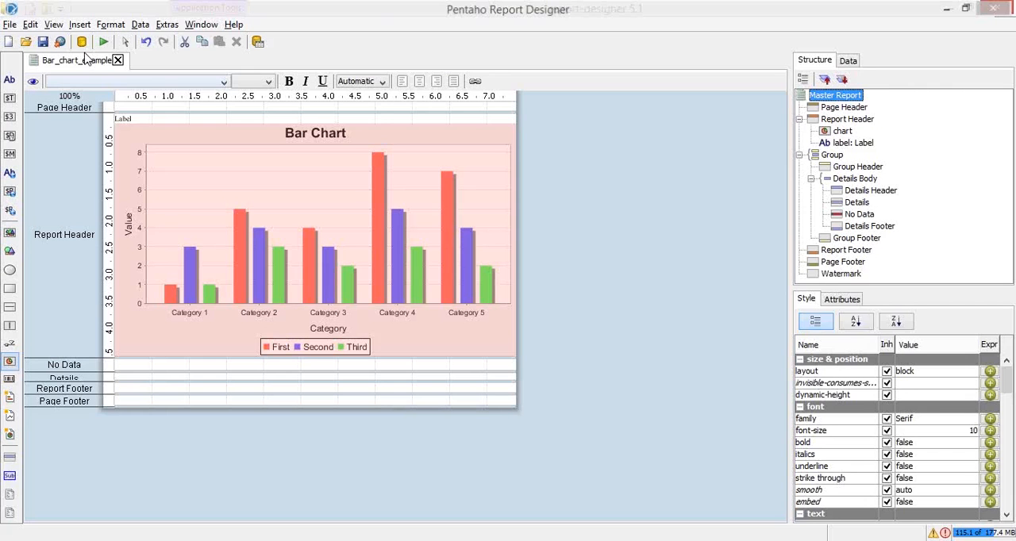
Narrow the bar chart in the Report Header to a width of about 204
{"action": "left_click", "coordinate": [490, 230]}
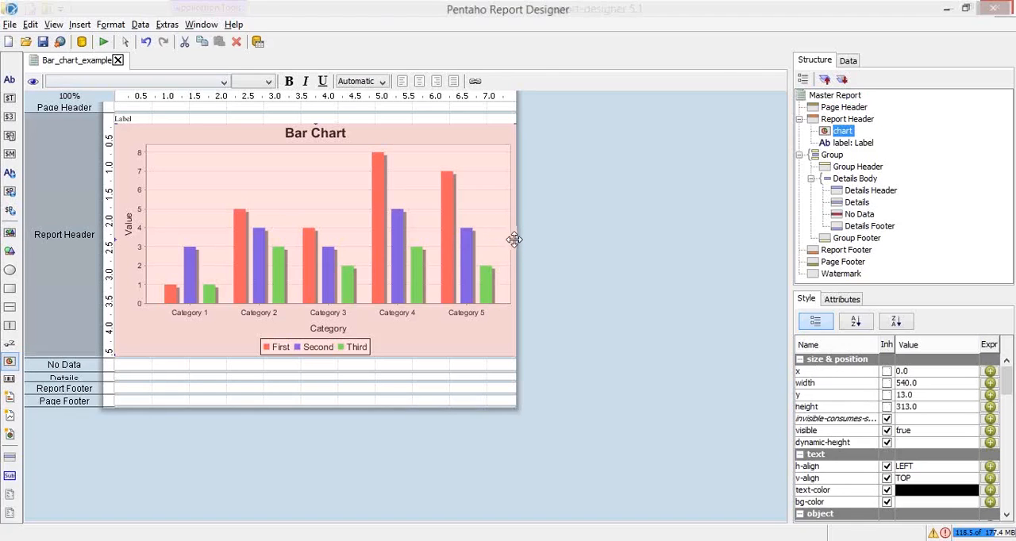
{"action": "left_click_drag", "start_coordinate": [516, 240], "coordinate": [266, 226]}
{"action": "left_click", "coordinate": [369, 221]}
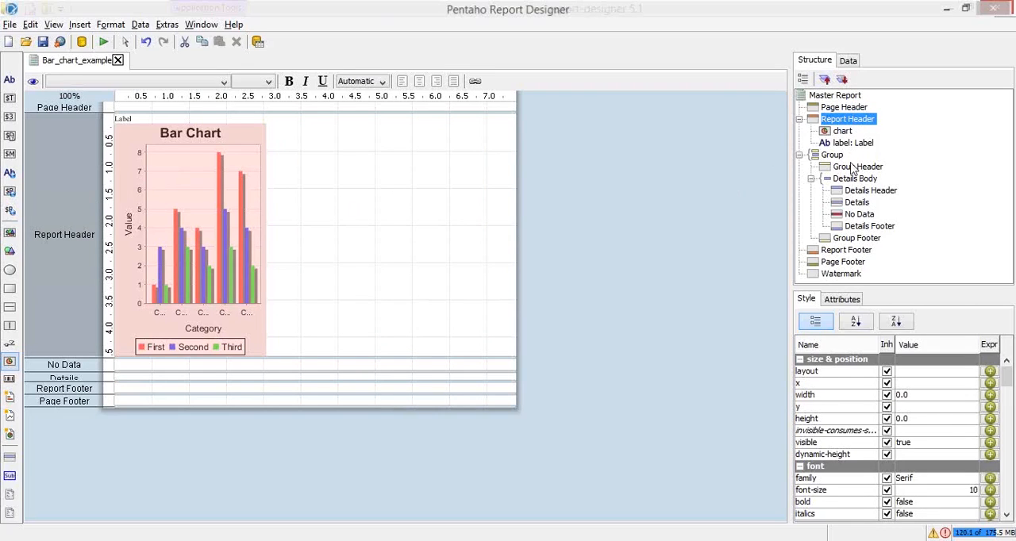
Enlarge the style properties area and set the Report Header band's layout to canvas
{"action": "left_click", "coordinate": [834, 156]}
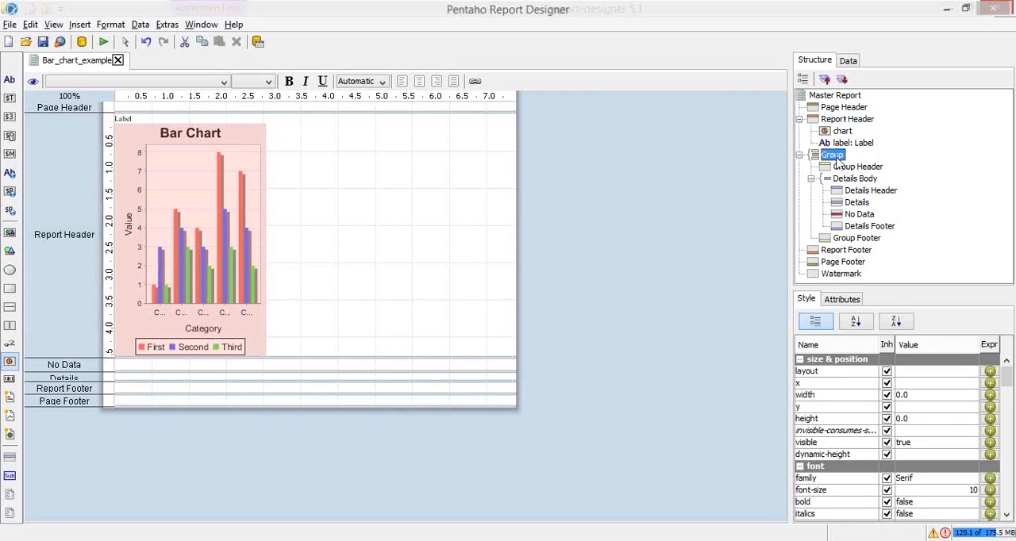
{"action": "left_click", "coordinate": [836, 121]}
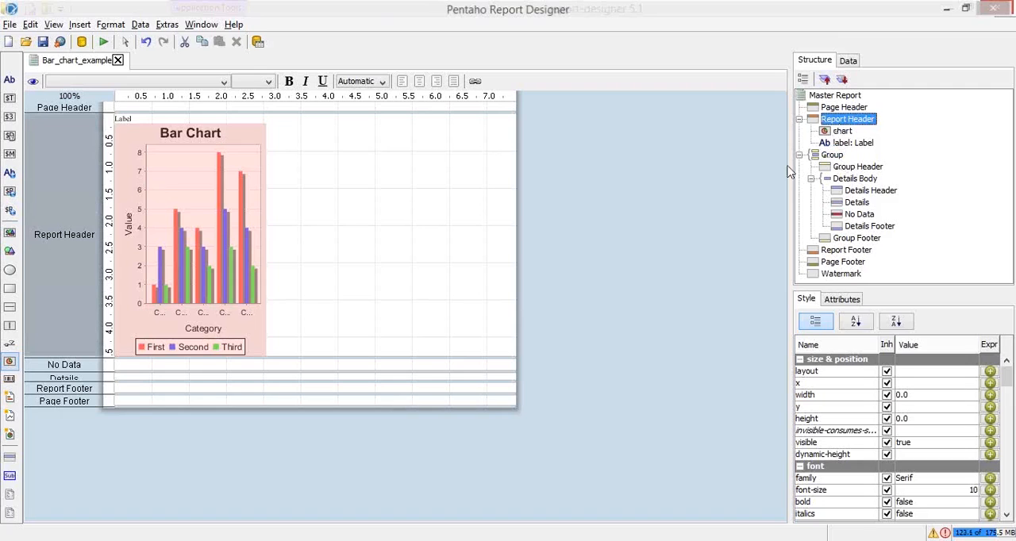
{"action": "left_click_drag", "start_coordinate": [901, 288], "coordinate": [906, 199]}
{"action": "left_click", "coordinate": [934, 282]}
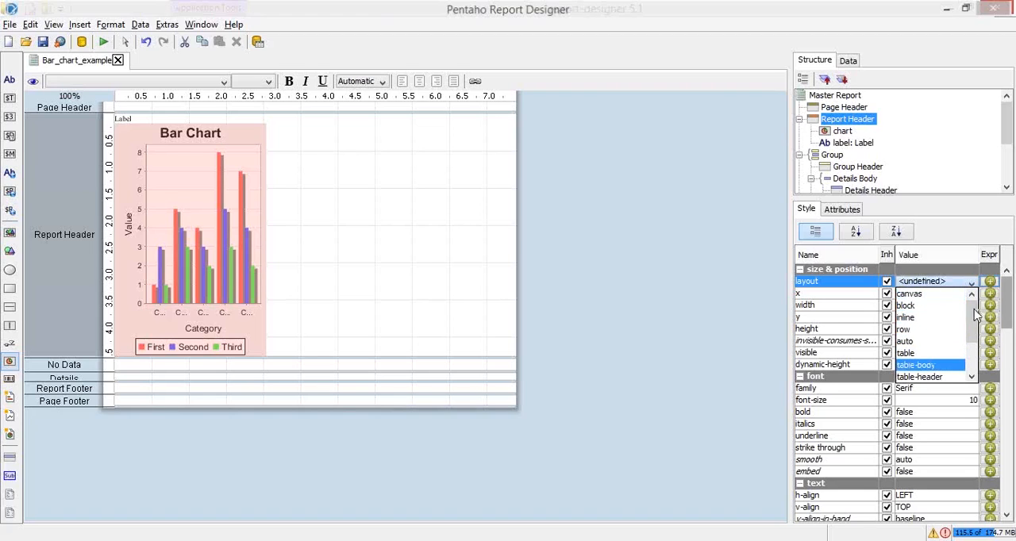
{"action": "left_click", "coordinate": [919, 301]}
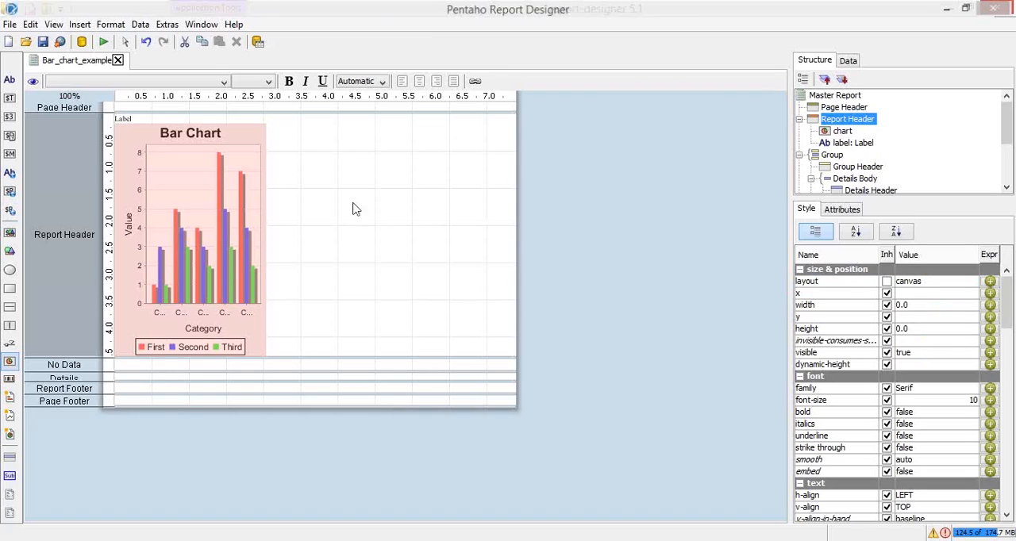
Check the style properties of the chart and the Report Header, and compare them with the Layout Types slide in PowerPoint
{"action": "left_click", "coordinate": [211, 220]}
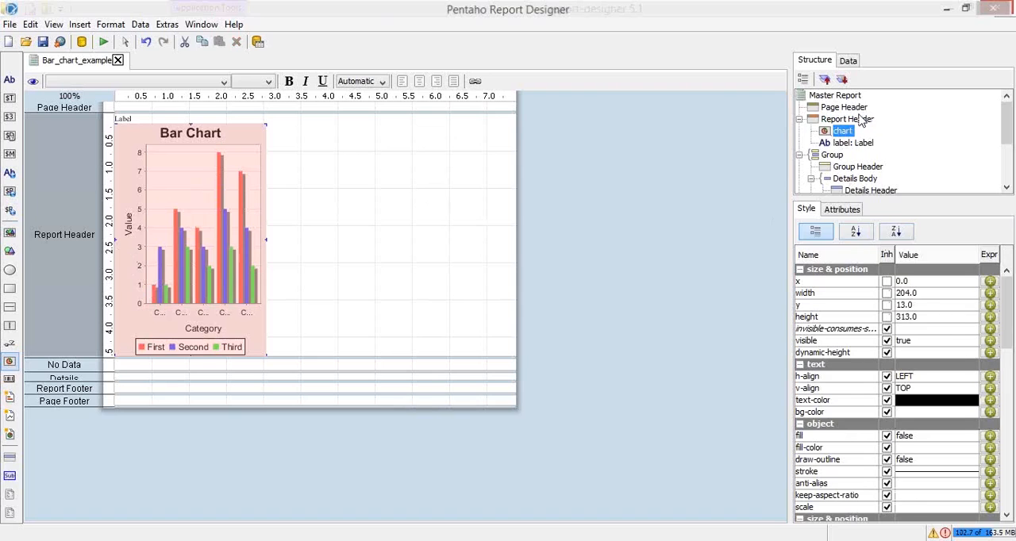
{"action": "left_click", "coordinate": [848, 119]}
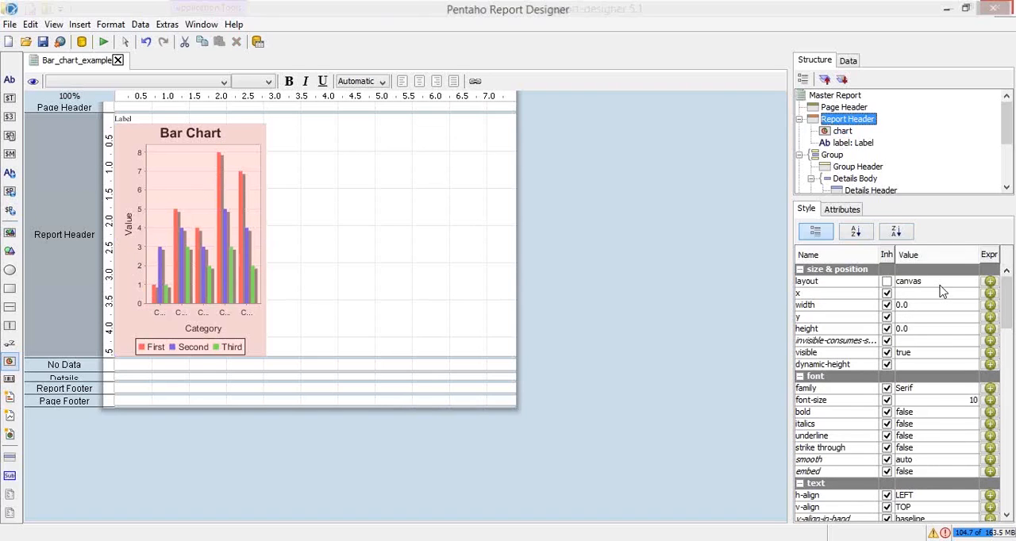
{"action": "key", "text": "alt+Tab"}
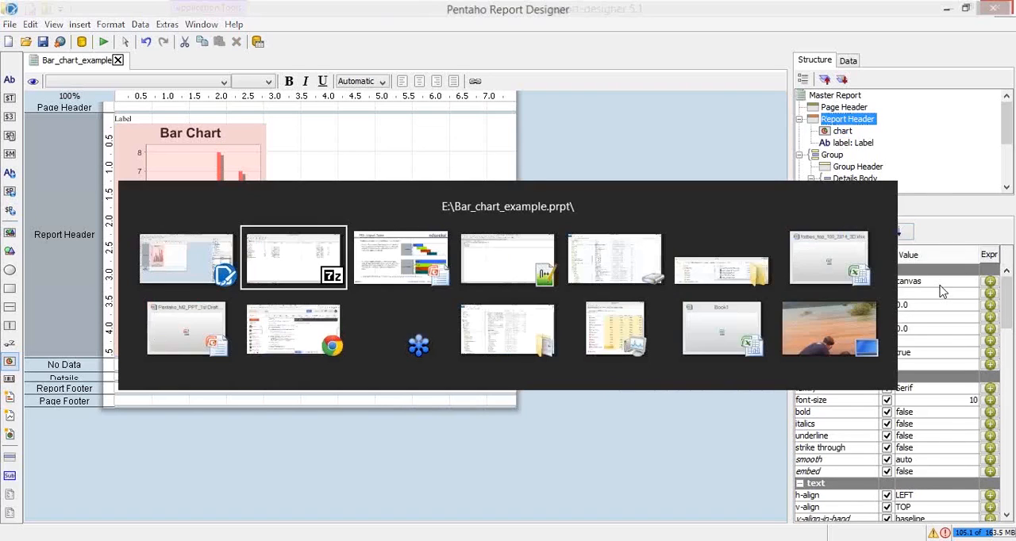
{"action": "key", "text": "Escape"}
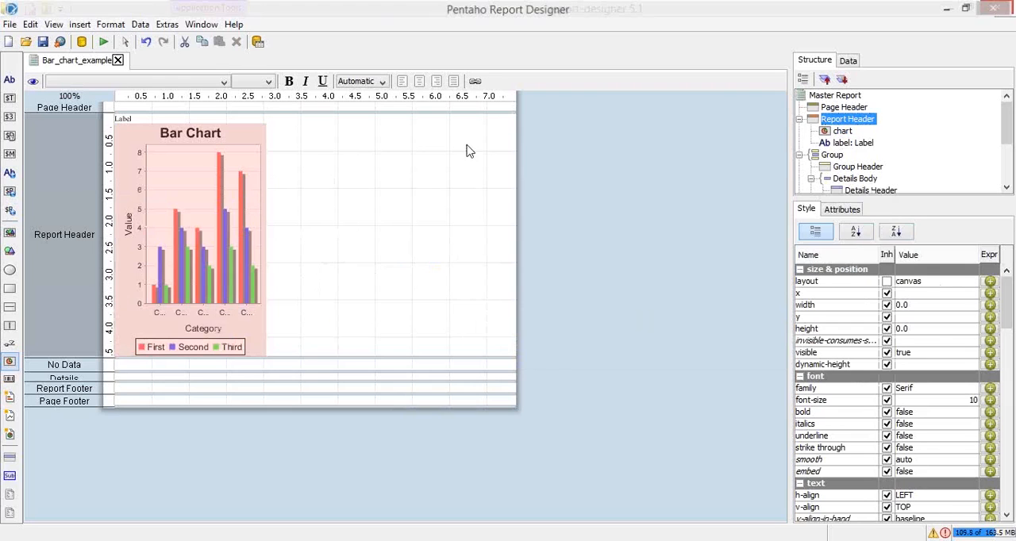
{"action": "key", "text": "alt+Tab"}
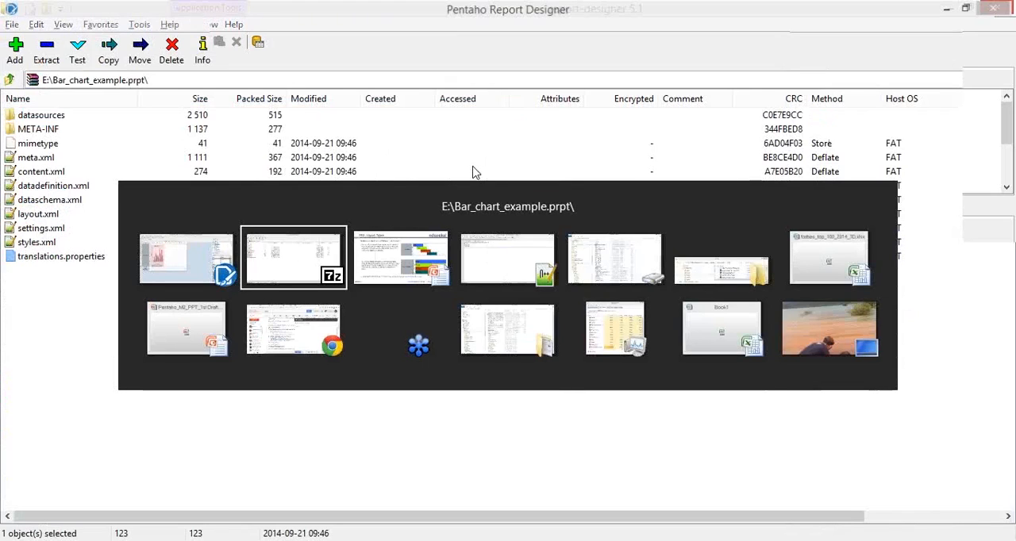
{"action": "key", "text": "alt+Tab"}
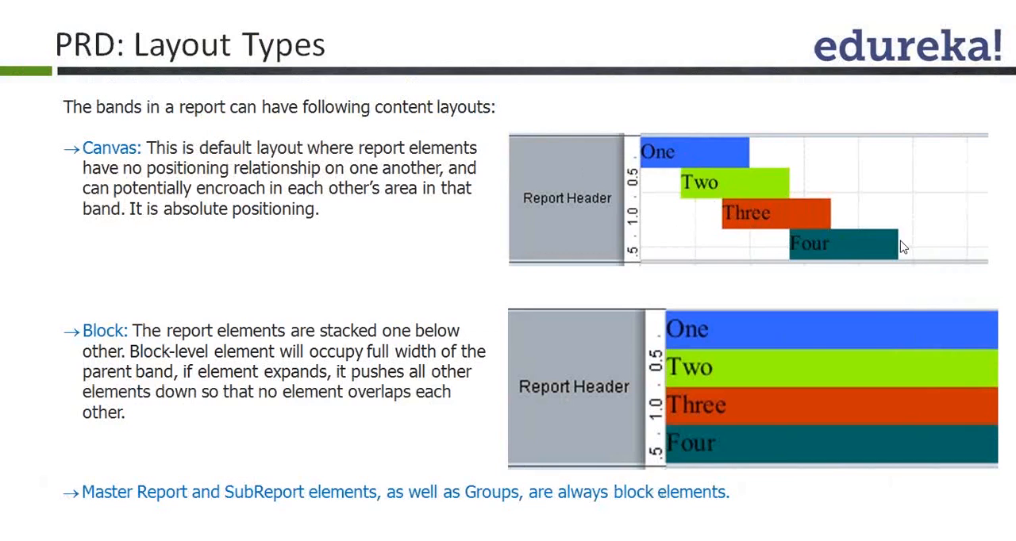
Switch to Pentaho Report Designer, add another label to the Report Header, and place both labels staggered beside the bar chart
{"action": "key", "text": "alt+Tab"}
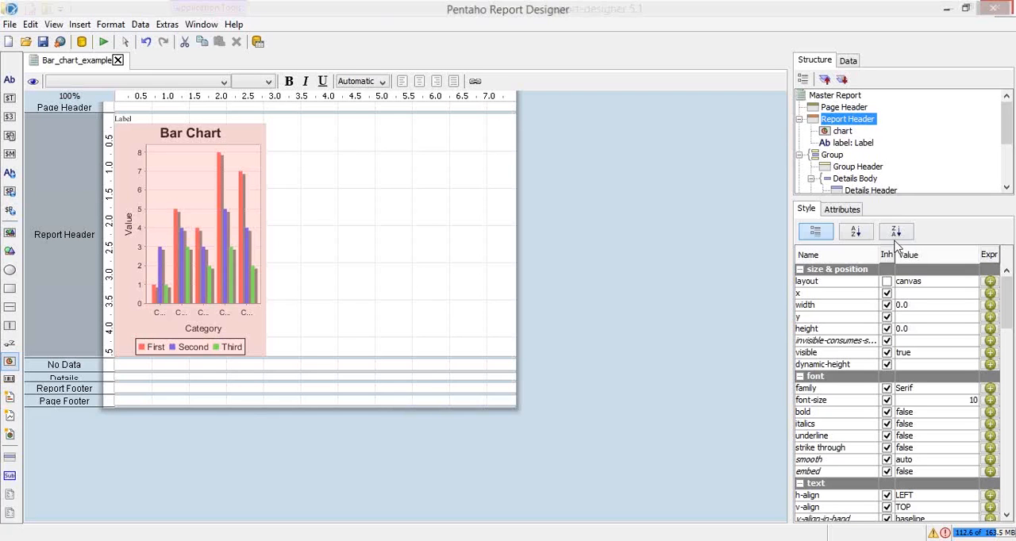
{"action": "left_click", "coordinate": [10, 83]}
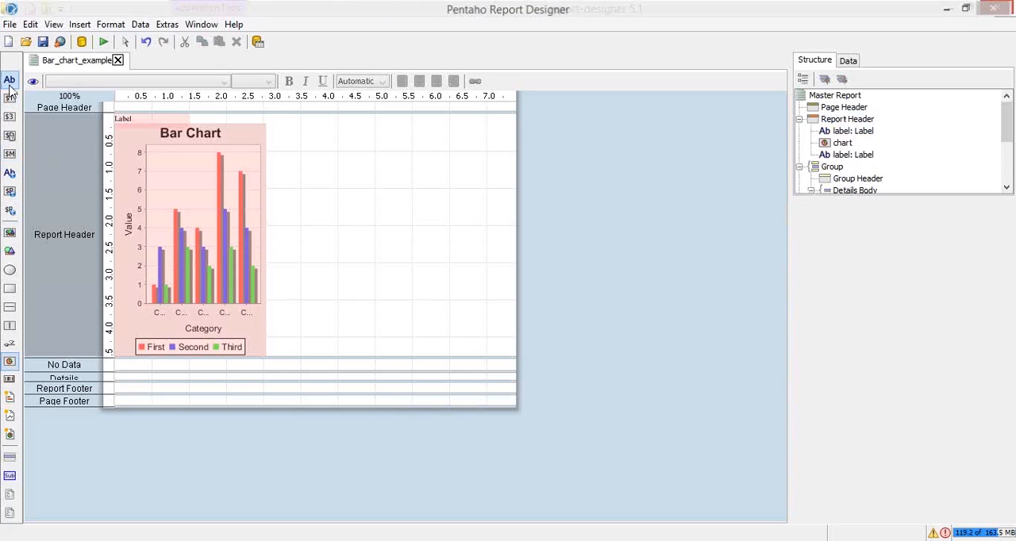
{"action": "left_click", "coordinate": [135, 117]}
{"action": "left_click_drag", "start_coordinate": [136, 117], "coordinate": [285, 124]}
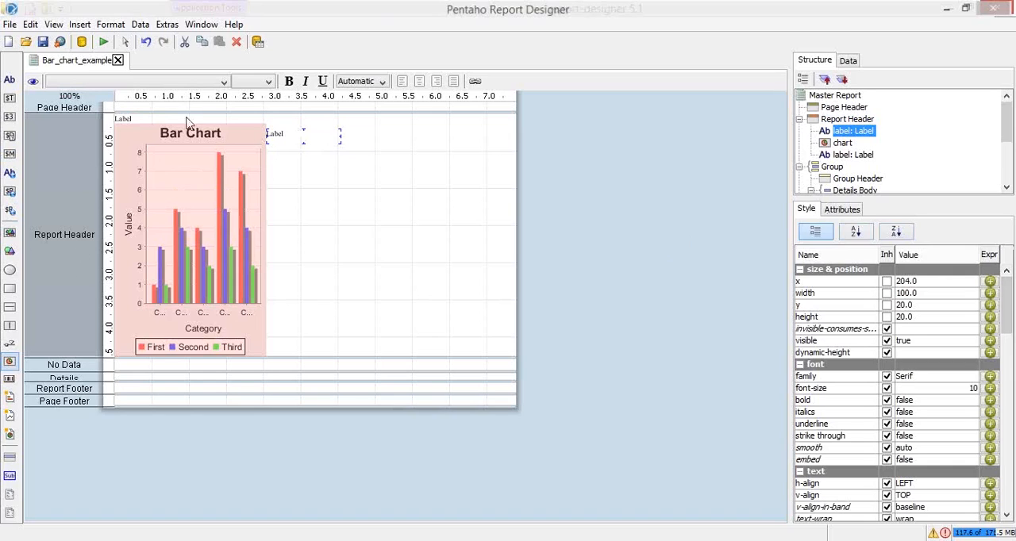
{"action": "left_click_drag", "start_coordinate": [127, 119], "coordinate": [327, 157]}
{"action": "left_click", "coordinate": [313, 135]}
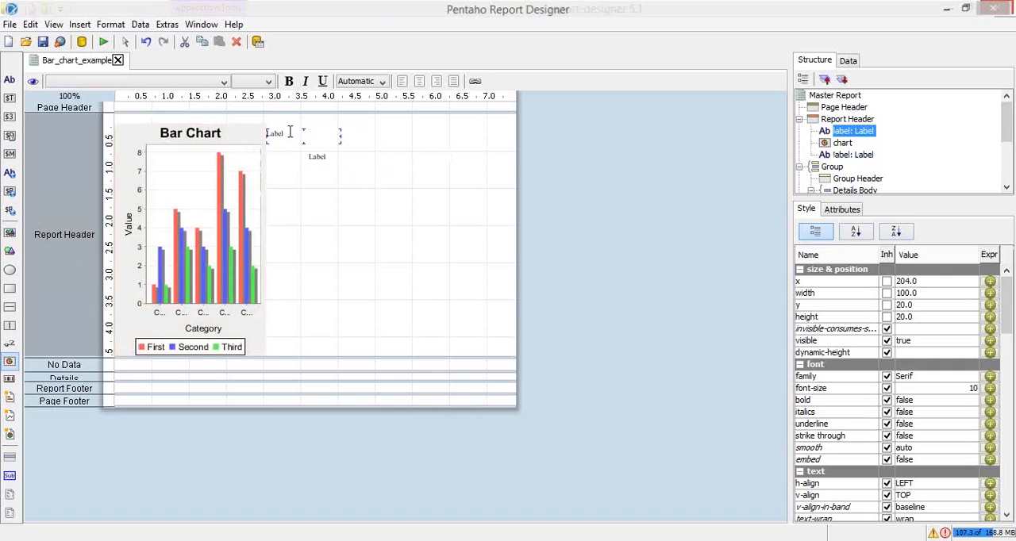
Change the text of the upper label to One and the lower label to Two
{"action": "double_click", "coordinate": [272, 135]}
{"action": "type", "text": "one"}
{"action": "left_click", "coordinate": [323, 156]}
{"action": "left_click_drag", "start_coordinate": [324, 156], "coordinate": [273, 152]}
{"action": "type", "text": "Two"}
{"action": "key", "text": "Return"}
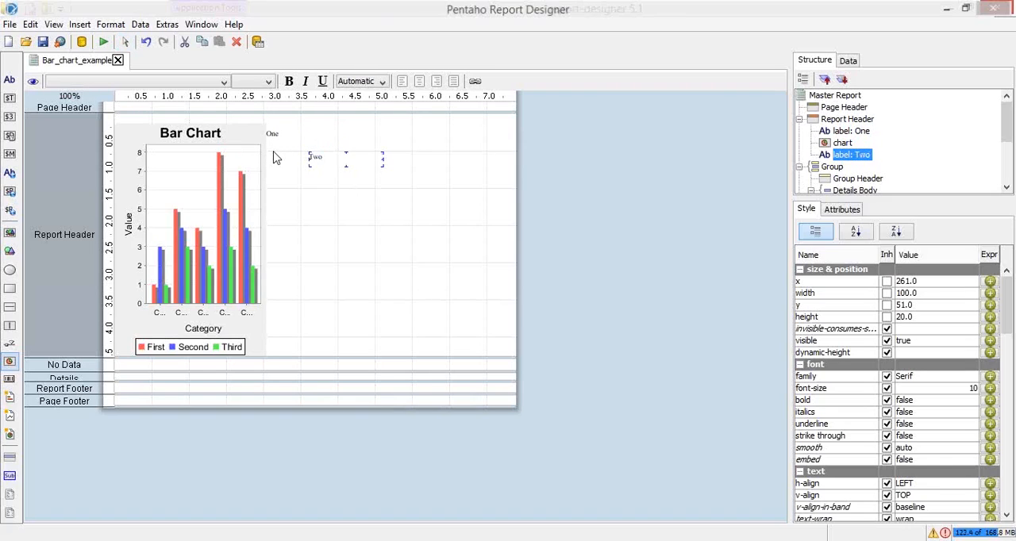
Add a third label at about x 354, y 85 in the Report Header with the text Three
{"action": "left_click_drag", "start_coordinate": [11, 84], "coordinate": [381, 181]}
{"action": "double_click", "coordinate": [393, 181]}
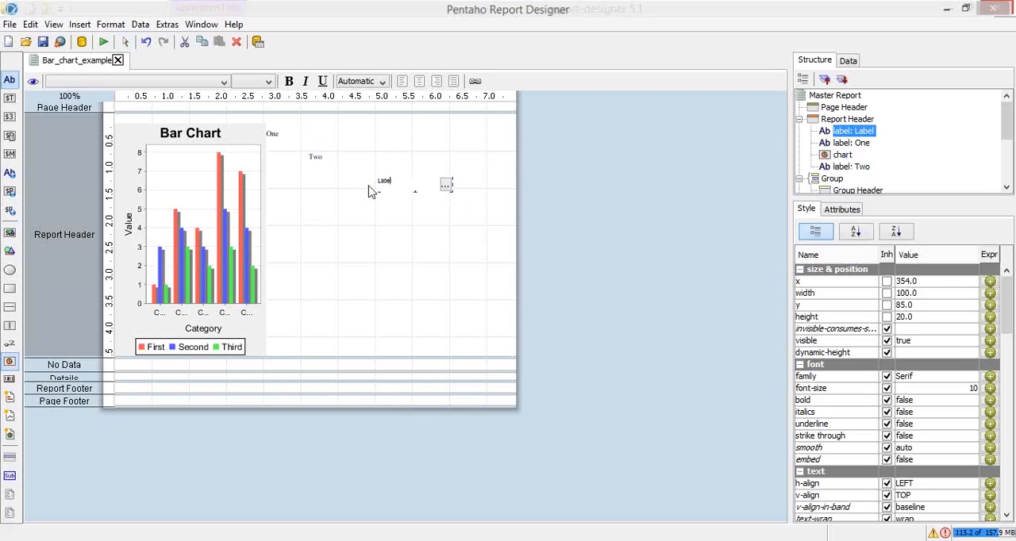
{"action": "key", "text": "BackSpace"}
{"action": "key", "text": "BackSpace"}
{"action": "key", "text": "BackSpace"}
{"action": "type", "text": "Three"}
{"action": "key", "text": "Return"}
{"action": "left_click", "coordinate": [412, 219]}
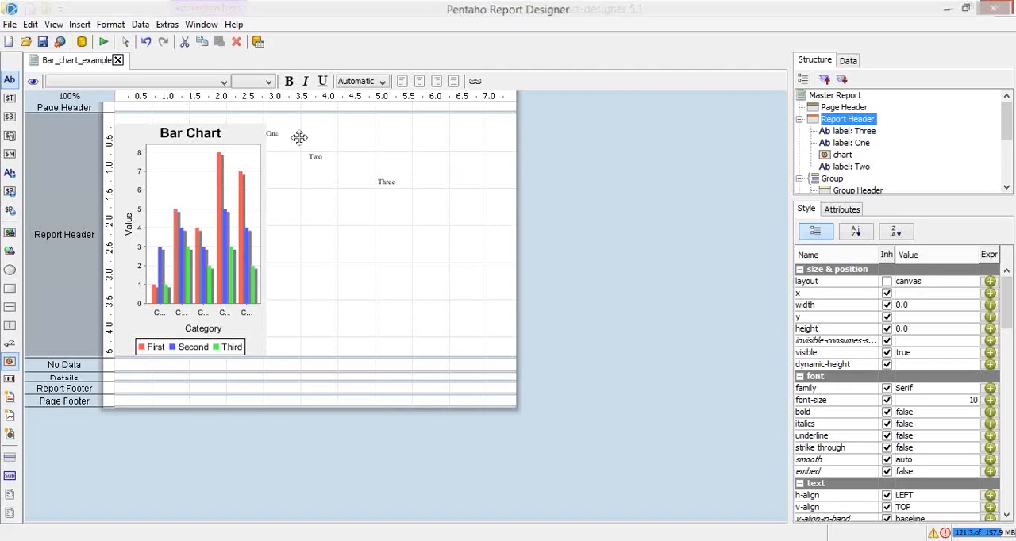
Set the font size of the One, Two and Three labels together to 20
{"action": "left_click", "coordinate": [298, 138]}
{"action": "left_click", "coordinate": [315, 155], "text": "shift"}
{"action": "left_click", "coordinate": [381, 181], "text": "shift"}
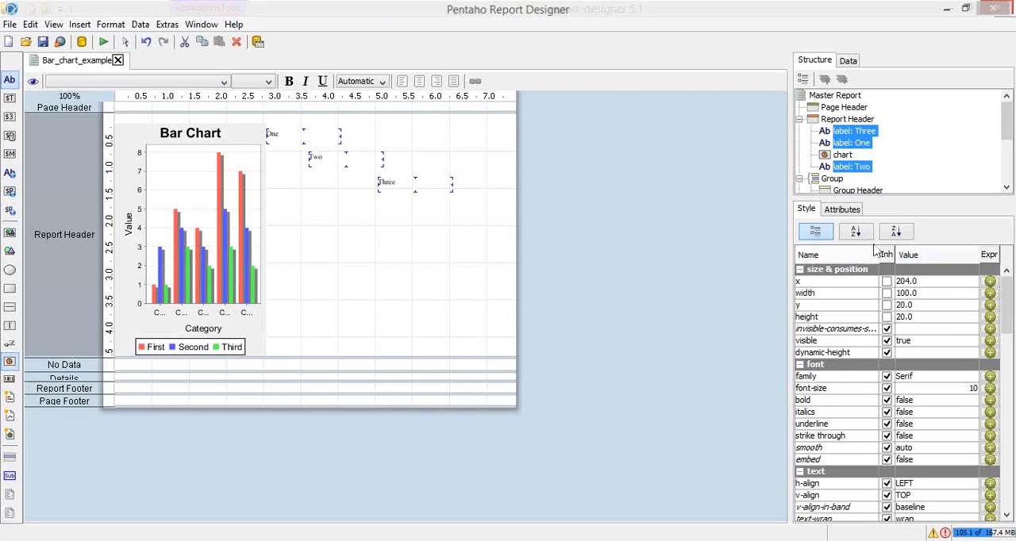
{"action": "left_click", "coordinate": [945, 388]}
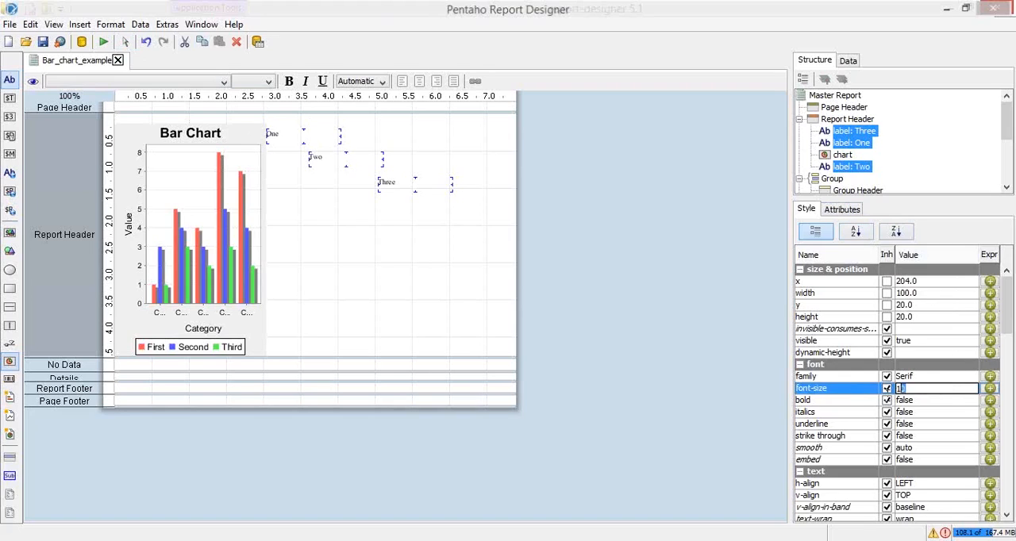
{"action": "type", "text": "20"}
{"action": "key", "text": "Return"}
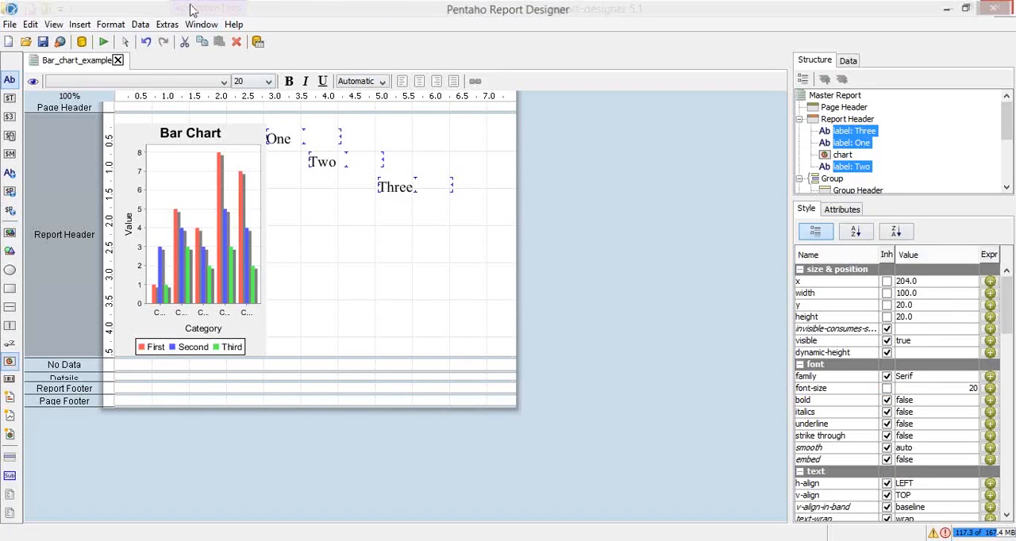
Open a print preview of the canvas-layout report and compare it with the Layout Types slide in PowerPoint
{"action": "left_click", "coordinate": [110, 42]}
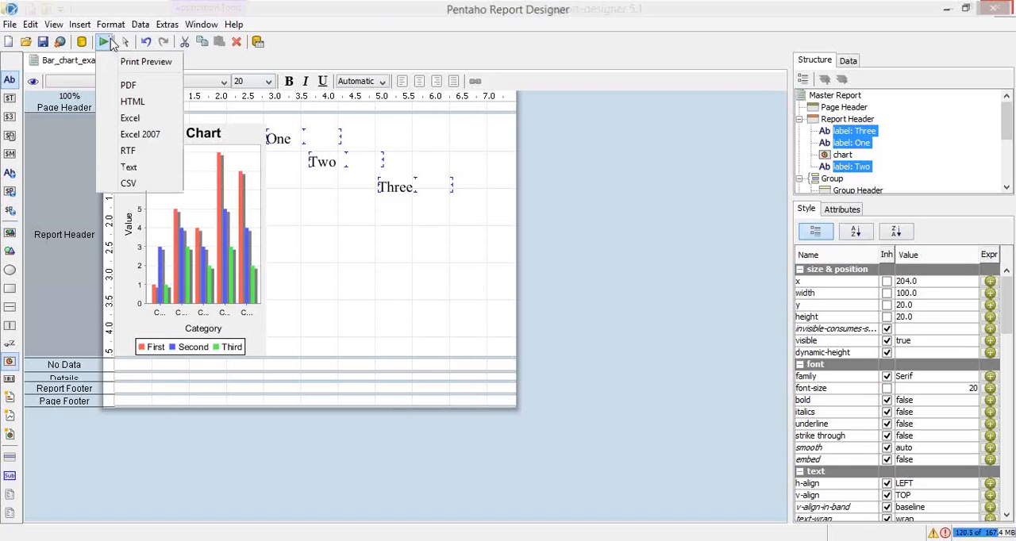
{"action": "left_click", "coordinate": [135, 62]}
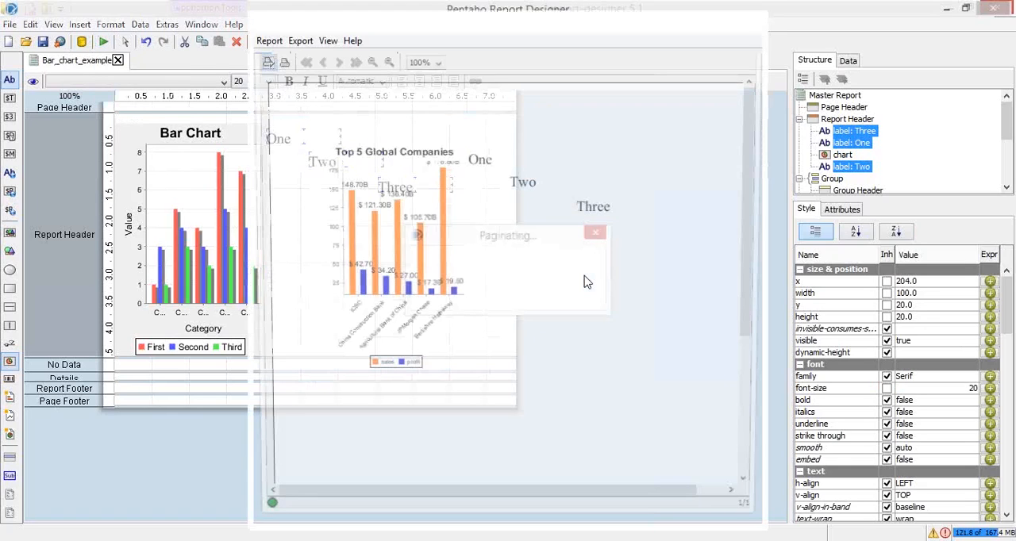
{"action": "key", "text": "alt+Tab"}
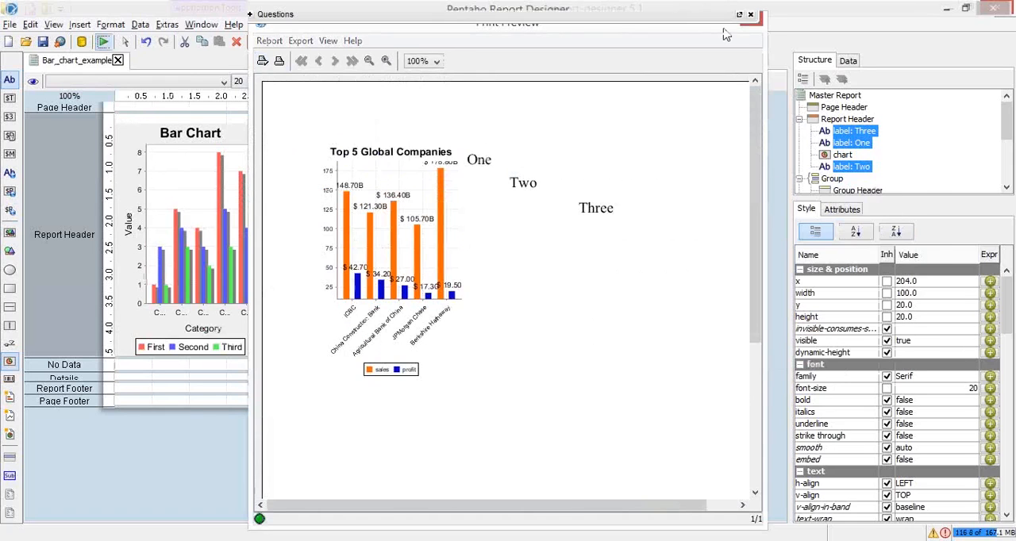
{"action": "left_click_drag", "start_coordinate": [723, 30], "coordinate": [720, 36]}
{"action": "left_click_drag", "start_coordinate": [702, 75], "coordinate": [692, 74]}
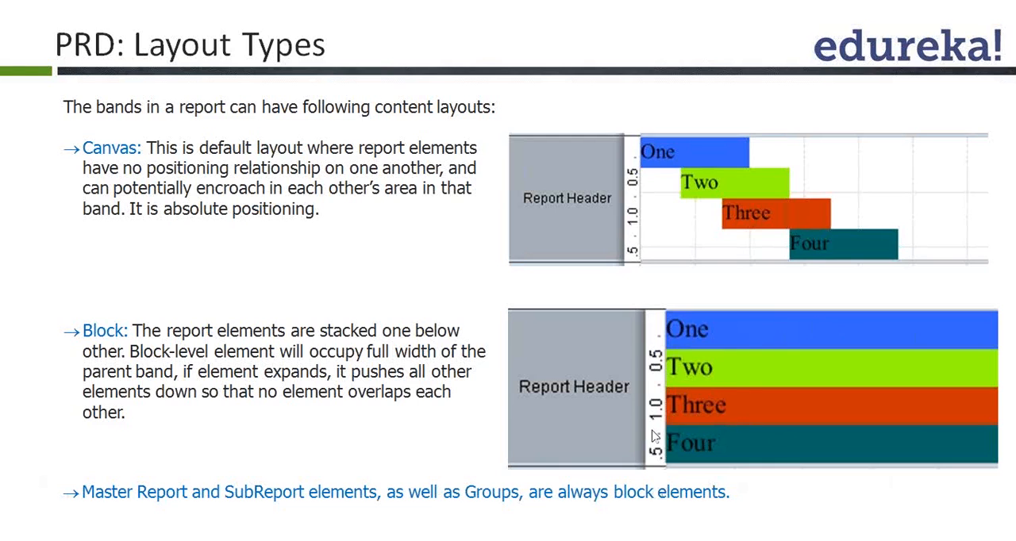
Return to Pentaho Report Designer and set the Report Header band's layout to block
{"action": "key", "text": "alt+Tab"}
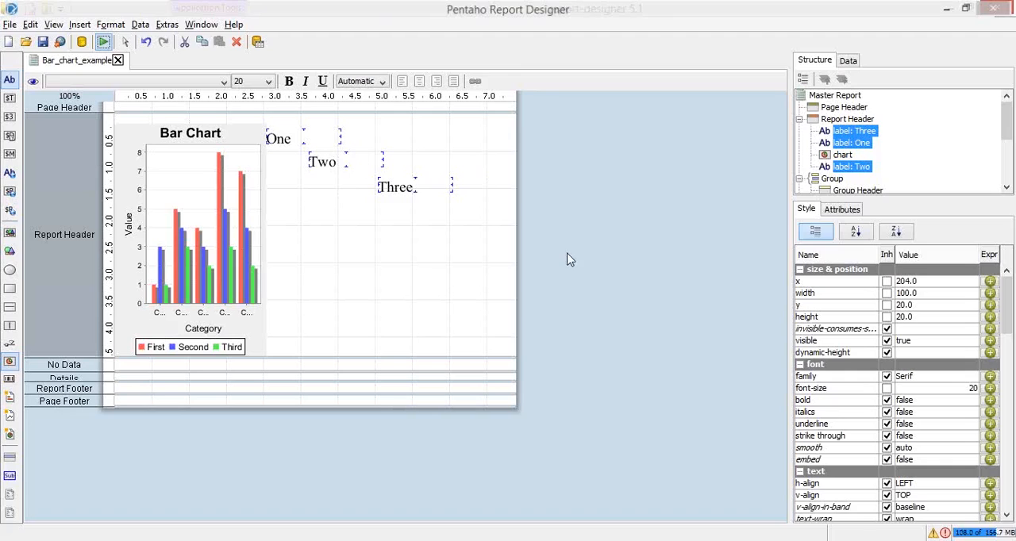
{"action": "left_click", "coordinate": [848, 119]}
{"action": "left_click", "coordinate": [921, 283]}
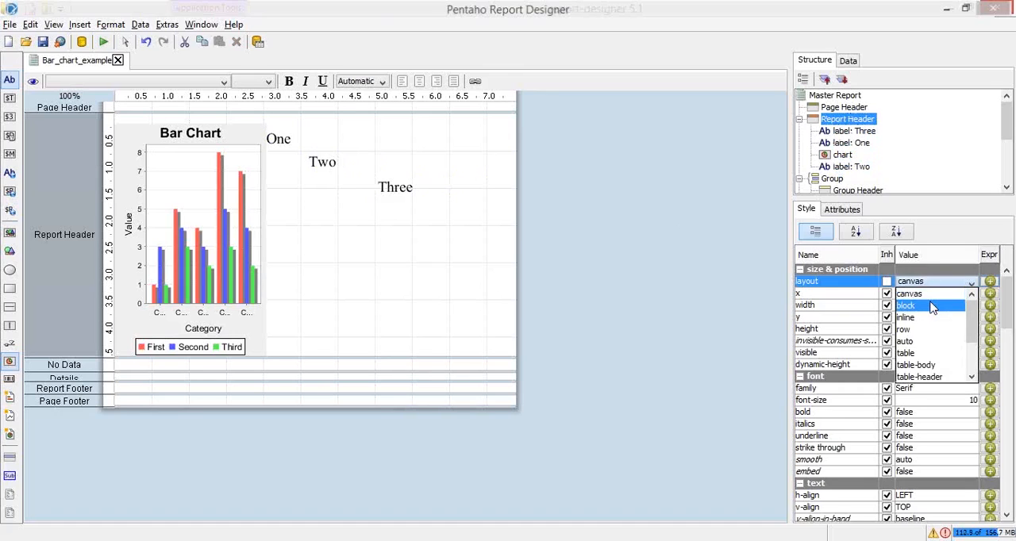
{"action": "left_click", "coordinate": [932, 307]}
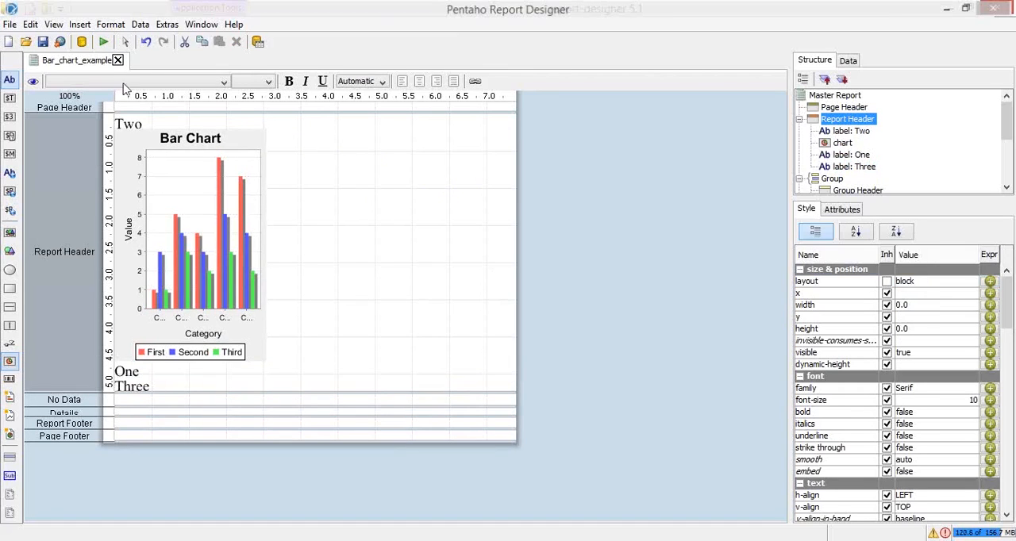
Check the block-layout report in a print preview, then close the preview
{"action": "left_click", "coordinate": [103, 41]}
{"action": "left_click", "coordinate": [143, 62]}
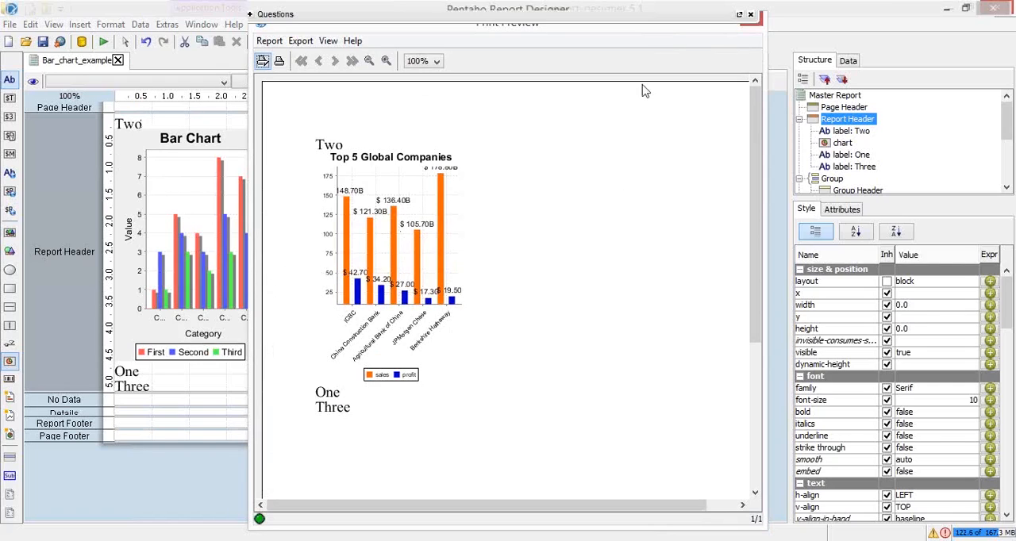
{"action": "left_click_drag", "start_coordinate": [652, 25], "coordinate": [645, 73]}
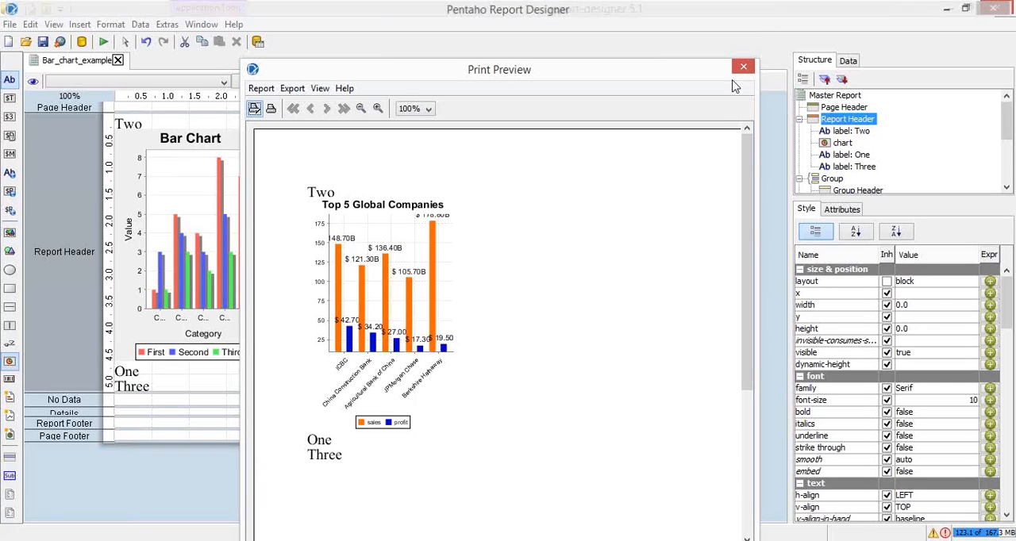
{"action": "left_click", "coordinate": [739, 69]}
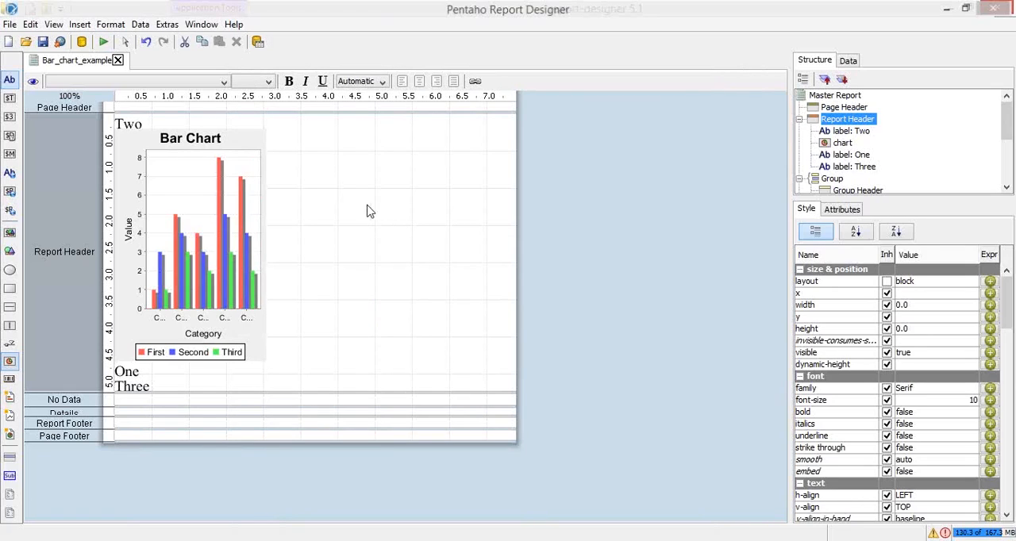
Switch to the PowerPoint slide show and advance to the slide on Inline and Row layouts
{"action": "key", "text": "alt+Tab"}
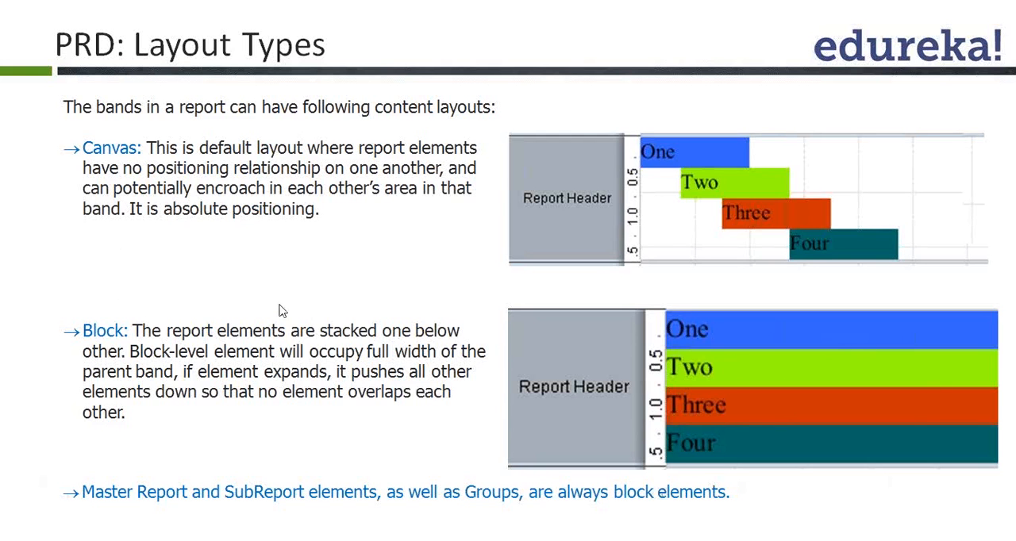
{"action": "left_click", "coordinate": [283, 311]}
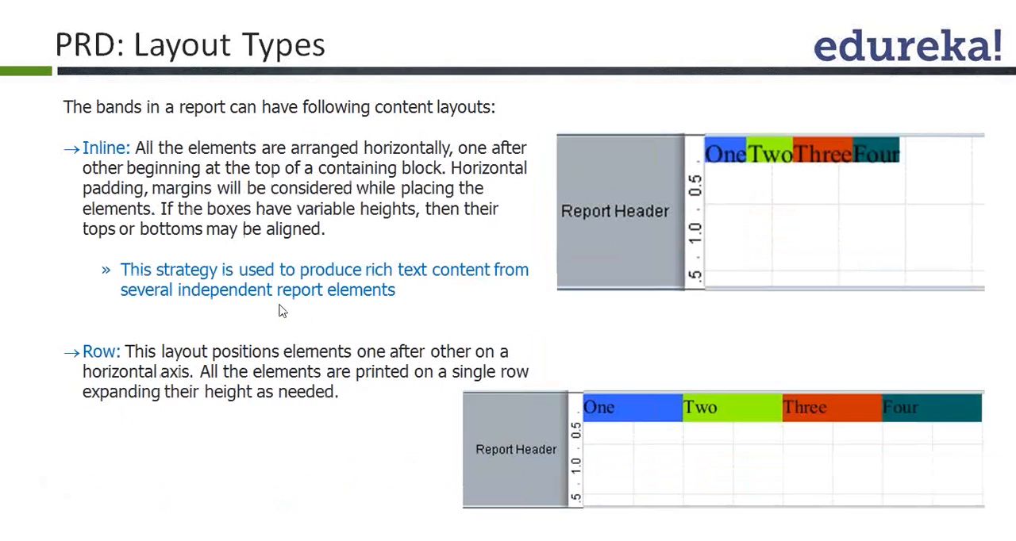
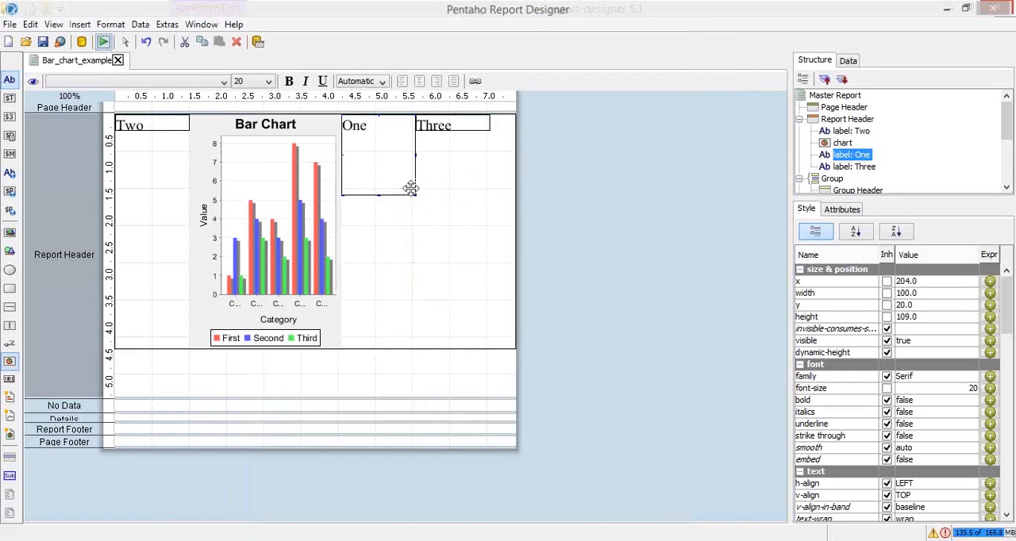
Check the Example 2 (Reporting Elements) slide in PowerPoint, then create a blank report in Pentaho Report Designer
{"action": "key", "text": "alt+Tab"}
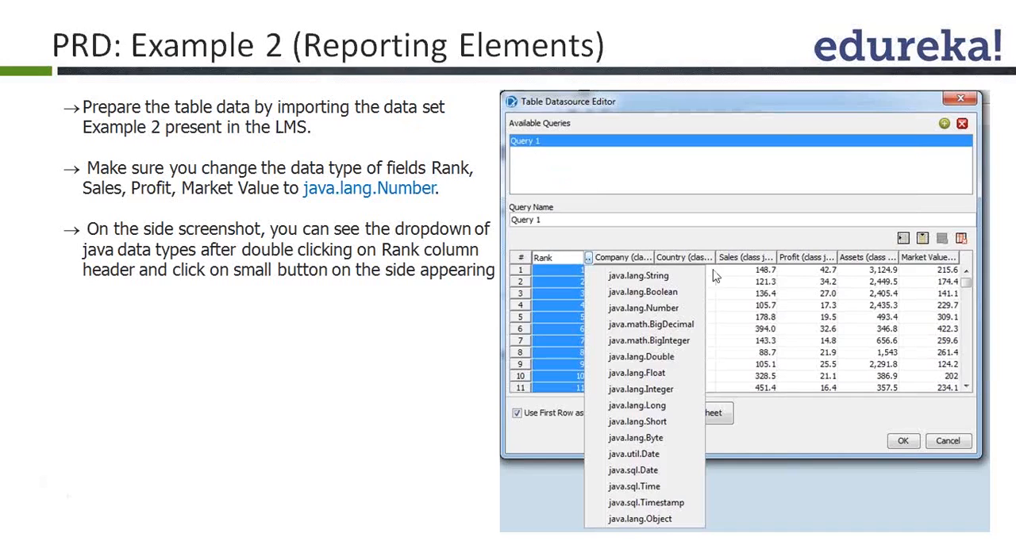
{"action": "key", "text": "alt+Tab"}
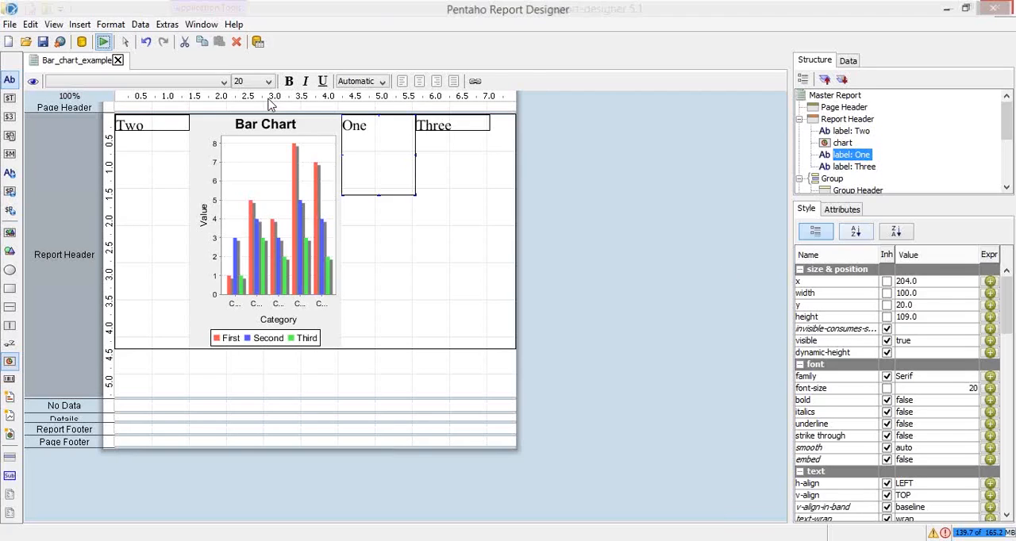
{"action": "key", "text": "ctrl+n"}
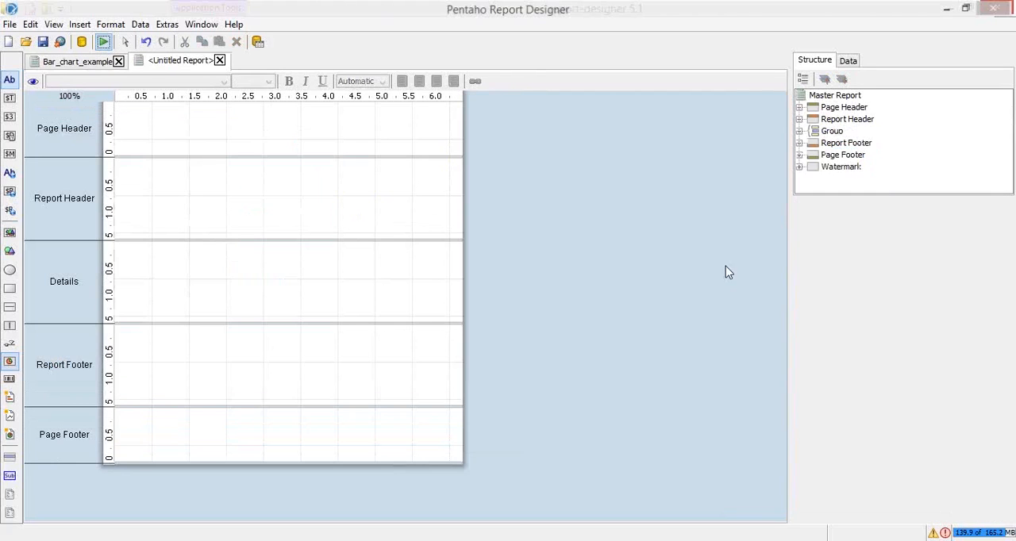
Add a Table data source to the blank report's data sets
{"action": "left_click", "coordinate": [843, 63]}
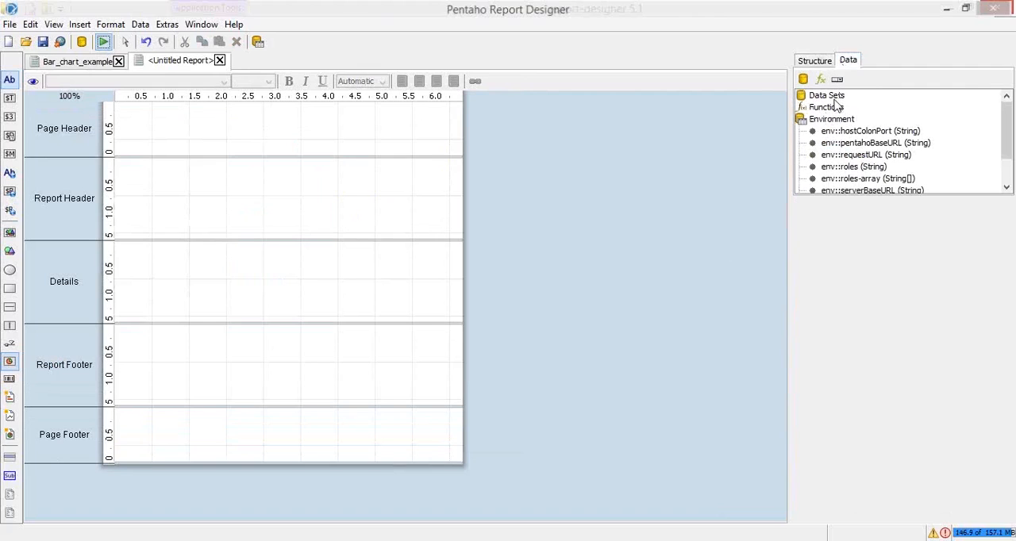
{"action": "left_click", "coordinate": [833, 99]}
{"action": "right_click", "coordinate": [837, 102]}
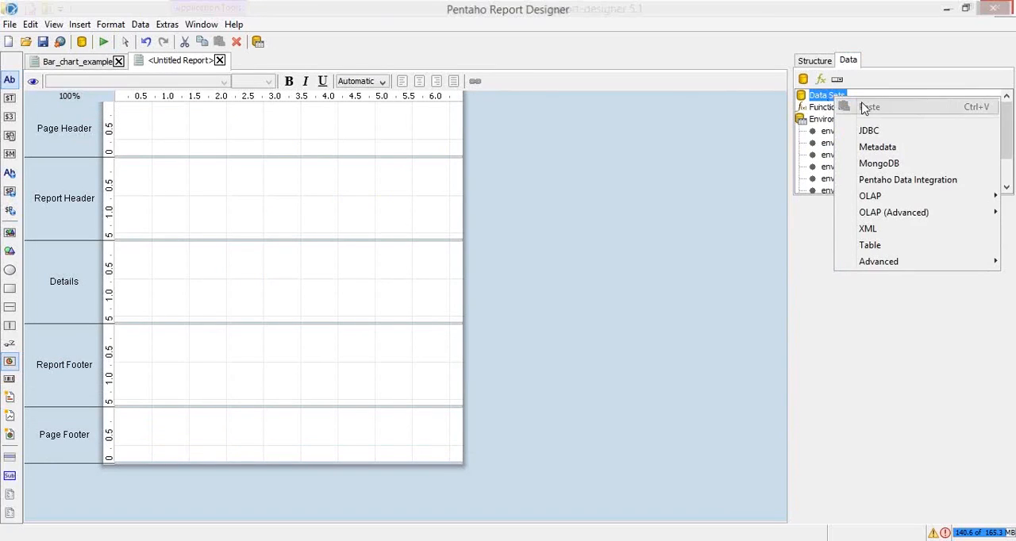
{"action": "left_click", "coordinate": [897, 247]}
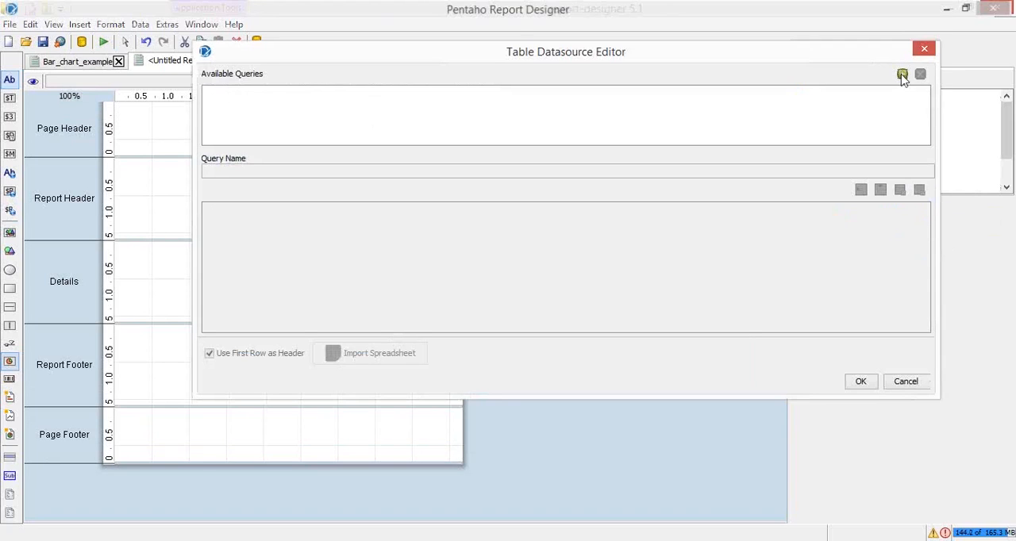
Add a query to the table data source and name it default
{"action": "left_click", "coordinate": [902, 74]}
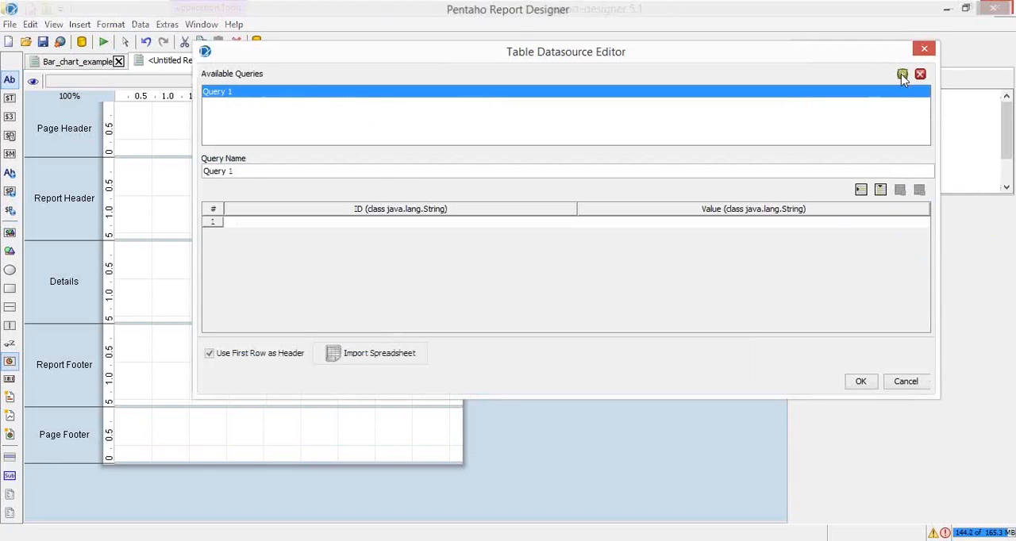
{"action": "left_click_drag", "start_coordinate": [321, 173], "coordinate": [125, 168]}
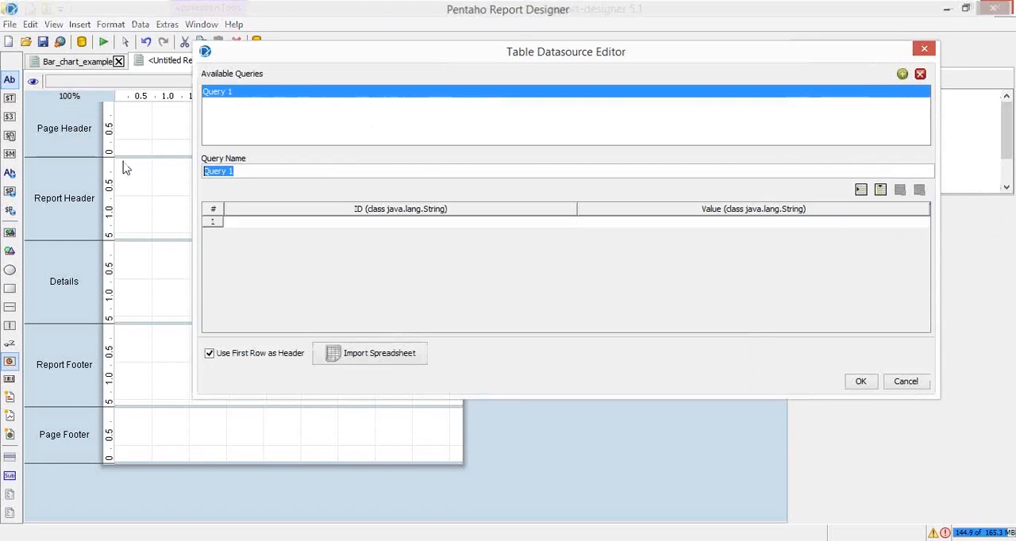
{"action": "type", "text": "fe"}
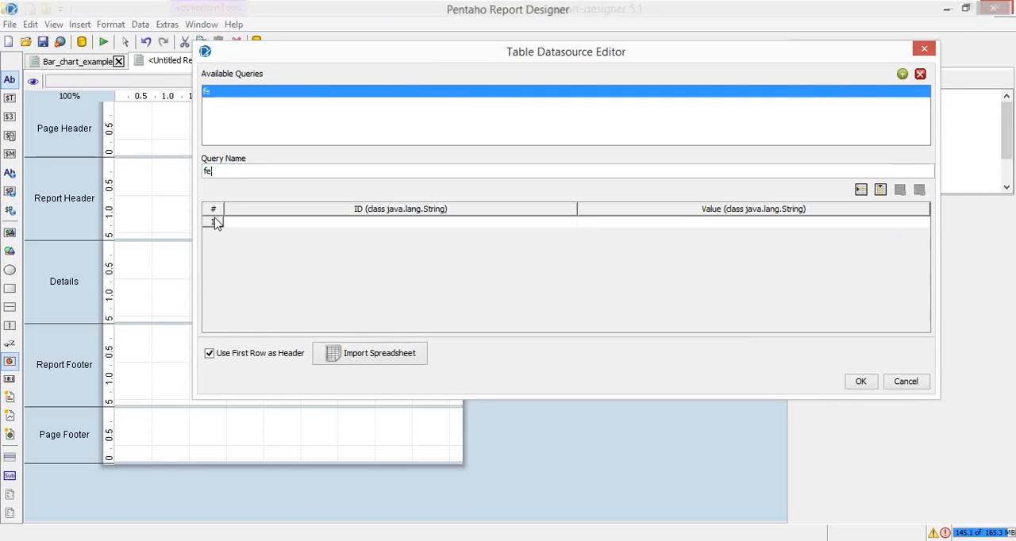
{"action": "key", "text": "BackSpace"}
{"action": "key", "text": "BackSpace"}
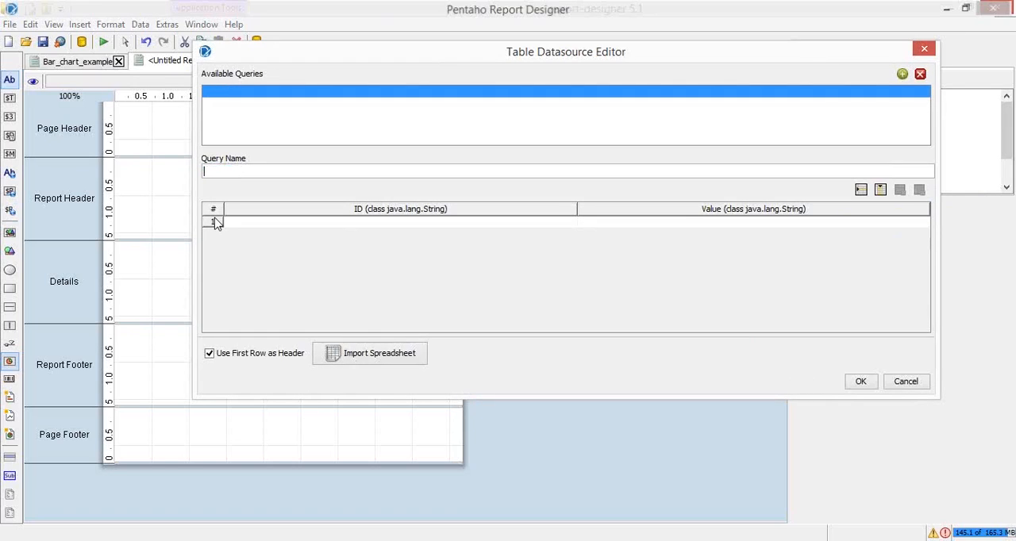
{"action": "type", "text": "default"}
Import the spreadsheet forbes_top_100_2014_3D.xlsx into the default query and choose Sheet2 as the source sheet
{"action": "left_click", "coordinate": [375, 359]}
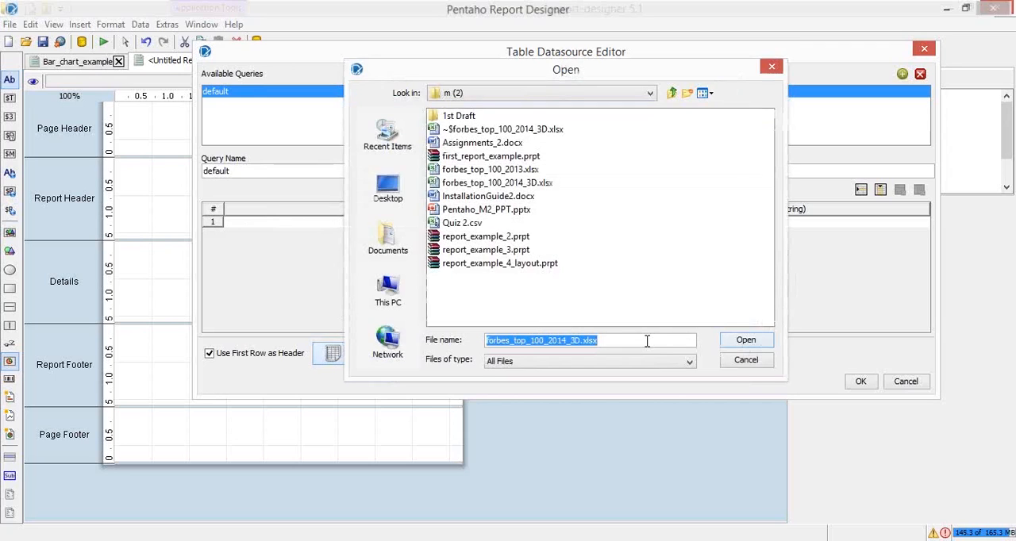
{"action": "left_click", "coordinate": [742, 341]}
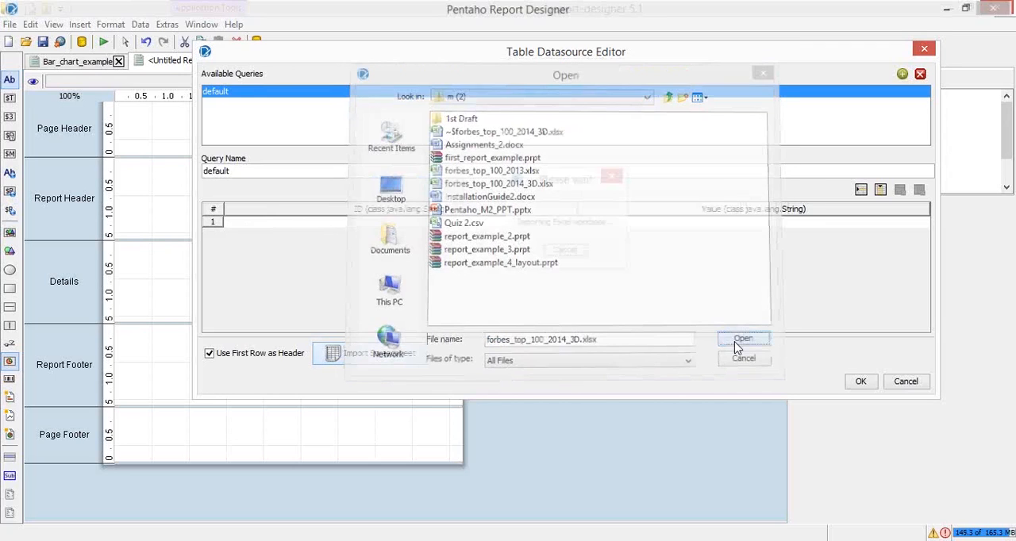
{"action": "left_click", "coordinate": [609, 218]}
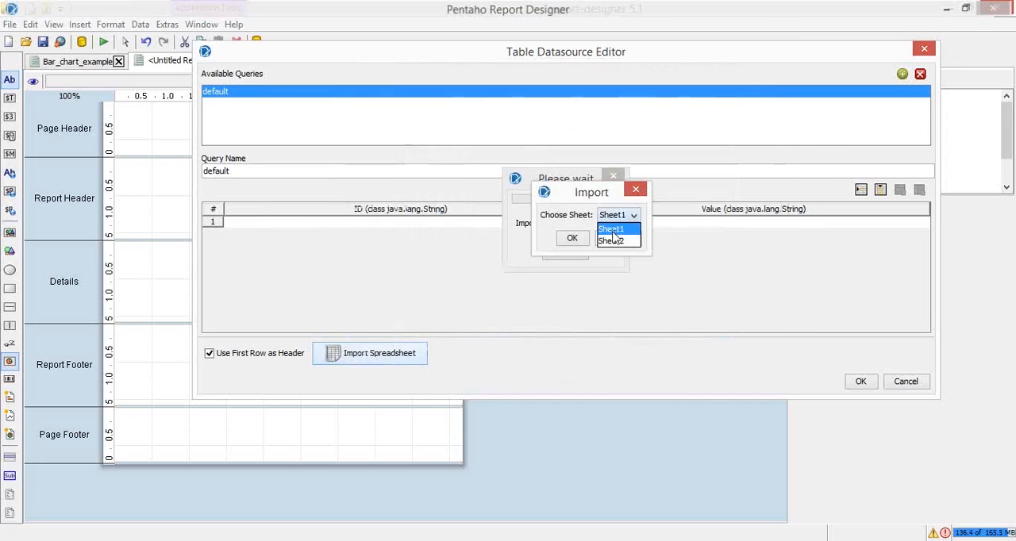
{"action": "left_click", "coordinate": [613, 236]}
Switch to forbes_top_100_2014_3D.xlsx in Excel and fit the Rank column's width to its contents
{"action": "key", "text": "alt+Tab"}
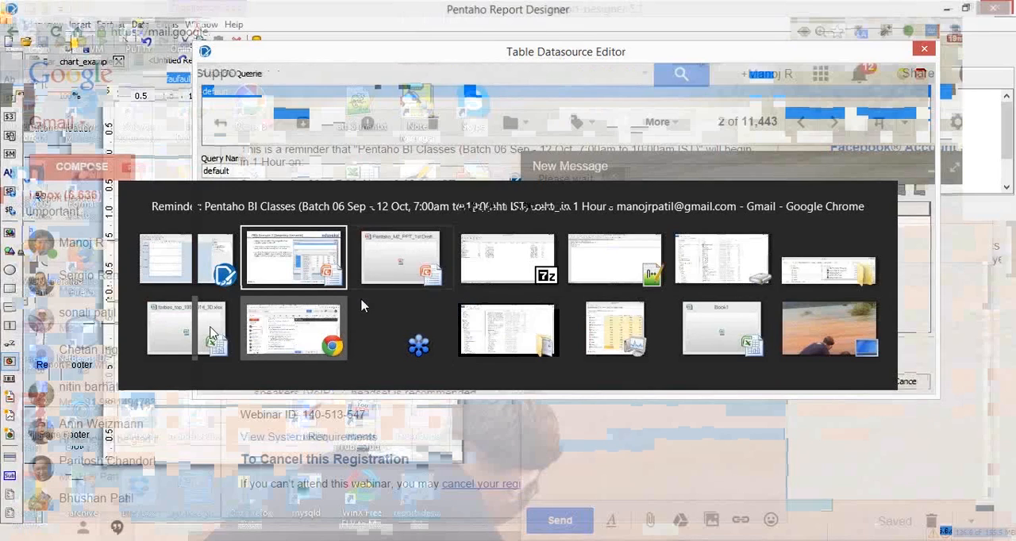
{"action": "left_click", "coordinate": [213, 335]}
{"action": "left_click", "coordinate": [108, 192]}
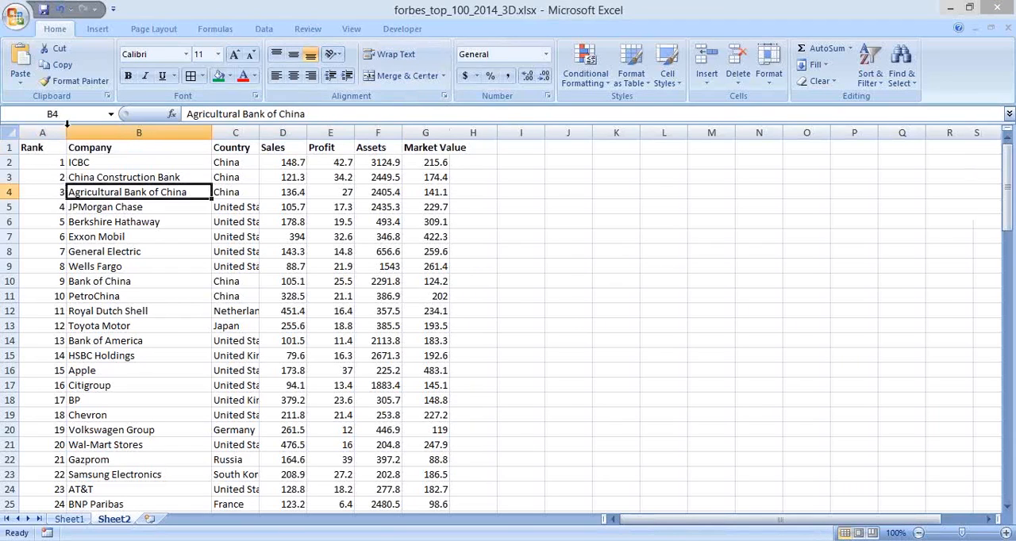
{"action": "double_click", "coordinate": [66, 131]}
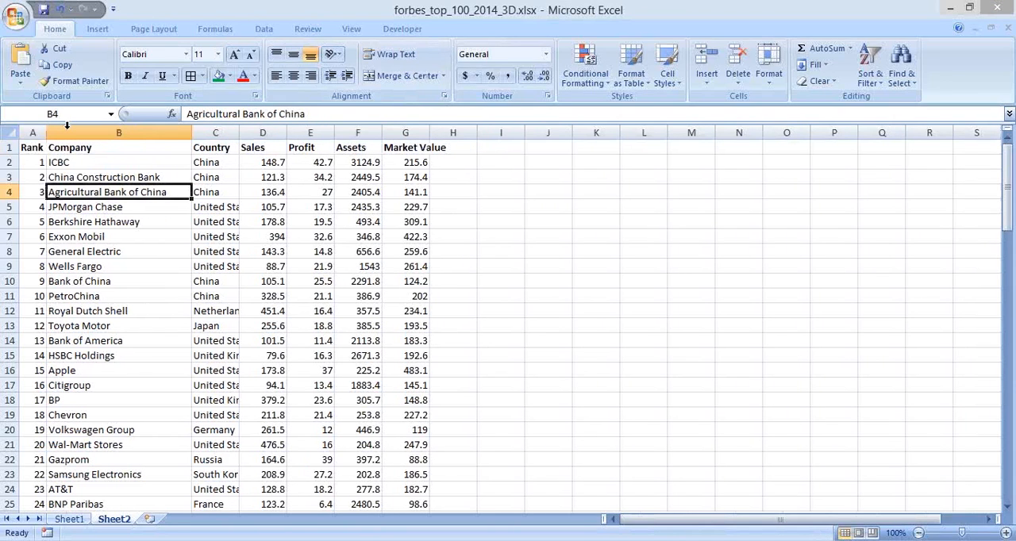
Examine the column headings of Sheet2 from Rank to Assets
{"action": "key", "text": "ctrl+Home"}
{"action": "key", "text": "Right"}
{"action": "key", "text": "Right"}
{"action": "key", "text": "Right"}
{"action": "key", "text": "Right"}
{"action": "key", "text": "Right"}
{"action": "key", "text": "Right"}
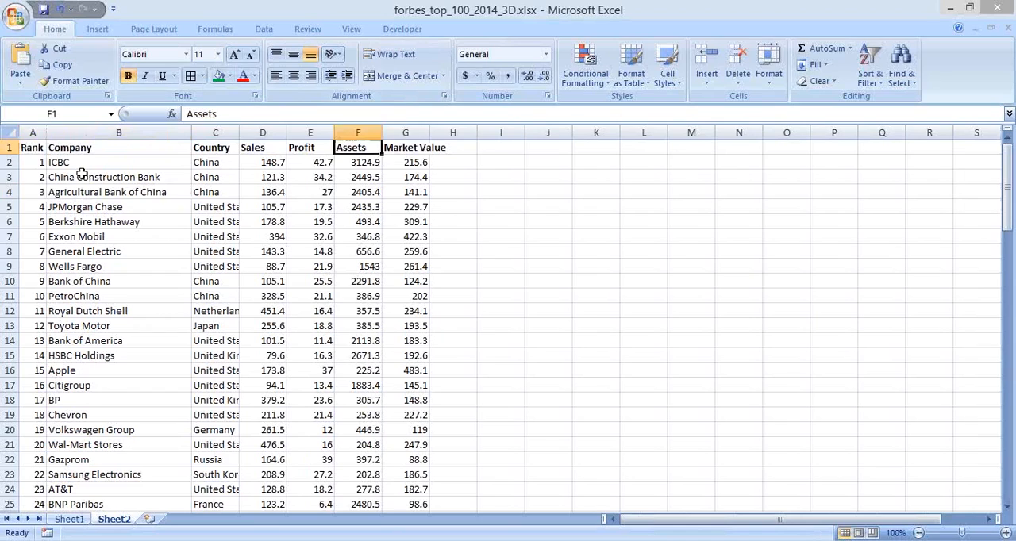
{"action": "key", "text": "Left"}
{"action": "key", "text": "Left"}
{"action": "key", "text": "Left"}
{"action": "key", "text": "Left"}
{"action": "key", "text": "Left"}
{"action": "key", "text": "Left"}
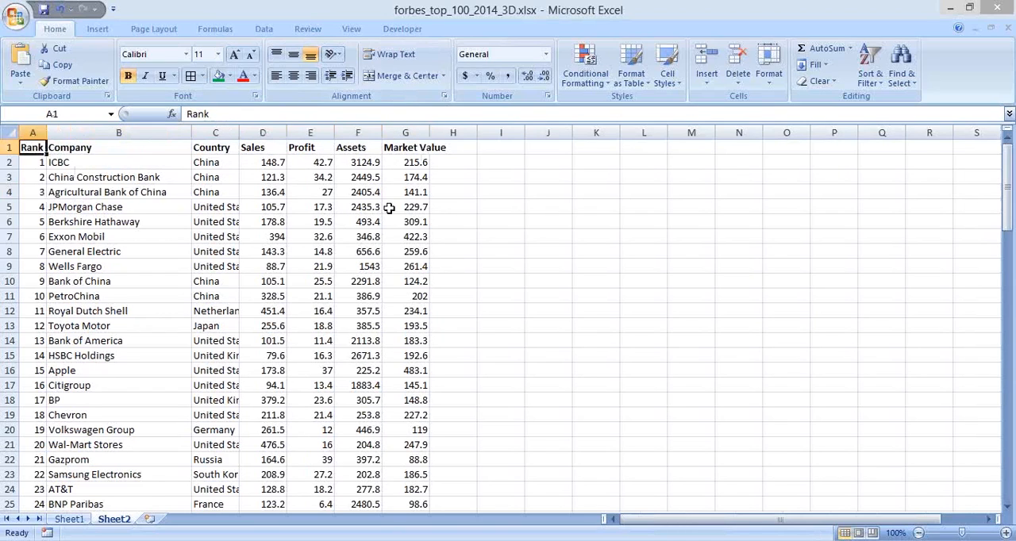
Fit the Market Value column's width to its contents and go back through the headings to Rank
{"action": "left_click_drag", "start_coordinate": [429, 129], "coordinate": [429, 130]}
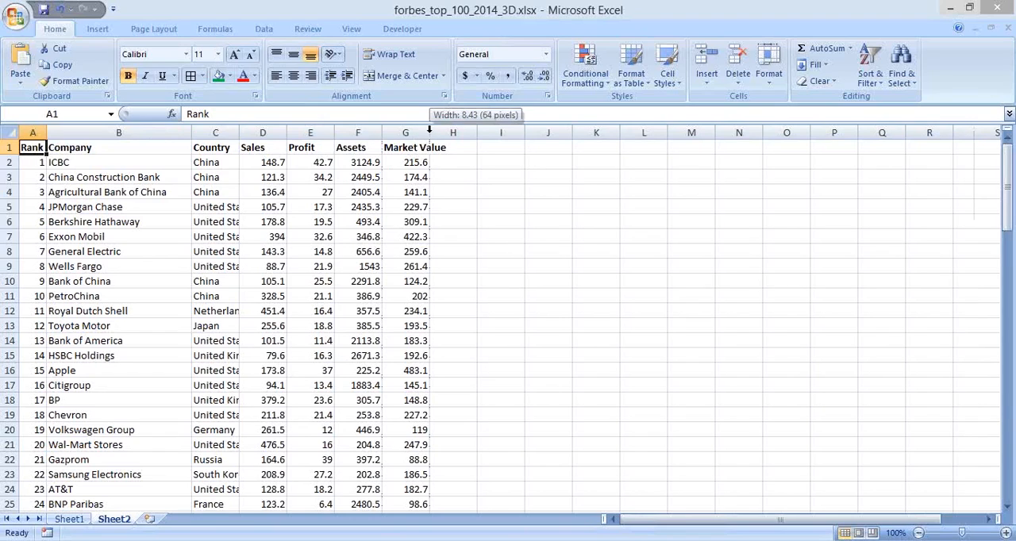
{"action": "double_click", "coordinate": [429, 129]}
{"action": "left_click", "coordinate": [429, 129]}
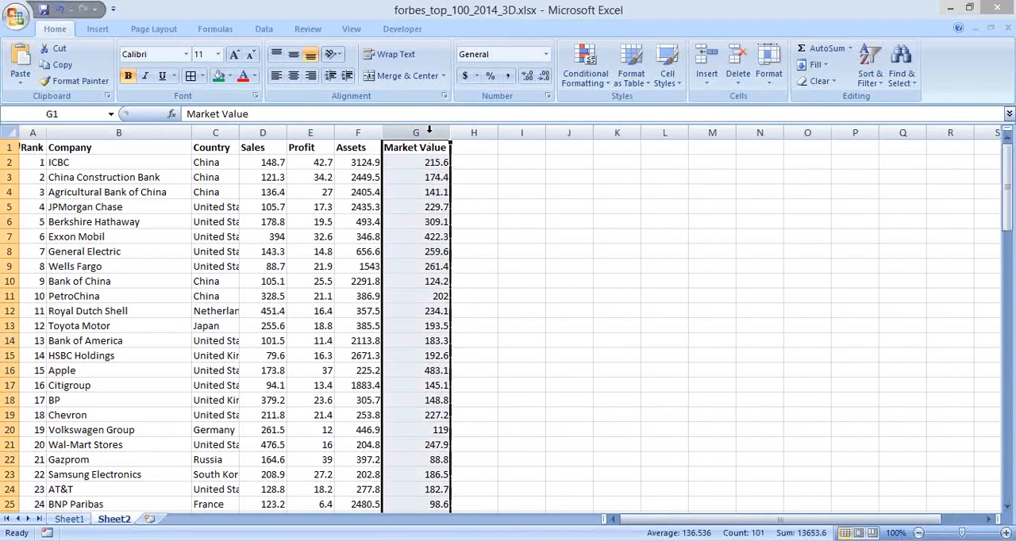
{"action": "key", "text": "Left"}
{"action": "key", "text": "Left"}
{"action": "key", "text": "Left"}
{"action": "key", "text": "Left"}
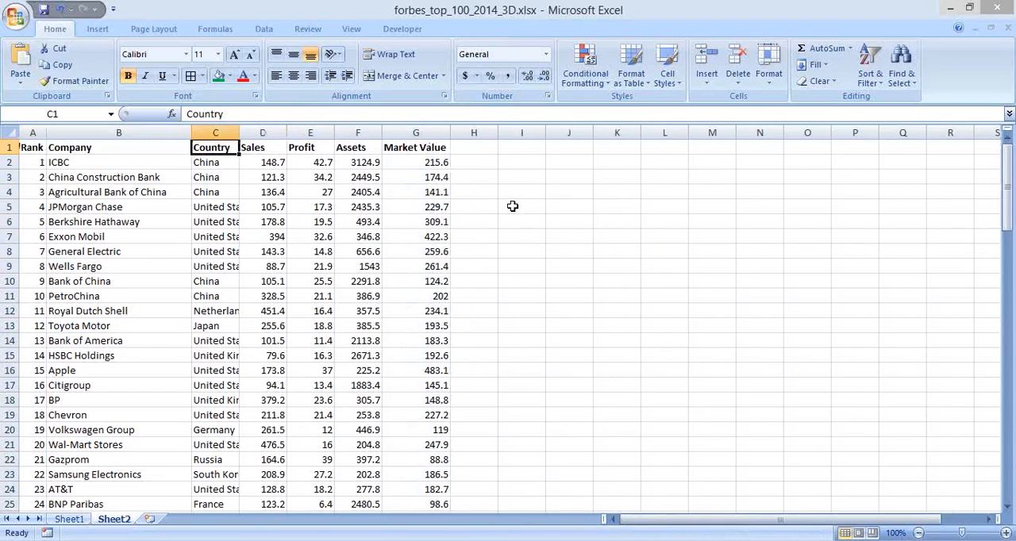
{"action": "key", "text": "Left"}
{"action": "key", "text": "Left"}
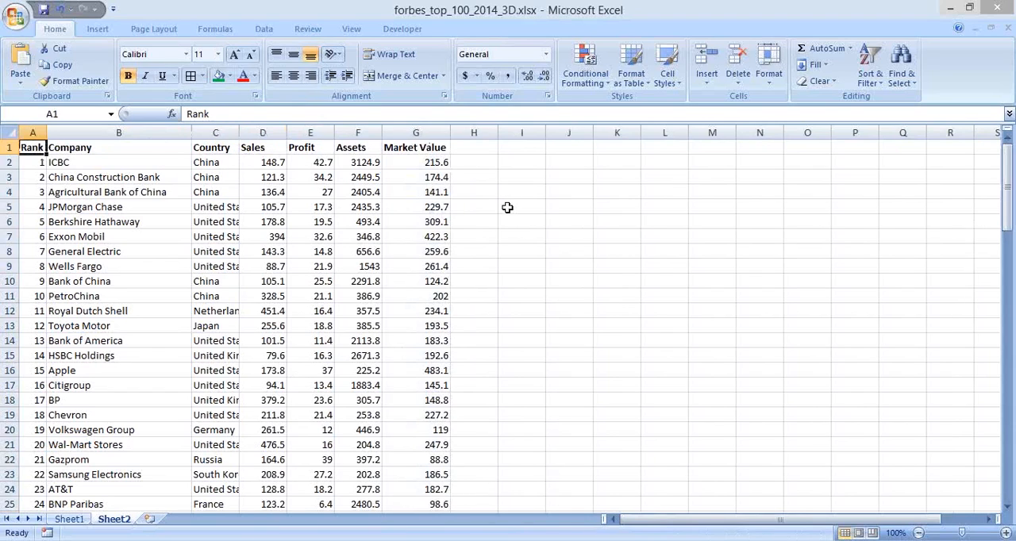
Return to Pentaho Report Designer and confirm the import of Sheet2 into the default query
{"action": "key", "text": "alt+Tab"}
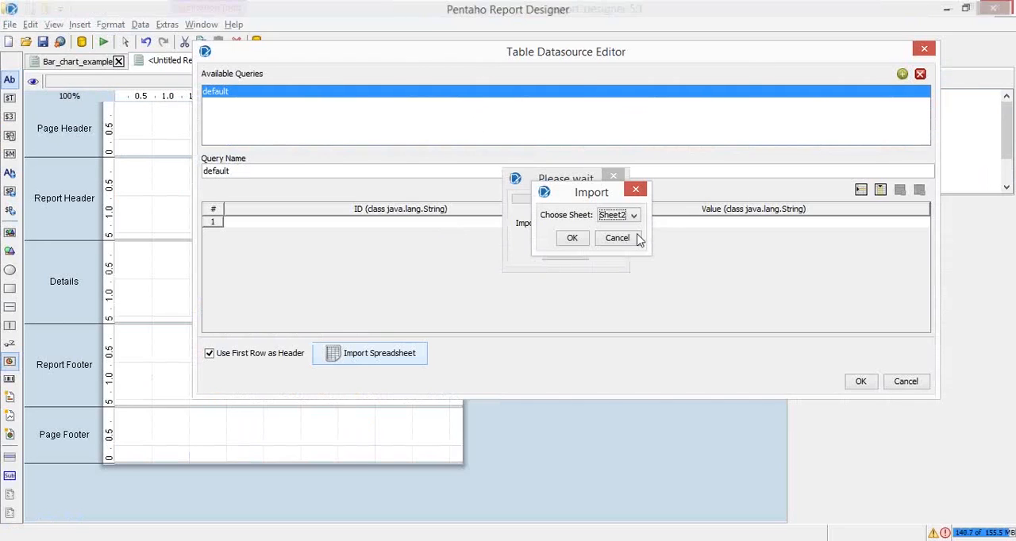
{"action": "left_click", "coordinate": [572, 239]}
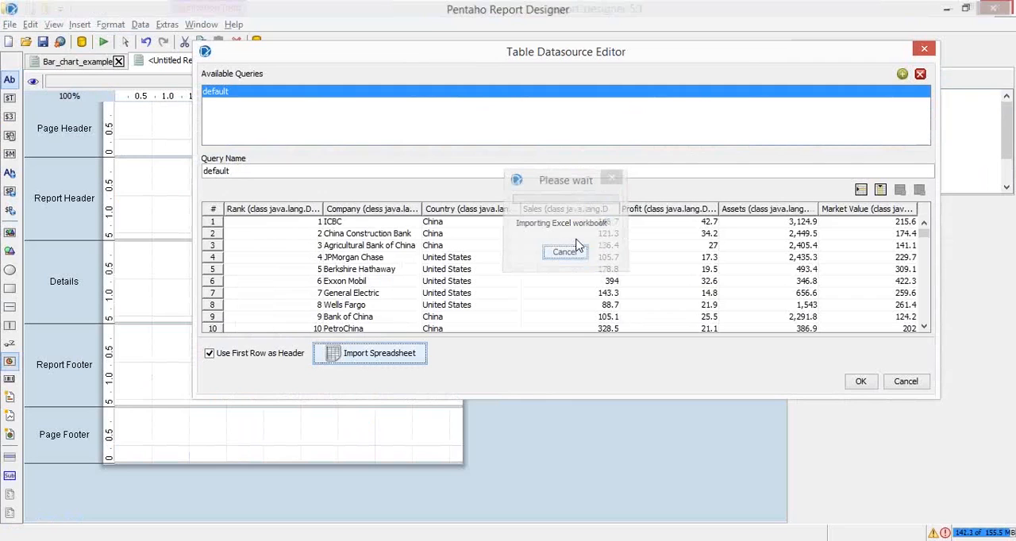
{"action": "key", "text": "alt+Tab"}
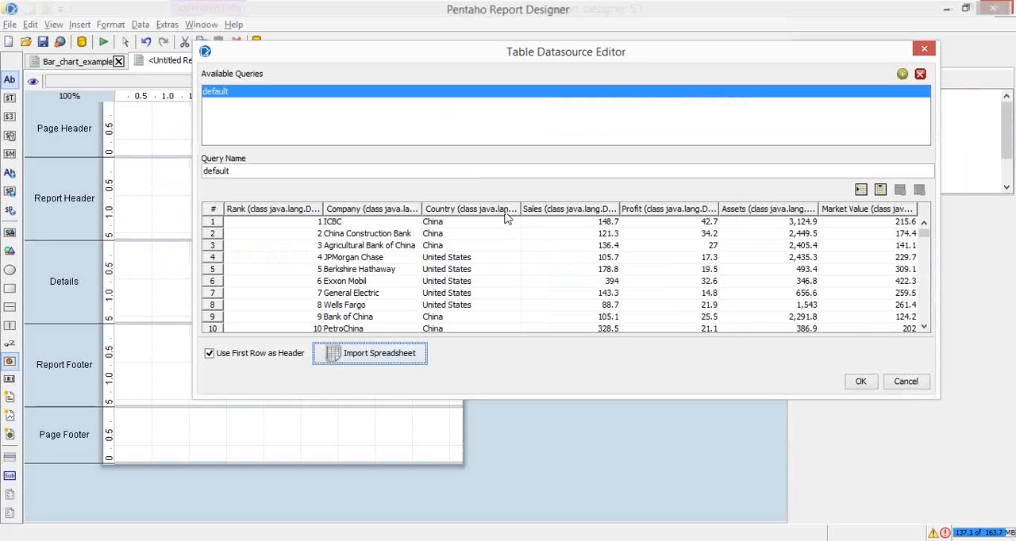
Adjust the Country, Sales, Profit, Assets and Market Value column widths in the query table to read their data types
{"action": "left_click_drag", "start_coordinate": [522, 209], "coordinate": [567, 209]}
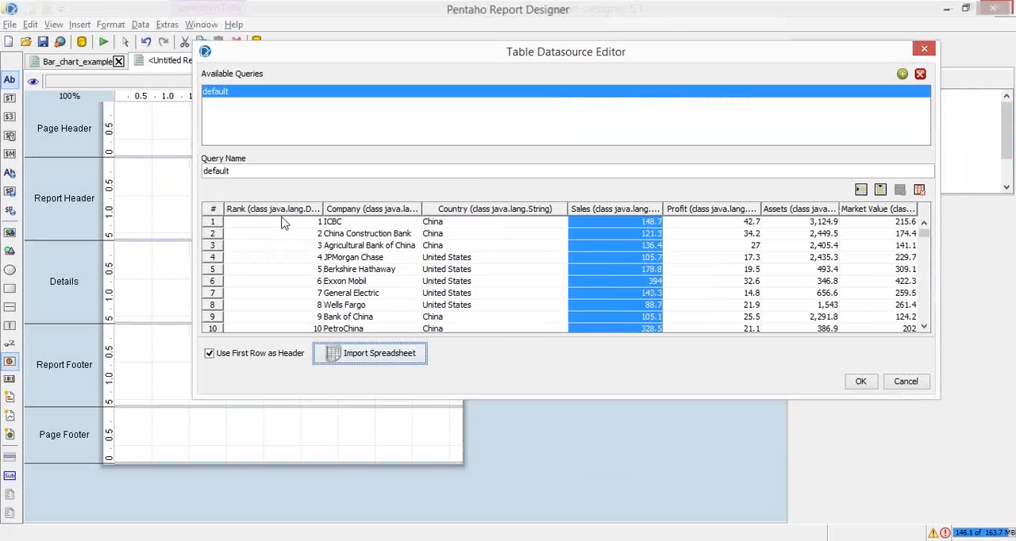
{"action": "left_click", "coordinate": [334, 210]}
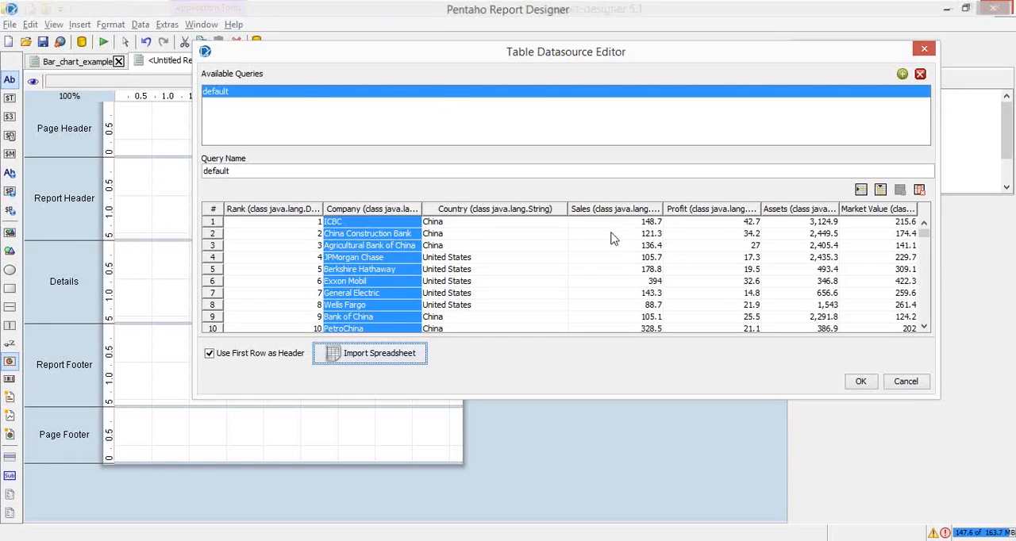
{"action": "left_click_drag", "start_coordinate": [664, 208], "coordinate": [698, 209]}
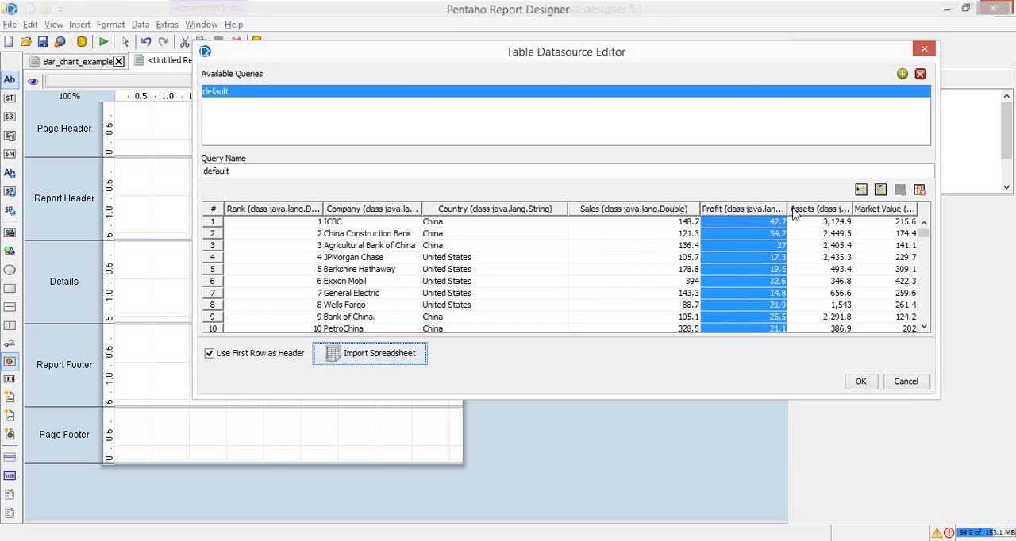
{"action": "mouse_move", "coordinate": [786, 216]}
{"action": "left_mouse_down"}
{"action": "mouse_move", "coordinate": [810, 208]}
{"action": "mouse_move", "coordinate": [778, 209]}
{"action": "left_mouse_up"}
{"action": "mouse_move", "coordinate": [847, 211]}
{"action": "left_mouse_down"}
{"action": "mouse_move", "coordinate": [950, 224]}
{"action": "mouse_move", "coordinate": [833, 212]}
{"action": "left_mouse_up"}
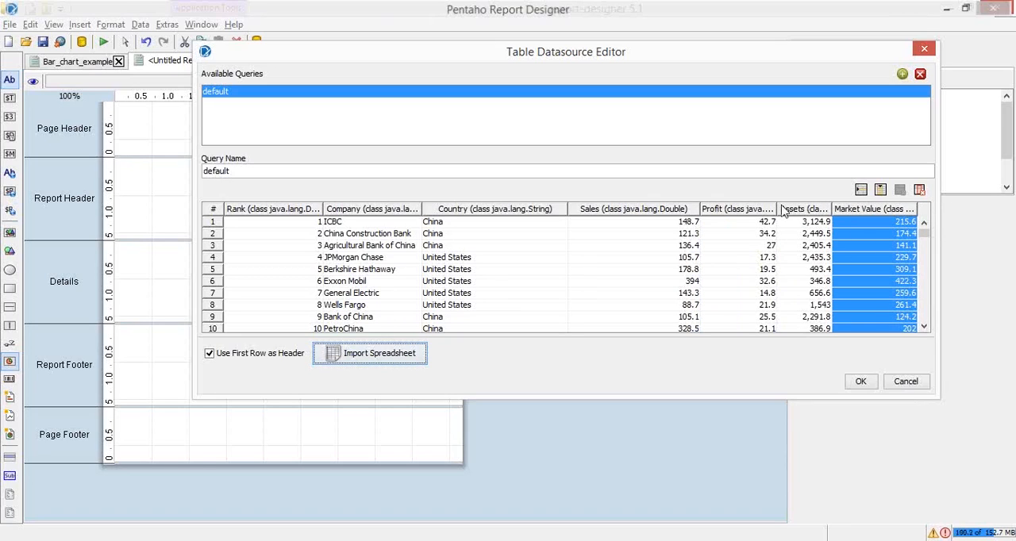
{"action": "left_click_drag", "start_coordinate": [777, 206], "coordinate": [636, 211]}
{"action": "left_click", "coordinate": [916, 208]}
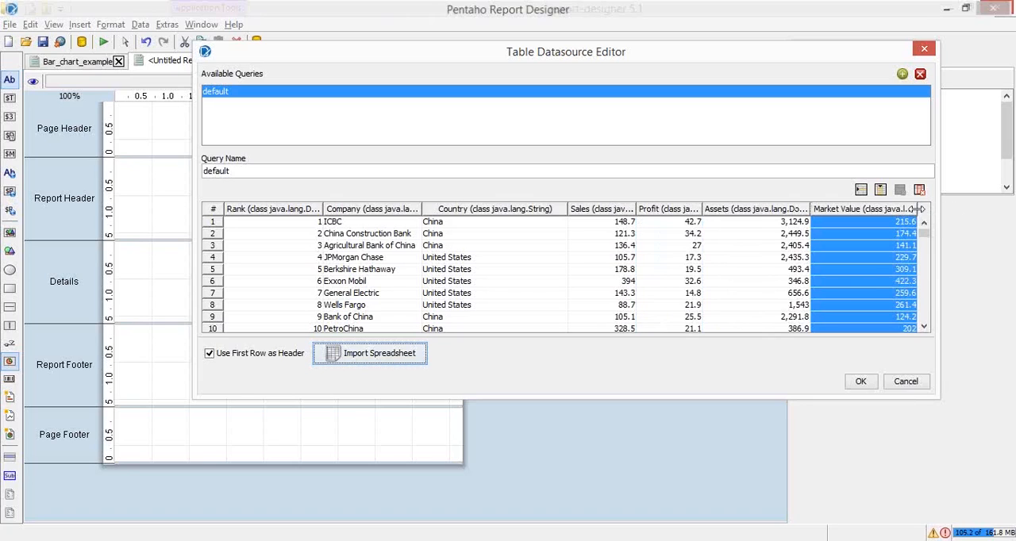
View the data types available for the Market Value column without choosing one
{"action": "double_click", "coordinate": [899, 210]}
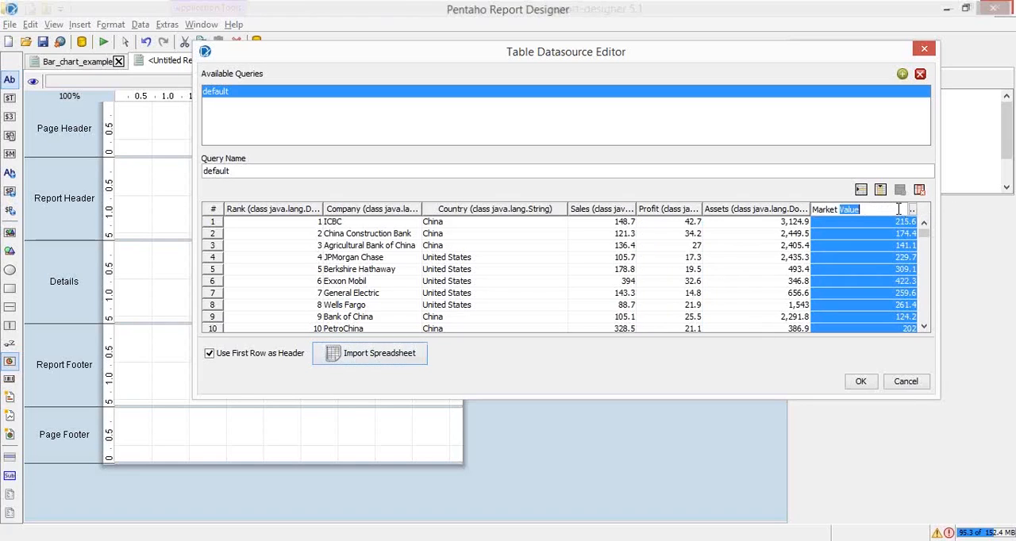
{"action": "left_click", "coordinate": [913, 210]}
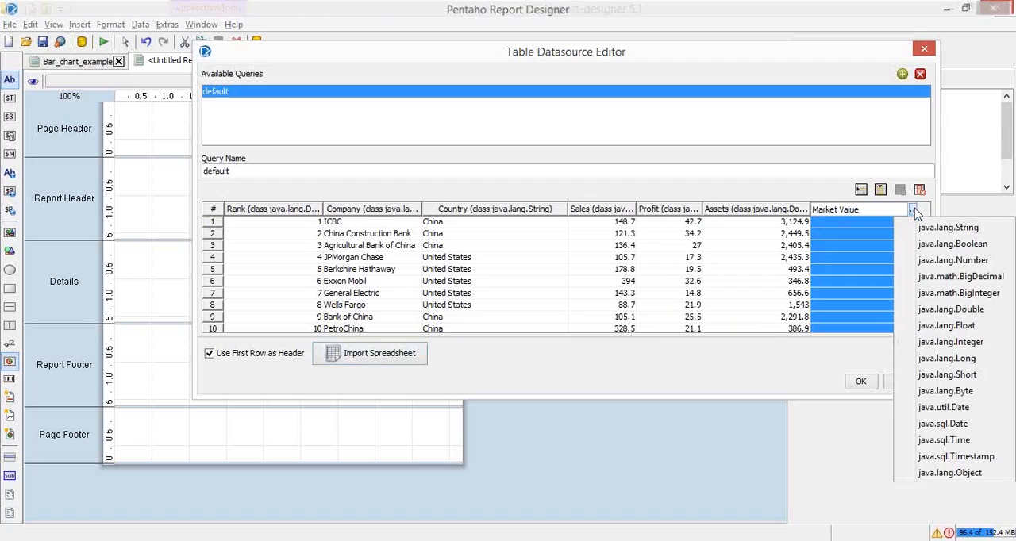
{"action": "left_click", "coordinate": [804, 218]}
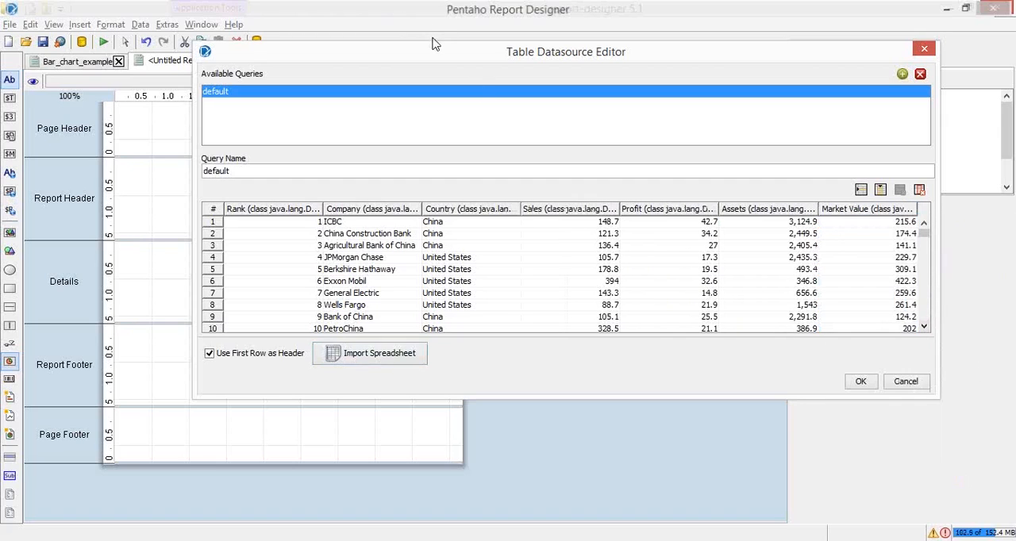
Move and resize the Table Datasource Editor so the column headings show their data types
{"action": "left_click_drag", "start_coordinate": [421, 61], "coordinate": [230, 81]}
{"action": "left_click_drag", "start_coordinate": [758, 270], "coordinate": [991, 245]}
{"action": "left_click", "coordinate": [963, 237]}
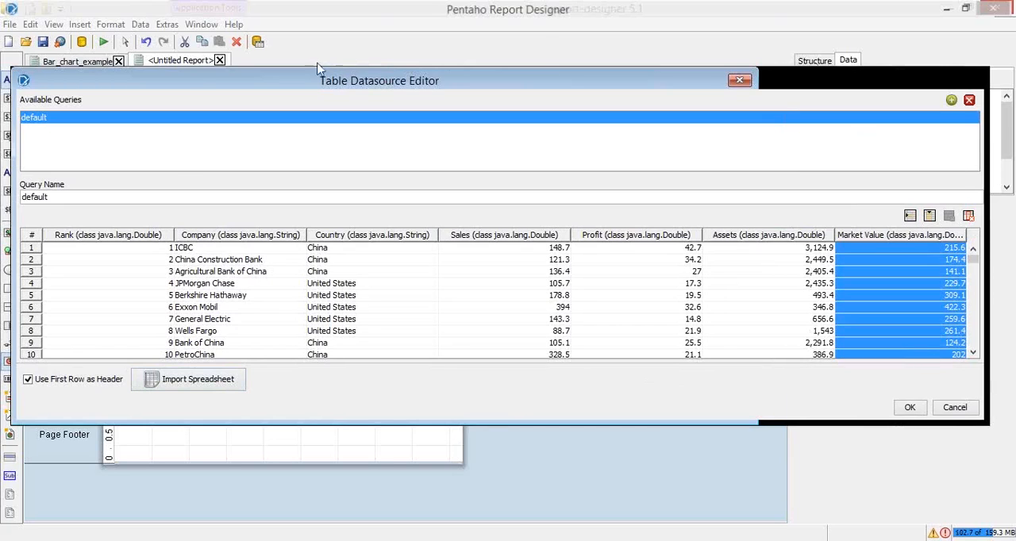
{"action": "left_click_drag", "start_coordinate": [16, 70], "coordinate": [146, 77]}
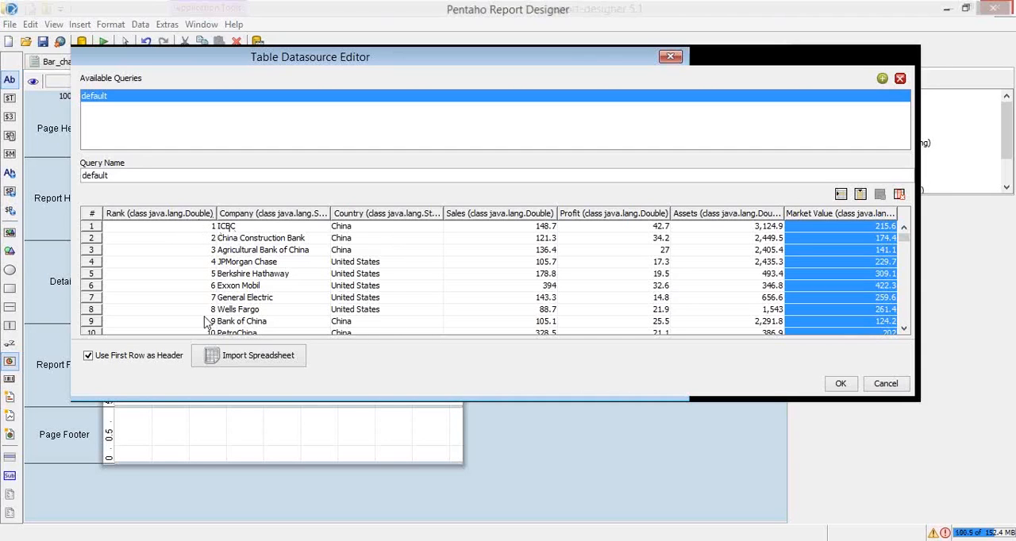
Set the Rank column's data type to java.lang.Number in the default query
{"action": "left_click", "coordinate": [181, 214]}
{"action": "double_click", "coordinate": [181, 214]}
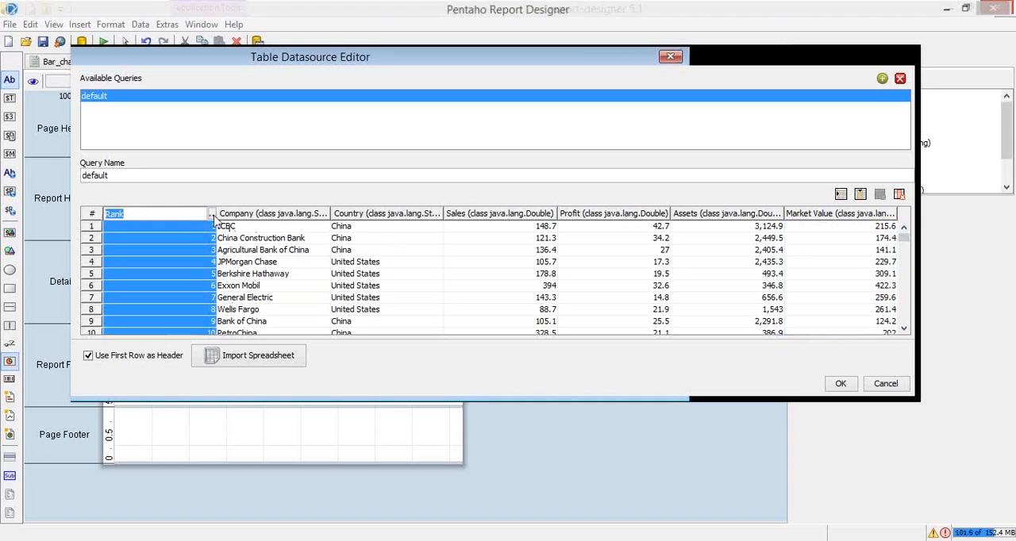
{"action": "left_click", "coordinate": [212, 214]}
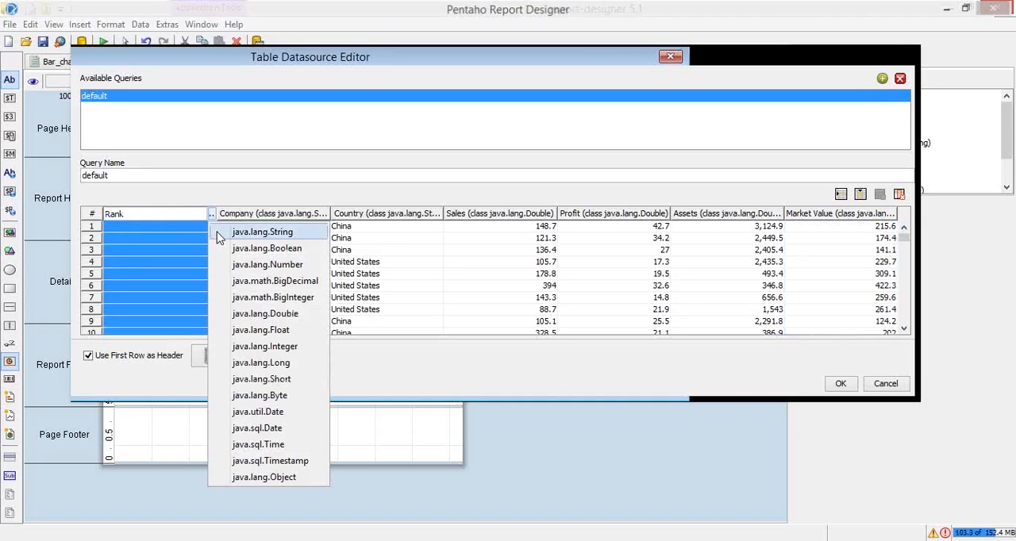
{"action": "left_click", "coordinate": [251, 265]}
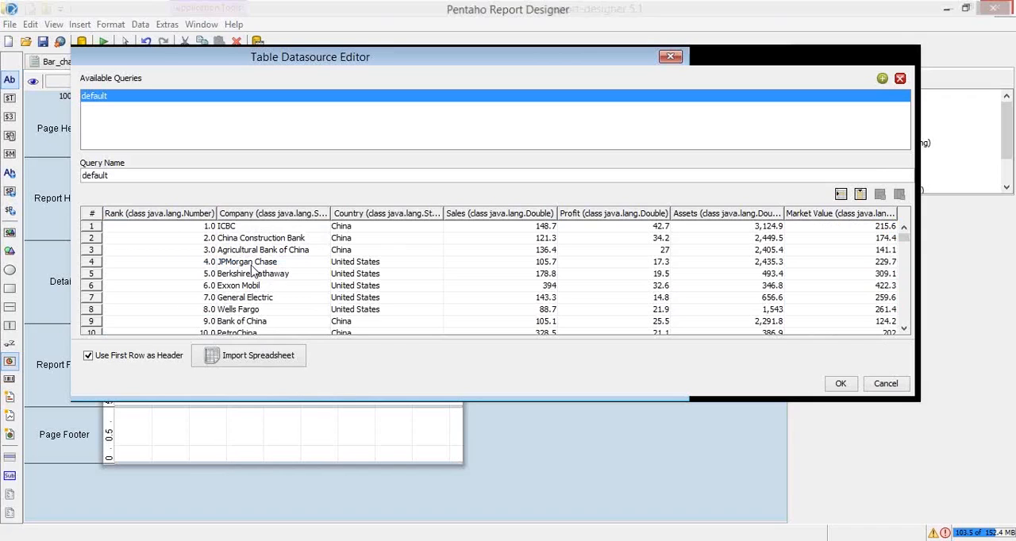
Set the Rank column's data type to java.lang.Double and confirm the table data source
{"action": "left_click", "coordinate": [164, 216]}
{"action": "double_click", "coordinate": [164, 216]}
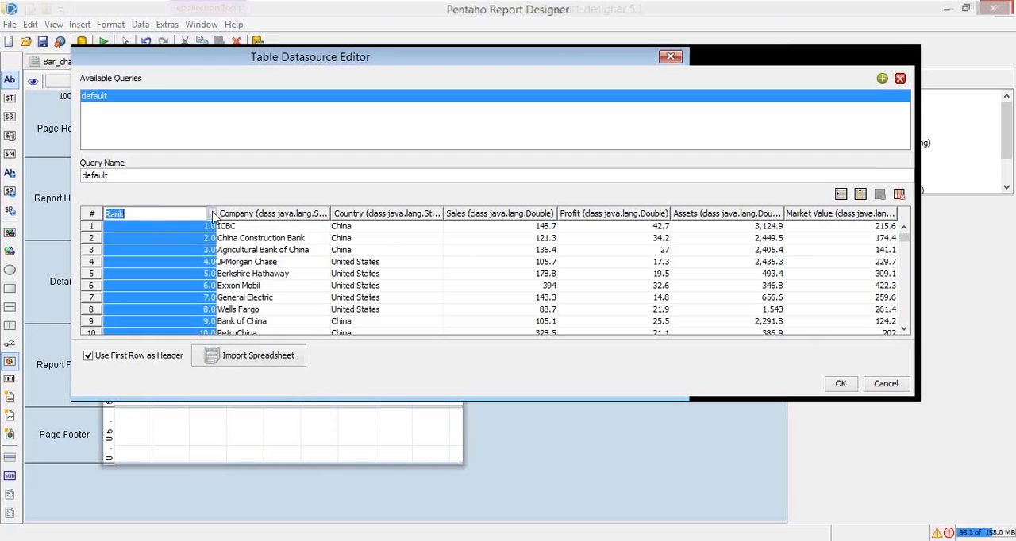
{"action": "left_click", "coordinate": [211, 215]}
{"action": "left_click", "coordinate": [324, 314]}
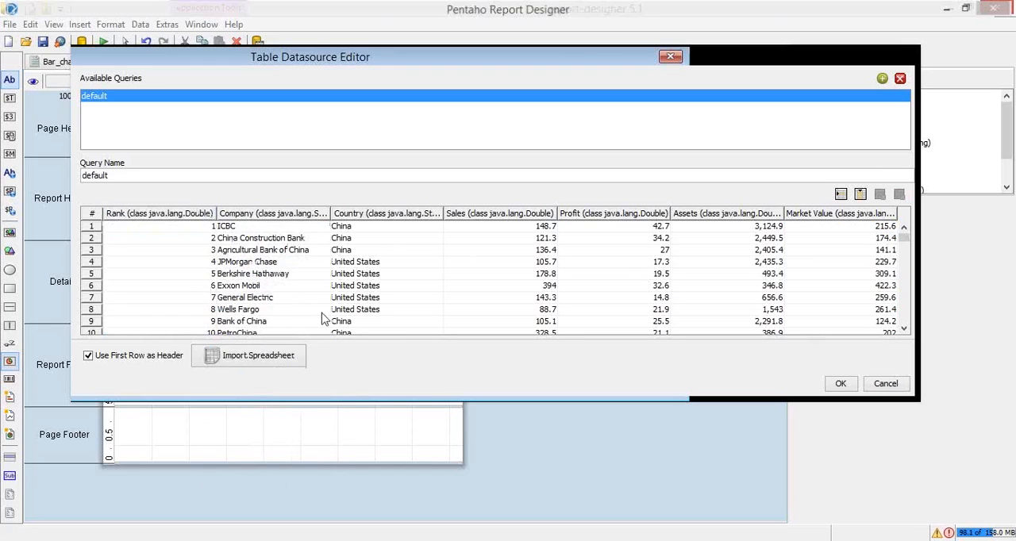
{"action": "left_click", "coordinate": [266, 264]}
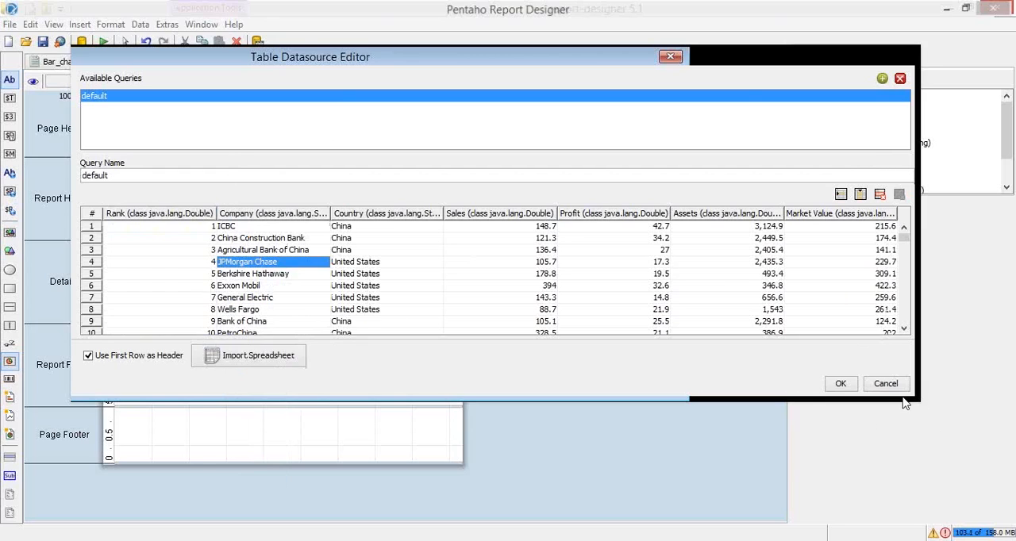
{"action": "left_click", "coordinate": [841, 384]}
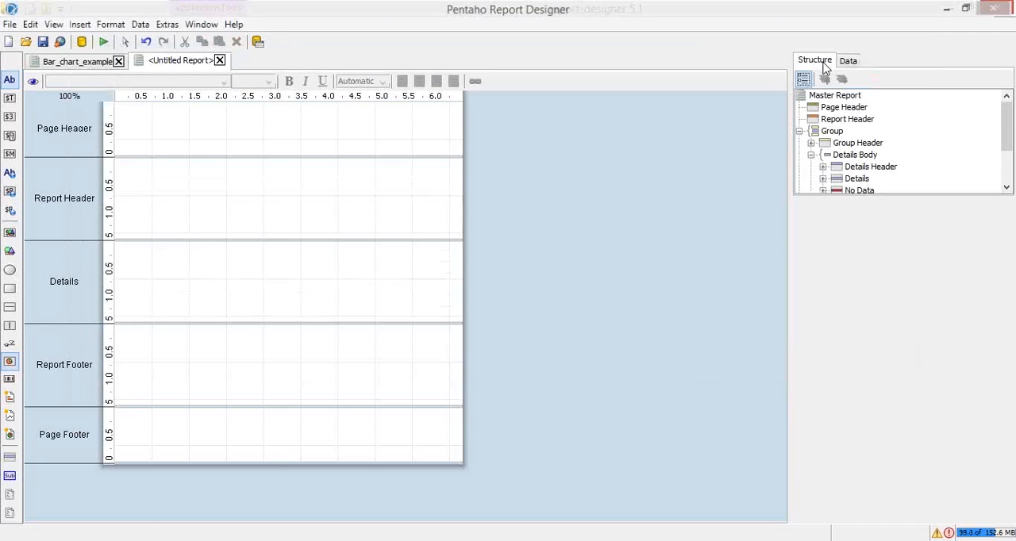
Switch to the PowerPoint slide show to read the page header band and label instructions, and return to Pentaho Report Designer
{"action": "left_click", "coordinate": [200, 236]}
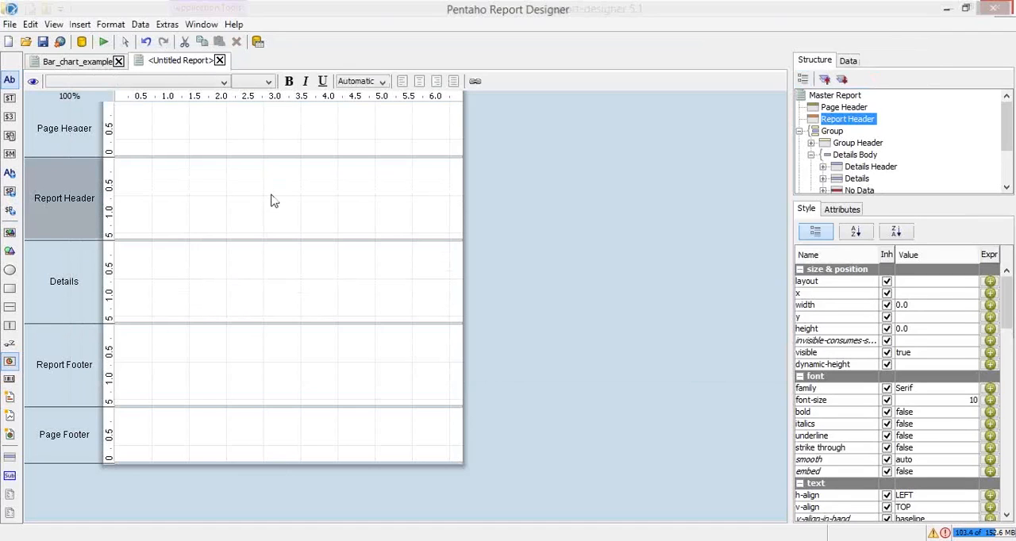
{"action": "key", "text": "alt+Tab"}
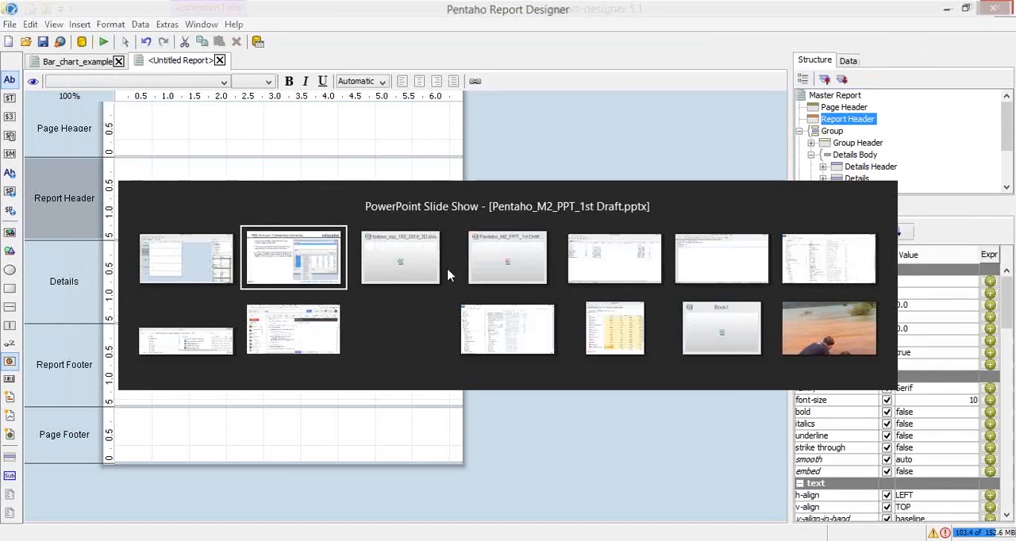
{"action": "left_click", "coordinate": [418, 334]}
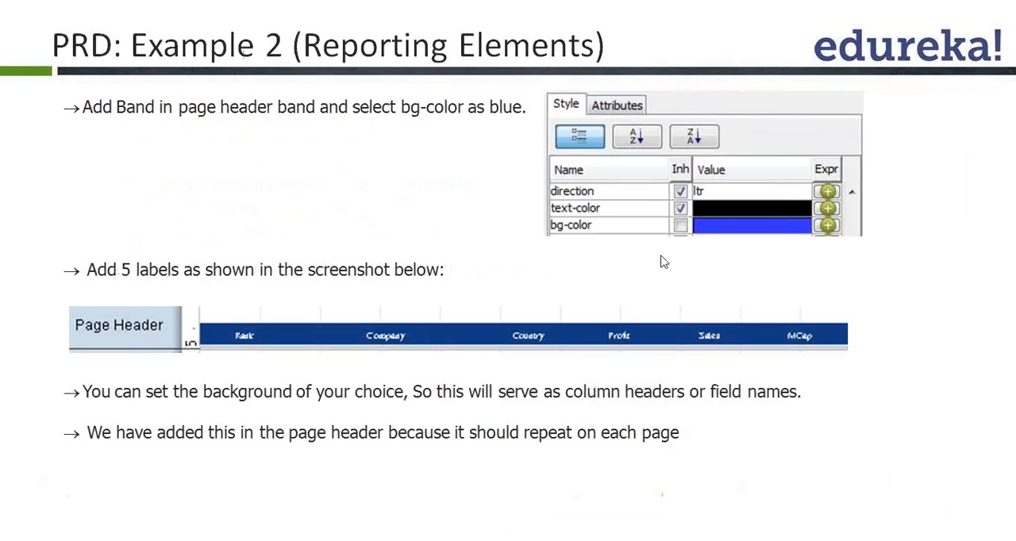
{"action": "key", "text": "alt+Tab"}
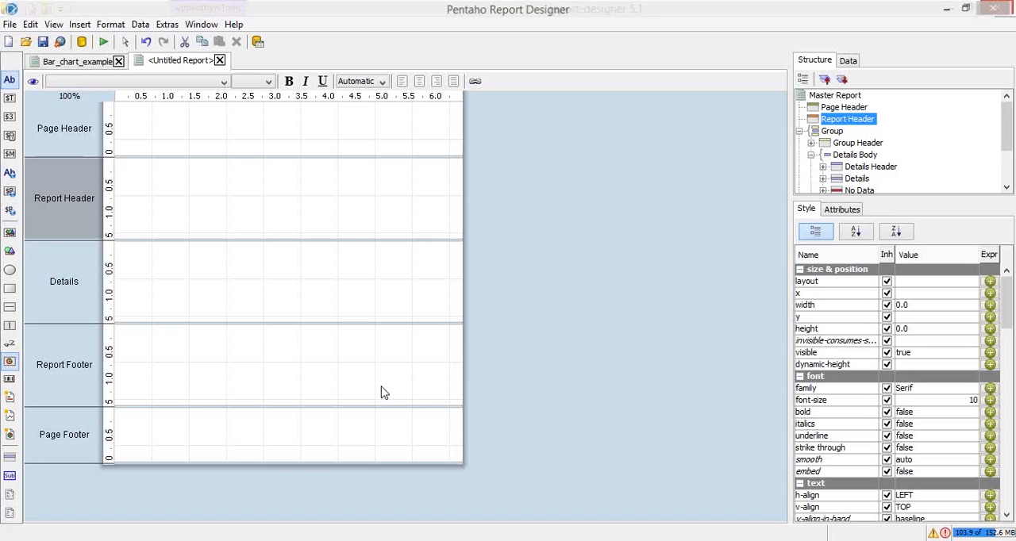
{"action": "key", "text": "alt+Tab"}
{"action": "left_click", "coordinate": [139, 265]}
{"action": "key", "text": "alt+Tab"}
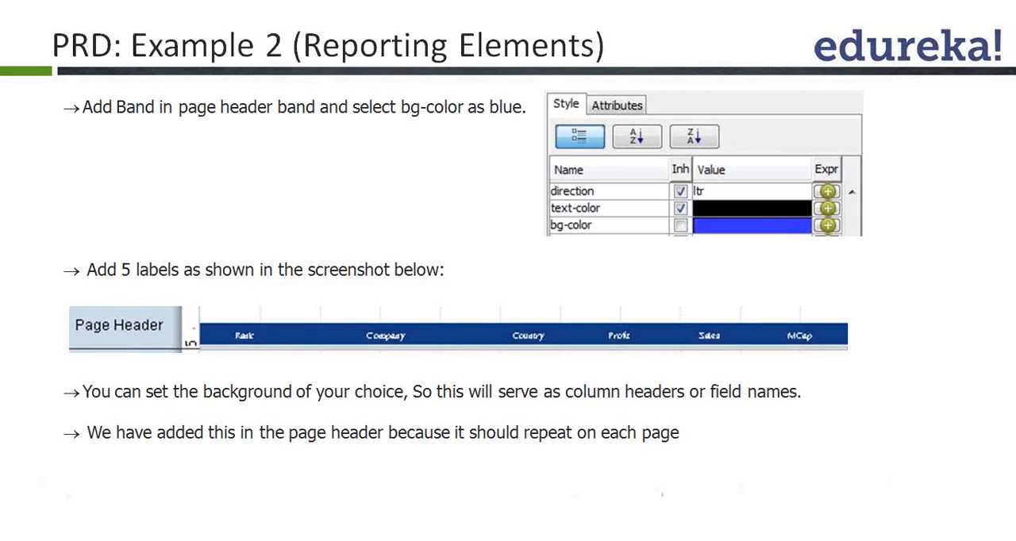
{"action": "key", "text": "alt+Tab"}
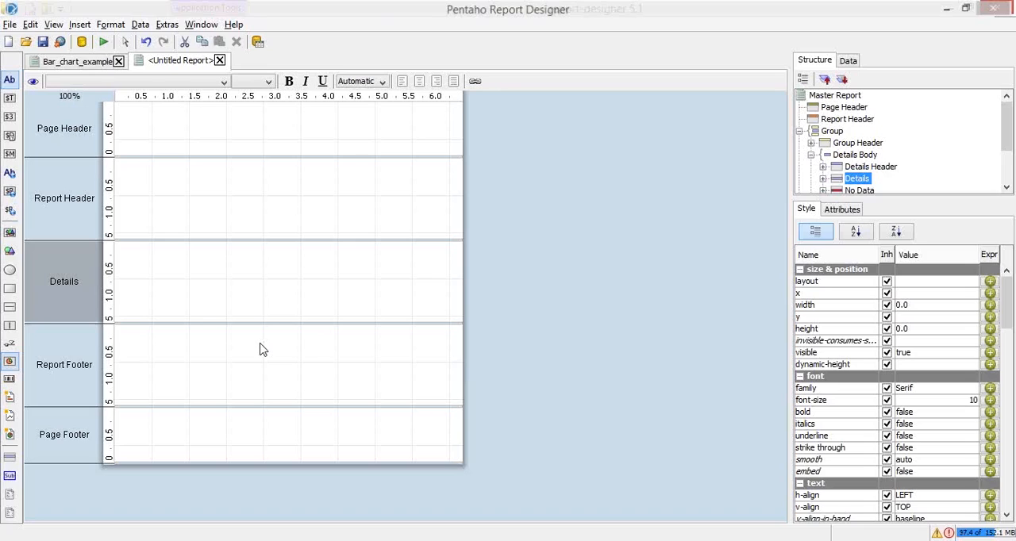
Enlarge the Page Header band to about 2 inches high and shrink the Report Header band to about 0.4 inches
{"action": "left_click", "coordinate": [217, 217]}
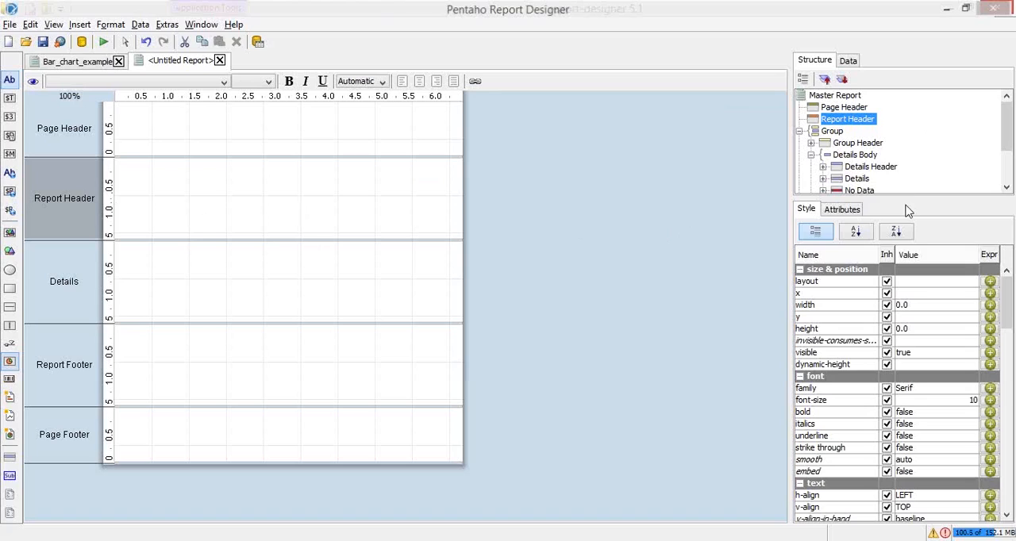
{"action": "left_click", "coordinate": [161, 151]}
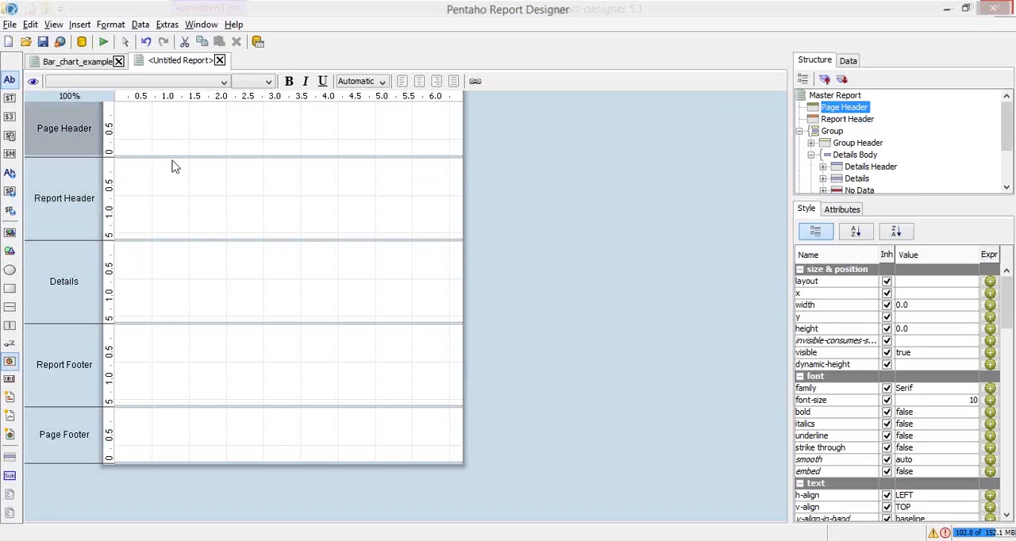
{"action": "left_click_drag", "start_coordinate": [183, 169], "coordinate": [175, 209]}
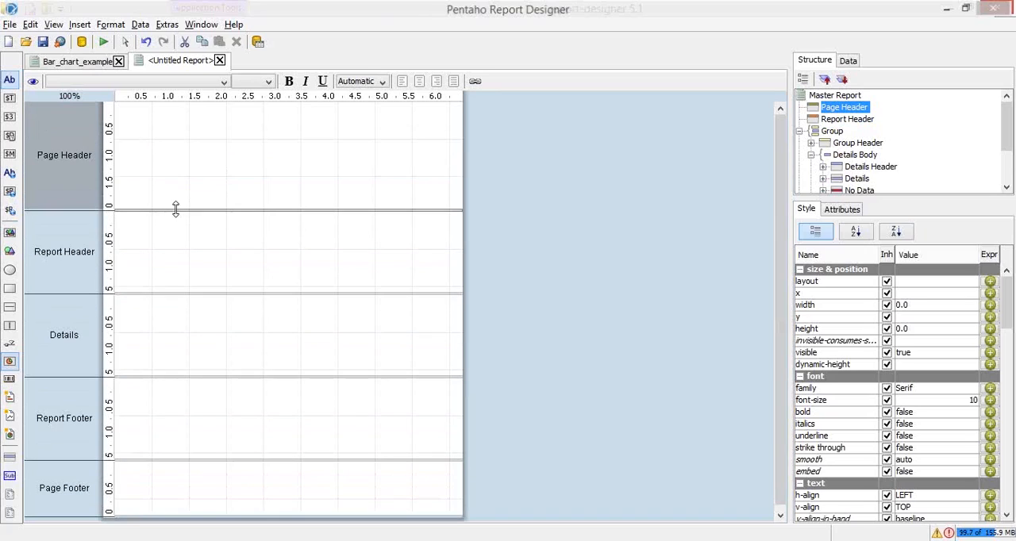
{"action": "left_click_drag", "start_coordinate": [208, 293], "coordinate": [208, 232]}
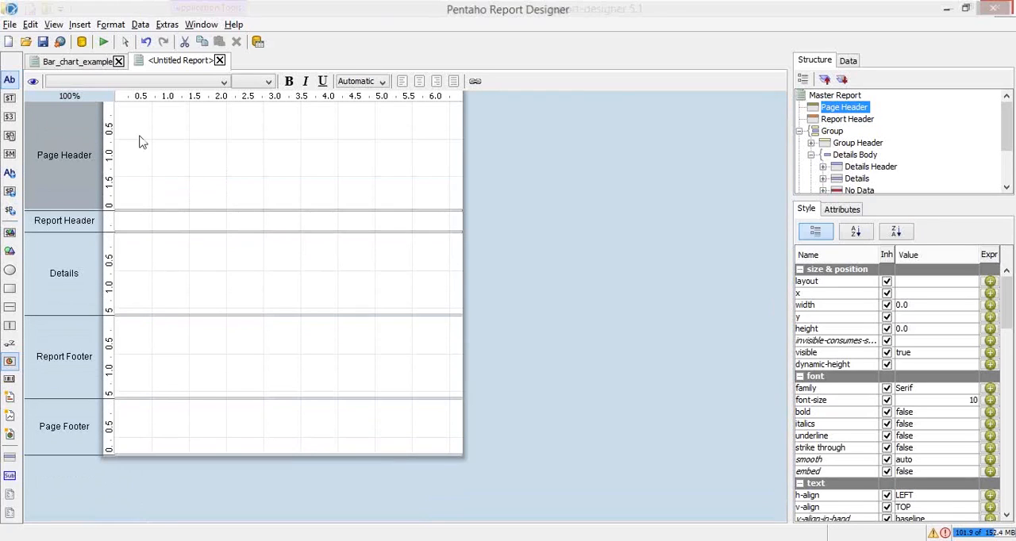
Add a resource-label to the Page Header band and delete it
{"action": "left_click", "coordinate": [15, 179]}
{"action": "double_click", "coordinate": [15, 175]}
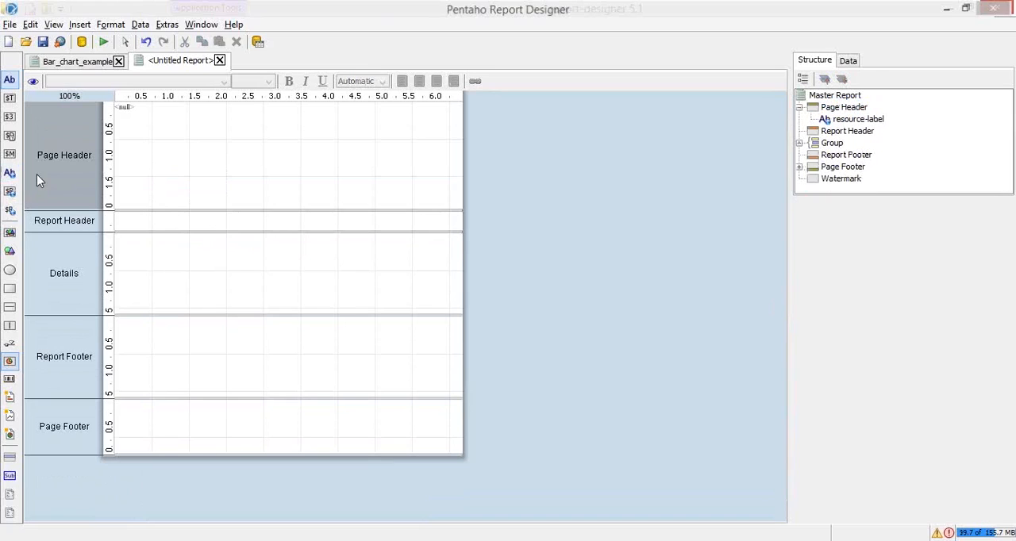
{"action": "left_click", "coordinate": [125, 108]}
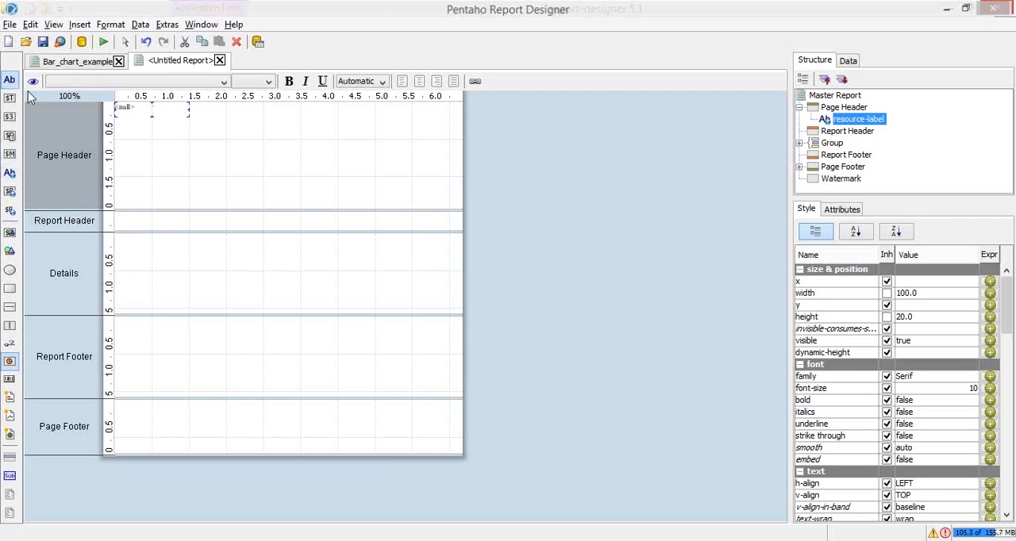
{"action": "left_click", "coordinate": [166, 127]}
{"action": "left_click", "coordinate": [157, 109]}
{"action": "key", "text": "Delete"}
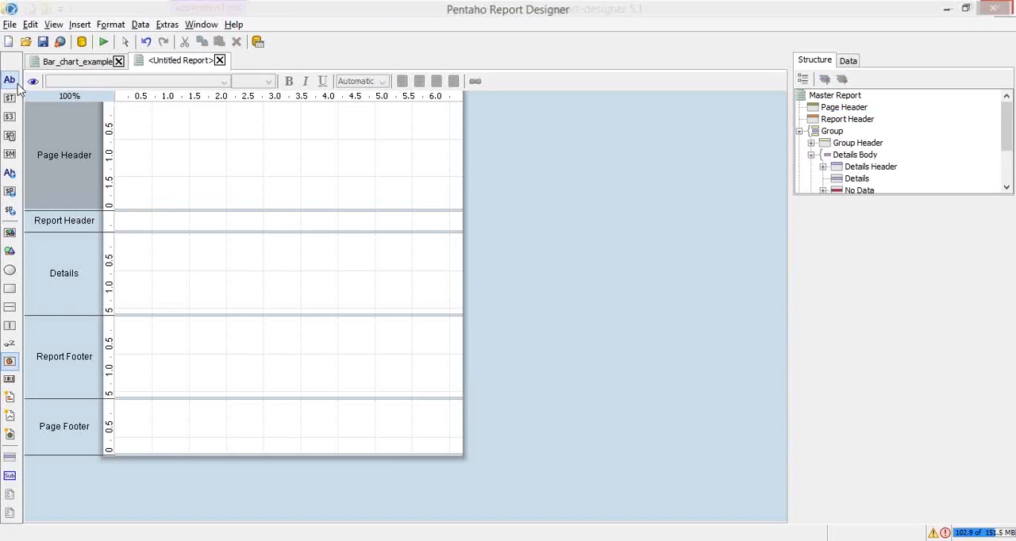
Add a label to the Page Header band and move it across to an x position of about 89
{"action": "left_click", "coordinate": [123, 114]}
{"action": "double_click", "coordinate": [12, 79]}
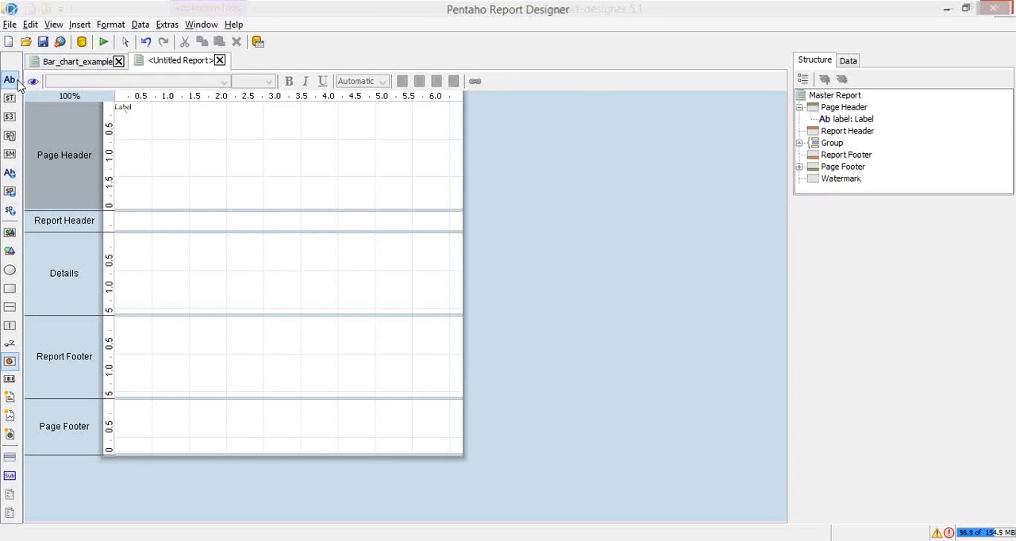
{"action": "left_click", "coordinate": [179, 126]}
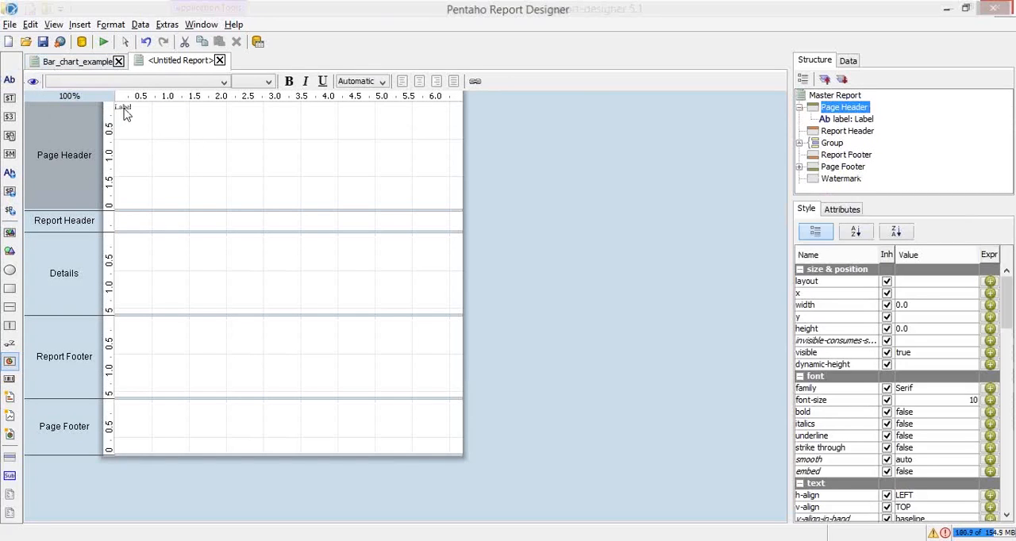
{"action": "left_click_drag", "start_coordinate": [123, 106], "coordinate": [189, 108]}
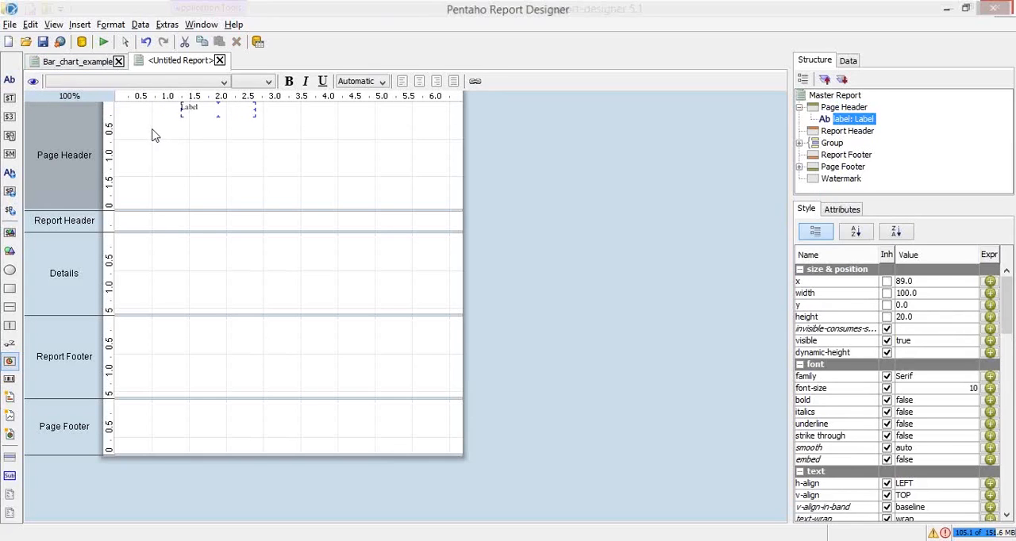
Set the Page Header band's layout to row and check the label's placement
{"action": "left_click", "coordinate": [155, 136]}
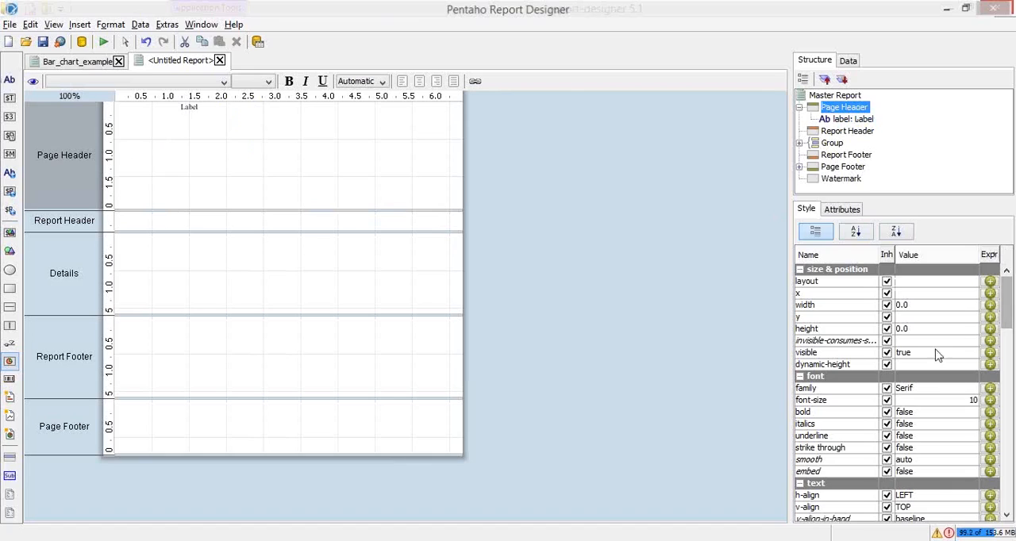
{"action": "left_click", "coordinate": [961, 284]}
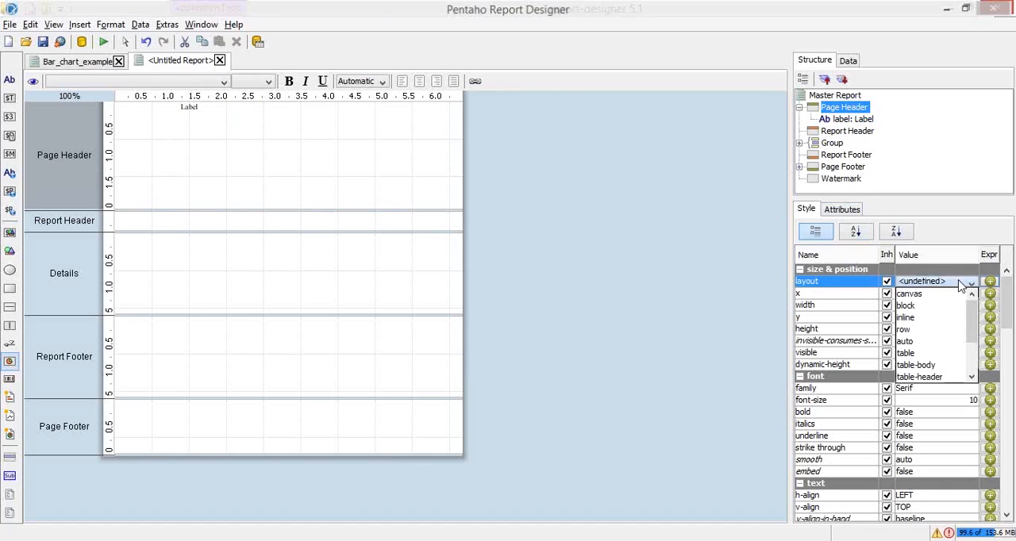
{"action": "left_click", "coordinate": [925, 330]}
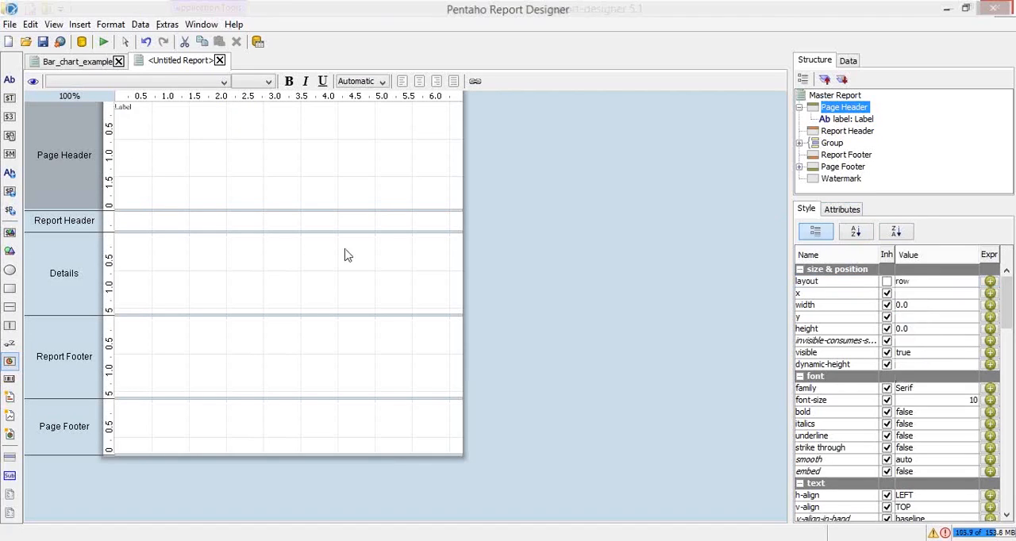
{"action": "left_click", "coordinate": [136, 109]}
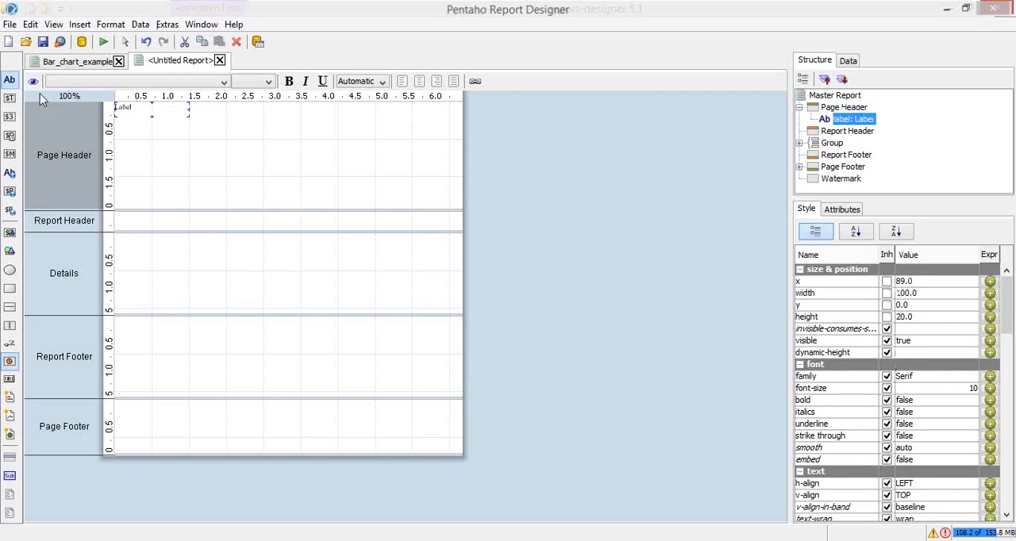
Add four more labels in a row to the Page Header band
{"action": "left_click", "coordinate": [154, 125]}
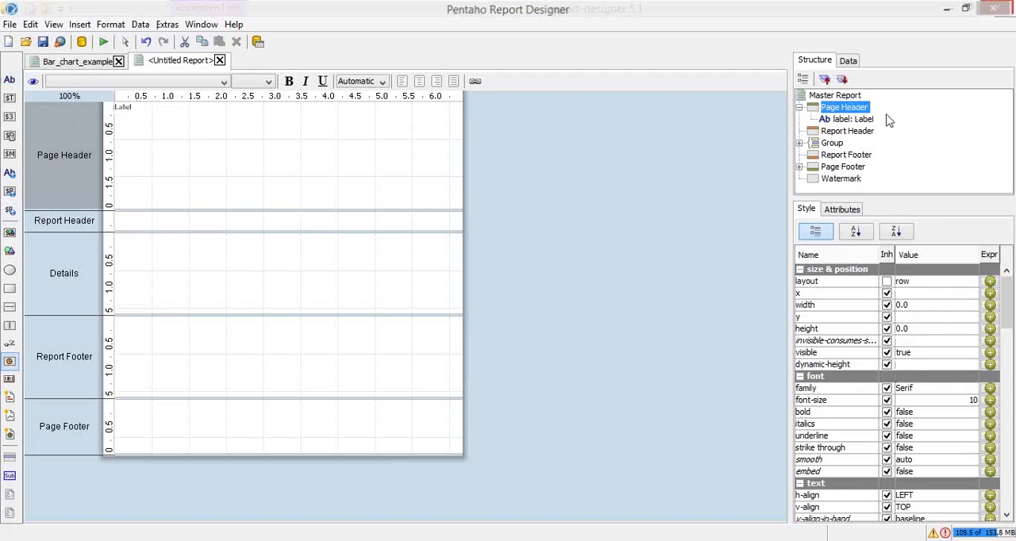
{"action": "double_click", "coordinate": [10, 83]}
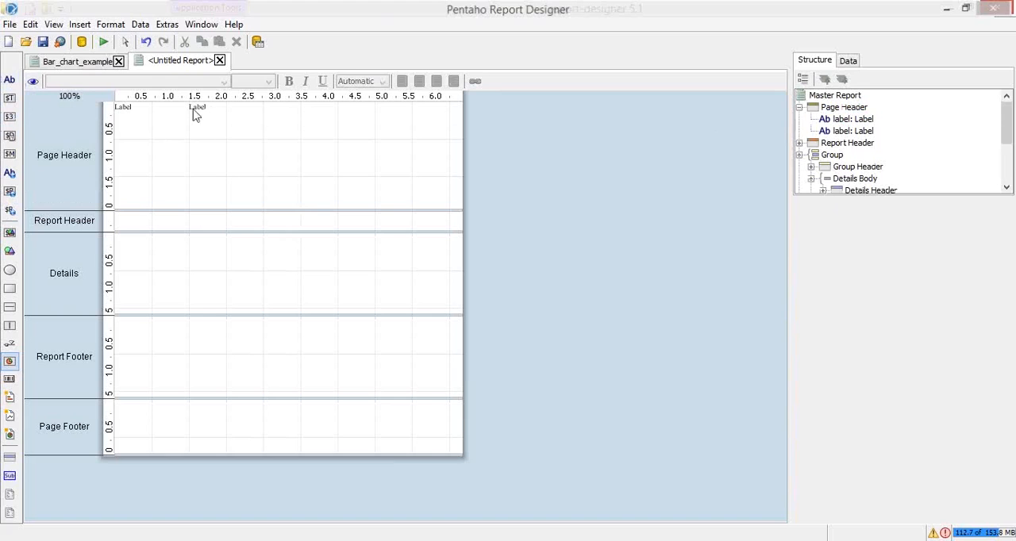
{"action": "left_click", "coordinate": [844, 107]}
{"action": "left_click", "coordinate": [10, 82]}
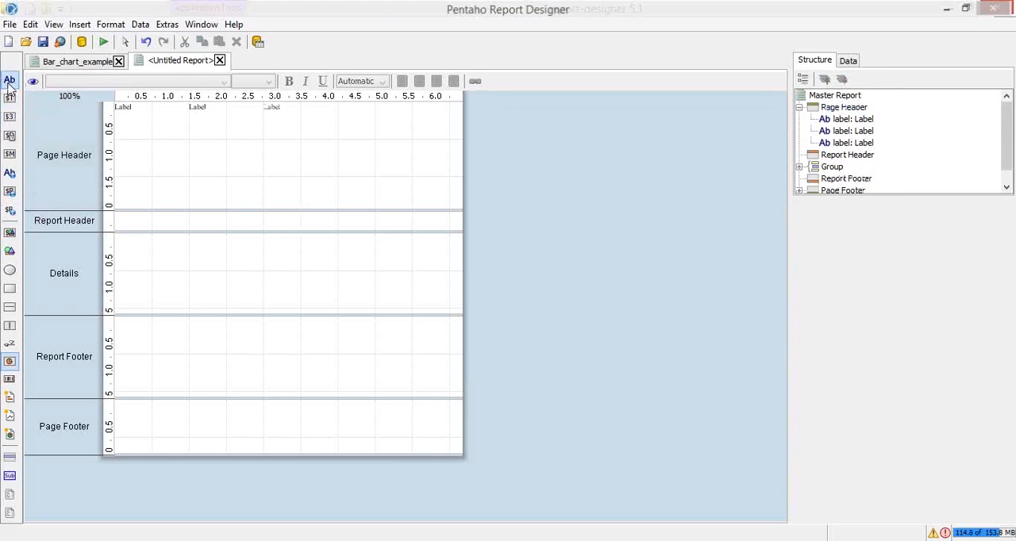
{"action": "left_click", "coordinate": [845, 109]}
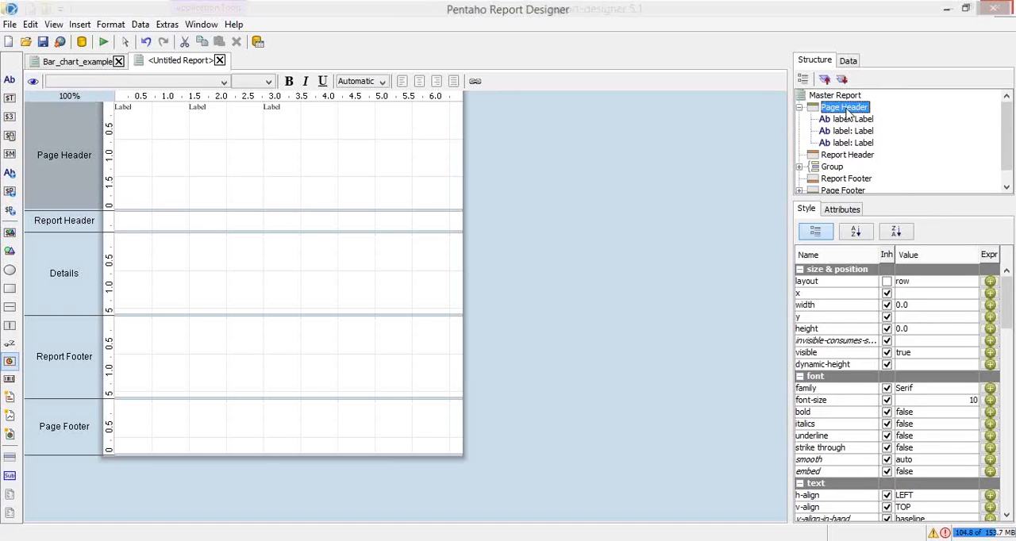
{"action": "left_click", "coordinate": [9, 80]}
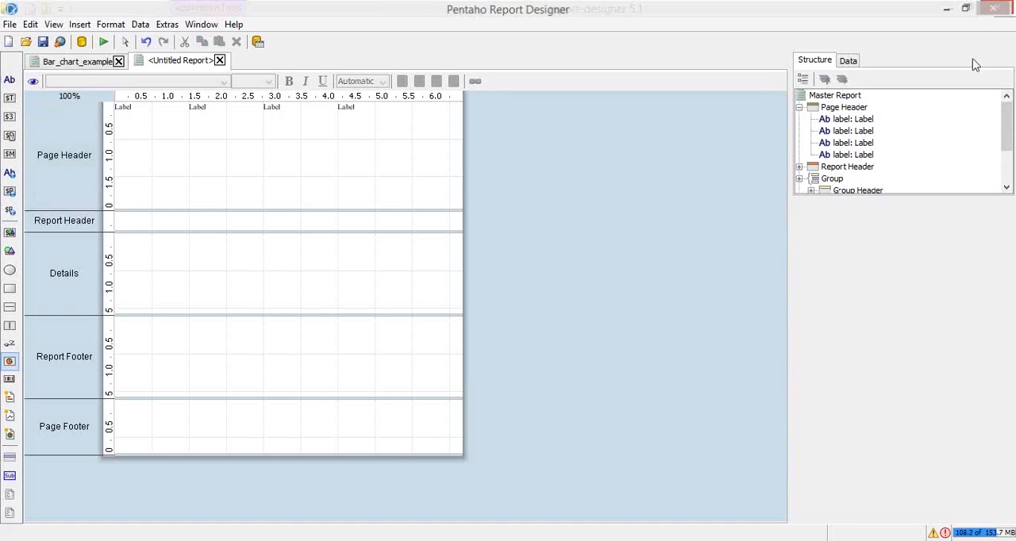
{"action": "left_click", "coordinate": [864, 108]}
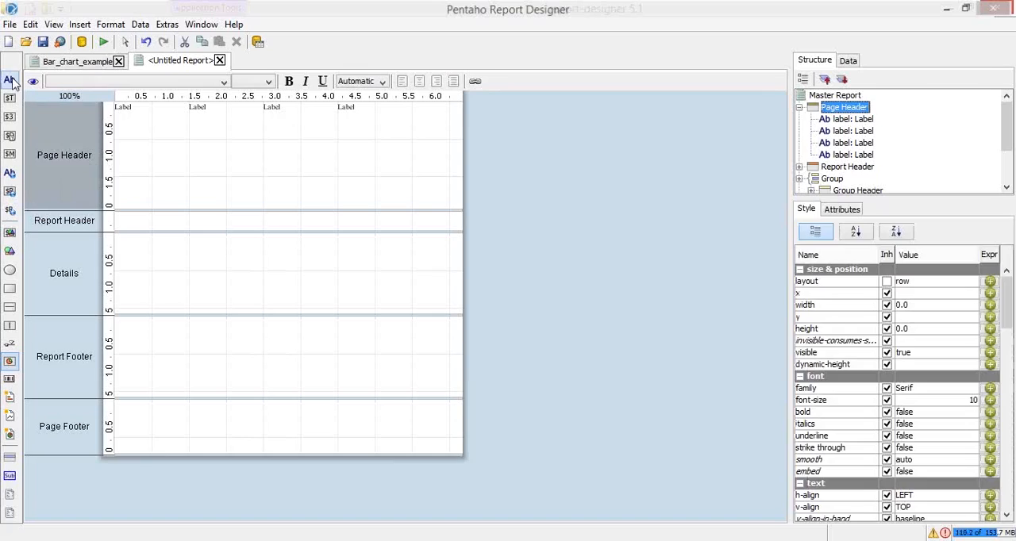
{"action": "left_click", "coordinate": [10, 81]}
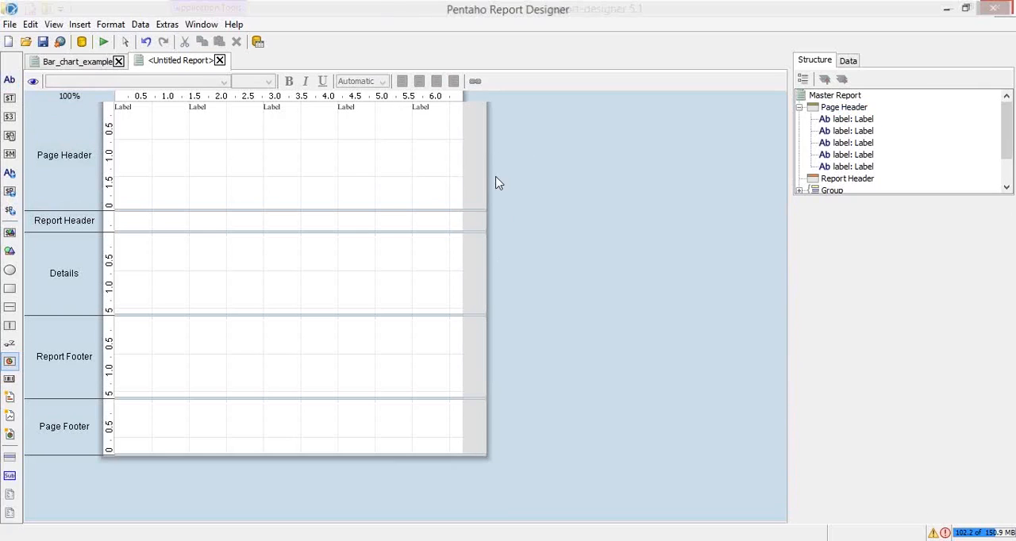
Set the report's standard page size to LETTER_EXTRA, choosing not to change the layout of existing elements
{"action": "left_click", "coordinate": [10, 25]}
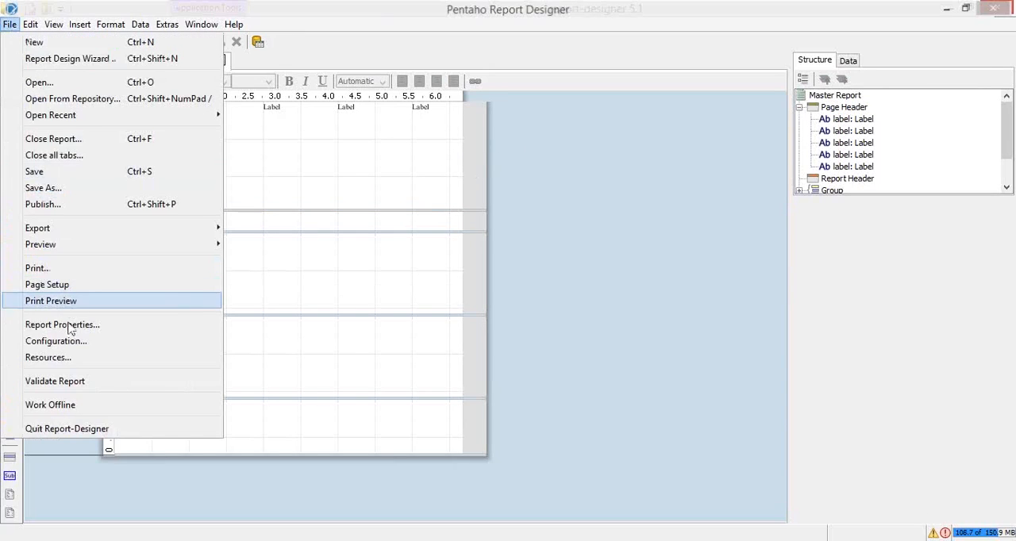
{"action": "left_click", "coordinate": [50, 285]}
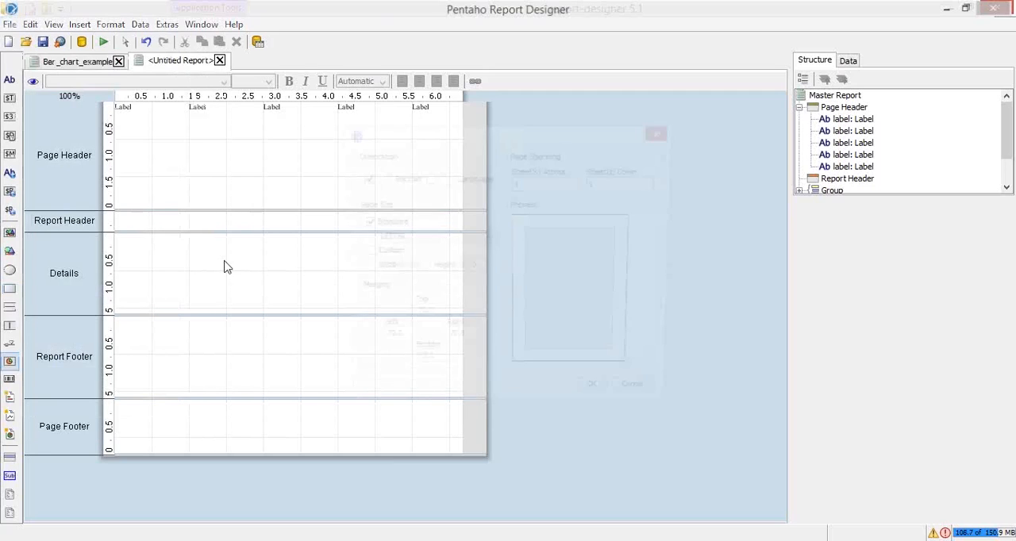
{"action": "left_click", "coordinate": [413, 239]}
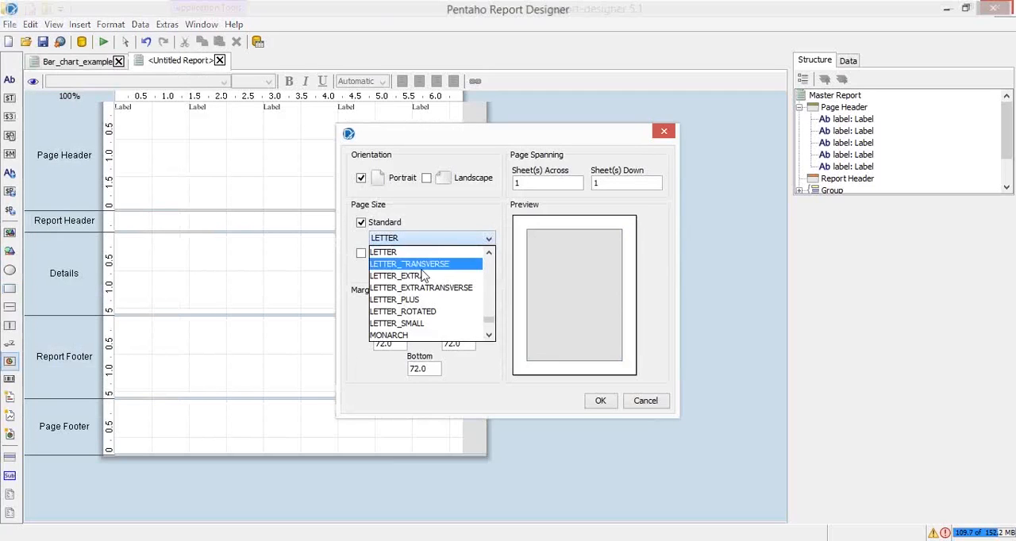
{"action": "left_click", "coordinate": [423, 276]}
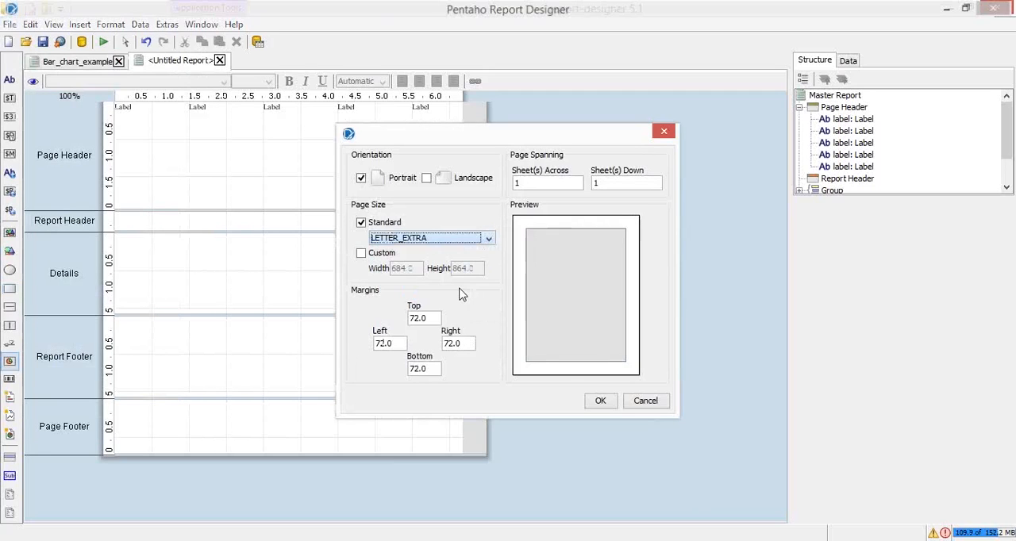
{"action": "left_click", "coordinate": [597, 400]}
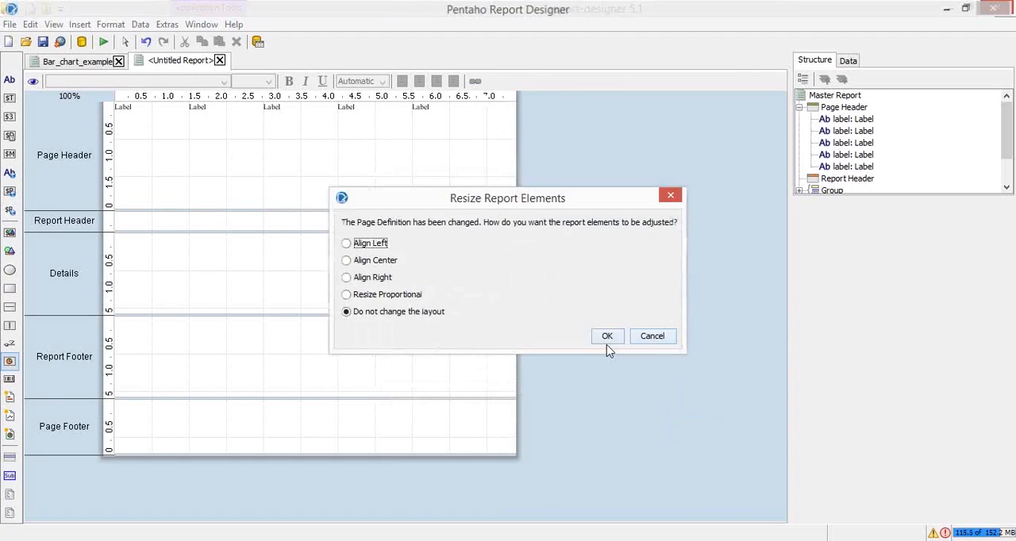
{"action": "left_click", "coordinate": [609, 340]}
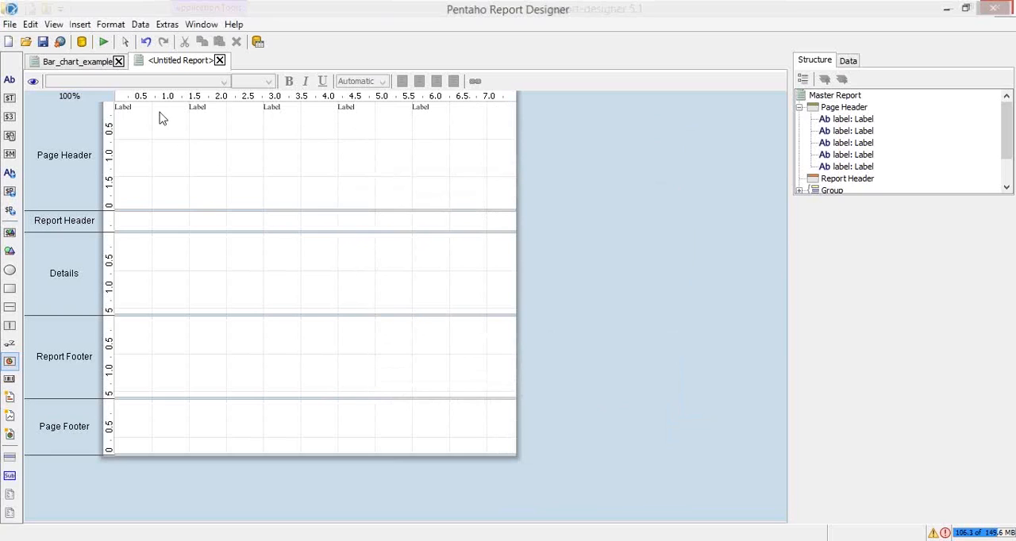
Set the value of the first label in the Page Header band to "Rank"
{"action": "left_click", "coordinate": [135, 109]}
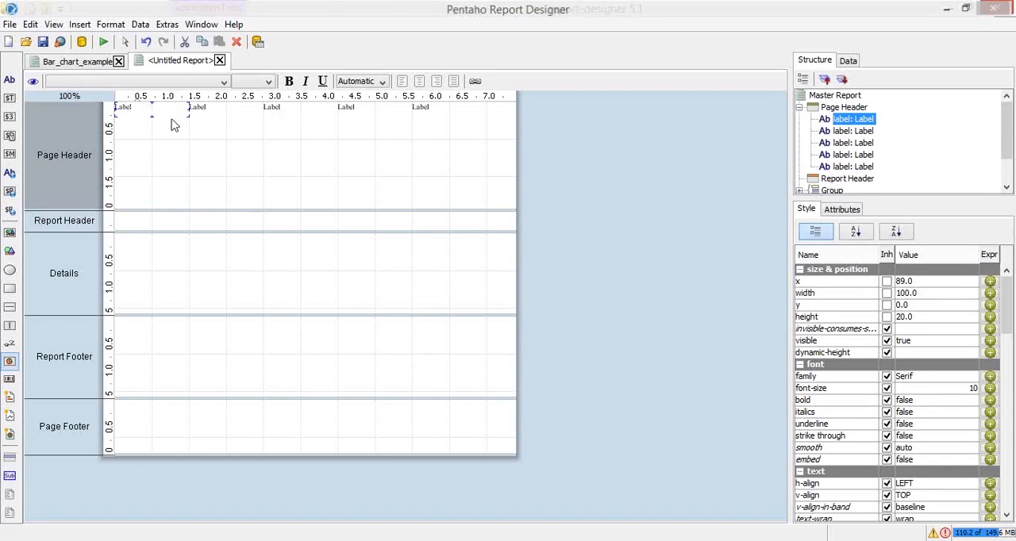
{"action": "left_click", "coordinate": [848, 213]}
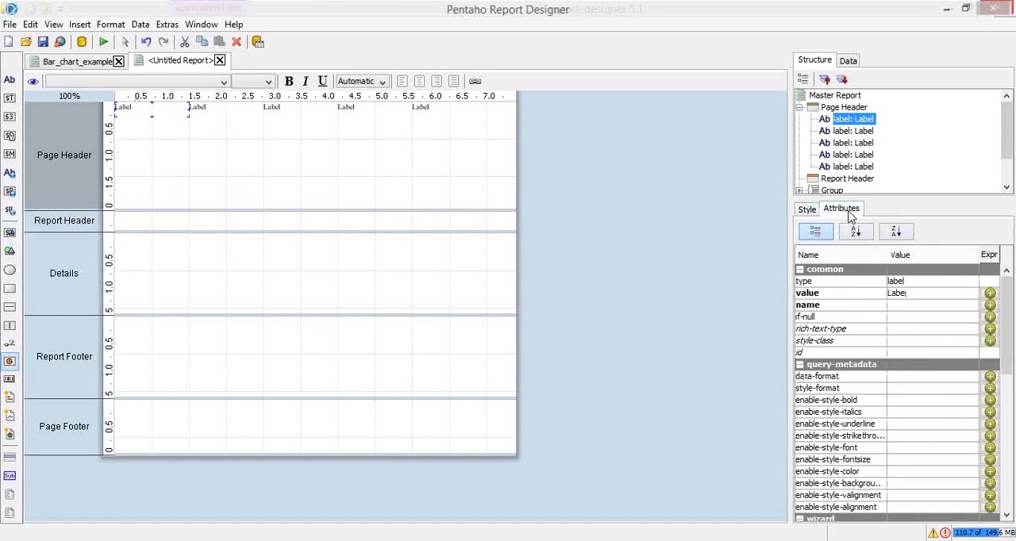
{"action": "left_click", "coordinate": [926, 296]}
{"action": "left_click_drag", "start_coordinate": [919, 296], "coordinate": [876, 301]}
{"action": "type", "text": "Rank"}
{"action": "key", "text": "Return"}
Check the heading names on the example slide and set the second Page Header label's value to "Company"
{"action": "left_click", "coordinate": [857, 133]}
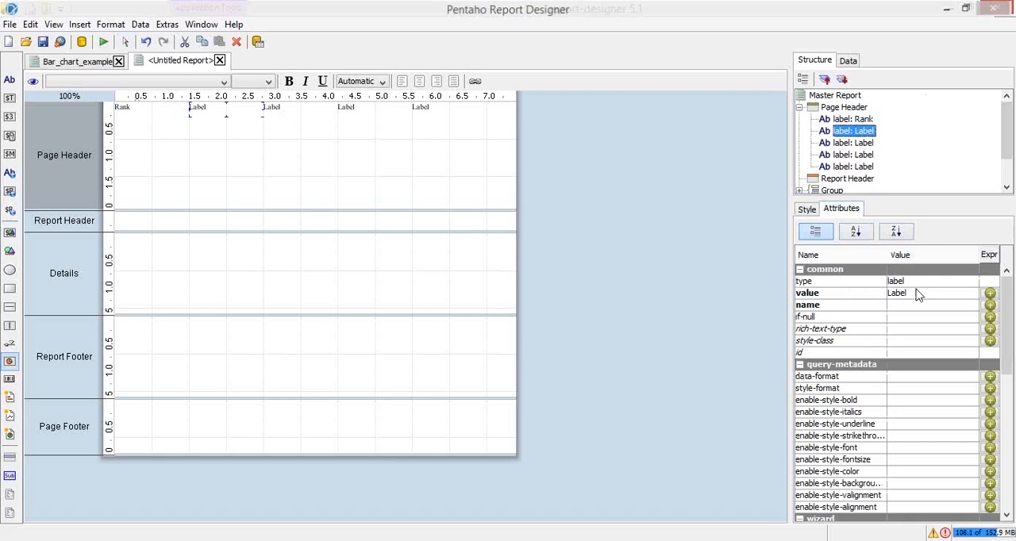
{"action": "key", "text": "alt+Tab"}
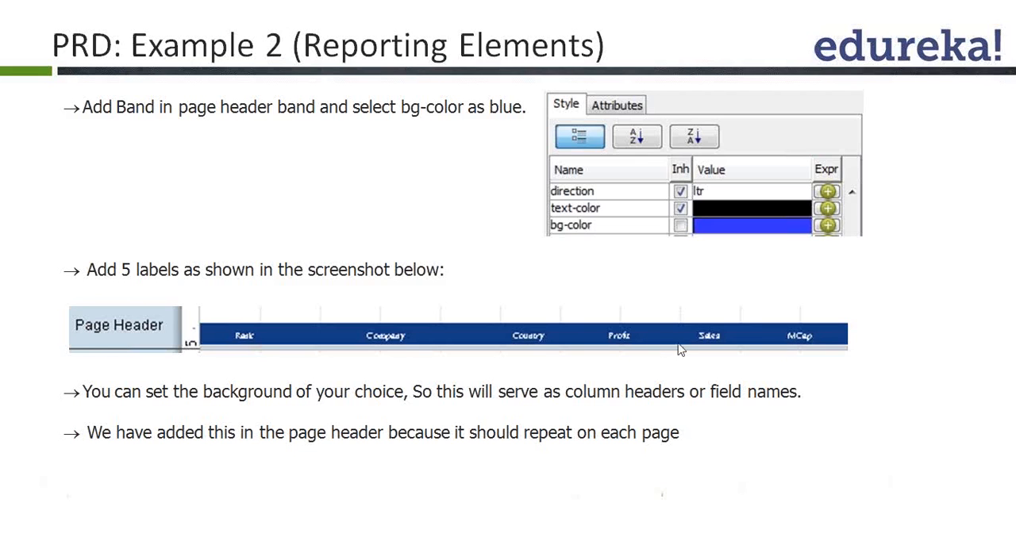
{"action": "key", "text": "alt+Tab"}
{"action": "left_click", "coordinate": [921, 296]}
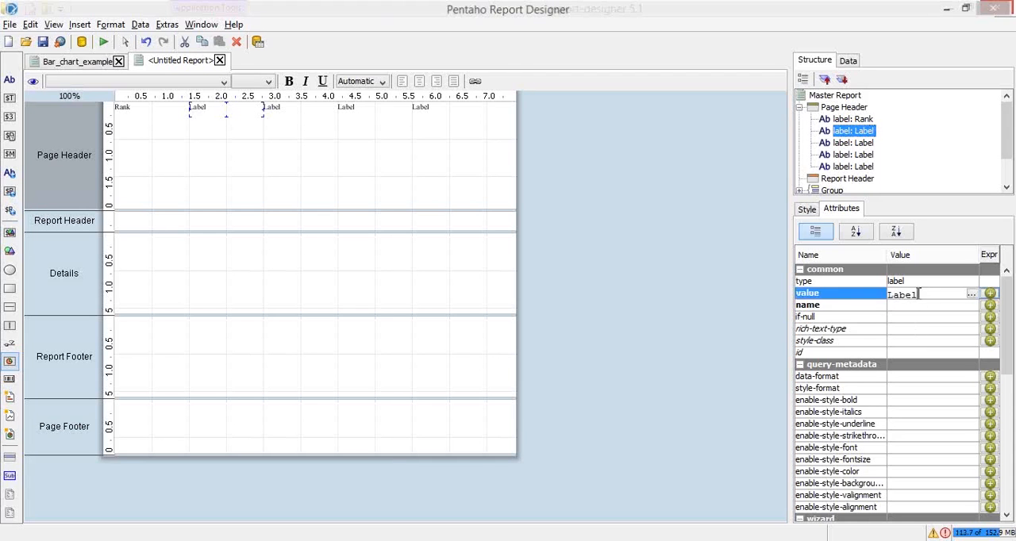
{"action": "left_click_drag", "start_coordinate": [921, 295], "coordinate": [877, 296]}
{"action": "type", "text": "Compan"}
{"action": "key", "text": "Return"}
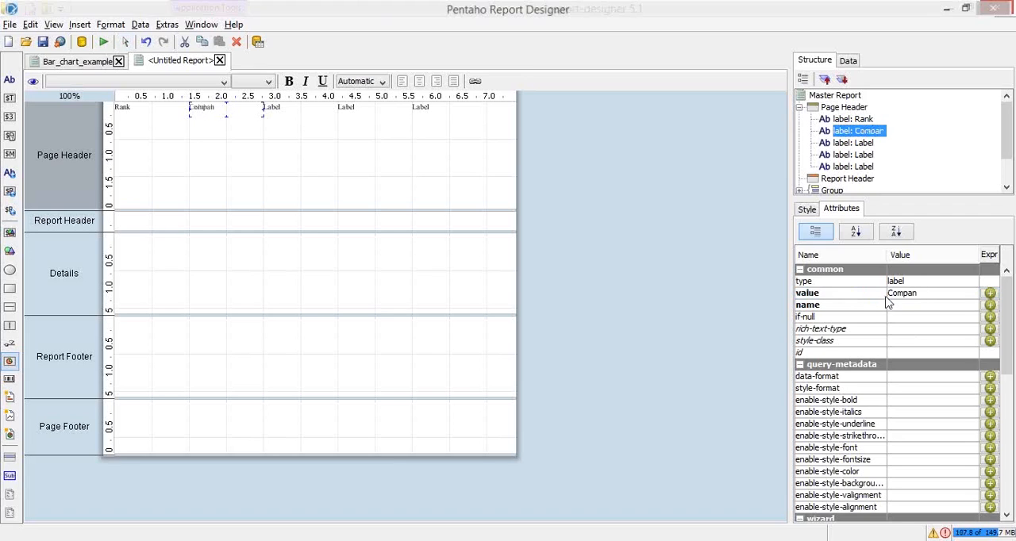
{"action": "left_click", "coordinate": [934, 293]}
{"action": "left_click", "coordinate": [935, 292]}
{"action": "type", "text": "y"}
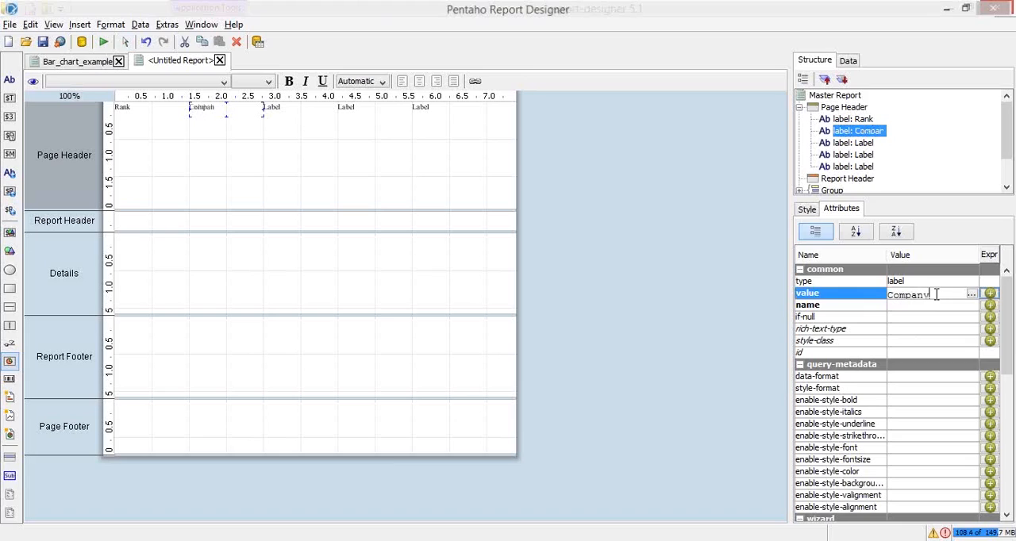
{"action": "key", "text": "Return"}
Set the value of the third Page Header label to "Country"
{"action": "left_click", "coordinate": [864, 143]}
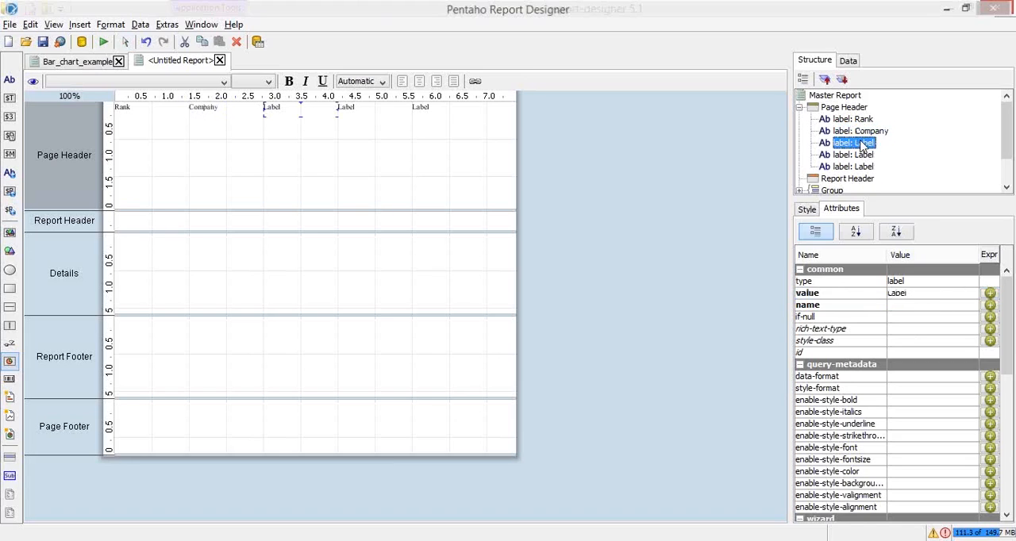
{"action": "left_click", "coordinate": [923, 294]}
{"action": "key", "text": "BackSpace"}
{"action": "key", "text": "BackSpace"}
{"action": "key", "text": "BackSpace"}
{"action": "key", "text": "BackSpace"}
{"action": "key", "text": "BackSpace"}
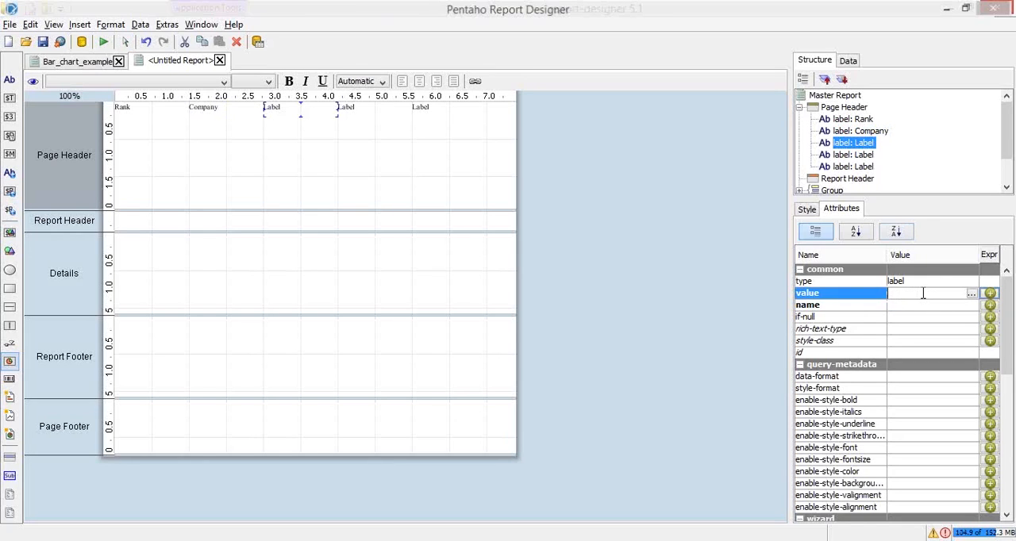
{"action": "type", "text": "Country"}
{"action": "key", "text": "Return"}
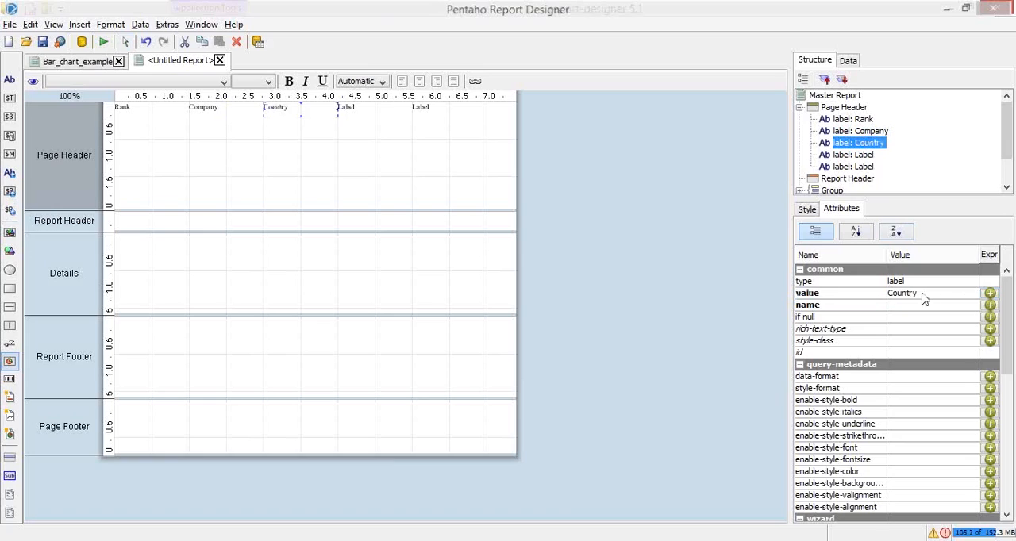
Set the value of the fourth Page Header label to "Profit", as named on the example slide
{"action": "left_click", "coordinate": [871, 154]}
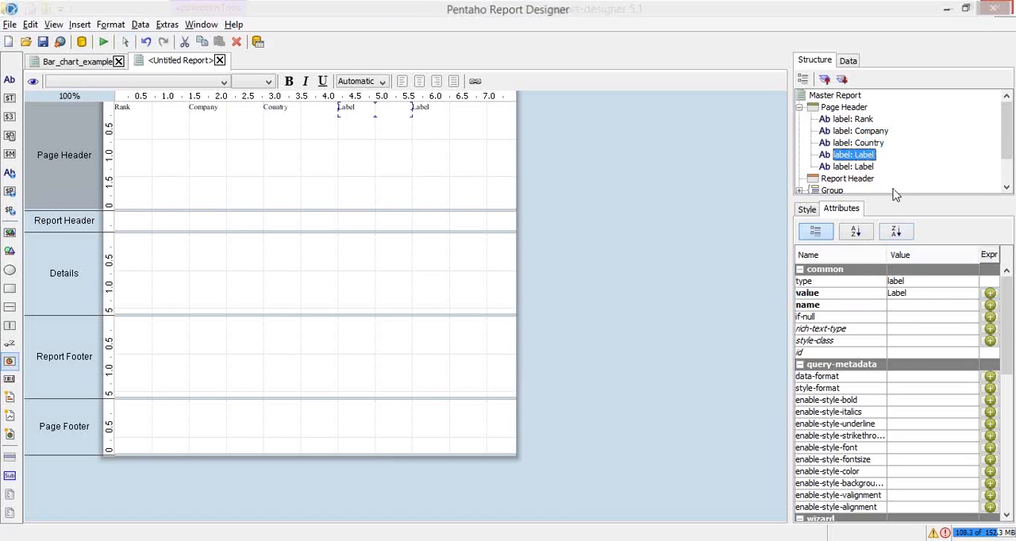
{"action": "left_click", "coordinate": [935, 293]}
{"action": "key", "text": "BackSpace"}
{"action": "key", "text": "BackSpace"}
{"action": "key", "text": "BackSpace"}
{"action": "key", "text": "BackSpace"}
{"action": "key", "text": "BackSpace"}
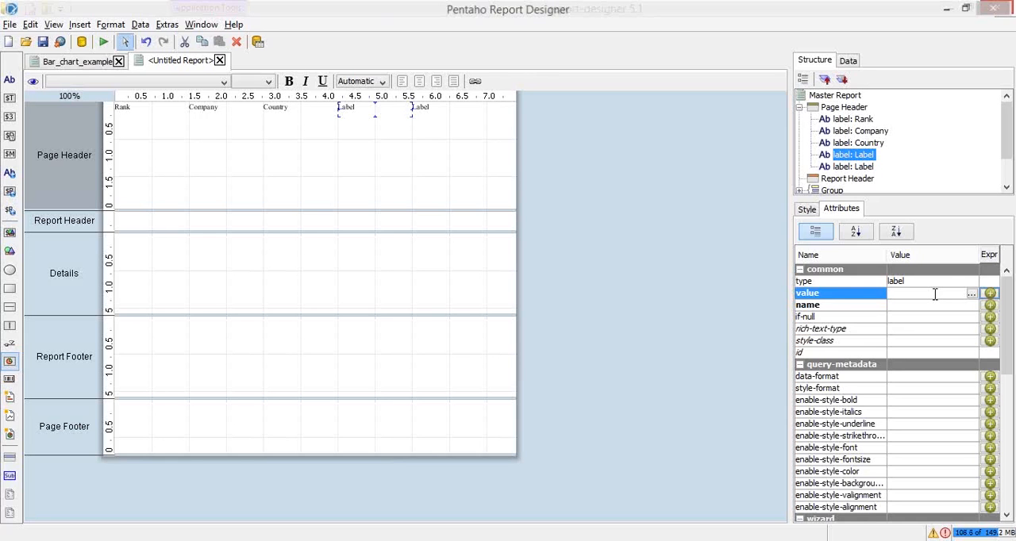
{"action": "type", "text": "Profit"}
{"action": "key", "text": "Return"}
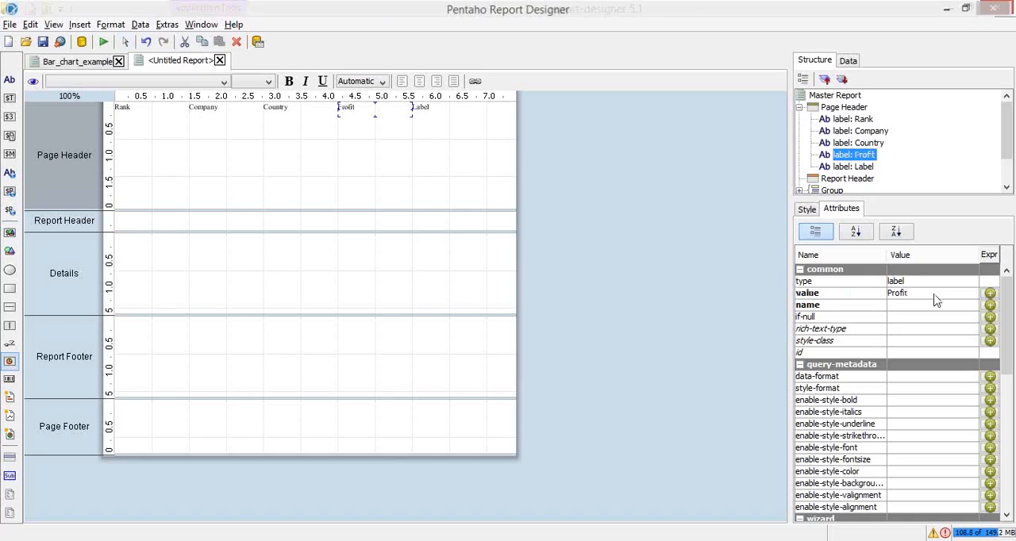
Set the value of the fifth Page Header label to "Sales"
{"action": "left_click", "coordinate": [858, 168]}
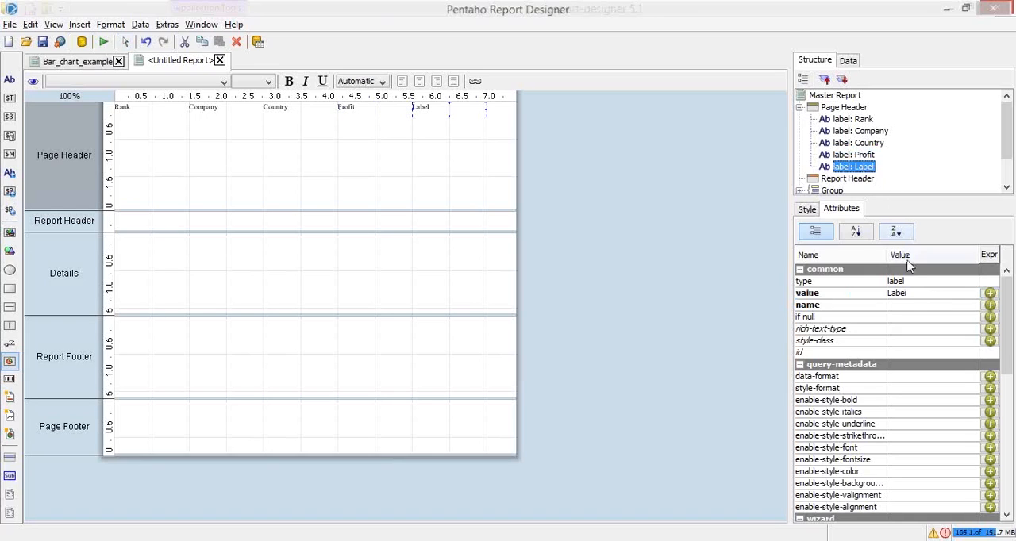
{"action": "left_click", "coordinate": [918, 294]}
{"action": "key", "text": "BackSpace"}
{"action": "key", "text": "BackSpace"}
{"action": "key", "text": "BackSpace"}
{"action": "key", "text": "BackSpace"}
{"action": "key", "text": "BackSpace"}
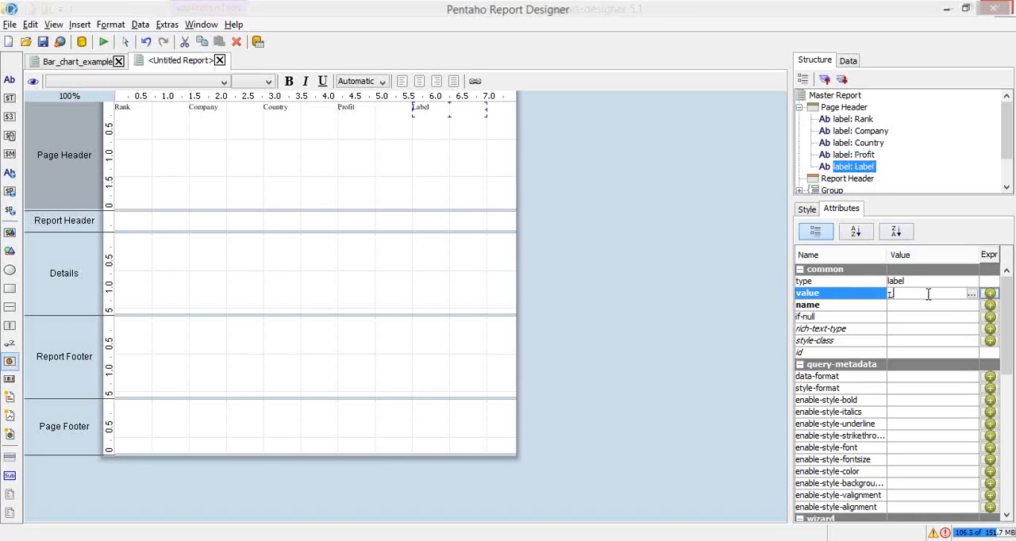
{"action": "type", "text": "S1"}
{"action": "type", "text": "les"}
{"action": "key", "text": "Return"}
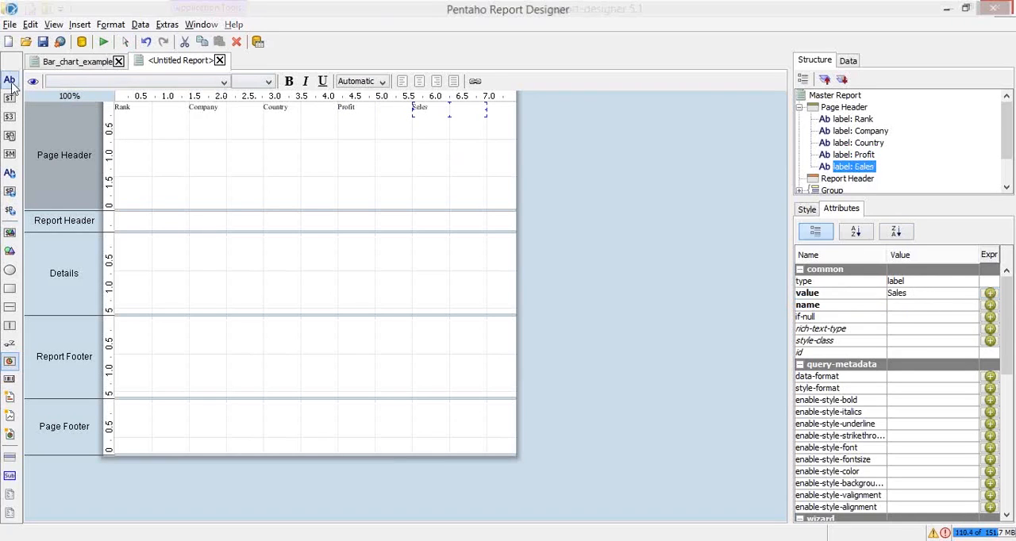
Check the example slide for the remaining heading and add a sixth label after Sales in the Page Header band
{"action": "key", "text": "alt+Tab"}
{"action": "key", "text": "alt+Tab"}
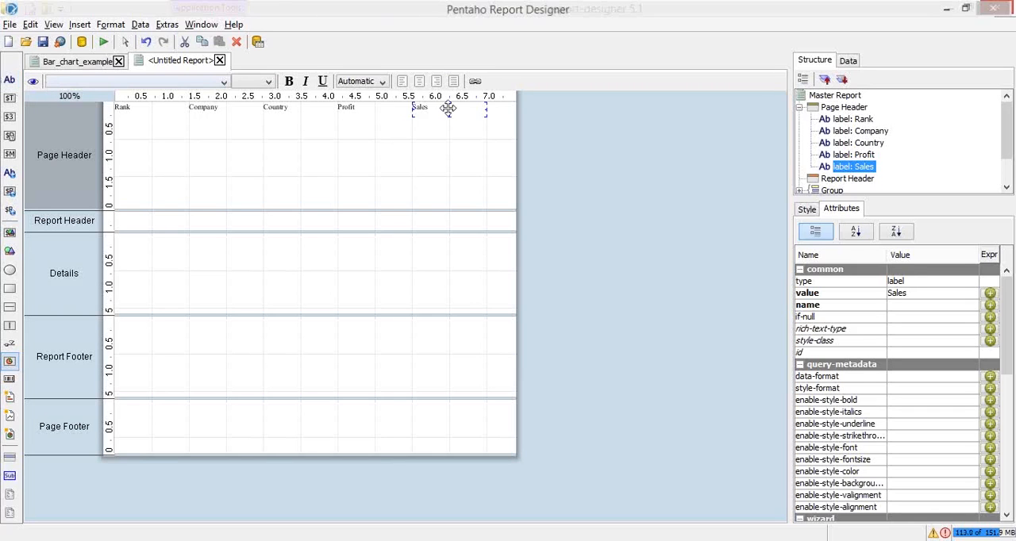
{"action": "left_click", "coordinate": [864, 108]}
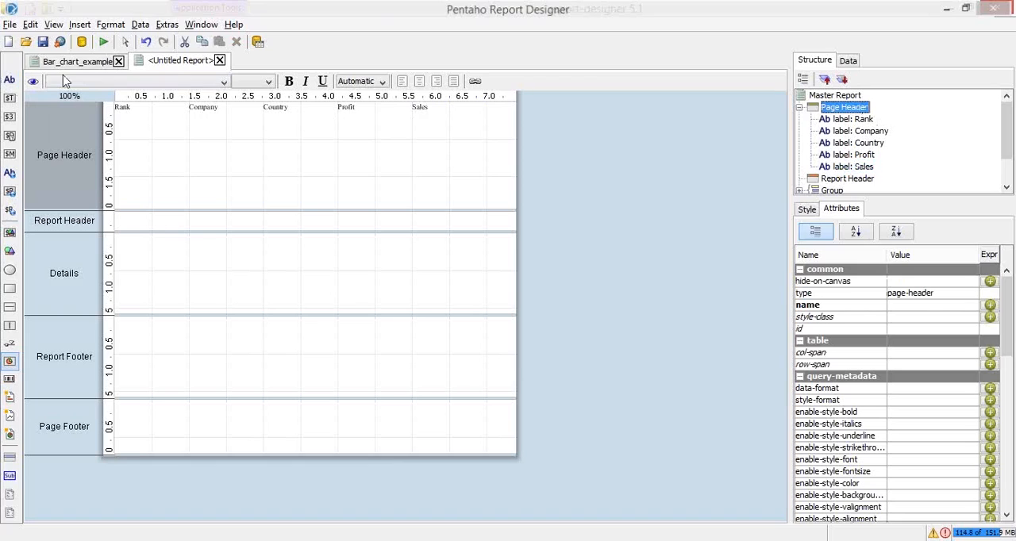
{"action": "left_click_drag", "start_coordinate": [9, 80], "coordinate": [485, 105]}
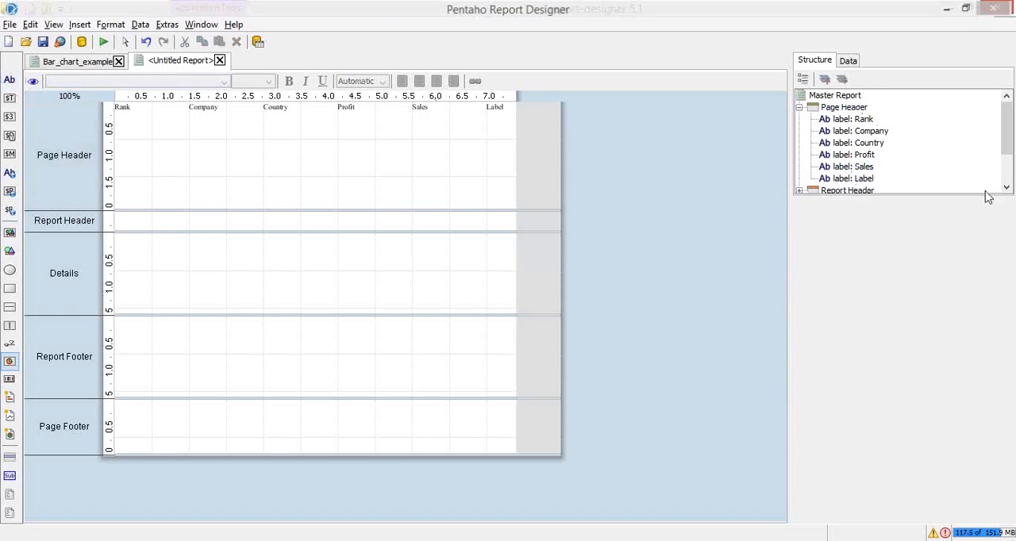
Set the value of the sixth Page Header label to "mcap"
{"action": "left_click", "coordinate": [865, 179]}
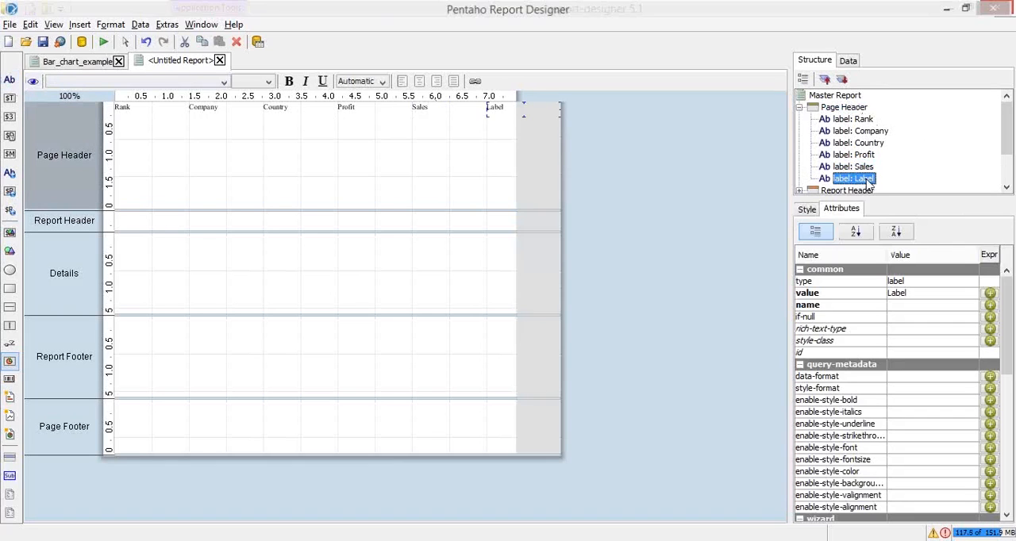
{"action": "left_click", "coordinate": [926, 296]}
{"action": "key", "text": "BackSpace"}
{"action": "key", "text": "BackSpace"}
{"action": "key", "text": "BackSpace"}
{"action": "key", "text": "BackSpace"}
{"action": "key", "text": "BackSpace"}
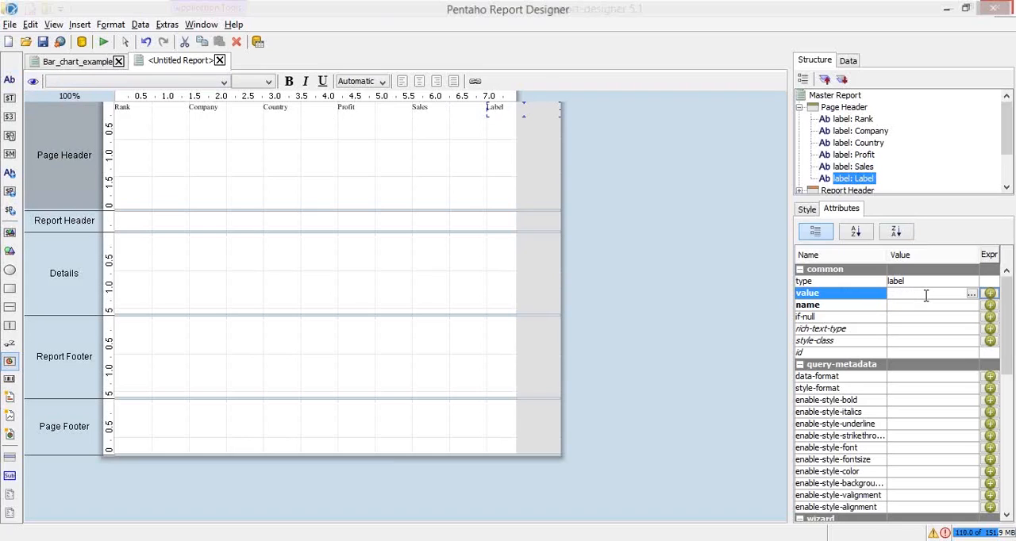
{"action": "type", "text": "mcap"}
{"action": "key", "text": "Return"}
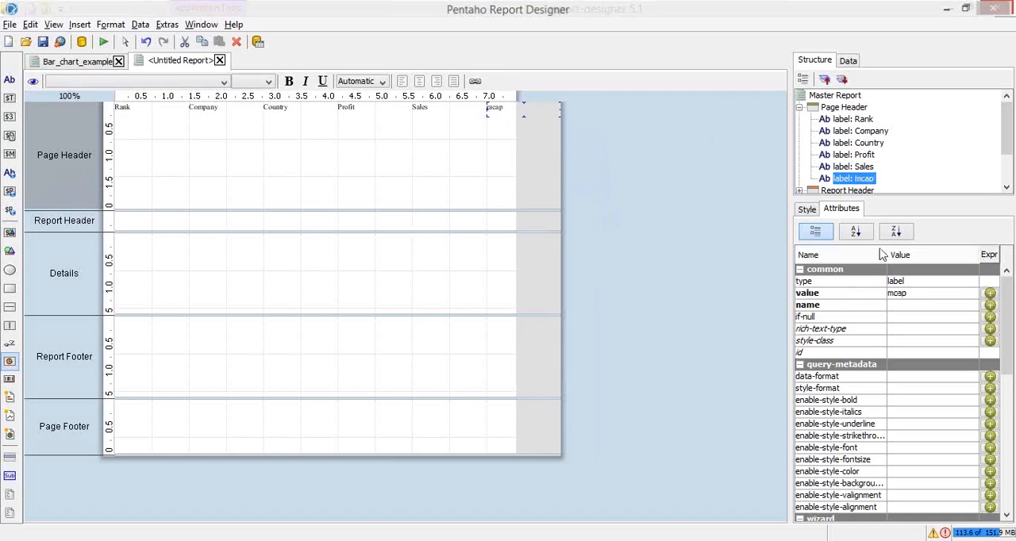
Set the width of the Rank label in the Page Header band to 20
{"action": "left_click", "coordinate": [807, 209]}
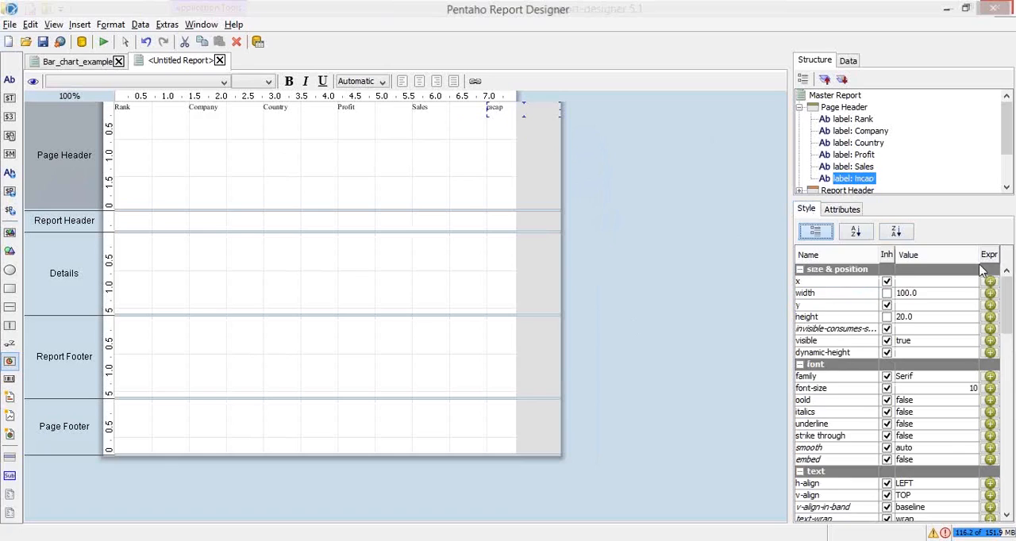
{"action": "left_click", "coordinate": [119, 111]}
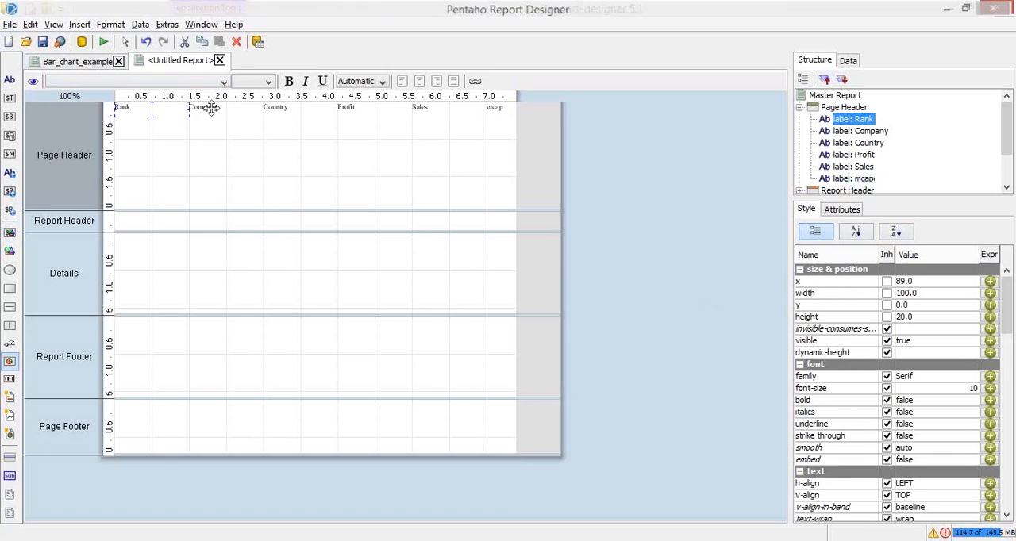
{"action": "left_click", "coordinate": [211, 109]}
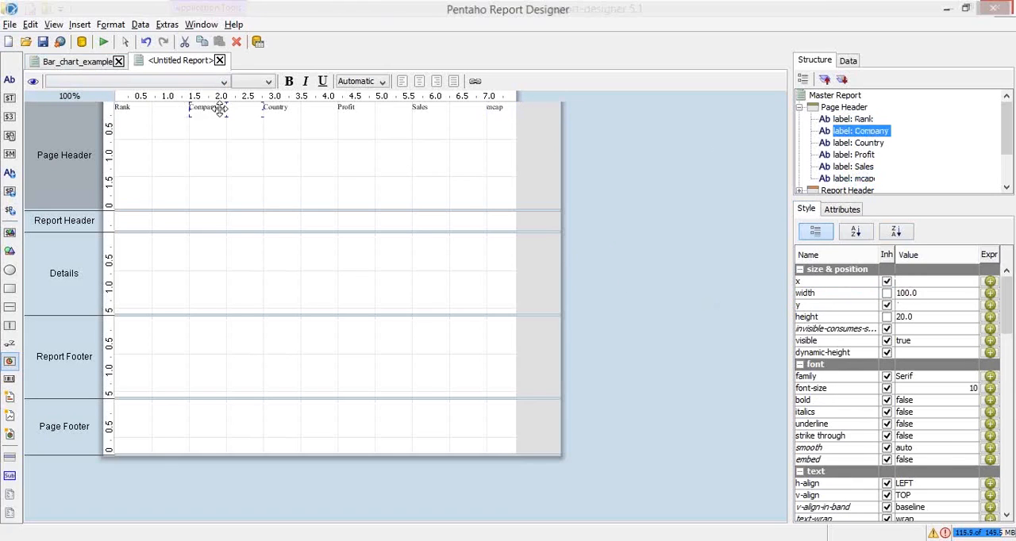
{"action": "left_click", "coordinate": [125, 108]}
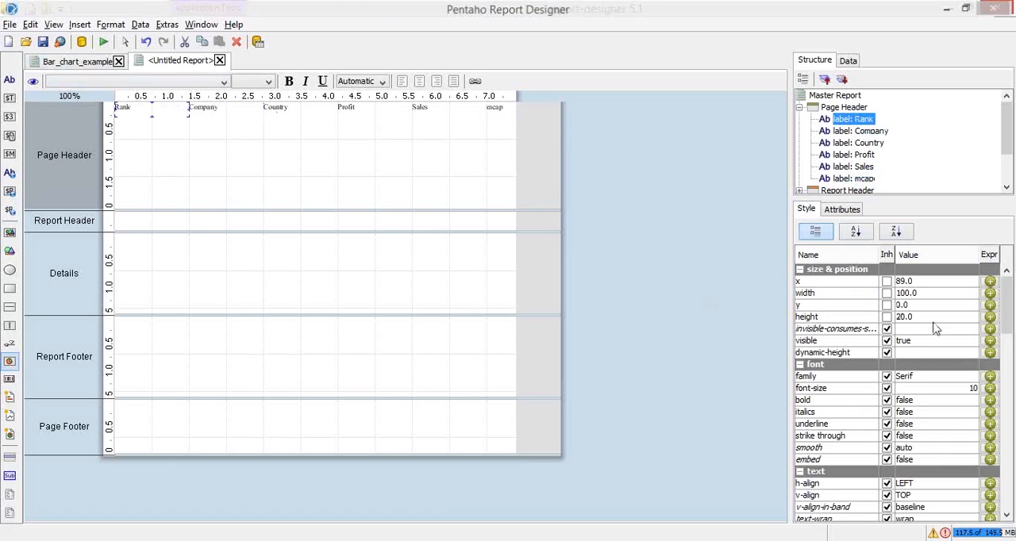
{"action": "left_click", "coordinate": [926, 282]}
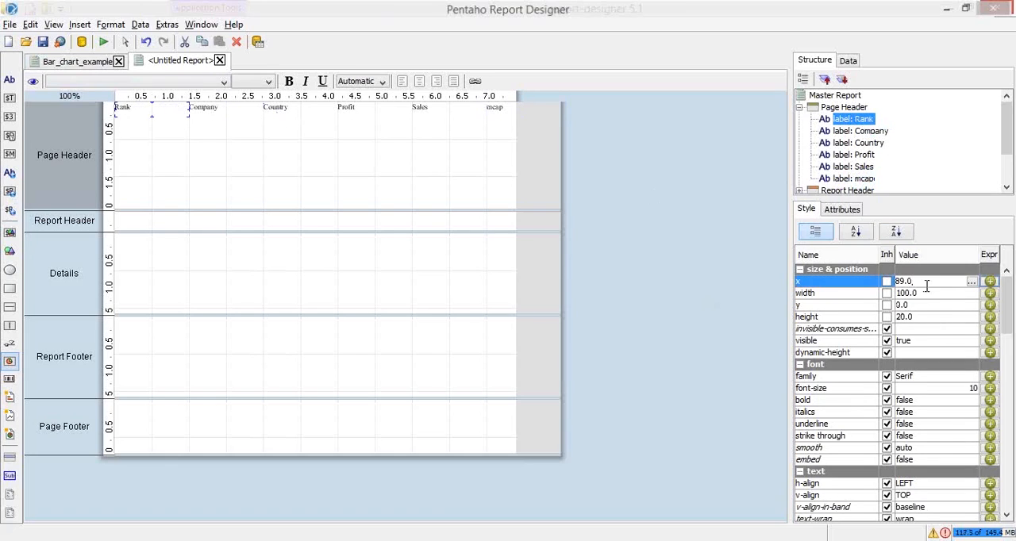
{"action": "left_click", "coordinate": [936, 294]}
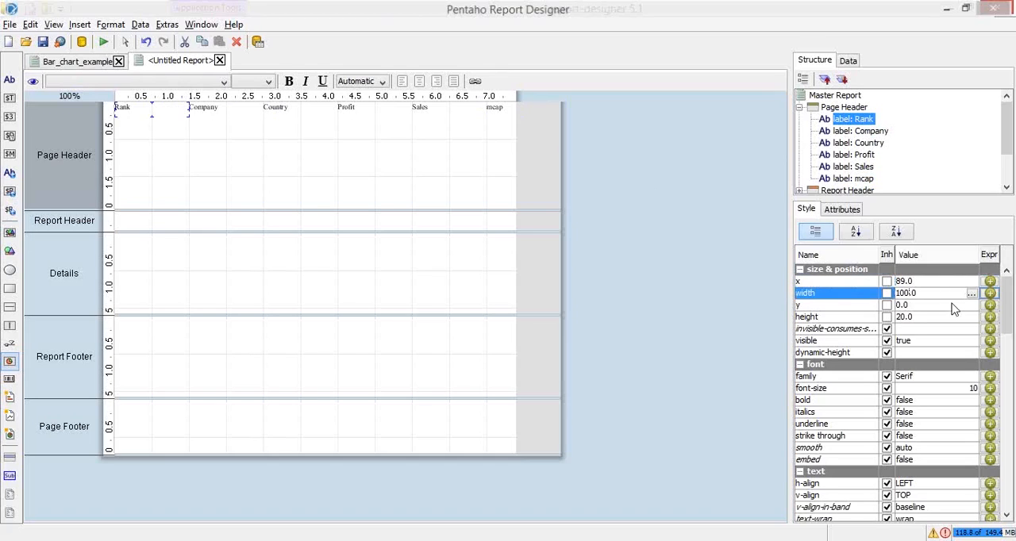
{"action": "key", "text": "shift+Left"}
{"action": "key", "text": "shift+Left"}
{"action": "type", "text": "2"}
{"action": "key", "text": "Return"}
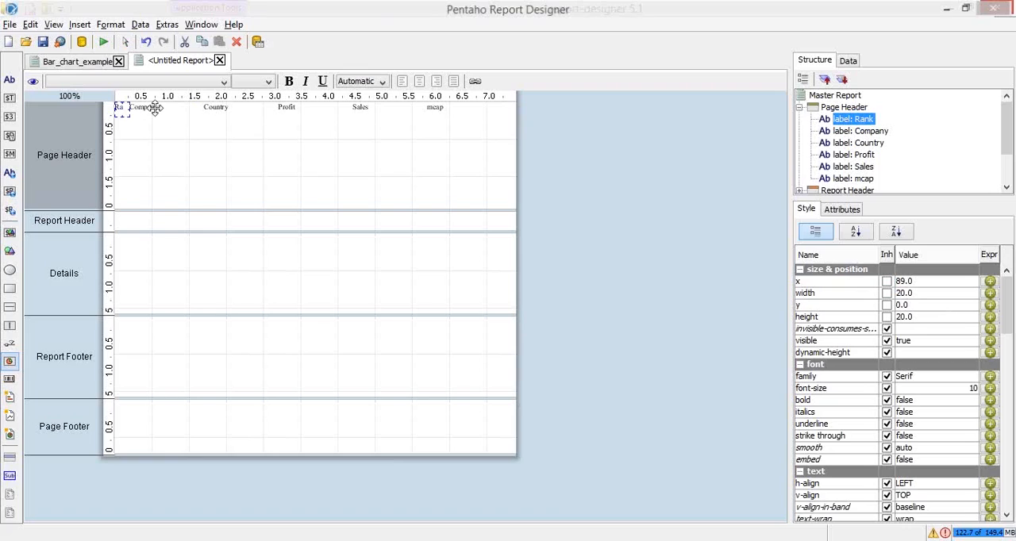
Set the width of the Rank label to 40 so its full heading fits
{"action": "left_click", "coordinate": [155, 109]}
{"action": "left_click", "coordinate": [122, 108]}
{"action": "left_click", "coordinate": [906, 293]}
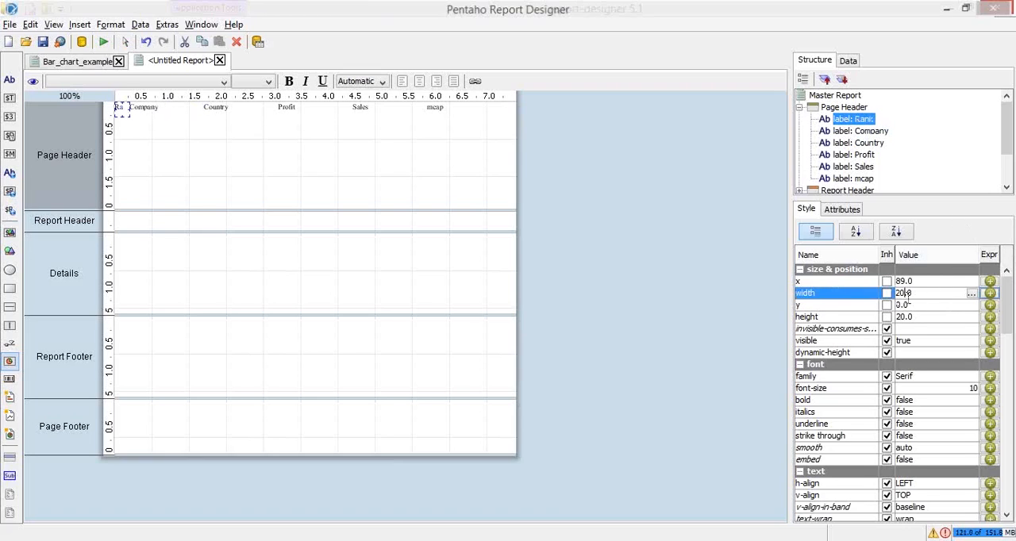
{"action": "key", "text": "BackSpace"}
{"action": "type", "text": "4"}
{"action": "key", "text": "Return"}
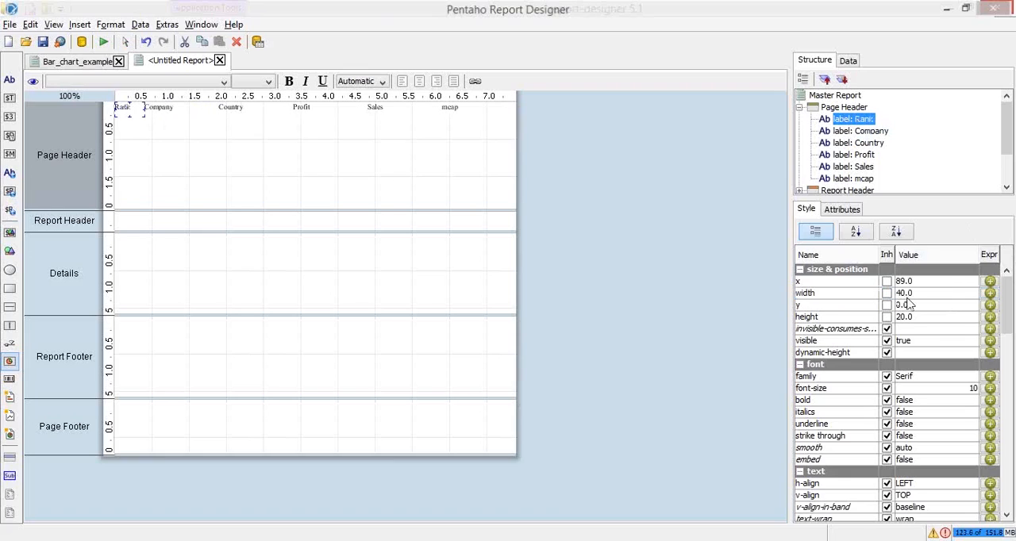
Shrink the Page Header band's height so it just fits the row of column heading labels
{"action": "left_click", "coordinate": [378, 109]}
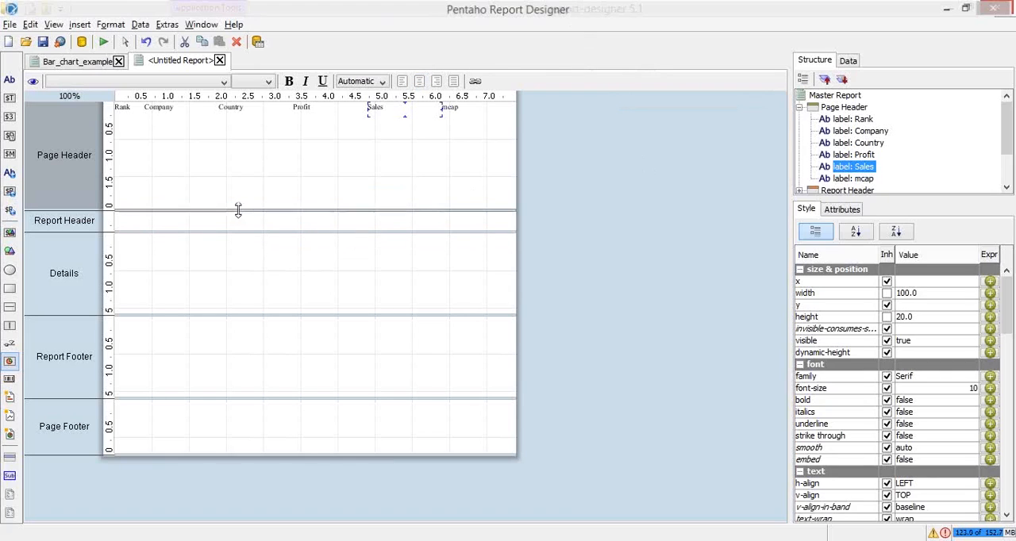
{"action": "left_click_drag", "start_coordinate": [235, 201], "coordinate": [245, 120]}
{"action": "left_click", "coordinate": [476, 106]}
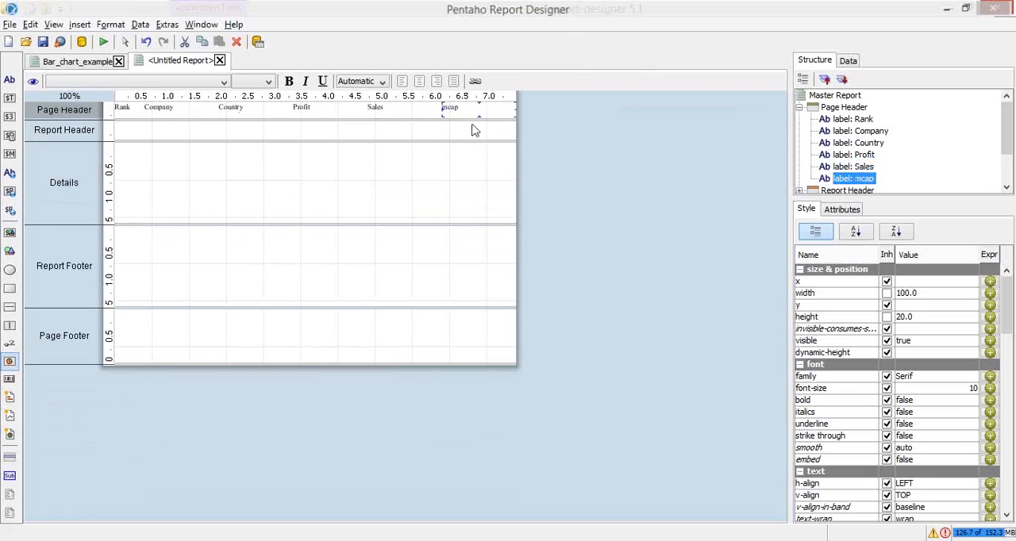
Select all six Page Header labels and set their background color to the yellow EAD452
{"action": "left_click", "coordinate": [149, 117]}
{"action": "left_click", "coordinate": [161, 114], "text": "shift"}
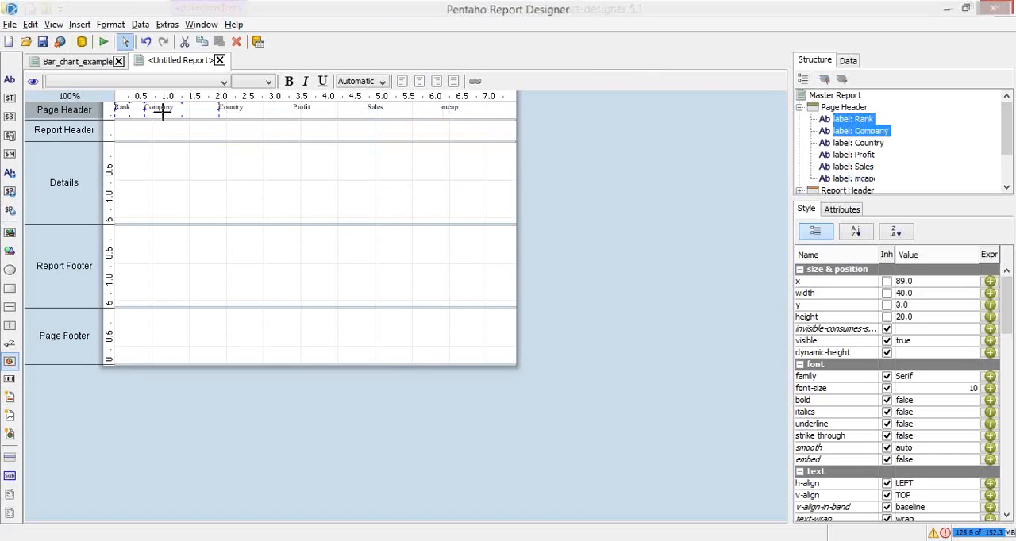
{"action": "left_click_drag", "start_coordinate": [176, 111], "coordinate": [490, 116]}
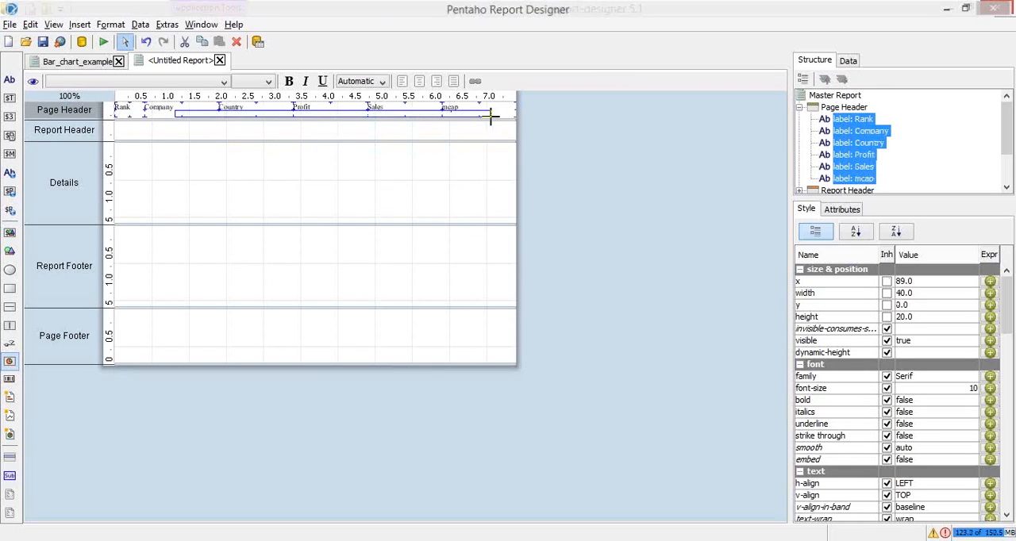
{"action": "left_click_drag", "start_coordinate": [490, 116], "coordinate": [491, 116]}
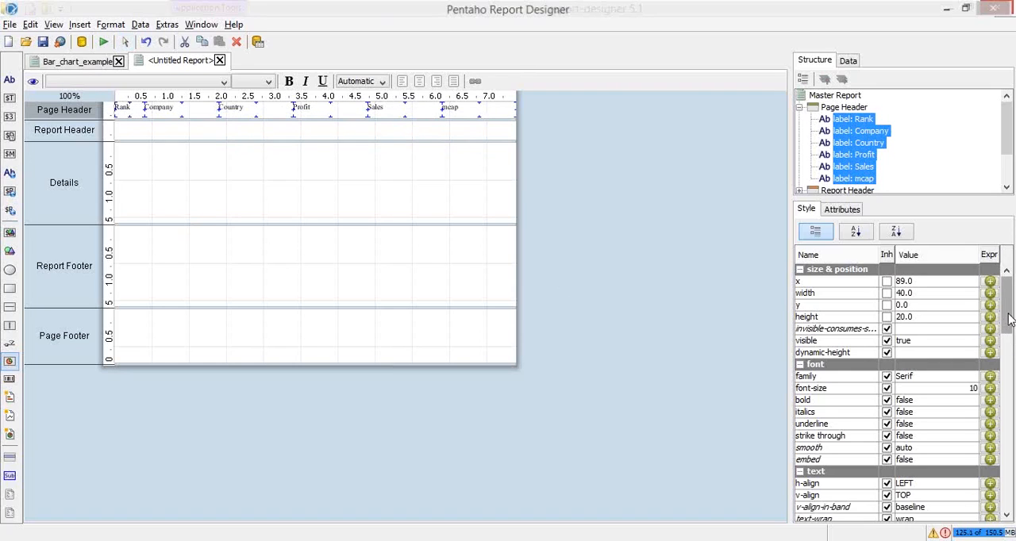
{"action": "scroll", "coordinate": [1010, 325], "scroll_direction": "down", "scroll_amount": 1}
{"action": "left_click_drag", "start_coordinate": [1011, 325], "coordinate": [1010, 363]}
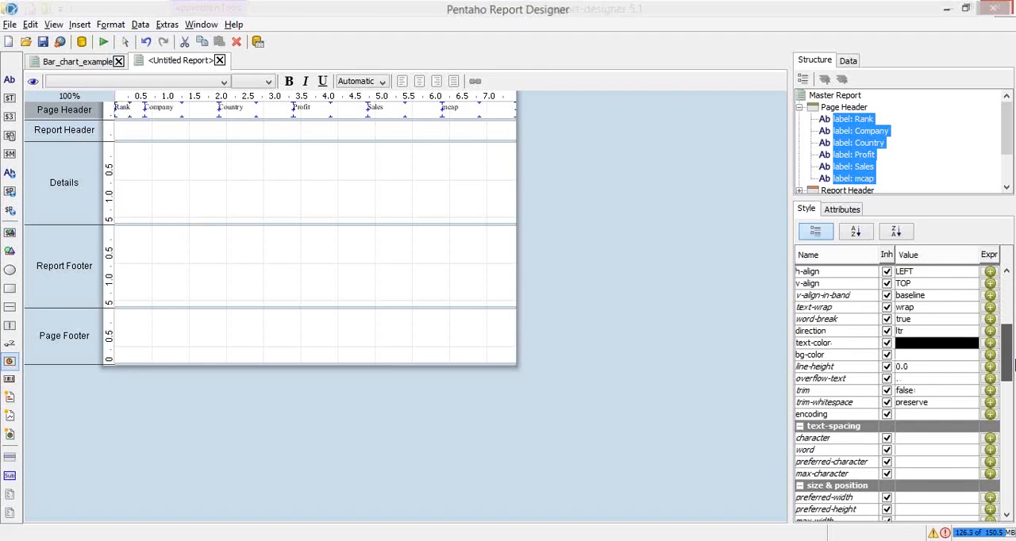
{"action": "left_click", "coordinate": [970, 353]}
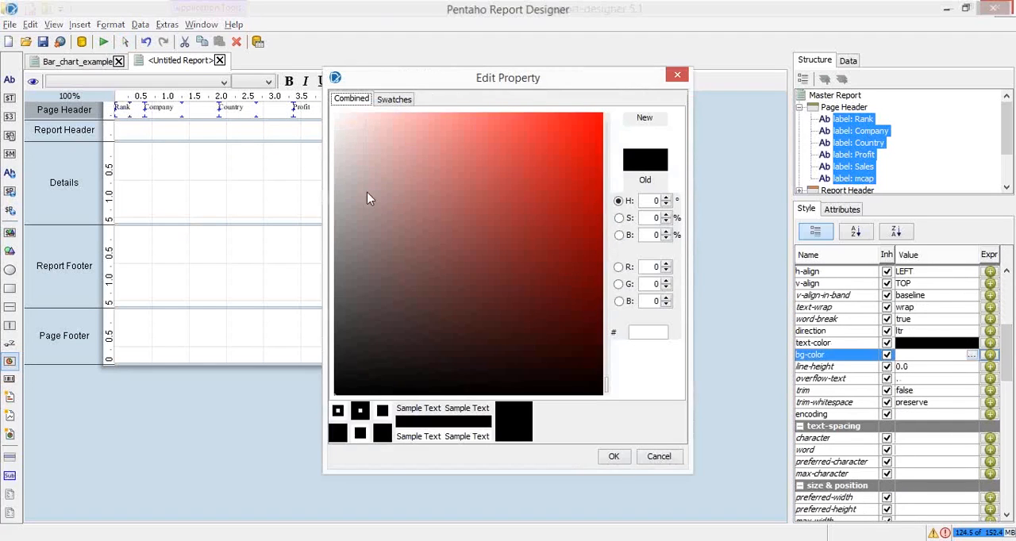
{"action": "left_click", "coordinate": [416, 263]}
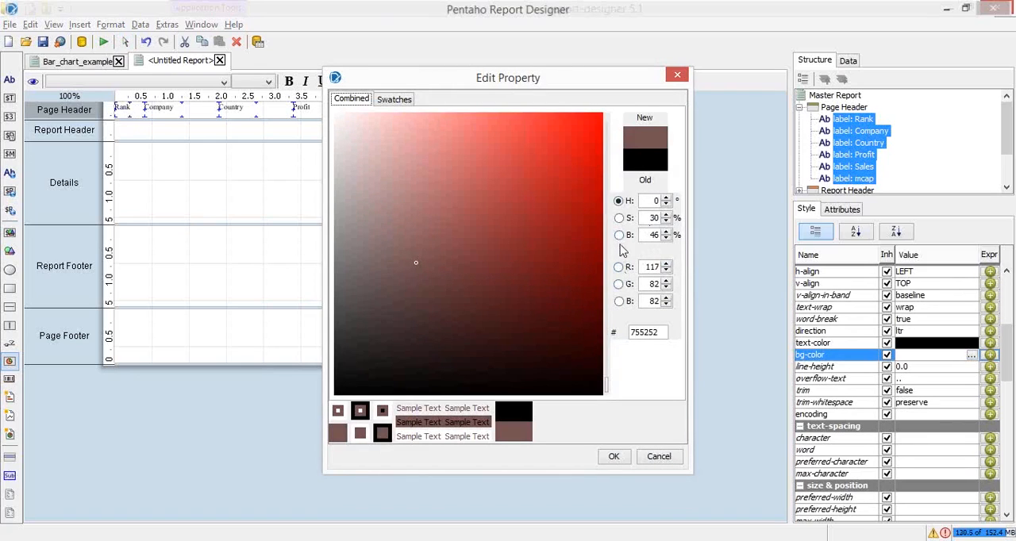
{"action": "left_click", "coordinate": [620, 301]}
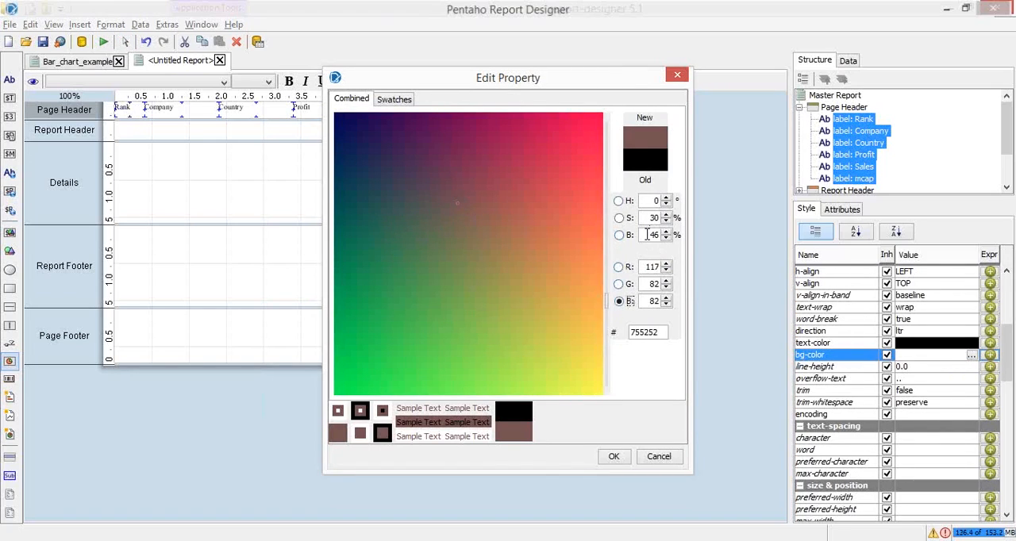
{"action": "left_click", "coordinate": [581, 347]}
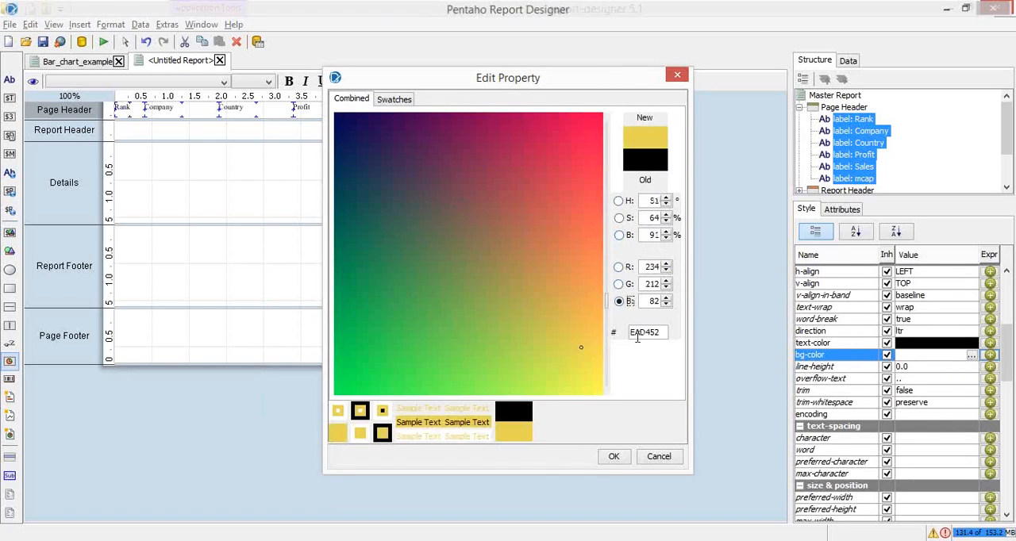
{"action": "left_click", "coordinate": [613, 458]}
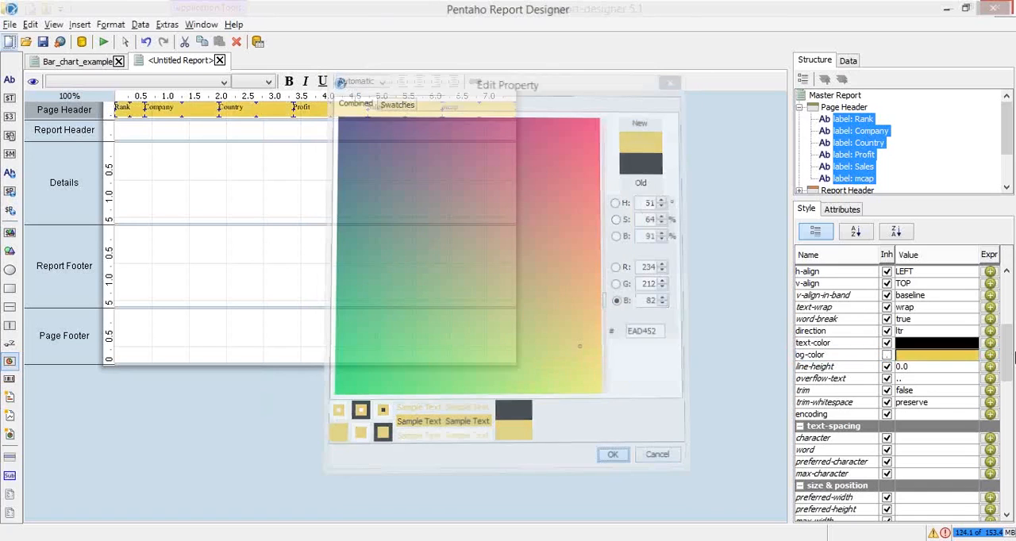
Set the text color of the six selected heading labels to the dark blue 000891
{"action": "left_click", "coordinate": [953, 343]}
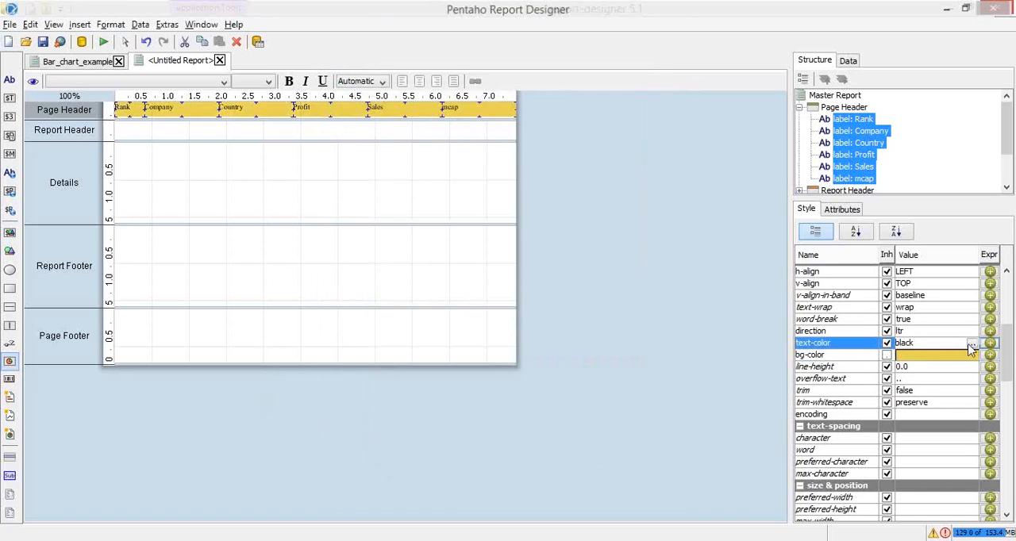
{"action": "left_click", "coordinate": [974, 342]}
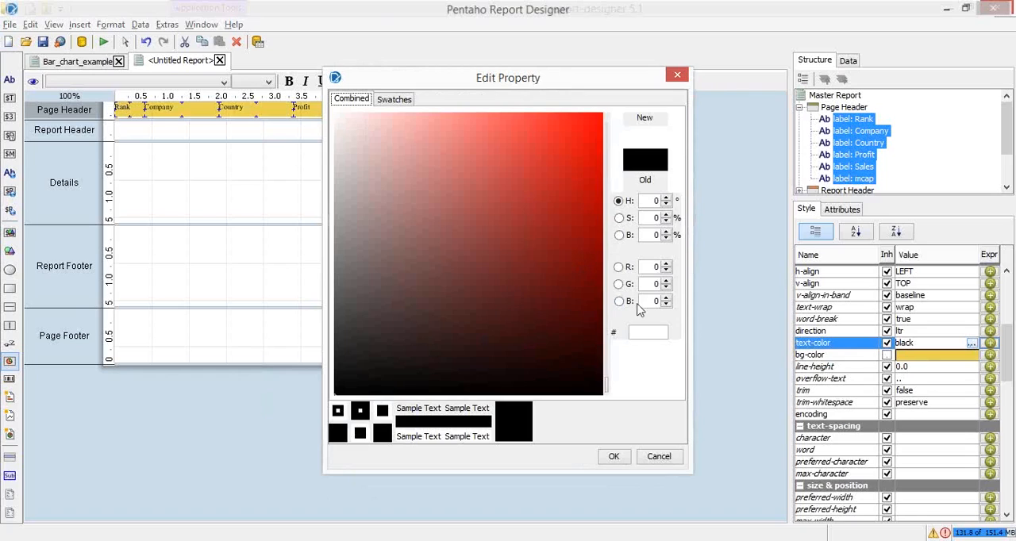
{"action": "left_click", "coordinate": [620, 302]}
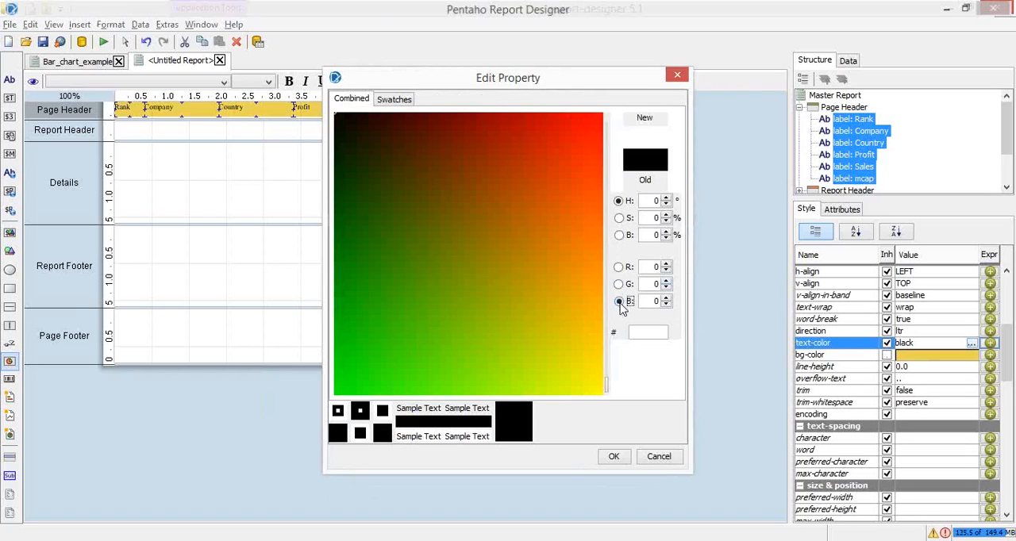
{"action": "left_click", "coordinate": [619, 284]}
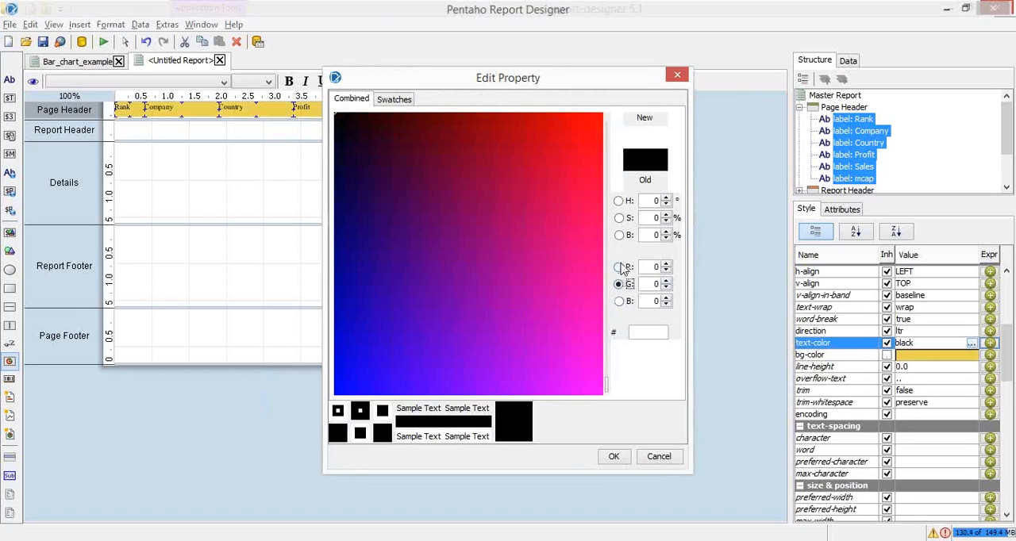
{"action": "left_click", "coordinate": [619, 235]}
{"action": "left_click", "coordinate": [620, 218]}
{"action": "left_click", "coordinate": [620, 268]}
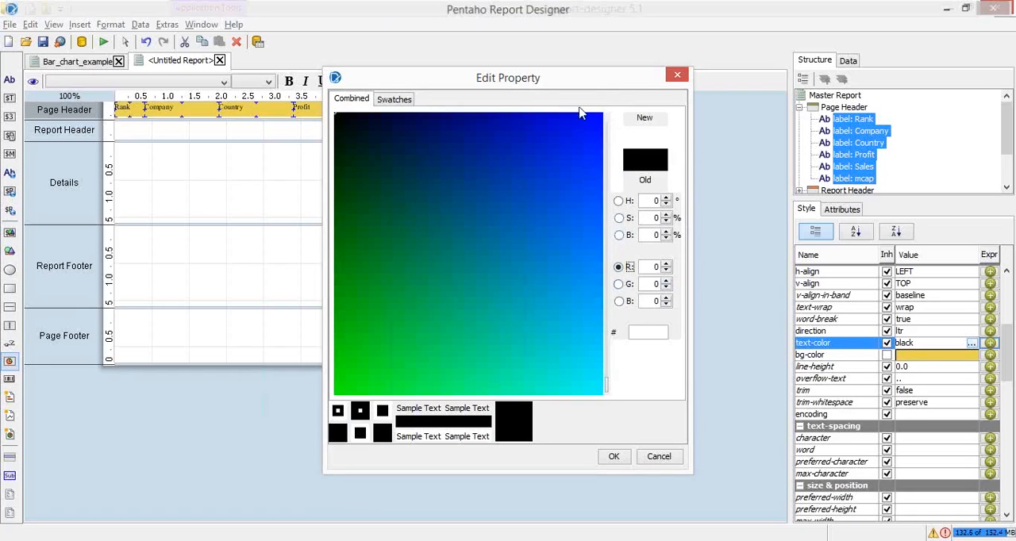
{"action": "left_click", "coordinate": [596, 133]}
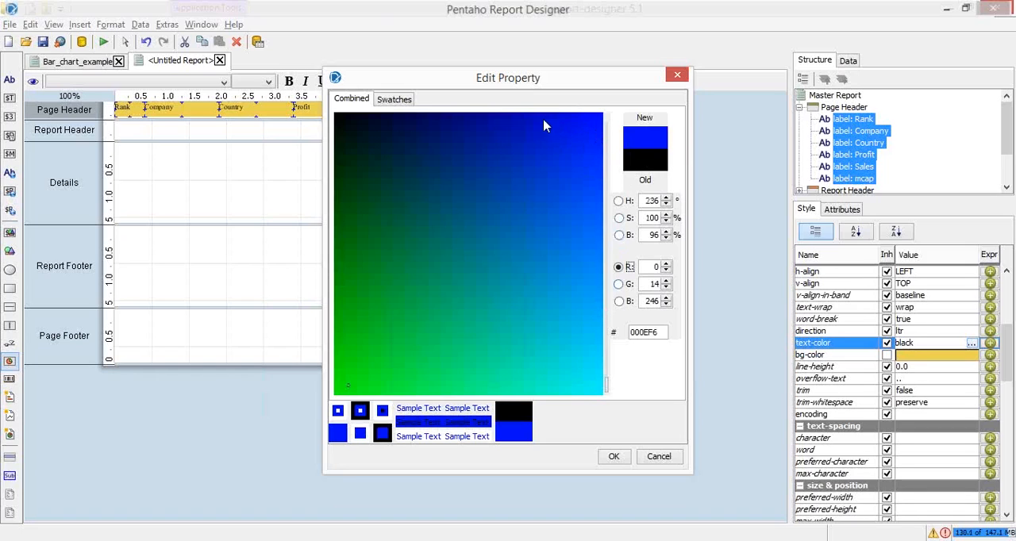
{"action": "left_click", "coordinate": [488, 129]}
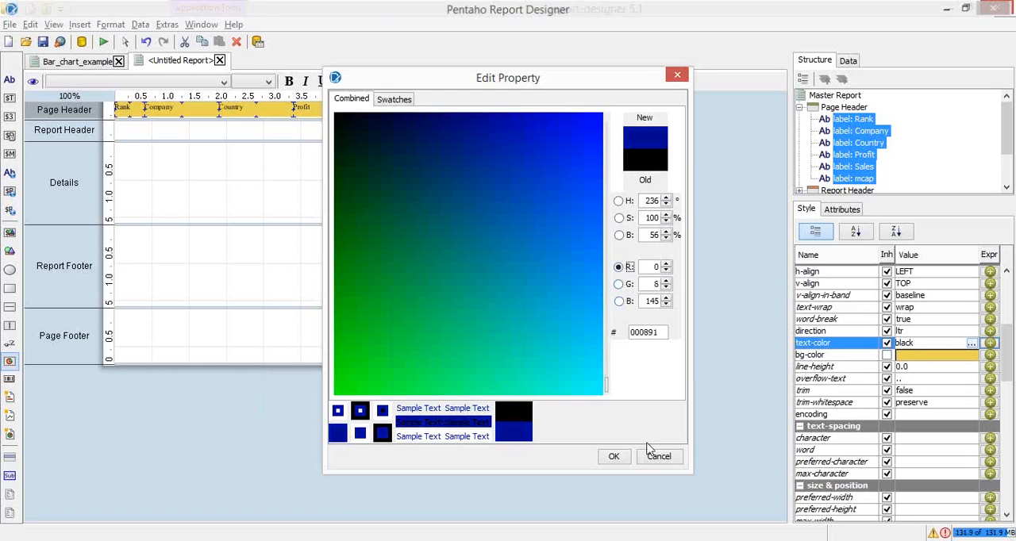
{"action": "left_click", "coordinate": [613, 456]}
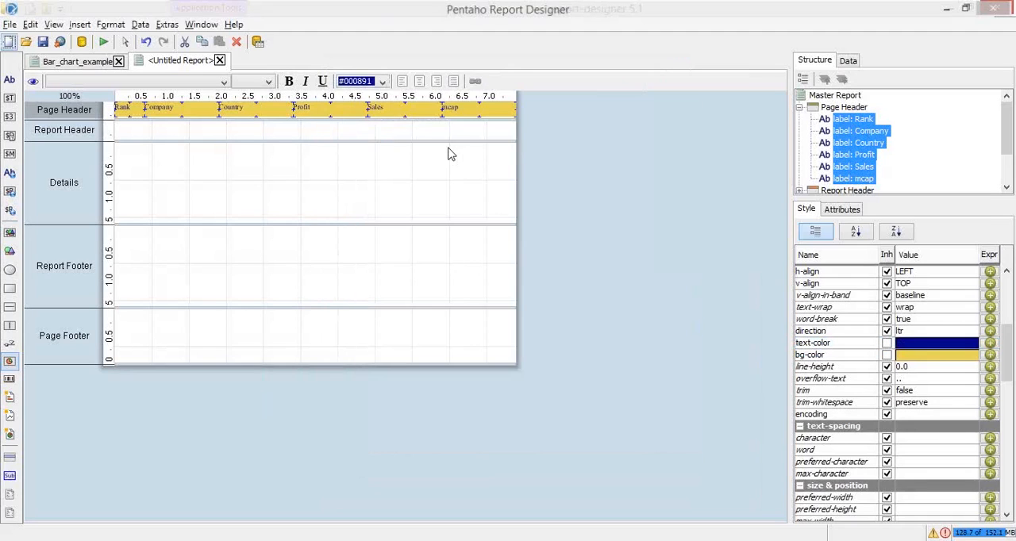
Swap the two colors of the selected heading labels, making the text color #ead452 and the background color #000891
{"action": "left_click", "coordinate": [952, 356]}
{"action": "left_click_drag", "start_coordinate": [972, 362], "coordinate": [887, 362]}
{"action": "key", "text": "ctrl+c"}
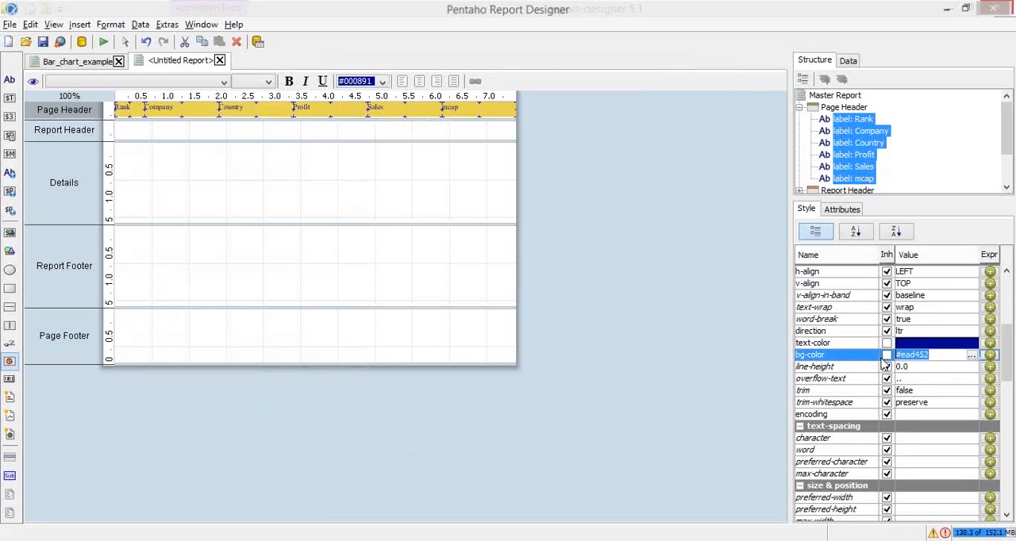
{"action": "left_click", "coordinate": [931, 343]}
{"action": "key", "text": "ctrl+v"}
{"action": "key", "text": "shift+End"}
{"action": "key", "text": "ctrl+c"}
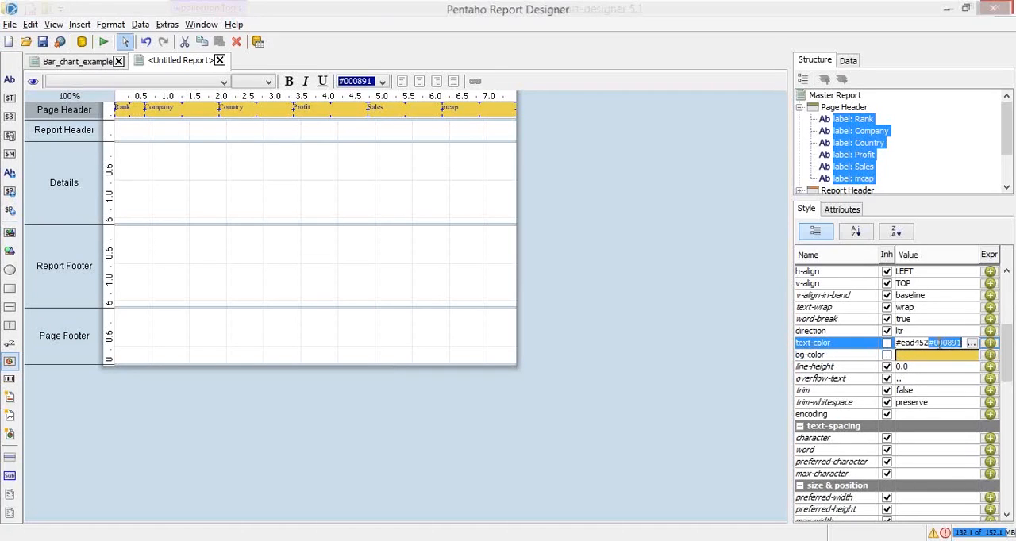
{"action": "key", "text": "Delete"}
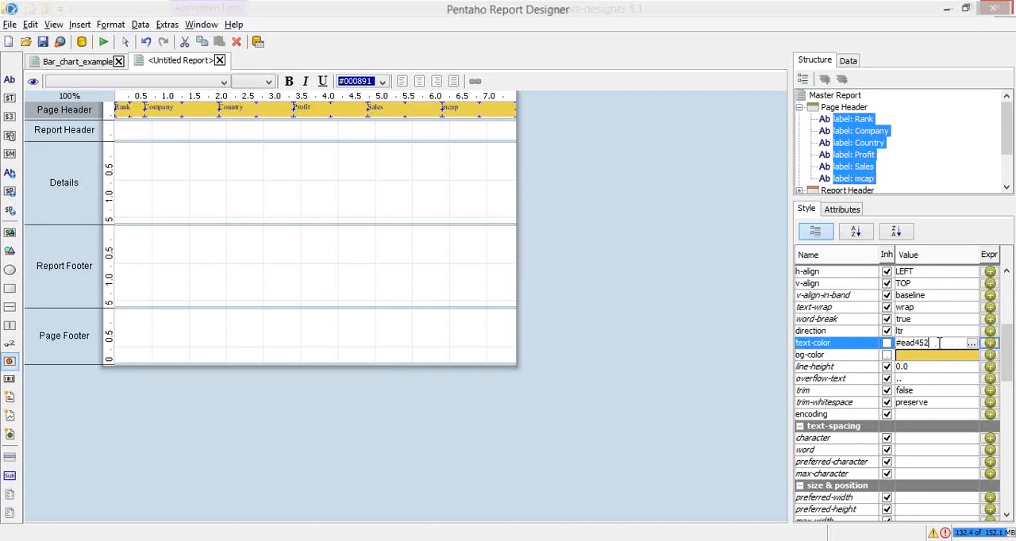
{"action": "left_click", "coordinate": [915, 355]}
{"action": "left_click_drag", "start_coordinate": [931, 356], "coordinate": [882, 362]}
{"action": "key", "text": "ctrl+v"}
{"action": "key", "text": "Return"}
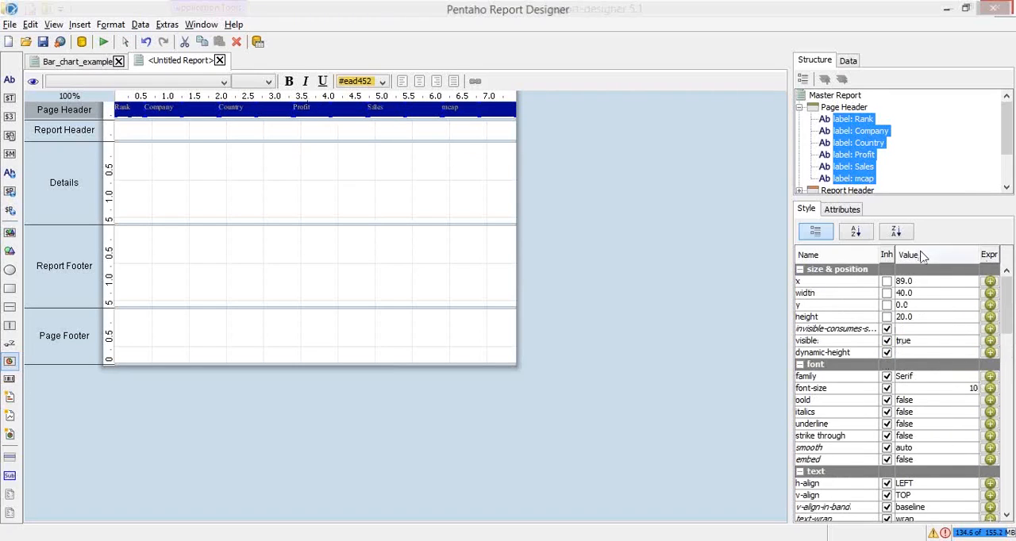
Set the text color of the six heading labels to the near-white #eaf4ef
{"action": "left_click_drag", "start_coordinate": [1011, 318], "coordinate": [1012, 357]}
{"action": "left_click", "coordinate": [936, 370]}
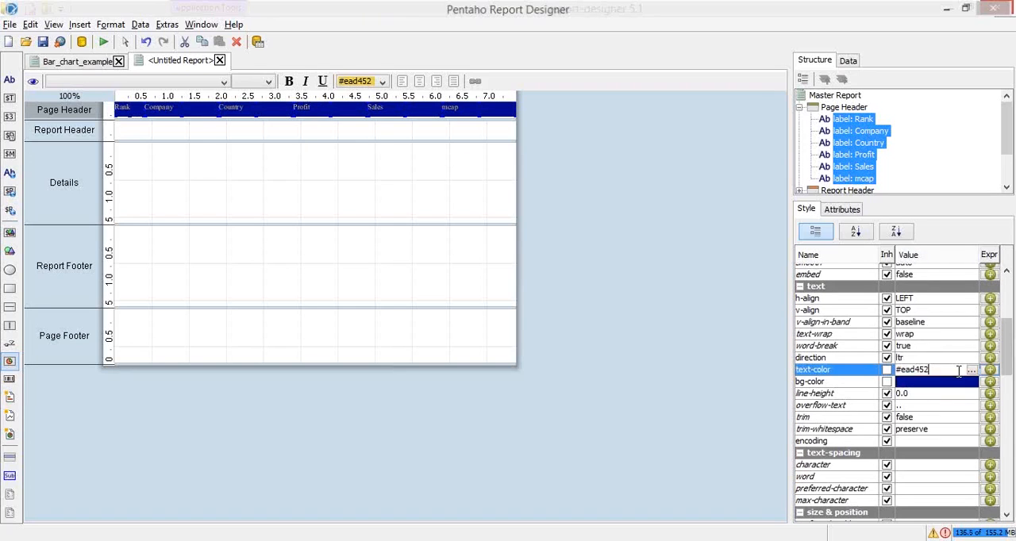
{"action": "left_click", "coordinate": [972, 370]}
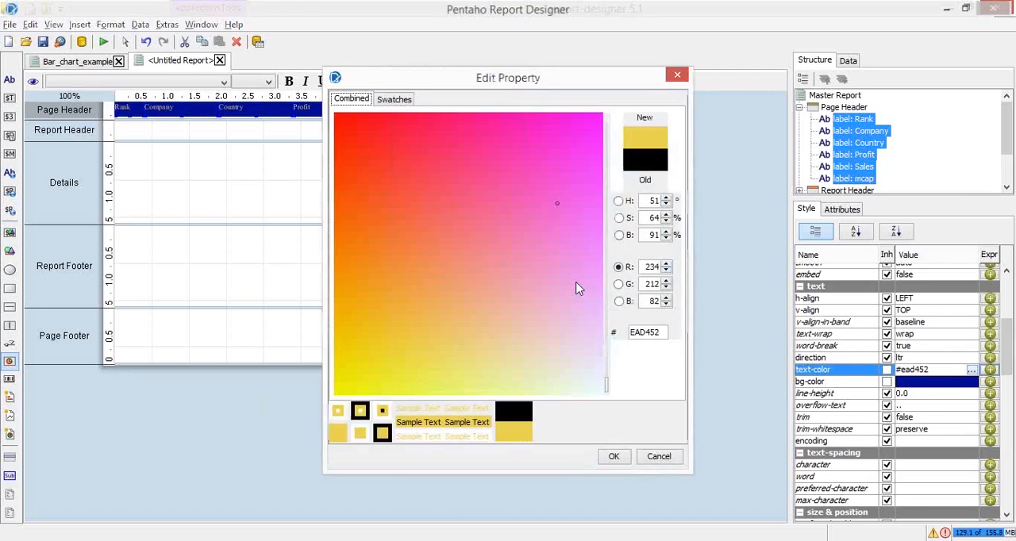
{"action": "left_click", "coordinate": [591, 378]}
{"action": "left_click", "coordinate": [612, 457]}
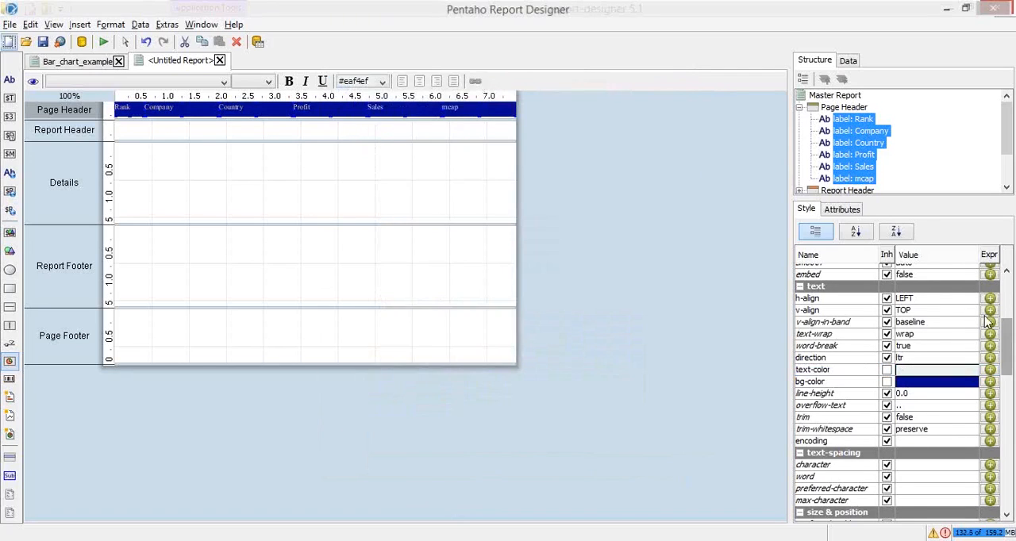
Make the six Page Header labels bold and set their font size to 14
{"action": "scroll", "coordinate": [988, 321], "scroll_direction": "up", "scroll_amount": 5}
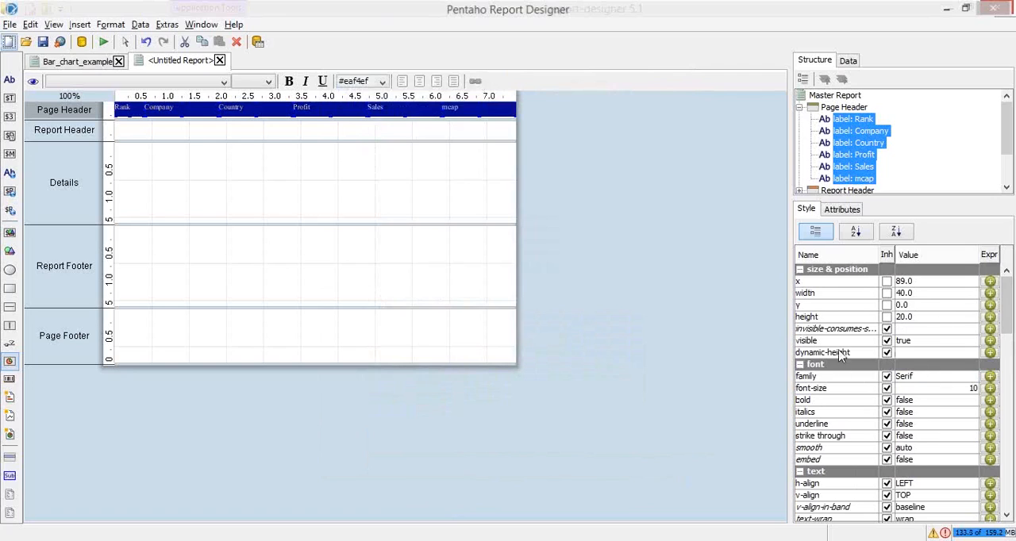
{"action": "left_click", "coordinate": [822, 401]}
{"action": "left_click", "coordinate": [905, 401]}
{"action": "key", "text": "Return"}
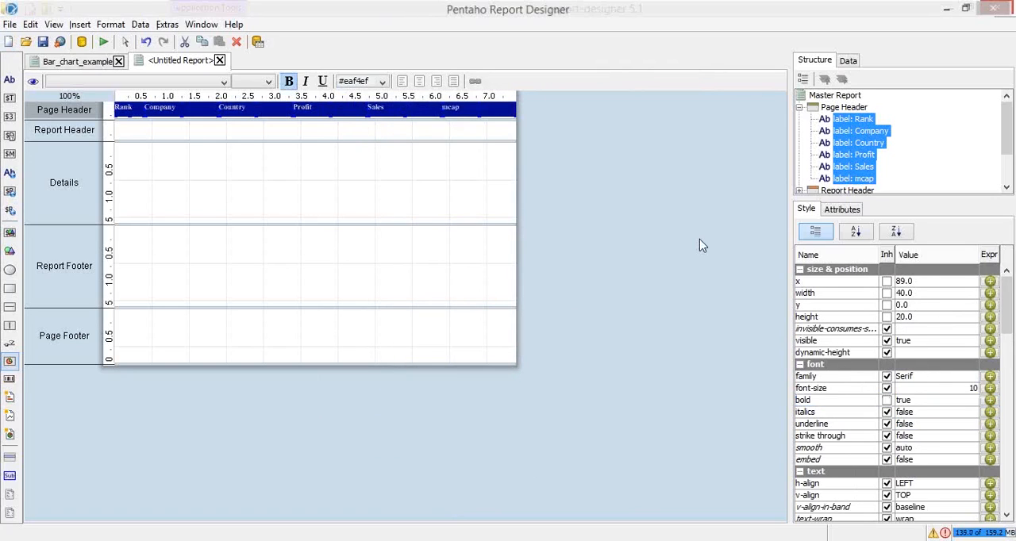
{"action": "double_click", "coordinate": [953, 388]}
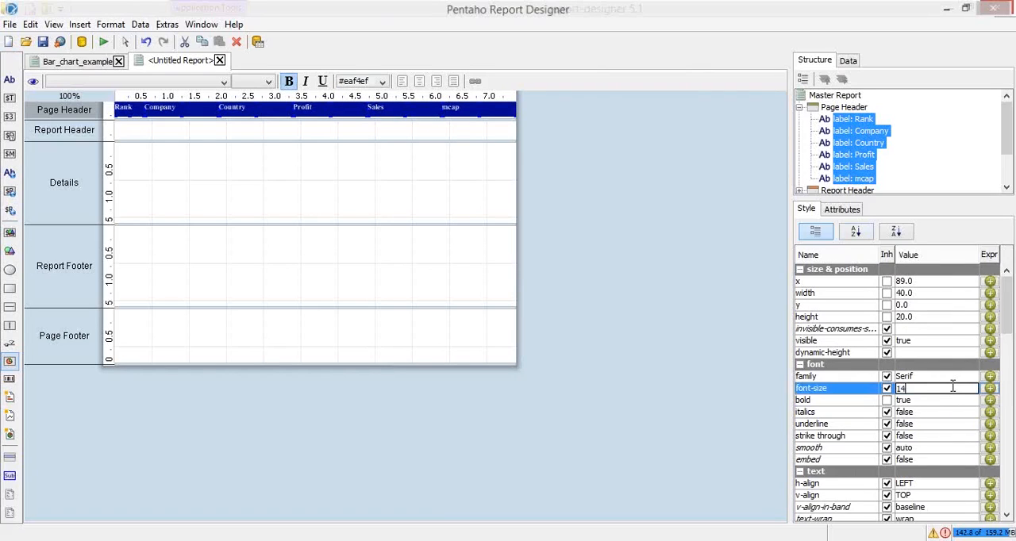
{"action": "type", "text": "14"}
{"action": "key", "text": "Return"}
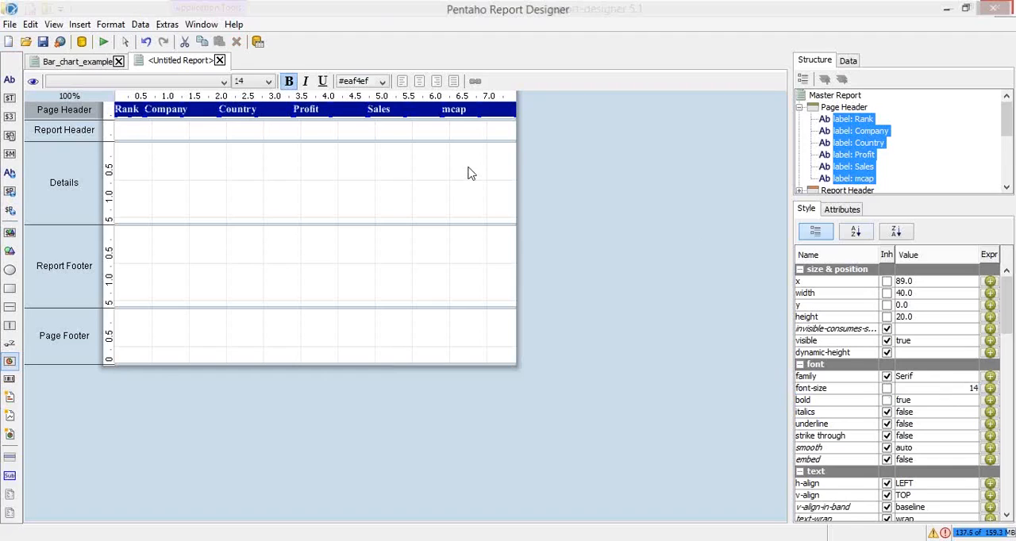
{"action": "left_click", "coordinate": [469, 172]}
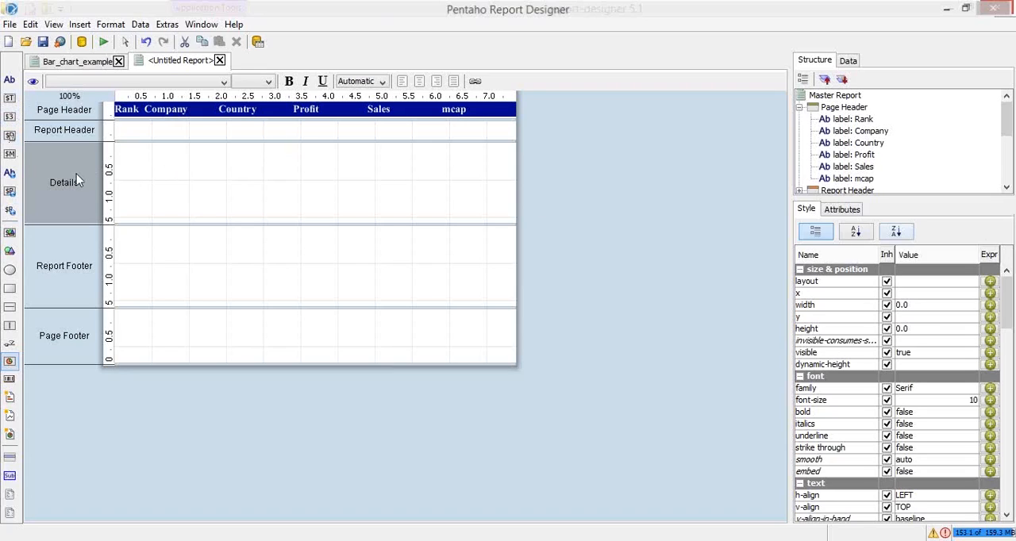
Add a number field to the Details band and set the band's layout to row
{"action": "left_click", "coordinate": [10, 119]}
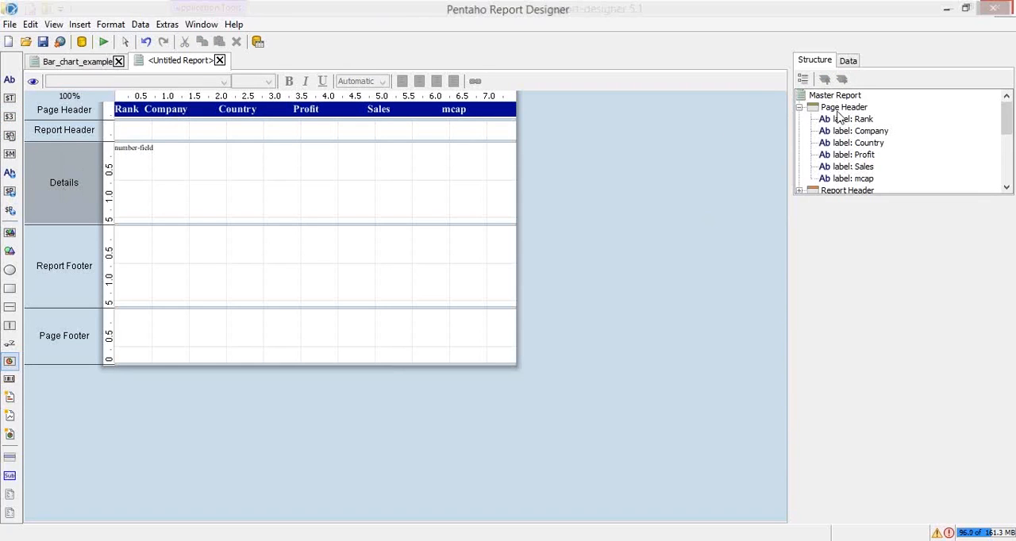
{"action": "left_click", "coordinate": [841, 108]}
{"action": "double_click", "coordinate": [838, 109]}
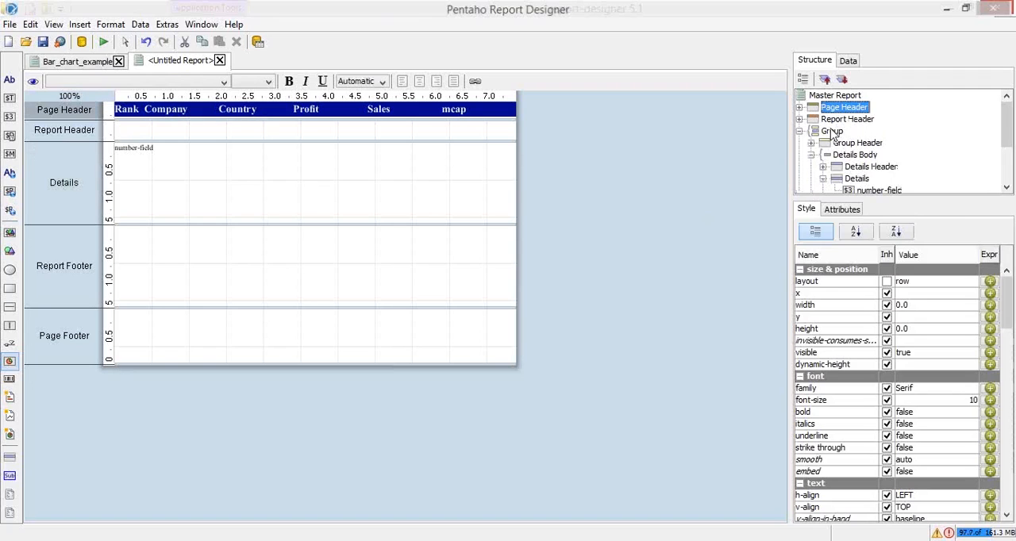
{"action": "left_click", "coordinate": [857, 178]}
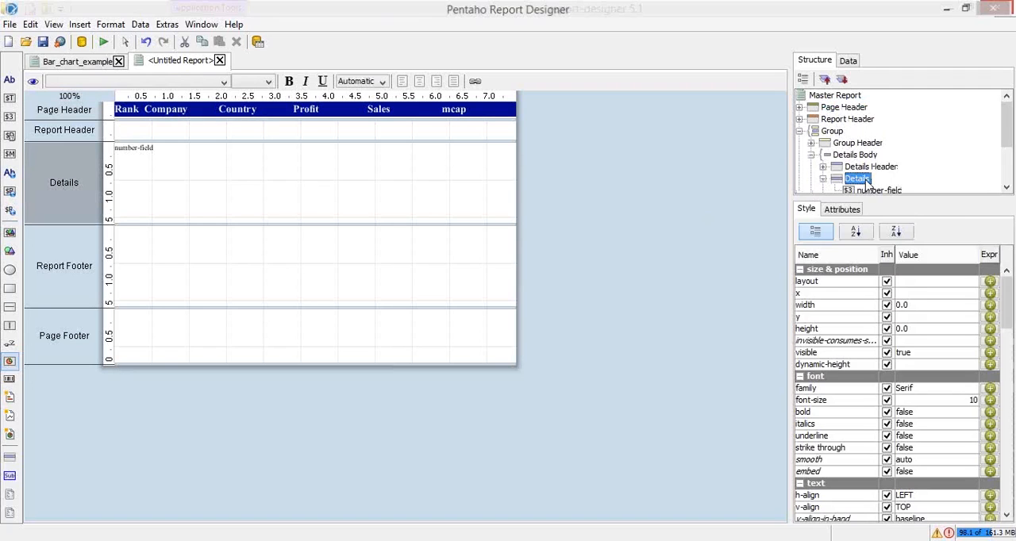
{"action": "left_click", "coordinate": [960, 283]}
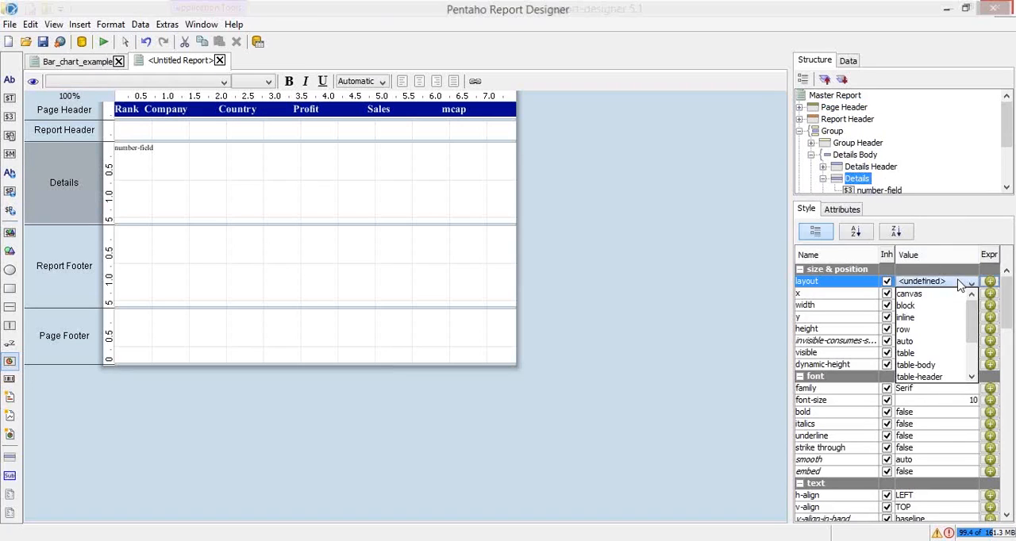
{"action": "left_click", "coordinate": [956, 328]}
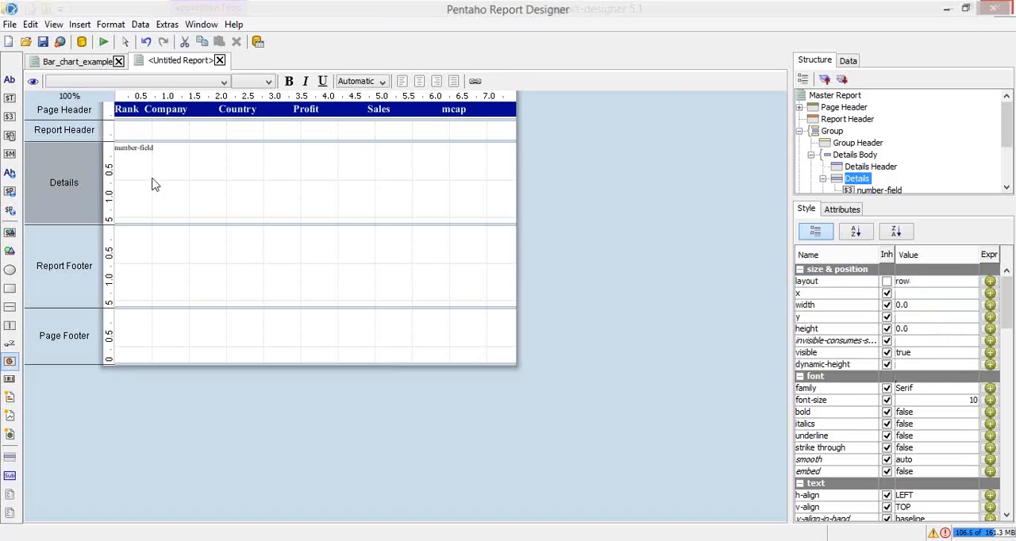
Add two text fields to the Details band, following the existing number field
{"action": "left_click", "coordinate": [152, 151]}
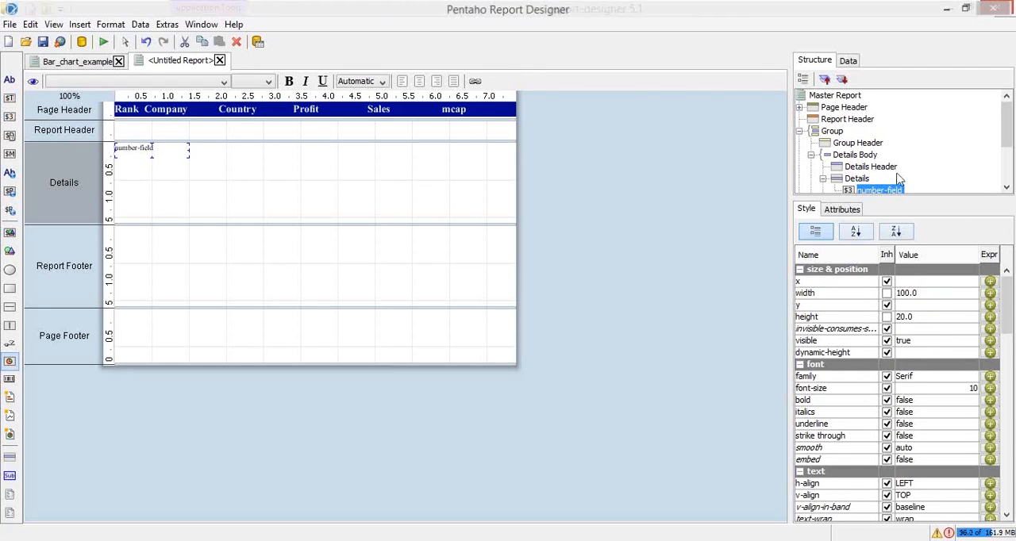
{"action": "left_click", "coordinate": [859, 179]}
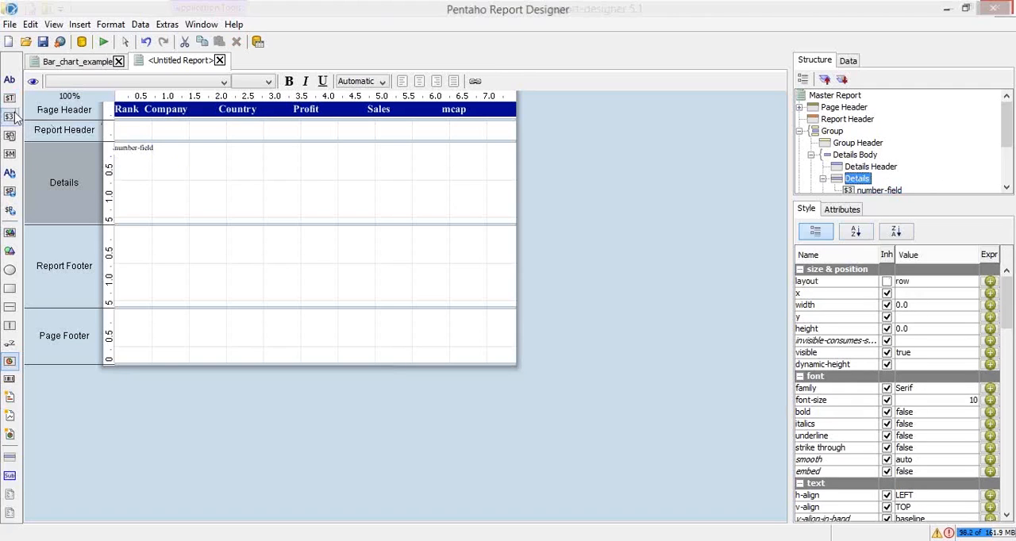
{"action": "left_click_drag", "start_coordinate": [12, 105], "coordinate": [191, 144]}
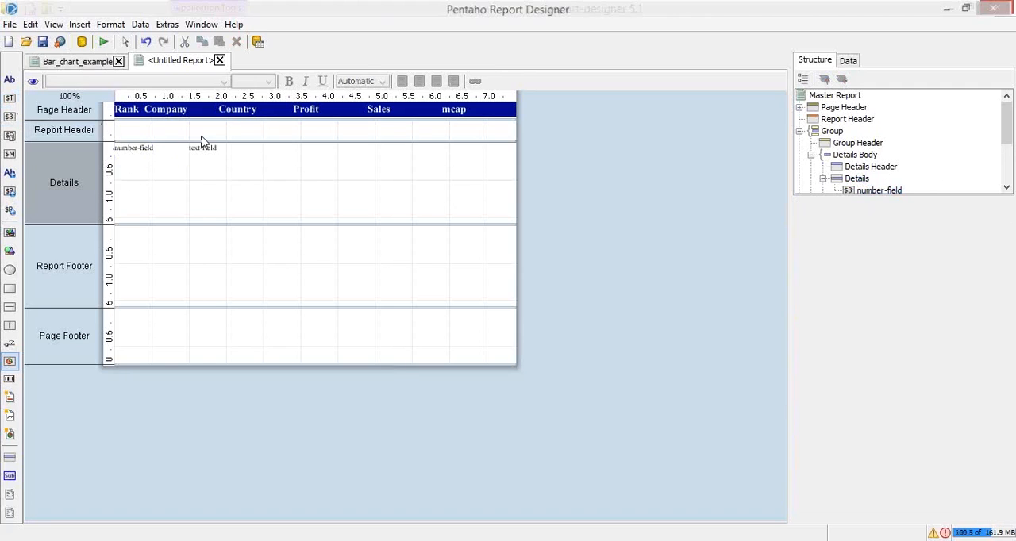
{"action": "left_click", "coordinate": [859, 180]}
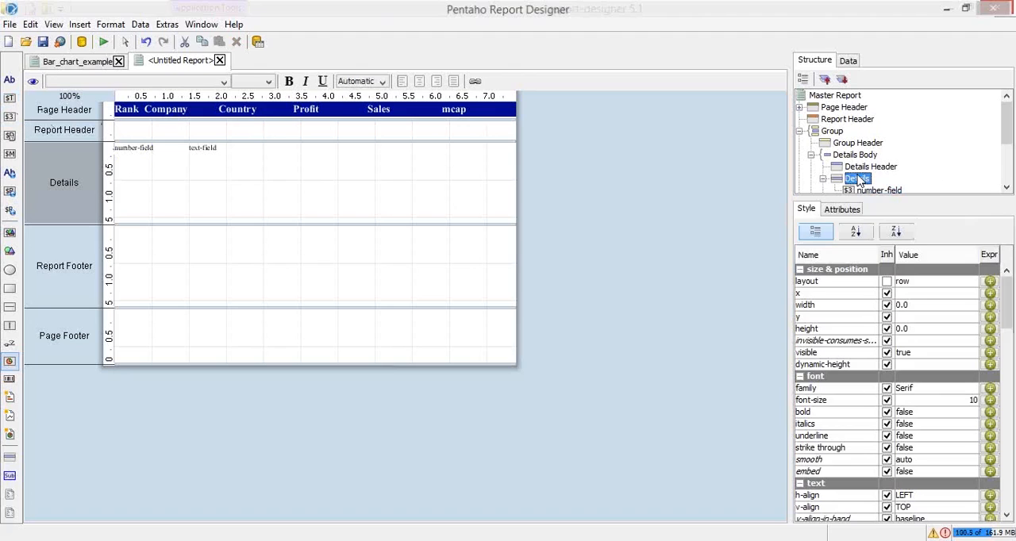
{"action": "left_click_drag", "start_coordinate": [12, 106], "coordinate": [266, 144]}
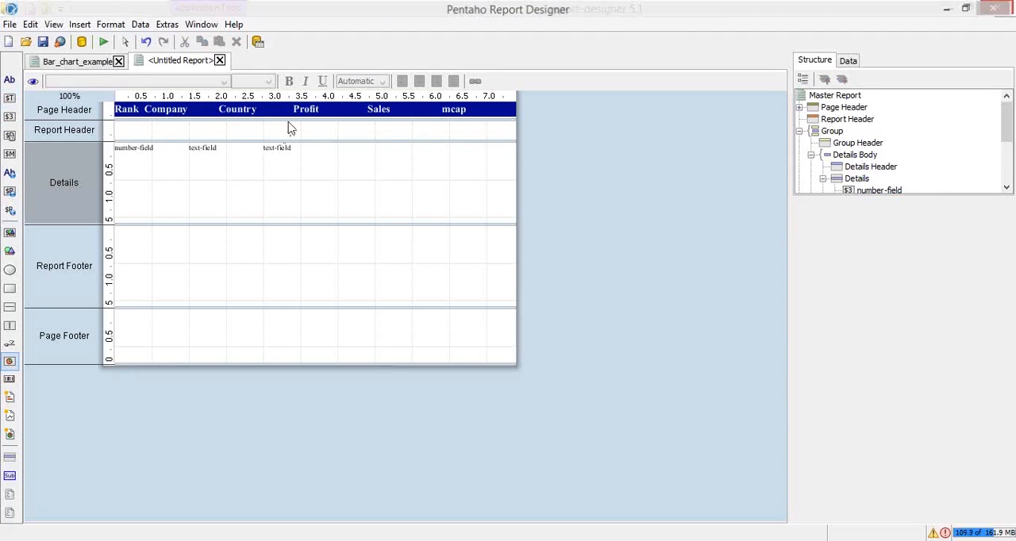
Add three more number fields to the Details band, following the two text fields
{"action": "left_click", "coordinate": [865, 181]}
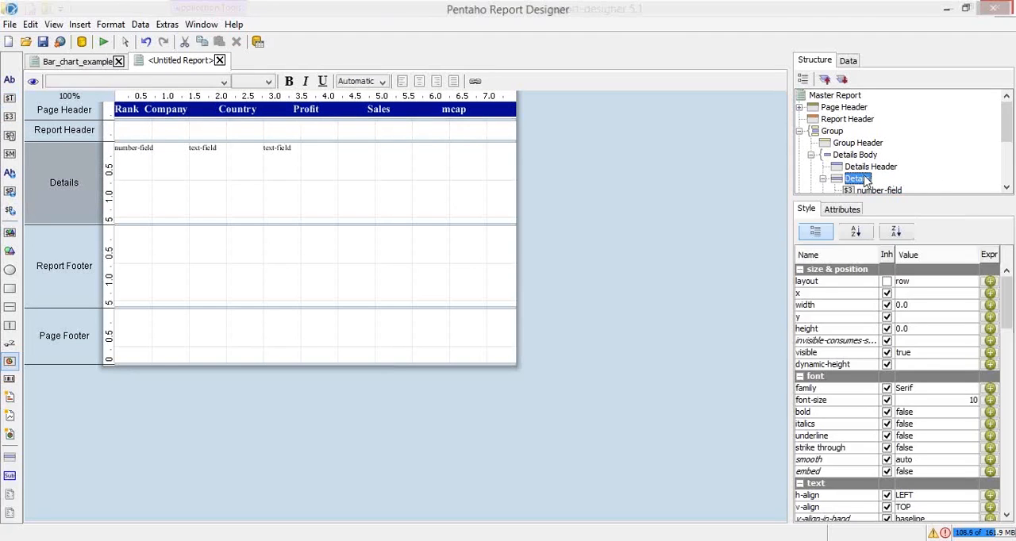
{"action": "left_click_drag", "start_coordinate": [9, 116], "coordinate": [341, 148]}
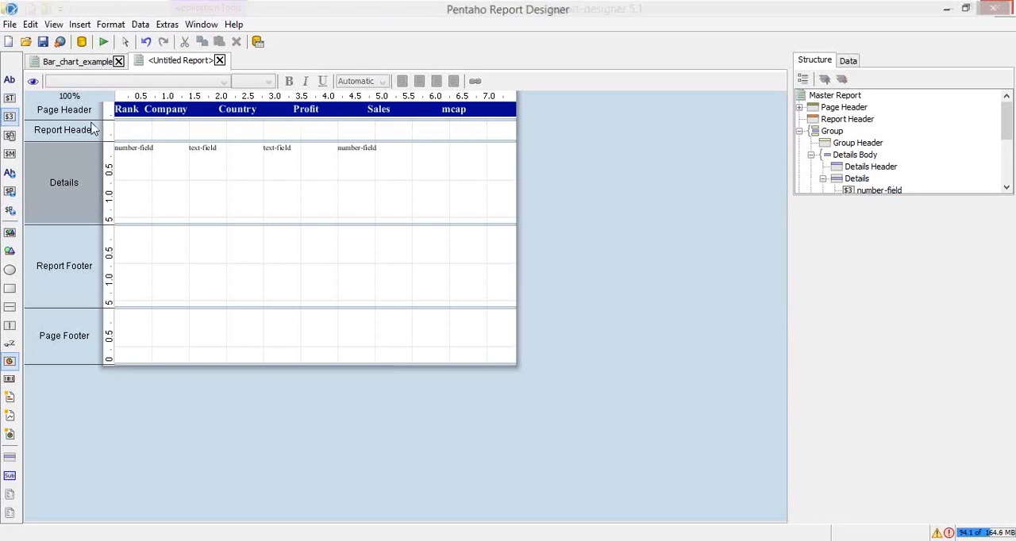
{"action": "left_click", "coordinate": [860, 181]}
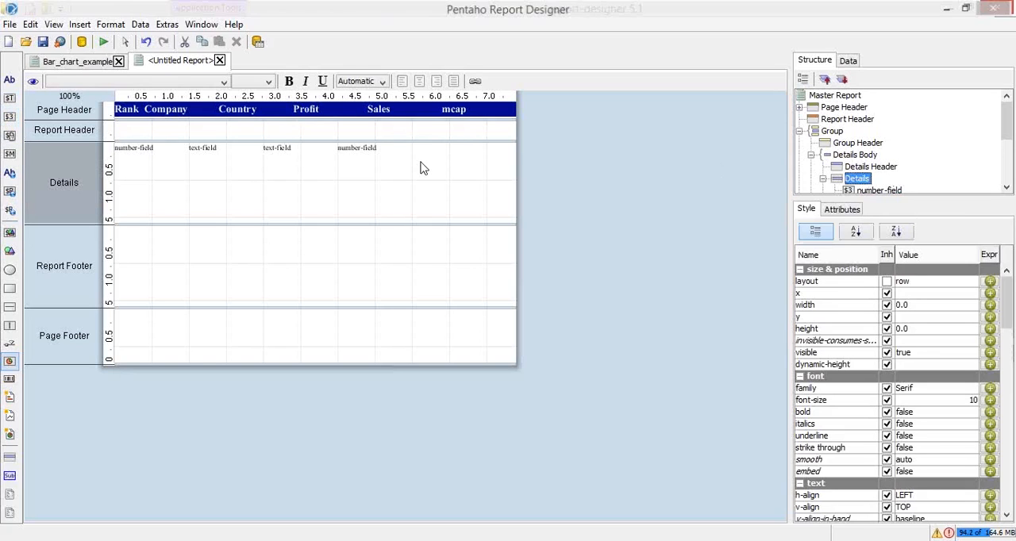
{"action": "left_click_drag", "start_coordinate": [10, 116], "coordinate": [416, 148]}
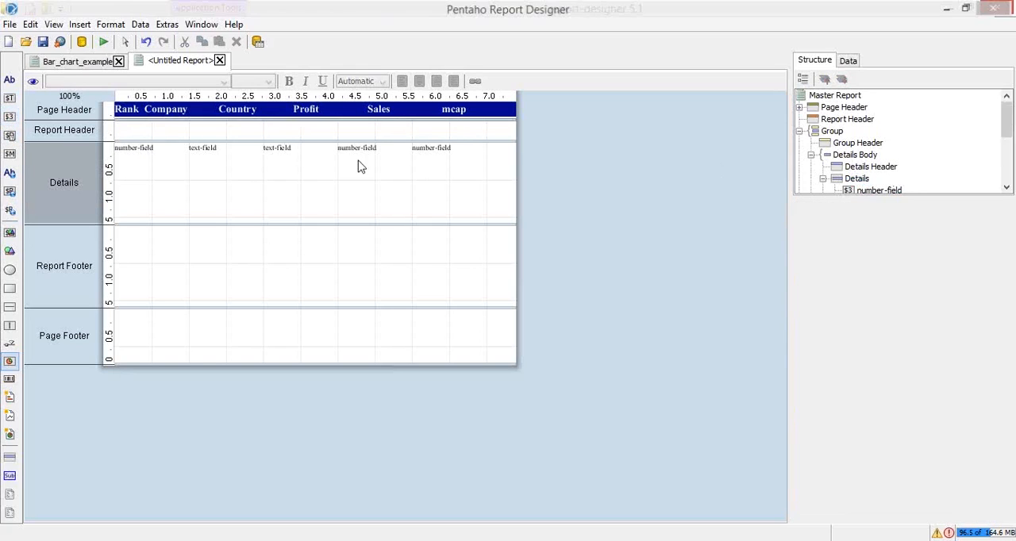
{"action": "left_click", "coordinate": [862, 180]}
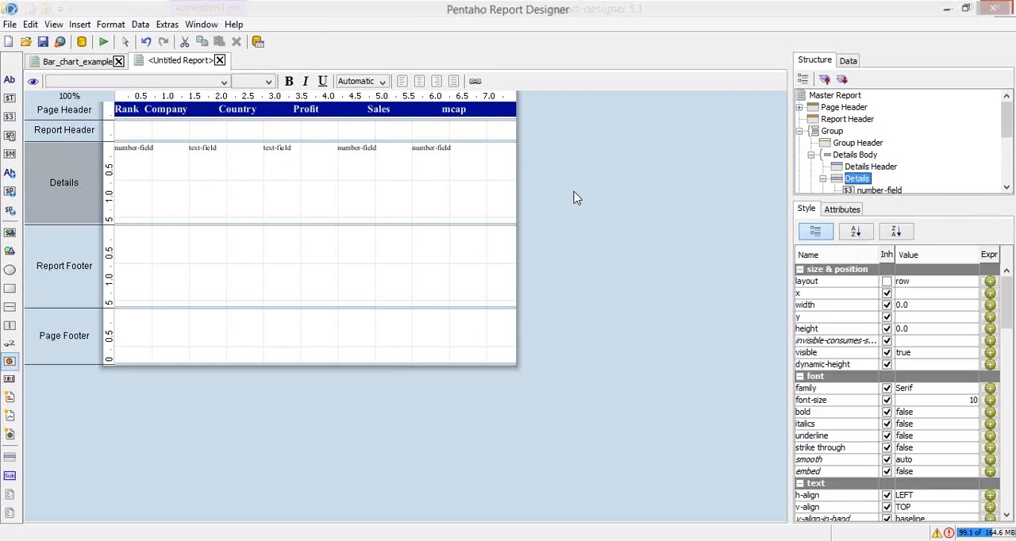
{"action": "left_click_drag", "start_coordinate": [9, 116], "coordinate": [124, 150]}
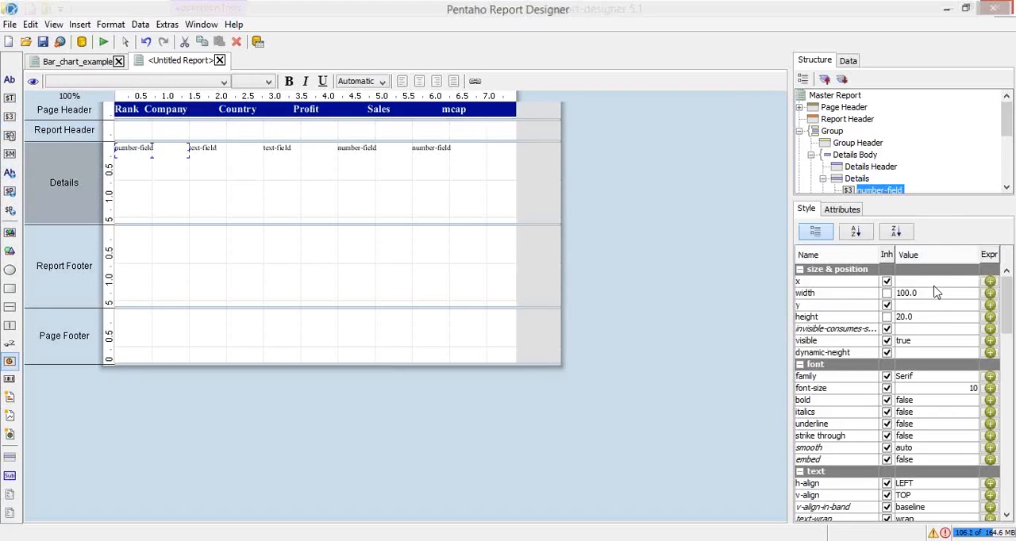
Set the width of the first number field in the Details band to 40
{"action": "left_click", "coordinate": [926, 292]}
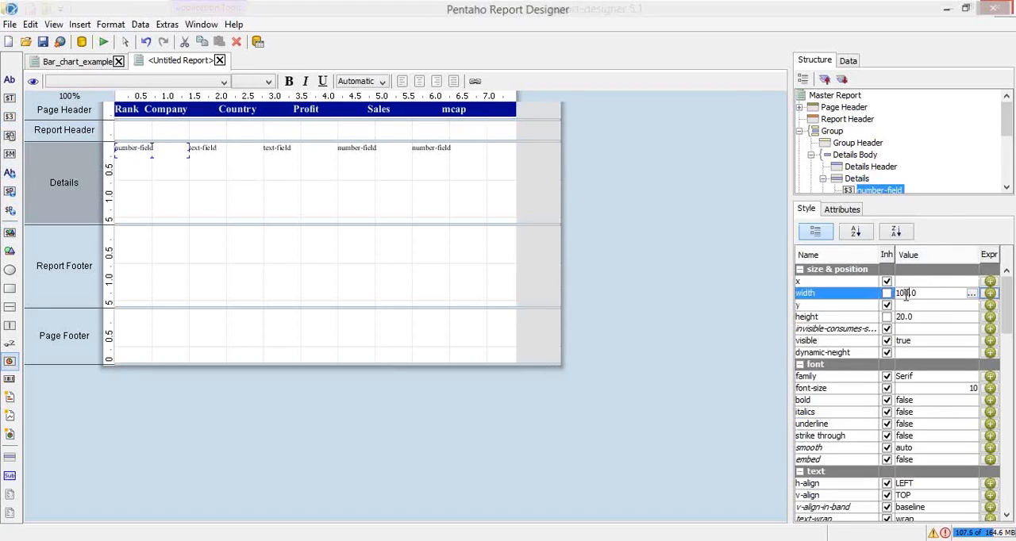
{"action": "type", "text": "4"}
{"action": "key", "text": "Return"}
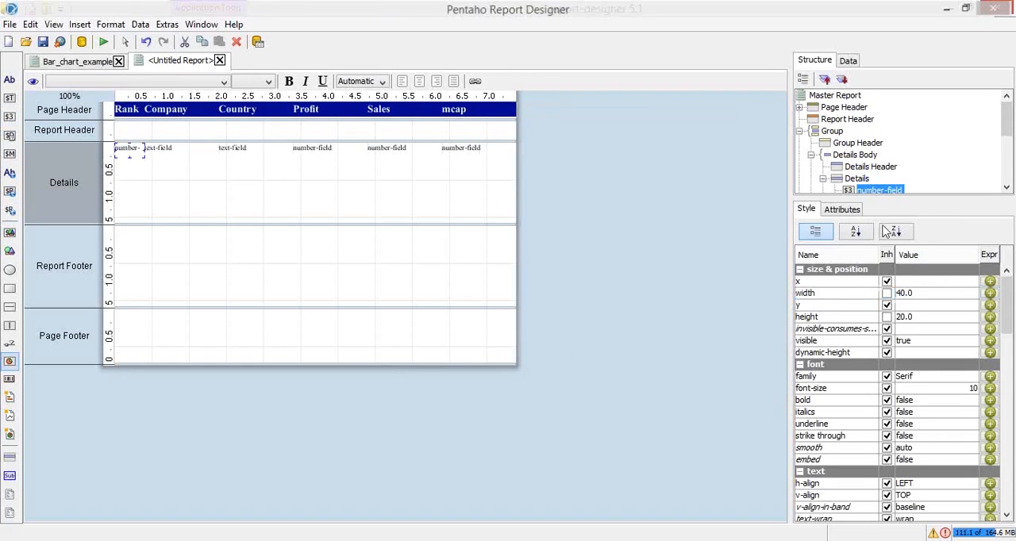
{"action": "left_click", "coordinate": [474, 168]}
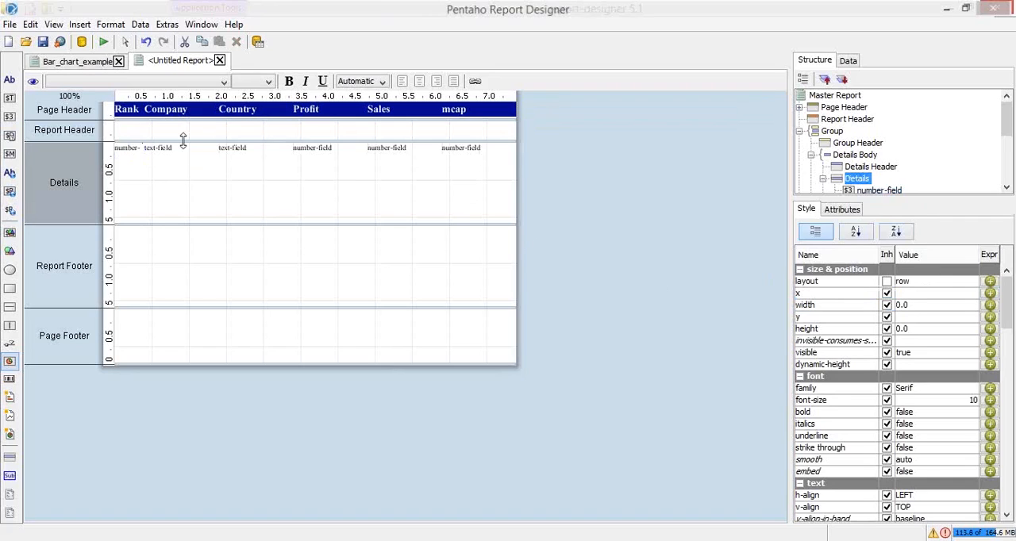
Bind the first number field in the Details band to the Rank data field
{"action": "left_click", "coordinate": [268, 154]}
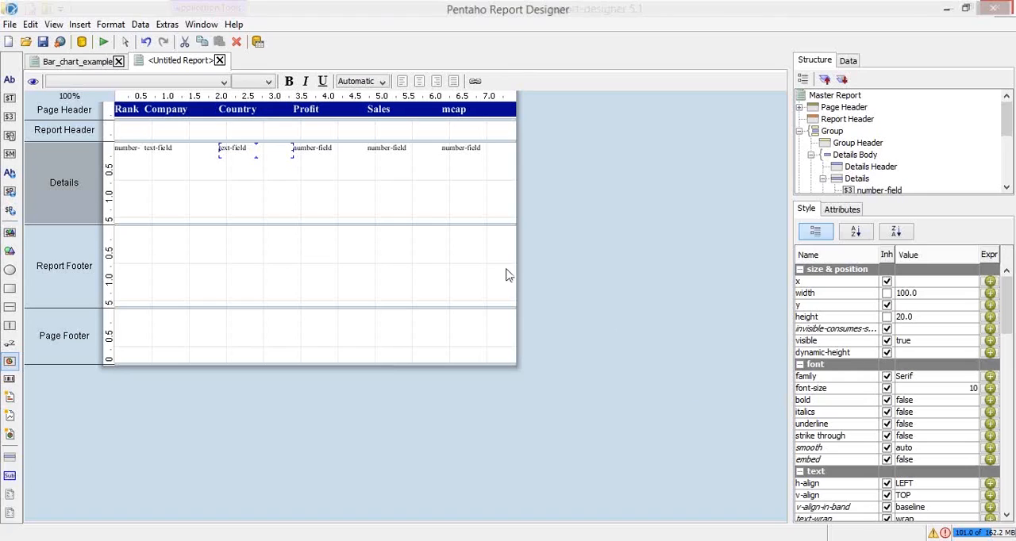
{"action": "left_click", "coordinate": [131, 149]}
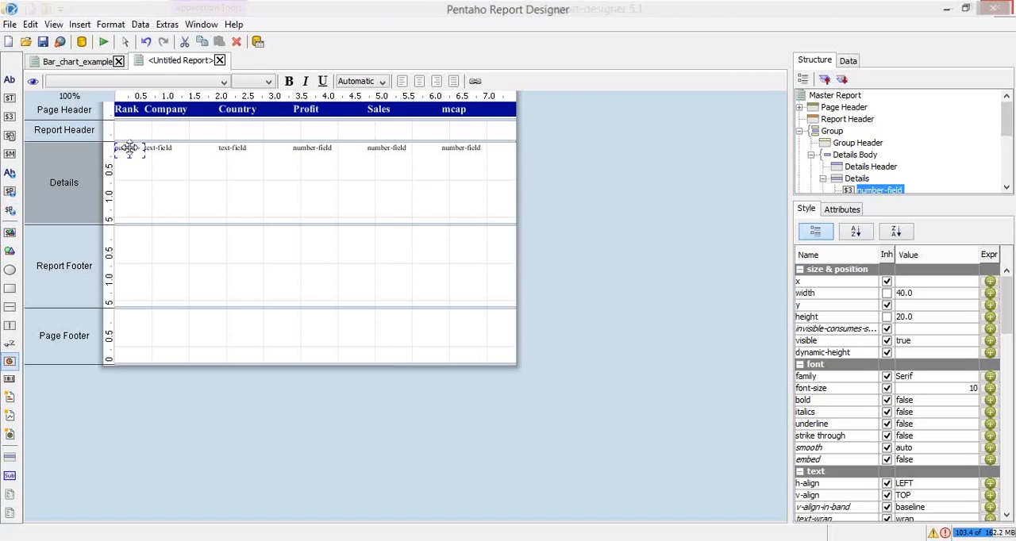
{"action": "left_click", "coordinate": [841, 211]}
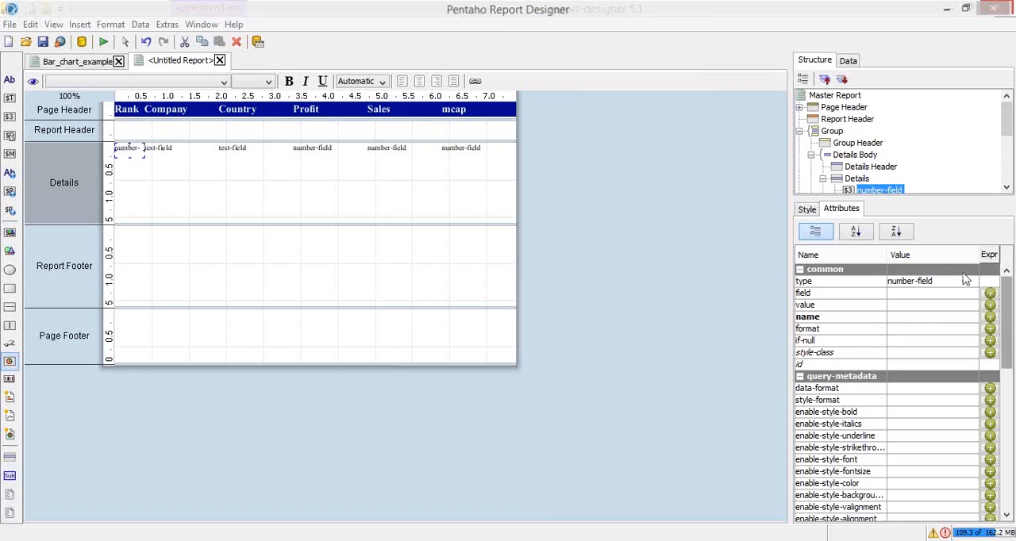
{"action": "left_click", "coordinate": [901, 295]}
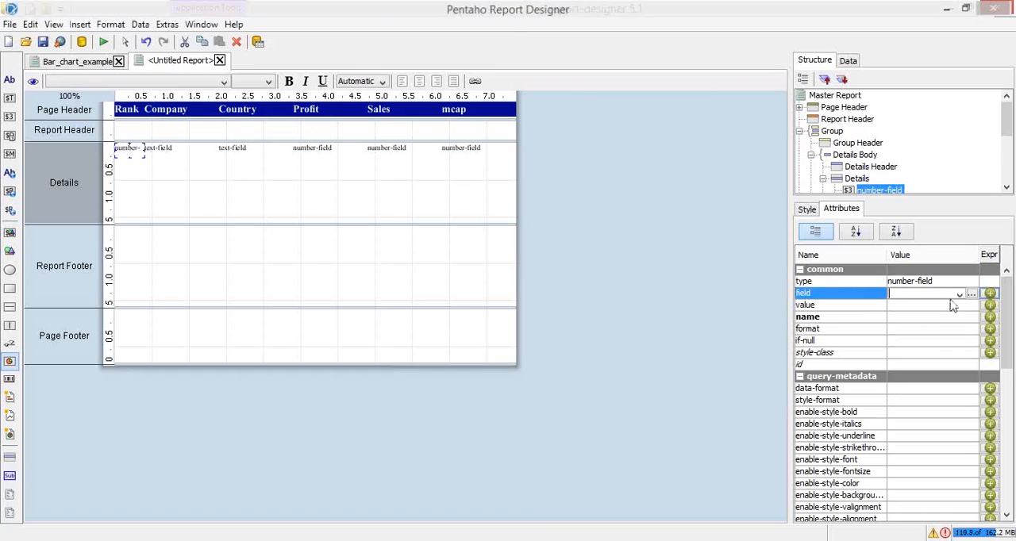
{"action": "left_click", "coordinate": [958, 294]}
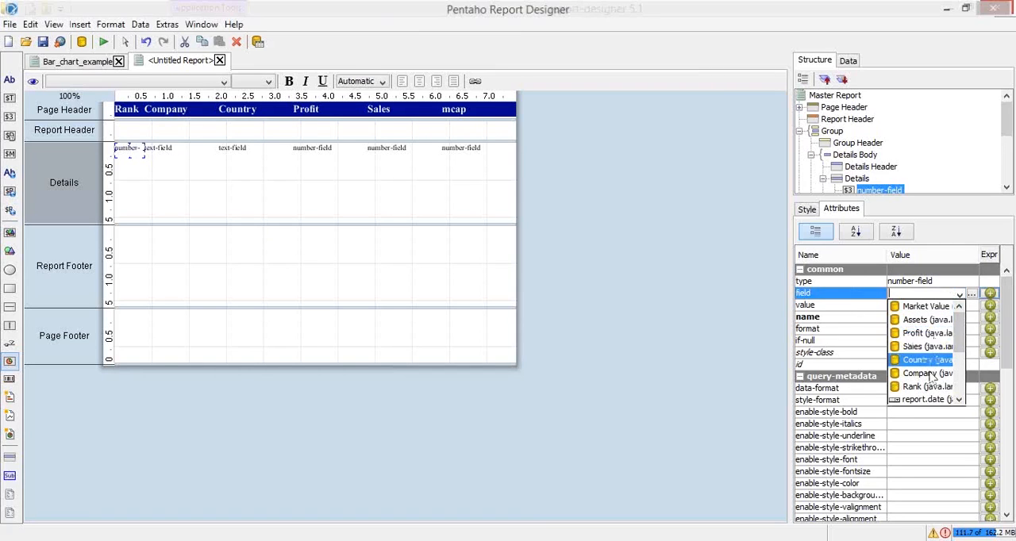
{"action": "left_click", "coordinate": [926, 387]}
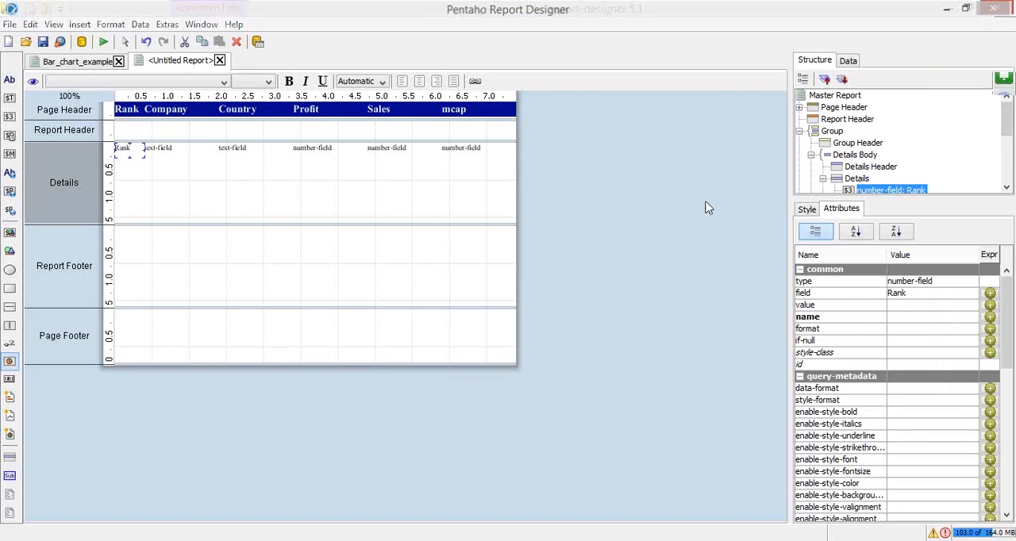
Bind the first text field in the Details band to the Company data field
{"action": "left_click", "coordinate": [162, 149]}
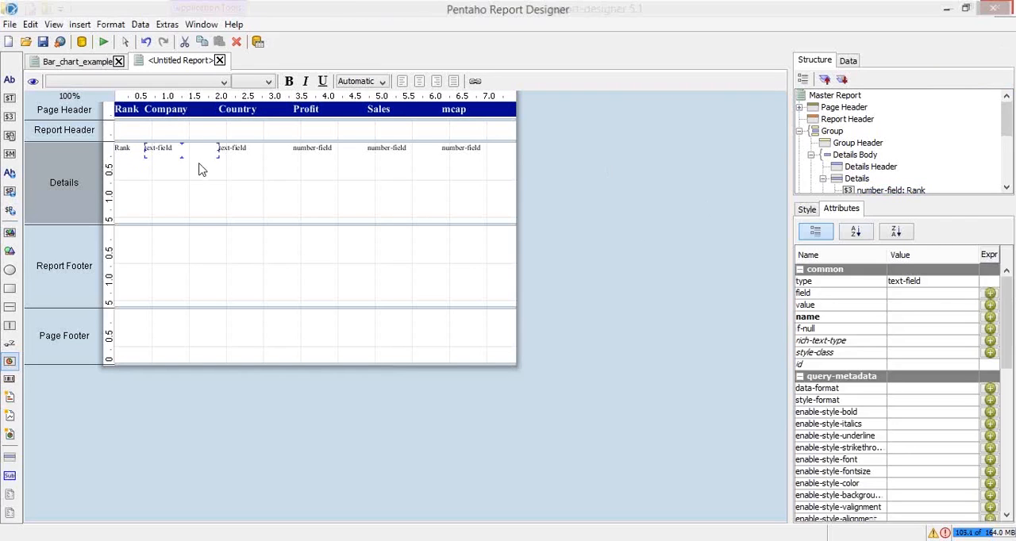
{"action": "left_click", "coordinate": [921, 294]}
{"action": "left_click", "coordinate": [959, 295]}
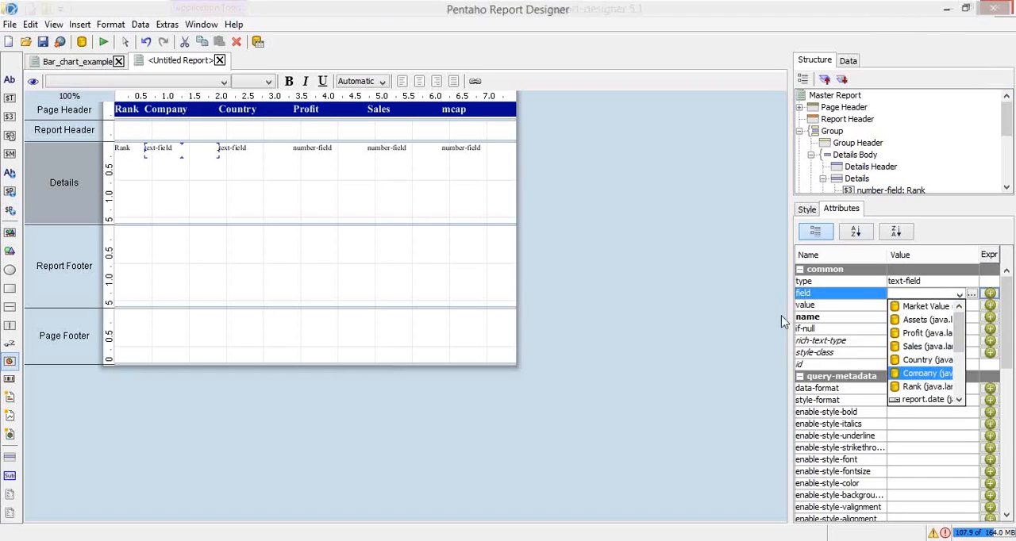
{"action": "left_click", "coordinate": [923, 375]}
Bind the text field under the Country heading in the Details band to the Company data field
{"action": "left_click", "coordinate": [249, 156]}
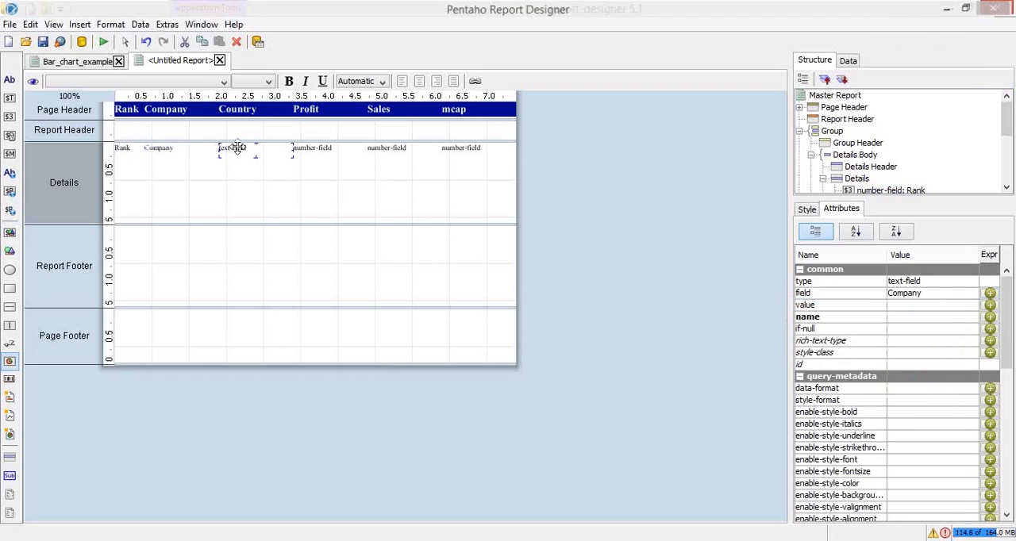
{"action": "left_click", "coordinate": [911, 293]}
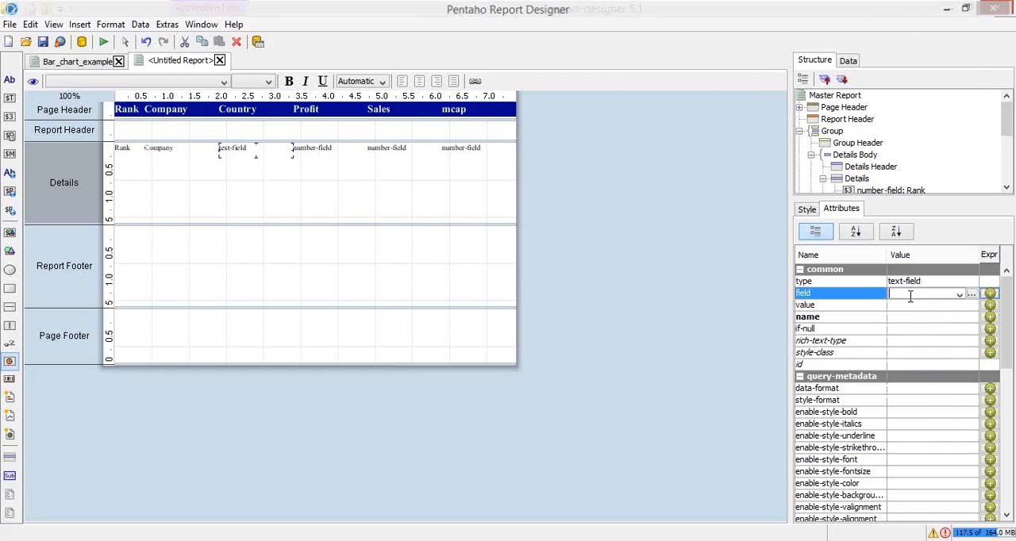
{"action": "left_click", "coordinate": [958, 294]}
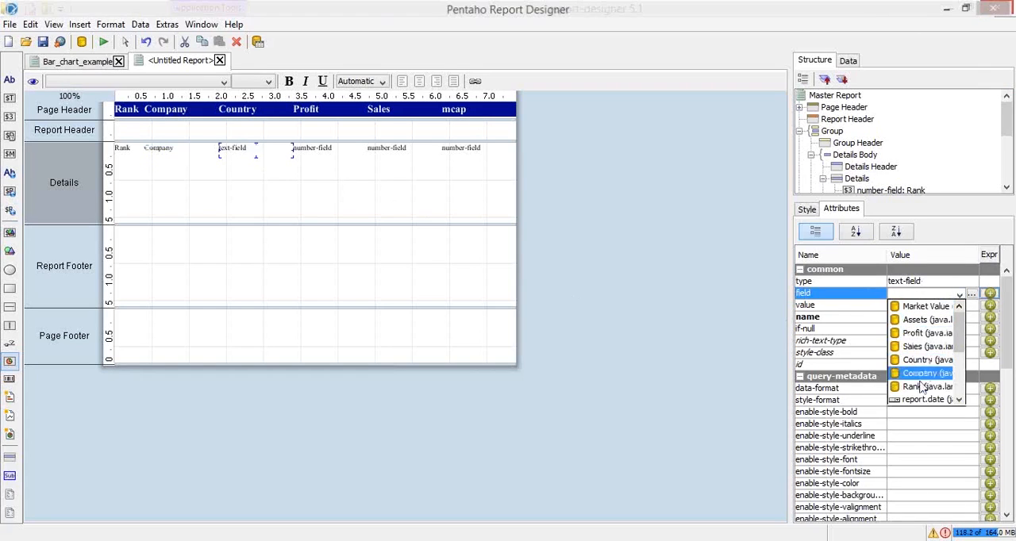
{"action": "left_click", "coordinate": [923, 386]}
{"action": "left_click", "coordinate": [959, 295]}
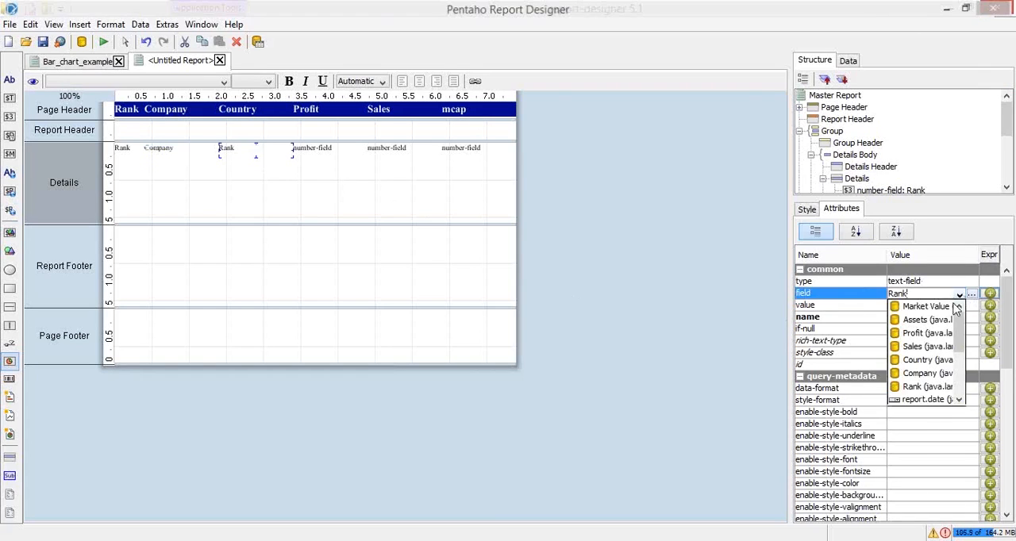
{"action": "left_click", "coordinate": [924, 373]}
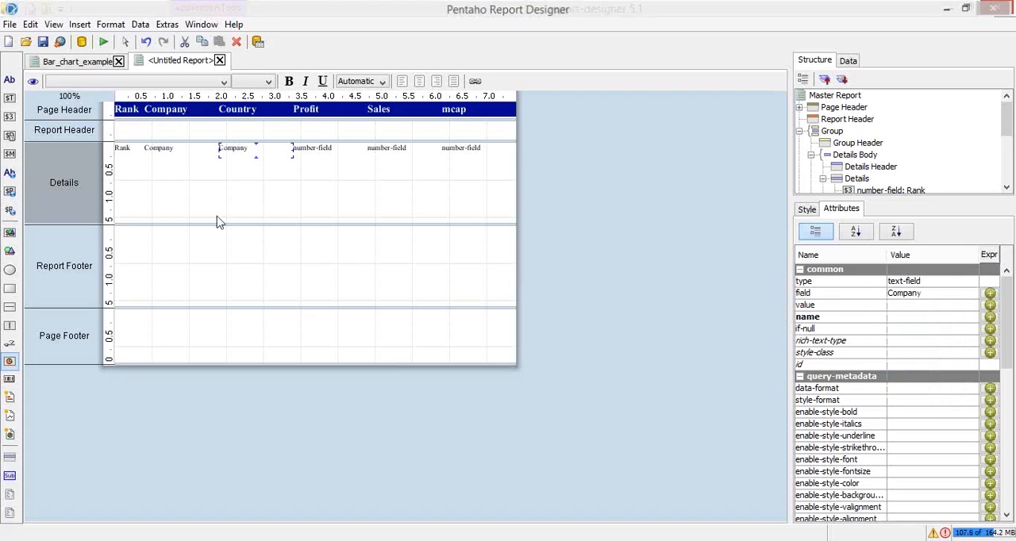
Bind the number field under the Profit heading in the Details band to the Profit data field
{"action": "left_click", "coordinate": [311, 148]}
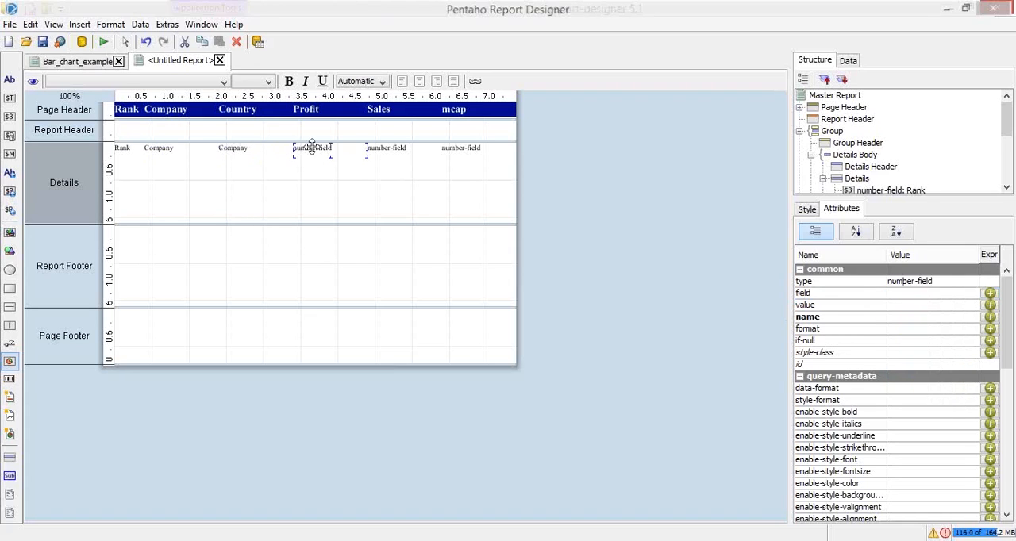
{"action": "left_click", "coordinate": [960, 294]}
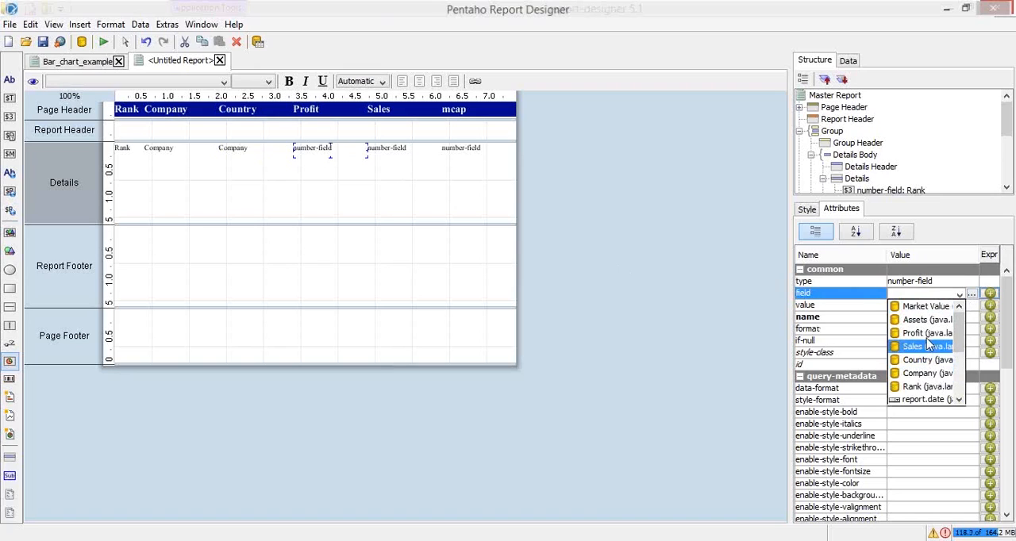
{"action": "left_click", "coordinate": [926, 335]}
Bind the number field under the Sales heading in the Details band to the Sales data field
{"action": "left_click", "coordinate": [390, 148]}
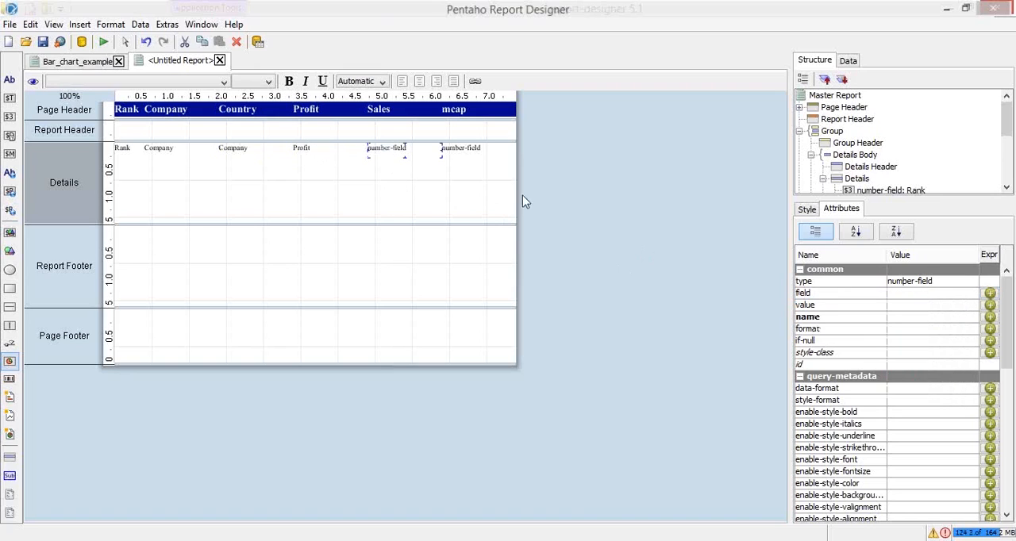
{"action": "left_click", "coordinate": [962, 295]}
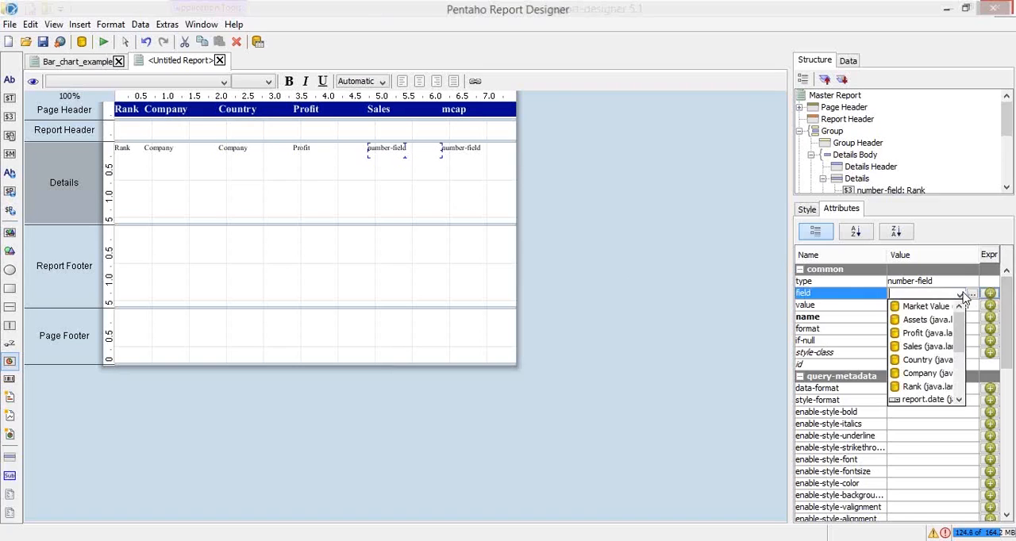
{"action": "left_click", "coordinate": [927, 359]}
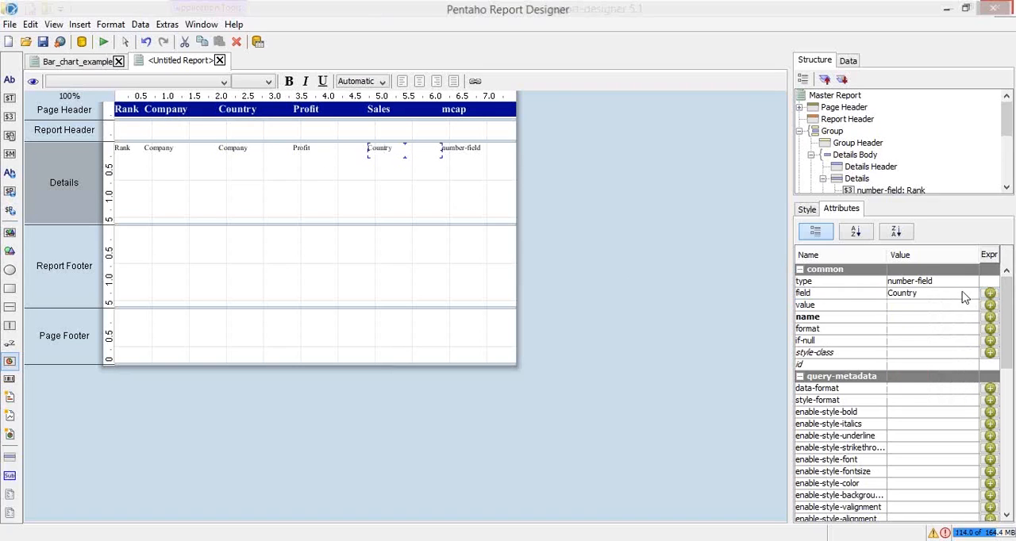
{"action": "left_click", "coordinate": [964, 295]}
{"action": "left_click", "coordinate": [925, 346]}
Bind the number field under the mcap heading in the Details band to the Market Value data field
{"action": "left_click", "coordinate": [460, 151]}
{"action": "left_click", "coordinate": [970, 295]}
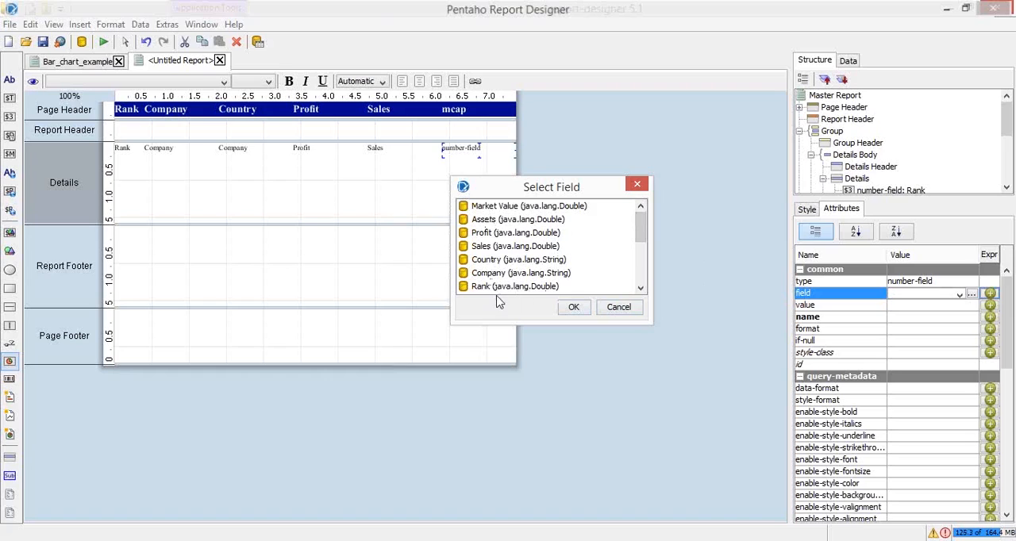
{"action": "left_click", "coordinate": [489, 248]}
{"action": "key", "text": "Up"}
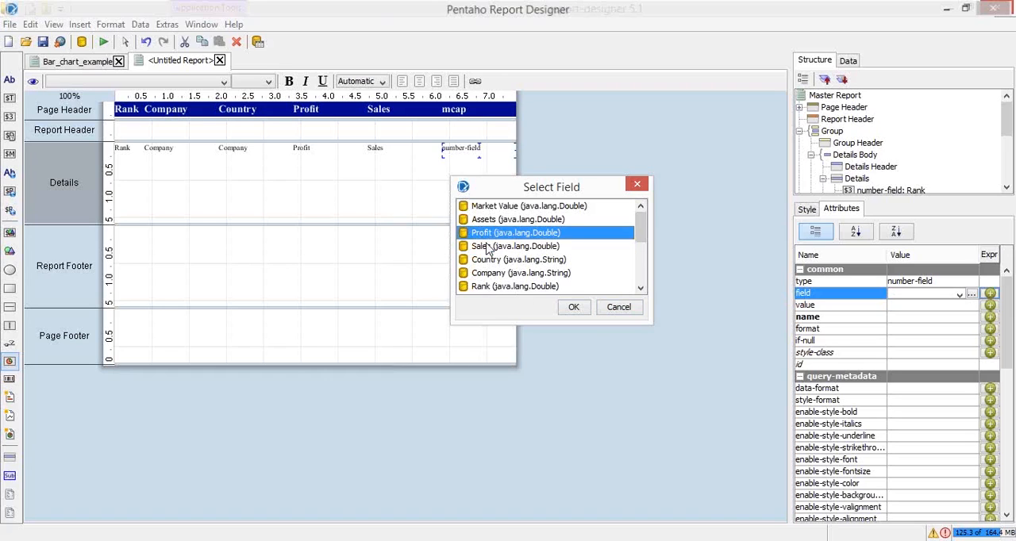
{"action": "key", "text": "Up"}
{"action": "key", "text": "Up"}
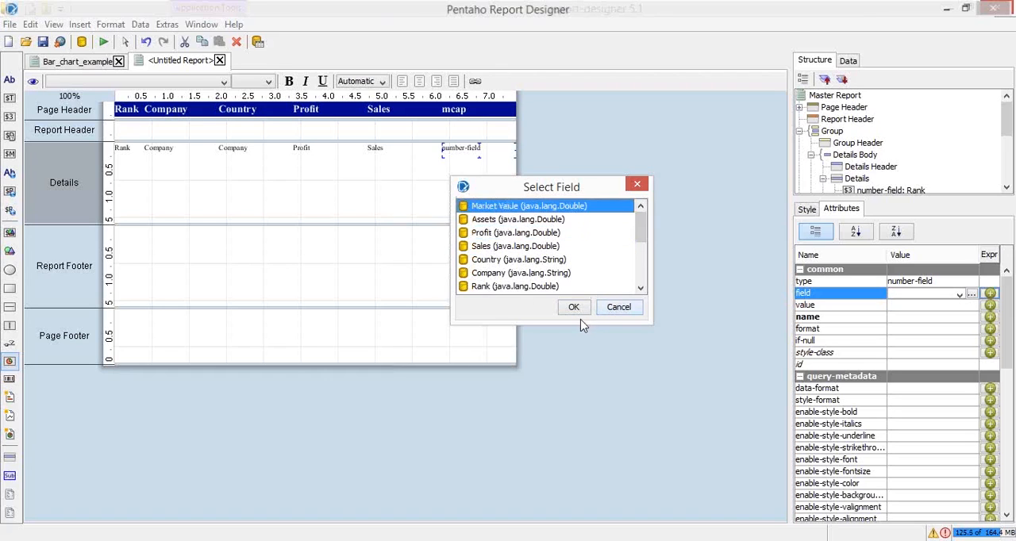
{"action": "left_click", "coordinate": [574, 308]}
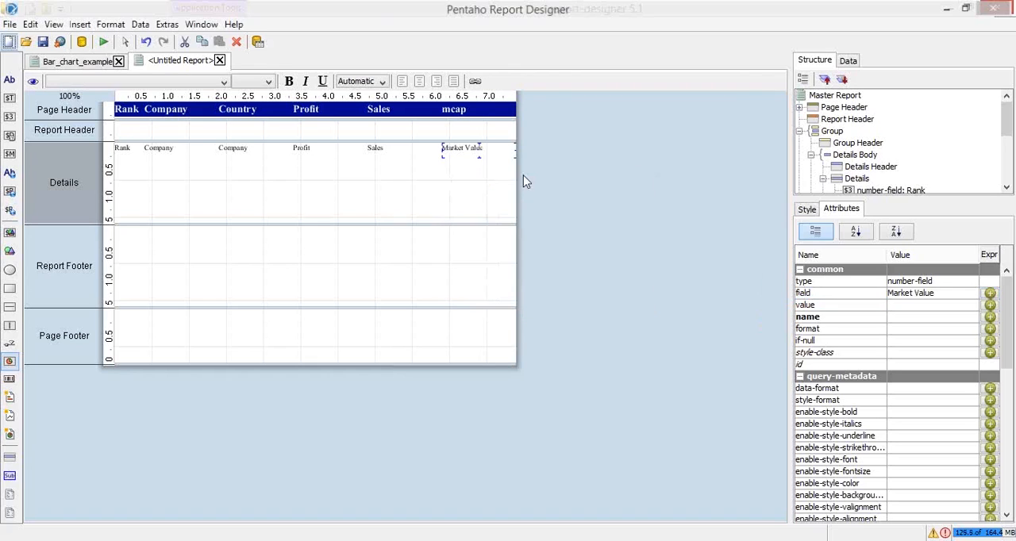
Preview the report as PDF, enlarge the page to fit the window width and dismiss the reading-order dialog
{"action": "left_click", "coordinate": [433, 190]}
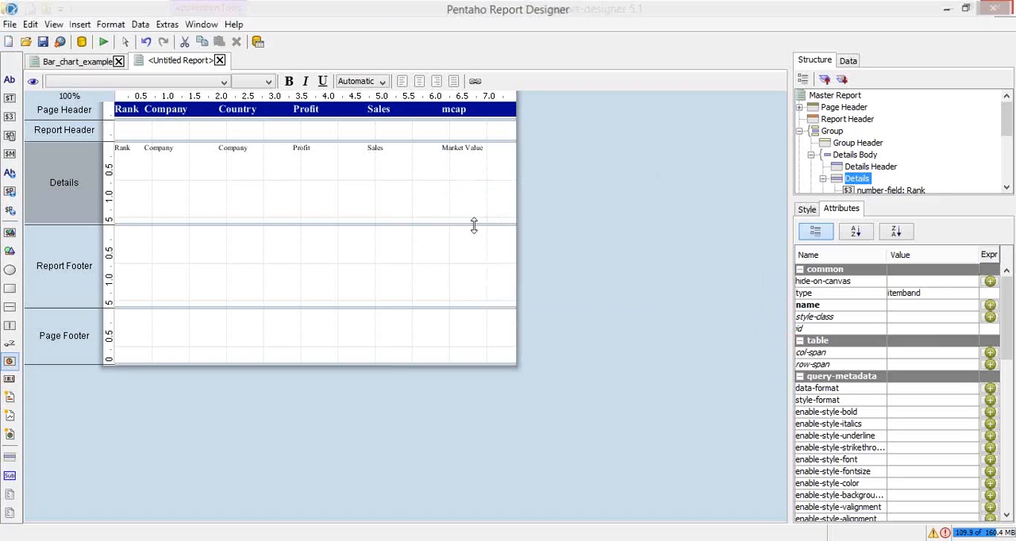
{"action": "left_click", "coordinate": [103, 42]}
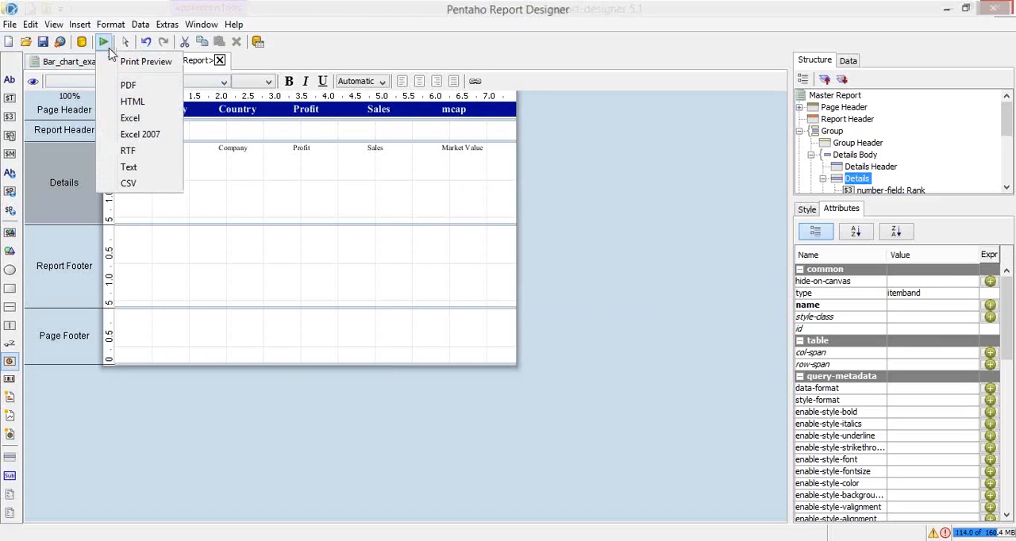
{"action": "left_click", "coordinate": [127, 86]}
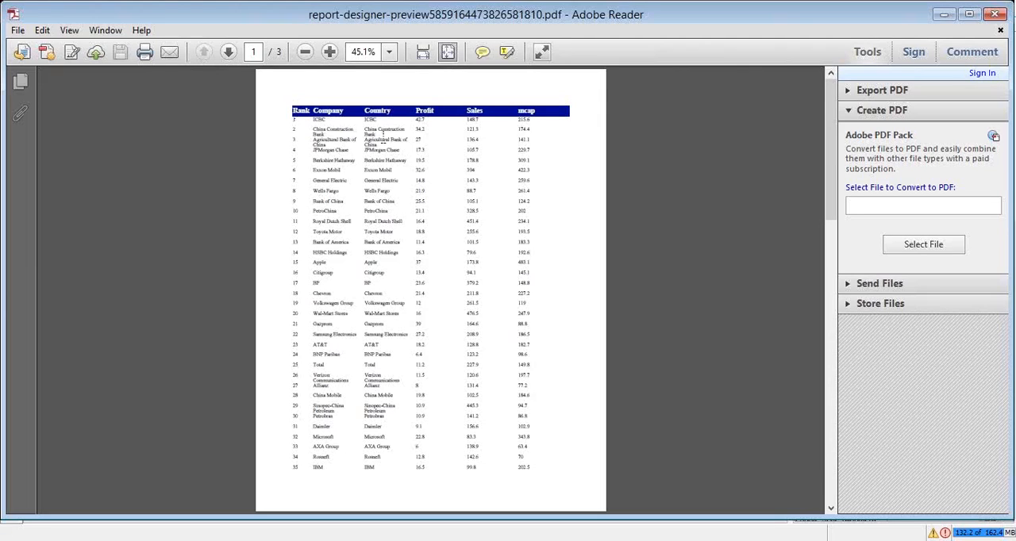
{"action": "left_click", "coordinate": [423, 52]}
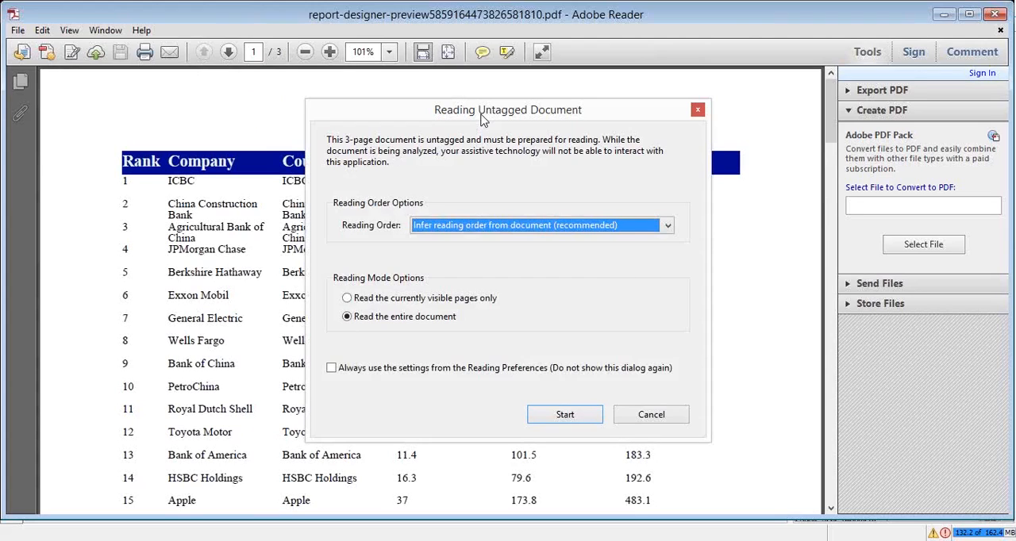
{"action": "left_click", "coordinate": [673, 412]}
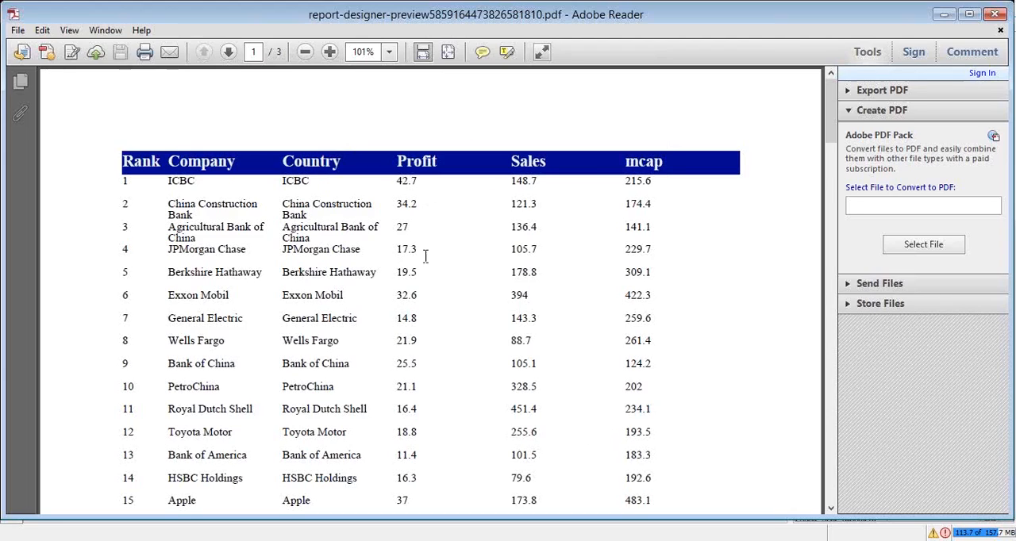
Examine the PDF's rows and repeated page headings across its pages, and close the preview
{"action": "double_click", "coordinate": [405, 226]}
{"action": "left_click", "coordinate": [414, 230]}
{"action": "left_click", "coordinate": [831, 234]}
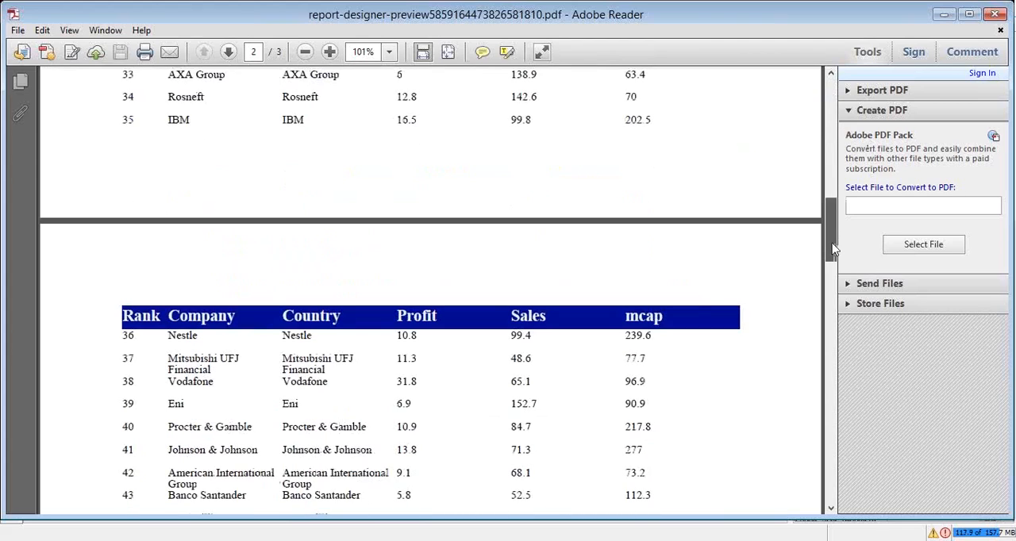
{"action": "left_click_drag", "start_coordinate": [834, 251], "coordinate": [834, 127]}
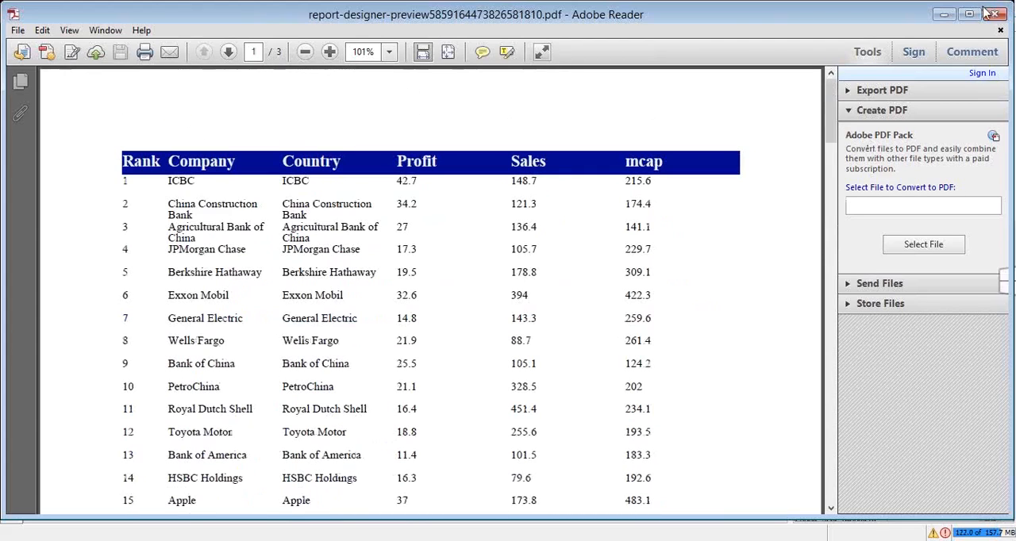
{"action": "left_click", "coordinate": [995, 13]}
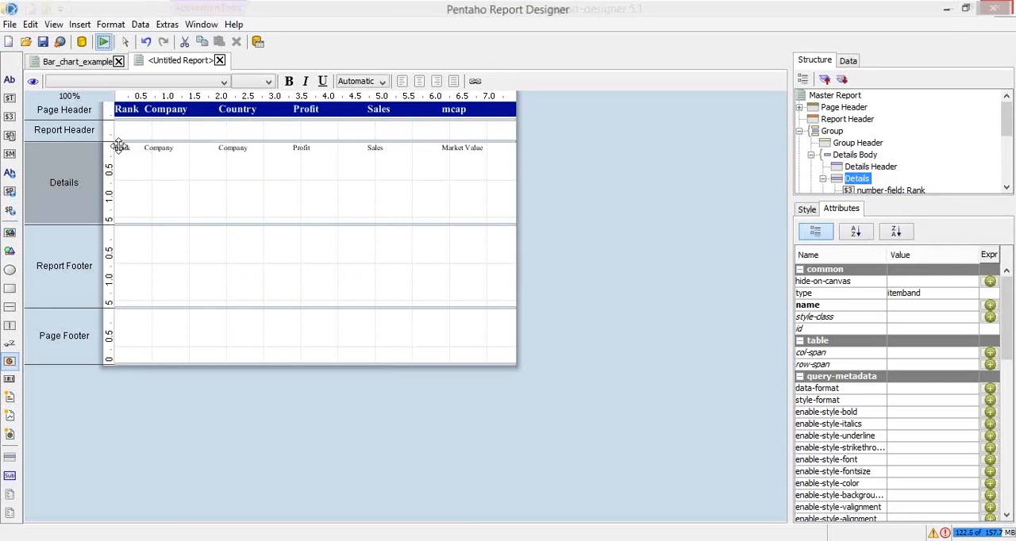
Select all six fields in the Details band and shrink the band's height to just below them, about 0.5 on the ruler
{"action": "left_click", "coordinate": [119, 147]}
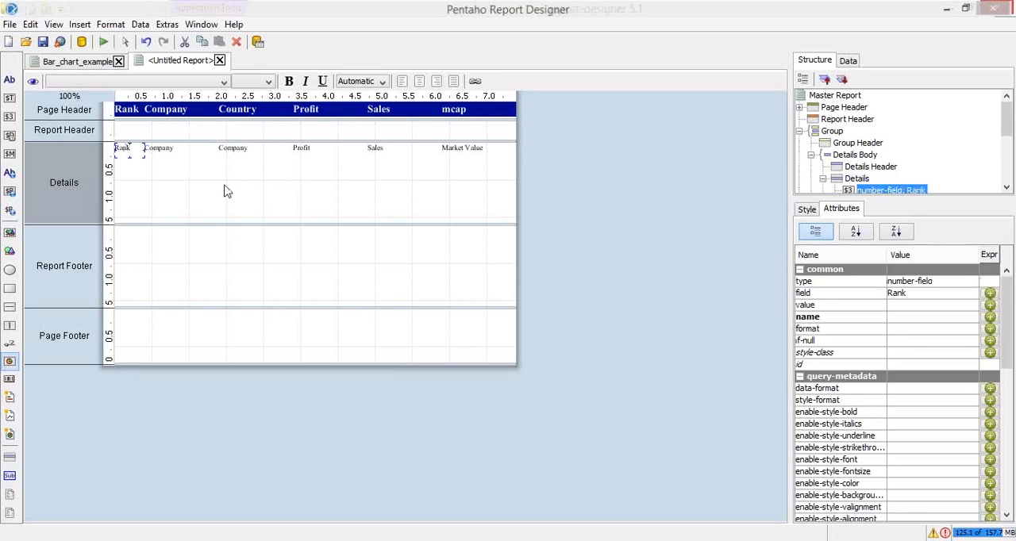
{"action": "left_click", "coordinate": [422, 167]}
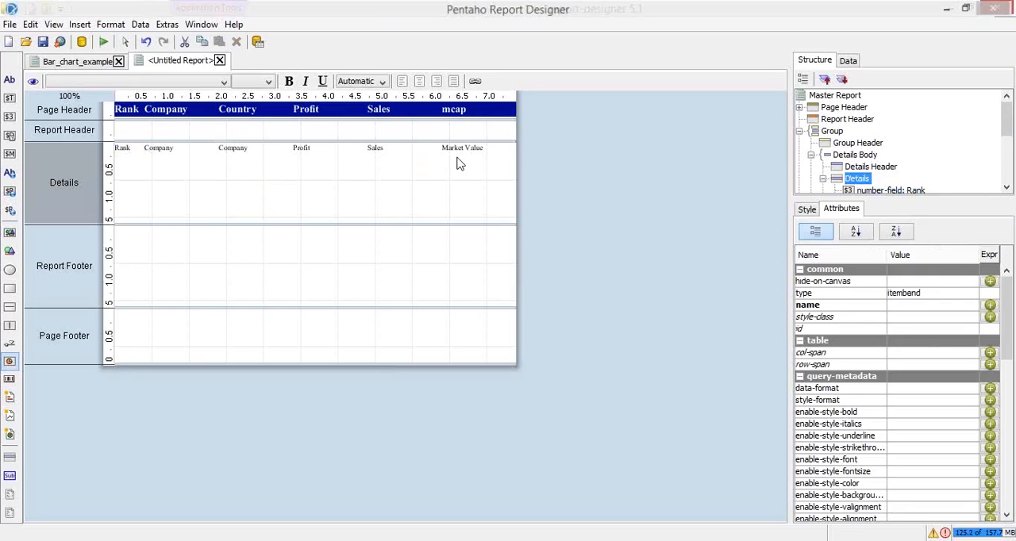
{"action": "left_click", "coordinate": [127, 151]}
{"action": "left_click_drag", "start_coordinate": [133, 149], "coordinate": [504, 154]}
{"action": "mouse_move", "coordinate": [1004, 339]}
{"action": "left_mouse_down"}
{"action": "mouse_move", "coordinate": [1012, 388]}
{"action": "mouse_move", "coordinate": [1004, 328]}
{"action": "left_mouse_up"}
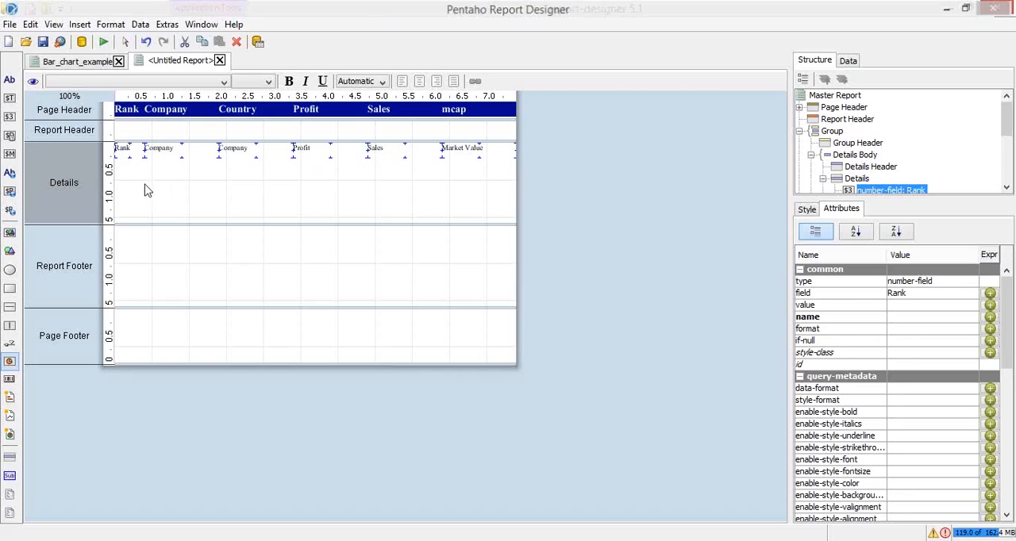
{"action": "left_click_drag", "start_coordinate": [165, 224], "coordinate": [220, 175]}
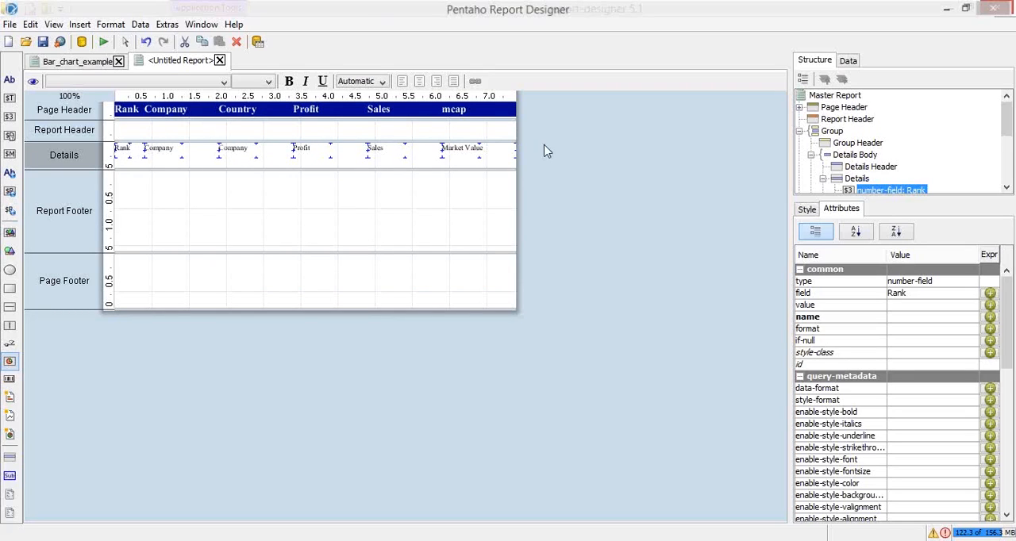
Set the Details band's bottom border style to solid
{"action": "left_click", "coordinate": [499, 163]}
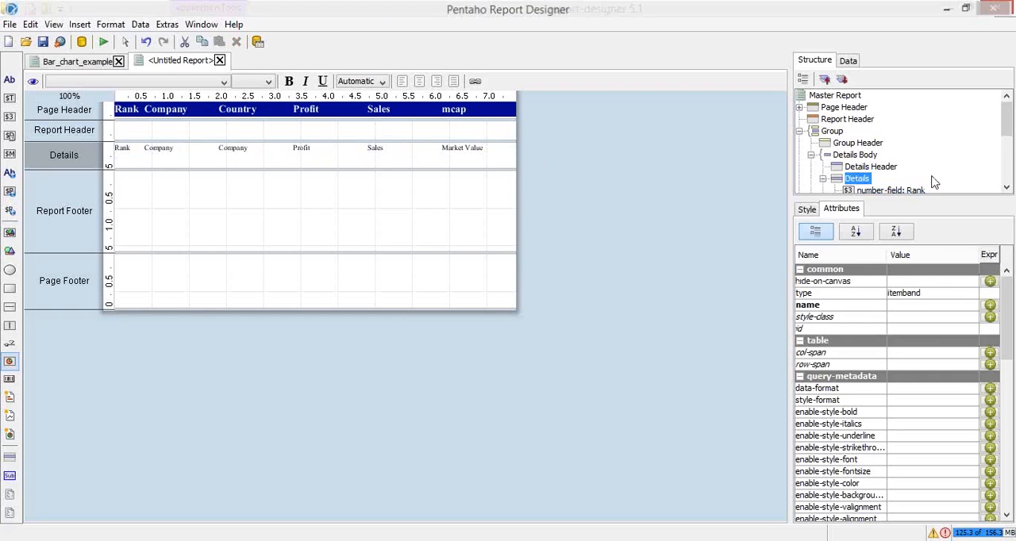
{"action": "left_click", "coordinate": [867, 180]}
{"action": "left_click_drag", "start_coordinate": [1006, 333], "coordinate": [1014, 467]}
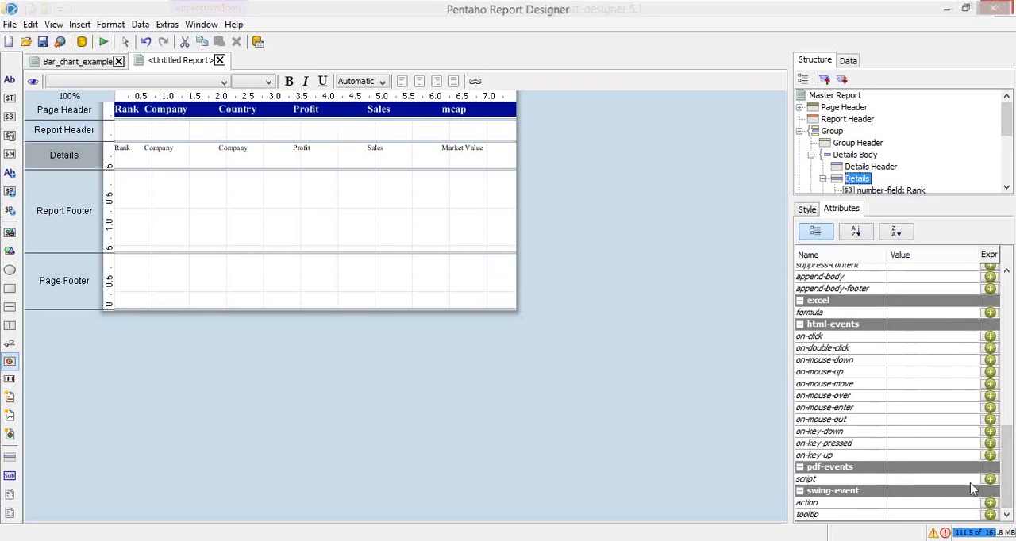
{"action": "left_click_drag", "start_coordinate": [1010, 444], "coordinate": [1014, 417]}
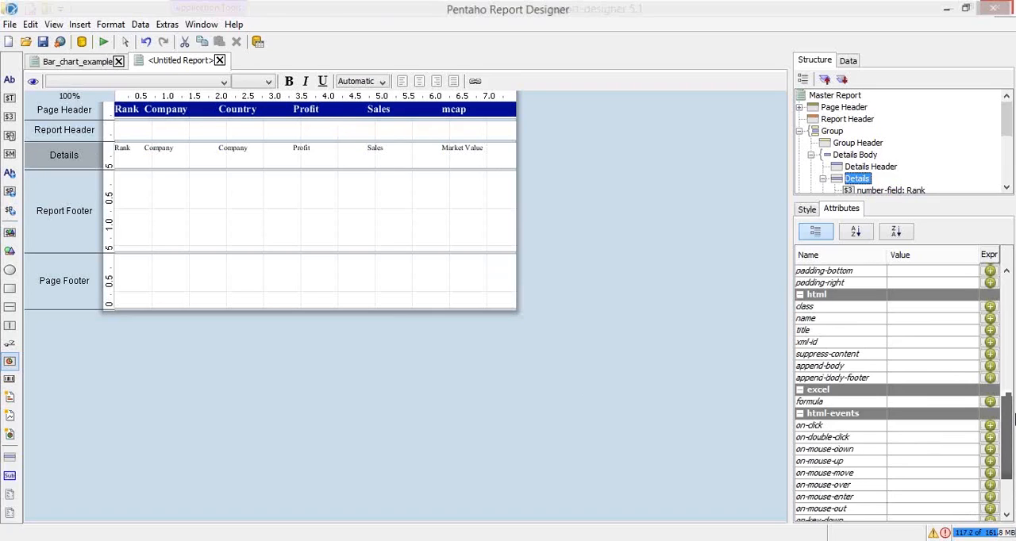
{"action": "scroll", "coordinate": [1014, 415], "scroll_direction": "up", "scroll_amount": 1}
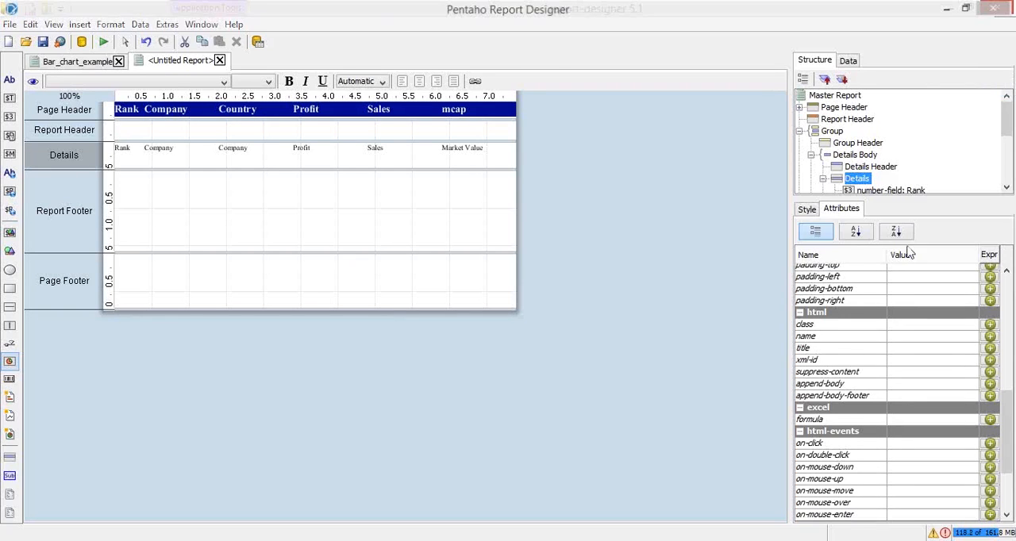
{"action": "left_click_drag", "start_coordinate": [1008, 419], "coordinate": [1013, 476]}
{"action": "left_click", "coordinate": [804, 208]}
{"action": "scroll", "coordinate": [1010, 332], "scroll_direction": "down", "scroll_amount": 4}
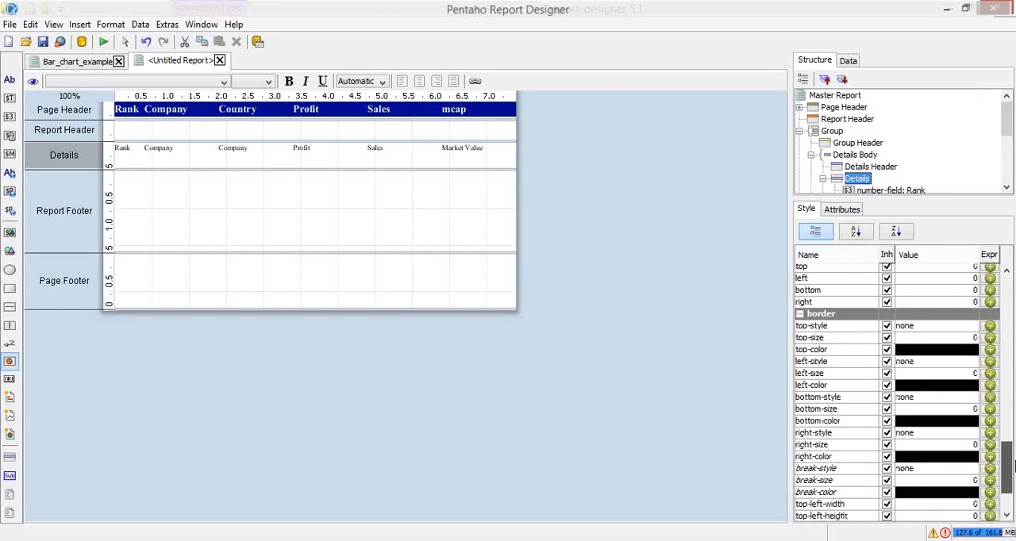
{"action": "left_click", "coordinate": [913, 326]}
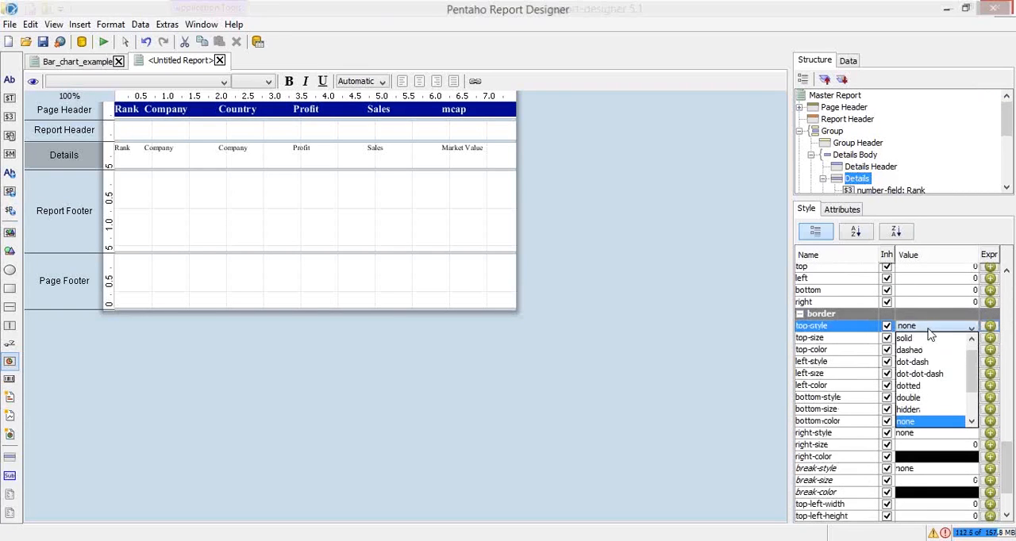
{"action": "left_click", "coordinate": [1010, 469]}
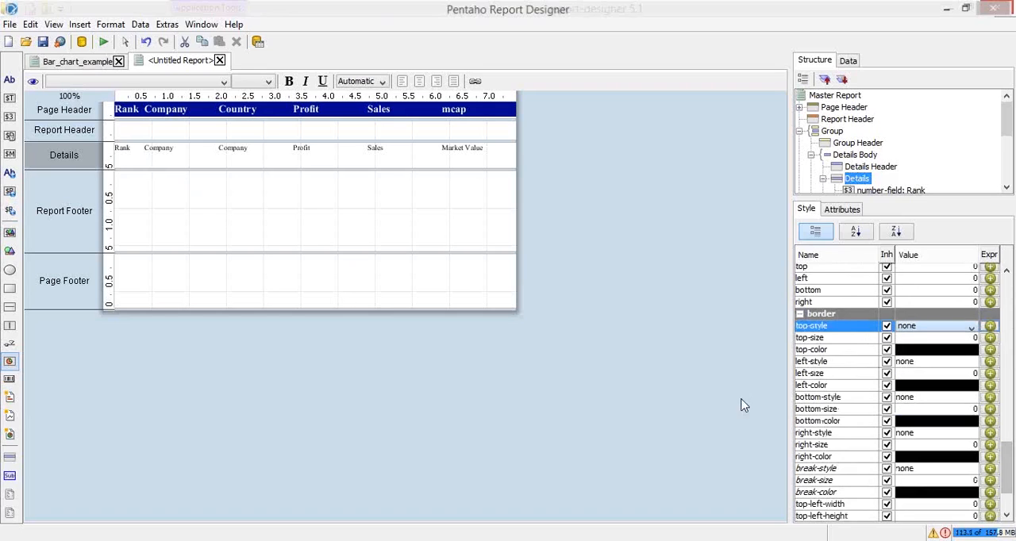
{"action": "left_click", "coordinate": [921, 400]}
{"action": "left_click", "coordinate": [921, 400]}
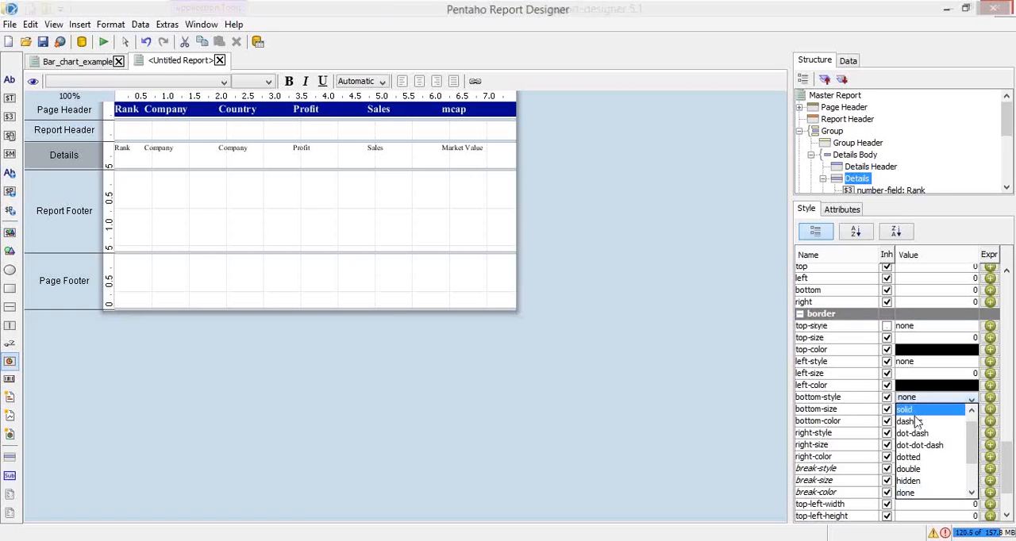
{"action": "left_click", "coordinate": [921, 411]}
Set the Details band's bottom border size to 1
{"action": "left_click", "coordinate": [924, 409]}
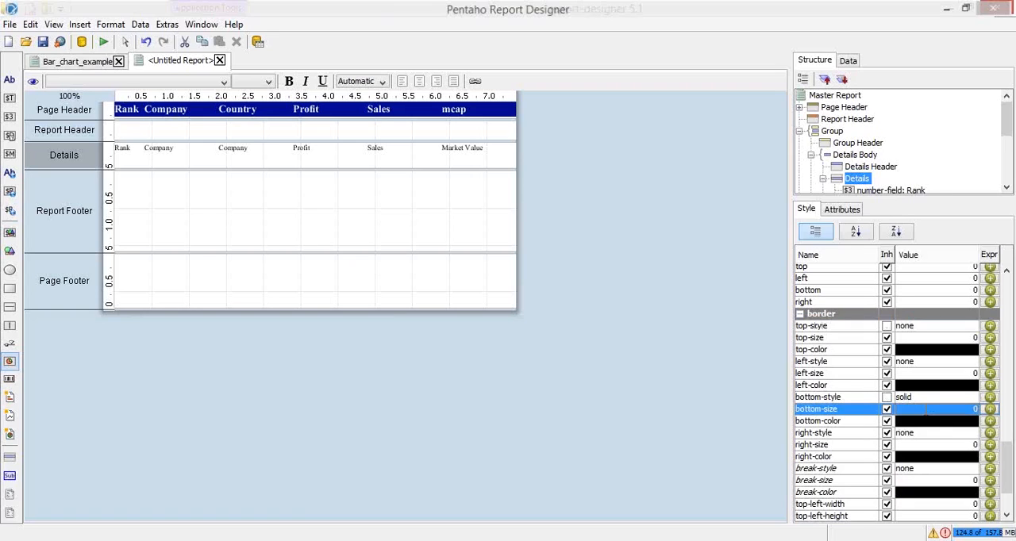
{"action": "left_click", "coordinate": [924, 408]}
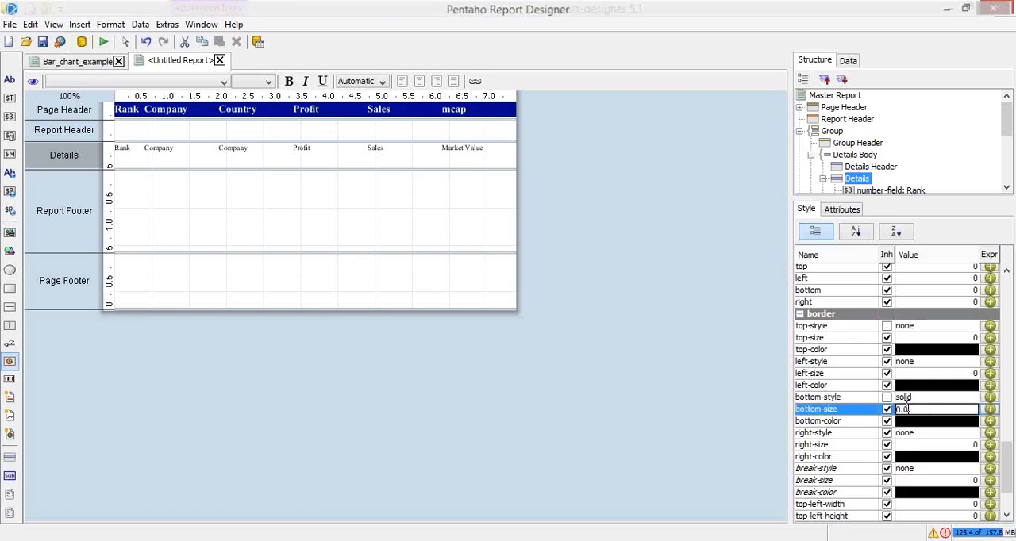
{"action": "double_click", "coordinate": [905, 409]}
{"action": "type", "text": "1"}
{"action": "key", "text": "Return"}
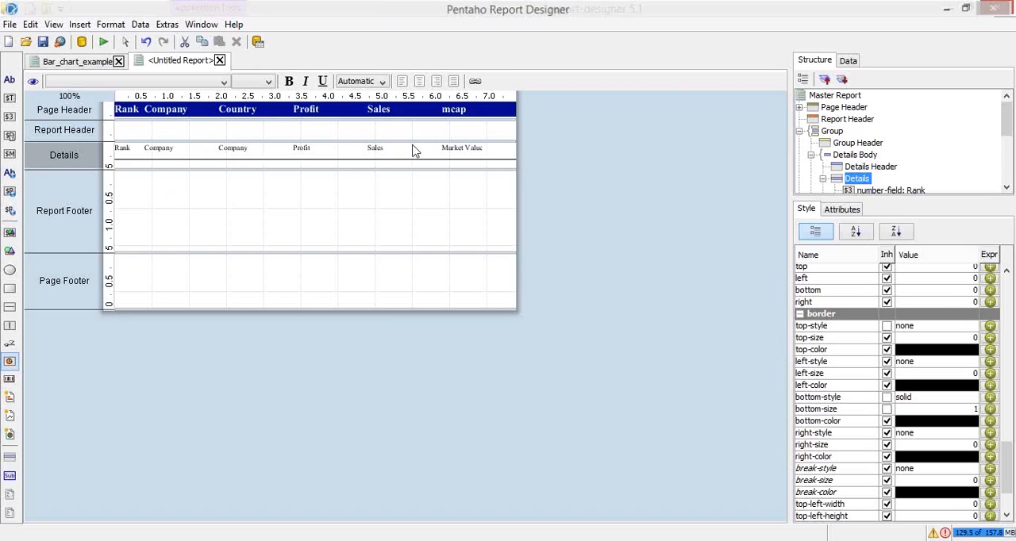
Set the horizontal alignment of the Rank field in the Details band to RIGHT
{"action": "left_click", "coordinate": [499, 107]}
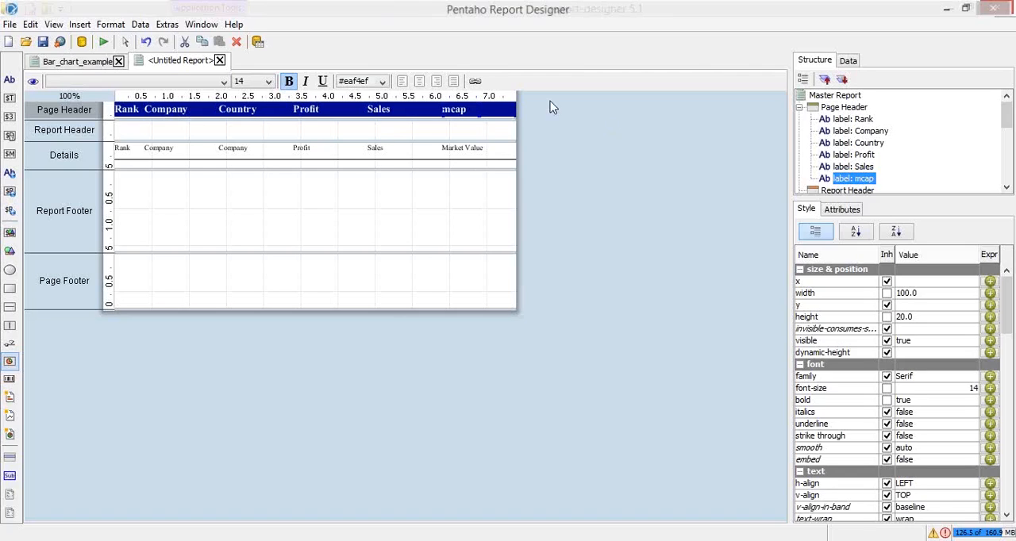
{"action": "left_click", "coordinate": [128, 148]}
{"action": "left_click_drag", "start_coordinate": [1008, 285], "coordinate": [1007, 332]}
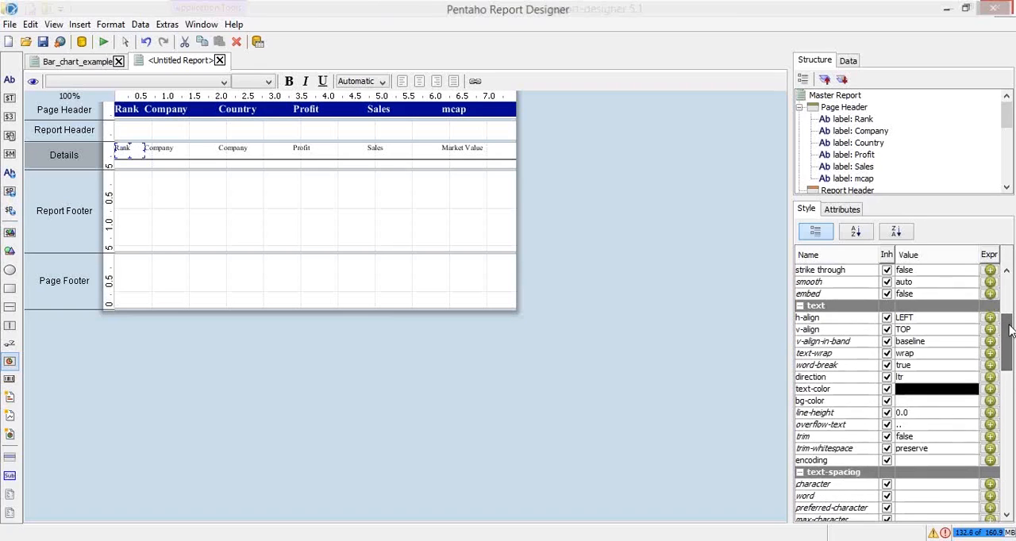
{"action": "left_click", "coordinate": [929, 320]}
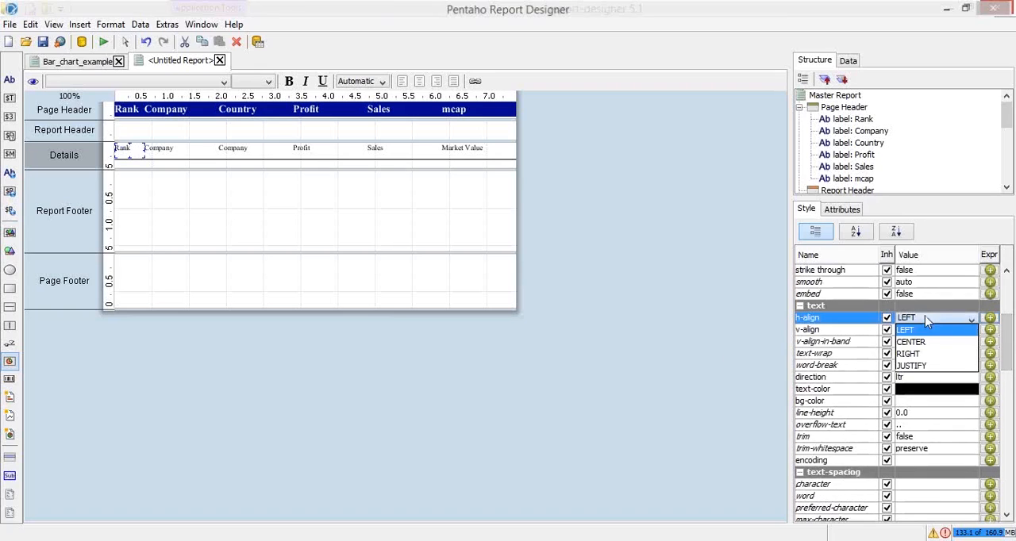
{"action": "left_click", "coordinate": [924, 354]}
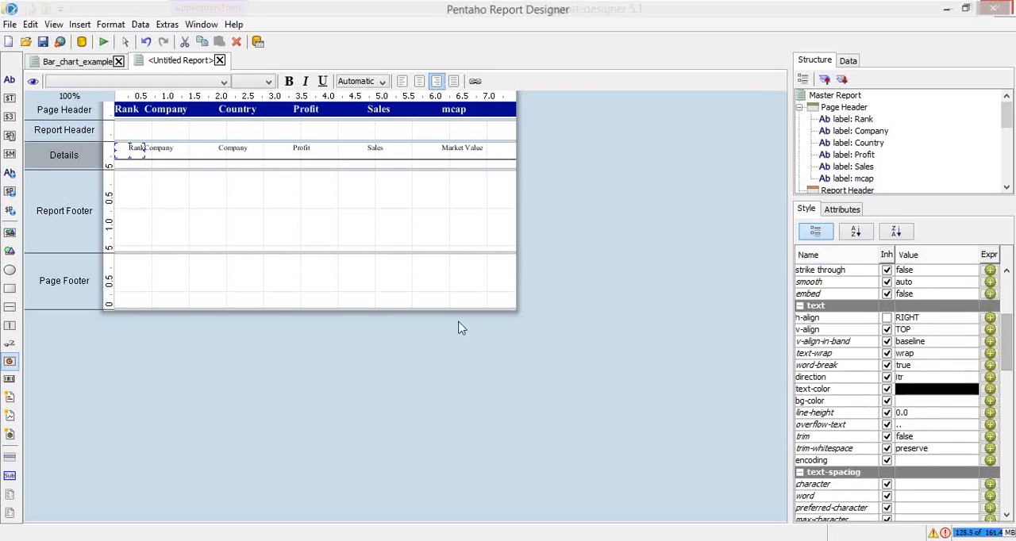
Bind the text field under the Country heading in the Details band to the Country data field
{"action": "left_click", "coordinate": [168, 149]}
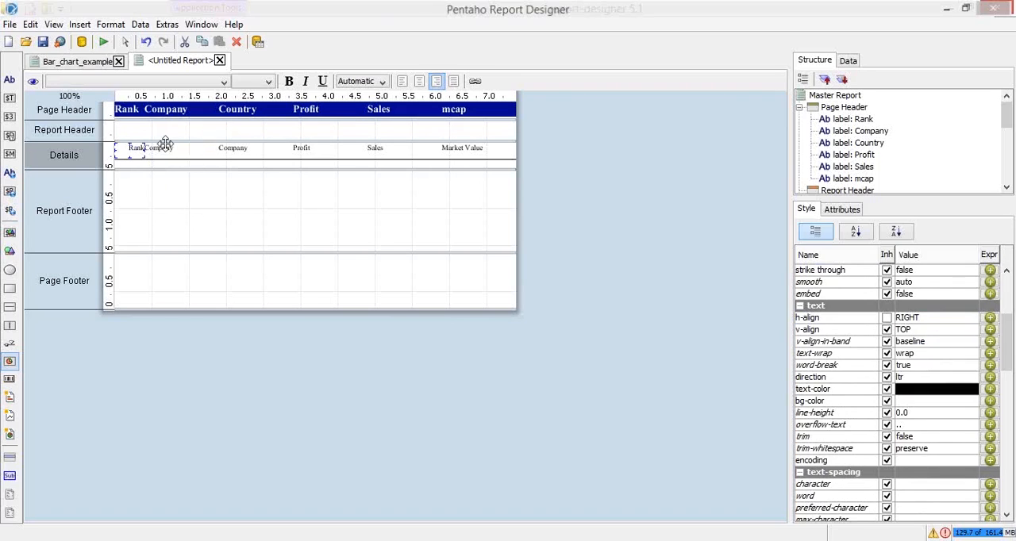
{"action": "left_click", "coordinate": [236, 156]}
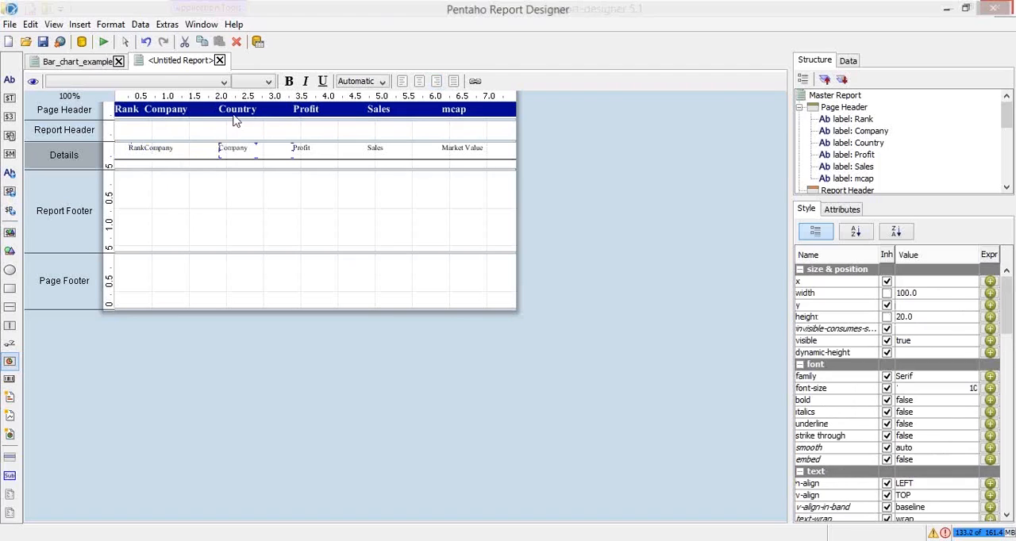
{"action": "left_click", "coordinate": [843, 210]}
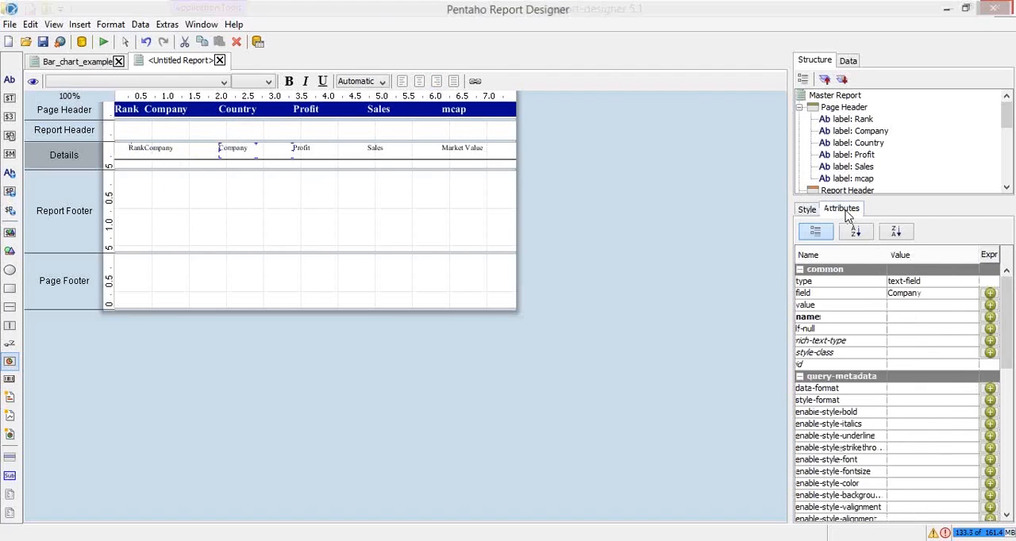
{"action": "left_click", "coordinate": [916, 294]}
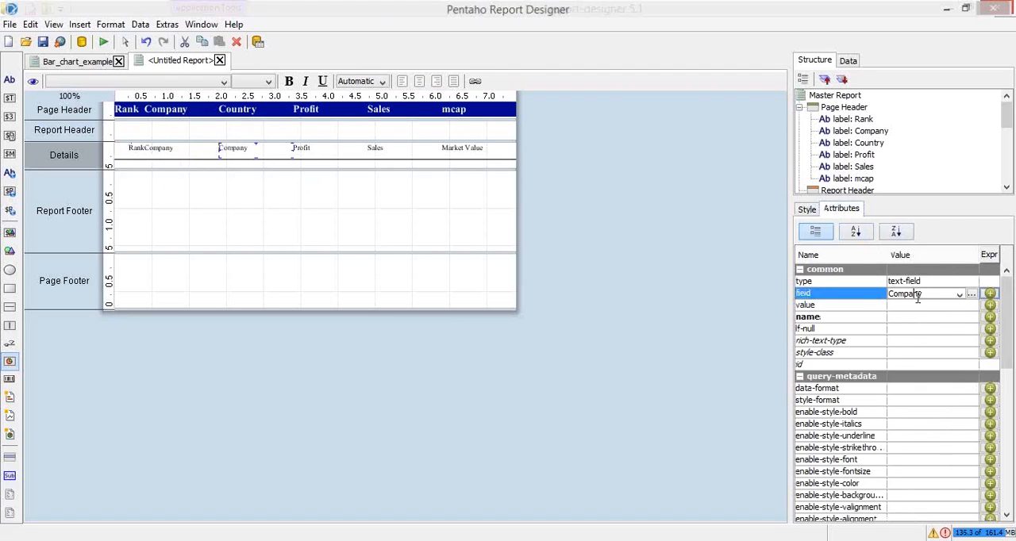
{"action": "left_click", "coordinate": [959, 295]}
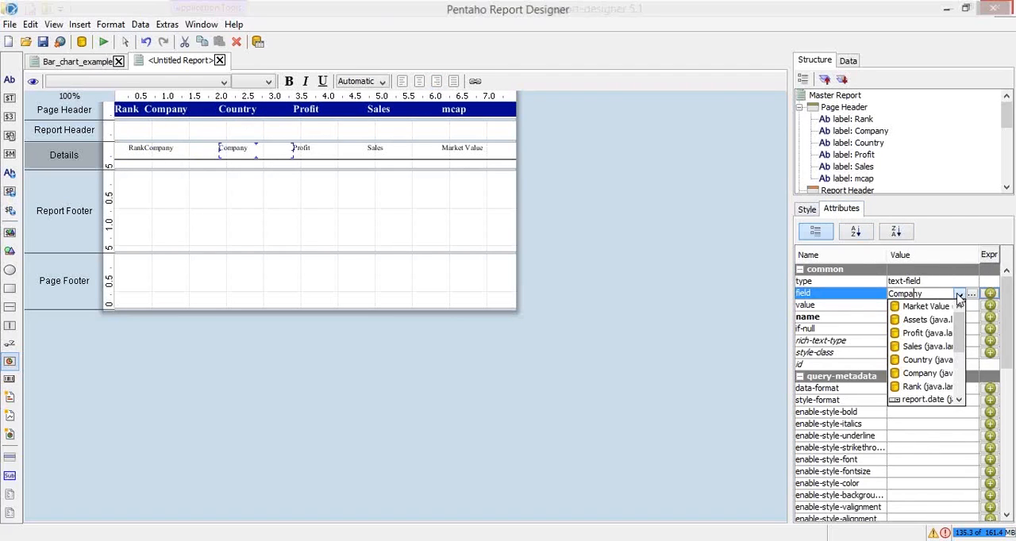
{"action": "left_click", "coordinate": [921, 359]}
Set the horizontal alignment of the Profit field in the Details band to RIGHT
{"action": "left_click", "coordinate": [306, 152]}
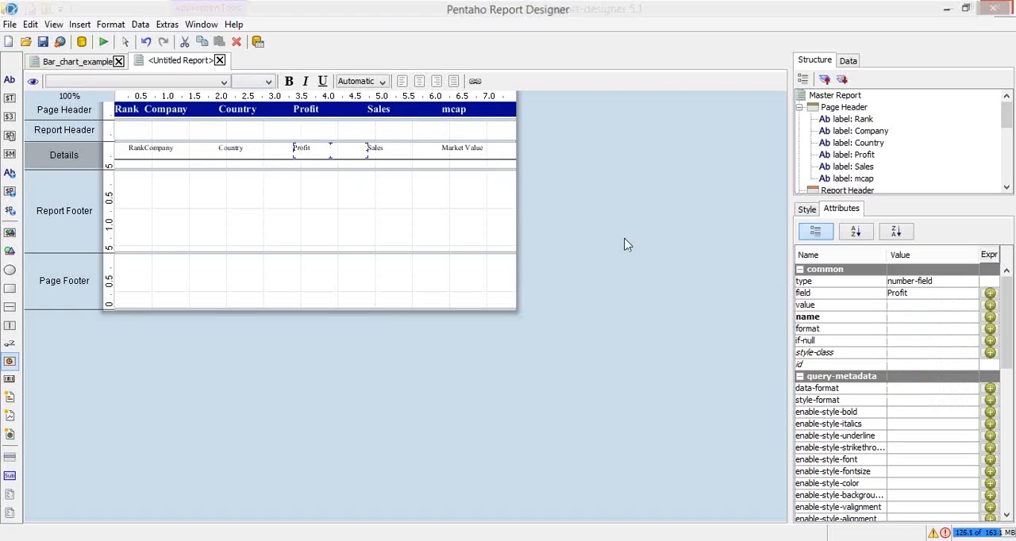
{"action": "scroll", "coordinate": [1010, 329], "scroll_direction": "down", "scroll_amount": 3}
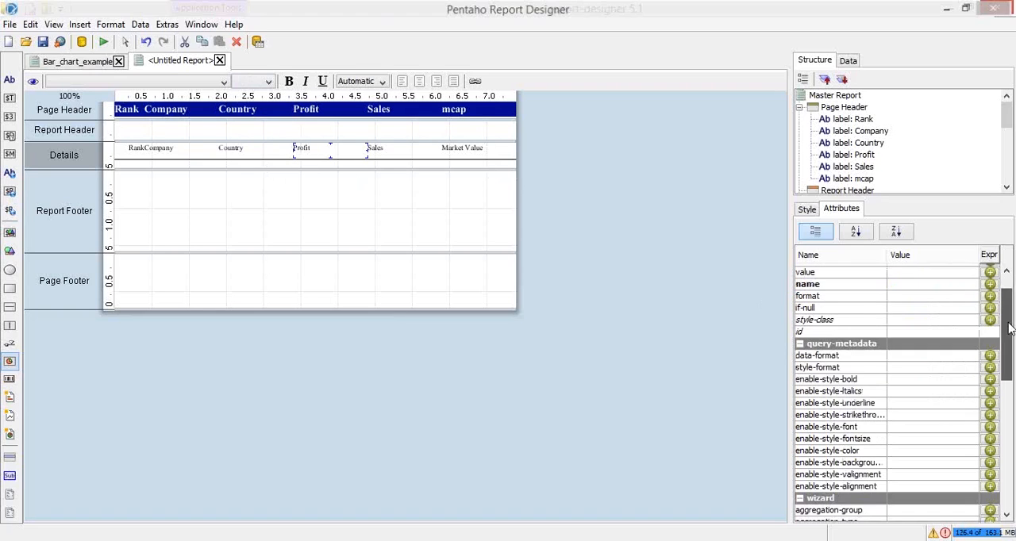
{"action": "scroll", "coordinate": [1010, 329], "scroll_direction": "down", "scroll_amount": 3}
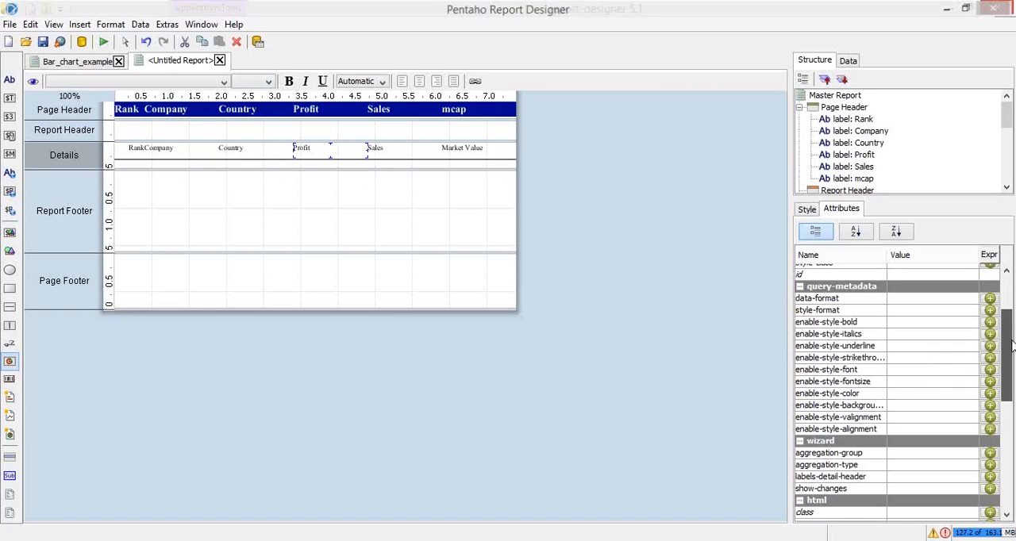
{"action": "left_click", "coordinate": [805, 208]}
{"action": "scroll", "coordinate": [1010, 333], "scroll_direction": "down", "scroll_amount": 3}
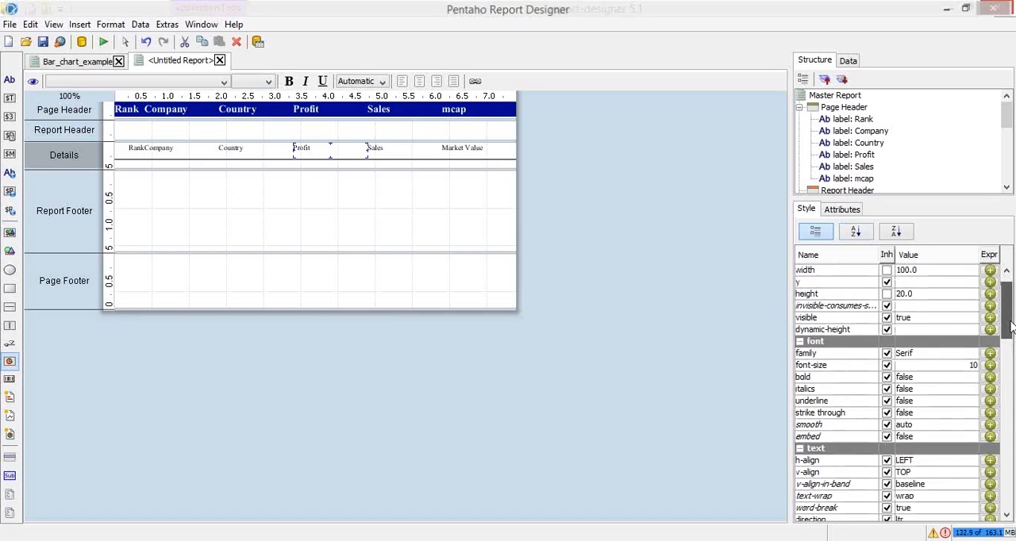
{"action": "left_click_drag", "start_coordinate": [1011, 329], "coordinate": [1008, 335]}
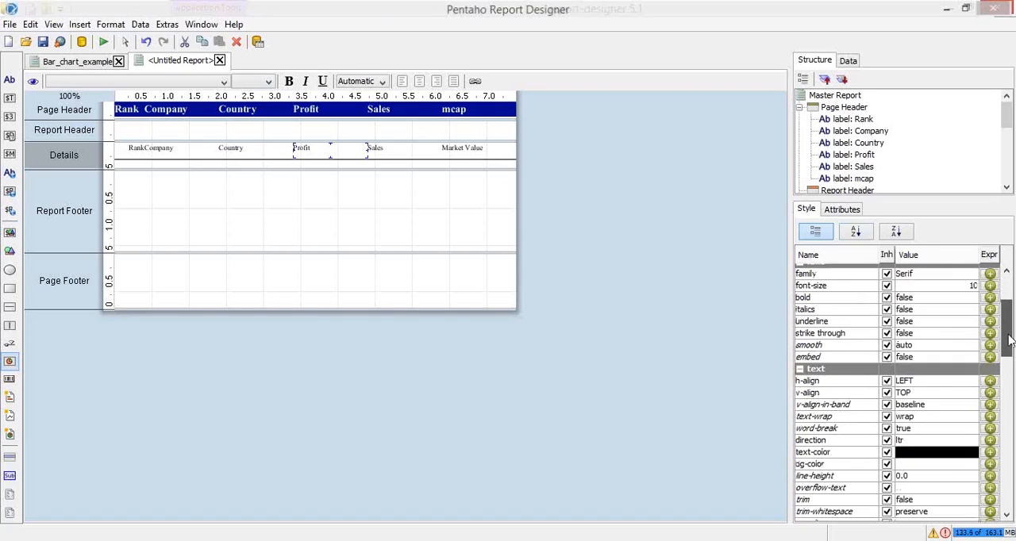
{"action": "scroll", "coordinate": [1010, 340], "scroll_direction": "up", "scroll_amount": 2}
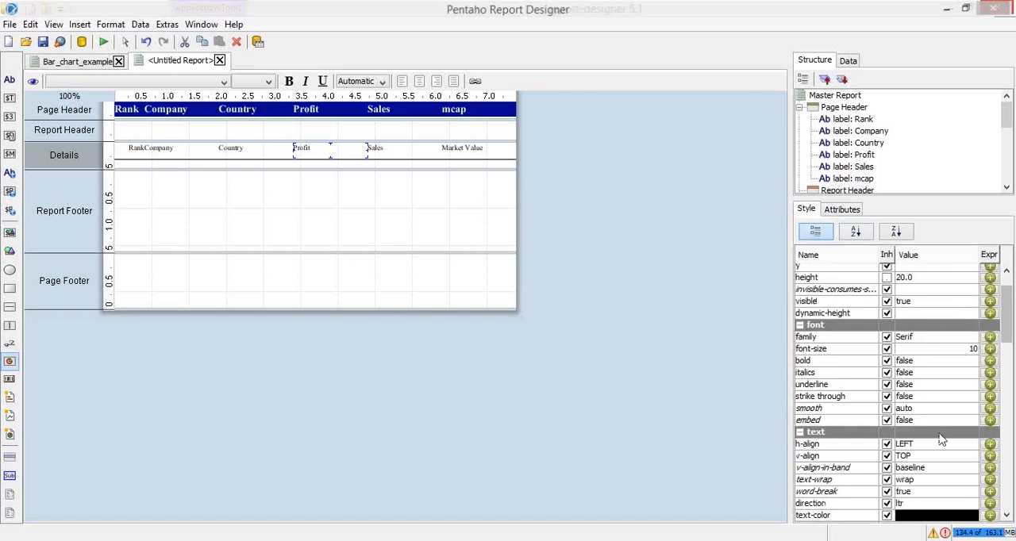
{"action": "left_click", "coordinate": [935, 446]}
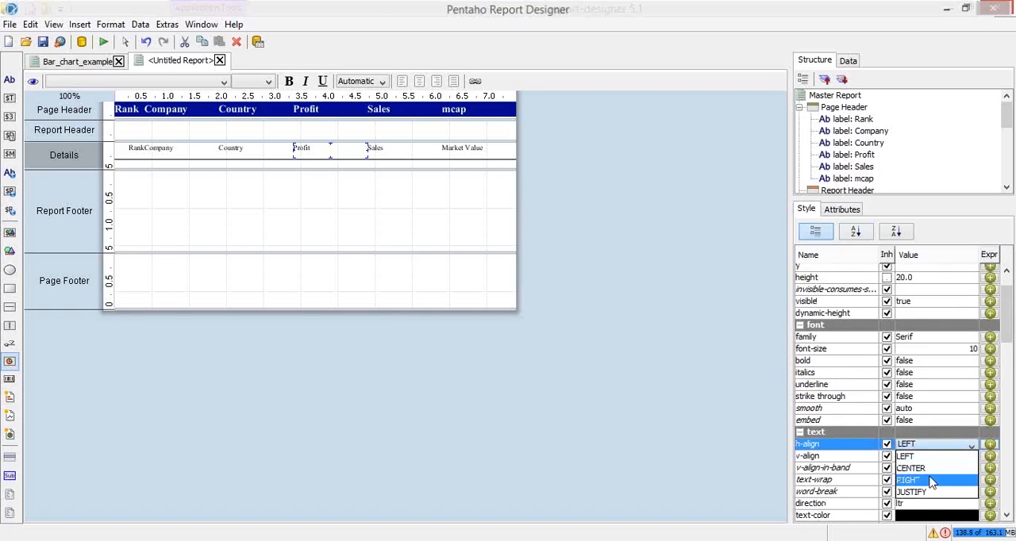
{"action": "left_click", "coordinate": [931, 480]}
{"action": "left_click_drag", "start_coordinate": [1009, 316], "coordinate": [1010, 321]}
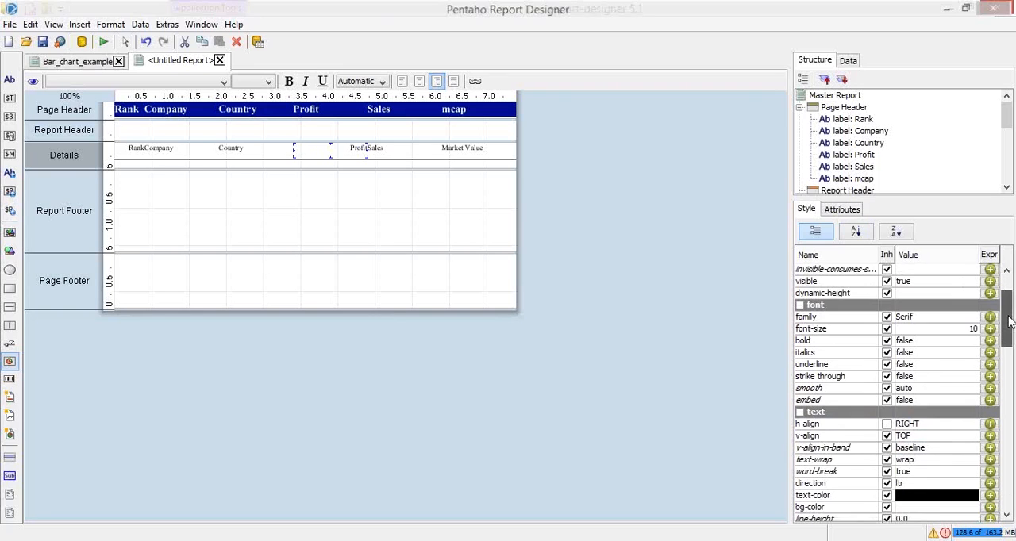
{"action": "scroll", "coordinate": [859, 320], "scroll_direction": "down", "scroll_amount": 2}
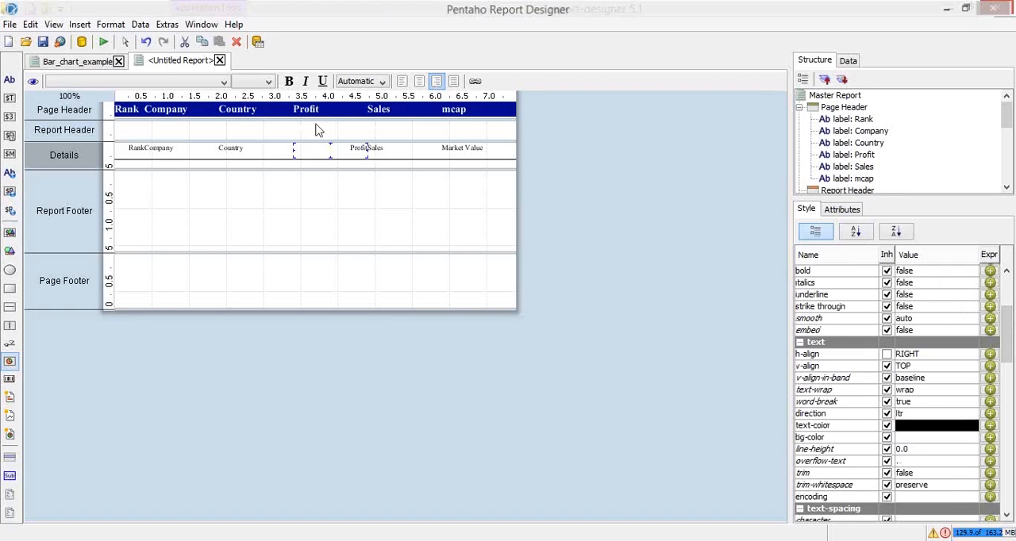
Give the Profit field in the Details band the number format ##,##0.0
{"action": "left_click", "coordinate": [849, 208]}
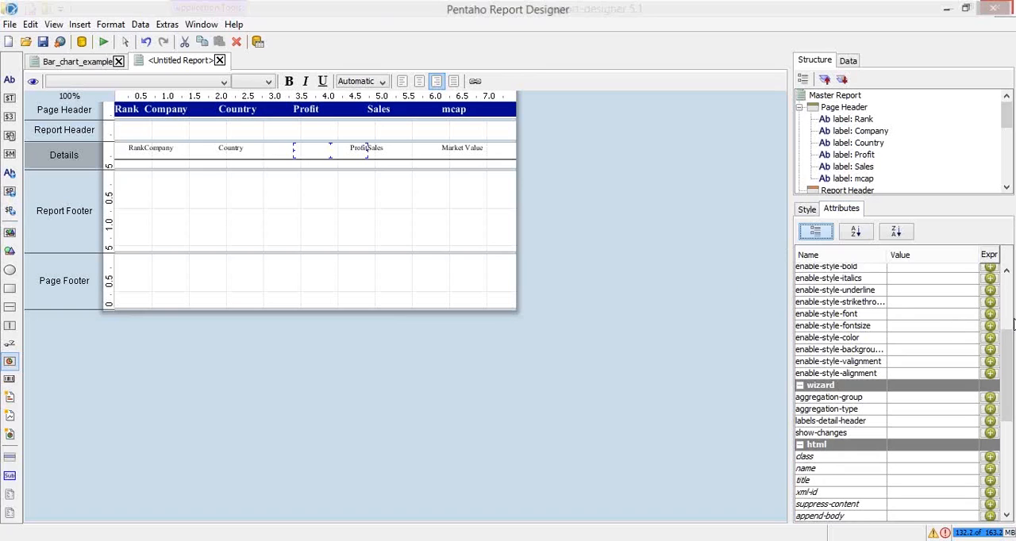
{"action": "left_click_drag", "start_coordinate": [1009, 349], "coordinate": [1006, 287]}
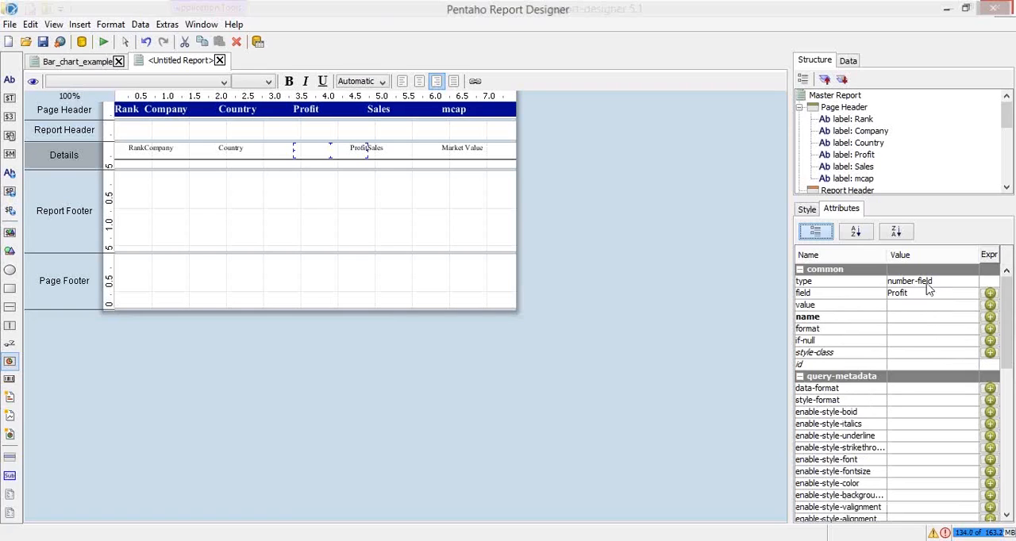
{"action": "left_click", "coordinate": [908, 328]}
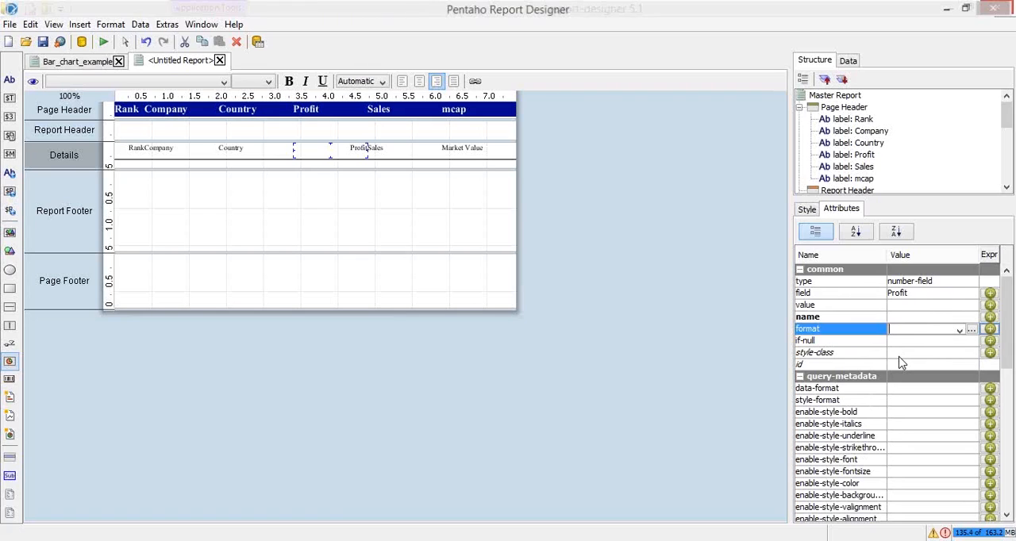
{"action": "type", "text": "#"}
{"action": "type", "text": "##"}
{"action": "key", "text": "Left"}
{"action": "key", "text": "Left"}
{"action": "type", "text": "##,###"}
{"action": "type", "text": ".0"}
{"action": "key", "text": "shift+Left"}
{"action": "type", "text": "0"}
{"action": "key", "text": "Return"}
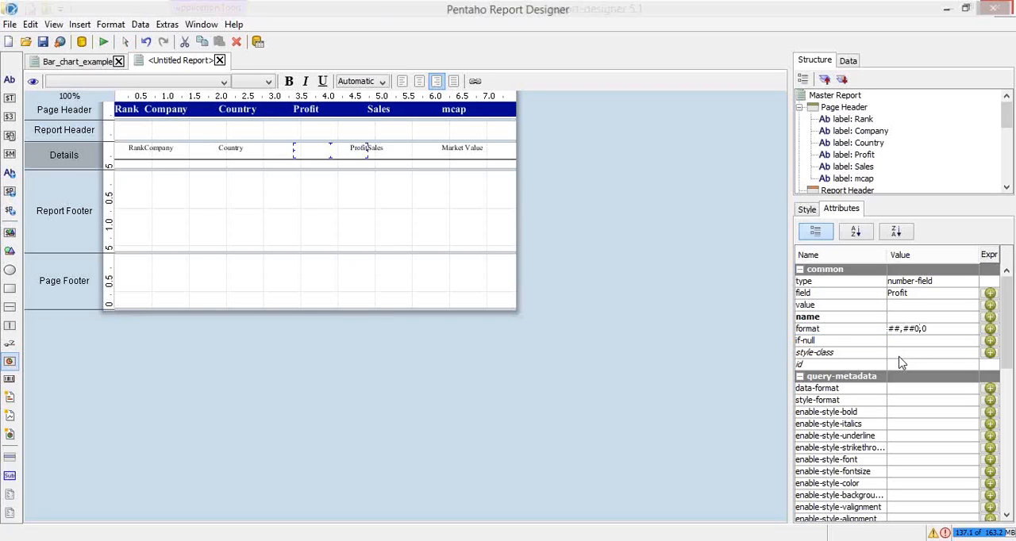
Copy the Profit field's number format ##,##0.0 to the Sales and Market Value fields in the Details band
{"action": "left_click", "coordinate": [938, 331]}
{"action": "left_click", "coordinate": [936, 320]}
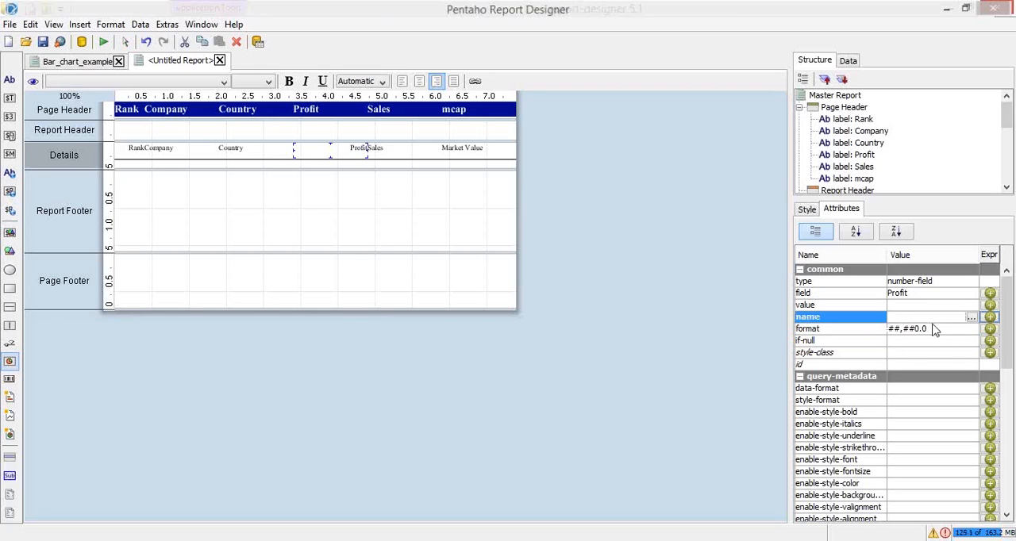
{"action": "left_click", "coordinate": [935, 330]}
{"action": "left_click_drag", "start_coordinate": [934, 330], "coordinate": [873, 335]}
{"action": "key", "text": "ctrl+c"}
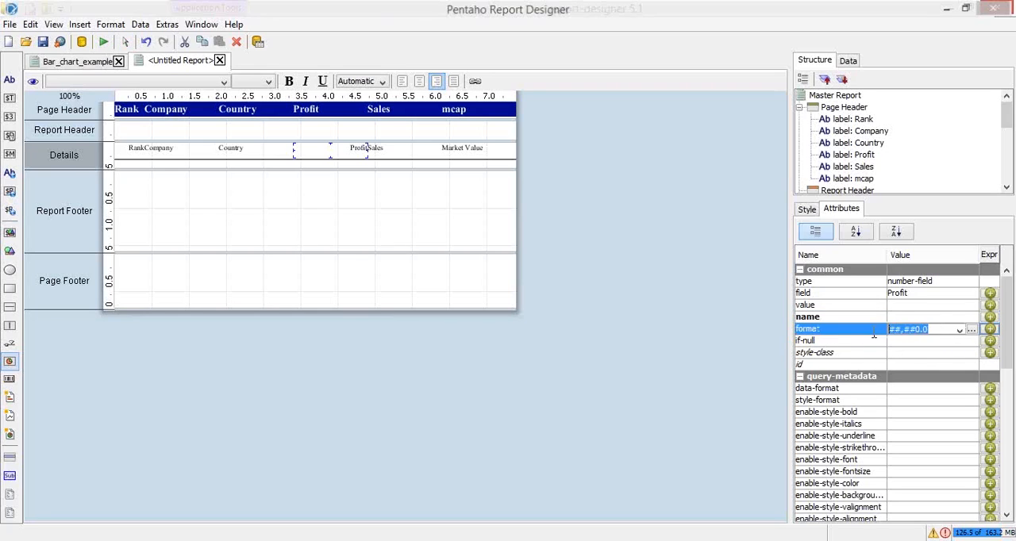
{"action": "left_click", "coordinate": [378, 158]}
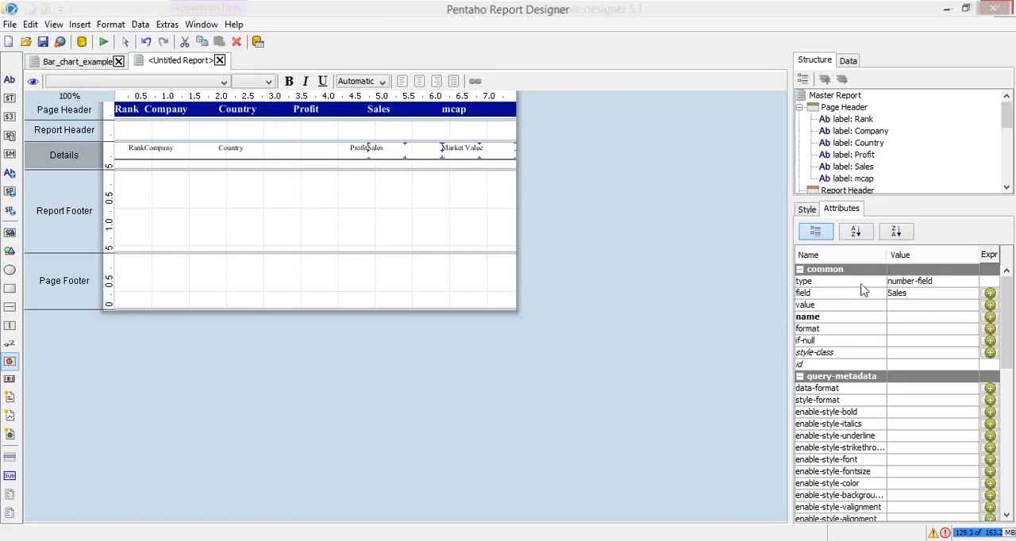
{"action": "left_click", "coordinate": [900, 329]}
{"action": "key", "text": "ctrl+v"}
{"action": "left_click", "coordinate": [889, 359]}
{"action": "left_click", "coordinate": [357, 147]}
{"action": "left_click", "coordinate": [381, 148]}
{"action": "left_click", "coordinate": [445, 147]}
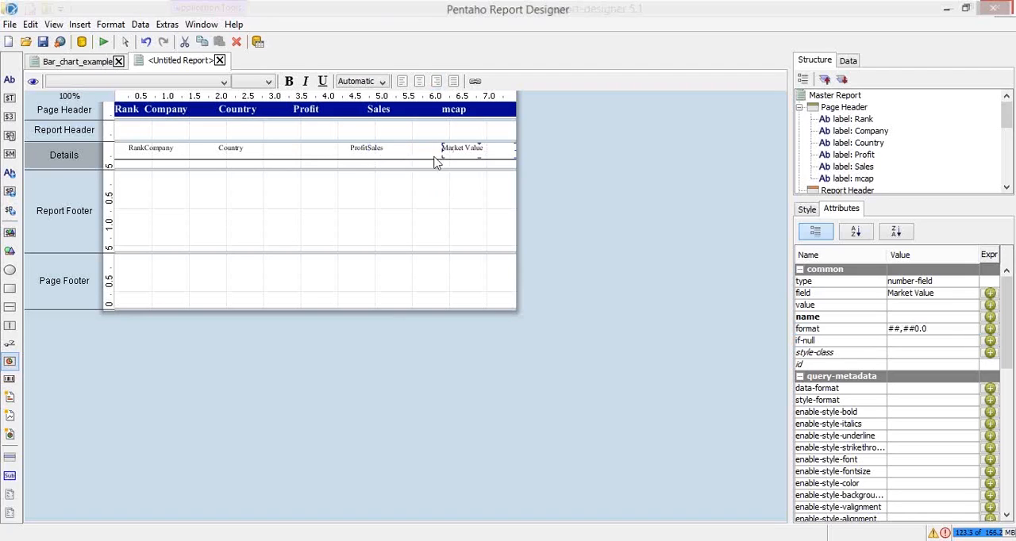
Set the horizontal alignment of the Sales and Market Value fields in the Details band to RIGHT
{"action": "left_click", "coordinate": [379, 146]}
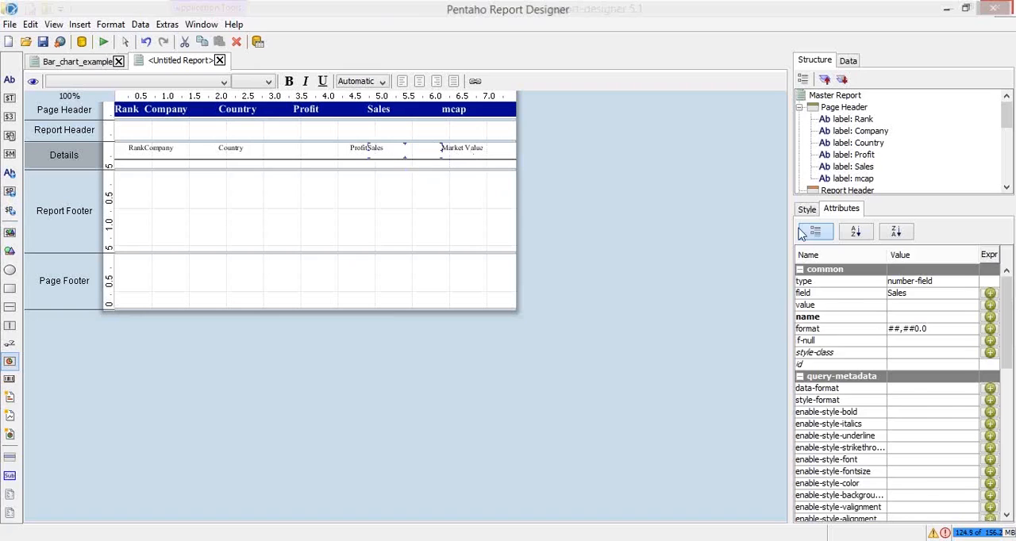
{"action": "left_click", "coordinate": [806, 209]}
{"action": "left_click", "coordinate": [464, 149], "text": "shift"}
{"action": "left_click", "coordinate": [925, 359]}
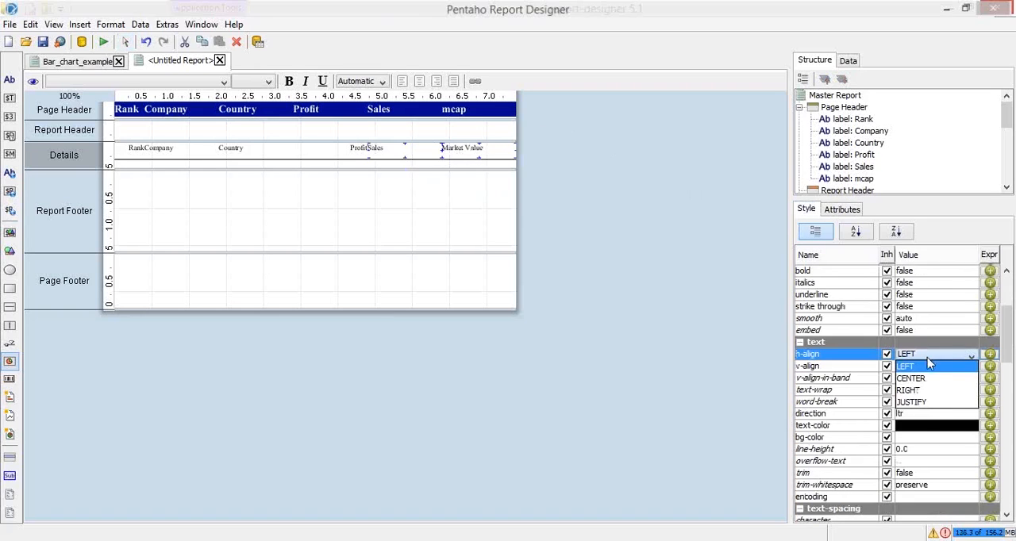
{"action": "left_click", "coordinate": [925, 390]}
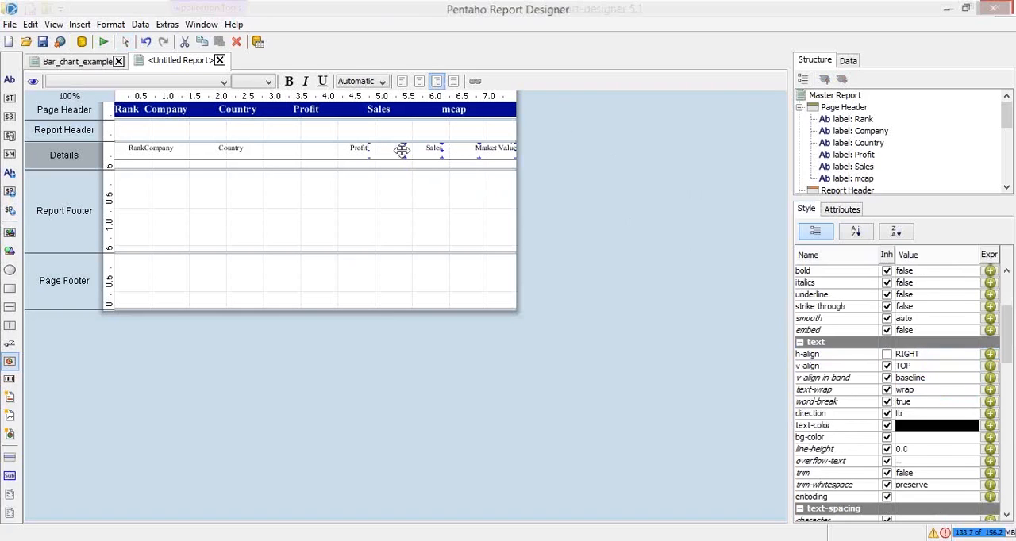
{"action": "left_click", "coordinate": [370, 204]}
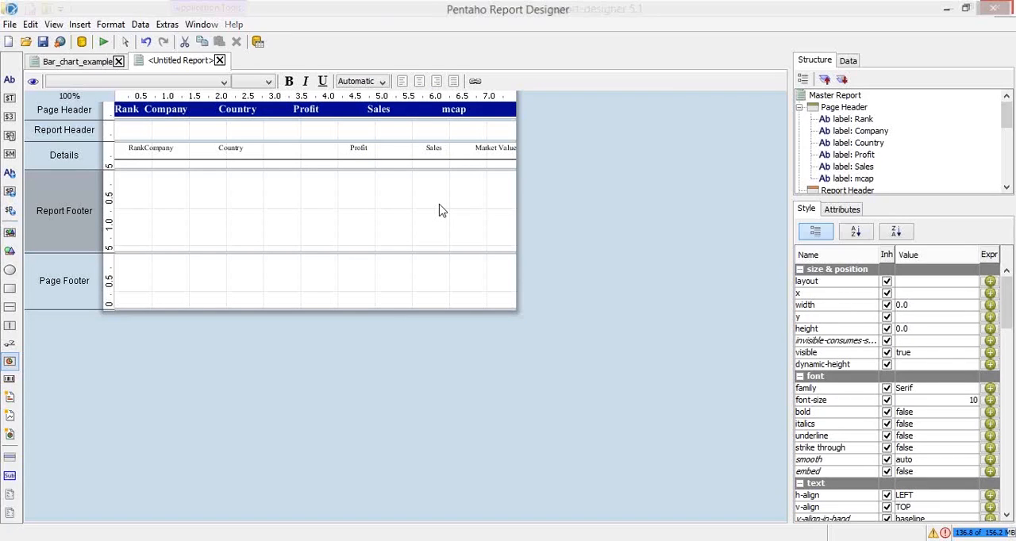
Open a print preview of the untitled report and close the Bar_chart_example report without saving its changes
{"action": "key", "text": "ctrl+s"}
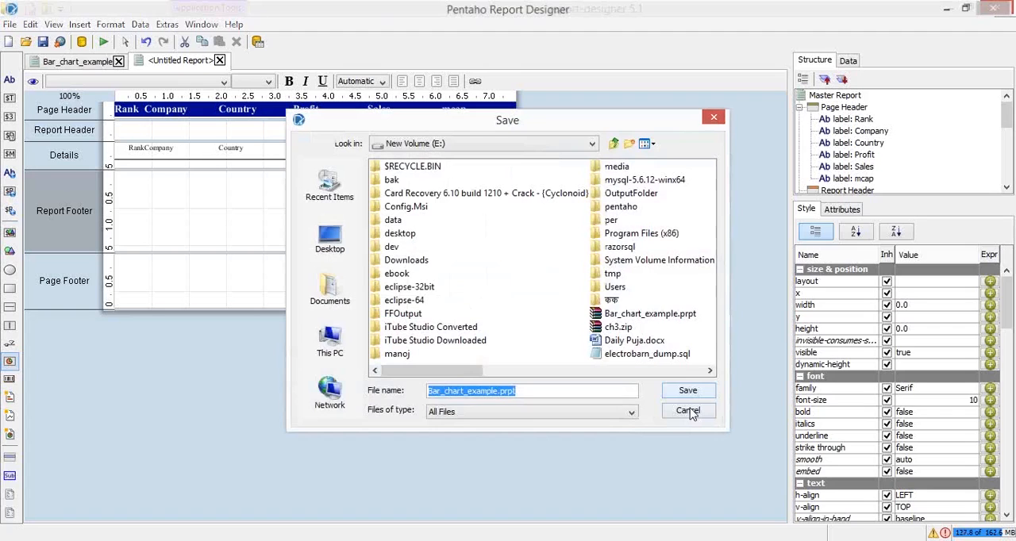
{"action": "left_click", "coordinate": [688, 411]}
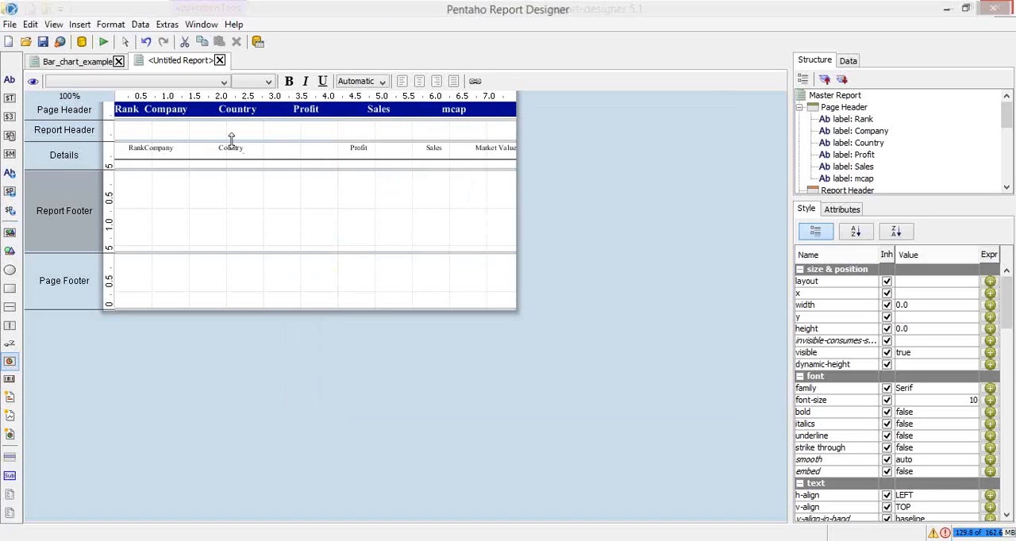
{"action": "left_click", "coordinate": [356, 153]}
{"action": "left_click", "coordinate": [103, 41]}
{"action": "left_click", "coordinate": [127, 64]}
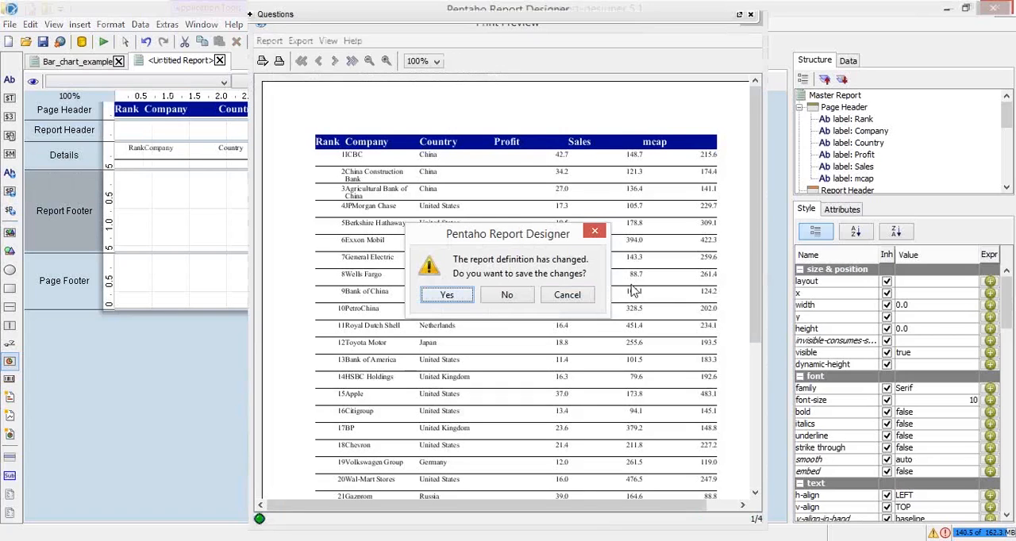
{"action": "left_click", "coordinate": [527, 298]}
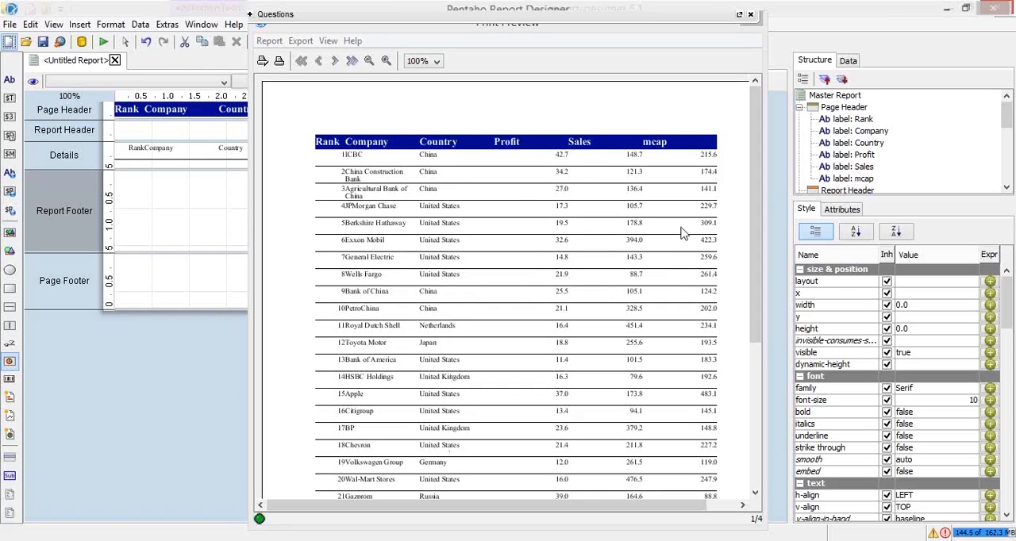
Examine the field alignment and number formatting in the print preview and close the preview
{"action": "left_click_drag", "start_coordinate": [756, 154], "coordinate": [758, 200]}
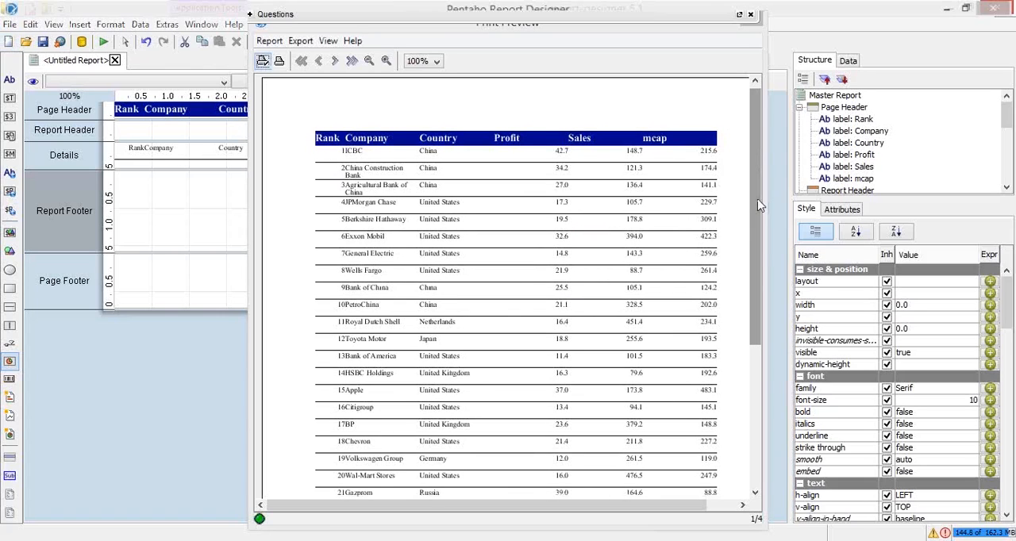
{"action": "scroll", "coordinate": [758, 208], "scroll_direction": "down", "scroll_amount": 3}
{"action": "scroll", "coordinate": [763, 213], "scroll_direction": "up", "scroll_amount": 3}
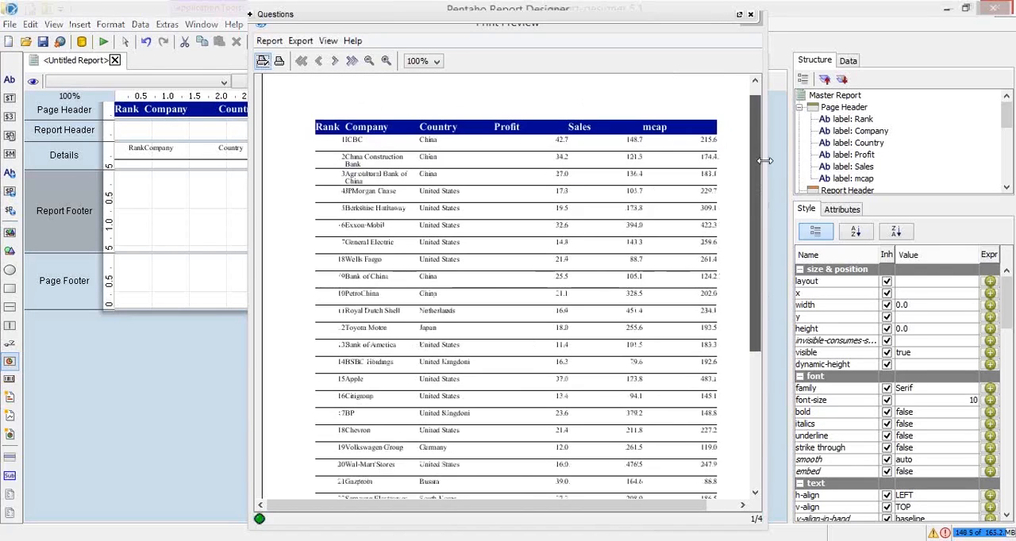
{"action": "left_click_drag", "start_coordinate": [750, 24], "coordinate": [713, 53]}
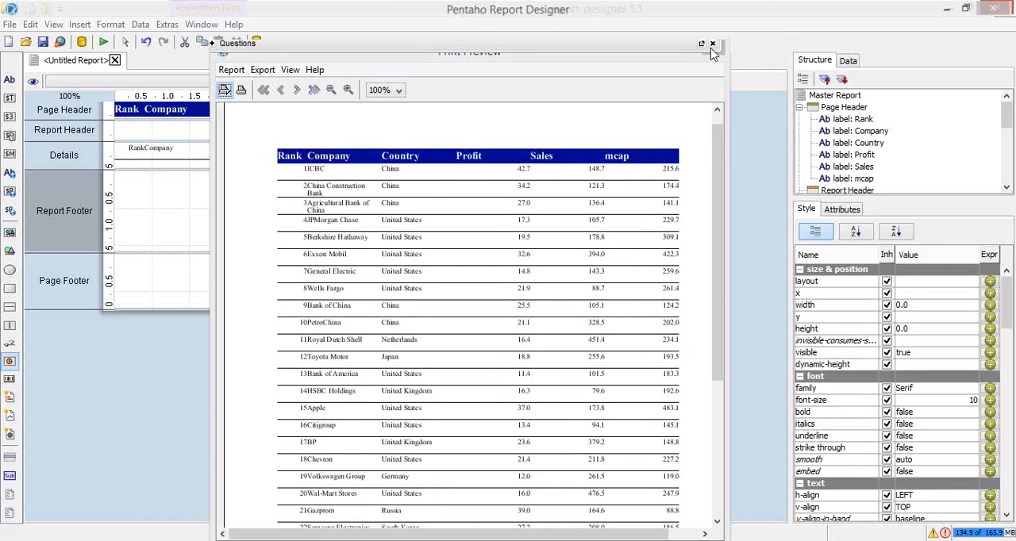
{"action": "left_click", "coordinate": [179, 128]}
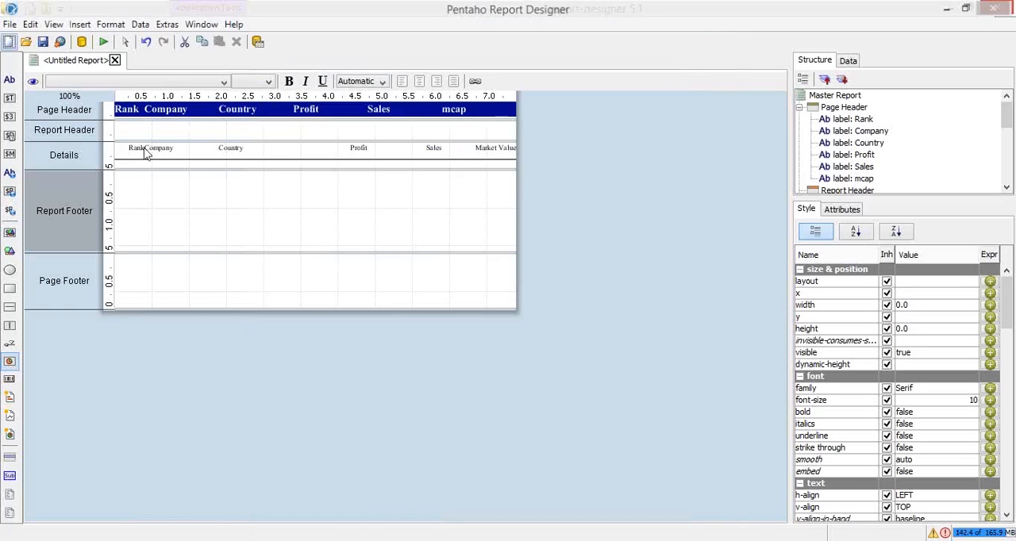
Give the Rank field in the Details band a solid right border of size 1
{"action": "left_click", "coordinate": [136, 148]}
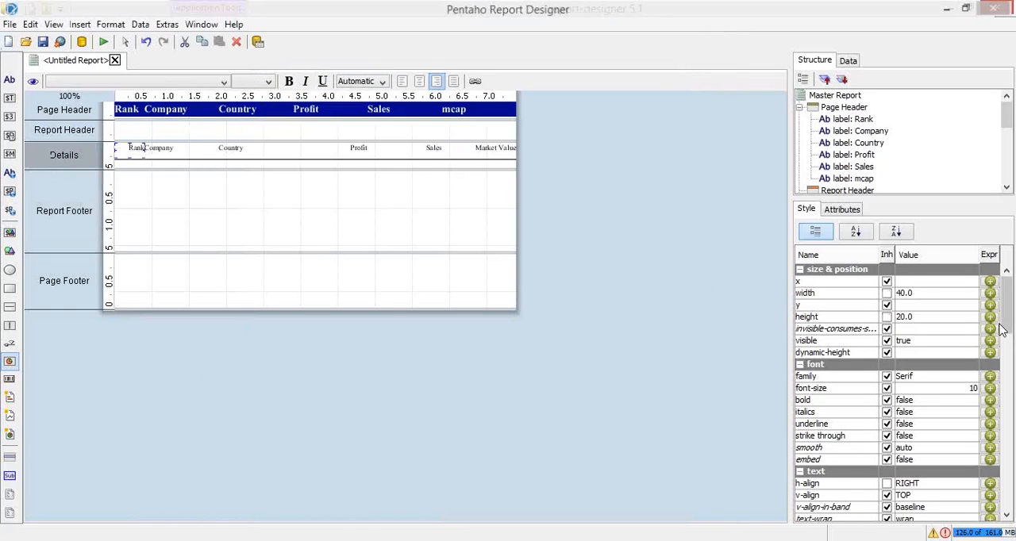
{"action": "left_click_drag", "start_coordinate": [1005, 328], "coordinate": [1013, 494]}
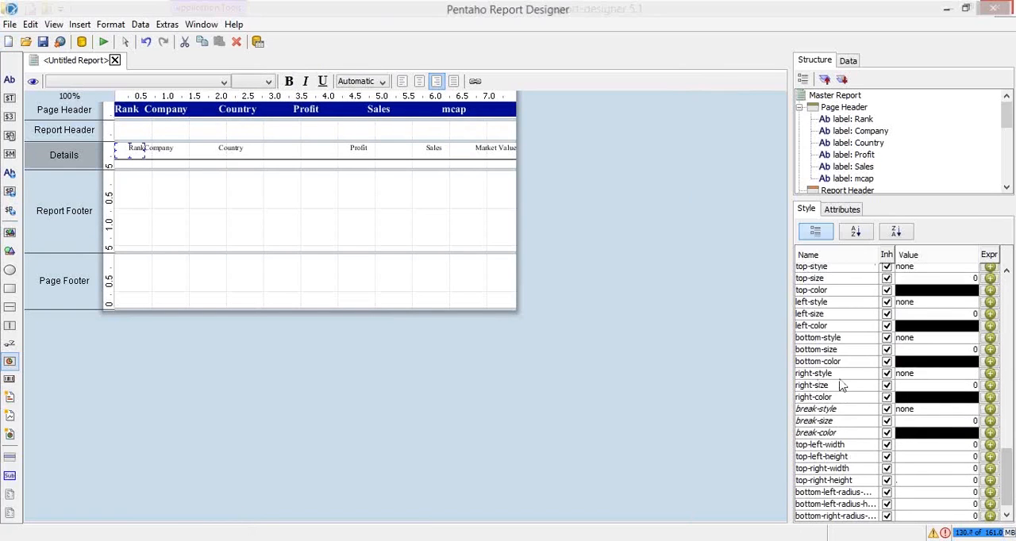
{"action": "left_click", "coordinate": [917, 376]}
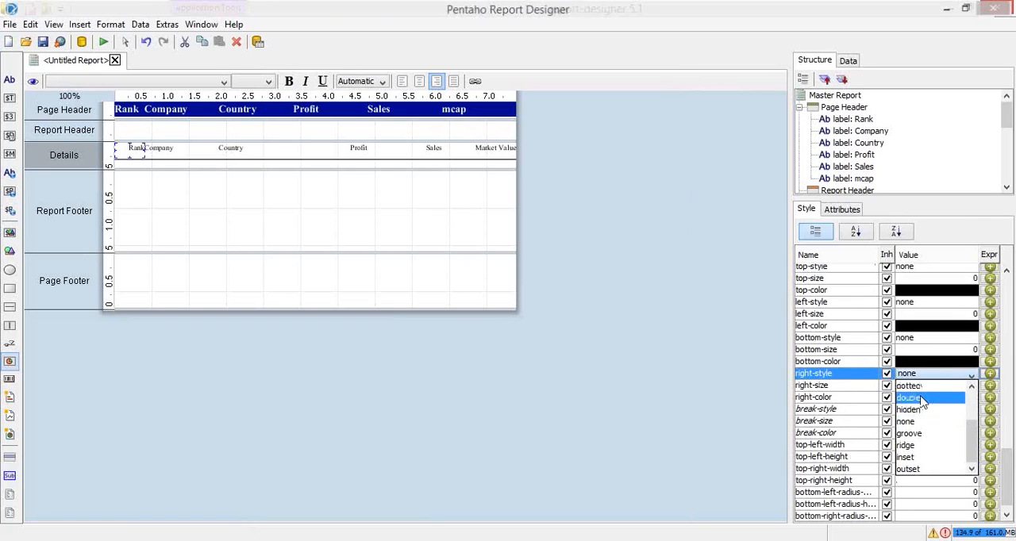
{"action": "scroll", "coordinate": [925, 441], "scroll_direction": "up", "scroll_amount": 2}
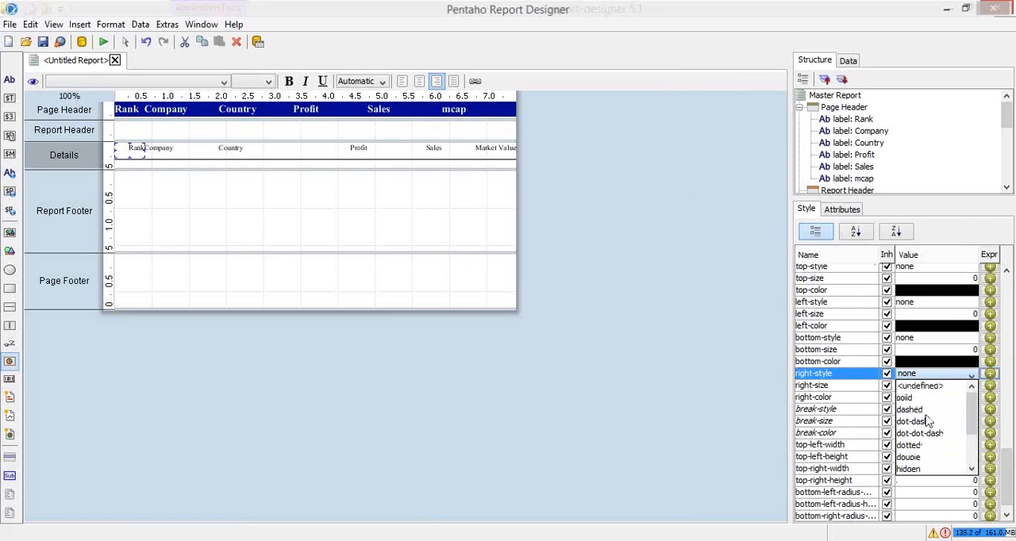
{"action": "left_click", "coordinate": [934, 397]}
{"action": "left_click", "coordinate": [929, 386]}
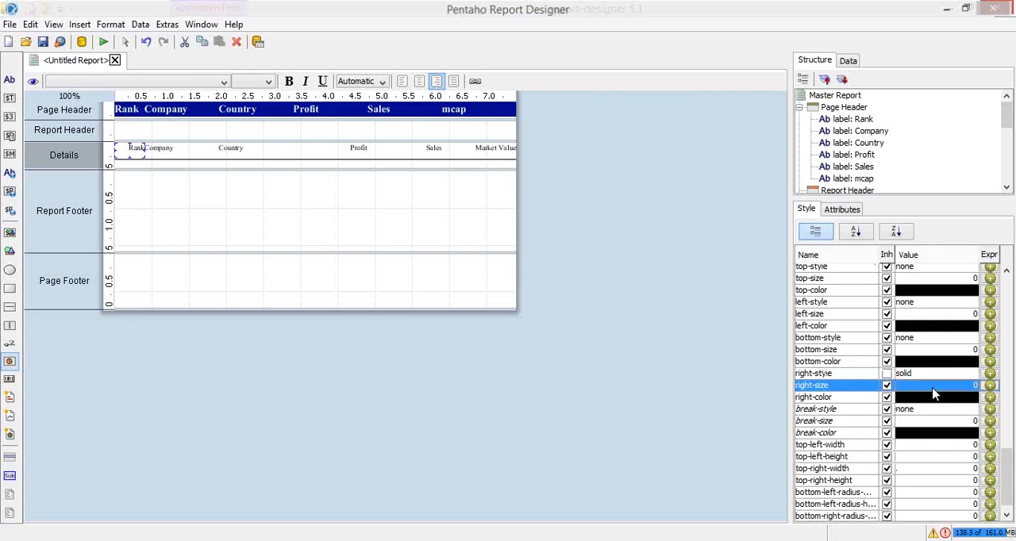
{"action": "type", "text": "1"}
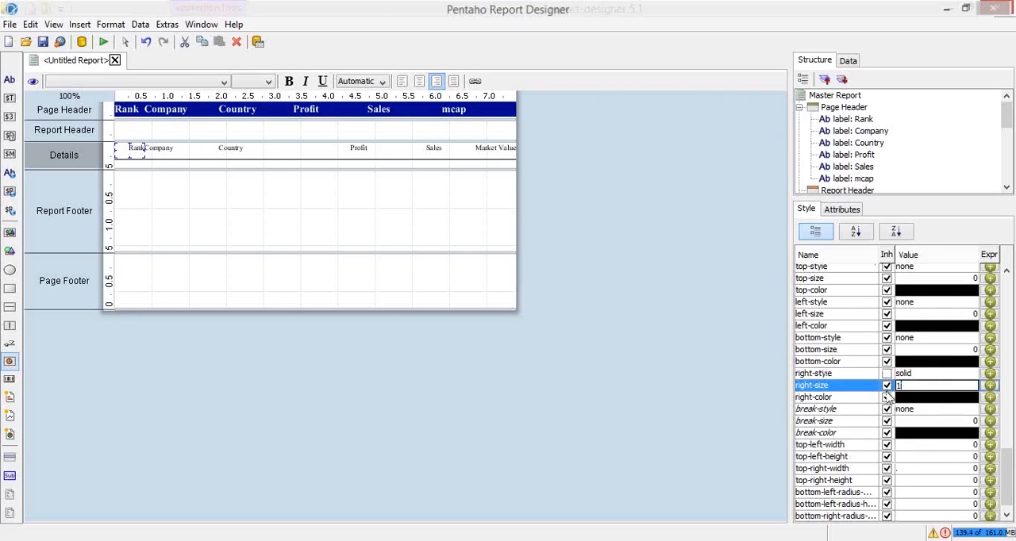
{"action": "key", "text": "Return"}
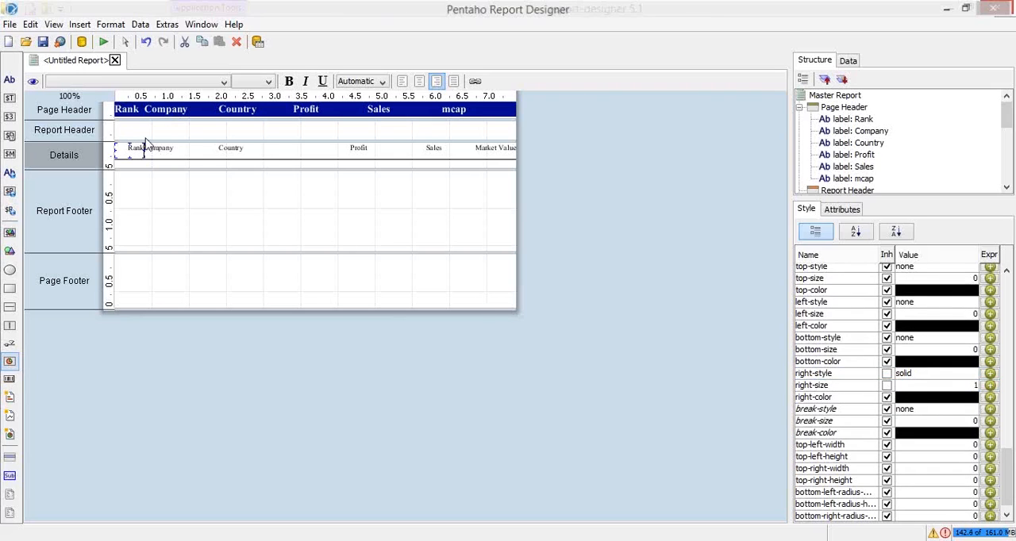
Give the Company, Country, Profit, Sales and Market Value fields in the Details band a solid right border of size 1
{"action": "left_click", "coordinate": [165, 151]}
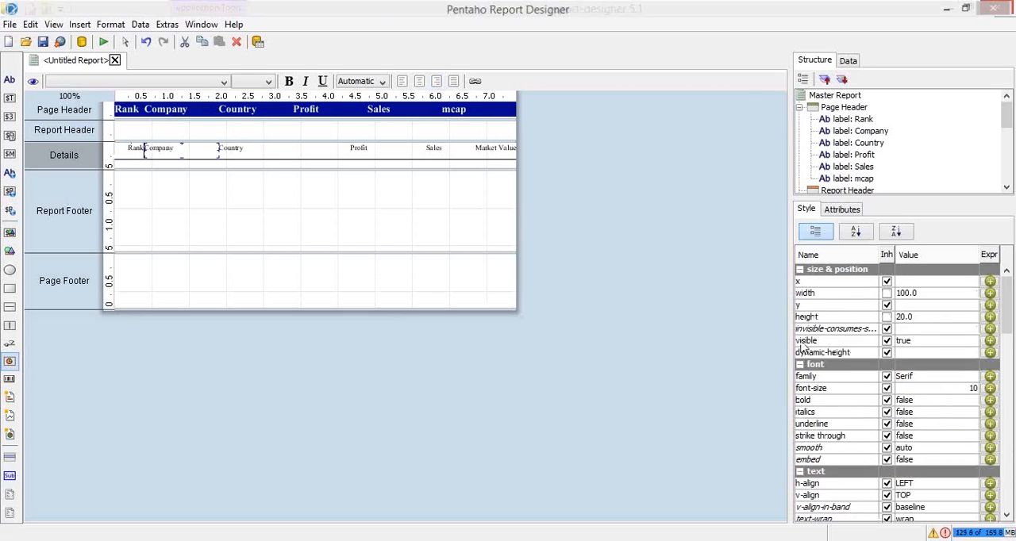
{"action": "left_click_drag", "start_coordinate": [1012, 322], "coordinate": [1012, 361]}
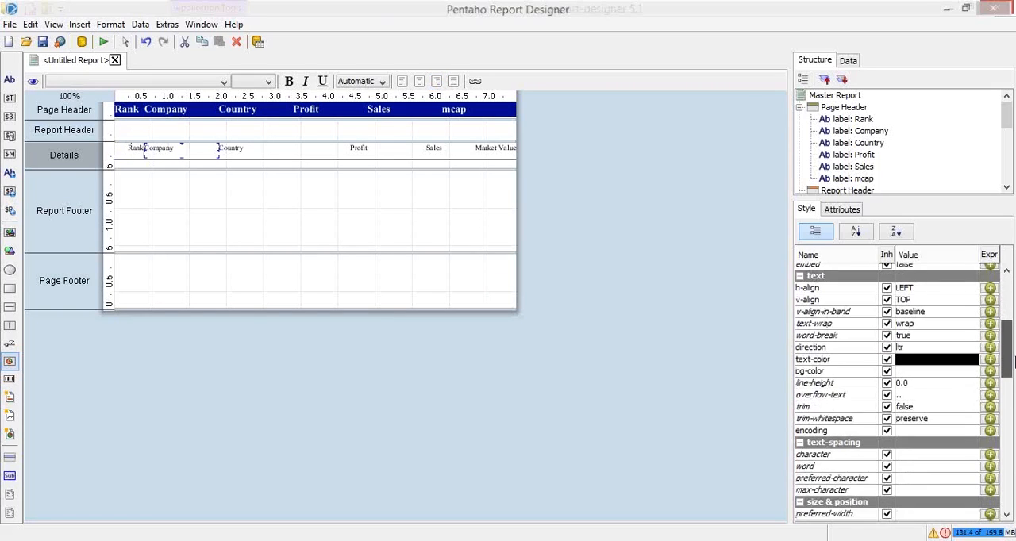
{"action": "left_click", "coordinate": [132, 152]}
{"action": "left_click", "coordinate": [164, 149]}
{"action": "left_click_drag", "start_coordinate": [198, 148], "coordinate": [511, 163]}
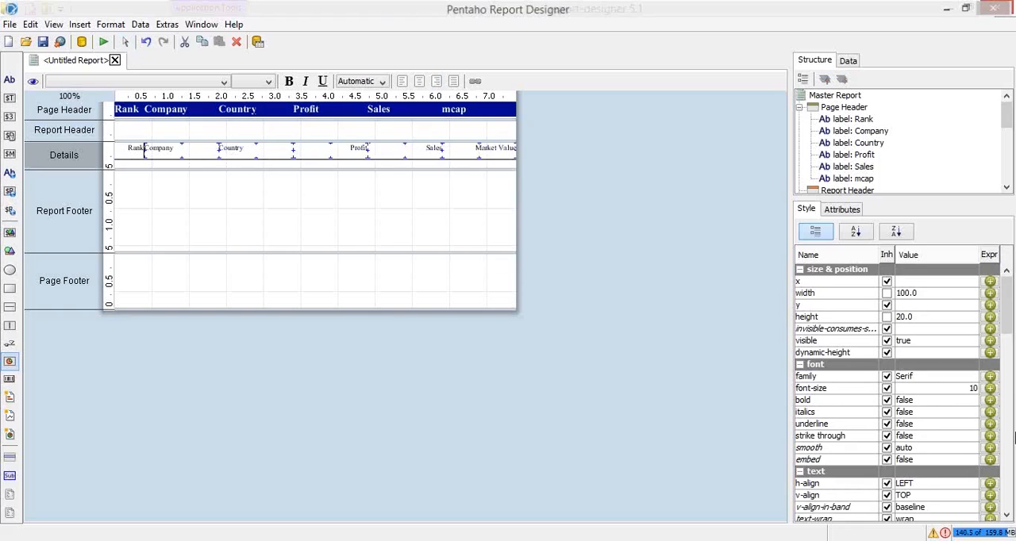
{"action": "left_click_drag", "start_coordinate": [1007, 326], "coordinate": [1013, 493]}
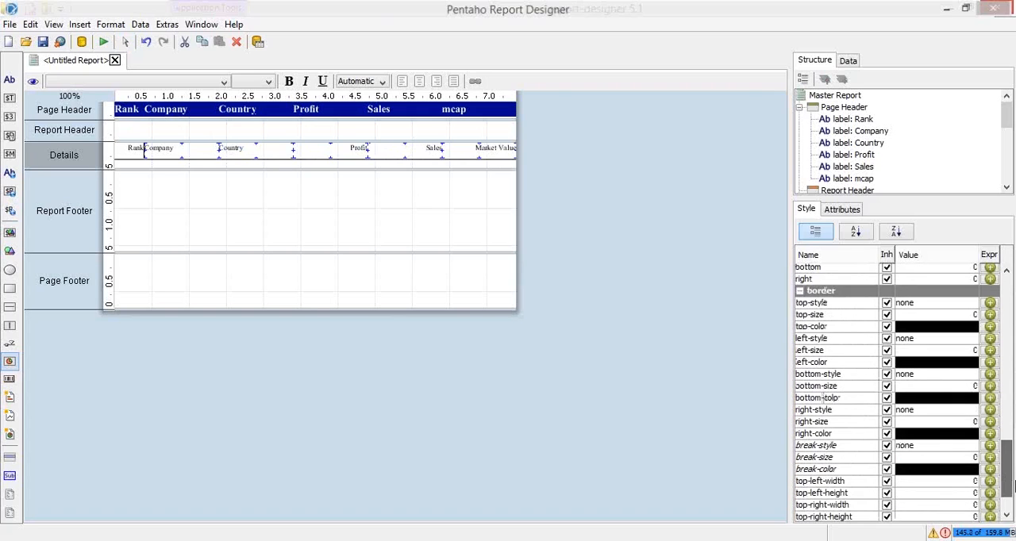
{"action": "left_click", "coordinate": [937, 411]}
{"action": "left_click", "coordinate": [939, 414]}
{"action": "left_click", "coordinate": [940, 412]}
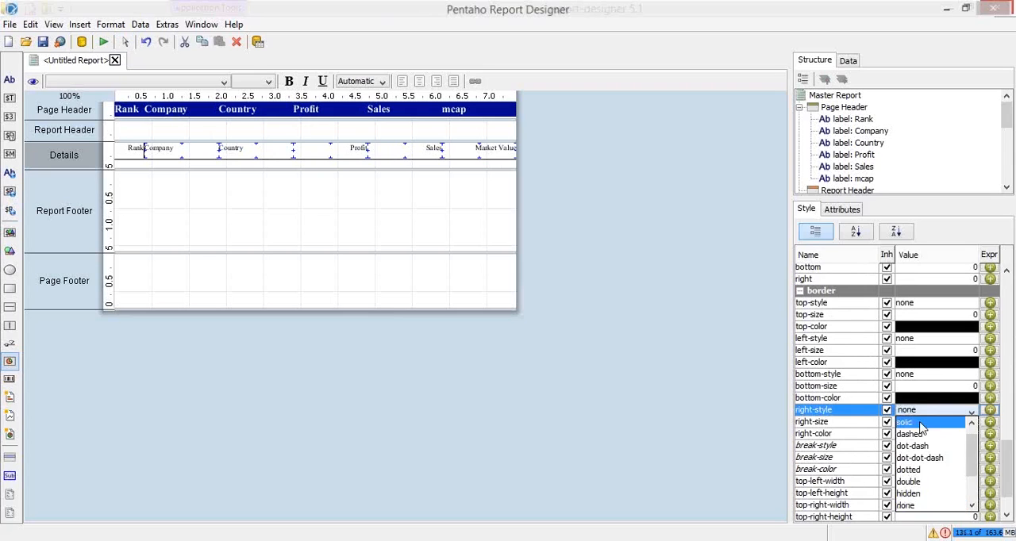
{"action": "left_click", "coordinate": [917, 421]}
{"action": "left_click", "coordinate": [918, 422]}
{"action": "type", "text": "1"}
{"action": "key", "text": "Return"}
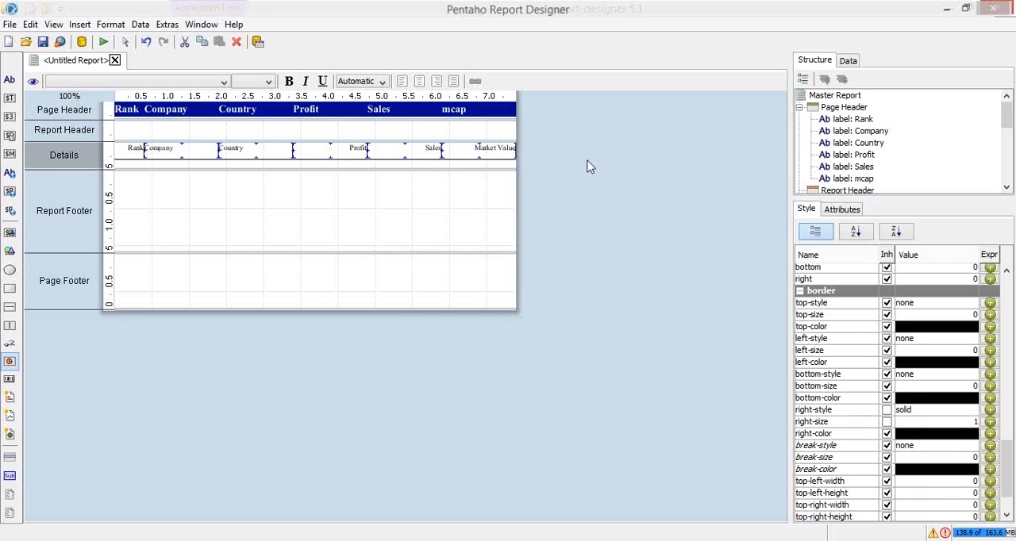
Set the right padding of the Rank field in the Details band, first trying 2 and settling on 5
{"action": "left_click", "coordinate": [126, 150]}
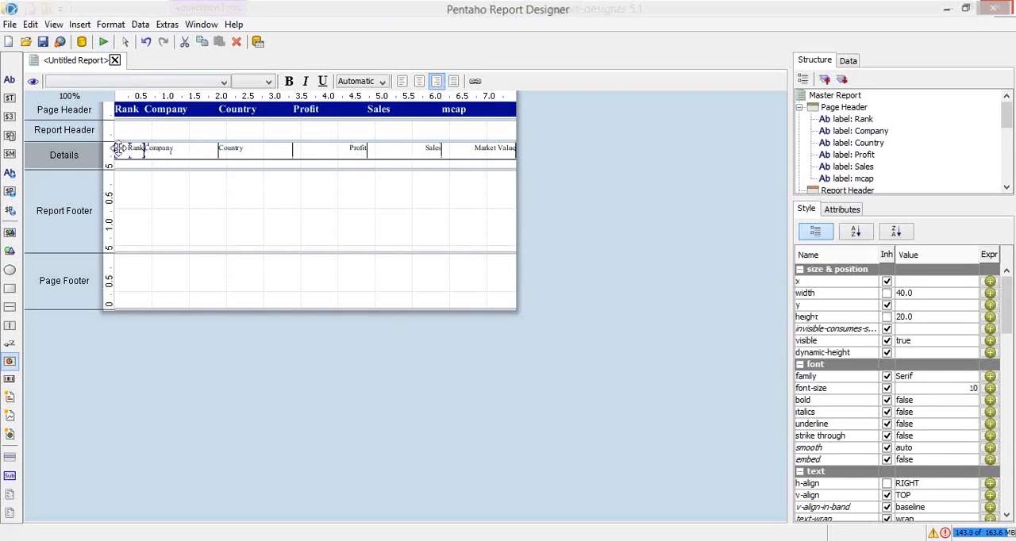
{"action": "left_click", "coordinate": [134, 146]}
{"action": "scroll", "coordinate": [1008, 302], "scroll_direction": "down", "scroll_amount": 1}
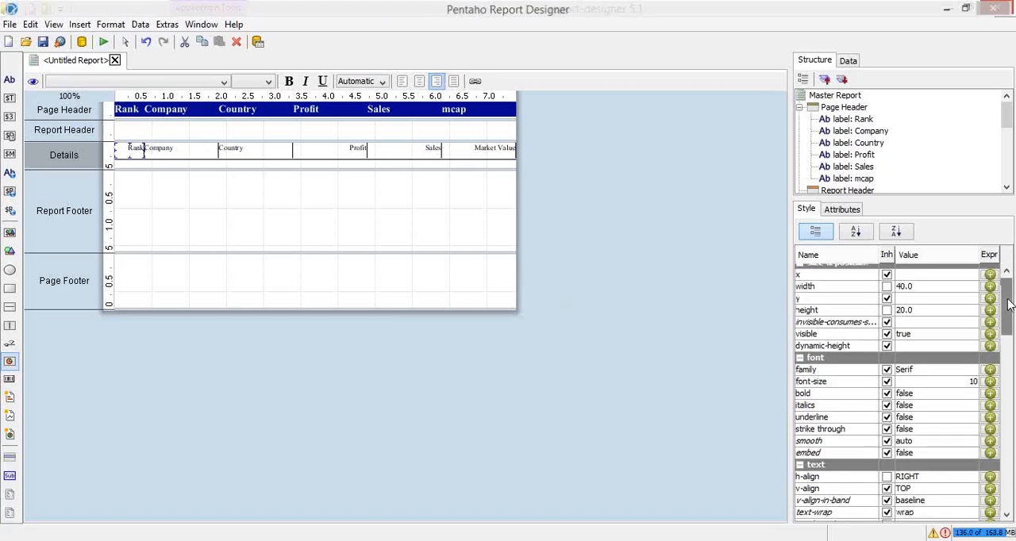
{"action": "left_click_drag", "start_coordinate": [1008, 302], "coordinate": [1011, 451]}
{"action": "left_click", "coordinate": [965, 362]}
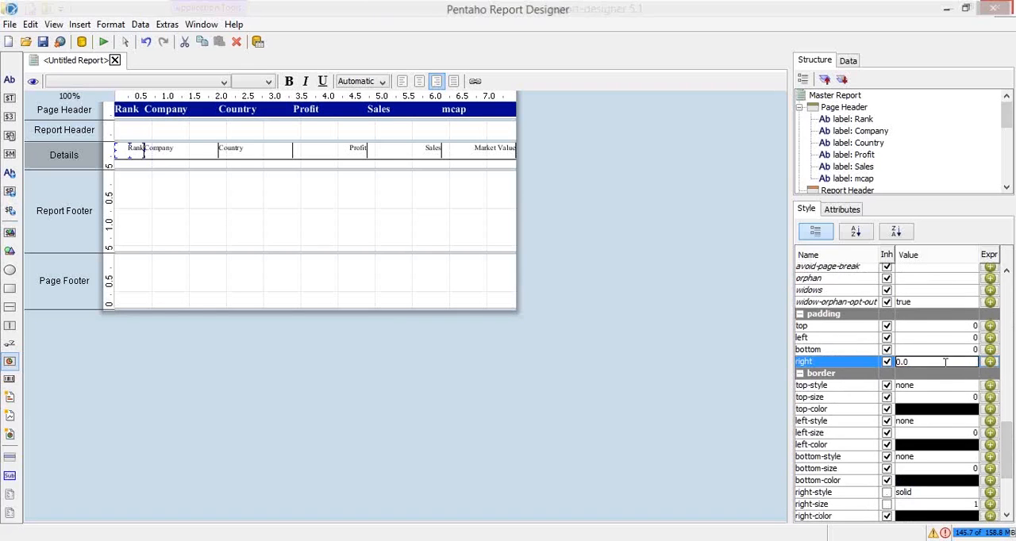
{"action": "left_click_drag", "start_coordinate": [911, 362], "coordinate": [889, 360]}
{"action": "type", "text": "2"}
{"action": "key", "text": "Return"}
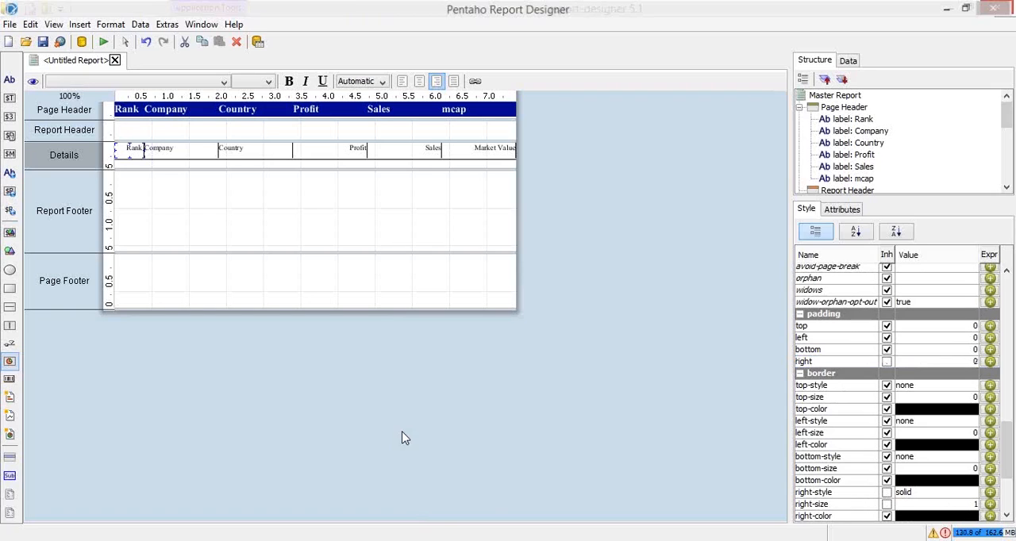
{"action": "left_click", "coordinate": [946, 362]}
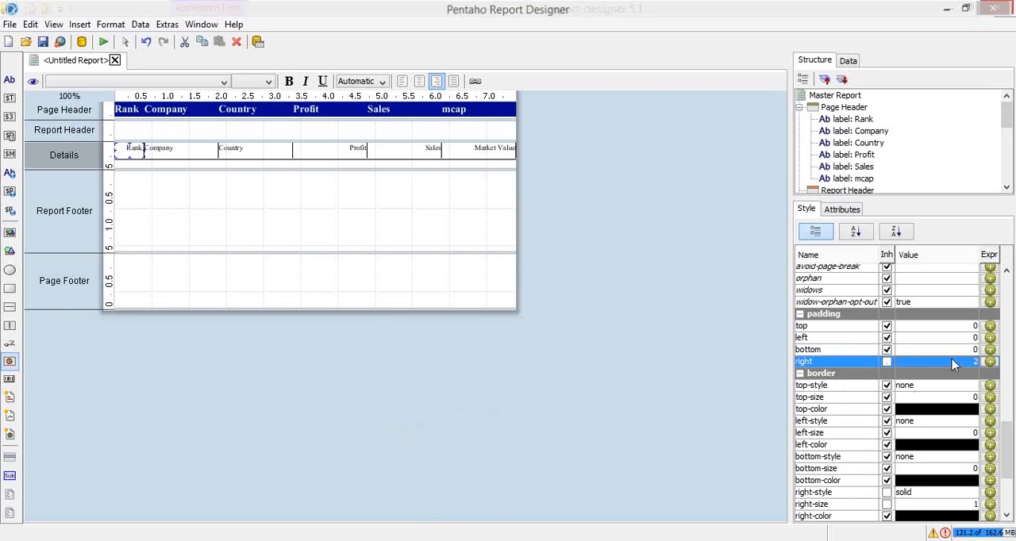
{"action": "double_click", "coordinate": [952, 358]}
{"action": "key", "text": "Return"}
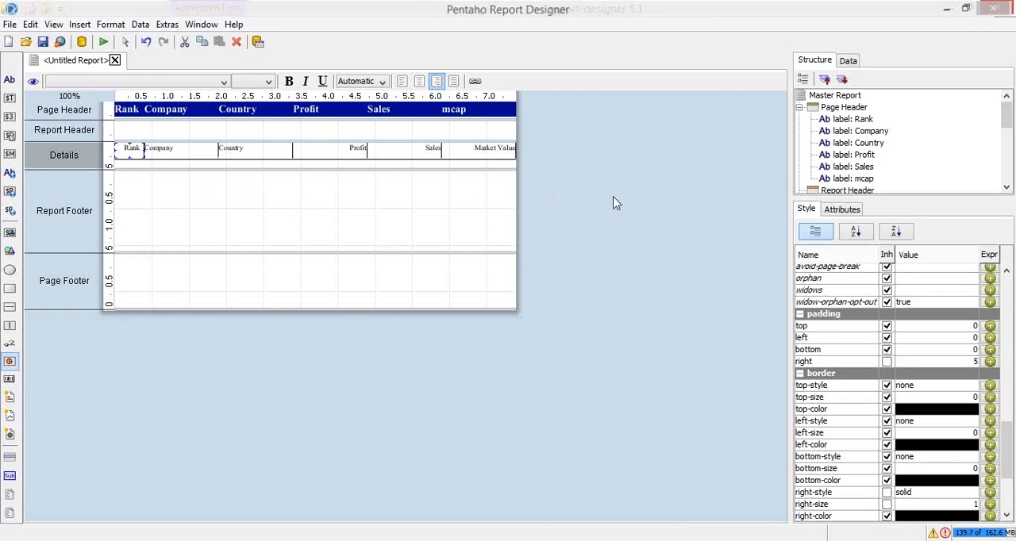
Set the right padding of the Profit, Sales and Market Value fields in the Details band to 5
{"action": "left_click", "coordinate": [336, 146]}
{"action": "left_click", "coordinate": [418, 153], "text": "shift"}
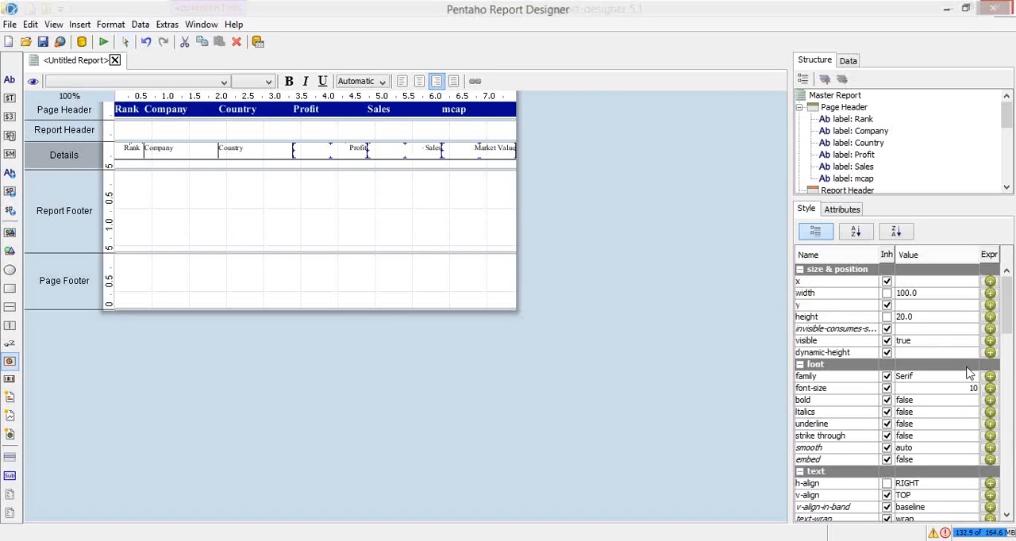
{"action": "scroll", "coordinate": [961, 370], "scroll_direction": "down", "scroll_amount": 3}
{"action": "scroll", "coordinate": [953, 367], "scroll_direction": "down", "scroll_amount": 8}
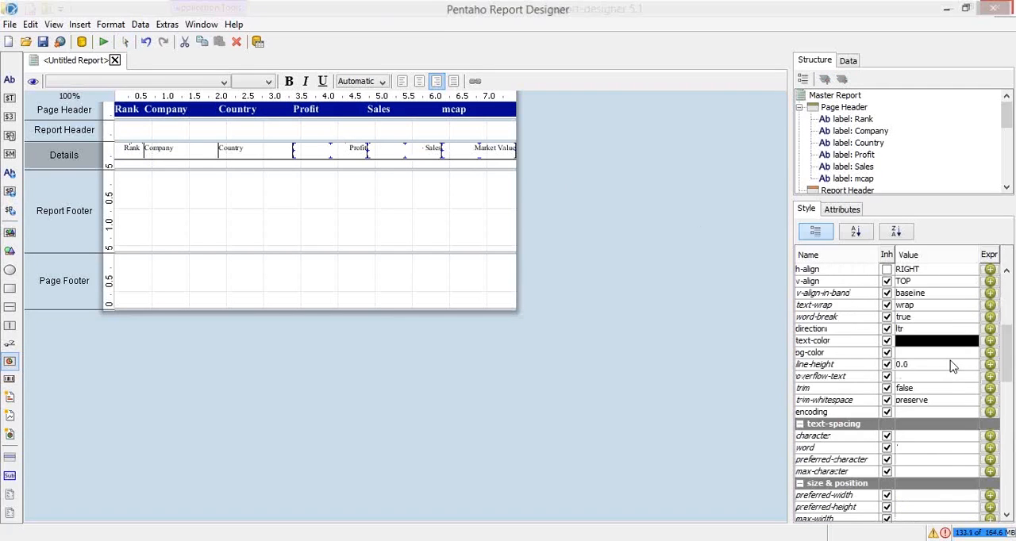
{"action": "scroll", "coordinate": [953, 367], "scroll_direction": "down", "scroll_amount": 3}
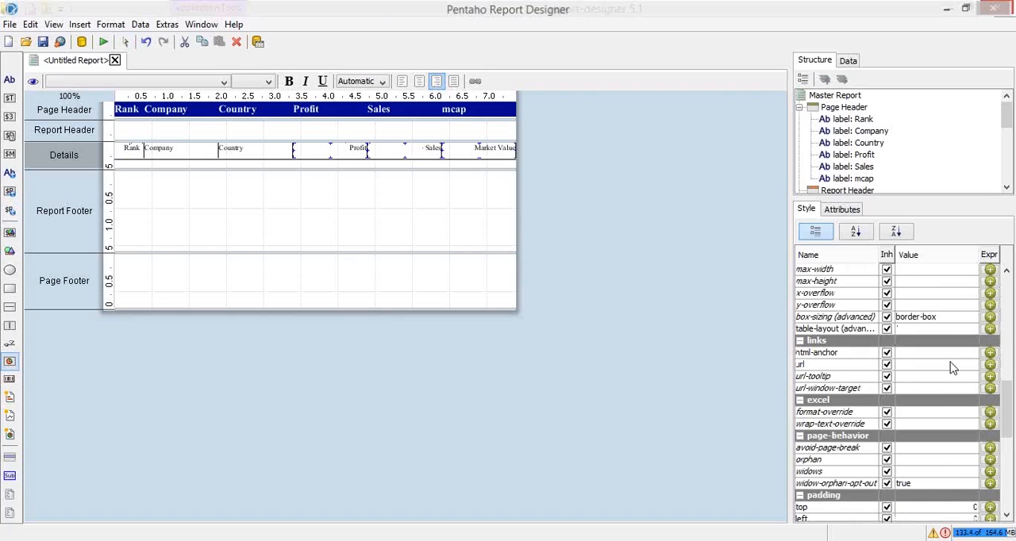
{"action": "scroll", "coordinate": [952, 369], "scroll_direction": "up", "scroll_amount": 3}
{"action": "scroll", "coordinate": [951, 368], "scroll_direction": "up", "scroll_amount": 5}
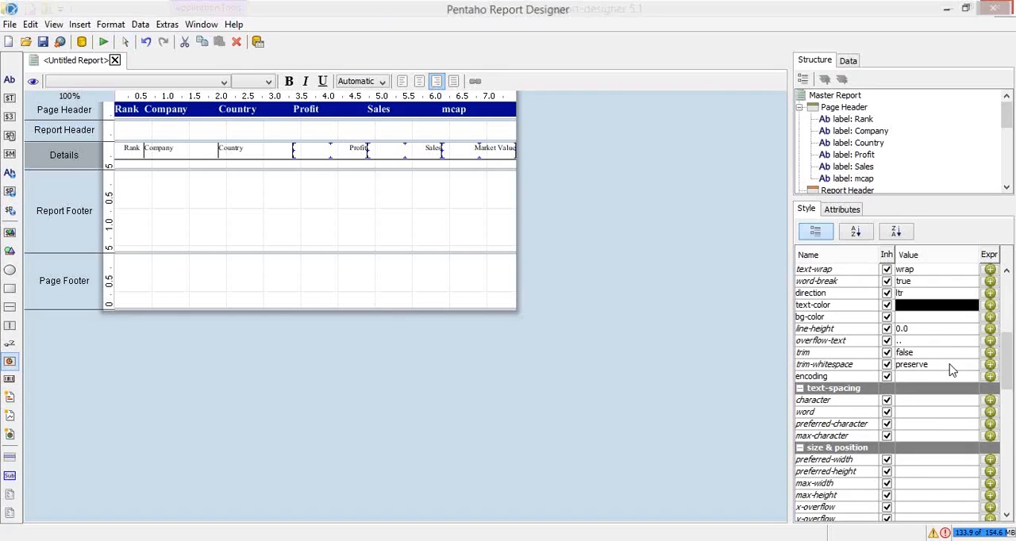
{"action": "scroll", "coordinate": [953, 369], "scroll_direction": "up", "scroll_amount": 5}
{"action": "scroll", "coordinate": [953, 369], "scroll_direction": "up", "scroll_amount": 2}
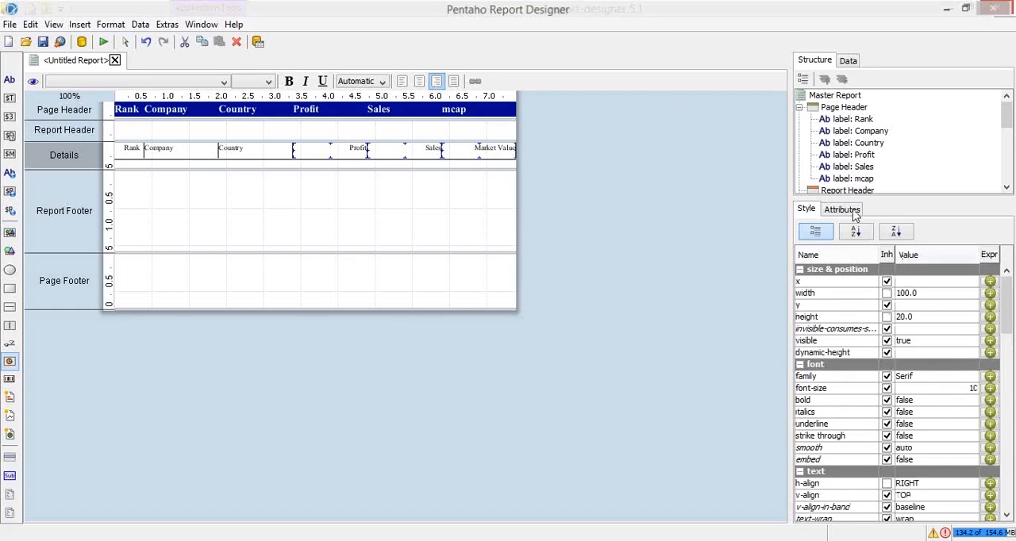
{"action": "left_click_drag", "start_coordinate": [1004, 312], "coordinate": [1011, 465]}
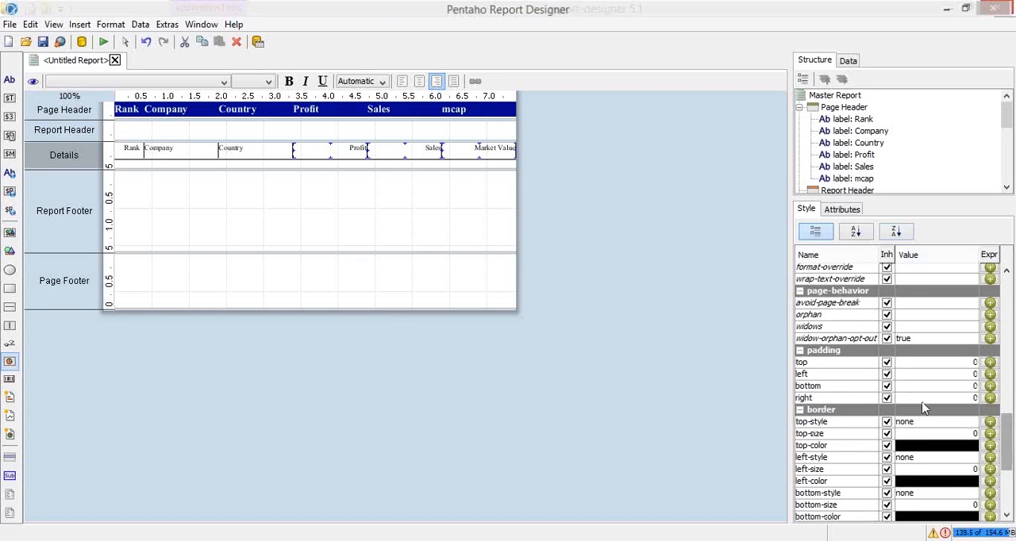
{"action": "left_click", "coordinate": [925, 399]}
{"action": "key", "text": "BackSpace"}
{"action": "key", "text": "BackSpace"}
{"action": "key", "text": "BackSpace"}
{"action": "type", "text": "5"}
{"action": "key", "text": "Return"}
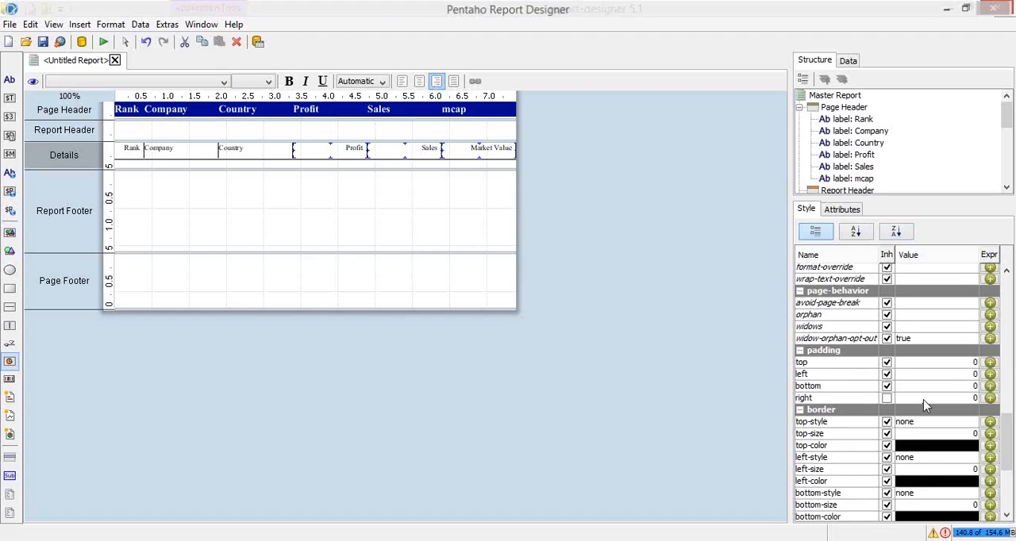
Set the left padding of the Company and Country fields in the Details band to 5
{"action": "left_click", "coordinate": [170, 151]}
{"action": "left_click", "coordinate": [258, 151], "text": "shift"}
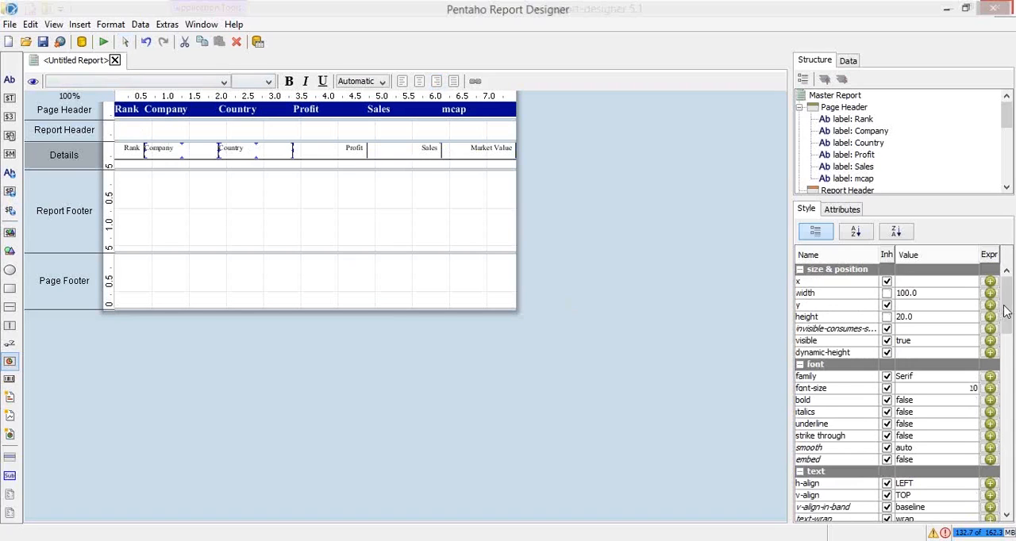
{"action": "scroll", "coordinate": [1008, 330], "scroll_direction": "down", "scroll_amount": 1}
{"action": "left_click_drag", "start_coordinate": [1008, 330], "coordinate": [1002, 458]}
{"action": "left_click", "coordinate": [937, 330]}
{"action": "key", "text": "BackSpace"}
{"action": "key", "text": "BackSpace"}
{"action": "key", "text": "BackSpace"}
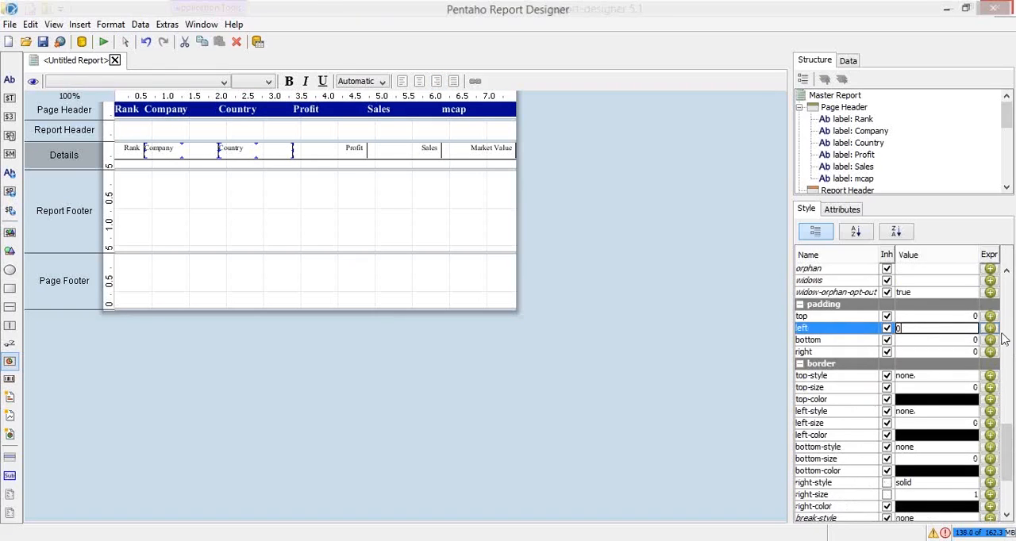
{"action": "type", "text": "5"}
{"action": "key", "text": "Return"}
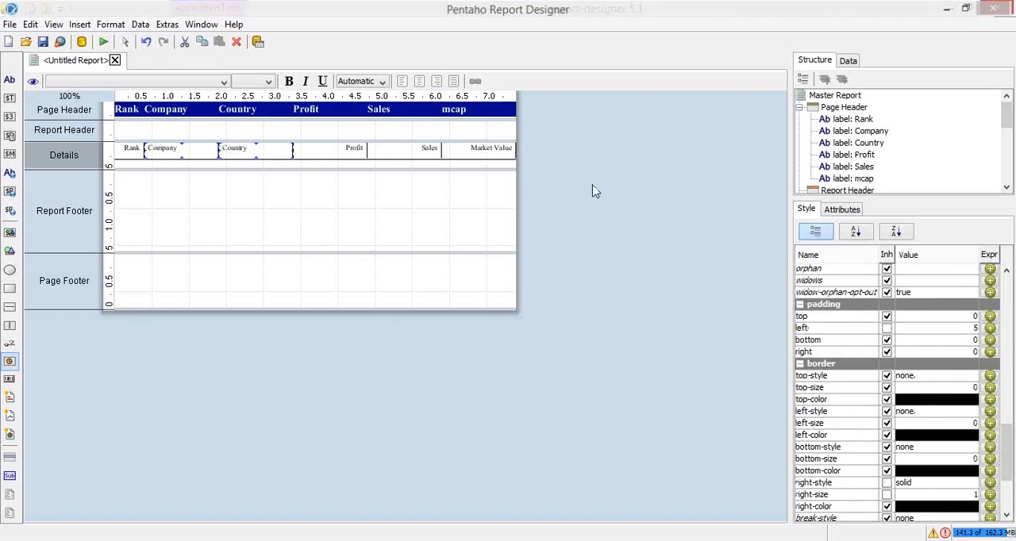
Preview the report as a PDF at page width and examine the padding in the Country, Company and Rank columns
{"action": "left_click", "coordinate": [344, 155]}
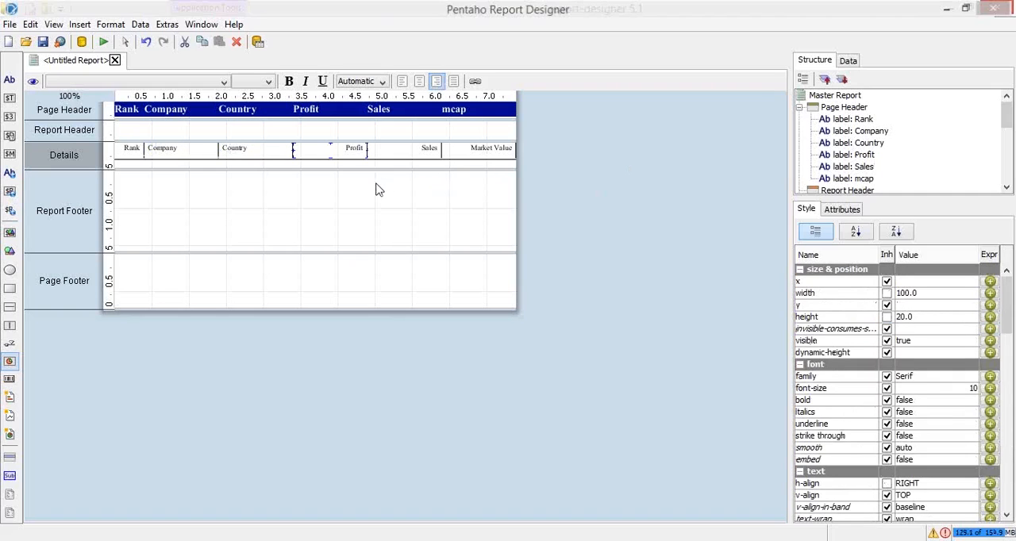
{"action": "left_click", "coordinate": [103, 41]}
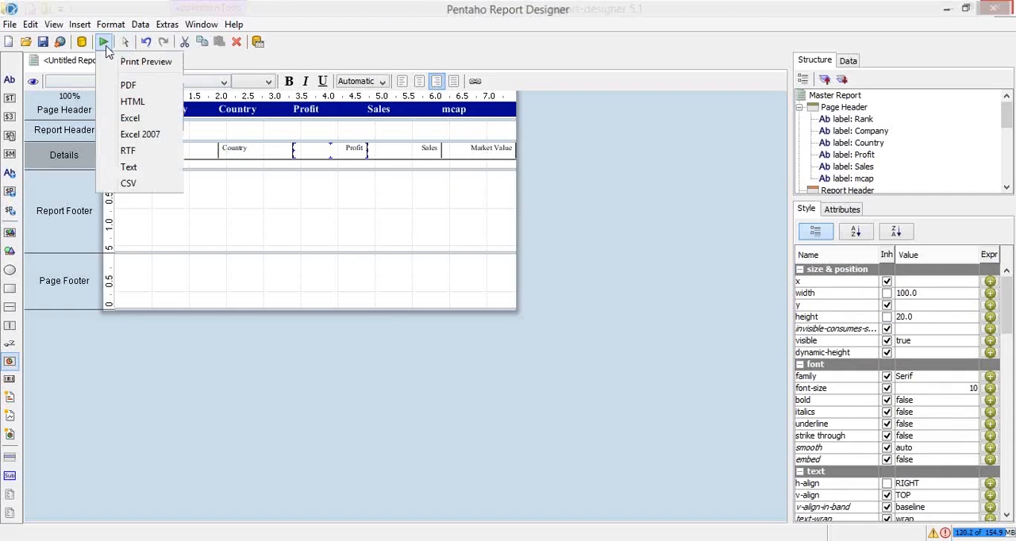
{"action": "left_click", "coordinate": [128, 85]}
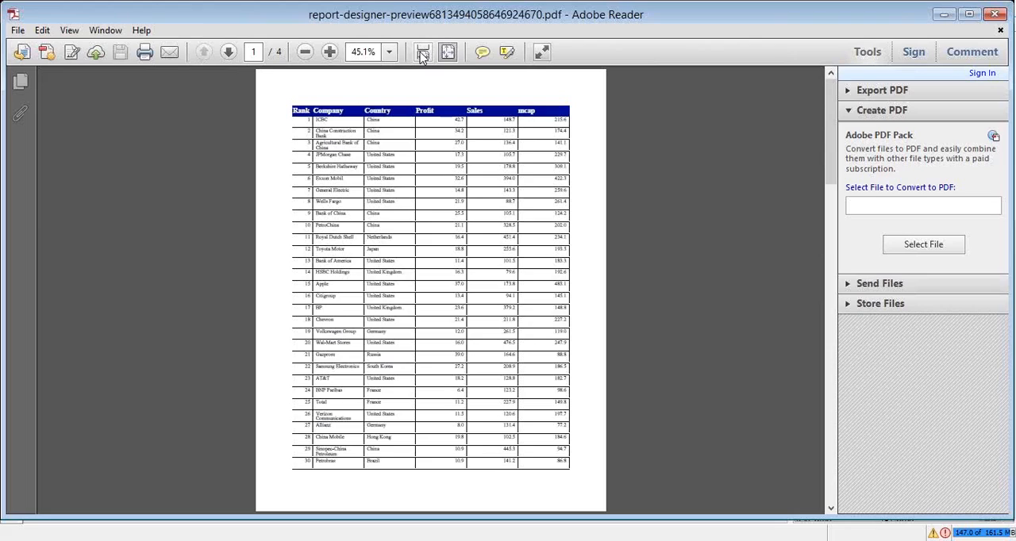
{"action": "left_click", "coordinate": [423, 55]}
{"action": "left_click", "coordinate": [649, 415]}
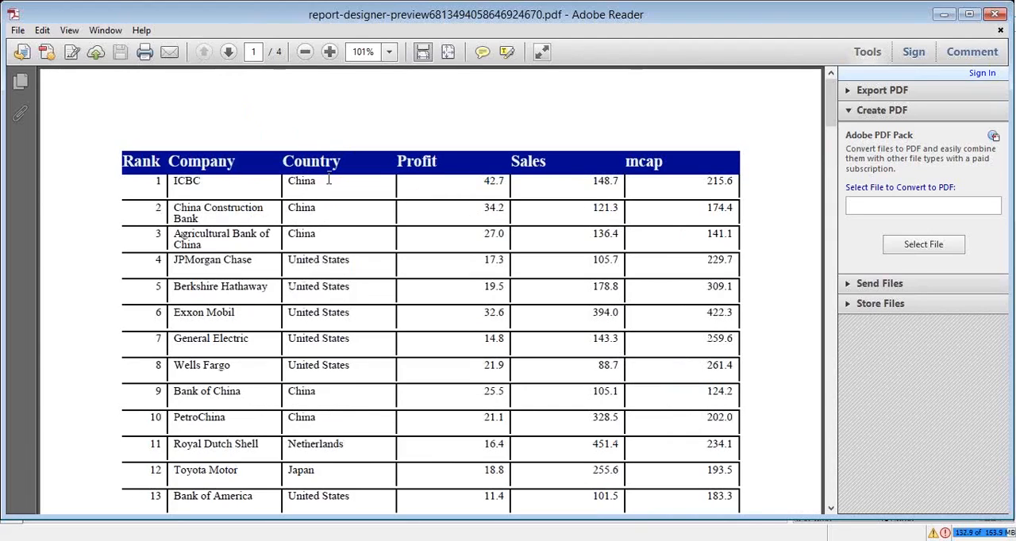
{"action": "left_click_drag", "start_coordinate": [289, 182], "coordinate": [320, 182]}
{"action": "left_click_drag", "start_coordinate": [173, 181], "coordinate": [210, 181]}
{"action": "left_click_drag", "start_coordinate": [154, 182], "coordinate": [161, 183]}
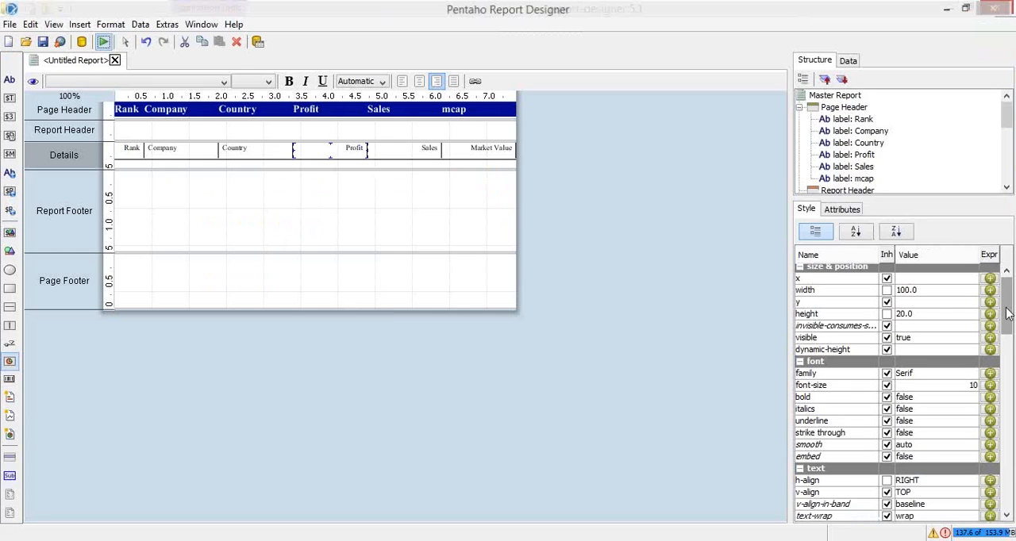
Give the Rank and Company fields in the Details band a solid left border of size 1
{"action": "left_click_drag", "start_coordinate": [1008, 309], "coordinate": [1009, 417]}
{"action": "left_click", "coordinate": [127, 148]}
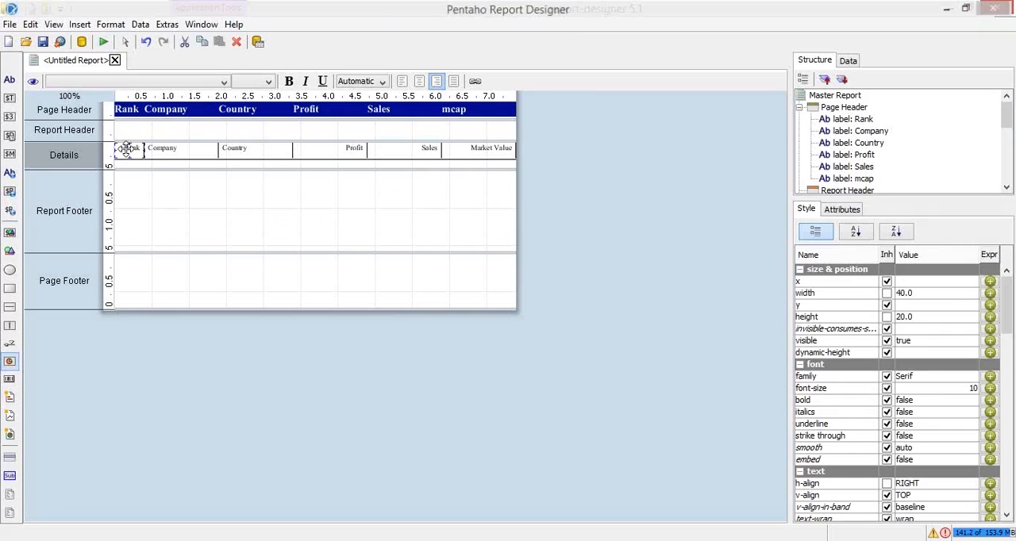
{"action": "left_click", "coordinate": [166, 150]}
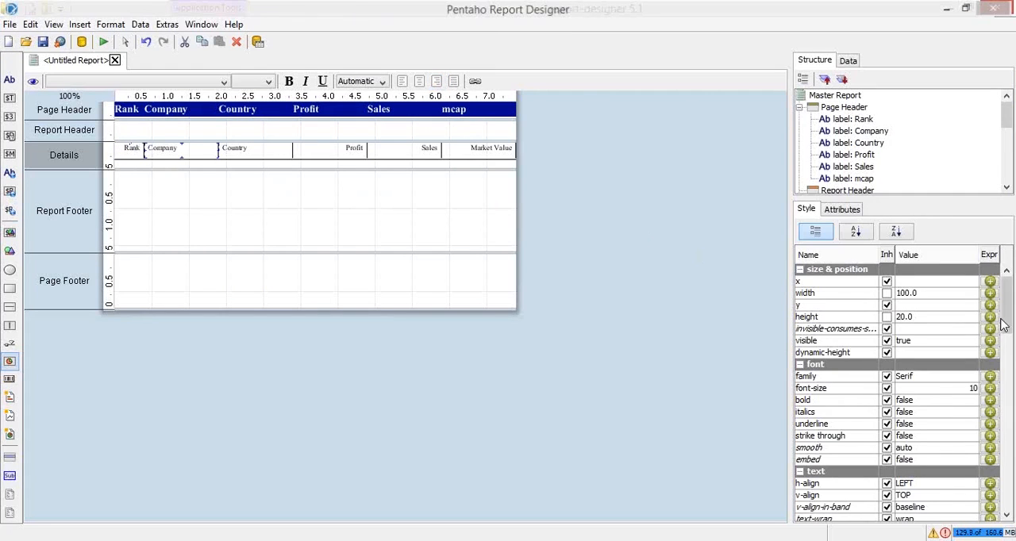
{"action": "left_click_drag", "start_coordinate": [1012, 316], "coordinate": [1014, 370]}
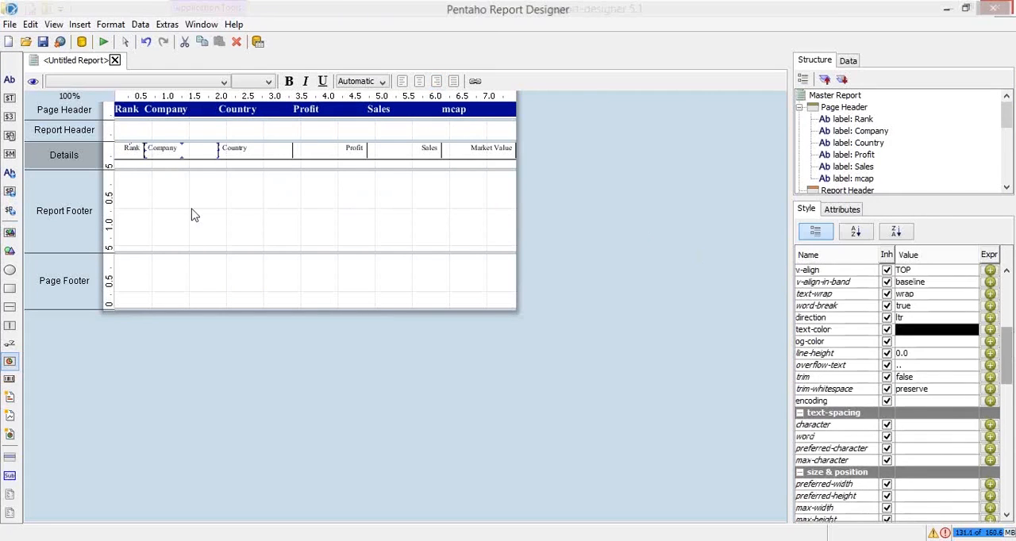
{"action": "left_click", "coordinate": [131, 156], "text": "shift"}
{"action": "left_click_drag", "start_coordinate": [1006, 380], "coordinate": [1015, 486]}
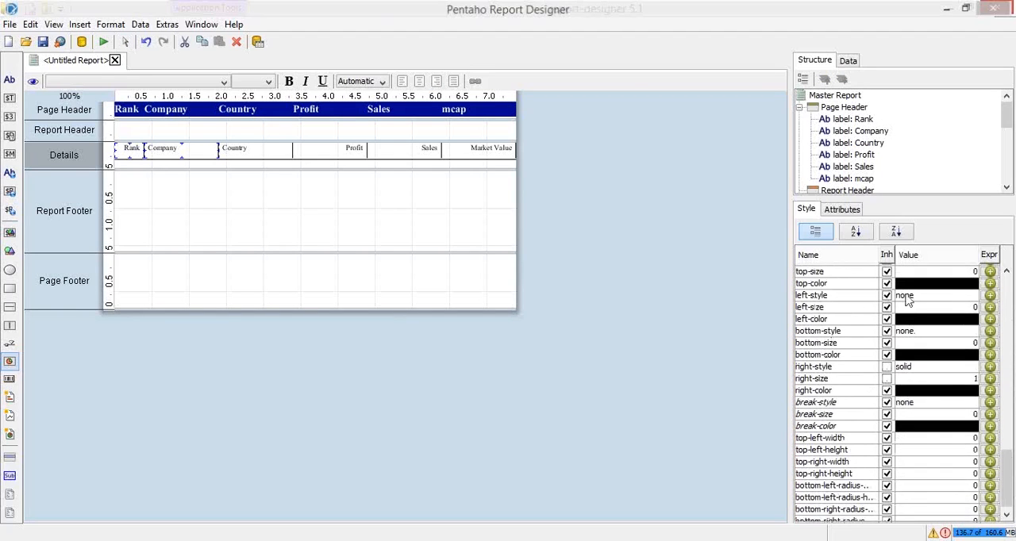
{"action": "left_click", "coordinate": [908, 297]}
{"action": "left_click", "coordinate": [915, 308]}
{"action": "left_click", "coordinate": [916, 308]}
{"action": "key", "text": "BackSpace"}
{"action": "key", "text": "BackSpace"}
{"action": "key", "text": "BackSpace"}
{"action": "type", "text": "1"}
{"action": "key", "text": "Return"}
Preview the report as a PDF, examine the left borders of the Rank and Company columns, and return to the report design
{"action": "left_click", "coordinate": [103, 42]}
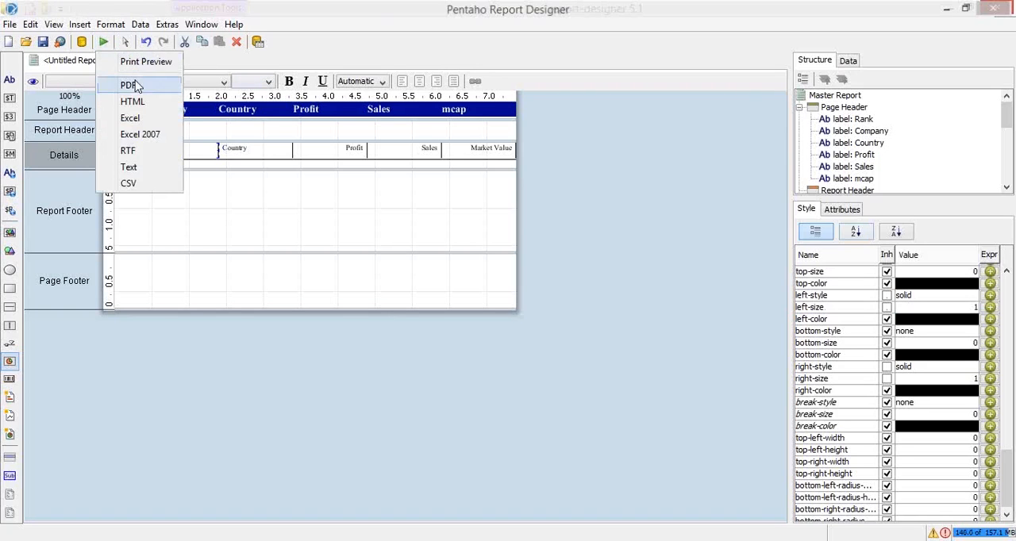
{"action": "left_click", "coordinate": [129, 85]}
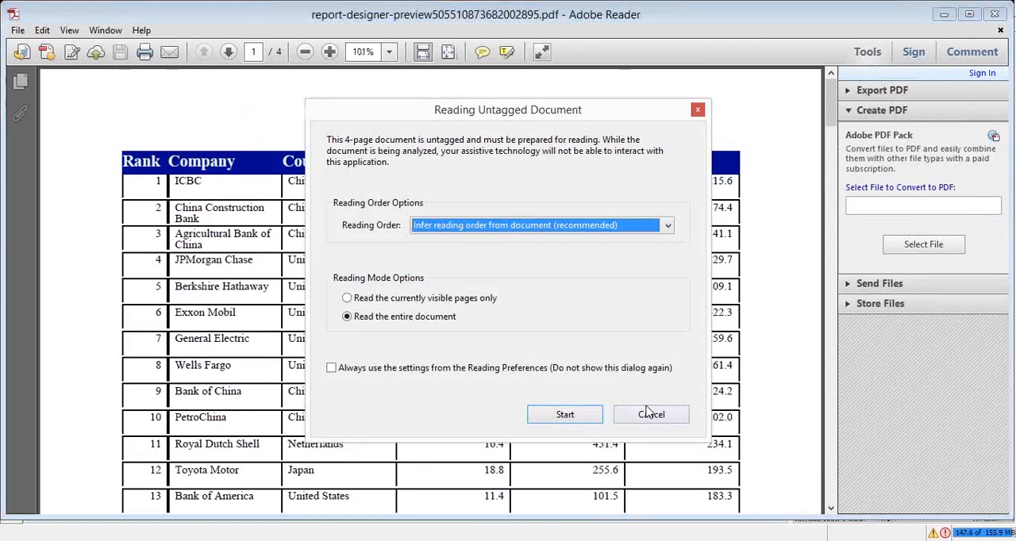
{"action": "left_click", "coordinate": [649, 415]}
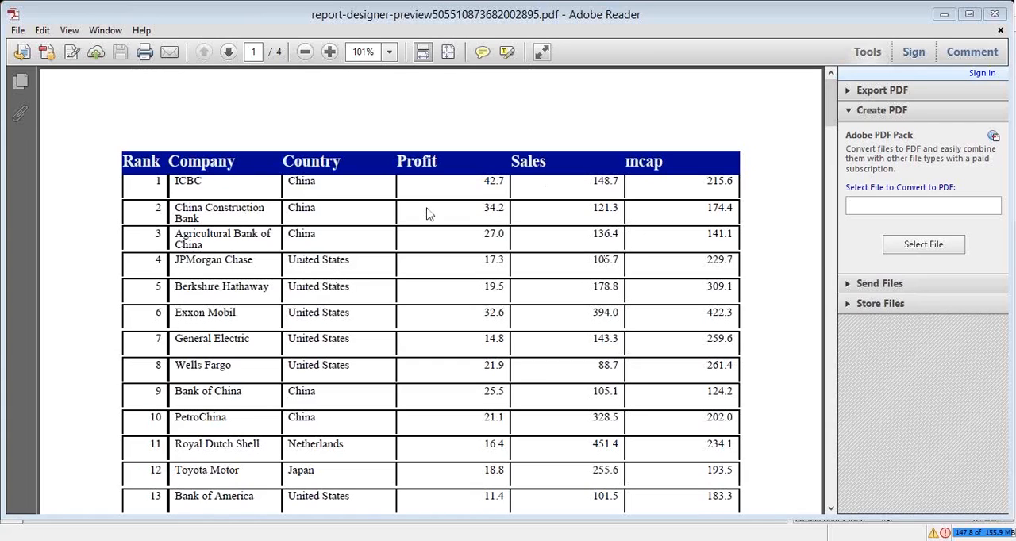
{"action": "mouse_move", "coordinate": [991, 14]}
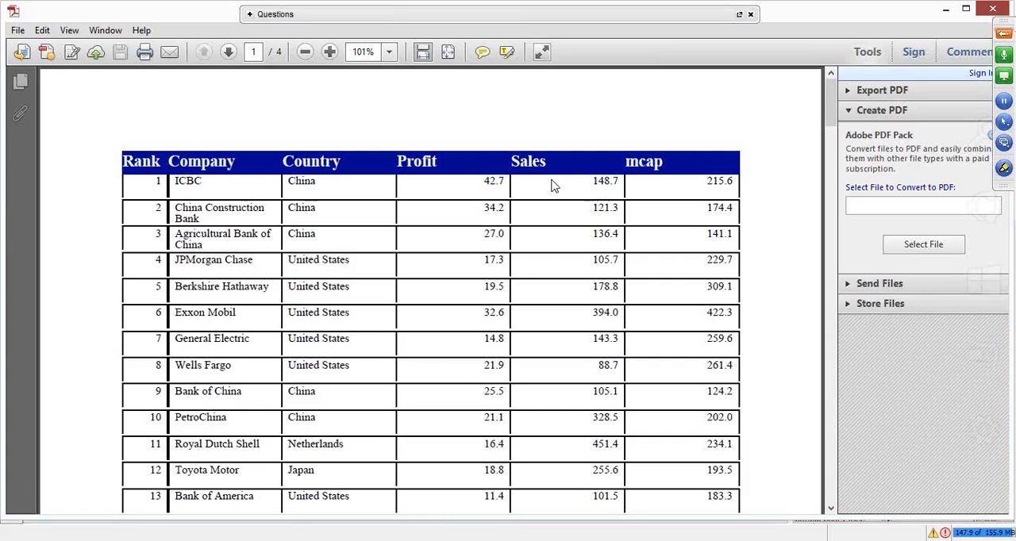
{"action": "key", "text": "alt+Tab"}
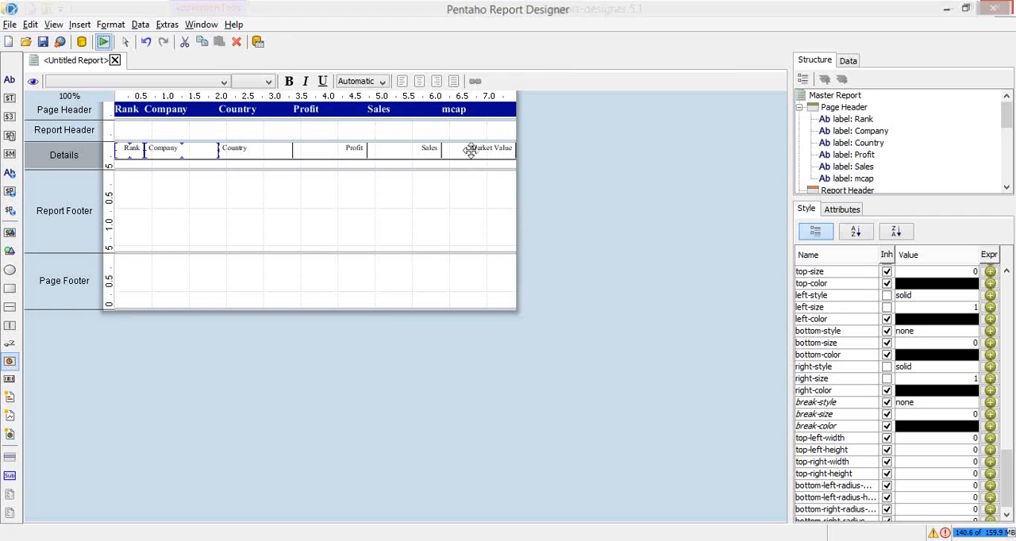
{"action": "left_click", "coordinate": [471, 151]}
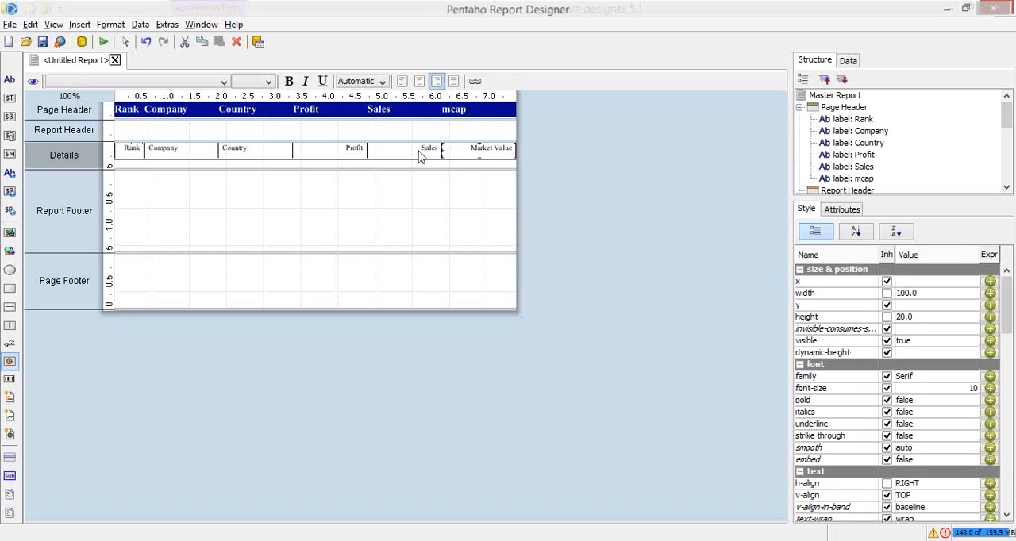
{"action": "left_click", "coordinate": [358, 149], "text": "shift"}
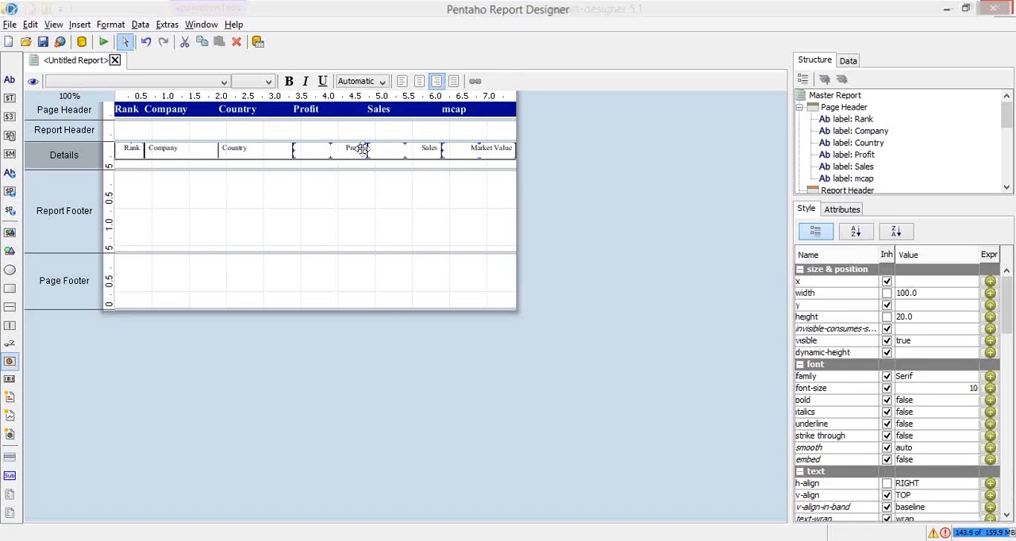
{"action": "right_click", "coordinate": [355, 153]}
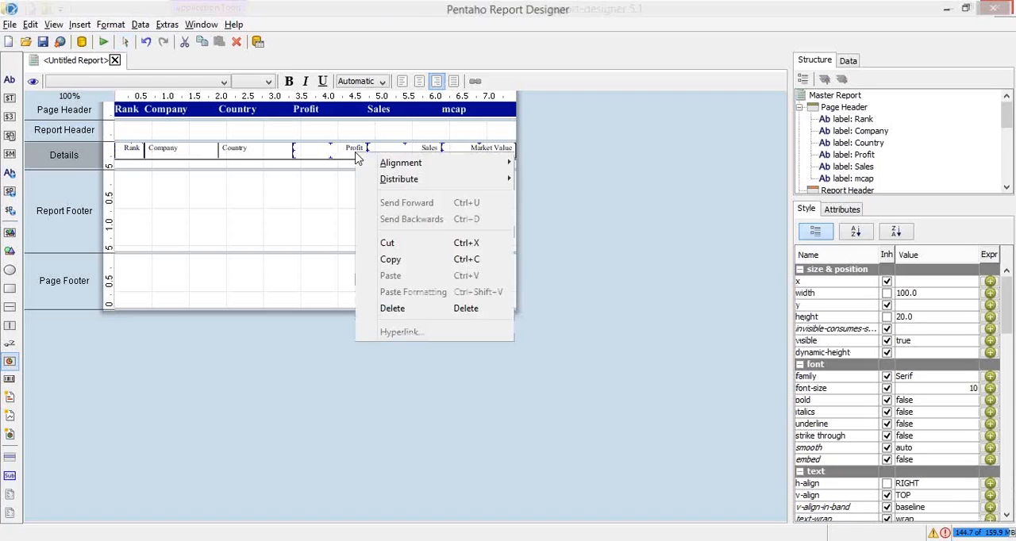
{"action": "mouse_move", "coordinate": [397, 165]}
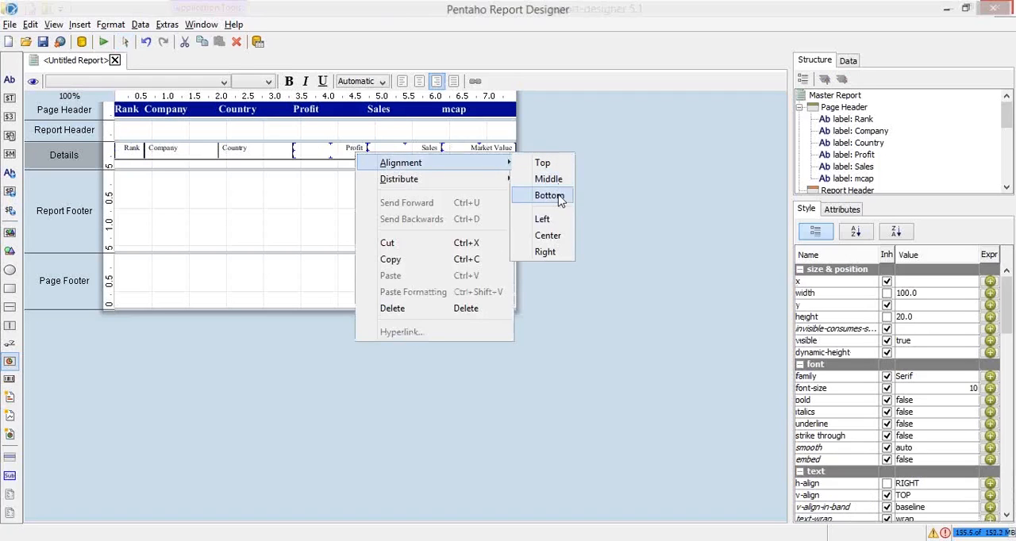
Create a new blank report, add two labels to its Page Header and move one to x 147, y 20
{"action": "double_click", "coordinate": [152, 69]}
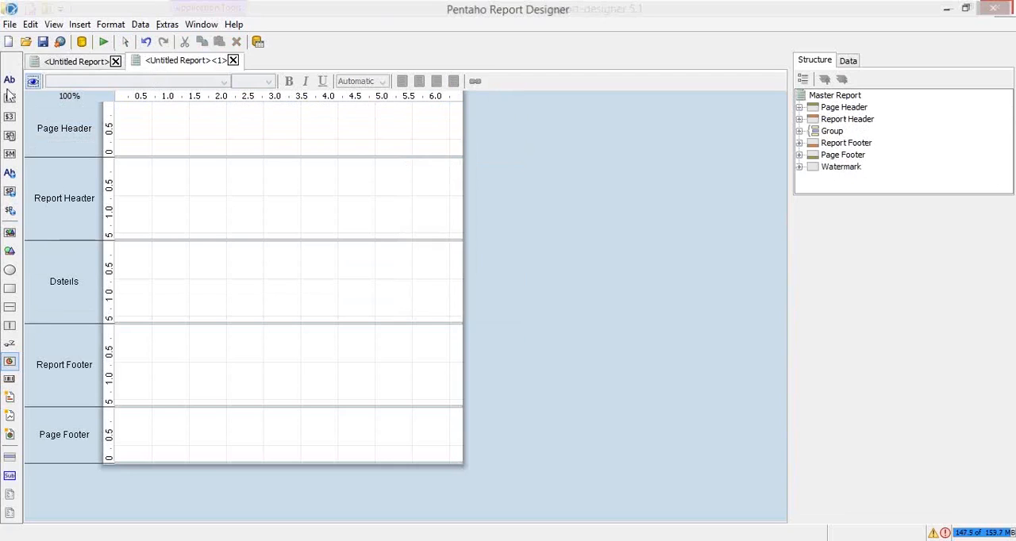
{"action": "left_click", "coordinate": [145, 133]}
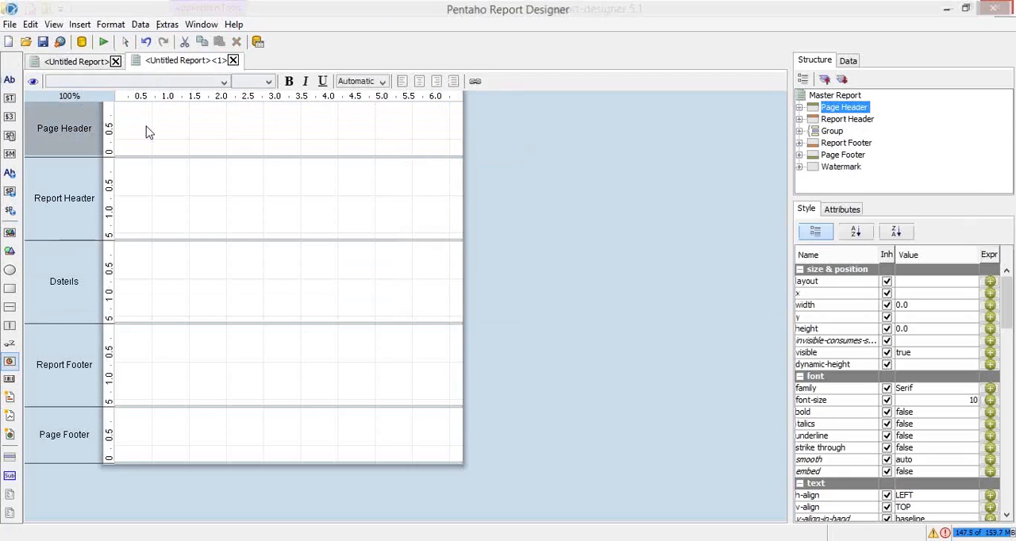
{"action": "left_click", "coordinate": [11, 81]}
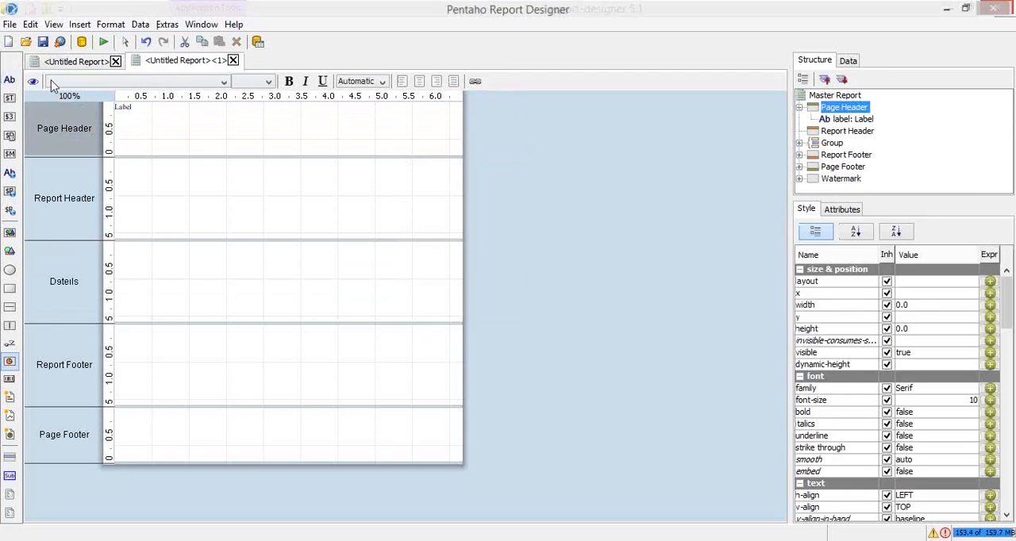
{"action": "left_click", "coordinate": [9, 81]}
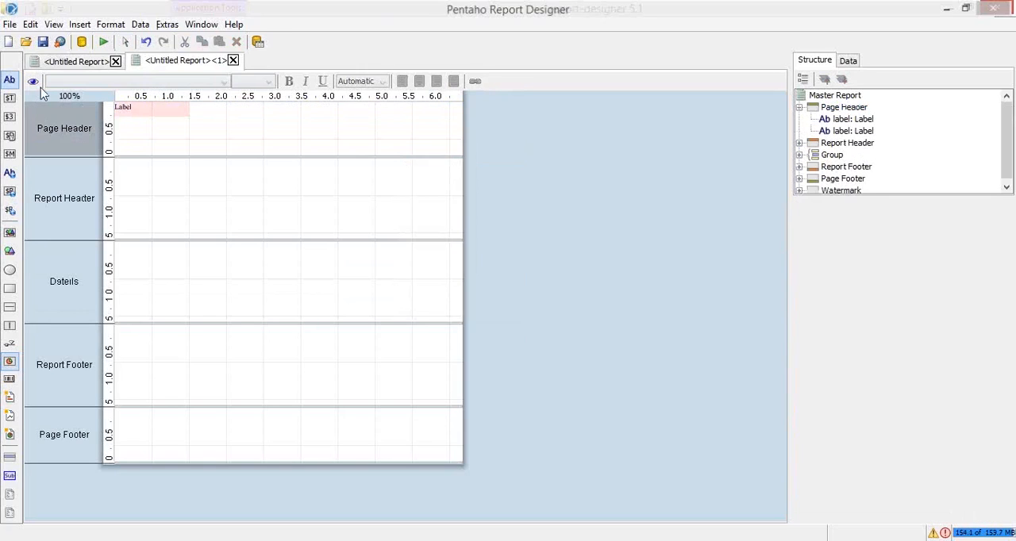
{"action": "left_click_drag", "start_coordinate": [162, 105], "coordinate": [270, 119]}
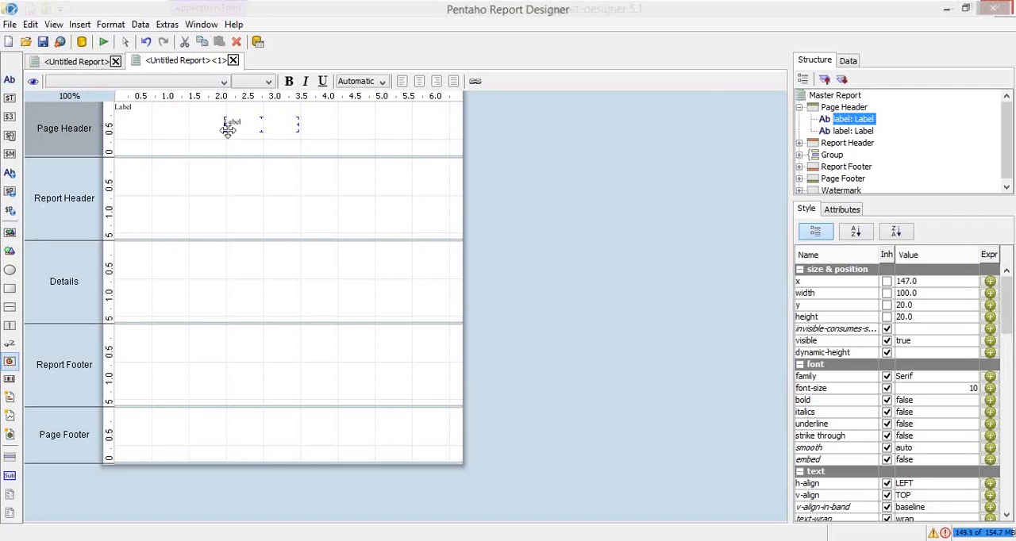
Add a third label to the Page Header and place it below the first label, slightly indented from the band's left edge
{"action": "left_click", "coordinate": [176, 134]}
{"action": "left_click", "coordinate": [9, 80]}
{"action": "left_click", "coordinate": [148, 116]}
{"action": "left_click_drag", "start_coordinate": [147, 116], "coordinate": [165, 145]}
{"action": "left_click", "coordinate": [320, 129]}
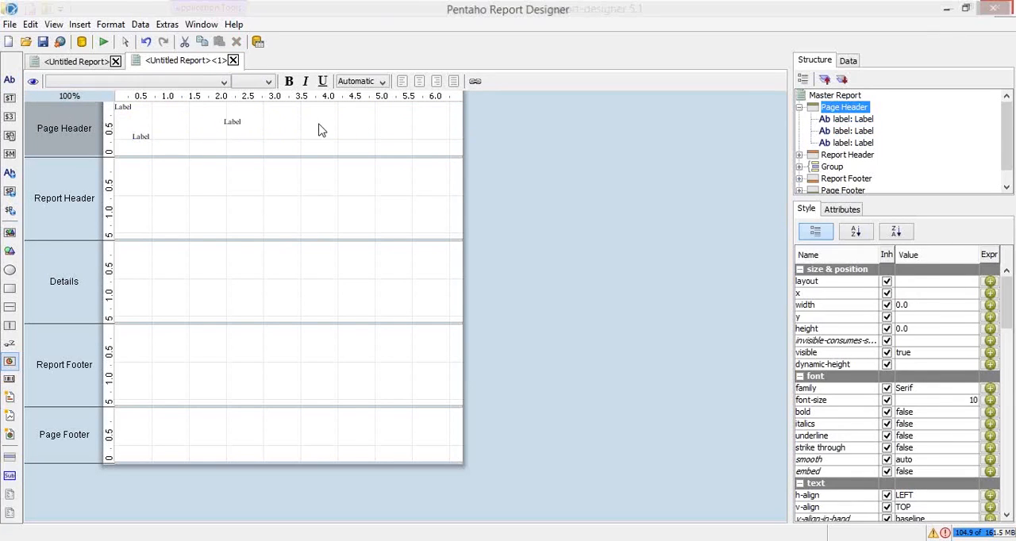
Move the indented lower label in the Page Header to the far side of the middle label, at about x 320, y 29
{"action": "left_click", "coordinate": [242, 121]}
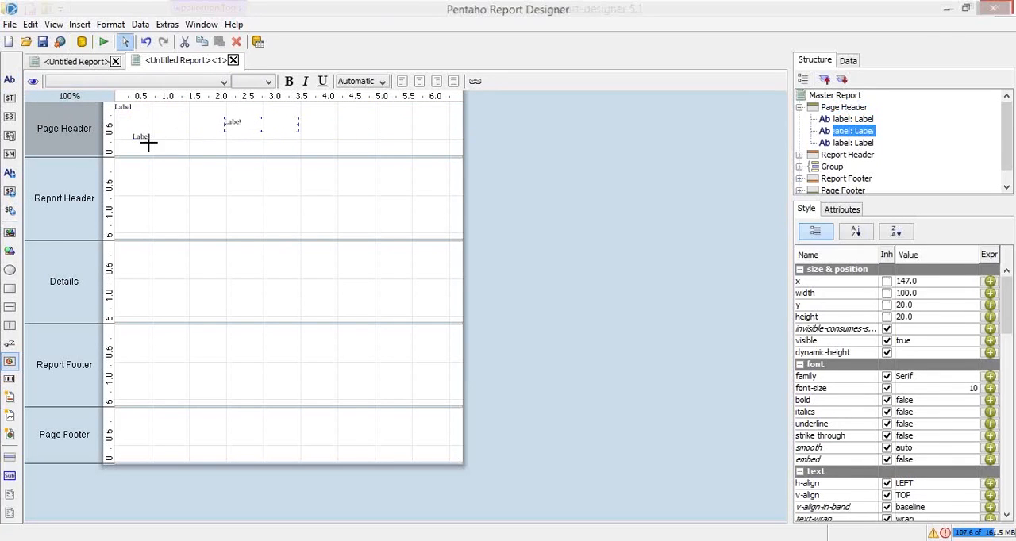
{"action": "left_click_drag", "start_coordinate": [149, 139], "coordinate": [353, 130]}
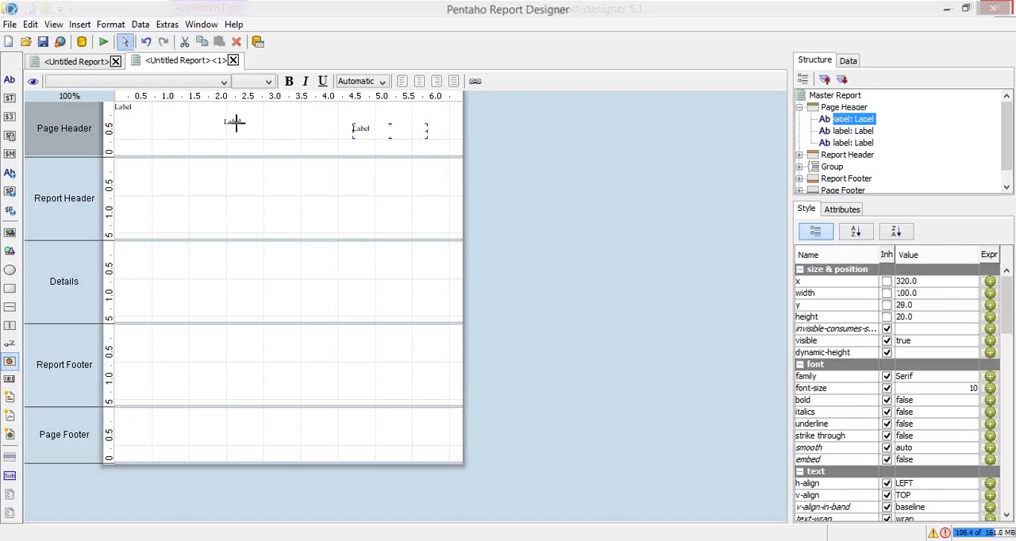
Align all three Page Header labels with the Middle alignment option, and return to the first report with the Rank and Company fields
{"action": "left_click", "coordinate": [234, 124], "text": "shift"}
{"action": "left_click", "coordinate": [119, 108], "text": "shift"}
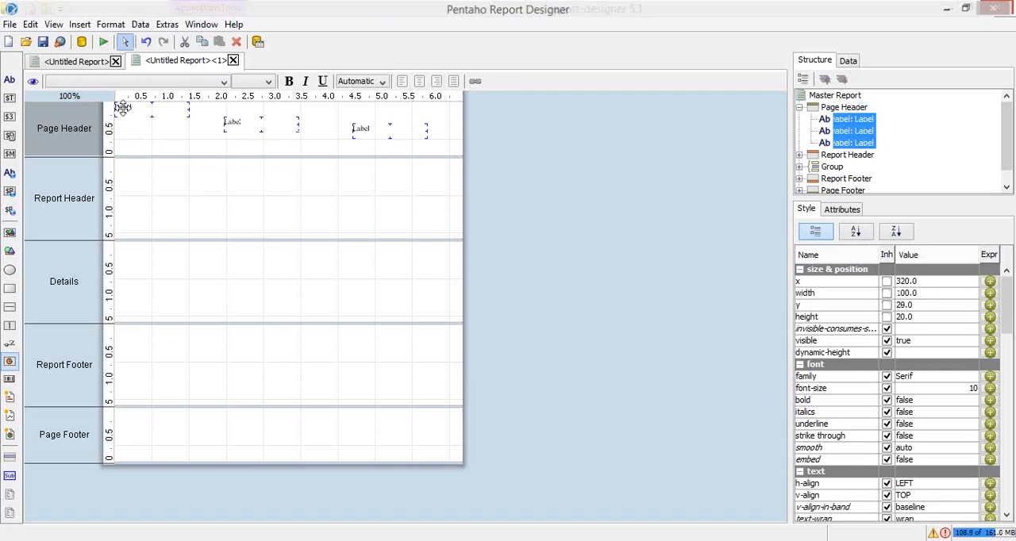
{"action": "right_click", "coordinate": [121, 106]}
{"action": "mouse_move", "coordinate": [204, 119]}
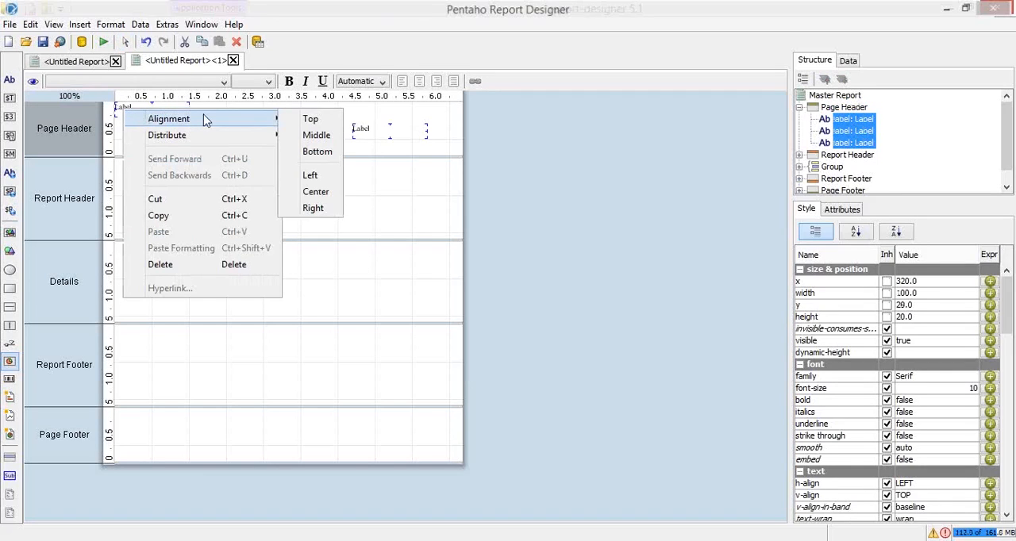
{"action": "left_click", "coordinate": [316, 137]}
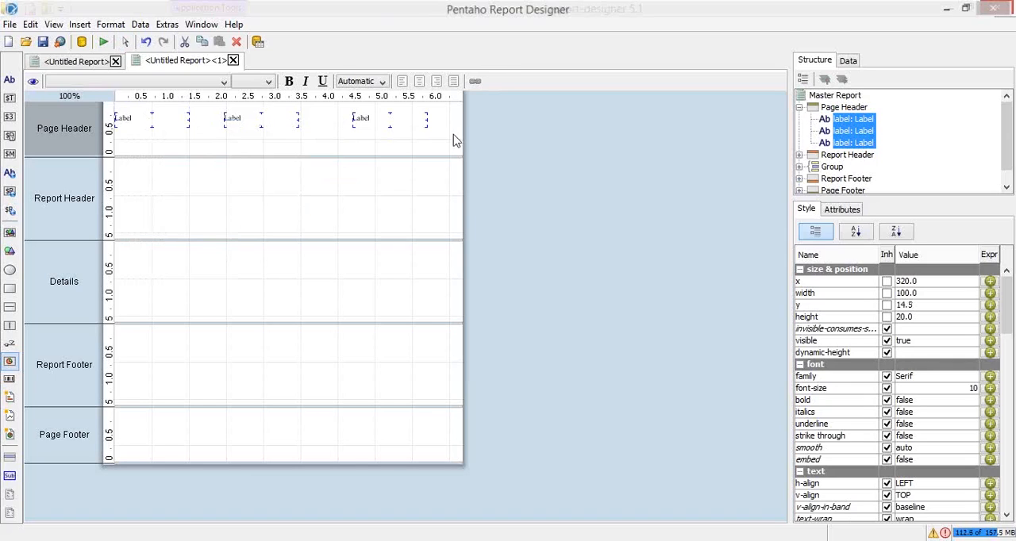
{"action": "left_click", "coordinate": [76, 61]}
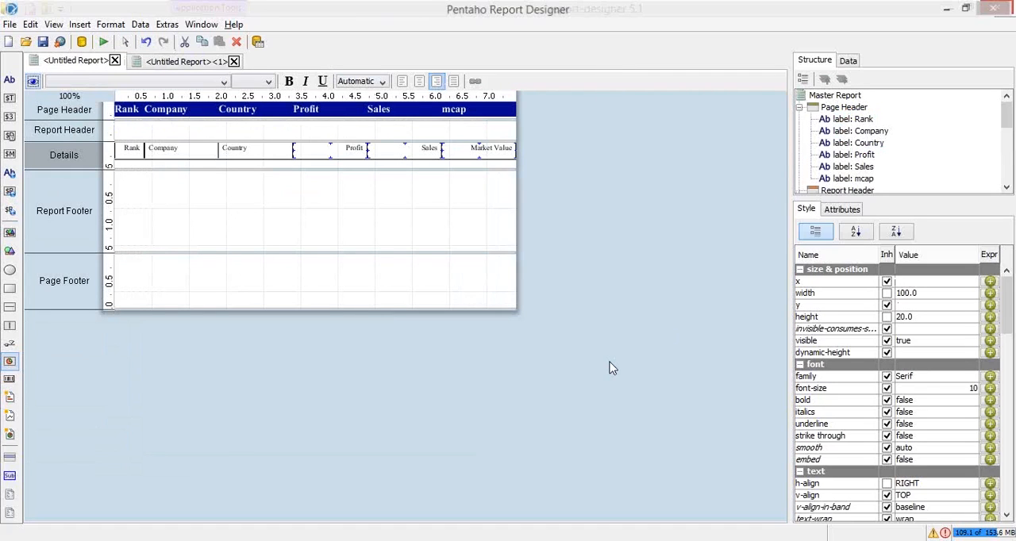
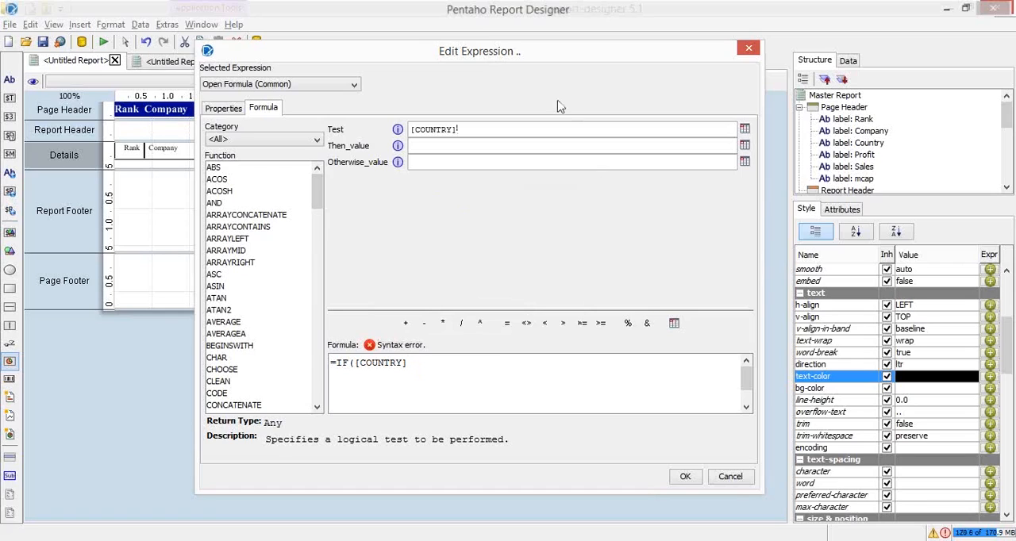
Set the test condition of the Country field's text-color IF formula to [COUNTRY]="China"
{"action": "left_click", "coordinate": [526, 149]}
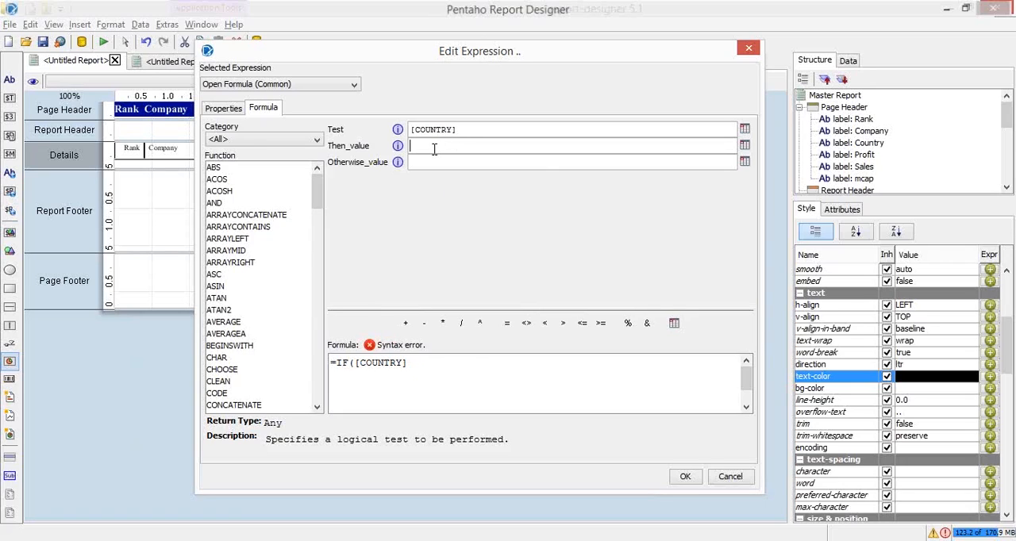
{"action": "left_click", "coordinate": [441, 369]}
{"action": "type", "text": "=\"China\";\""}
Complete the text-color formula to return "red" when the test is true and "blue" otherwise, and apply it
{"action": "type", "text": "r"}
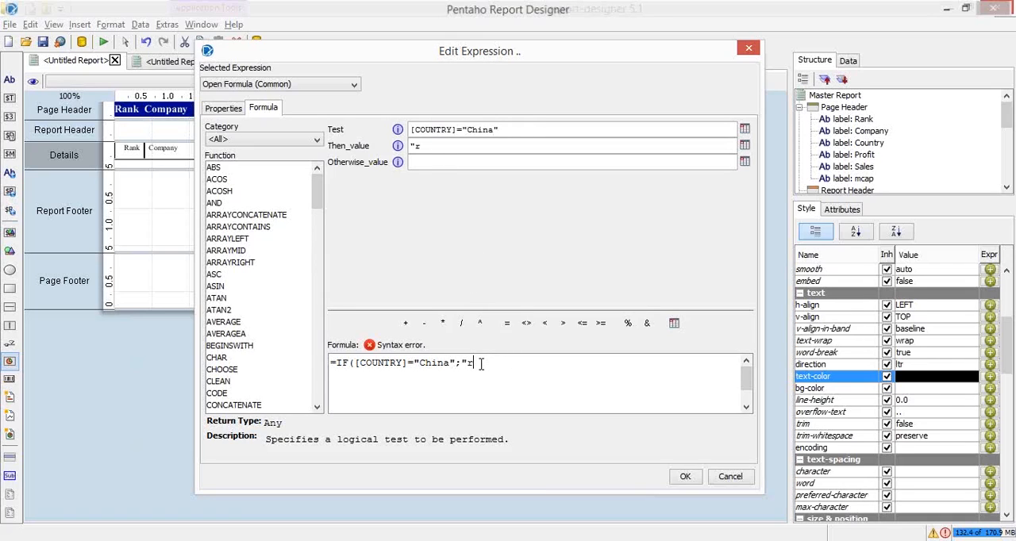
{"action": "type", "text": "ed\";\"blue\""}
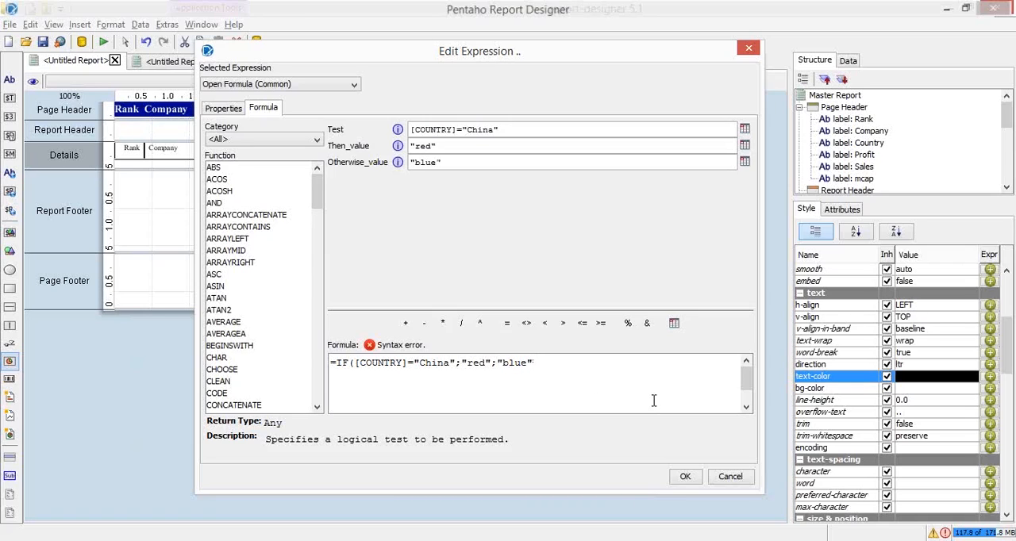
{"action": "type", "text": ")"}
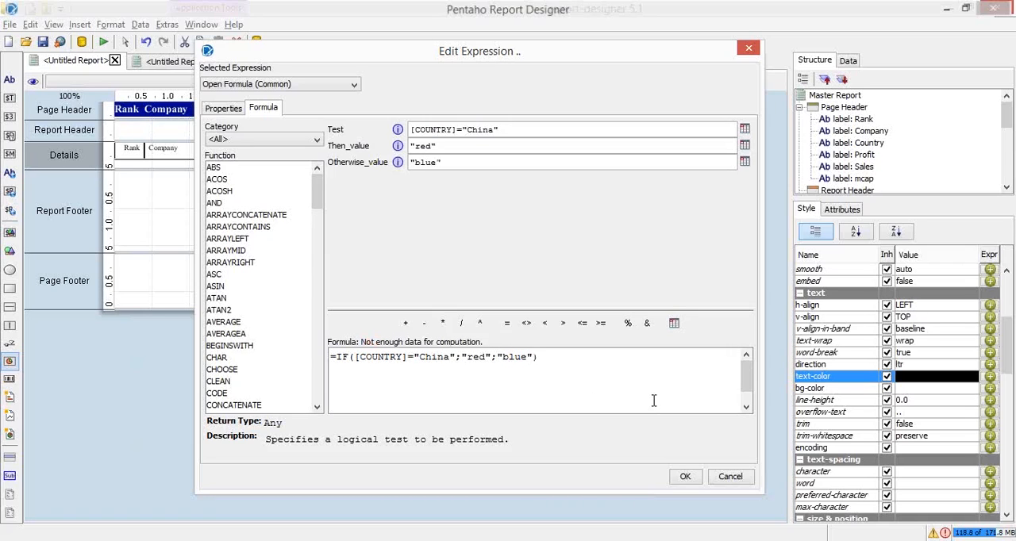
{"action": "left_click", "coordinate": [689, 479]}
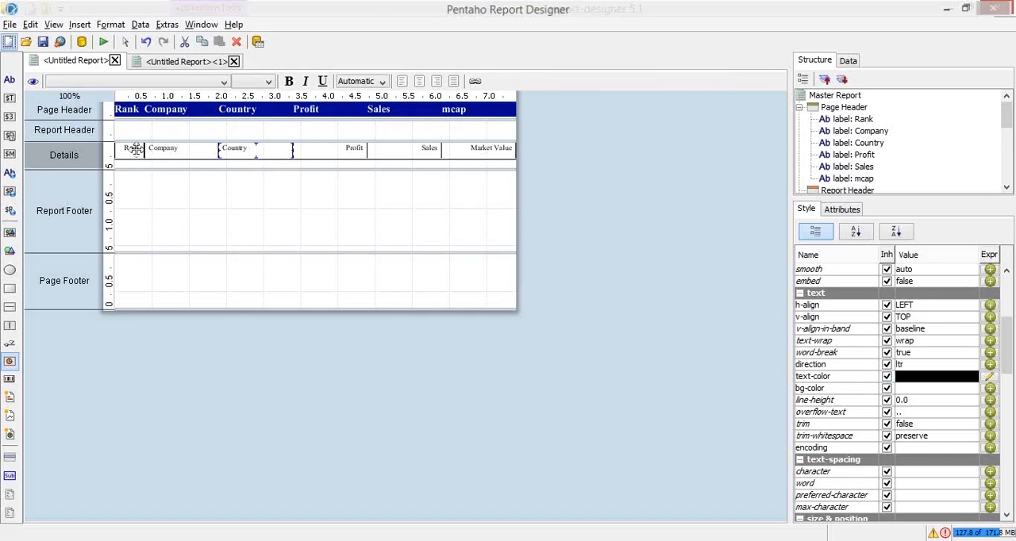
Set the text-color of the Rank, Company, Profit, Sales and Market Value fields in Details to blue, and preview the report as PDF
{"action": "left_click", "coordinate": [134, 148]}
{"action": "left_click", "coordinate": [177, 148], "text": "shift"}
{"action": "left_click", "coordinate": [327, 156], "text": "shift"}
{"action": "left_click", "coordinate": [414, 151], "text": "shift"}
{"action": "left_click", "coordinate": [481, 152], "text": "shift"}
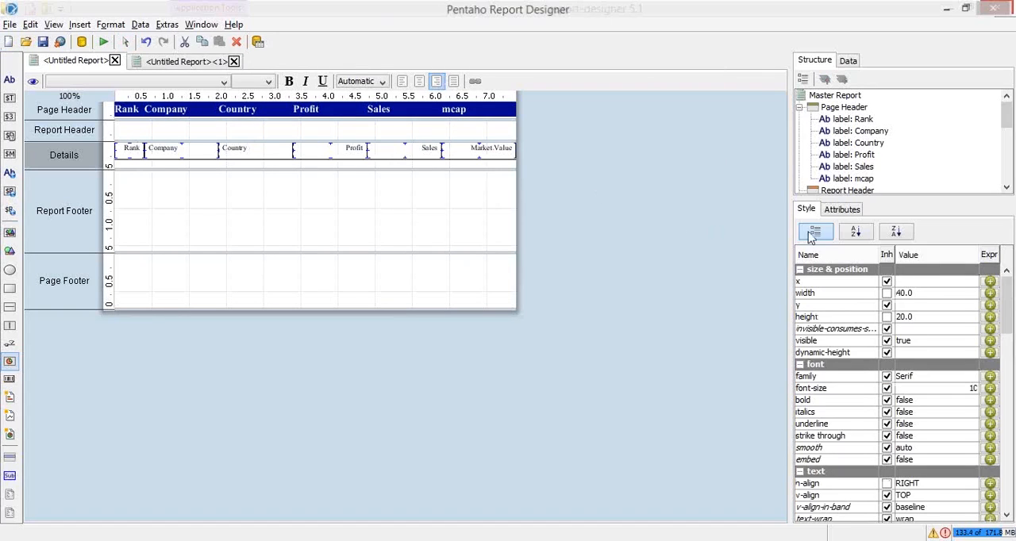
{"action": "left_click_drag", "start_coordinate": [1013, 307], "coordinate": [1008, 354]}
{"action": "left_click", "coordinate": [979, 344]}
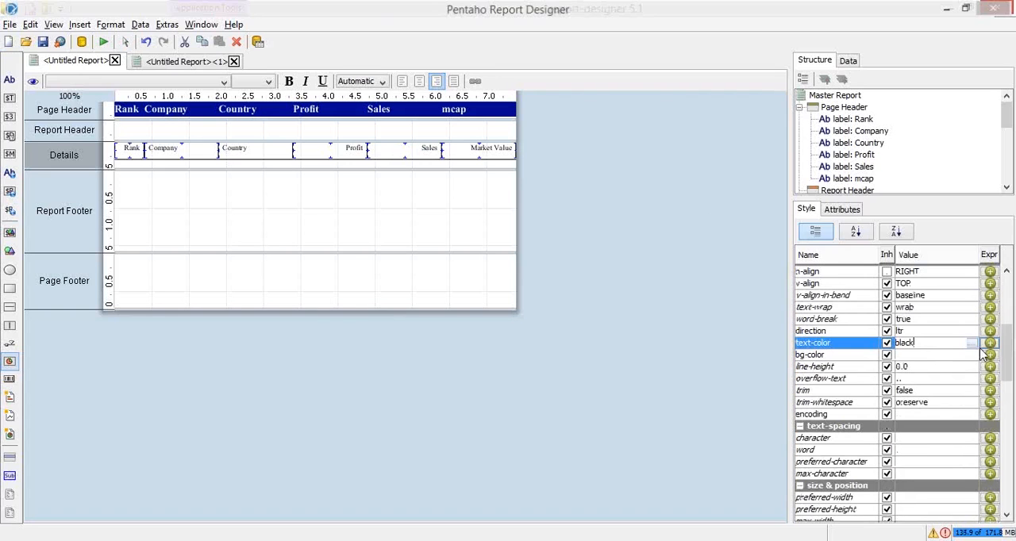
{"action": "left_click", "coordinate": [971, 344]}
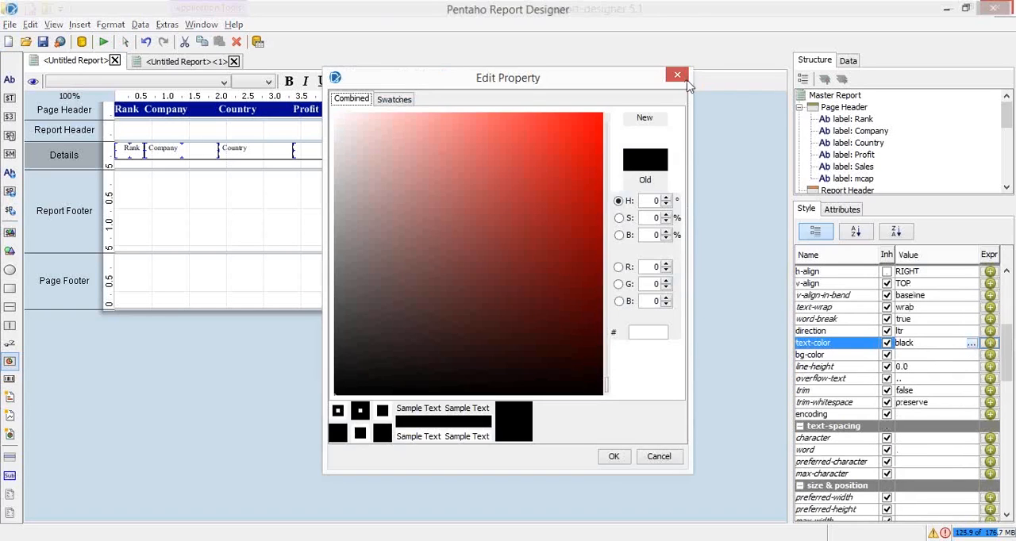
{"action": "key", "text": "Escape"}
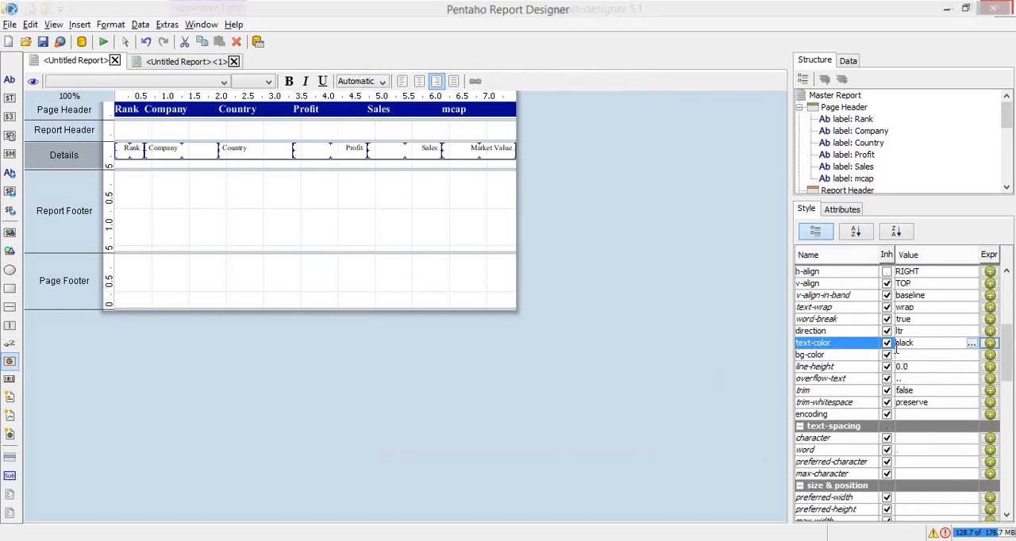
{"action": "type", "text": "blue"}
{"action": "key", "text": "Return"}
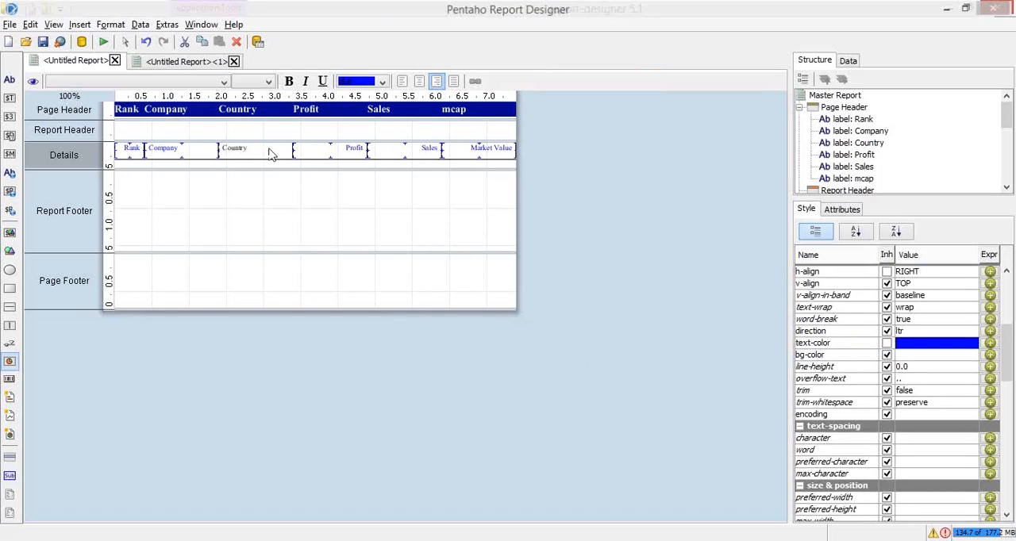
{"action": "left_click", "coordinate": [102, 45]}
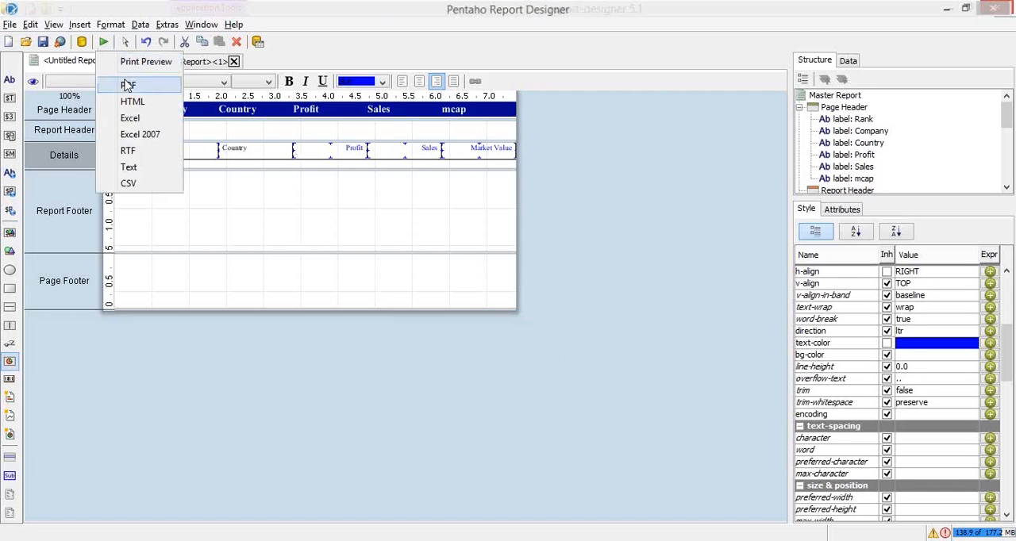
{"action": "left_click", "coordinate": [127, 83]}
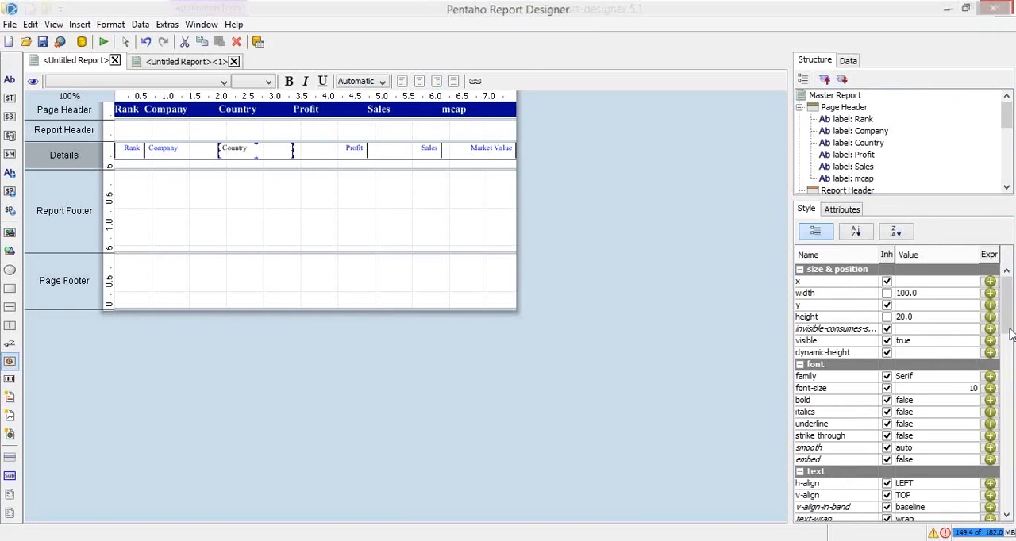
Copy the IF formula from the Country field's text-color expression without changing it
{"action": "left_click_drag", "start_coordinate": [1012, 320], "coordinate": [1008, 346]}
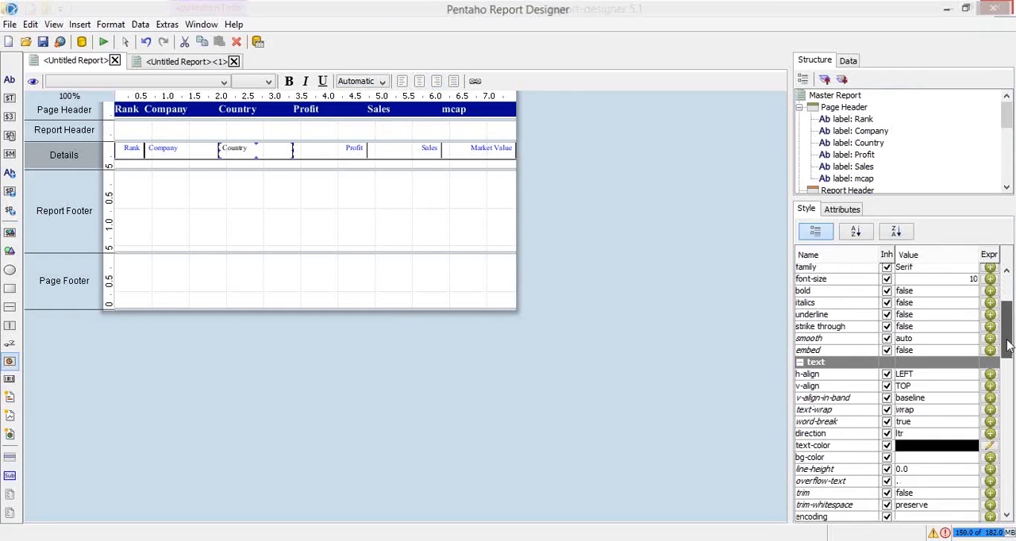
{"action": "left_click", "coordinate": [990, 446]}
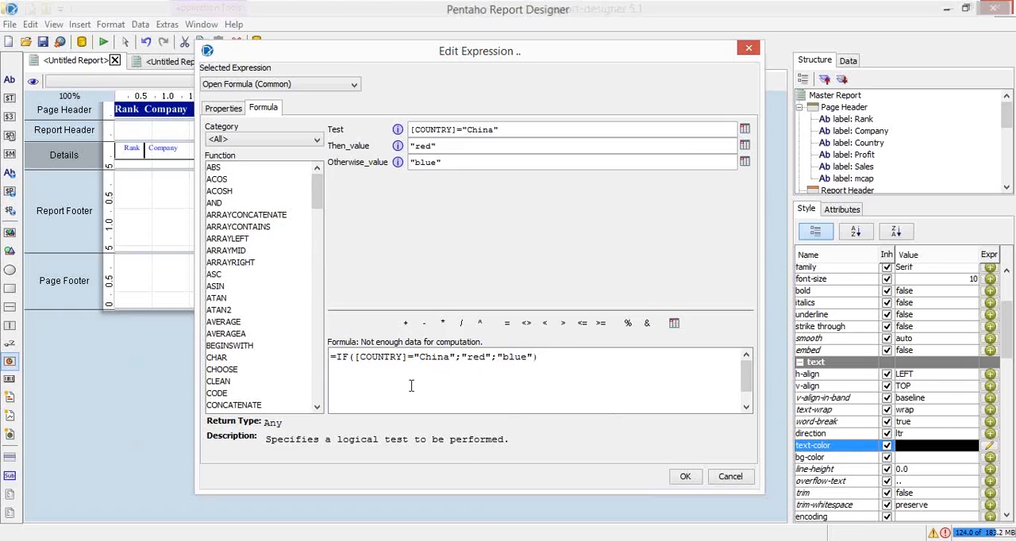
{"action": "double_click", "coordinate": [381, 358]}
{"action": "left_click", "coordinate": [548, 358]}
{"action": "left_click_drag", "start_coordinate": [538, 357], "coordinate": [166, 357]}
{"action": "key", "text": "ctrl+c"}
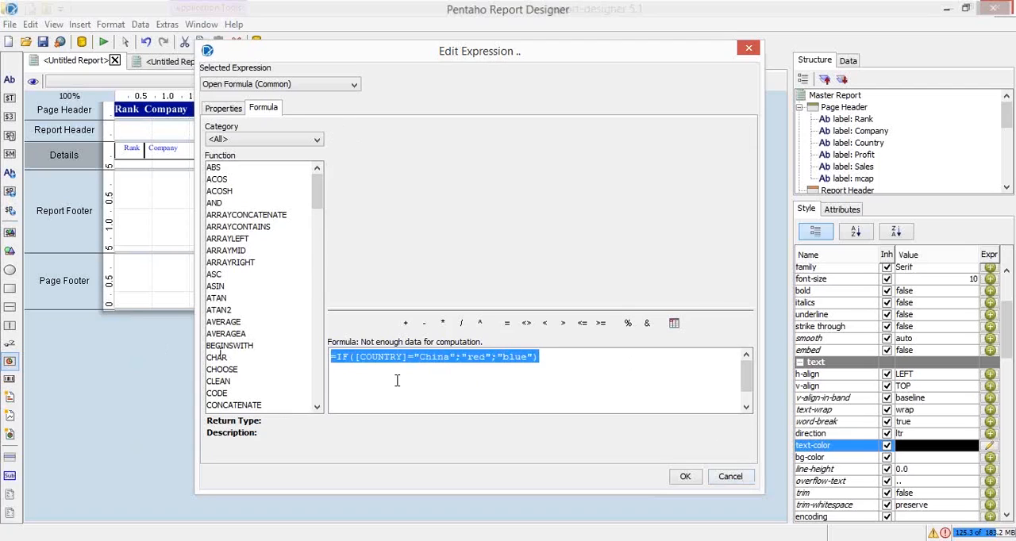
{"action": "left_click", "coordinate": [732, 477]}
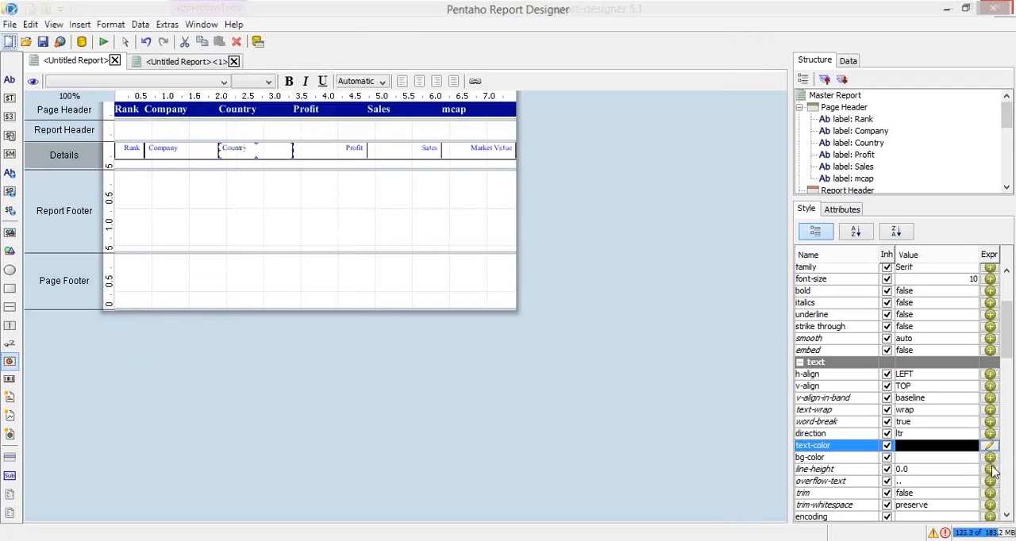
Try to reuse the copied IF formula as the Country field's bg-color expression
{"action": "left_click", "coordinate": [990, 459]}
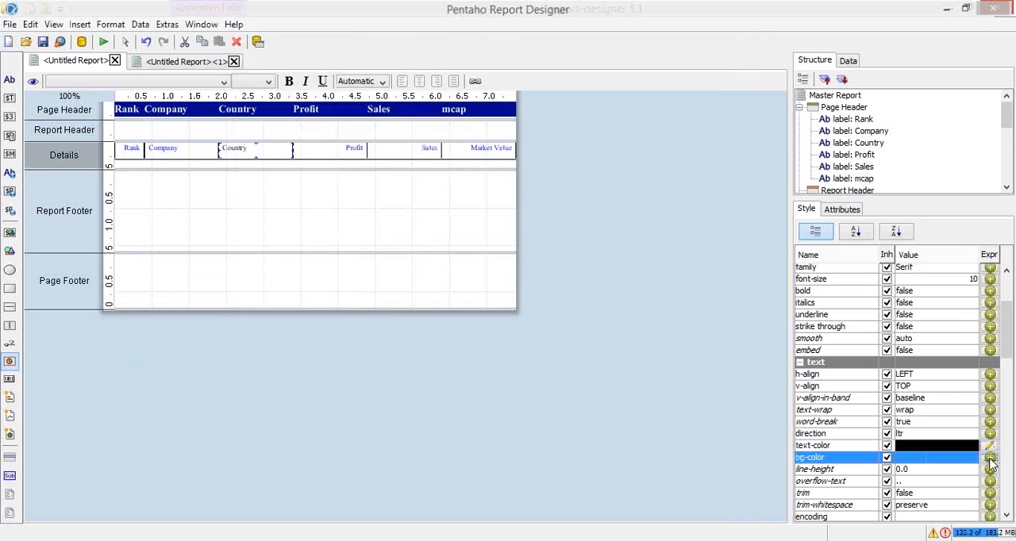
{"action": "left_click", "coordinate": [990, 460]}
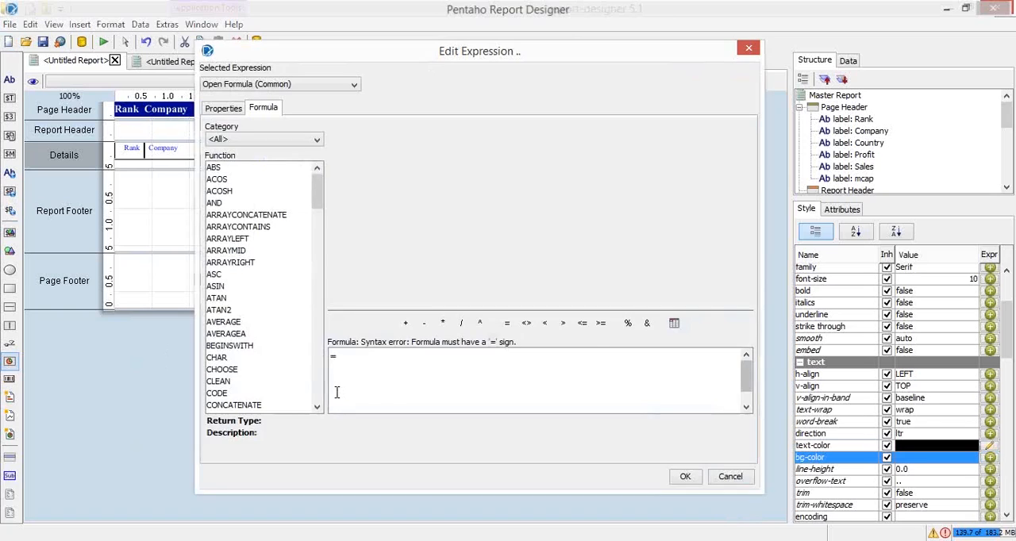
{"action": "left_click", "coordinate": [244, 85]}
{"action": "left_click", "coordinate": [244, 86]}
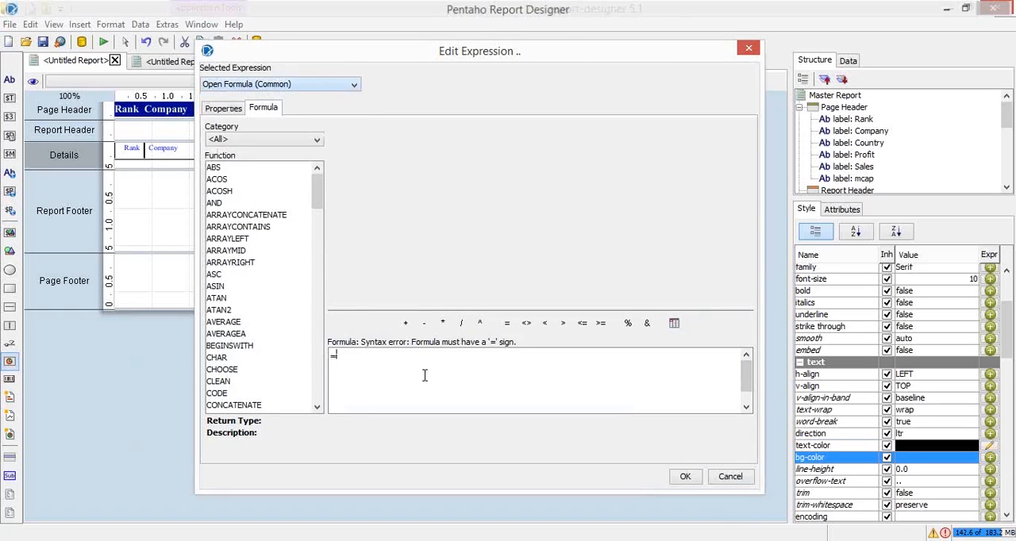
{"action": "key", "text": "ctrl+v"}
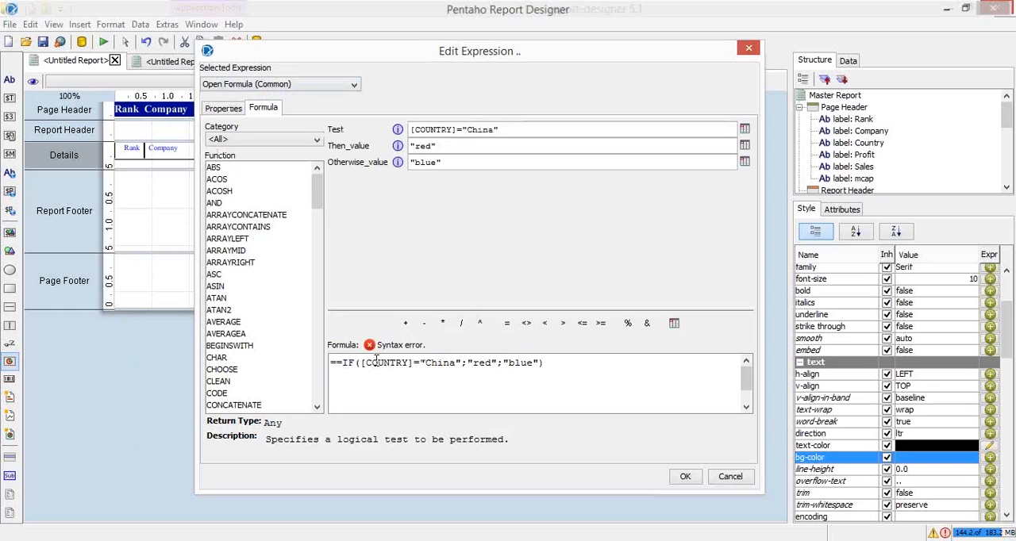
{"action": "left_click", "coordinate": [750, 481]}
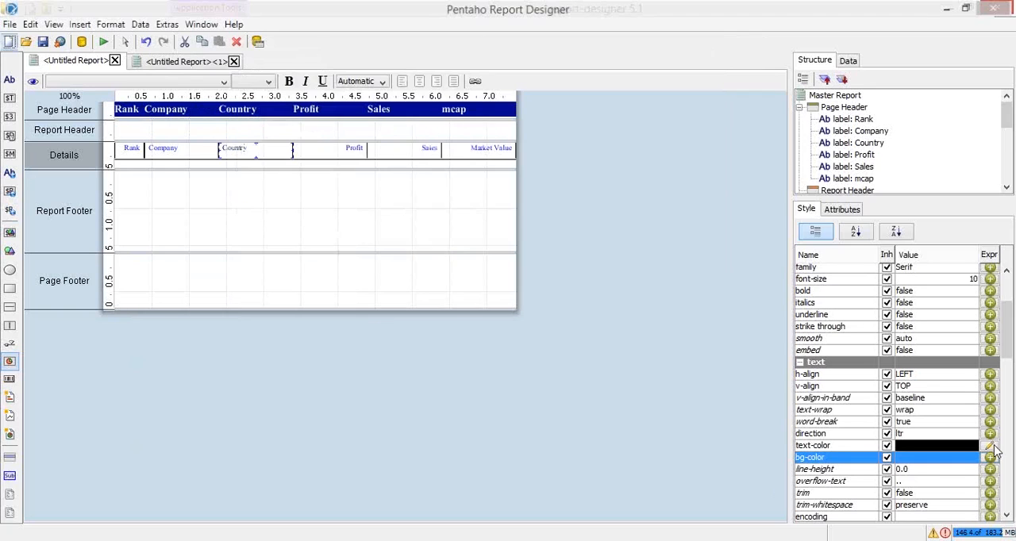
Clear the Country field's text-color formula, restore =IF([COUNTRY]="China";"red";"blue") and apply it
{"action": "left_click", "coordinate": [992, 446]}
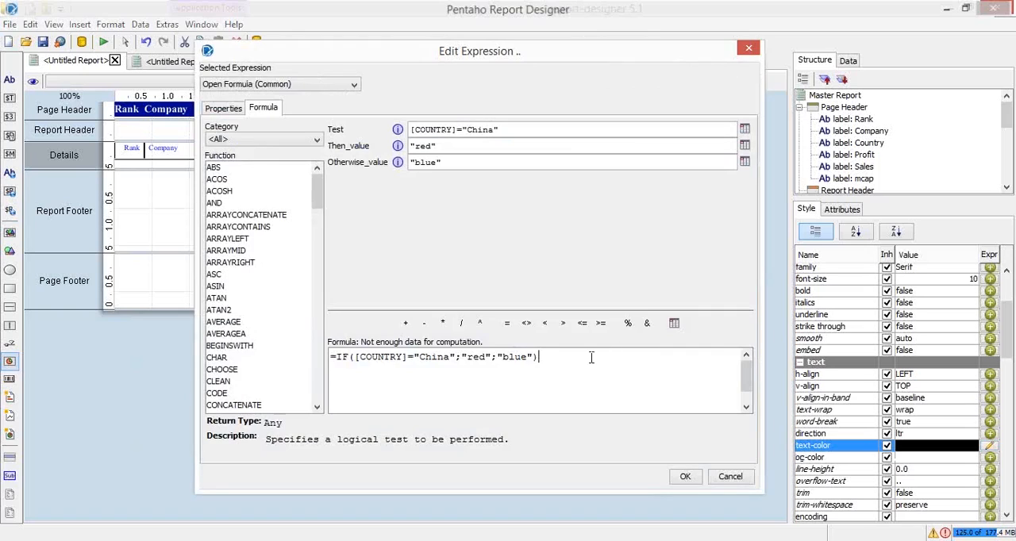
{"action": "left_click_drag", "start_coordinate": [575, 352], "coordinate": [338, 356]}
{"action": "key", "text": "Delete"}
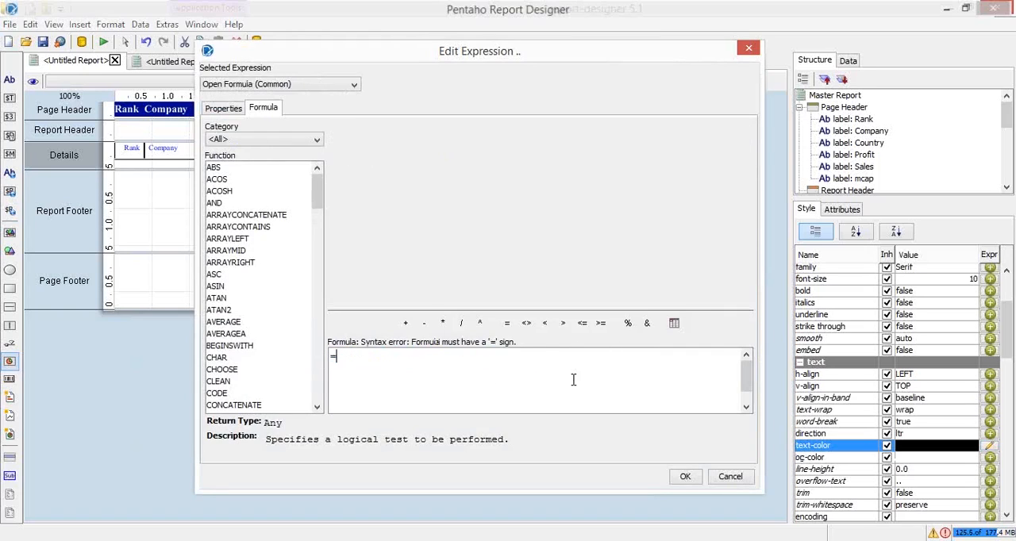
{"action": "key", "text": "ctrl+z"}
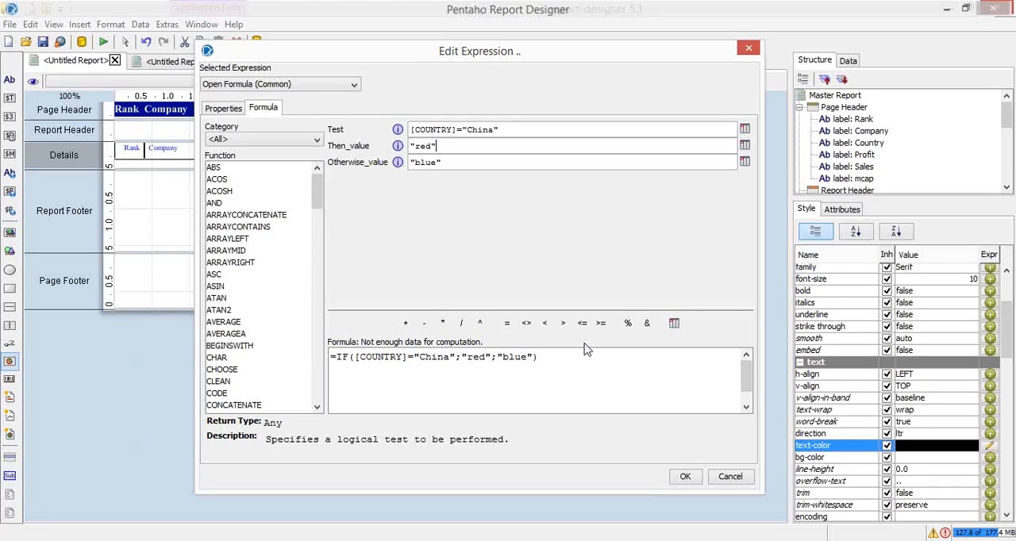
{"action": "left_click", "coordinate": [685, 477]}
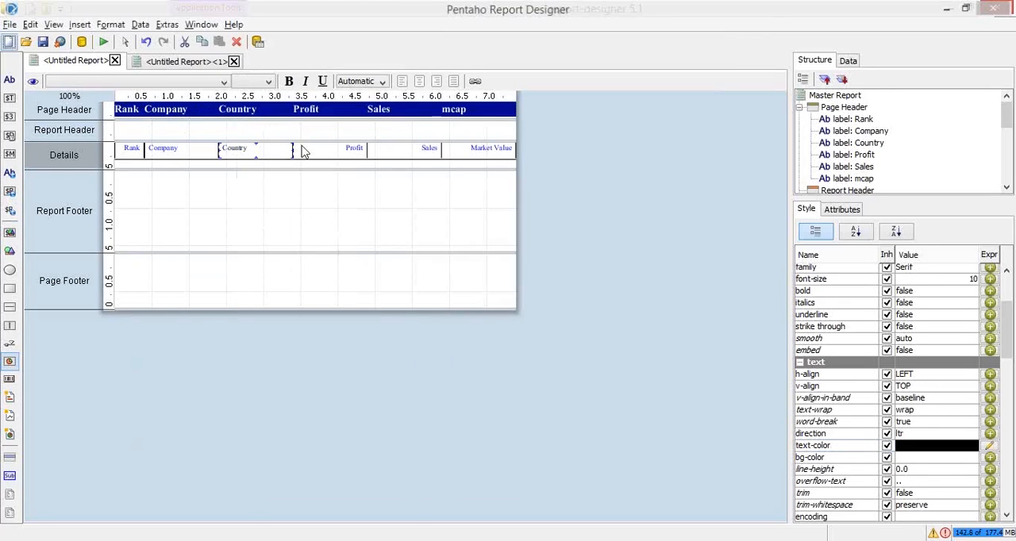
Save the report on drive E: as conditional_formatting.prpt
{"action": "key", "text": "ctrl+s"}
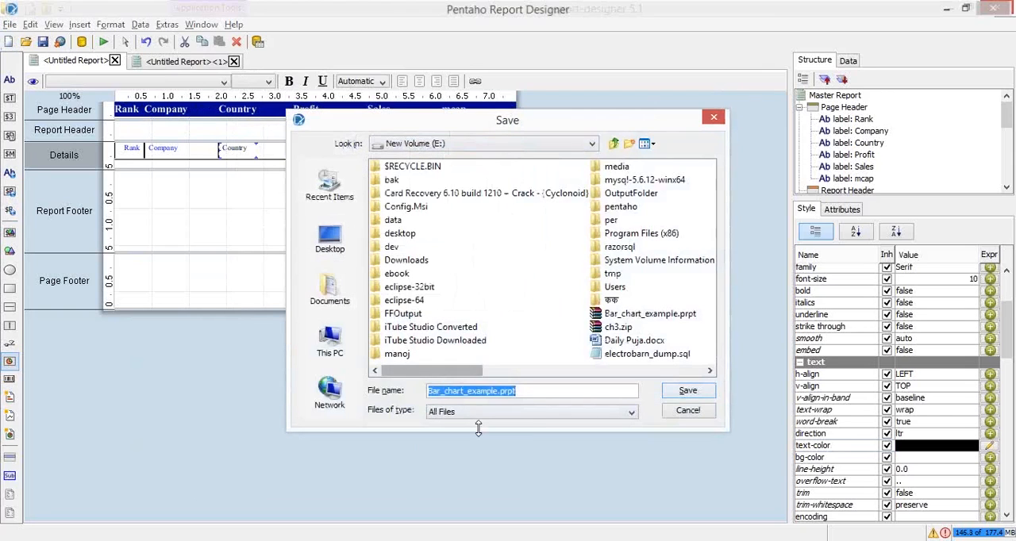
{"action": "key", "text": "Left"}
{"action": "key", "text": "Left"}
{"action": "key", "text": "Left"}
{"action": "key", "text": "Left"}
{"action": "key", "text": "Left"}
{"action": "key", "text": "shift+Home"}
{"action": "type", "text": "conditi"}
{"action": "type", "text": "onal"}
{"action": "type", "text": "_formatting"}
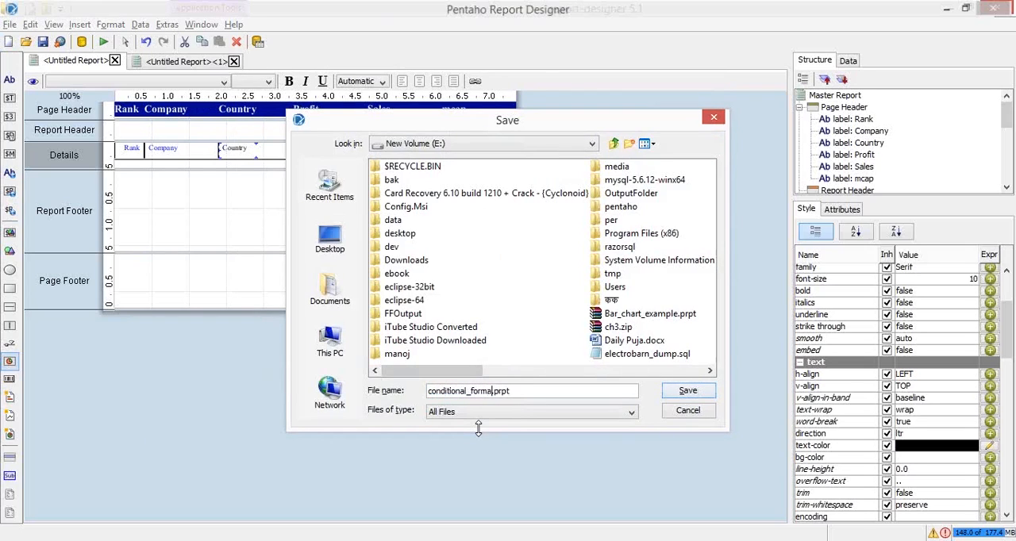
{"action": "key", "text": "Return"}
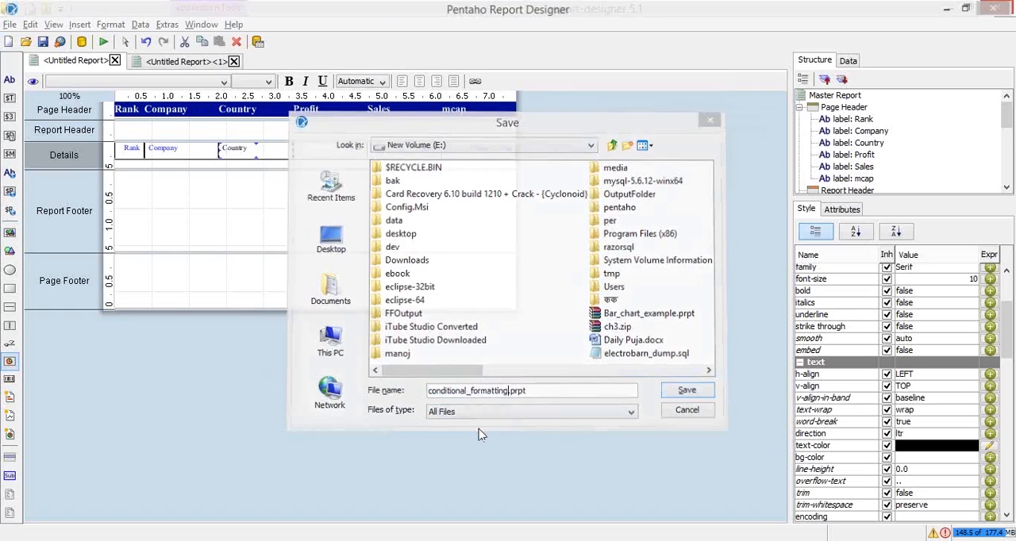
Check the Country column's text colors in a print preview of the report, and close the preview
{"action": "left_click", "coordinate": [107, 43]}
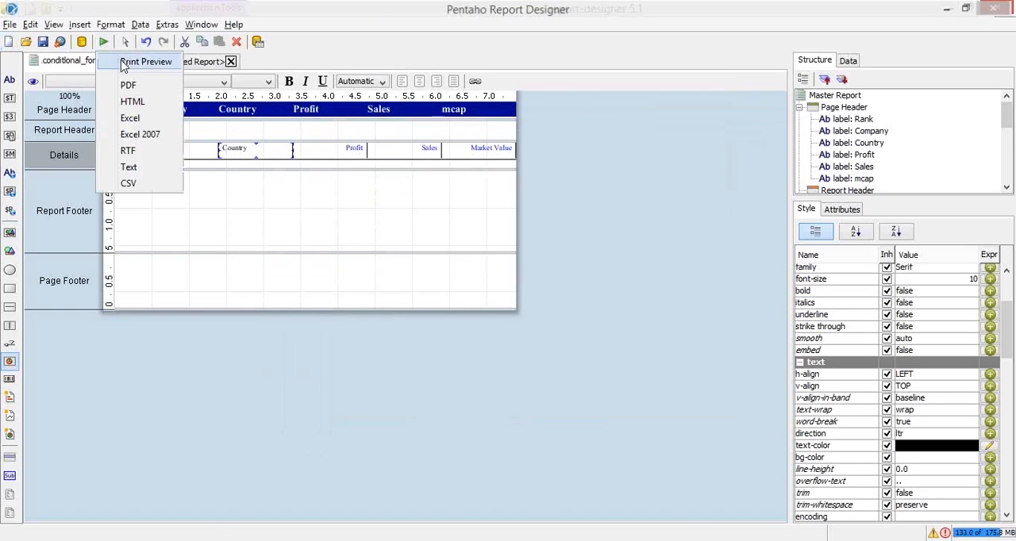
{"action": "left_click", "coordinate": [127, 62]}
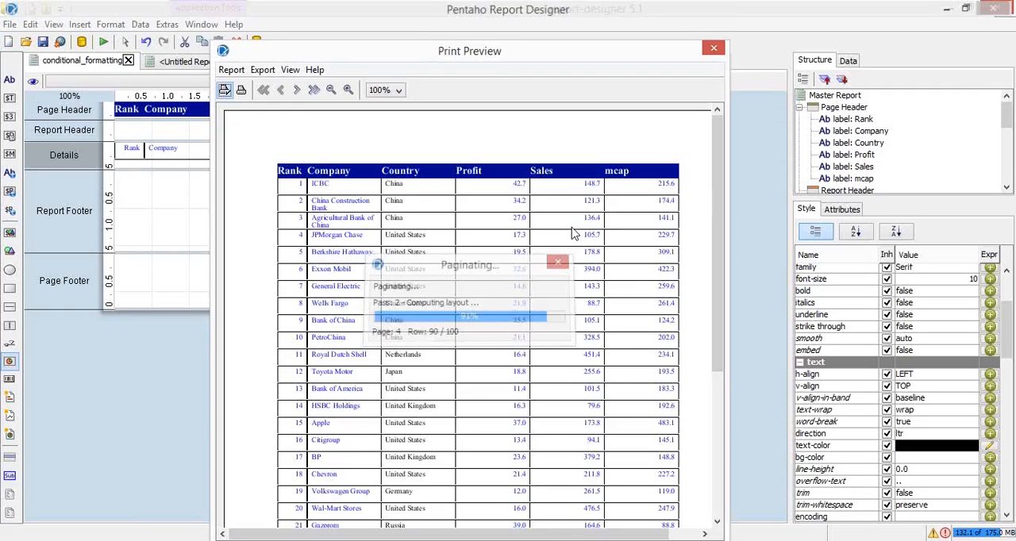
{"action": "left_click", "coordinate": [714, 48]}
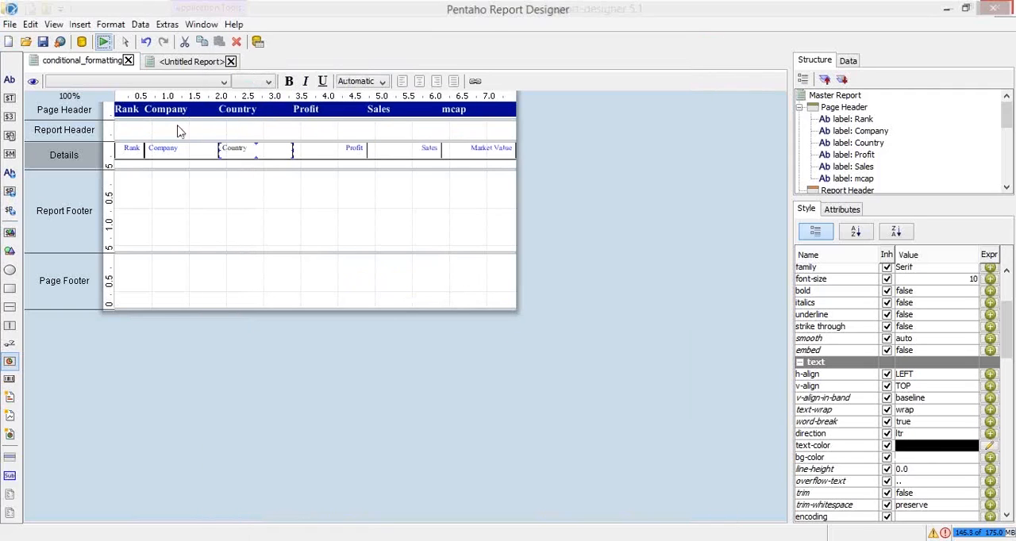
Check the Country field's name in Details and compare the Country spelling in cell C2 of forbes_top_100_2014_3D.xlsx in Excel
{"action": "double_click", "coordinate": [244, 148]}
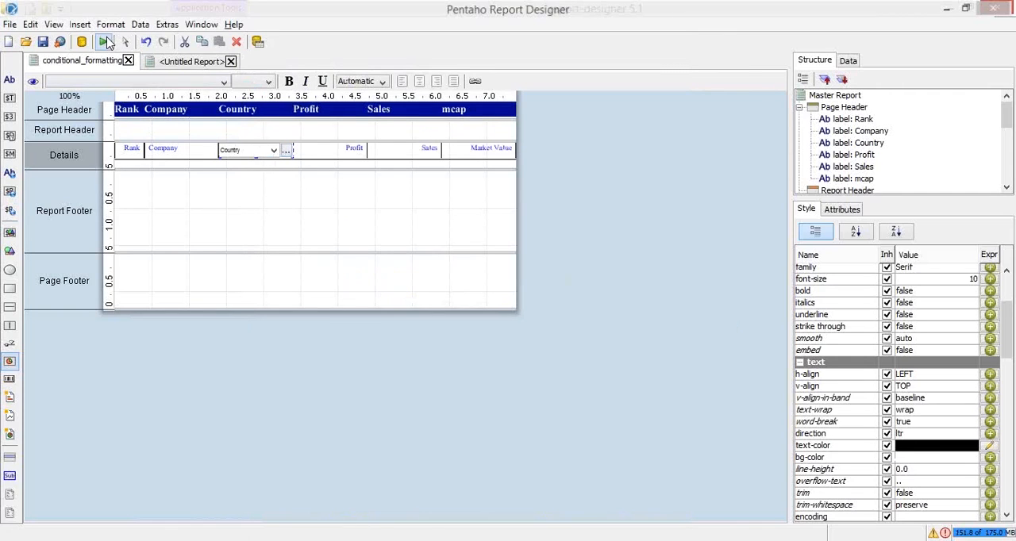
{"action": "key", "text": "alt+Tab"}
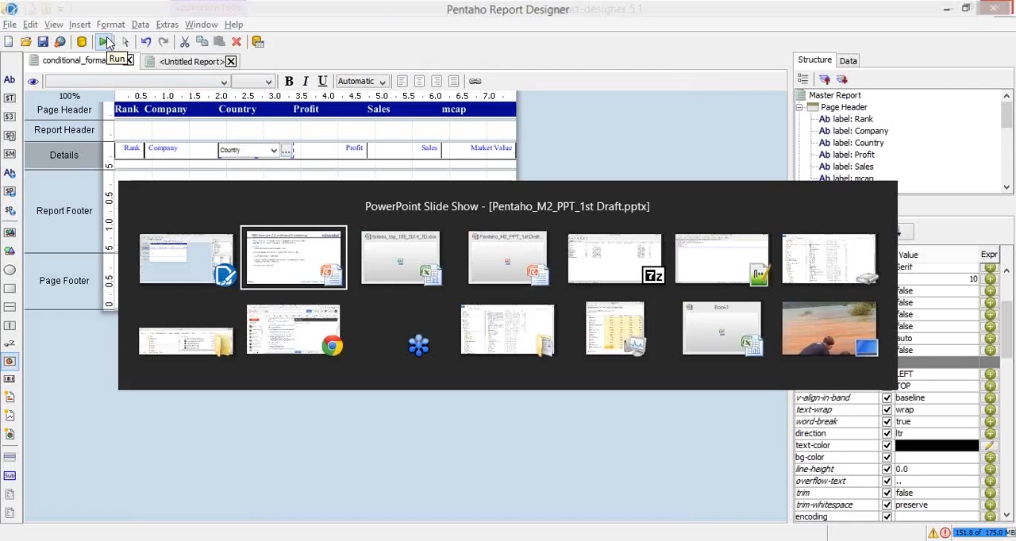
{"action": "key", "text": "alt+Tab"}
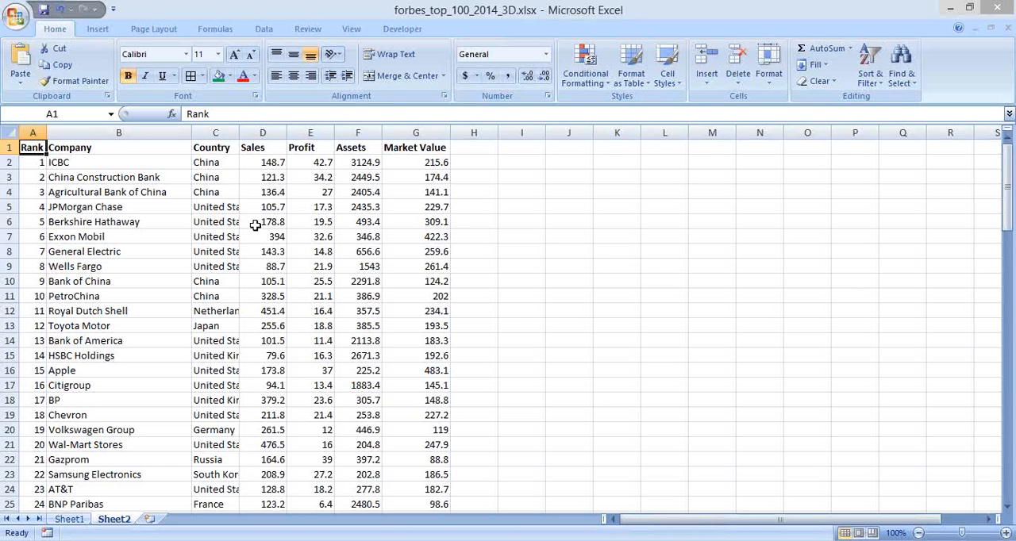
{"action": "left_click", "coordinate": [216, 163]}
{"action": "left_click_drag", "start_coordinate": [214, 114], "coordinate": [171, 115]}
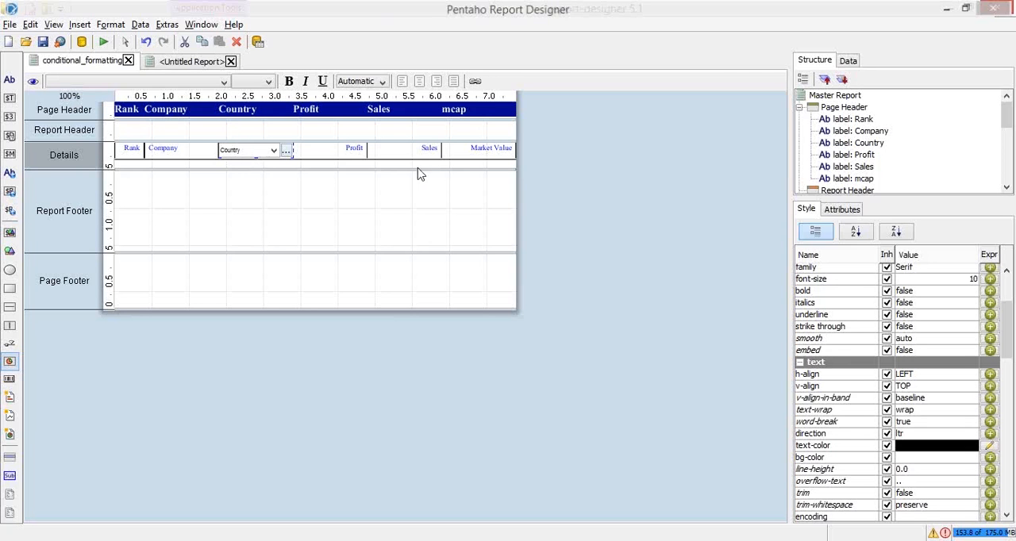
Open the Country field's text-color formula and examine the COUNTRY reference in its condition
{"action": "left_click", "coordinate": [985, 447]}
{"action": "left_click", "coordinate": [988, 450]}
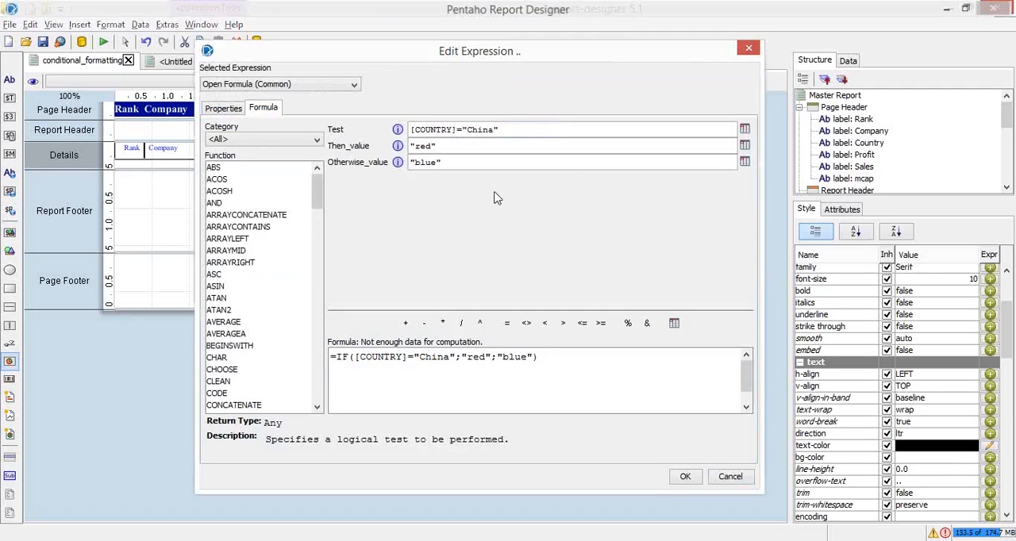
{"action": "left_click", "coordinate": [458, 357]}
{"action": "key", "text": "shift+Right"}
{"action": "key", "text": "shift+Right"}
{"action": "key", "text": "shift+Right"}
{"action": "key", "text": "shift+Right"}
{"action": "key", "text": "shift+Right"}
{"action": "key", "text": "Home"}
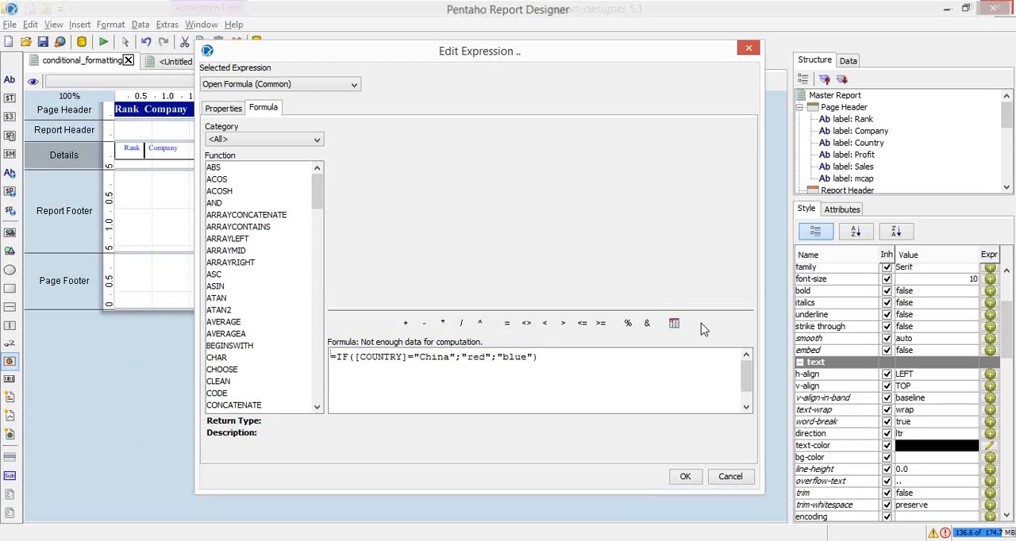
{"action": "key", "text": "Right"}
{"action": "key", "text": "Right"}
{"action": "key", "text": "ctrl+shift+Right"}
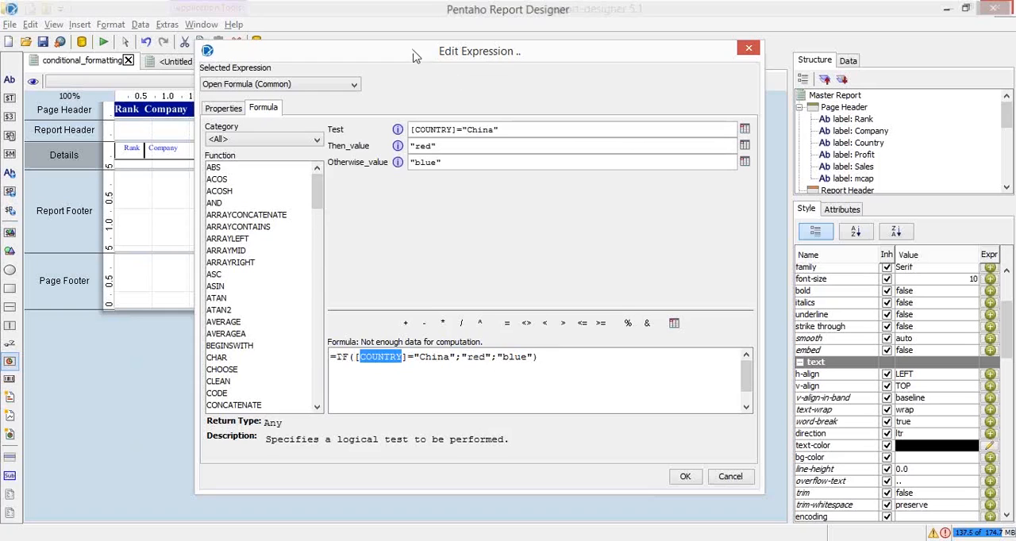
Try to insert the Sales field from the field selection list into the formula's Test condition
{"action": "left_click_drag", "start_coordinate": [412, 56], "coordinate": [586, 35]}
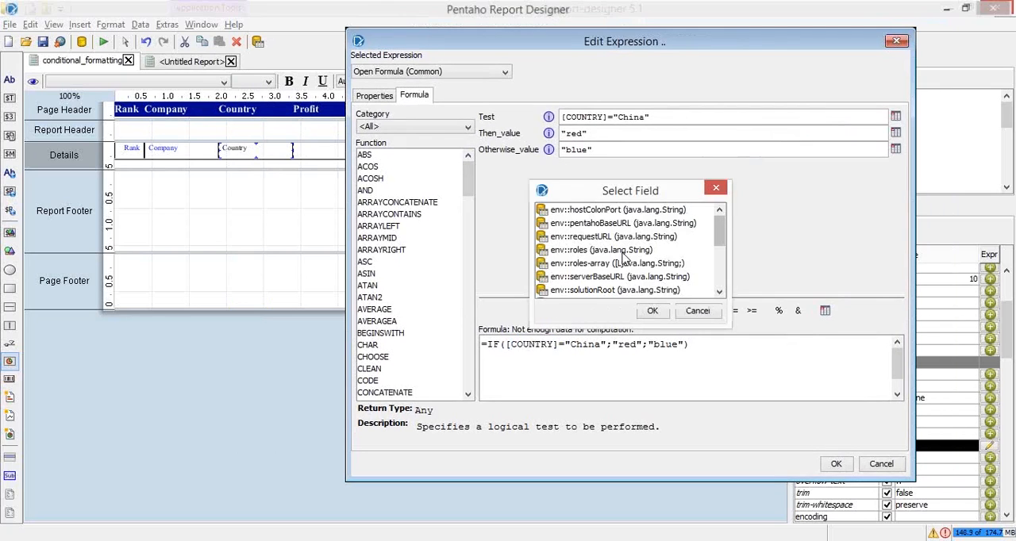
{"action": "left_click_drag", "start_coordinate": [719, 236], "coordinate": [723, 270]}
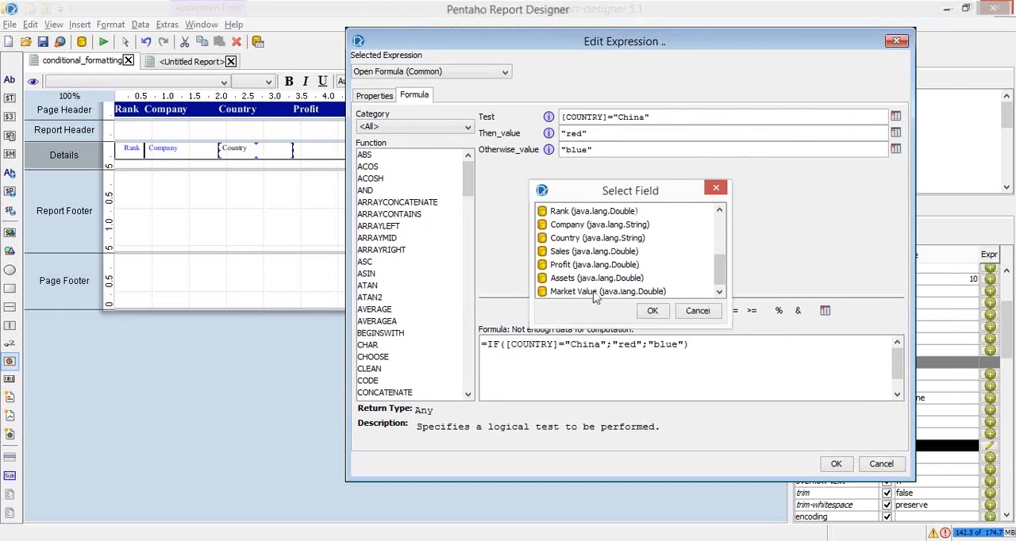
{"action": "left_click", "coordinate": [568, 254]}
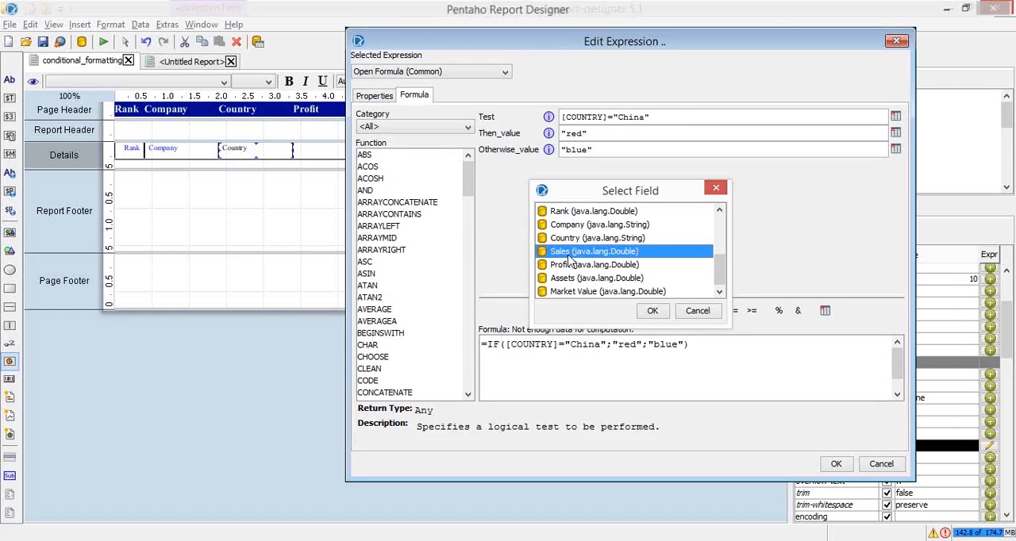
{"action": "double_click", "coordinate": [568, 252]}
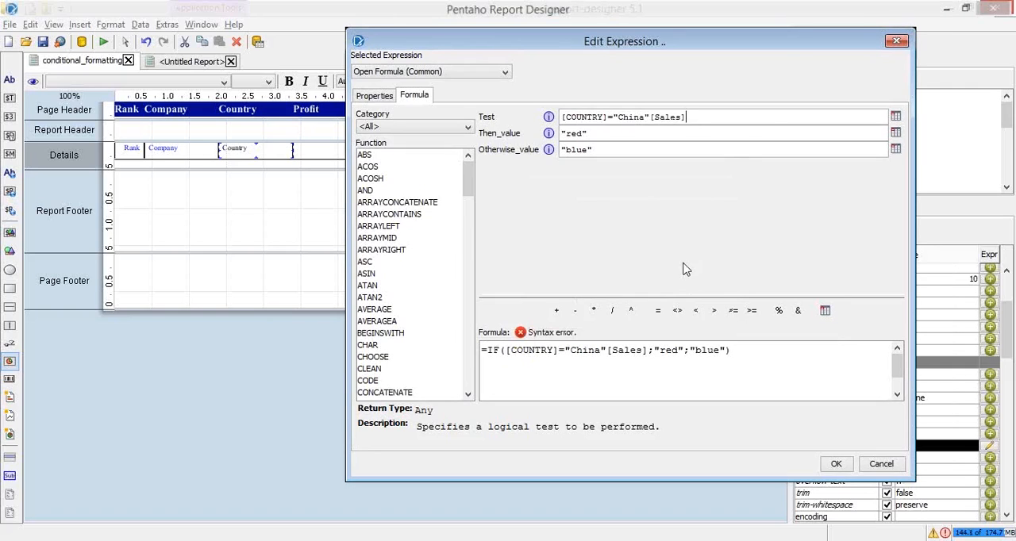
Replace the entire Test condition of the text-color formula with [sales]
{"action": "left_click_drag", "start_coordinate": [651, 118], "coordinate": [496, 126]}
{"action": "key", "text": "BackSpace"}
{"action": "key", "text": "BackSpace"}
{"action": "key", "text": "BackSpace"}
{"action": "key", "text": "BackSpace"}
{"action": "key", "text": "BackSpace"}
{"action": "key", "text": "BackSpace"}
{"action": "key", "text": "BackSpace"}
{"action": "key", "text": "BackSpace"}
{"action": "key", "text": "BackSpace"}
{"action": "key", "text": "BackSpace"}
{"action": "key", "text": "BackSpace"}
{"action": "key", "text": "BackSpace"}
{"action": "key", "text": "BackSpace"}
{"action": "key", "text": "BackSpace"}
{"action": "key", "text": "BackSpace"}
{"action": "key", "text": "BackSpace"}
{"action": "key", "text": "BackSpace"}
{"action": "key", "text": "BackSpace"}
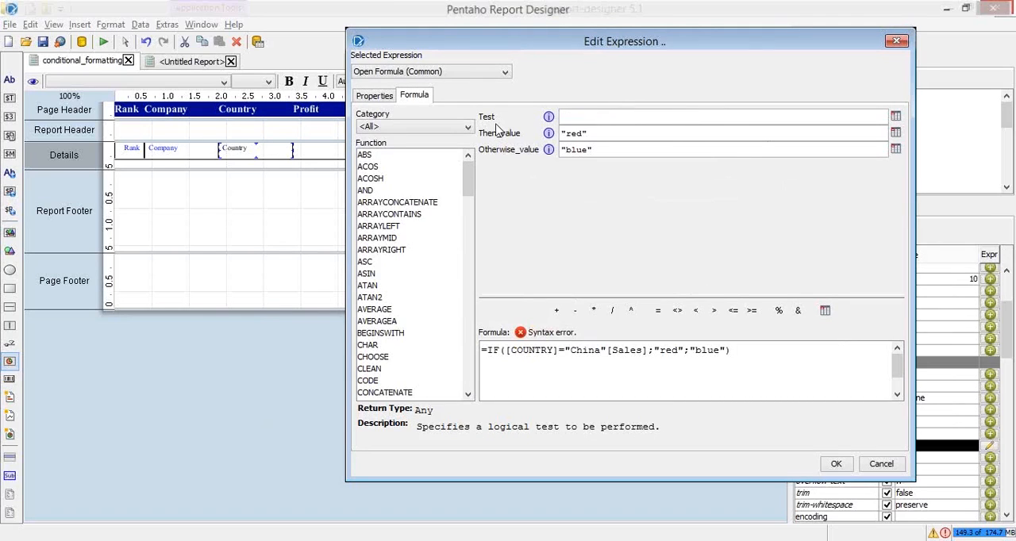
{"action": "type", "text": "[sales"}
{"action": "left_click", "coordinate": [612, 354]}
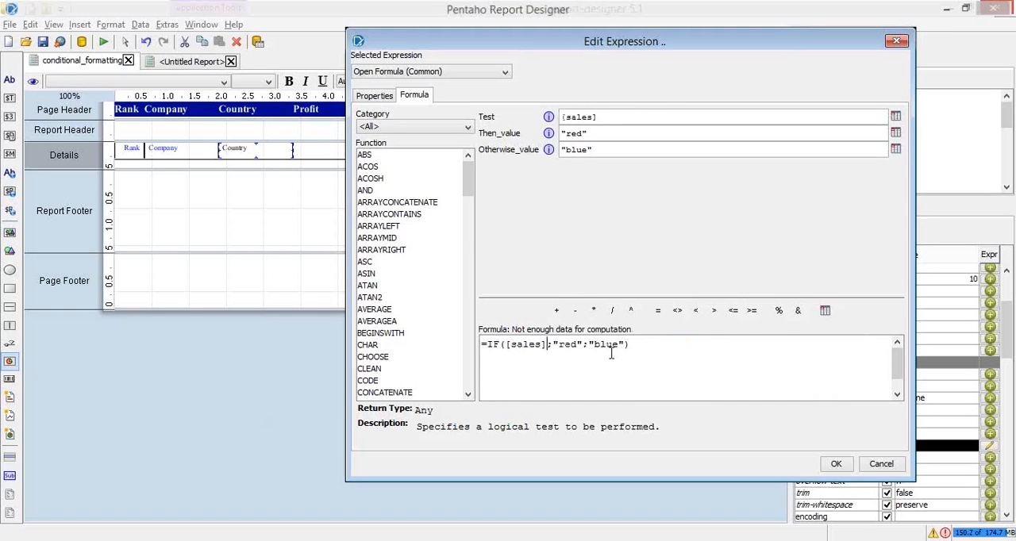
Check the Sales values in the forbes_top_100_2014_3D.xlsx workbook in Excel and complete the formula's test as [sales]<200
{"action": "left_click", "coordinate": [695, 311]}
{"action": "key", "text": "alt+Tab"}
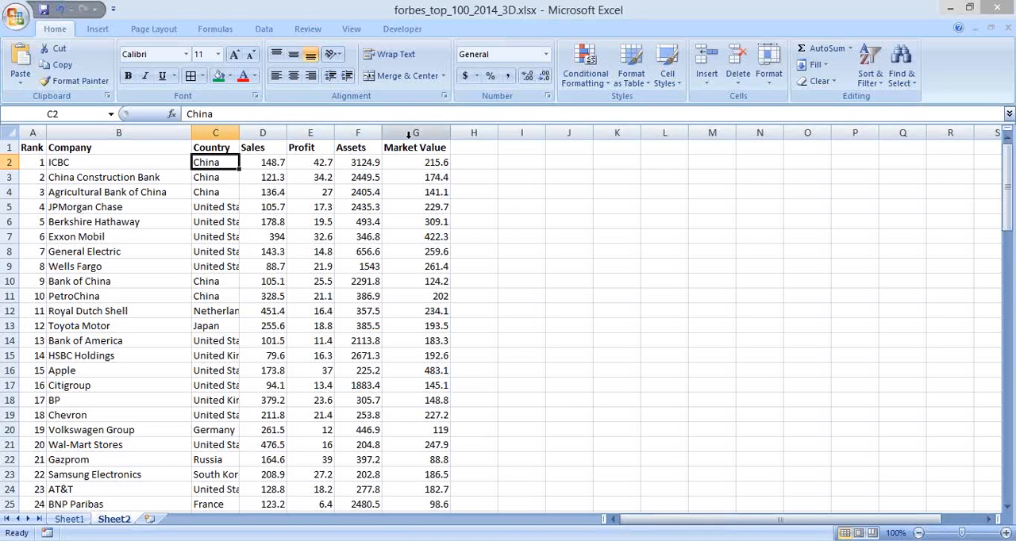
{"action": "left_click", "coordinate": [268, 166]}
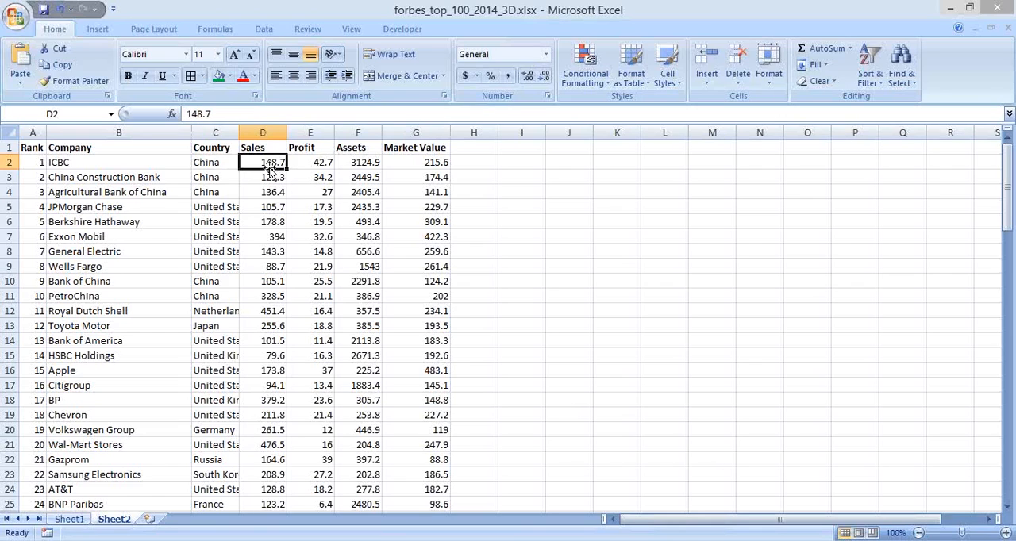
{"action": "left_click", "coordinate": [268, 372]}
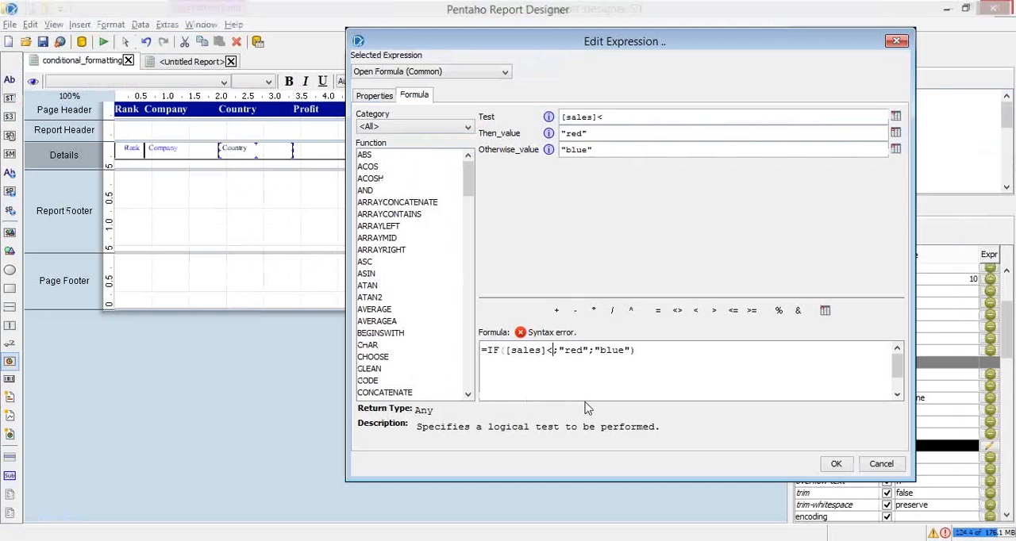
{"action": "type", "text": "<200;\"red\";\"blue\")"}
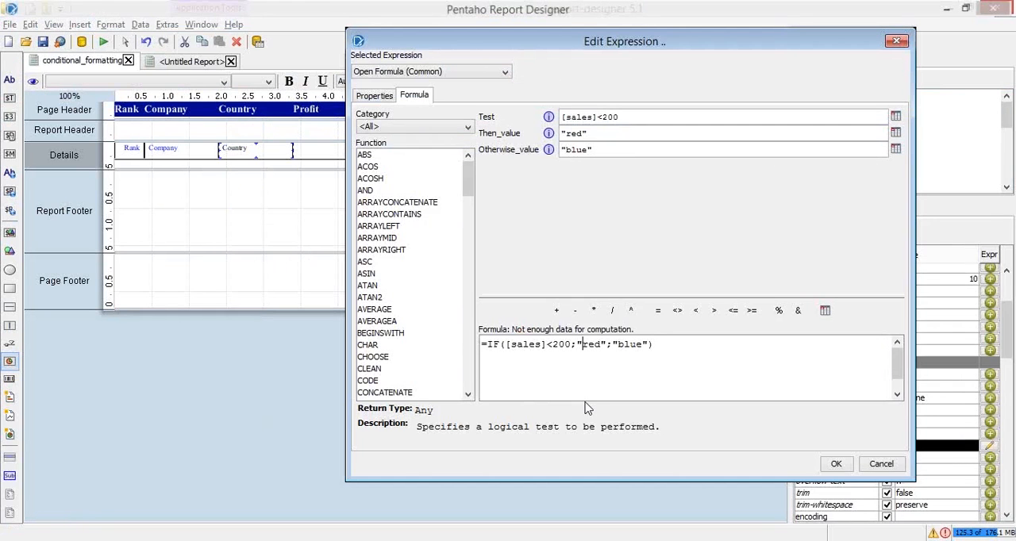
Set the formula's Otherwise_value to "green" and apply the text-color expression, keeping the text direction at ltr
{"action": "key", "text": "ctrl+shift+Left"}
{"action": "key", "text": "Right"}
{"action": "key", "text": "ctrl+shift+Right"}
{"action": "type", "text": "green"}
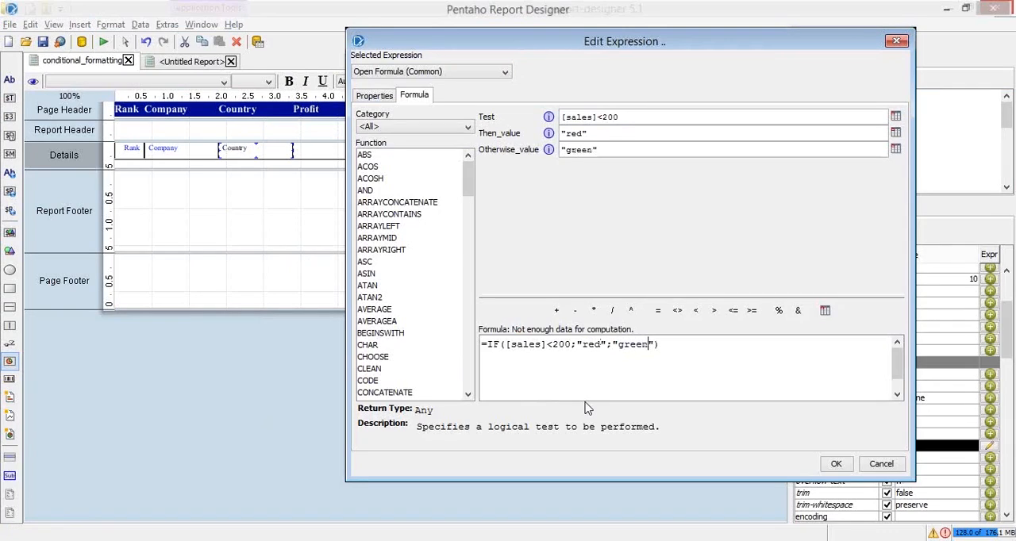
{"action": "left_click", "coordinate": [670, 360]}
{"action": "left_click", "coordinate": [840, 467]}
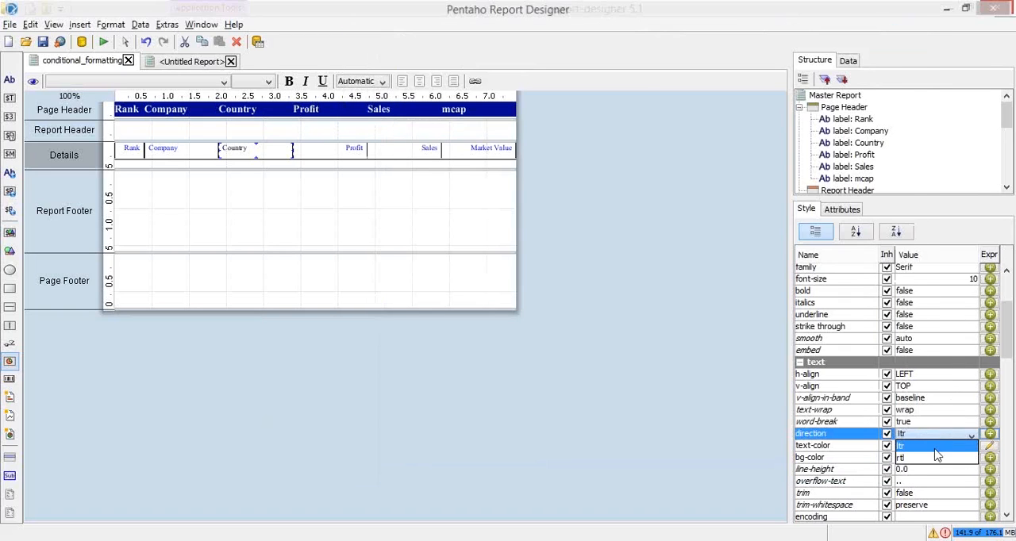
{"action": "left_click", "coordinate": [937, 446]}
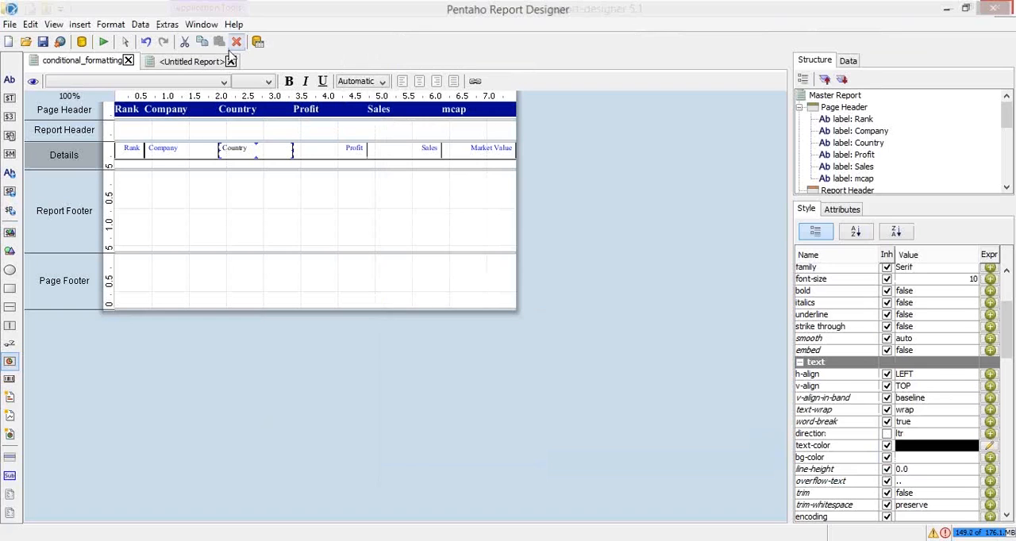
Preview the report as a PDF, cancel the untagged-document reading dialog and close the preview
{"action": "left_click", "coordinate": [105, 41]}
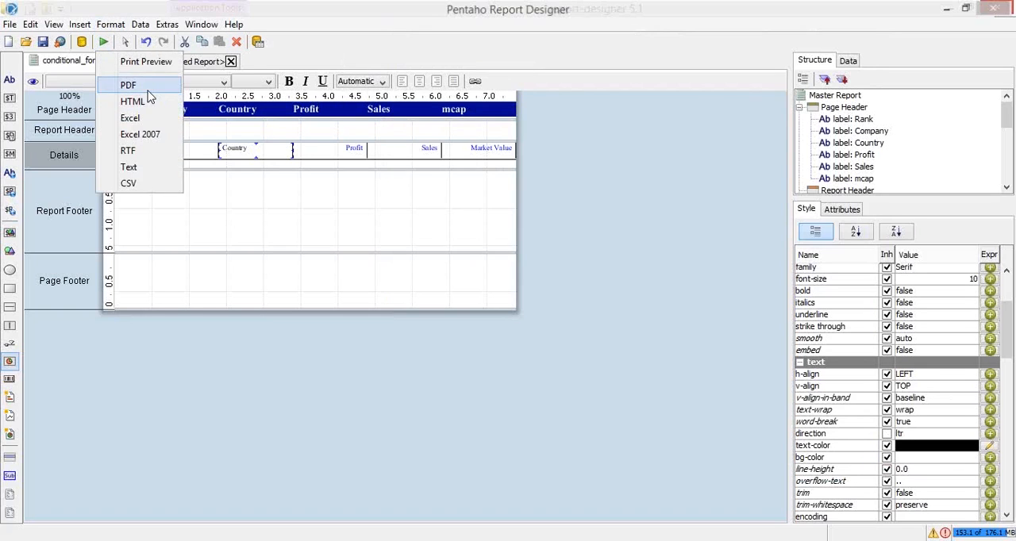
{"action": "left_click", "coordinate": [143, 84]}
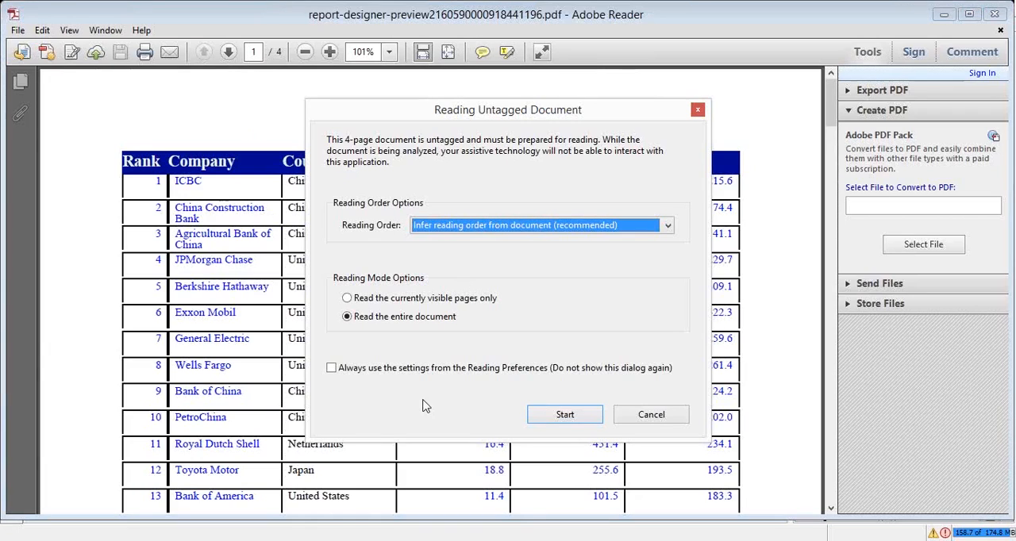
{"action": "left_click", "coordinate": [332, 369]}
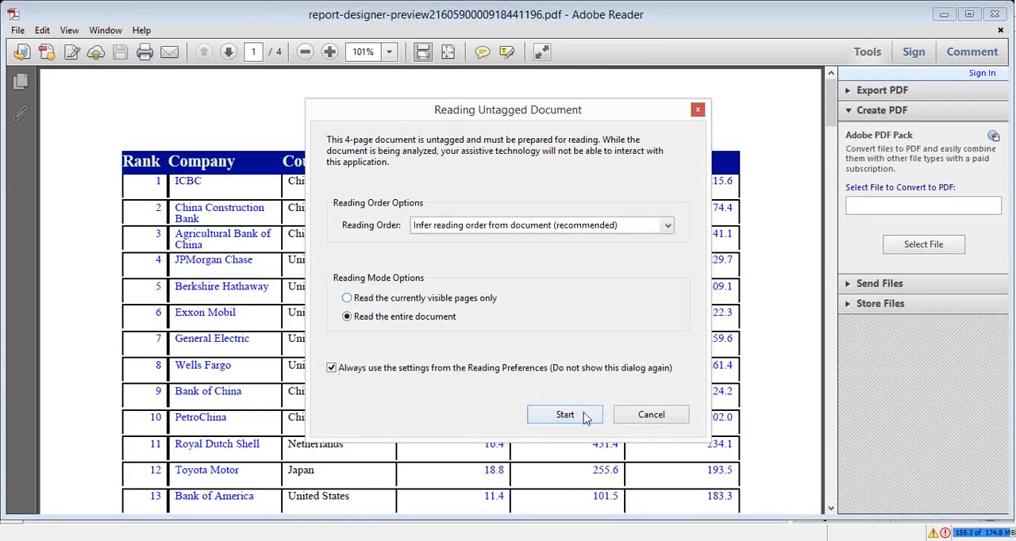
{"action": "left_click", "coordinate": [563, 228]}
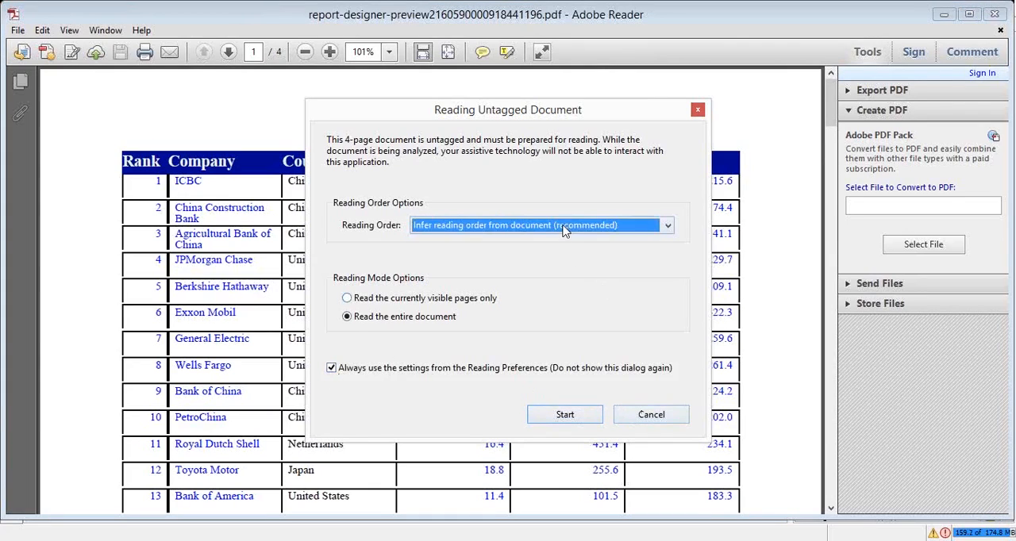
{"action": "left_click", "coordinate": [651, 393]}
{"action": "left_click", "coordinate": [641, 418]}
{"action": "left_click", "coordinate": [1002, 9]}
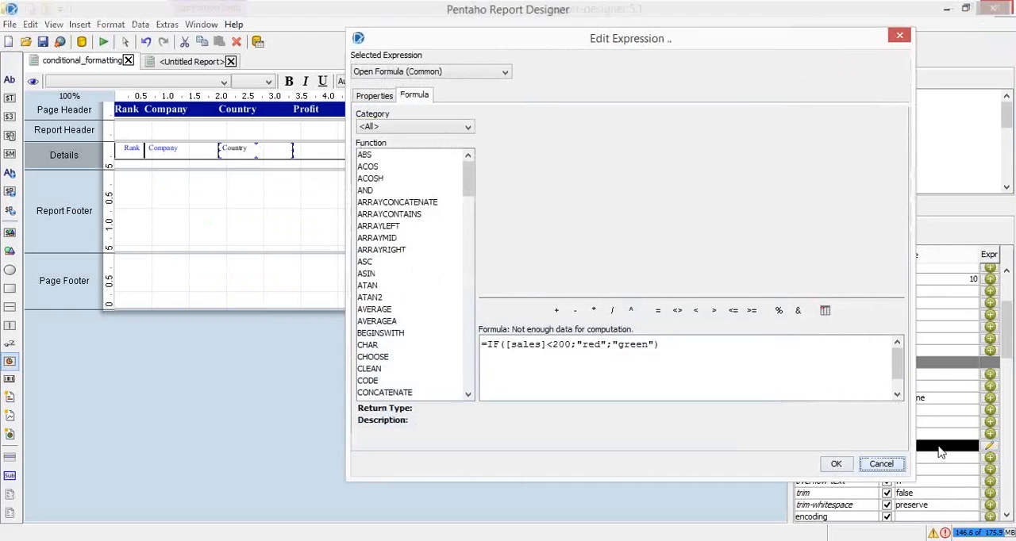
Reuse the text-color formula =IF([sales]<200;"red";"green") as the Country field's bg-color expression and apply it
{"action": "left_click", "coordinate": [881, 464]}
{"action": "left_click", "coordinate": [933, 458]}
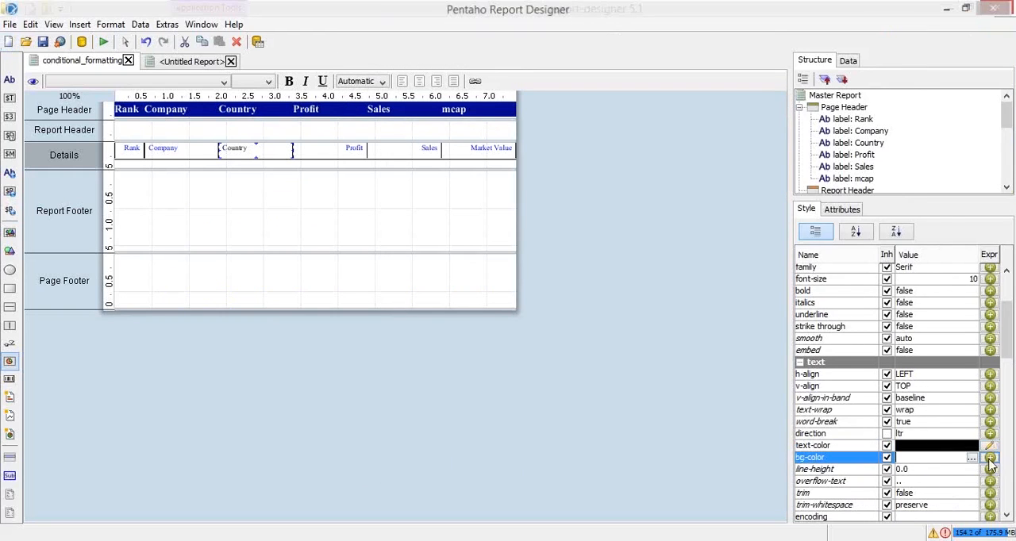
{"action": "left_click", "coordinate": [990, 459]}
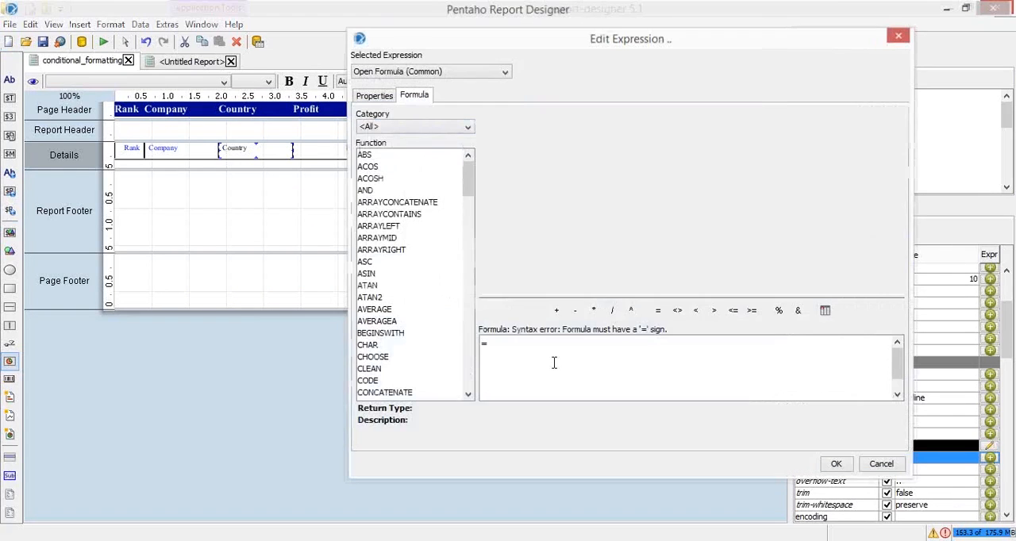
{"action": "type", "text": "=IF([sales]<200;\"red\";\"green\")"}
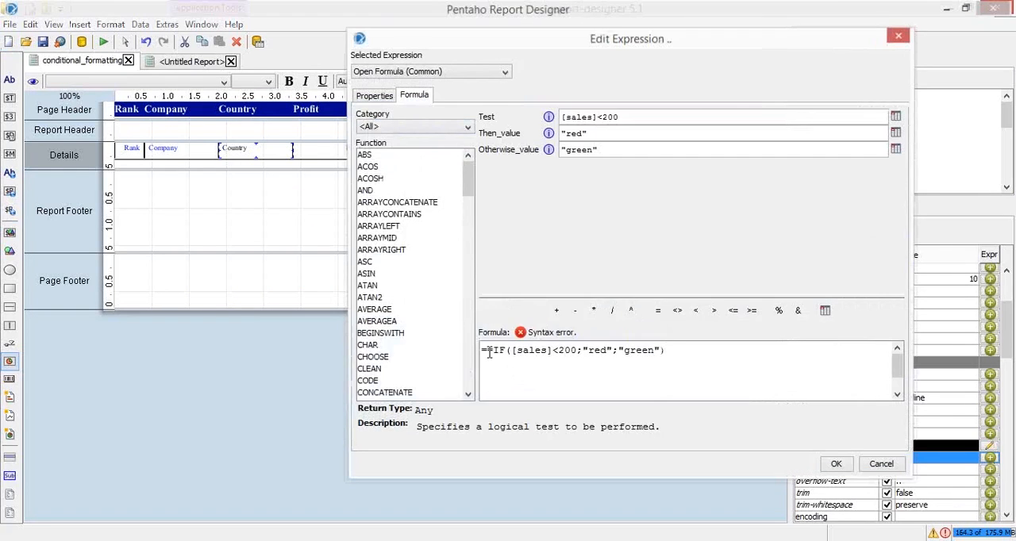
{"action": "left_click", "coordinate": [887, 351]}
{"action": "key", "text": "Home"}
{"action": "key", "text": "Delete"}
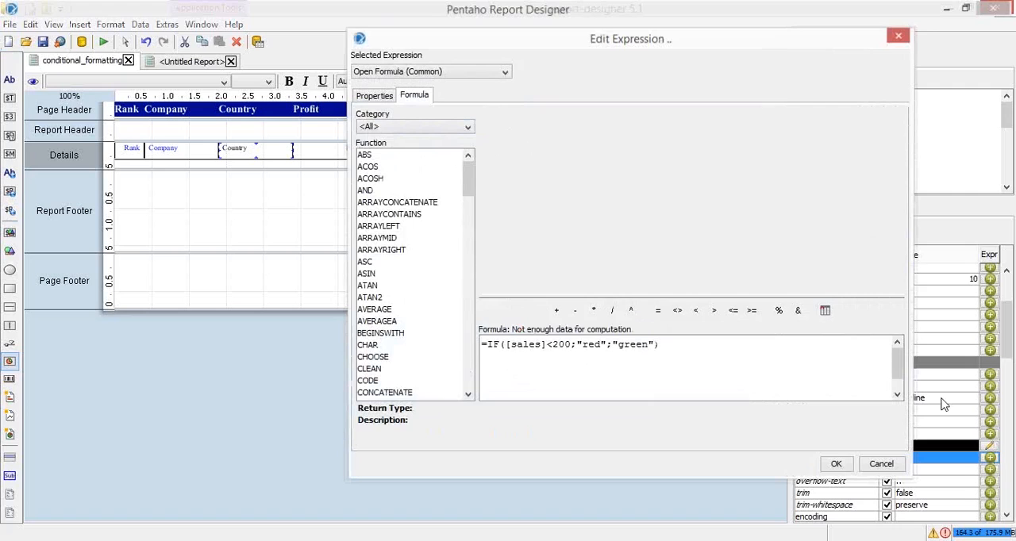
{"action": "left_click", "coordinate": [836, 465]}
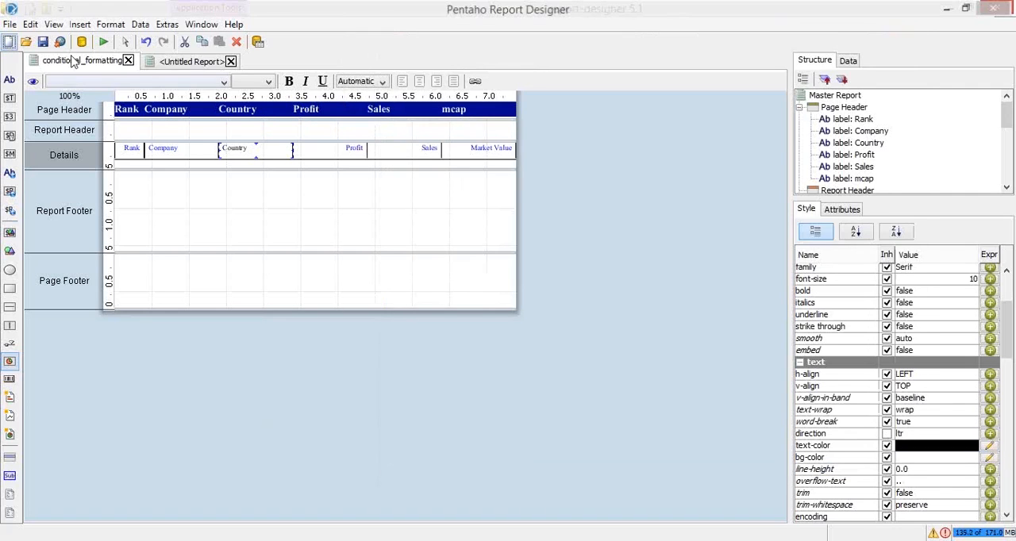
Preview the report as a PDF at page width and examine the Country column's colors against the Sales values
{"action": "left_click", "coordinate": [103, 41]}
{"action": "left_click", "coordinate": [119, 83]}
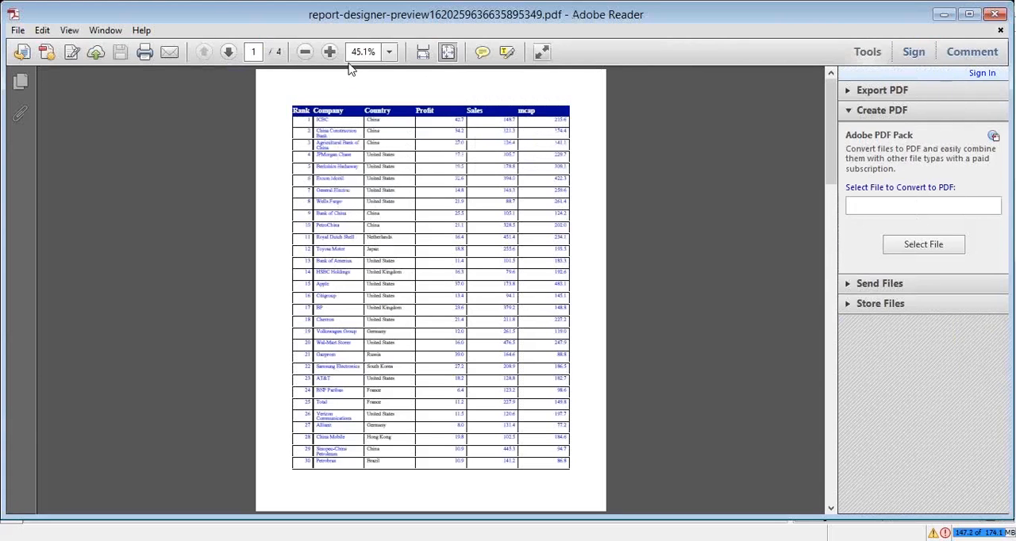
{"action": "left_click", "coordinate": [423, 52]}
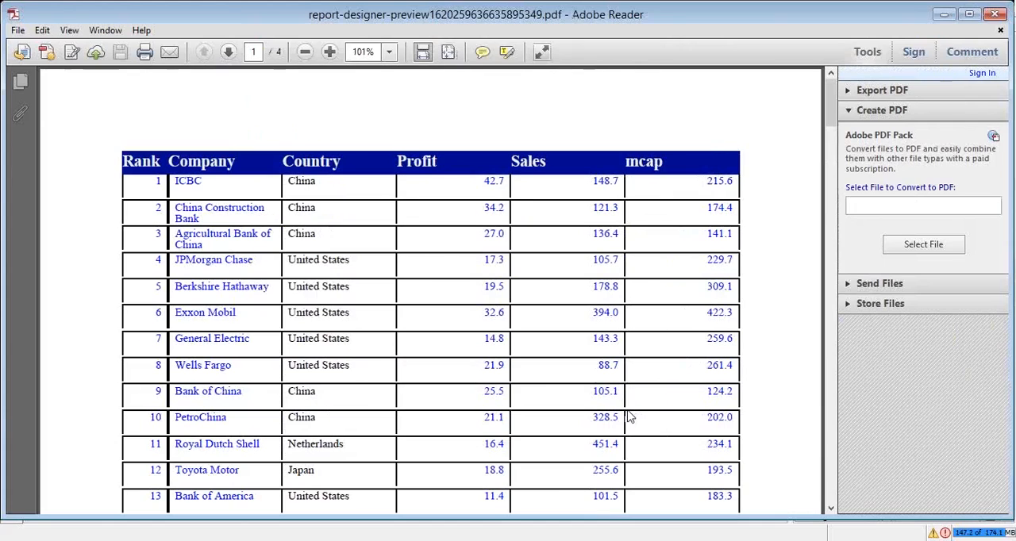
{"action": "scroll", "coordinate": [580, 237], "scroll_direction": "down", "scroll_amount": 3}
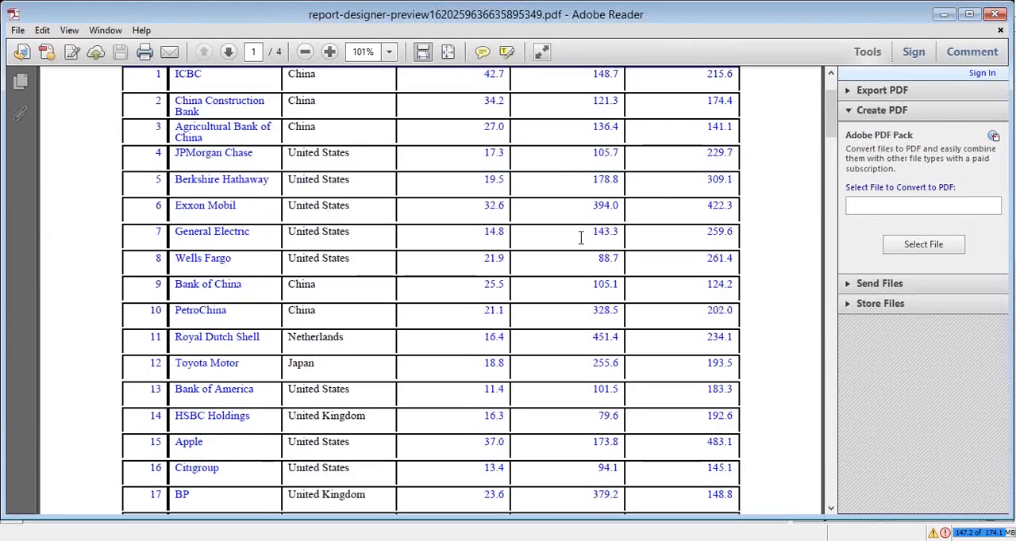
{"action": "scroll", "coordinate": [580, 238], "scroll_direction": "down", "scroll_amount": 3}
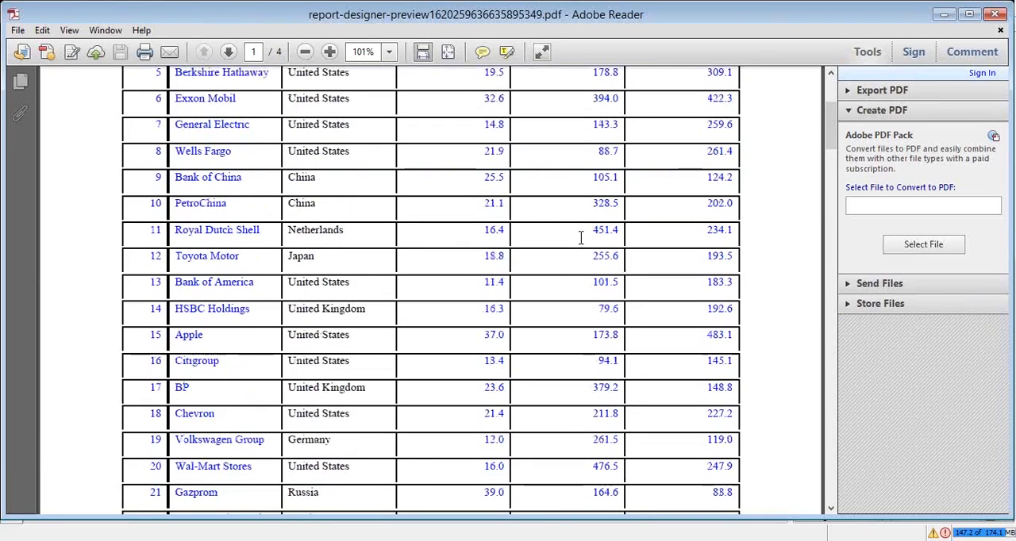
{"action": "scroll", "coordinate": [581, 237], "scroll_direction": "down", "scroll_amount": 5}
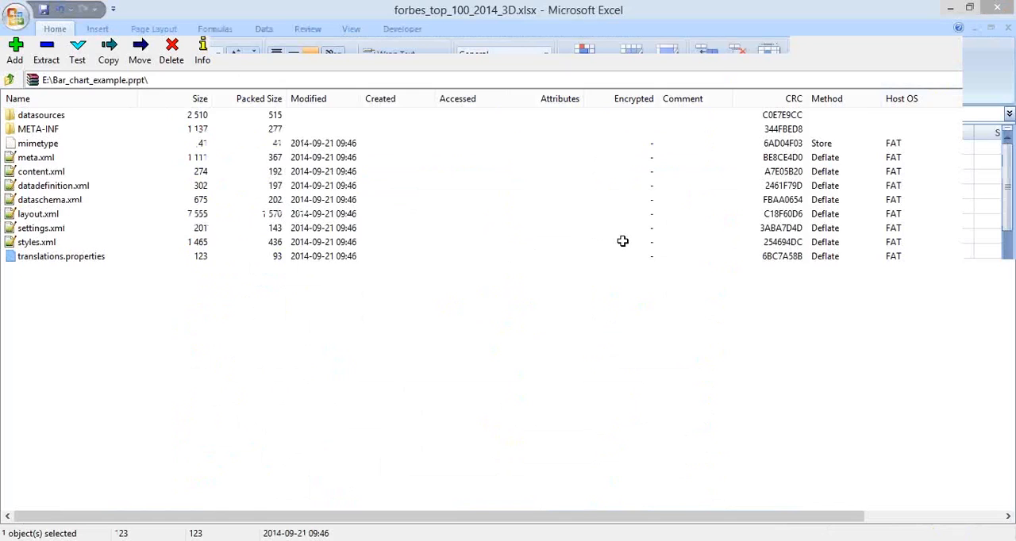
Copy the path of the deliverables\m (2) folder from File Explorer and browse to that folder in the report's Open dialog
{"action": "key", "text": "alt+Tab"}
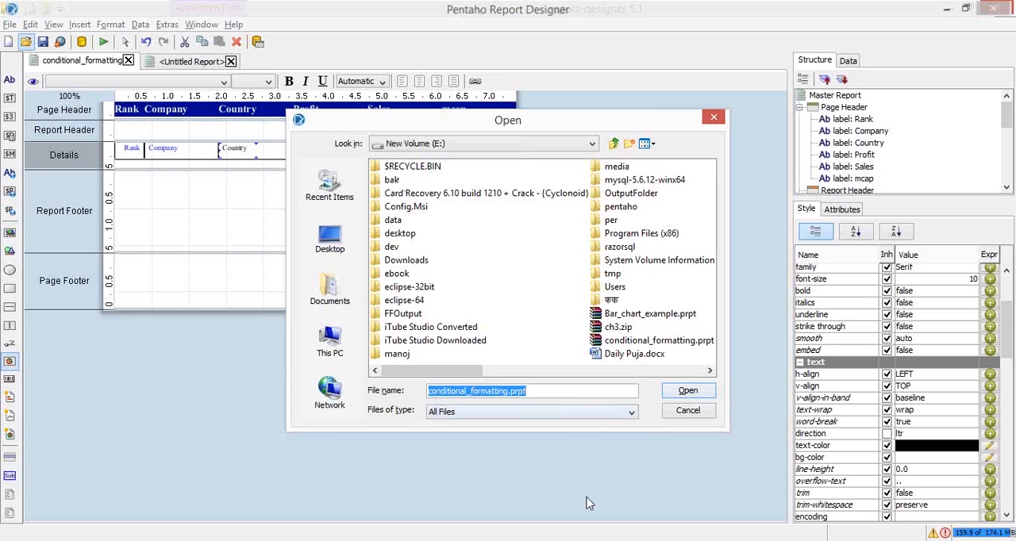
{"action": "key", "text": "alt+Tab"}
{"action": "key", "text": "Tab"}
{"action": "key", "text": "Tab"}
{"action": "key", "text": "Tab"}
{"action": "key", "text": "Tab"}
{"action": "key", "text": "Tab"}
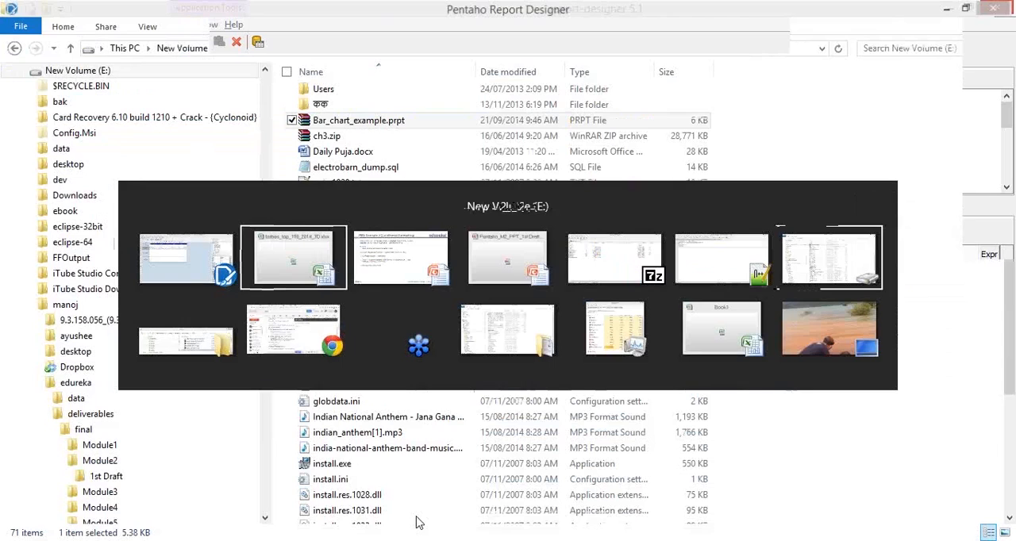
{"action": "mouse_move", "coordinate": [147, 538]}
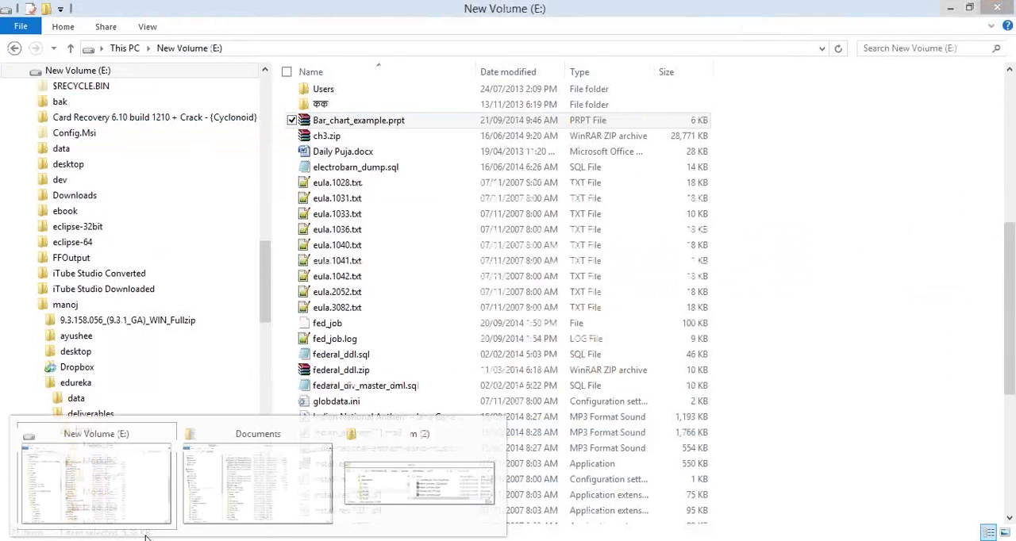
{"action": "mouse_move", "coordinate": [322, 470]}
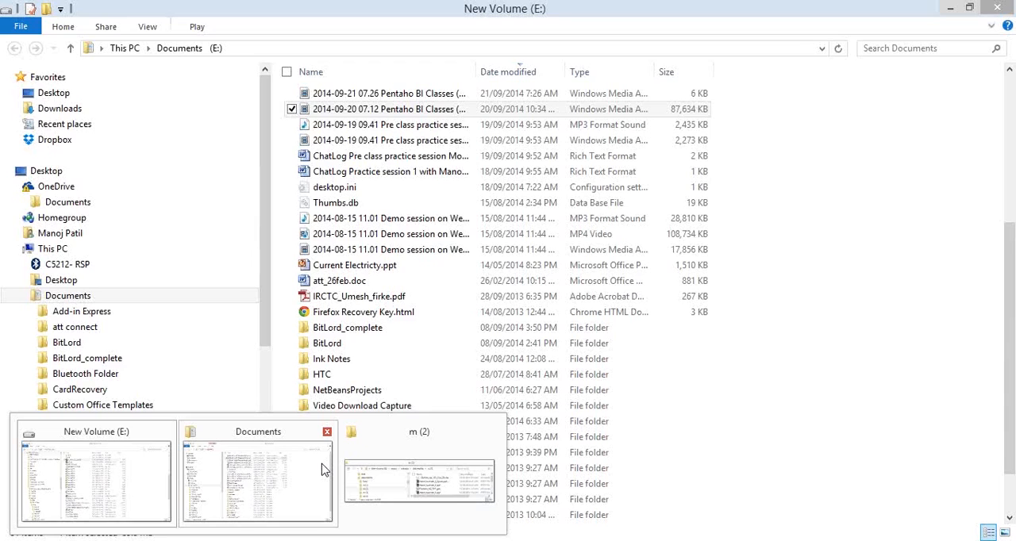
{"action": "left_click", "coordinate": [419, 476]}
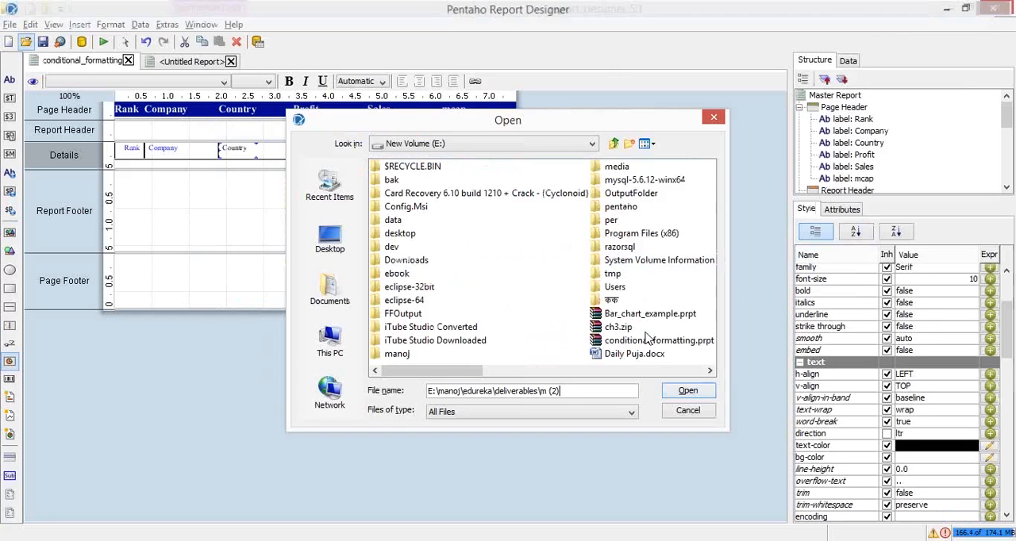
{"action": "key", "text": "Return"}
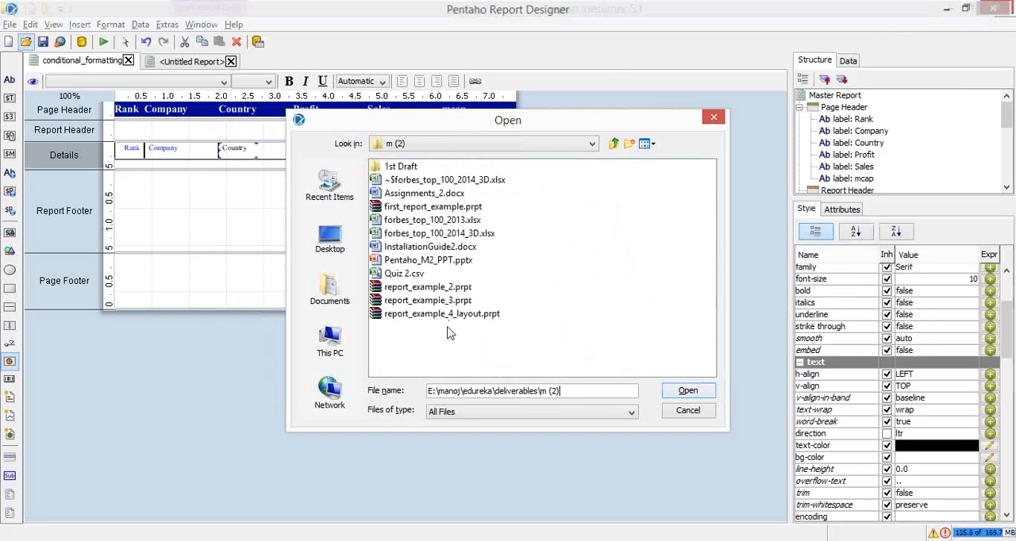
Open the report file report_example_3.prpt from the m (2) folder
{"action": "left_click", "coordinate": [427, 316]}
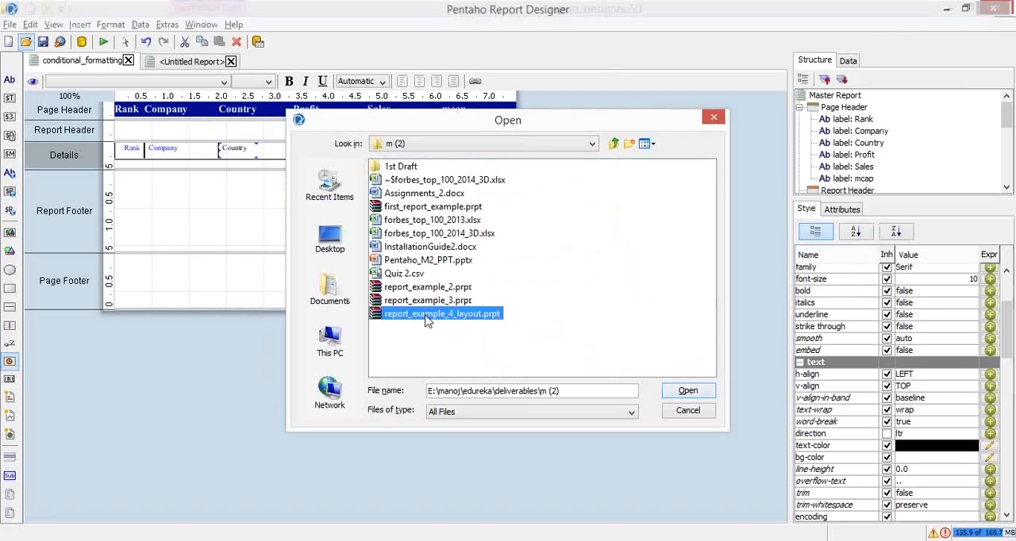
{"action": "double_click", "coordinate": [411, 303]}
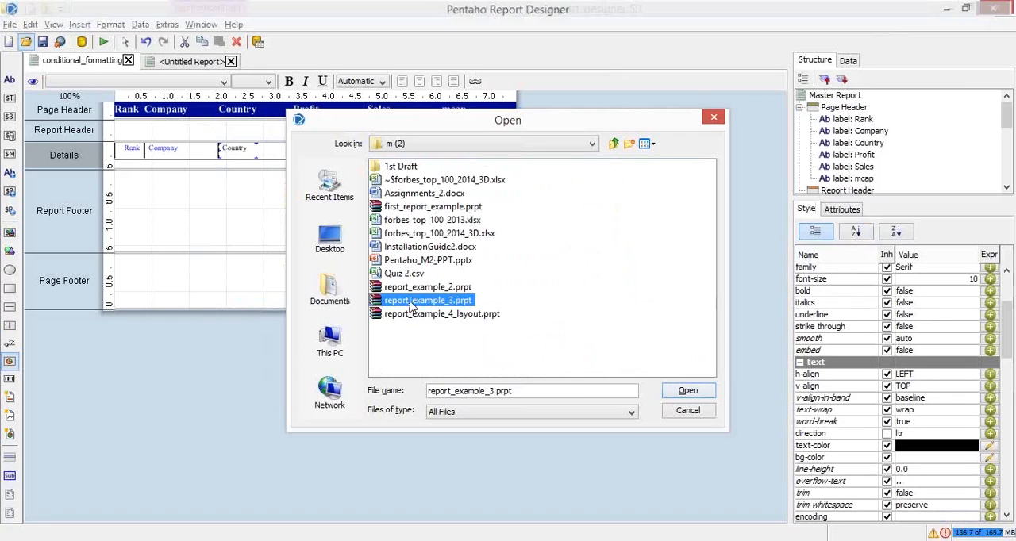
{"action": "double_click", "coordinate": [412, 307]}
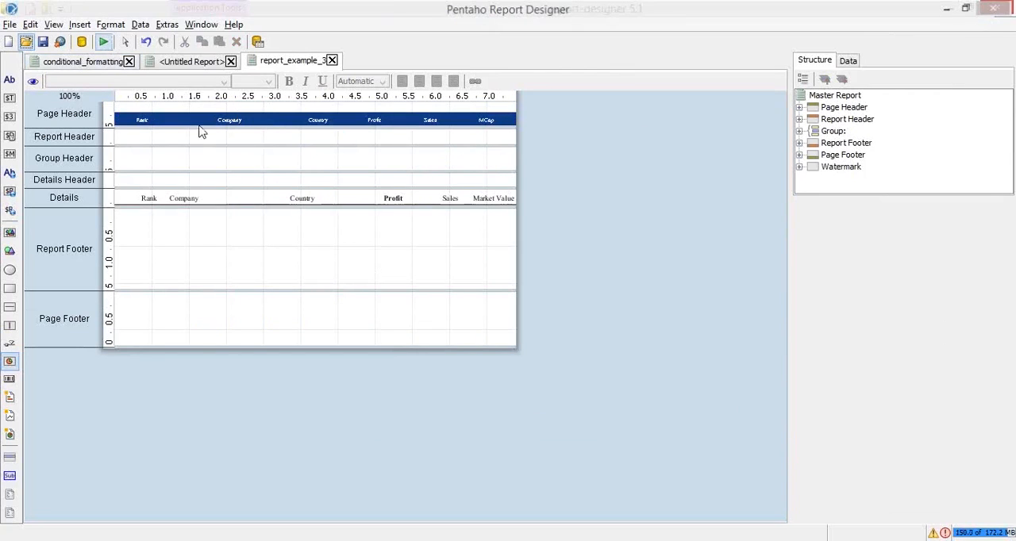
Examine the text-color expression of the Country field in the Details band and cancel without changing it
{"action": "left_click", "coordinate": [296, 198]}
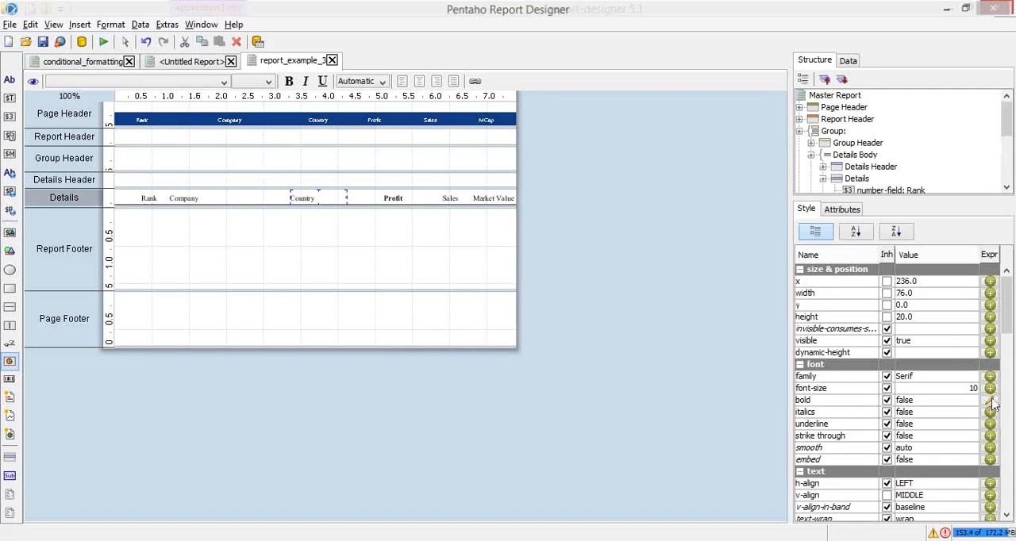
{"action": "left_click_drag", "start_coordinate": [1005, 333], "coordinate": [1009, 364]}
{"action": "left_click", "coordinate": [990, 362]}
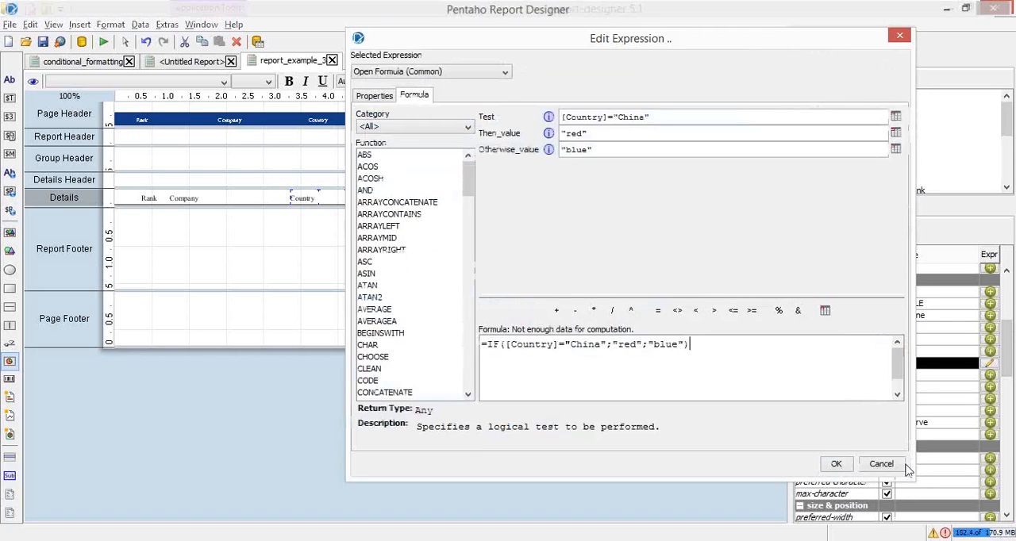
{"action": "left_click", "coordinate": [905, 468]}
Preview report_example_3, examine the text colors in the Country column and close the preview
{"action": "left_click", "coordinate": [101, 41]}
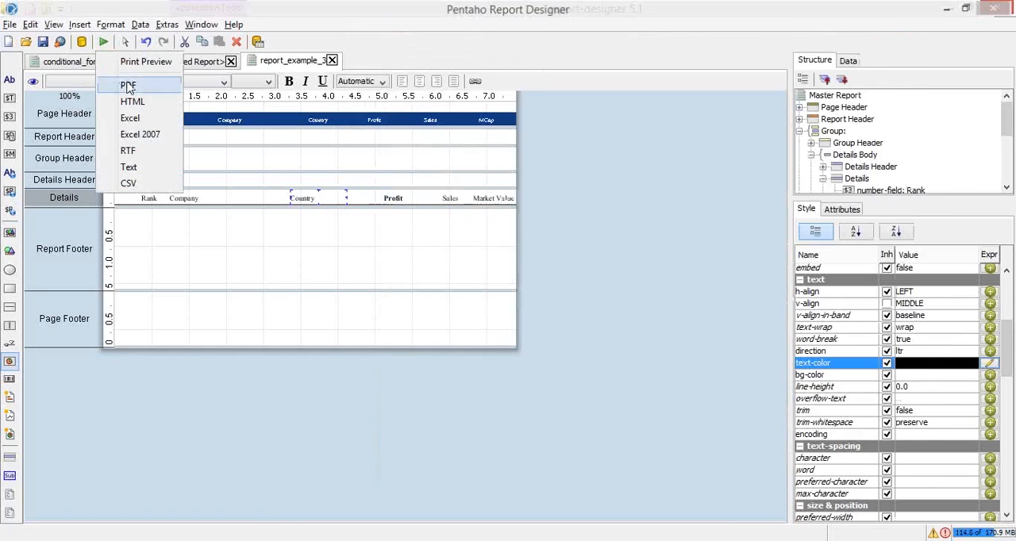
{"action": "left_click", "coordinate": [128, 86]}
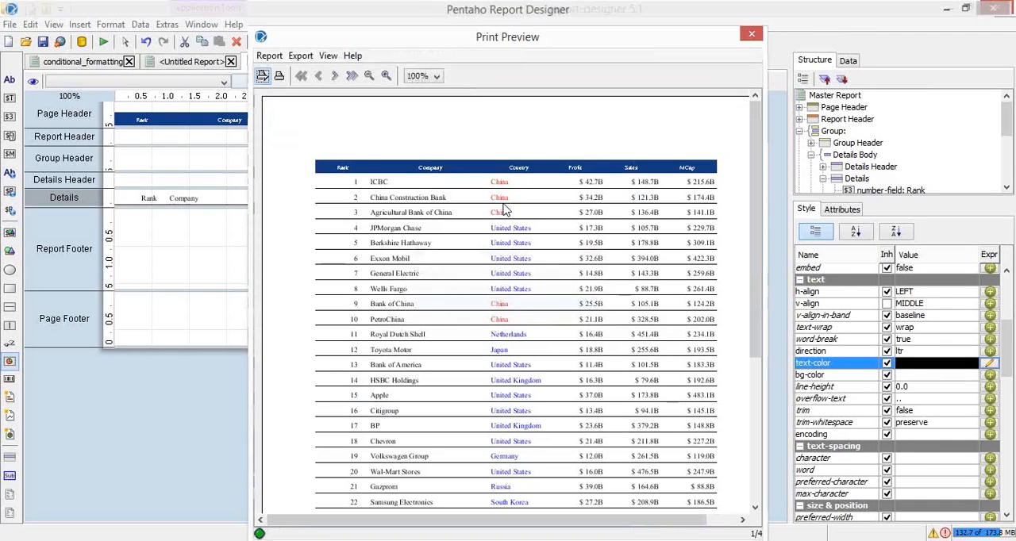
{"action": "left_click", "coordinate": [751, 33]}
Copy IF([Country]="China";"red";"blue") from the Country field's text-color expression without its leading equals sign, leaving the expression unchanged
{"action": "left_click", "coordinate": [991, 363]}
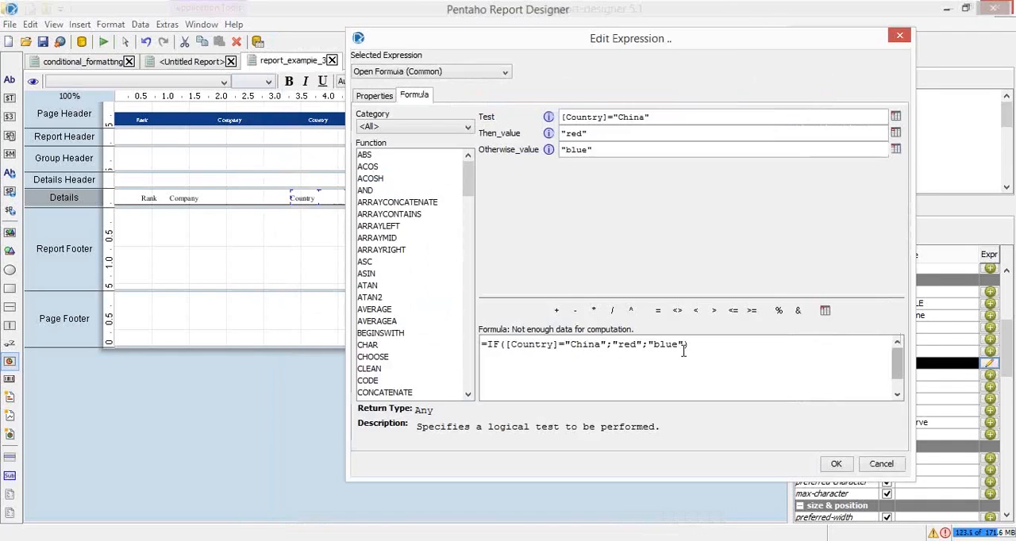
{"action": "left_click_drag", "start_coordinate": [697, 346], "coordinate": [487, 345]}
{"action": "key", "text": "ctrl+c"}
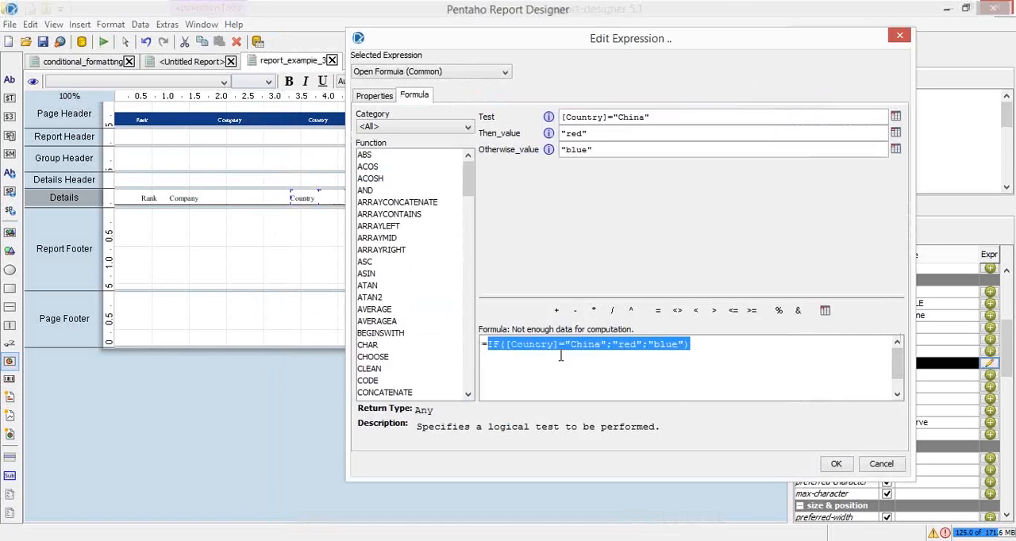
{"action": "left_click", "coordinate": [881, 465]}
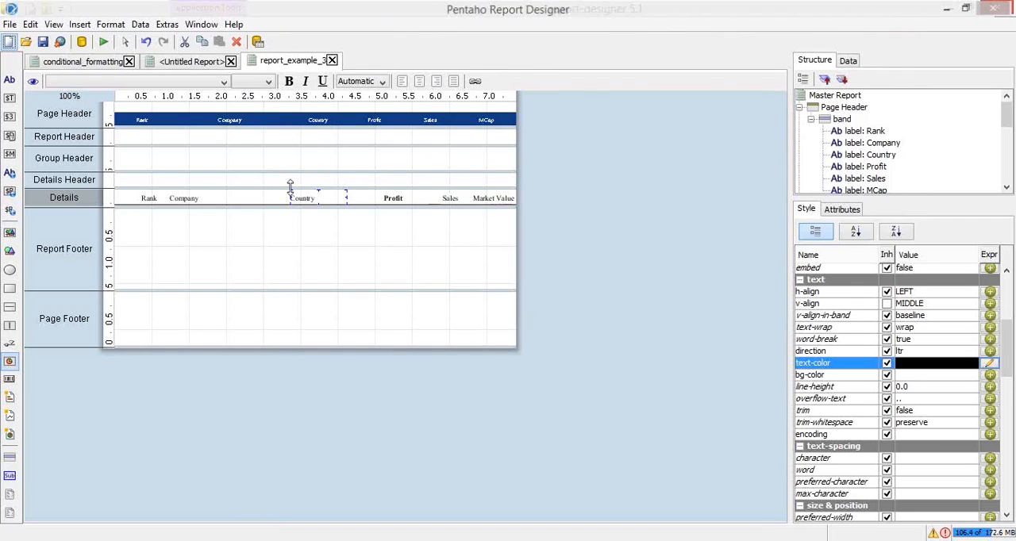
Close the untitled report without saving its changes
{"action": "left_click", "coordinate": [190, 62]}
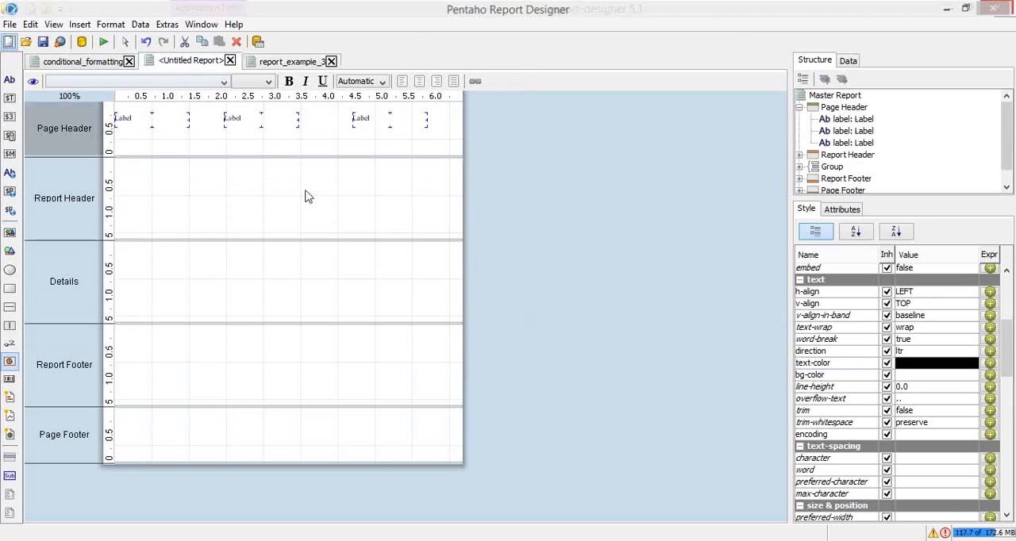
{"action": "key", "text": "ctrl+w"}
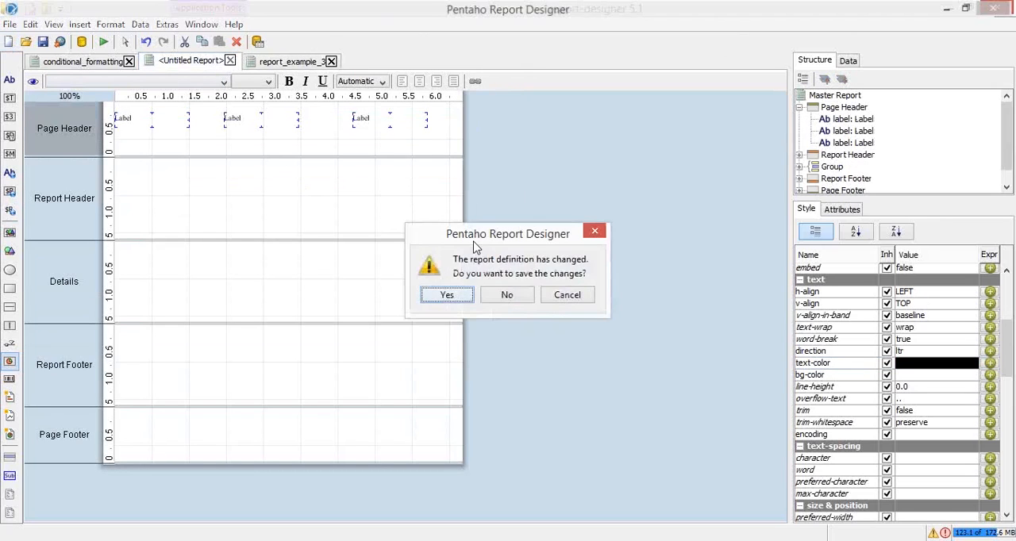
{"action": "left_click", "coordinate": [507, 295]}
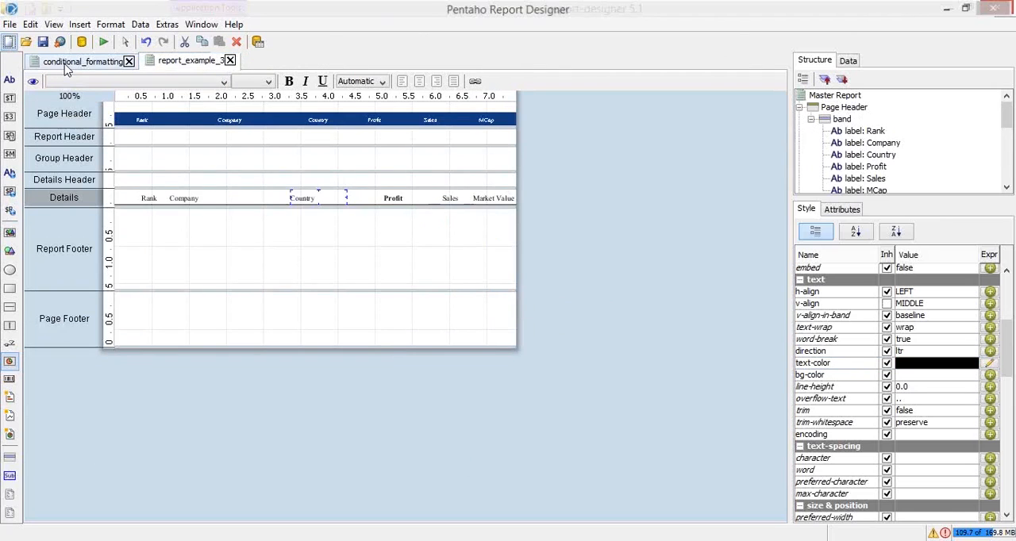
In conditional_formatting, replace the Country field's text-color formula with =IF([Country]="China";"red";"blue") and preview the report
{"action": "left_click", "coordinate": [65, 64]}
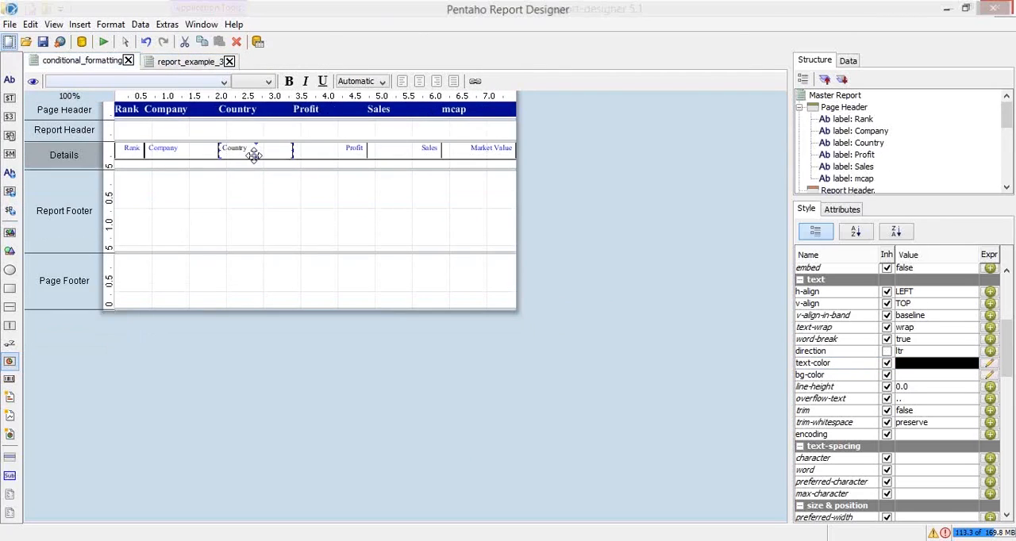
{"action": "left_click", "coordinate": [990, 364]}
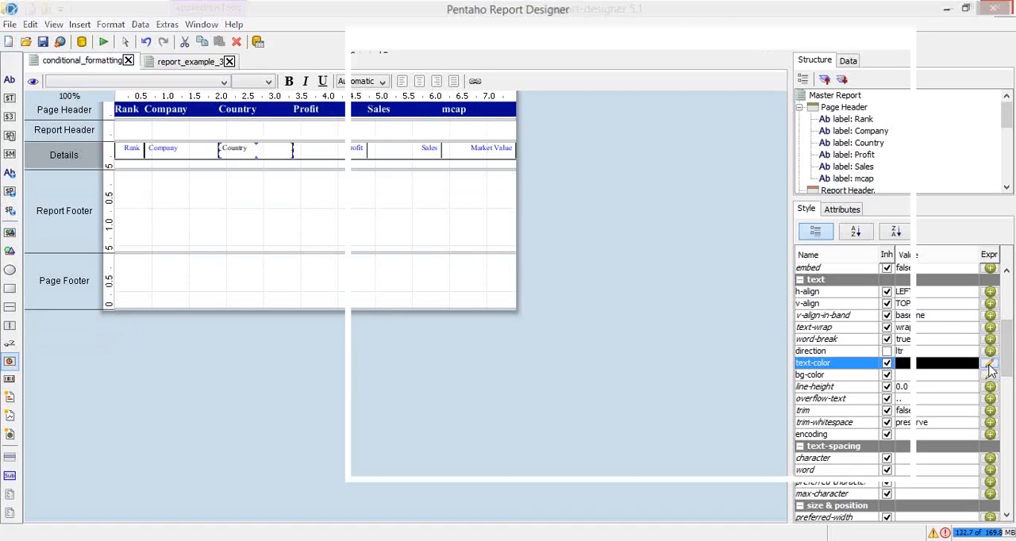
{"action": "left_click_drag", "start_coordinate": [665, 346], "coordinate": [481, 351]}
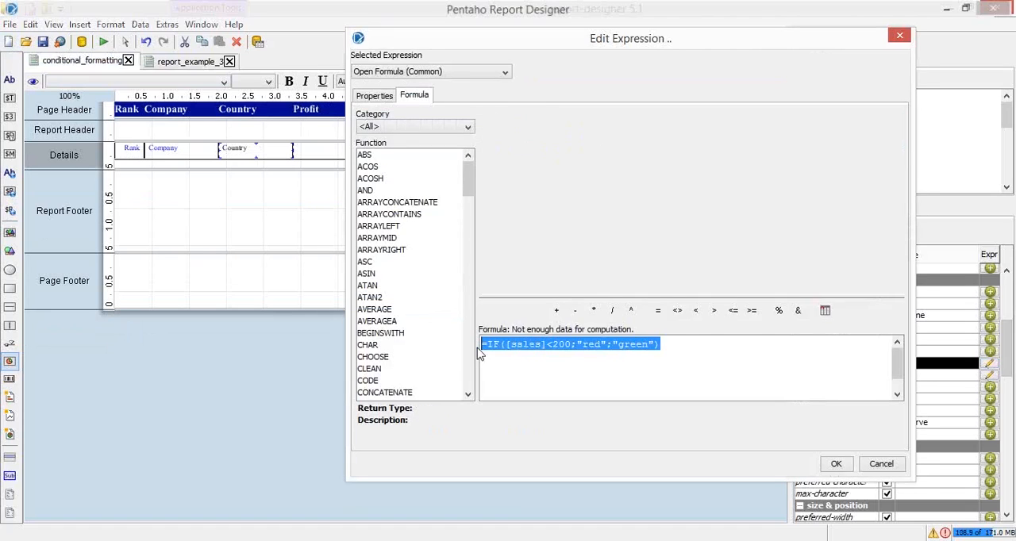
{"action": "key", "text": "ctrl+v"}
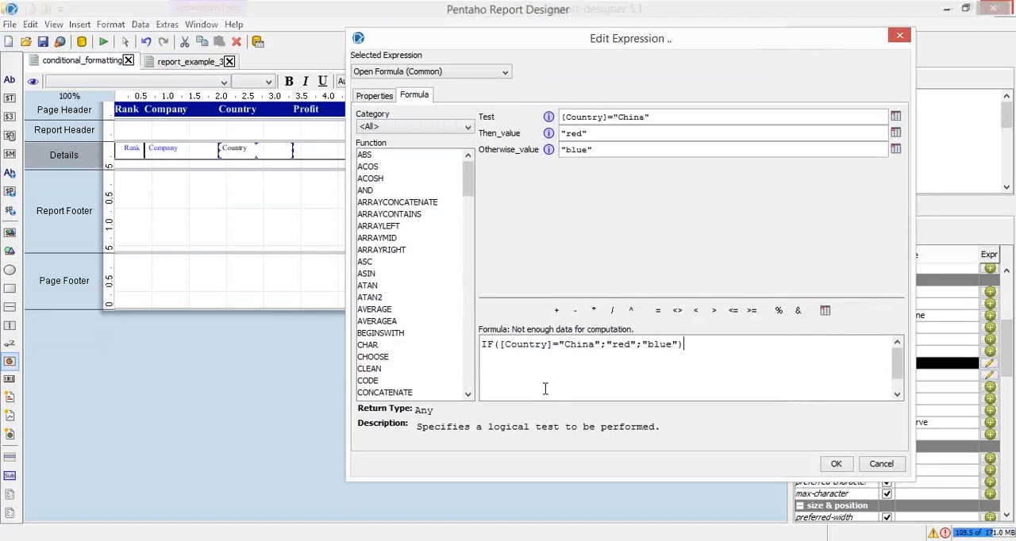
{"action": "left_click", "coordinate": [482, 343]}
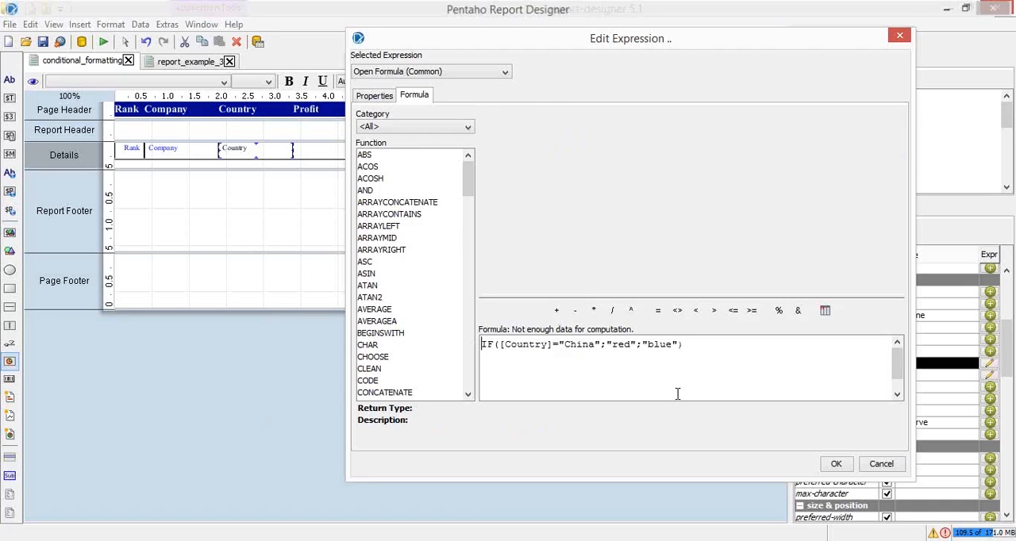
{"action": "type", "text": "="}
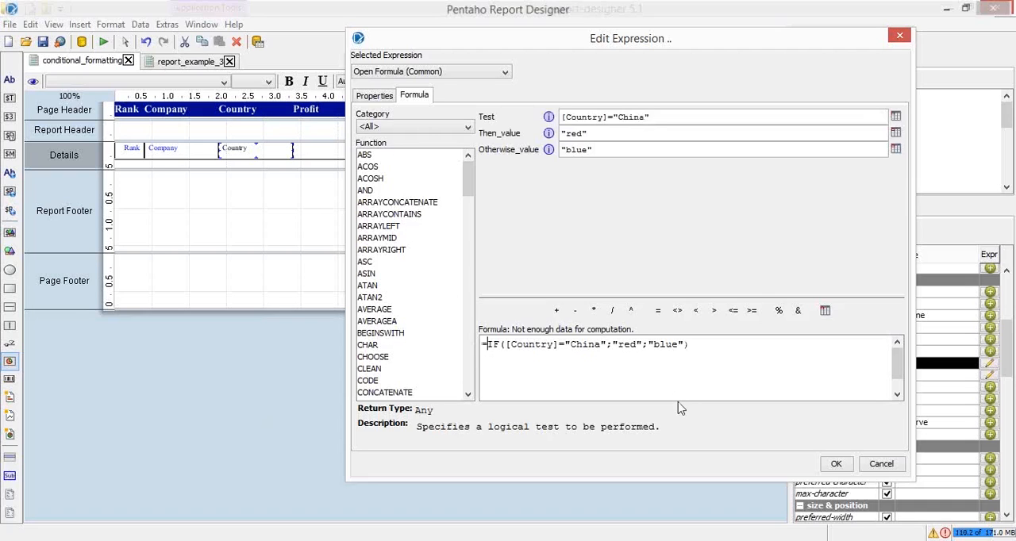
{"action": "left_click", "coordinate": [833, 466]}
{"action": "left_click", "coordinate": [103, 41]}
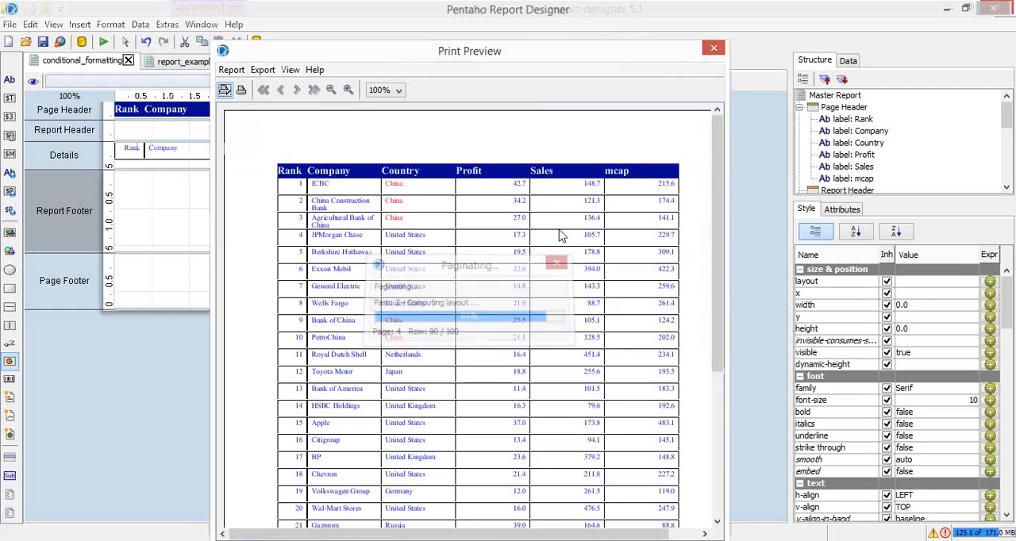
{"action": "left_click", "coordinate": [715, 50]}
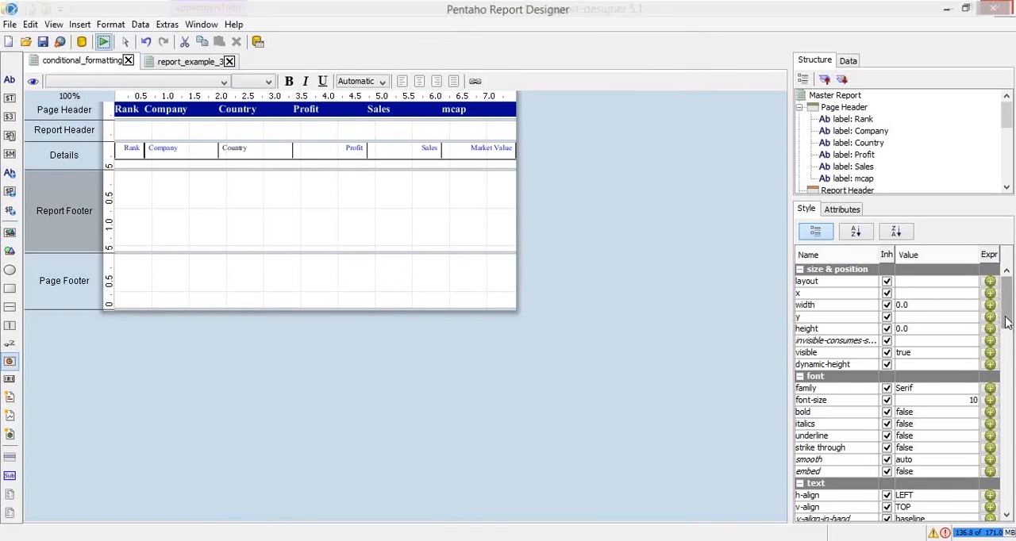
Try the Country field's text-color formula without its leading equals sign, as IF([Country]="China";"red";"blue")
{"action": "mouse_move", "coordinate": [1006, 322]}
{"action": "left_mouse_down"}
{"action": "mouse_move", "coordinate": [1010, 361]}
{"action": "mouse_move", "coordinate": [1007, 316]}
{"action": "left_mouse_up"}
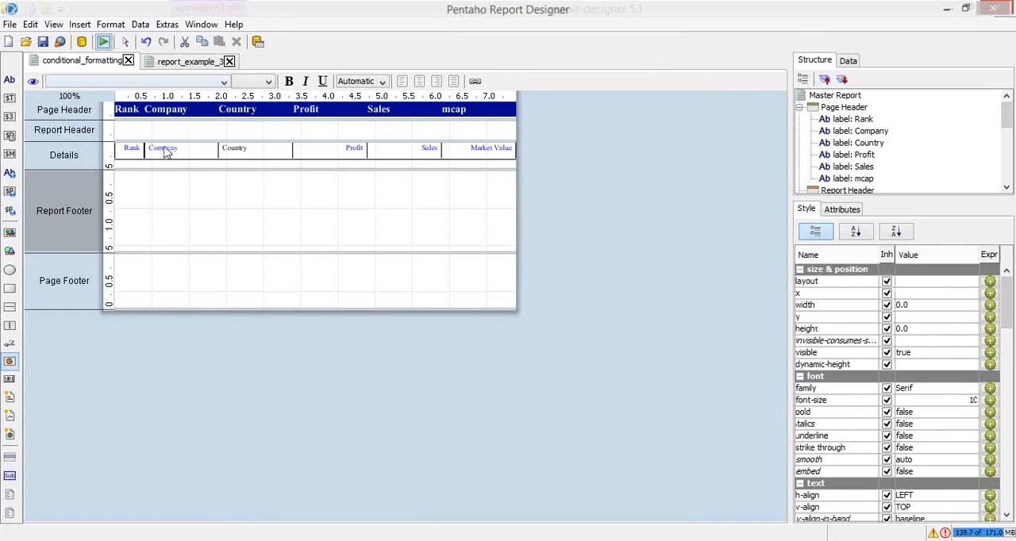
{"action": "left_click_drag", "start_coordinate": [1008, 308], "coordinate": [1011, 332]}
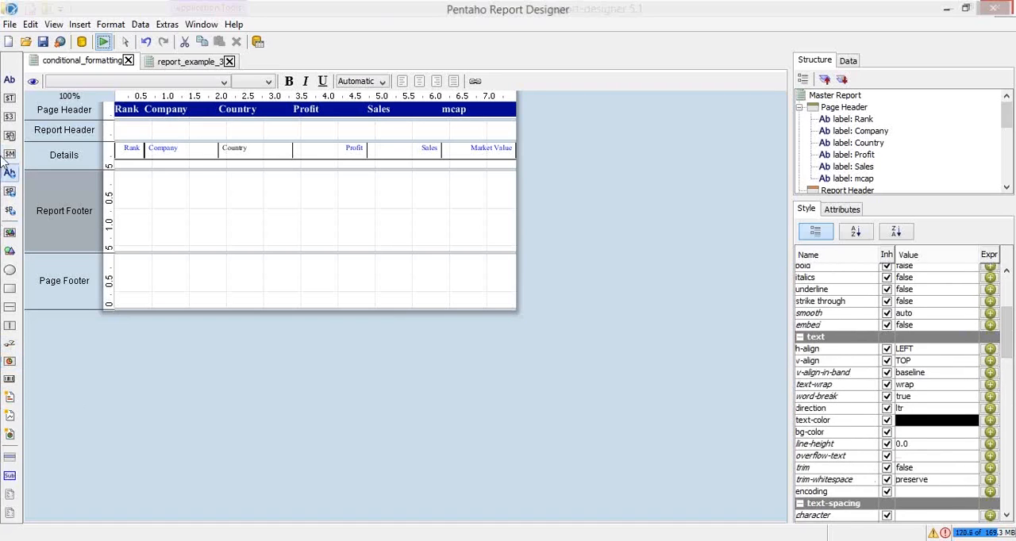
{"action": "left_click", "coordinate": [95, 68]}
{"action": "left_click", "coordinate": [236, 151]}
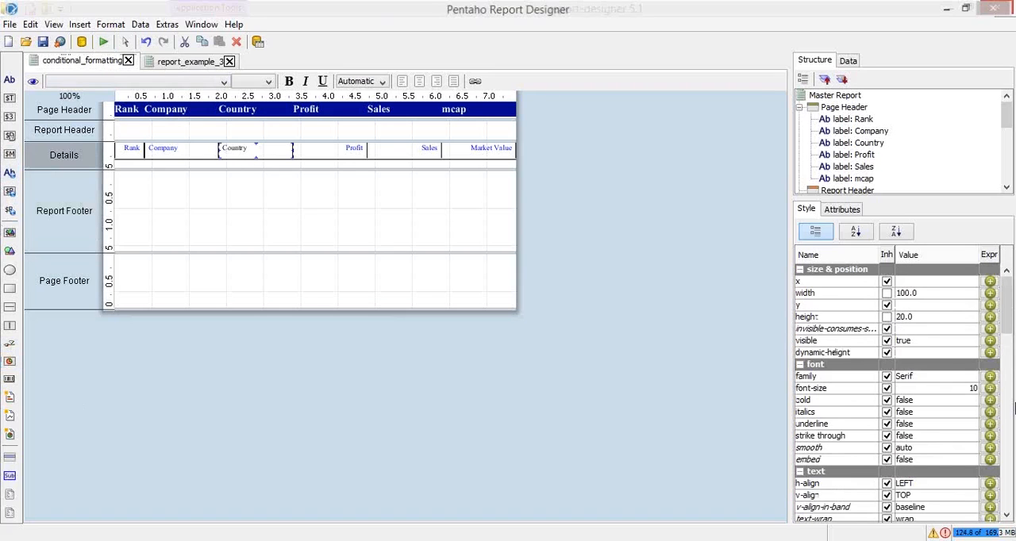
{"action": "scroll", "coordinate": [1012, 421], "scroll_direction": "down", "scroll_amount": 5}
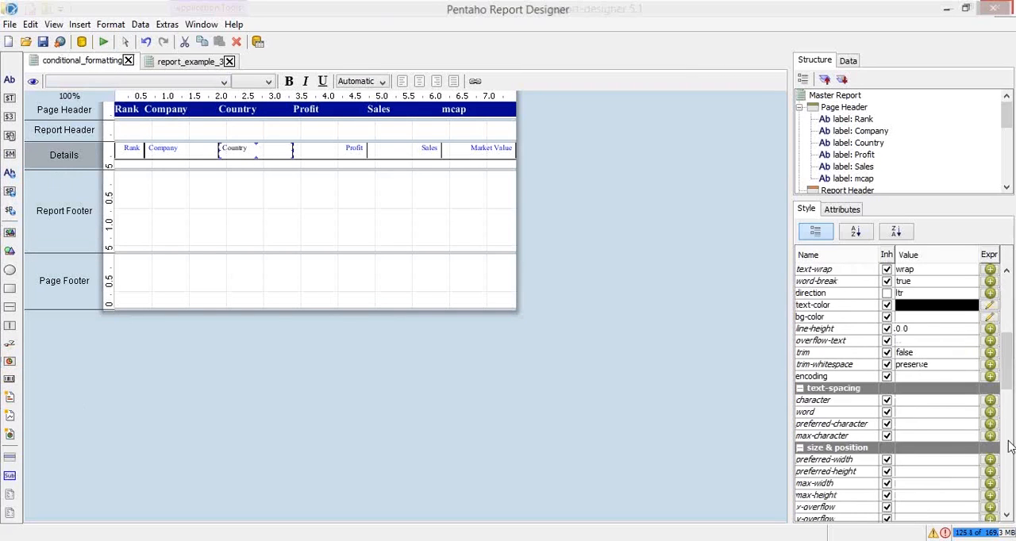
{"action": "left_click", "coordinate": [989, 306]}
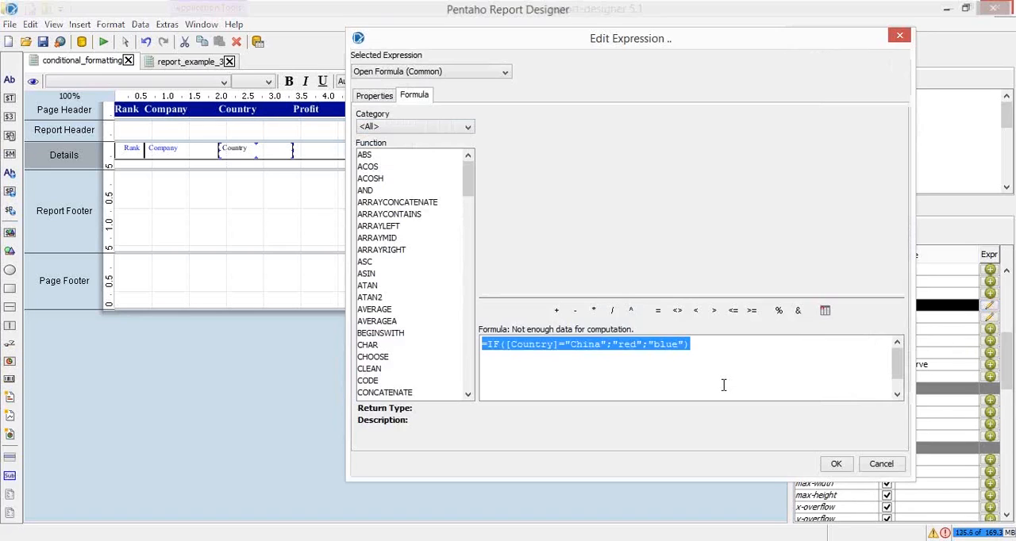
{"action": "left_click", "coordinate": [723, 385]}
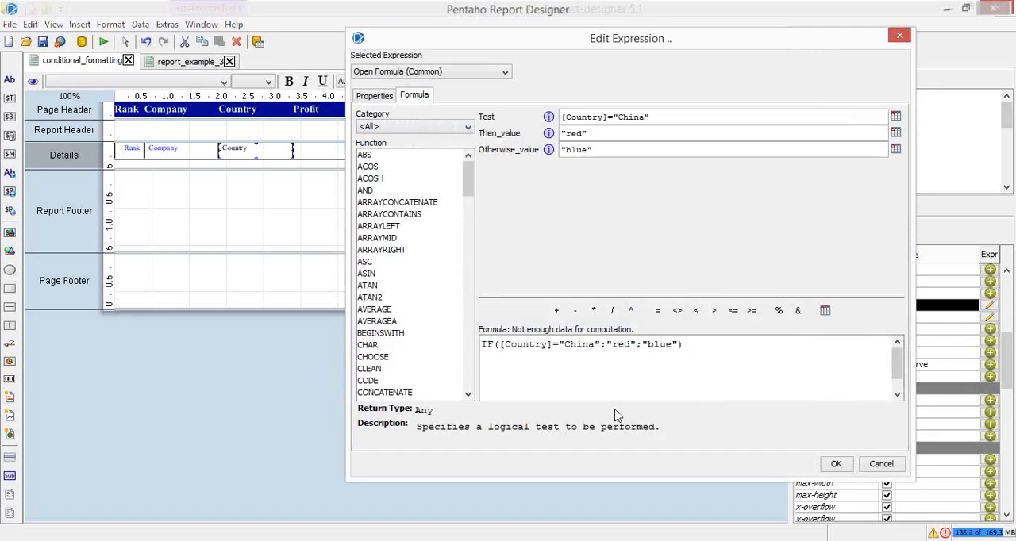
{"action": "double_click", "coordinate": [579, 345]}
{"action": "double_click", "coordinate": [623, 344]}
{"action": "left_click", "coordinate": [649, 344]}
{"action": "key", "text": "ctrl+a"}
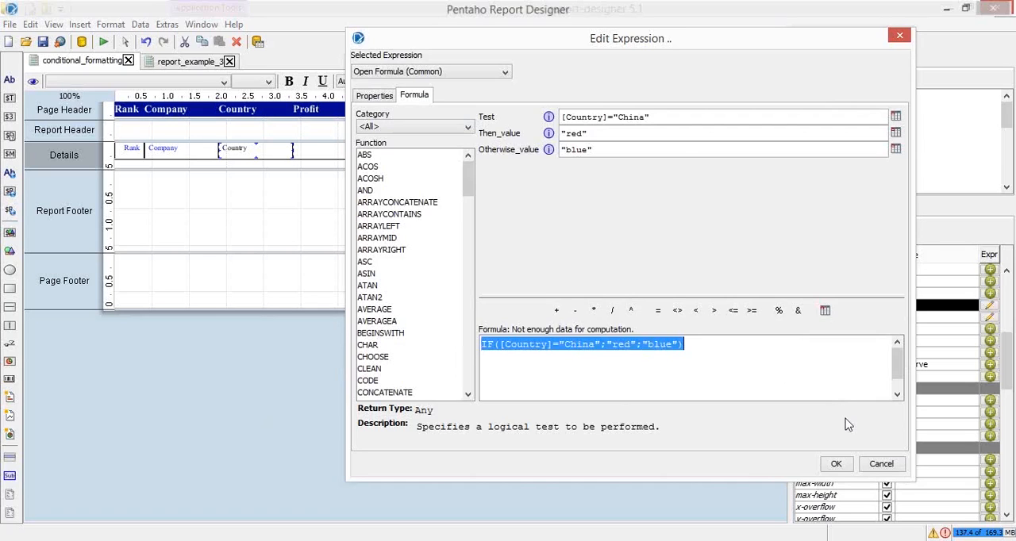
{"action": "left_click", "coordinate": [836, 464]}
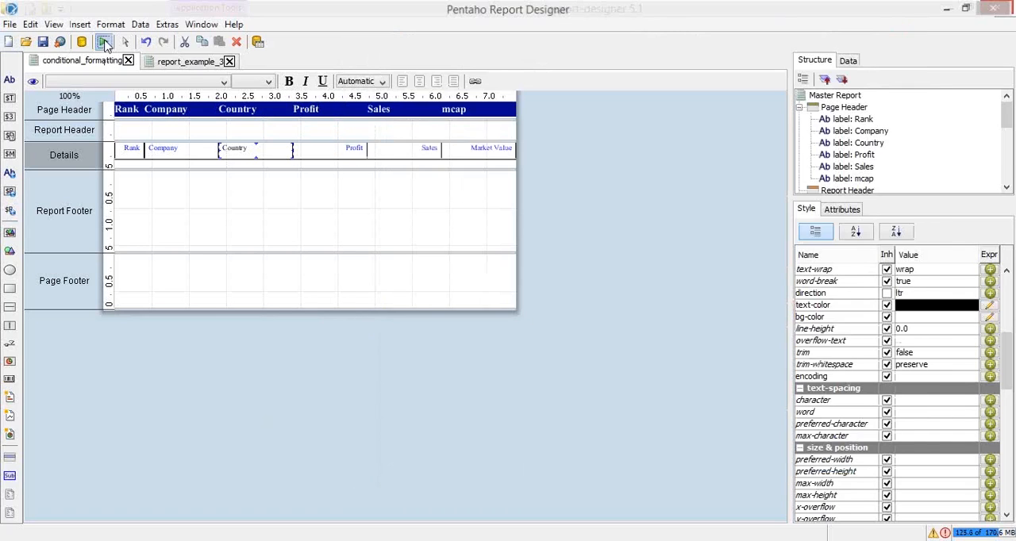
Preview the report, and check the formula in the Country field's text-color expression without changing it
{"action": "left_click", "coordinate": [103, 41]}
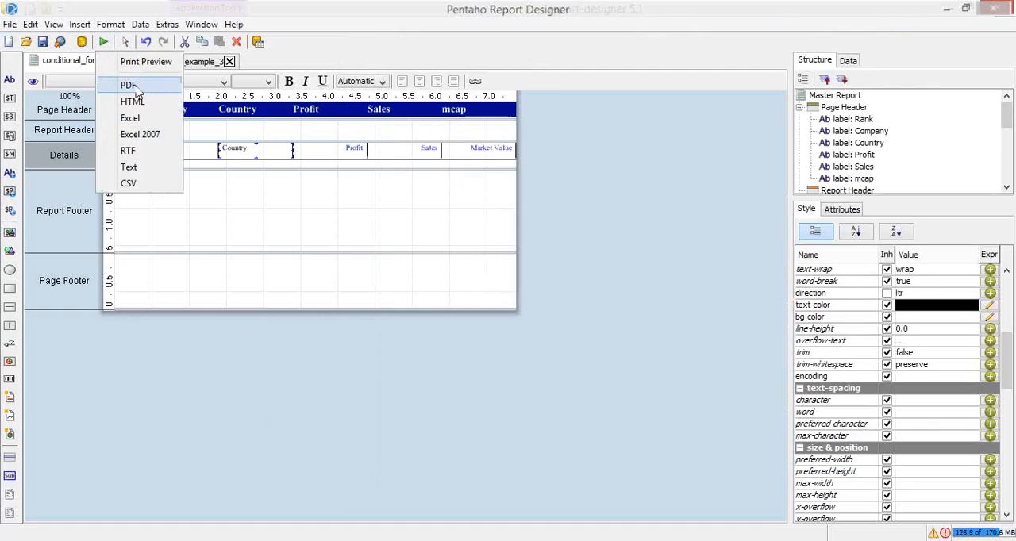
{"action": "left_click", "coordinate": [131, 86]}
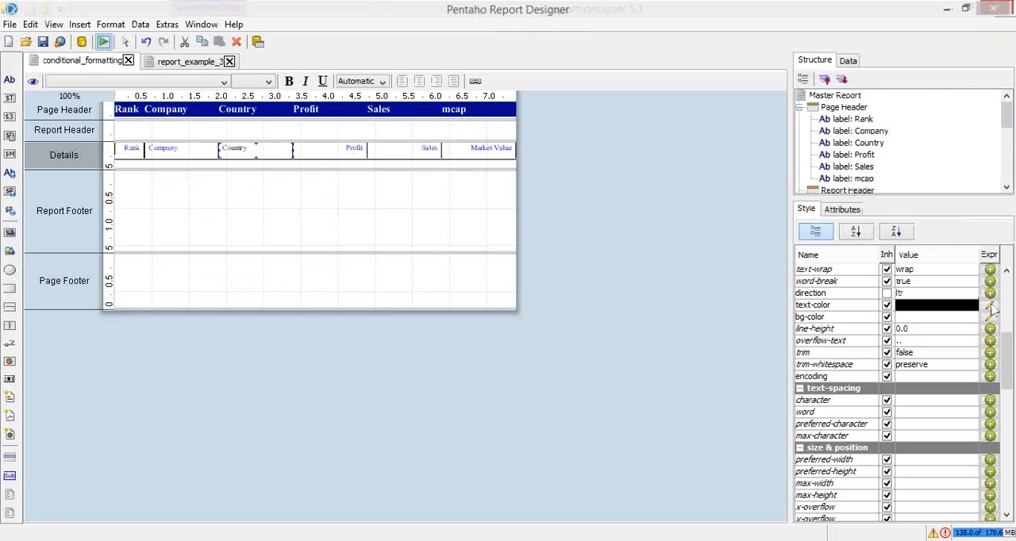
{"action": "left_click", "coordinate": [990, 307]}
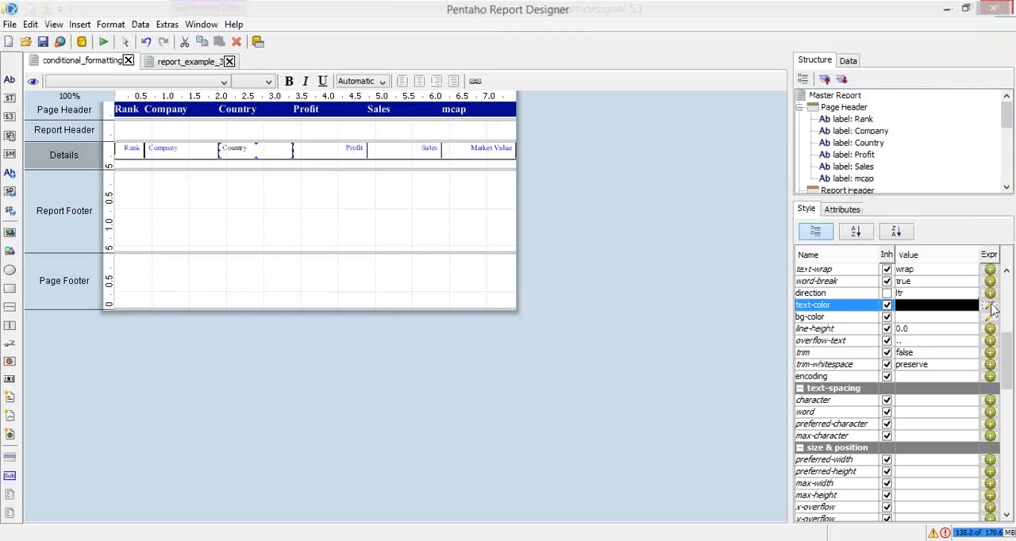
{"action": "left_click", "coordinate": [989, 306]}
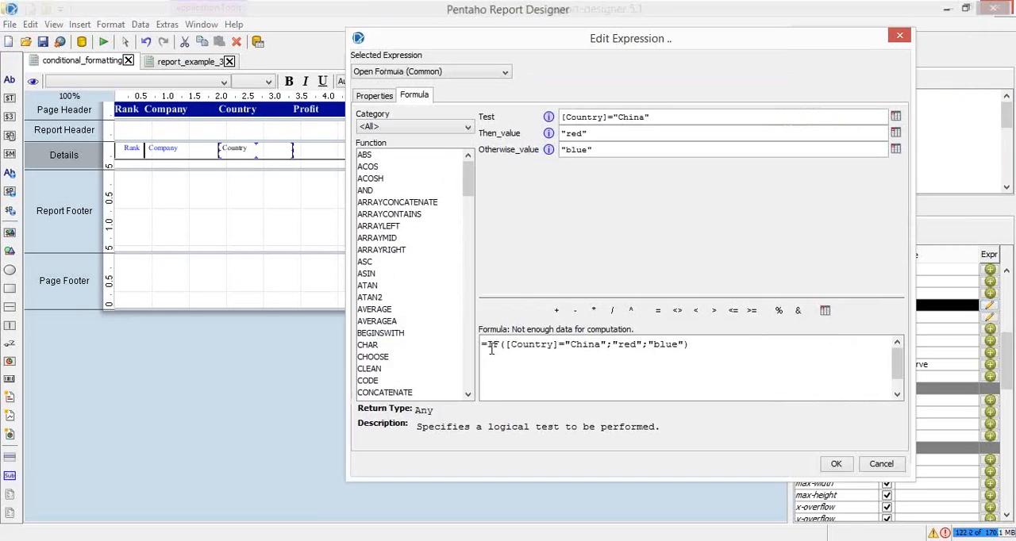
{"action": "left_click", "coordinate": [882, 465]}
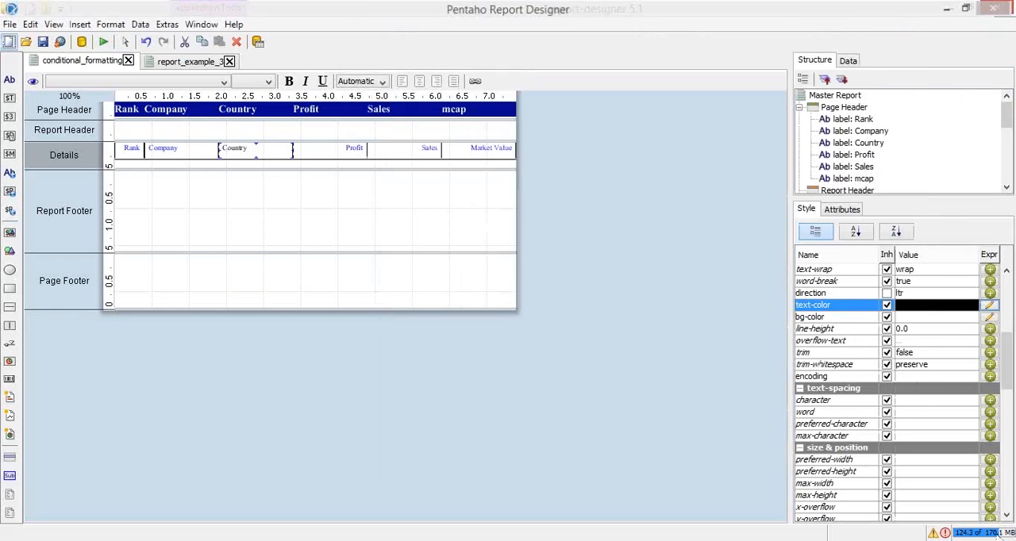
Review the logged exception details and close the list of exceptions
{"action": "left_click", "coordinate": [945, 534]}
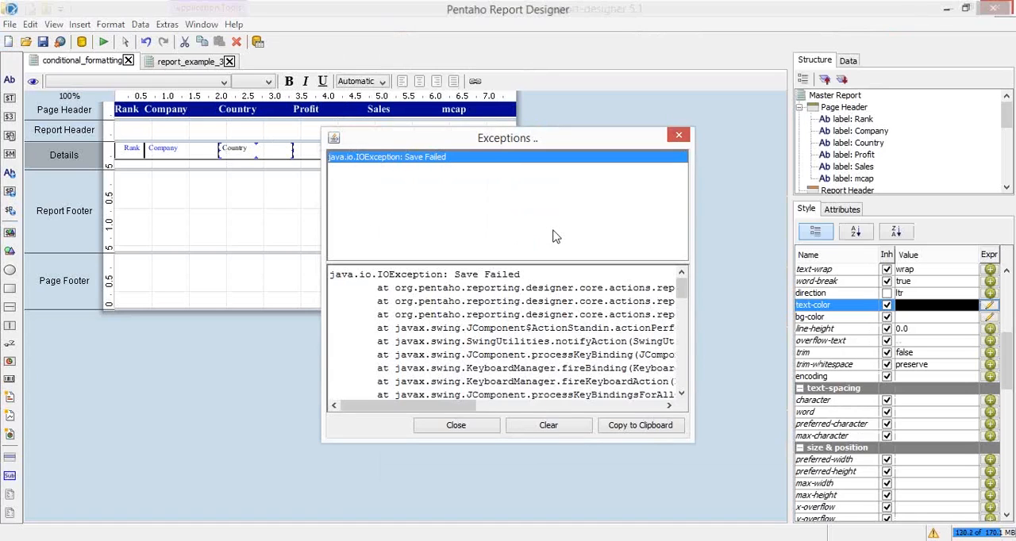
{"action": "left_click", "coordinate": [490, 427]}
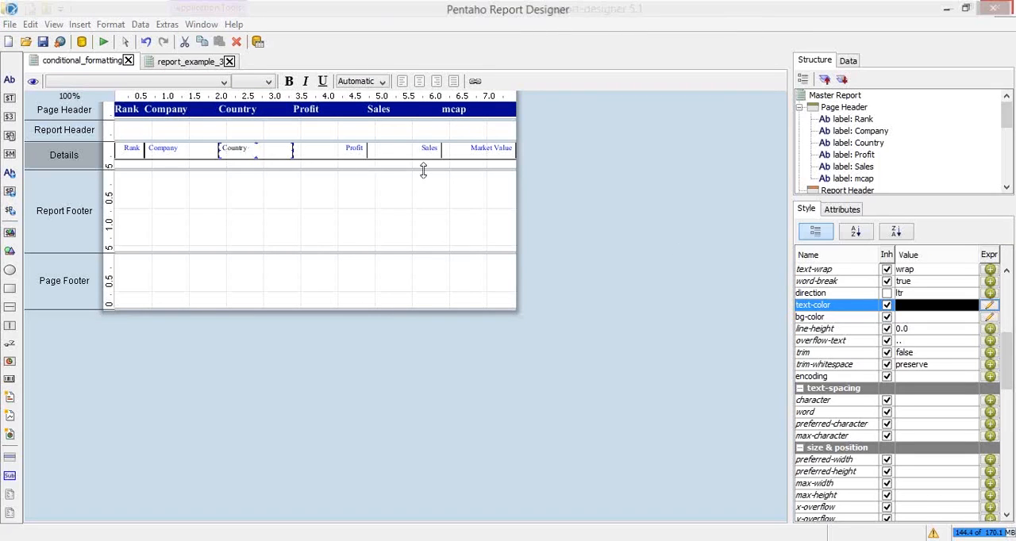
{"action": "left_click", "coordinate": [990, 306]}
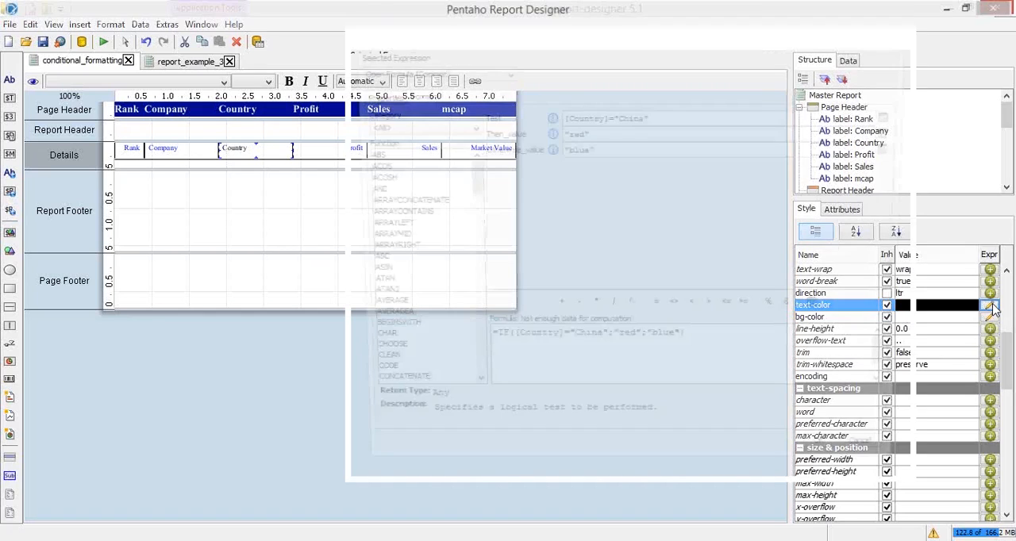
{"action": "key", "text": "alt+Tab"}
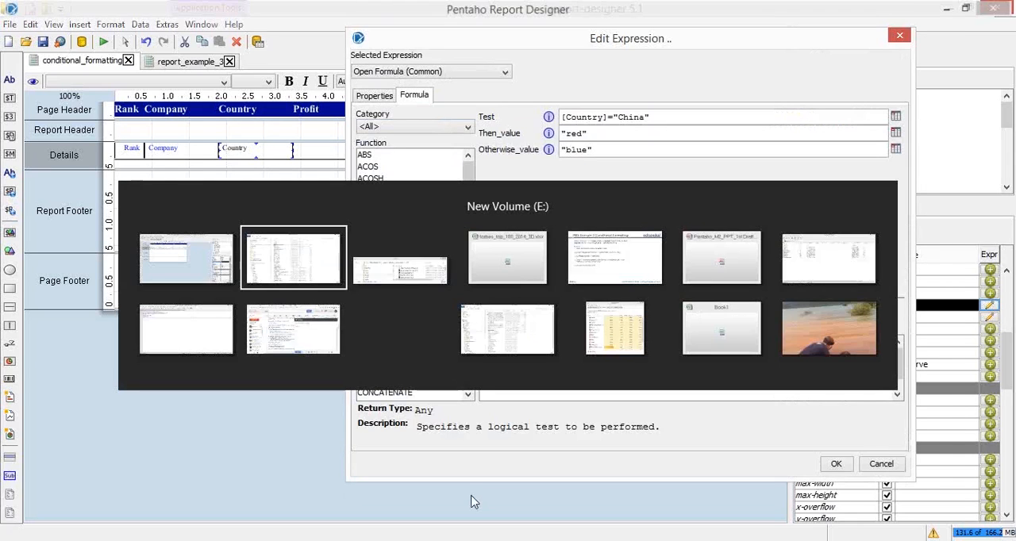
{"action": "key", "text": "alt+Tab"}
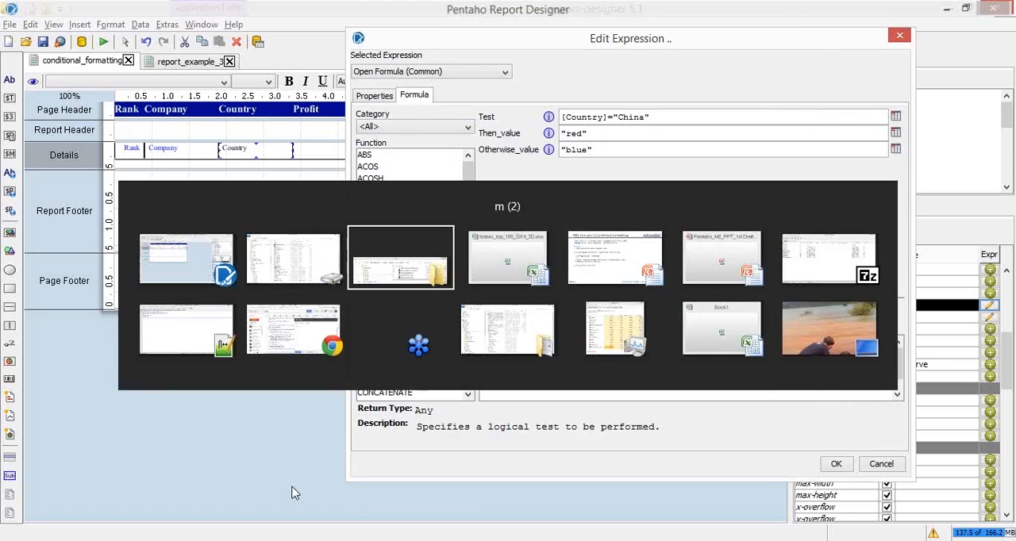
{"action": "key", "text": "alt+Tab"}
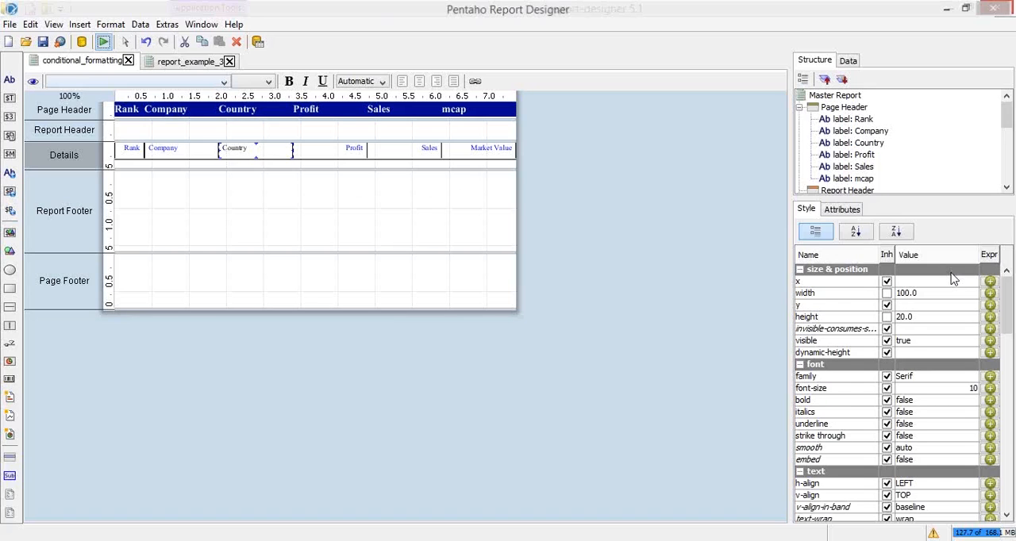
Confirm the Country field's text-color formula =IF([Country]="China";"red";"blue"), examine the report in print preview and close the preview
{"action": "left_click_drag", "start_coordinate": [1006, 286], "coordinate": [1006, 341]}
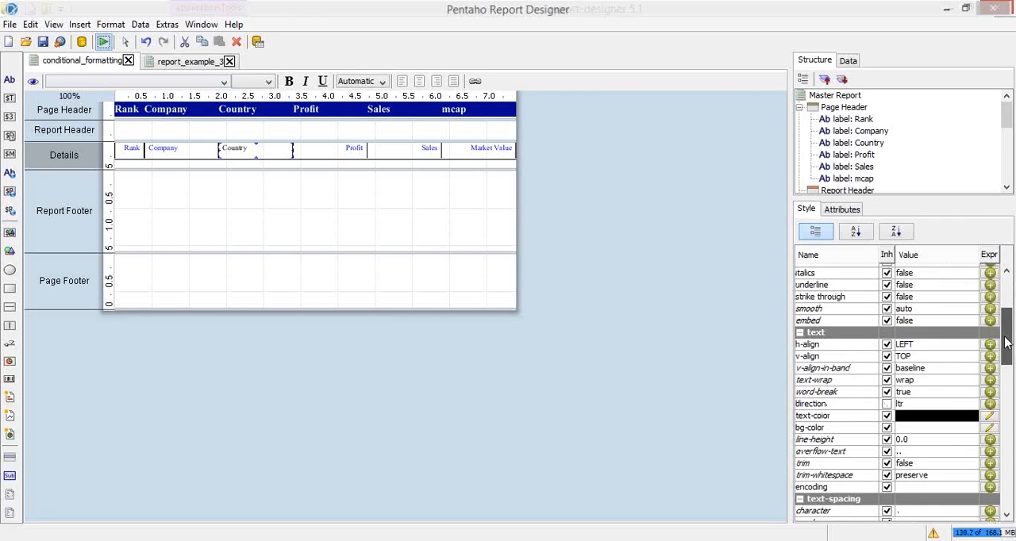
{"action": "left_click", "coordinate": [989, 410]}
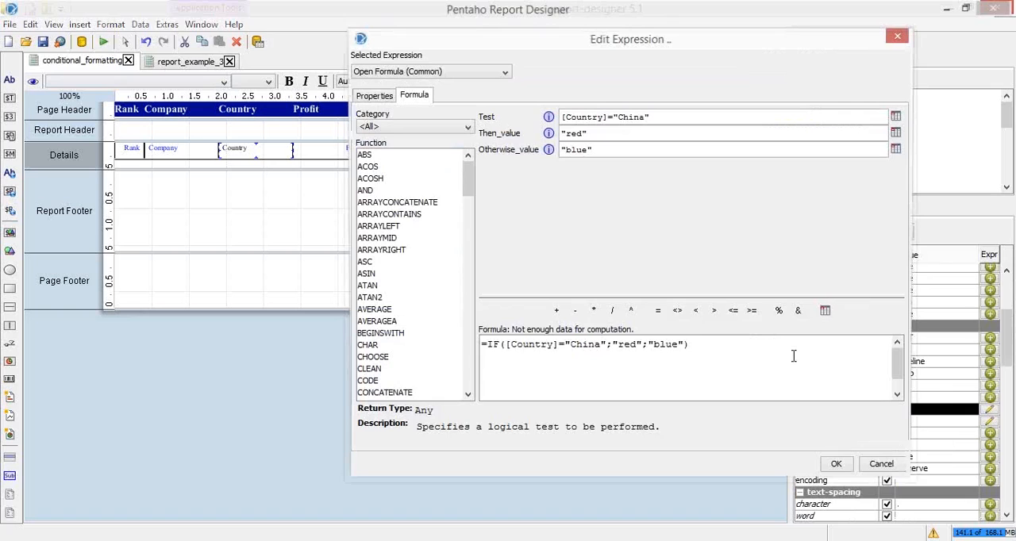
{"action": "left_click", "coordinate": [836, 463]}
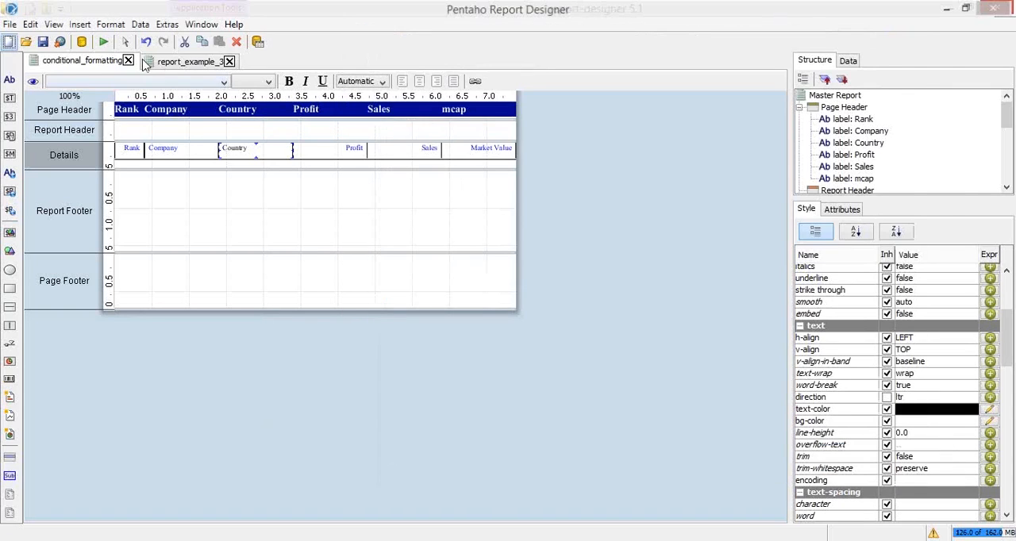
{"action": "left_click", "coordinate": [103, 41]}
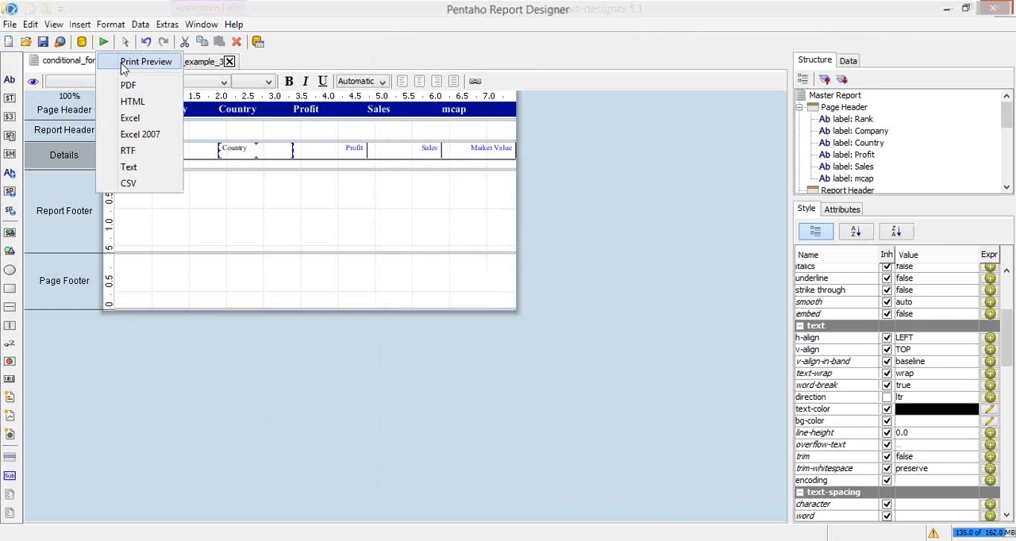
{"action": "left_click", "coordinate": [124, 63]}
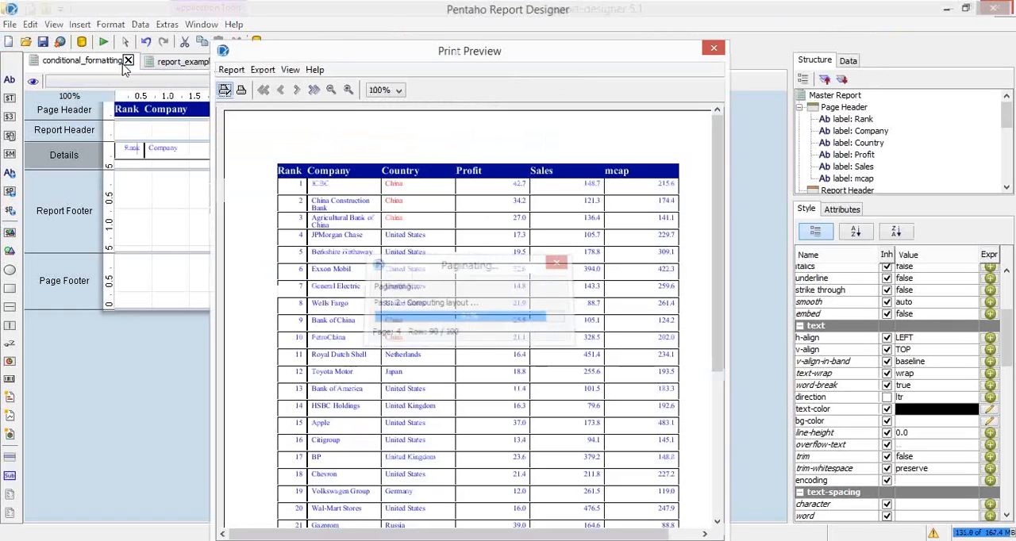
{"action": "left_click", "coordinate": [715, 49]}
Paste the formula =IF([Country]="China";"red";"blue") into a new Notepad++ document, return to Report Designer and close the expression editor
{"action": "left_click", "coordinate": [988, 410]}
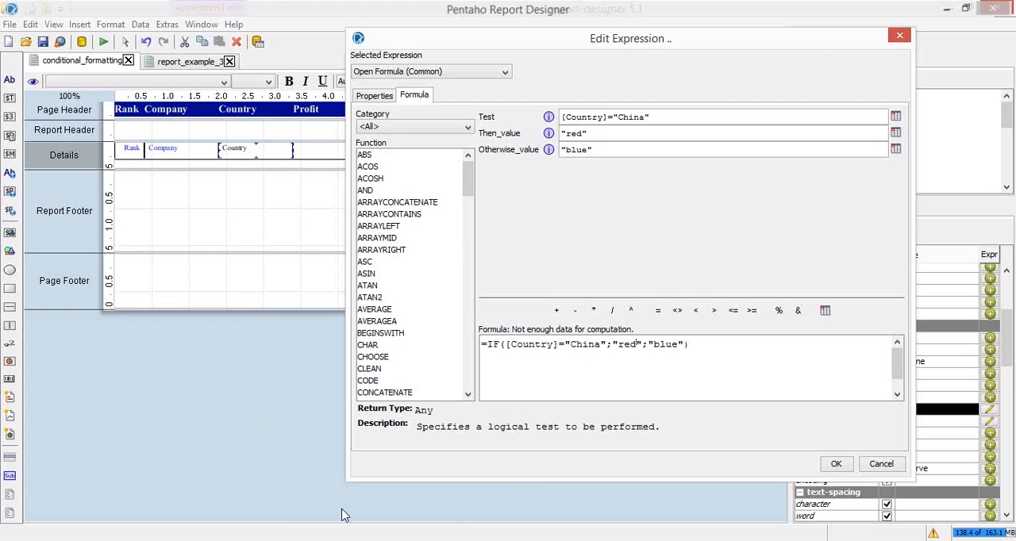
{"action": "key", "text": "super+r"}
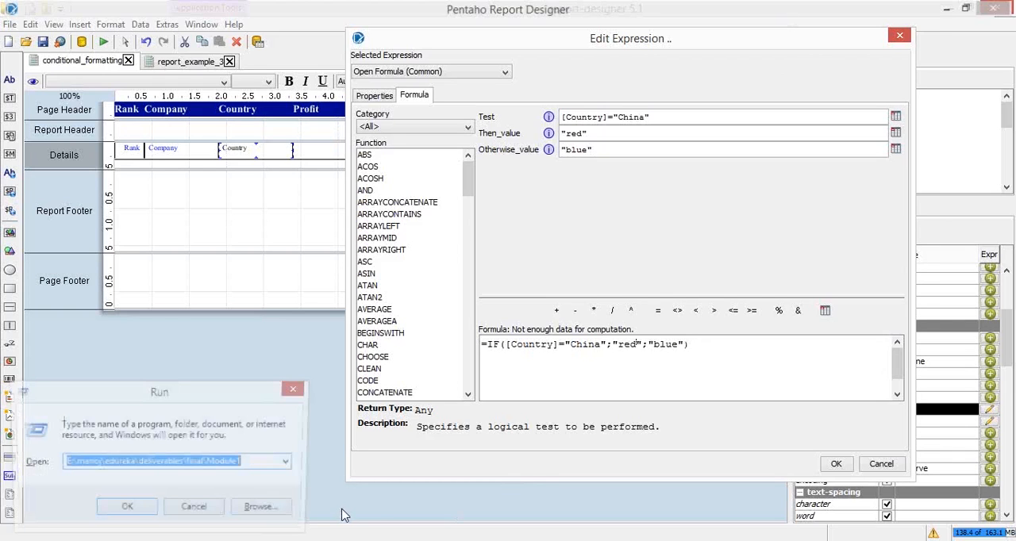
{"action": "type", "text": "note"}
{"action": "key", "text": "Down"}
{"action": "key", "text": "Down"}
{"action": "key", "text": "Return"}
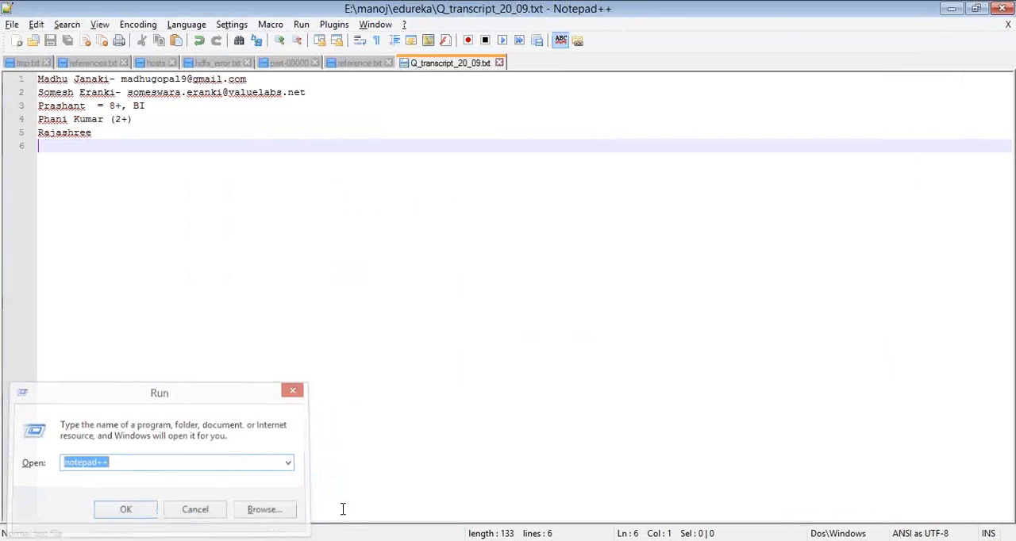
{"action": "key", "text": "ctrl+n"}
{"action": "type", "text": "=IF([Country]=\"China\";\"red\";\"blue\")"}
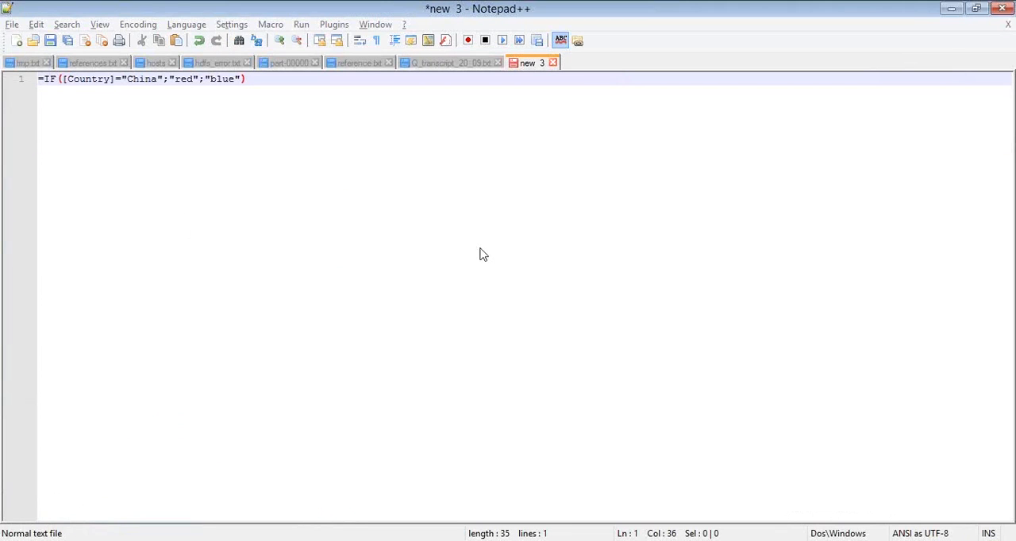
{"action": "key", "text": "alt+Tab"}
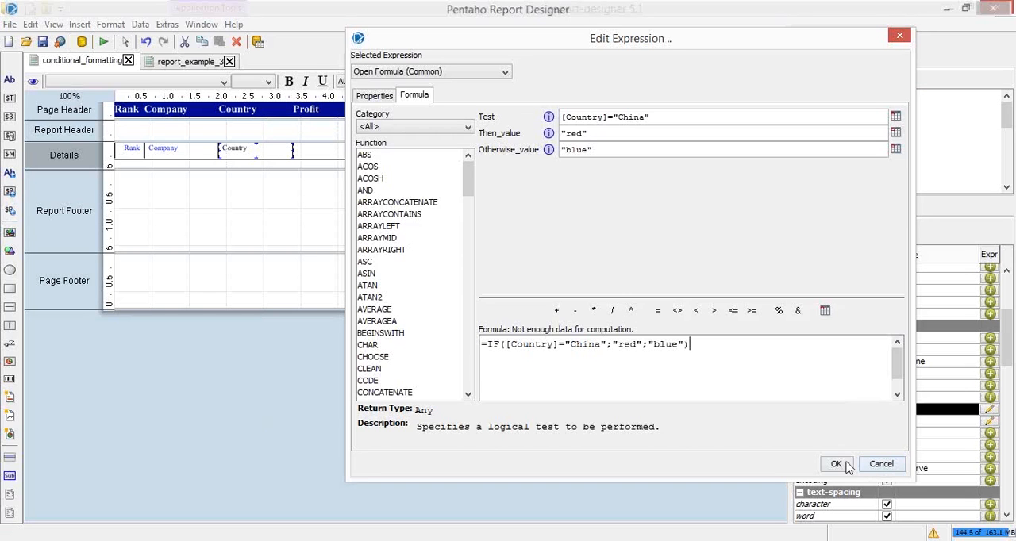
{"action": "key", "text": "Escape"}
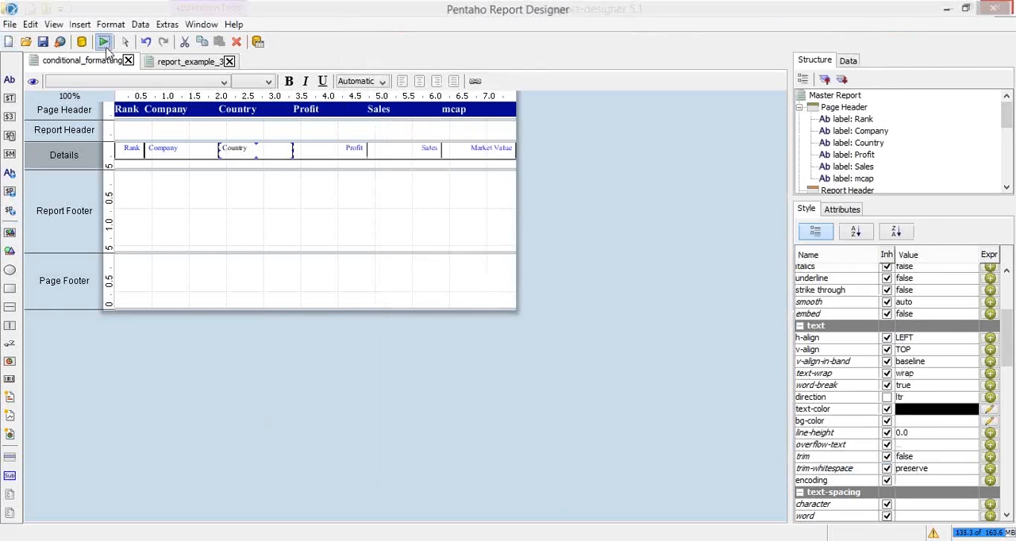
Preview the conditional_formatting report once more and close the preview
{"action": "left_click", "coordinate": [103, 41]}
{"action": "left_click", "coordinate": [182, 68]}
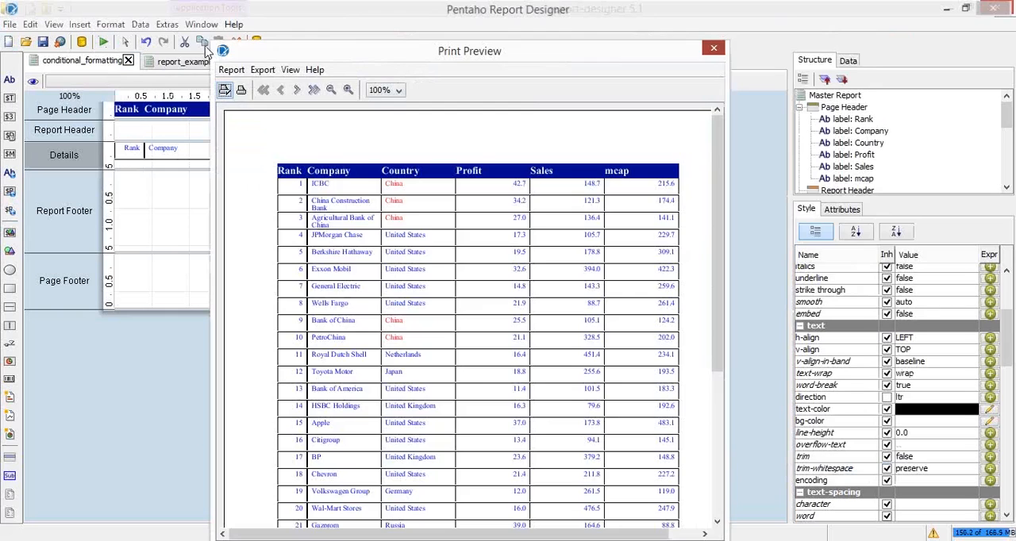
{"action": "left_click", "coordinate": [719, 48]}
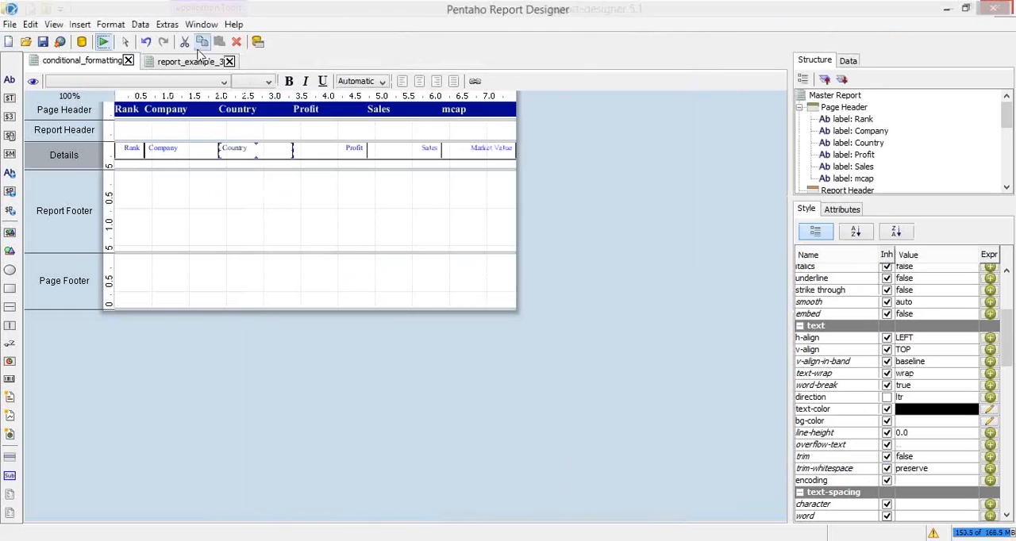
Close the report_example_3 report
{"action": "left_click", "coordinate": [193, 62]}
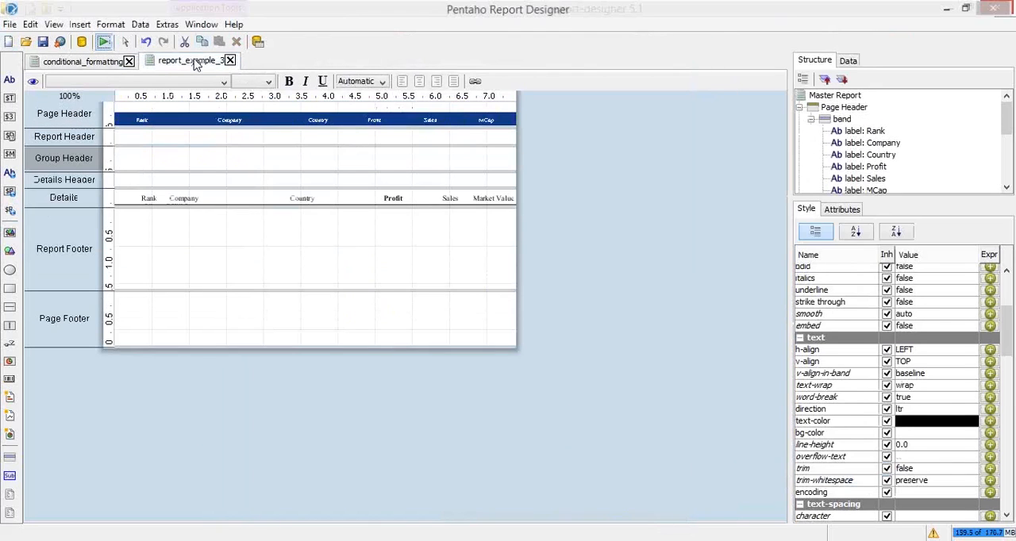
{"action": "left_click", "coordinate": [229, 61]}
{"action": "left_click", "coordinate": [503, 295]}
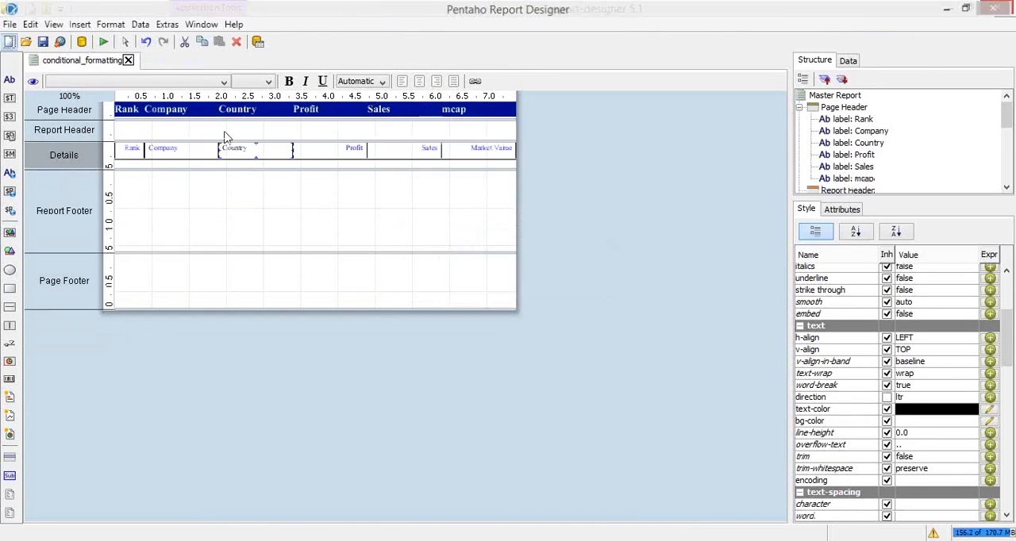
Change the test in the Country field's text-color formula to [Sales]>200
{"action": "left_click", "coordinate": [989, 409]}
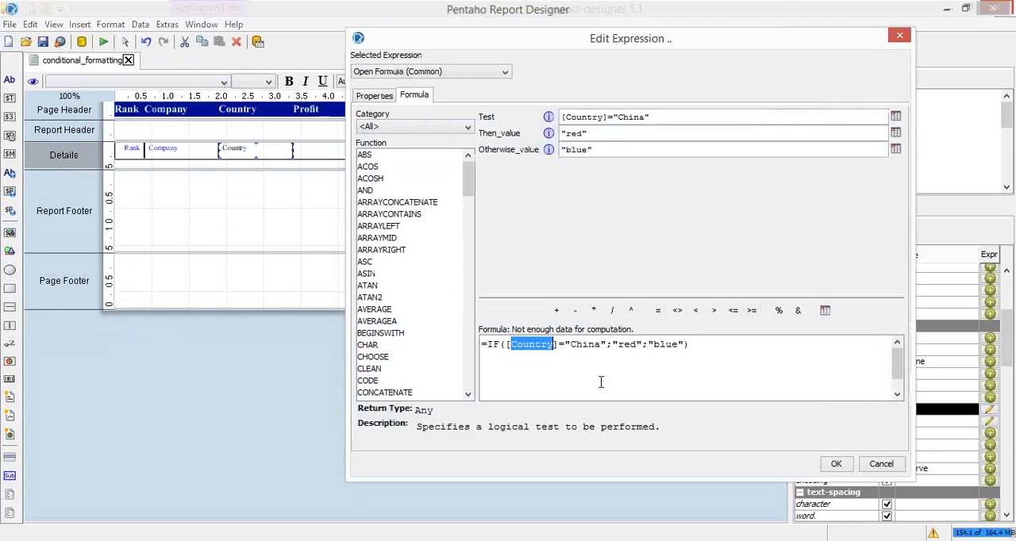
{"action": "type", "text": "Sales"}
{"action": "key", "text": "Right"}
{"action": "key", "text": "Delete"}
{"action": "type", "text": ">"}
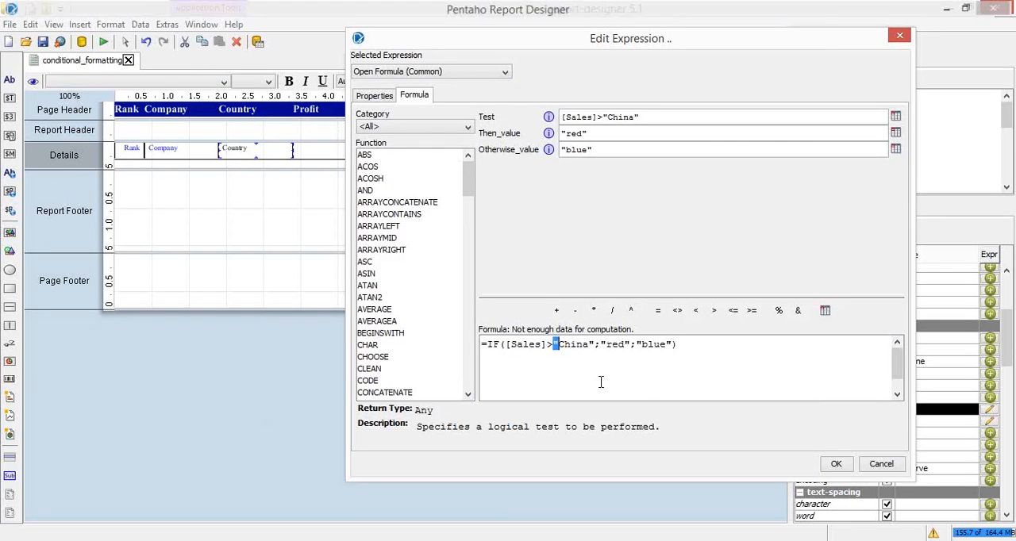
{"action": "key", "text": "shift+Right"}
{"action": "key", "text": "shift+Right"}
{"action": "key", "text": "shift+Right"}
{"action": "key", "text": "shift+Right"}
{"action": "key", "text": "shift+Right"}
{"action": "key", "text": "shift+Right"}
{"action": "type", "text": "200"}
Set the formula's result colors to "green" when true and "red" otherwise, and apply =IF([Sales]>200;"green";"red") to the Country field
{"action": "key", "text": "Right"}
{"action": "key", "text": "Right"}
{"action": "key", "text": "Right"}
{"action": "key", "text": "Right"}
{"action": "key", "text": "shift+Right"}
{"action": "key", "text": "Right"}
{"action": "key", "text": "shift+Left"}
{"action": "key", "text": "shift+Left"}
{"action": "key", "text": "shift+Left"}
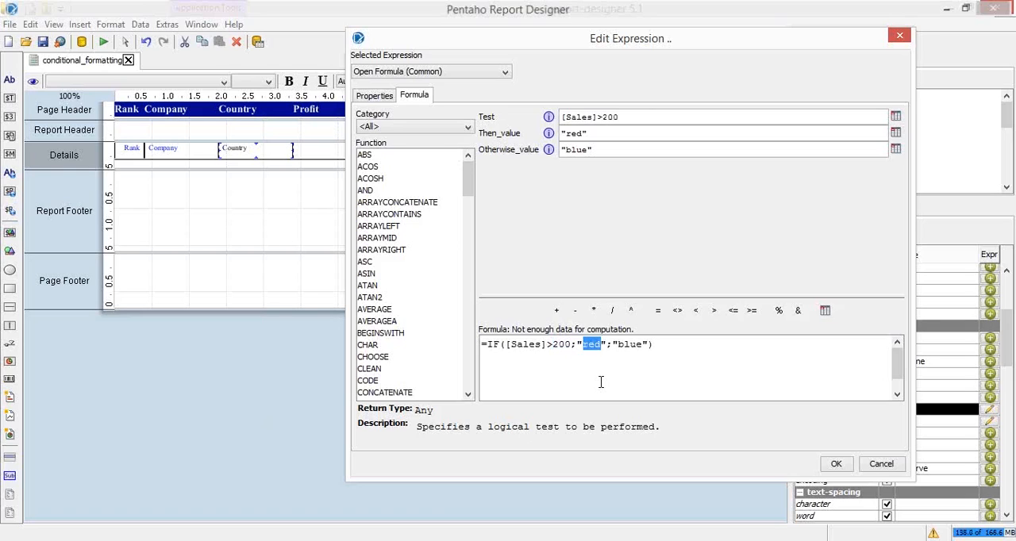
{"action": "type", "text": "green"}
{"action": "key", "text": "Right"}
{"action": "key", "text": "Right"}
{"action": "key", "text": "Right"}
{"action": "key", "text": "shift+Right"}
{"action": "key", "text": "shift+Right"}
{"action": "key", "text": "shift+Right"}
{"action": "key", "text": "shift+Right"}
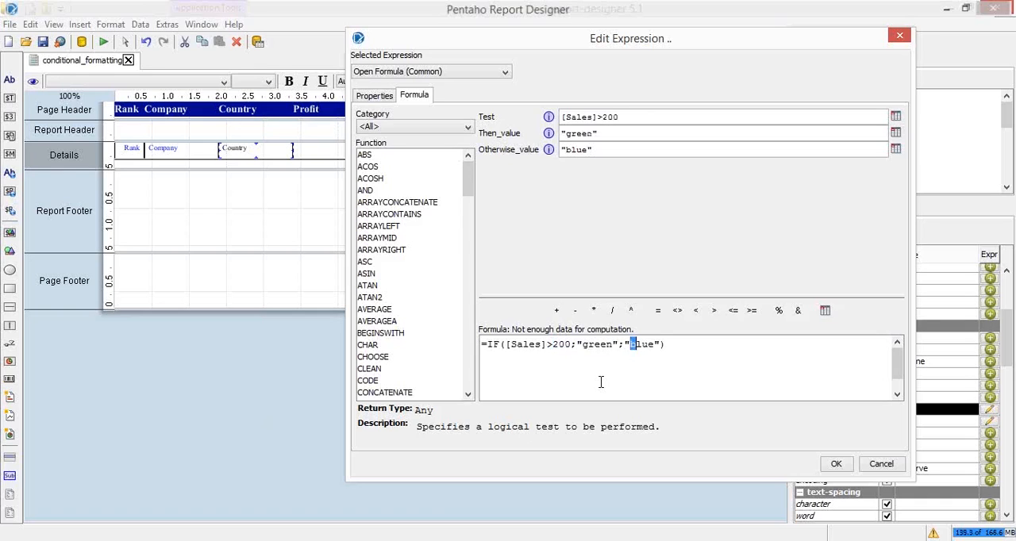
{"action": "type", "text": "ref]"}
{"action": "key", "text": "BackSpace"}
{"action": "key", "text": "BackSpace"}
{"action": "type", "text": "d"}
{"action": "left_click", "coordinate": [836, 464]}
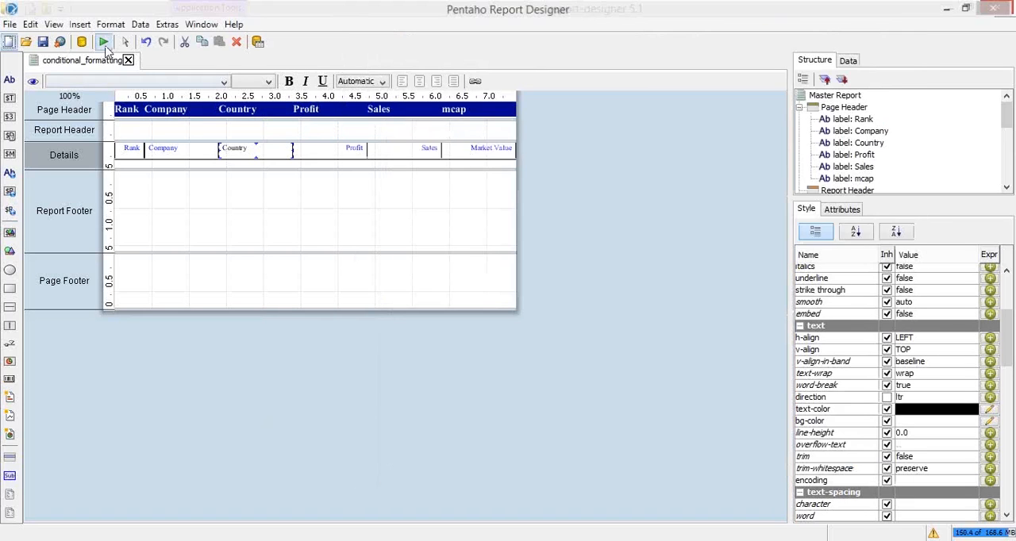
Check the Country colors in print preview and in a PDF preview, cancelling the reading-order dialog, and close the PDF
{"action": "left_click", "coordinate": [103, 41]}
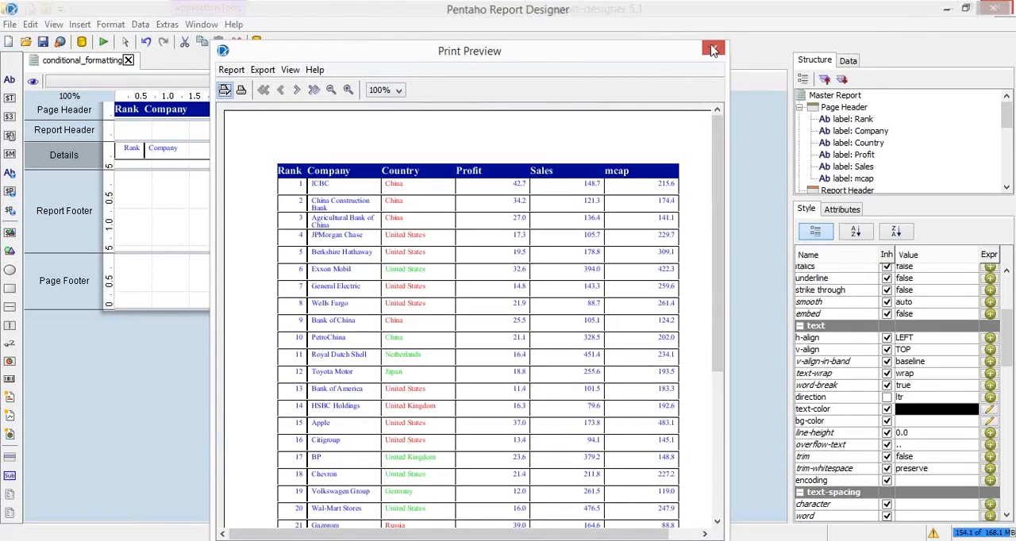
{"action": "left_click", "coordinate": [103, 43]}
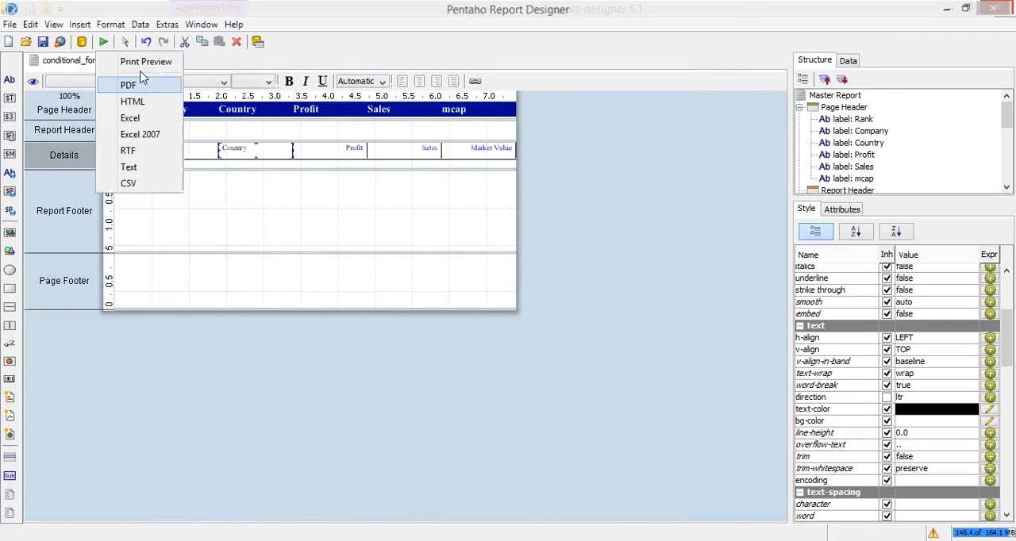
{"action": "left_click", "coordinate": [131, 86]}
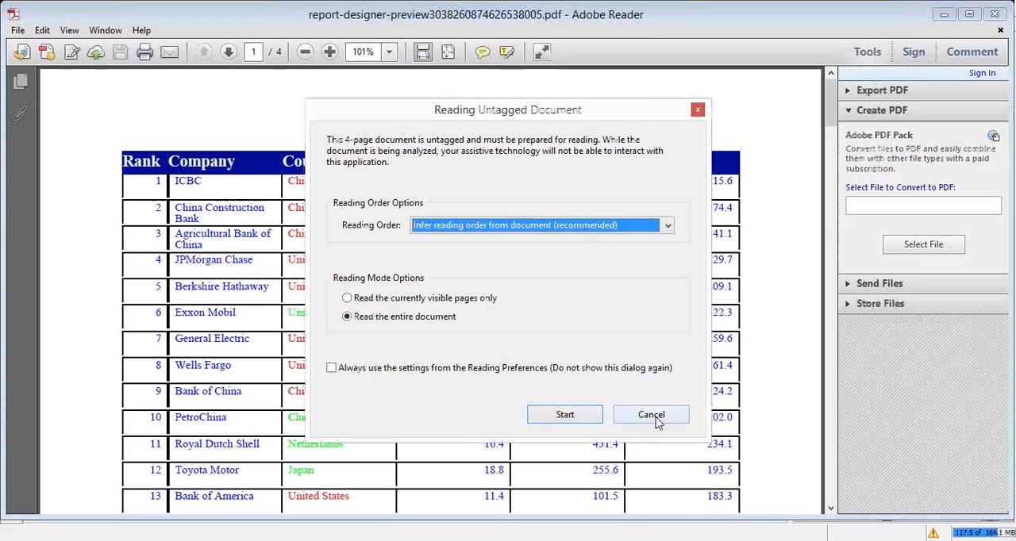
{"action": "left_click", "coordinate": [652, 418]}
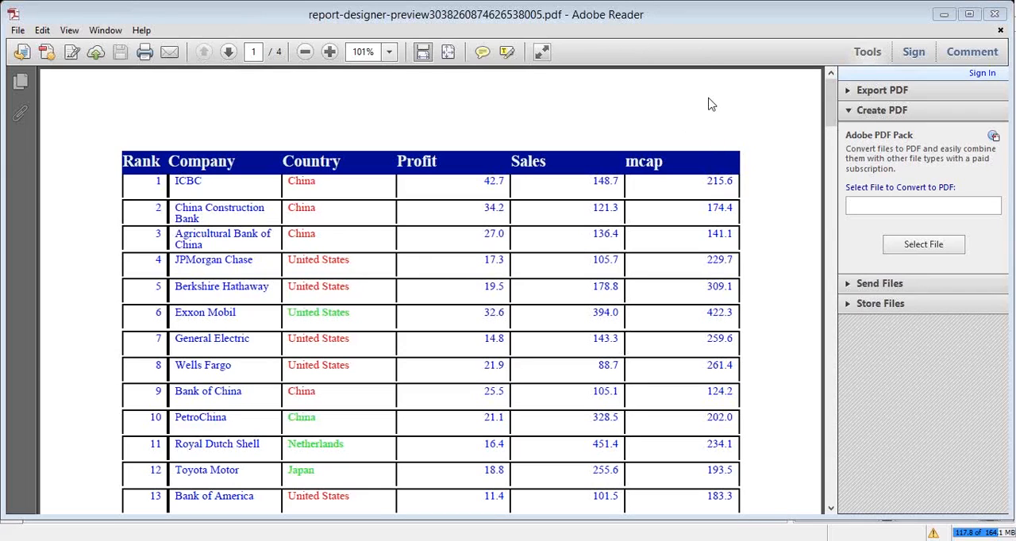
{"action": "left_click", "coordinate": [995, 15]}
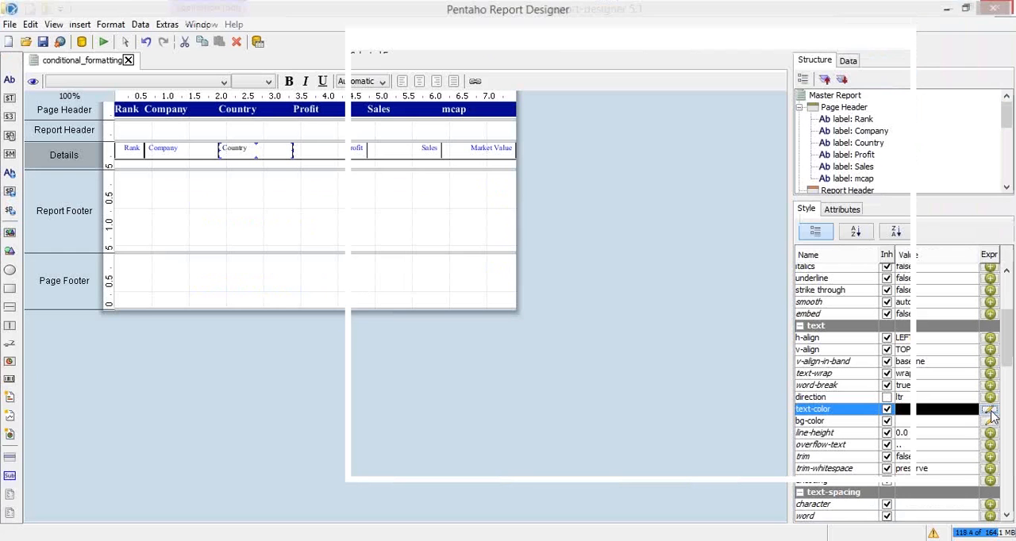
Copy the Country field's text-color formula and apply =IF([Sales]>200;"green";"red") to the text color of all the other Details fields
{"action": "left_click", "coordinate": [989, 410]}
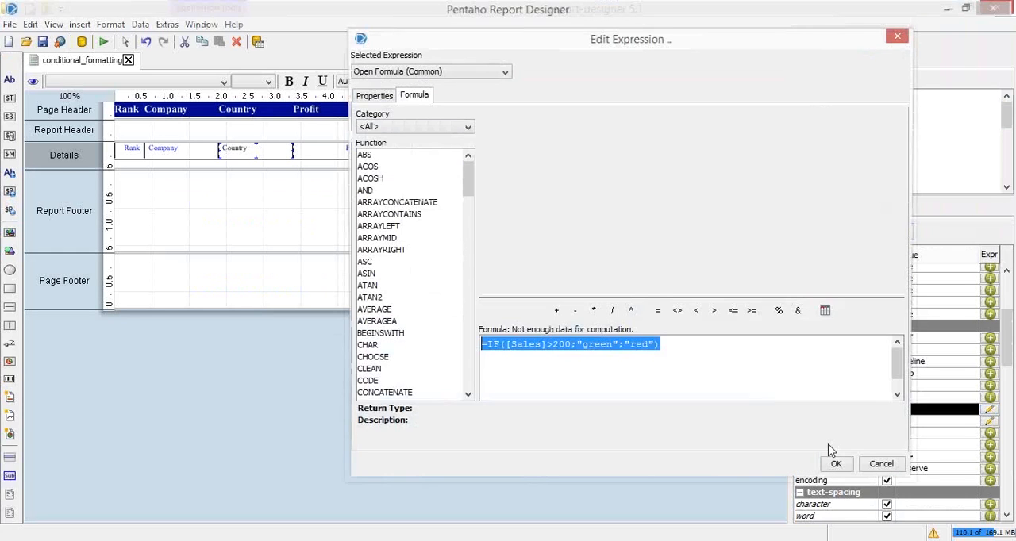
{"action": "left_click", "coordinate": [876, 468]}
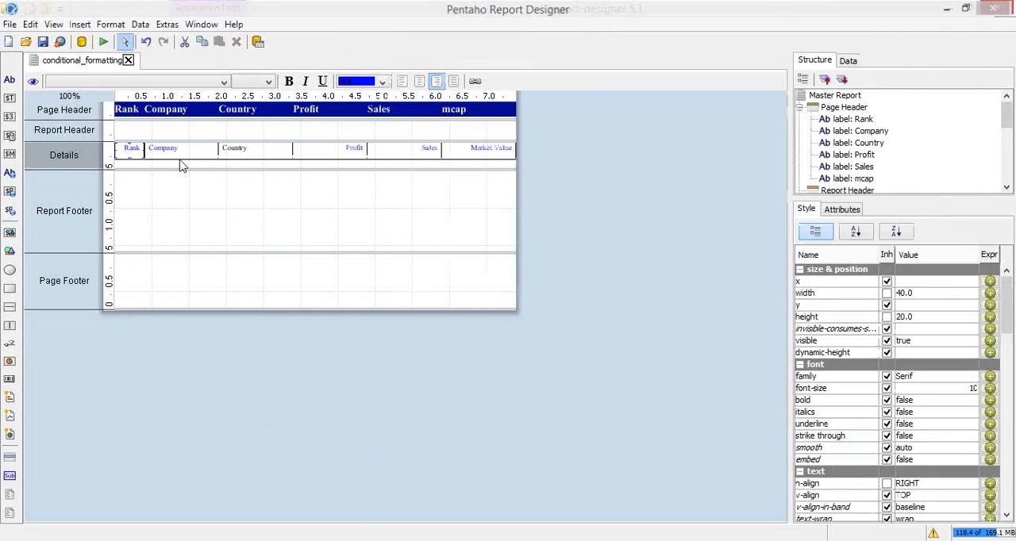
{"action": "left_click", "coordinate": [183, 154], "text": "shift"}
{"action": "left_click", "coordinate": [335, 150], "text": "shift"}
{"action": "left_click", "coordinate": [266, 150], "text": "shift"}
{"action": "left_click", "coordinate": [401, 153], "text": "shift"}
{"action": "left_click", "coordinate": [467, 150], "text": "shift"}
{"action": "scroll", "coordinate": [1008, 322], "scroll_direction": "down", "scroll_amount": 1}
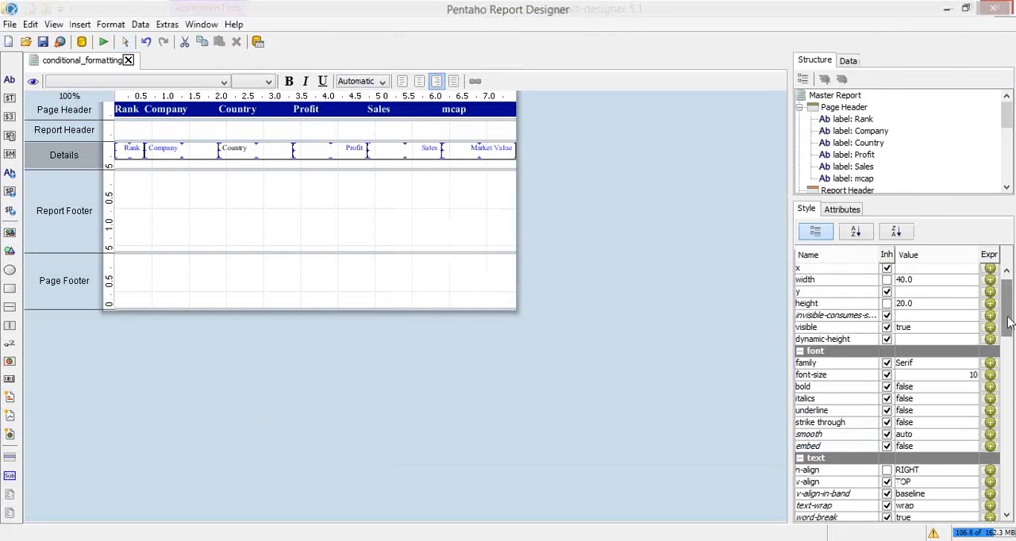
{"action": "left_click_drag", "start_coordinate": [1008, 322], "coordinate": [1008, 359]}
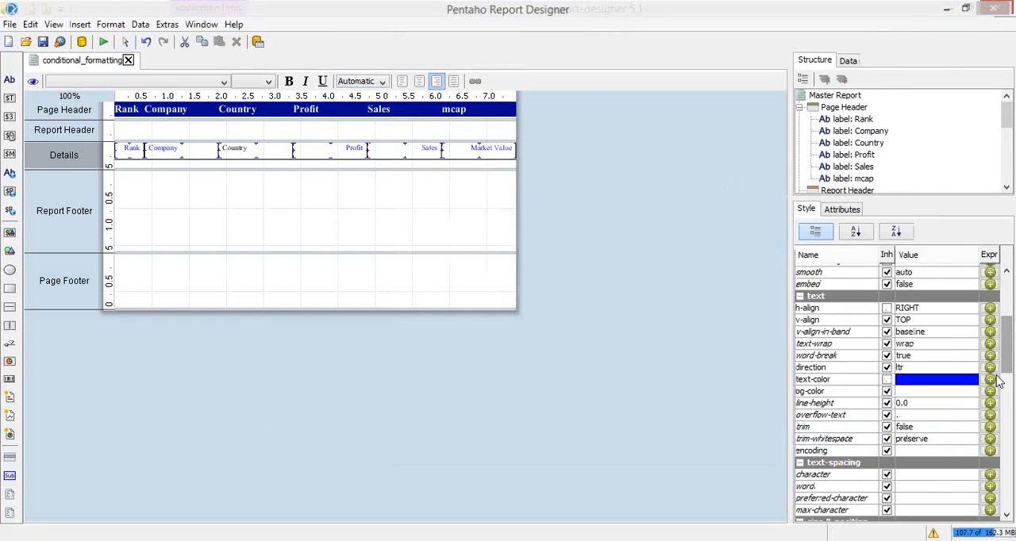
{"action": "left_click", "coordinate": [991, 380]}
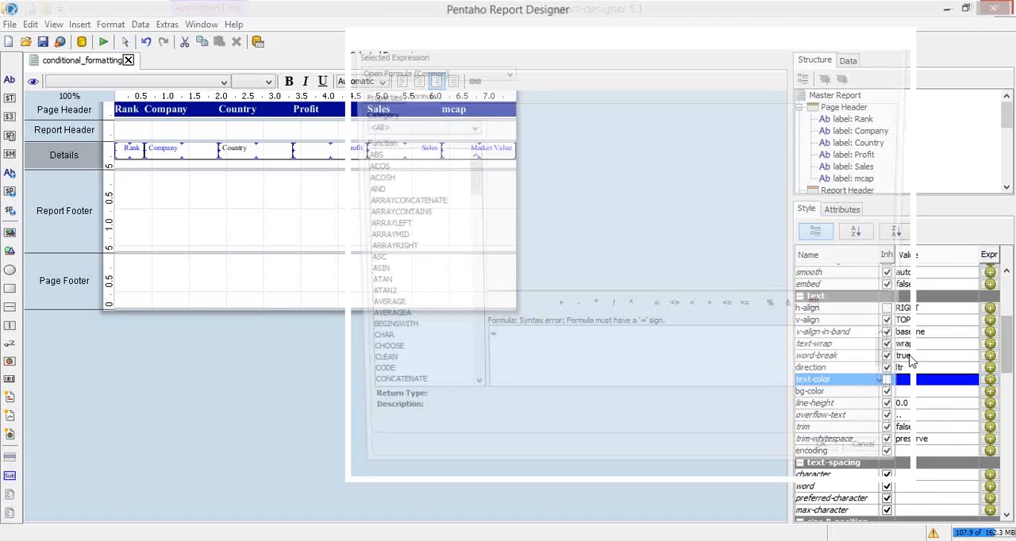
{"action": "type", "text": "=IF([Sales]>200;\"green\";\"red\")"}
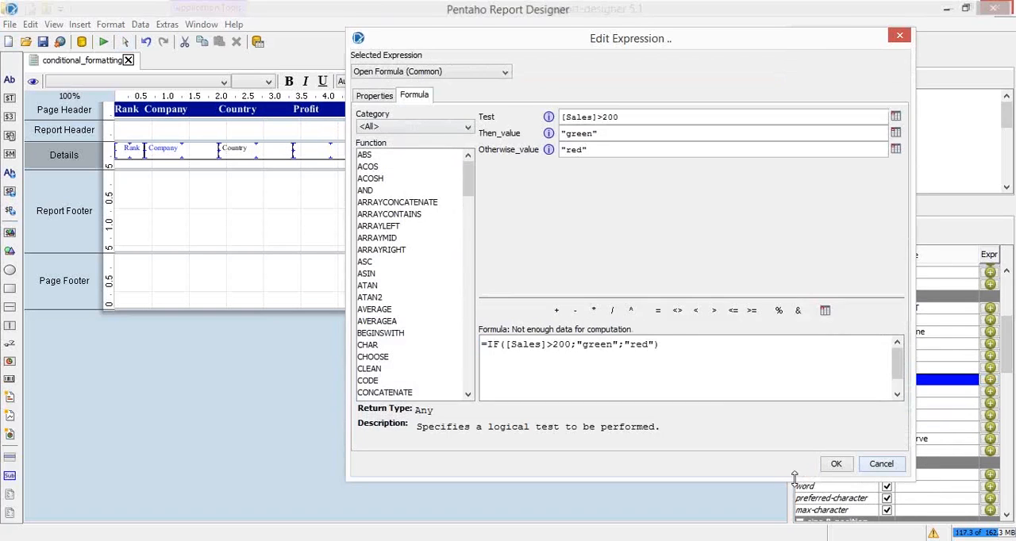
{"action": "left_click", "coordinate": [837, 468]}
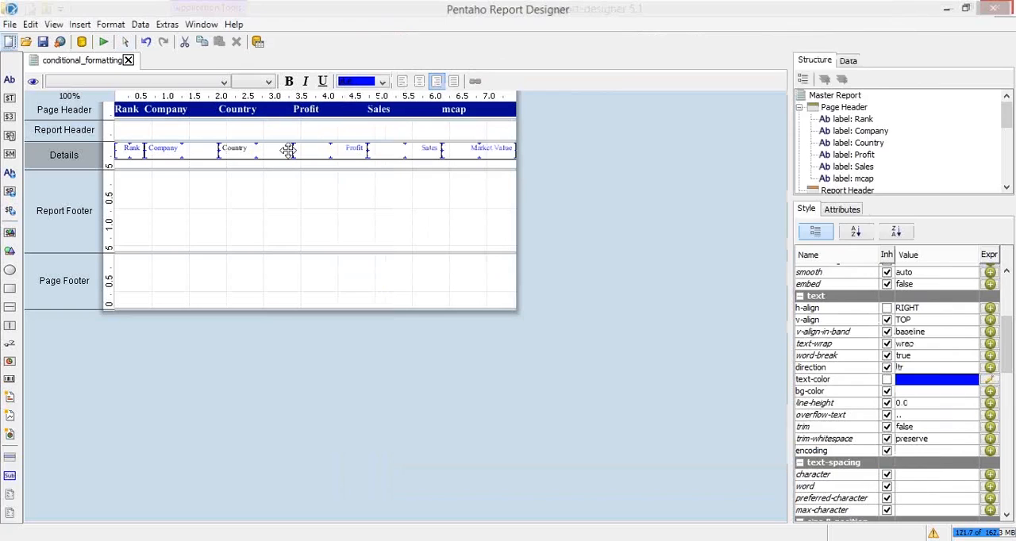
Preview the report as PDF to examine the row colors, cancelling the reading-order dialog, and switch to another open window
{"action": "left_click", "coordinate": [103, 41]}
{"action": "left_click", "coordinate": [133, 86]}
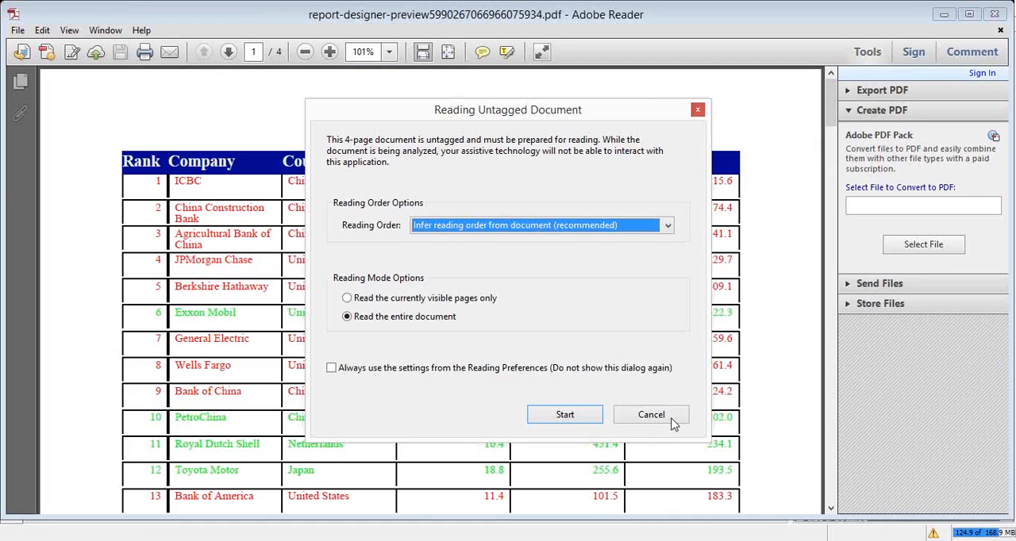
{"action": "left_click", "coordinate": [670, 422]}
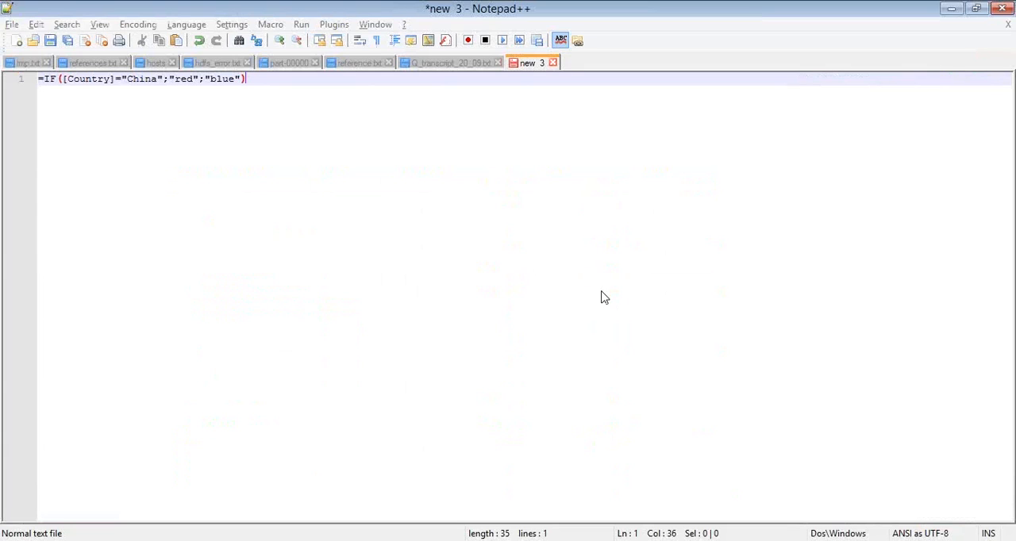
{"action": "key", "text": "alt+Tab"}
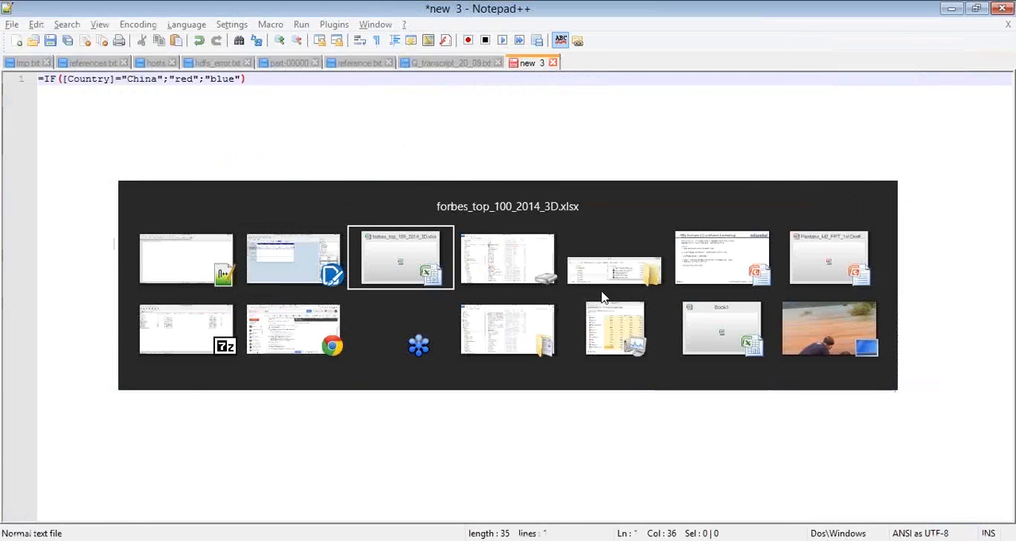